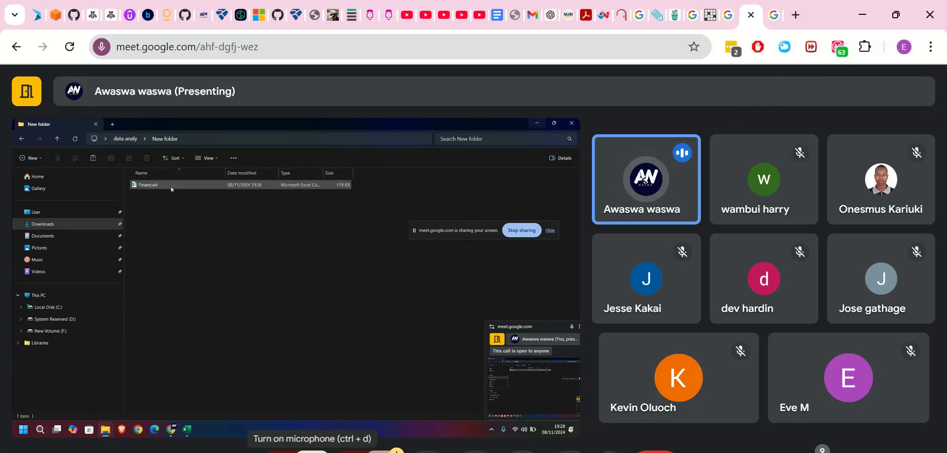
Move the Google Meet tab out of the crowded browser window into its own new window
drag(751, 23, 734, 23)
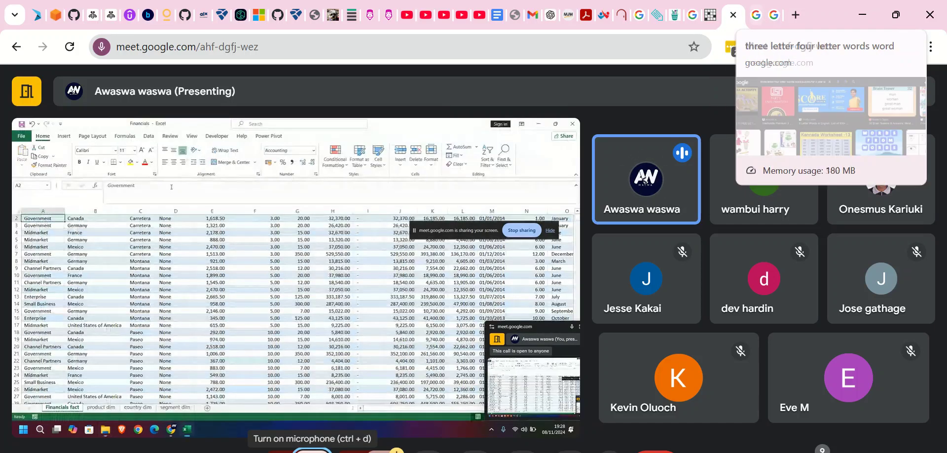
click(755, 14)
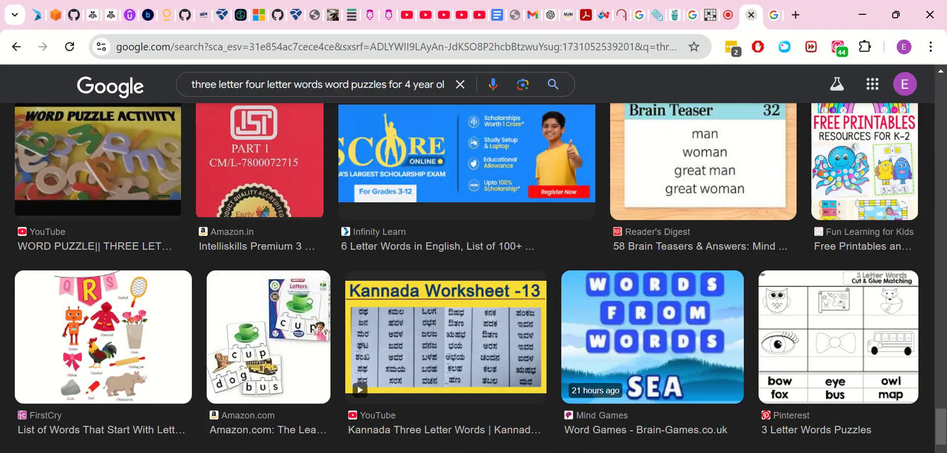
click(751, 15)
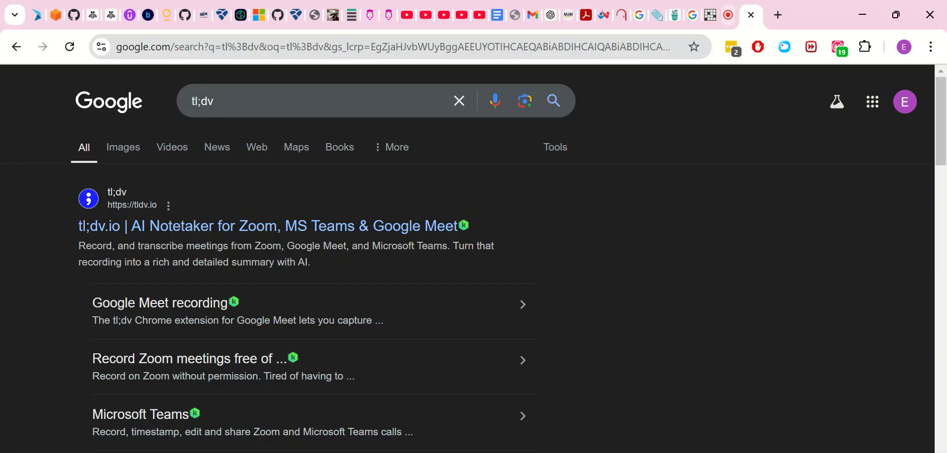
click(728, 15)
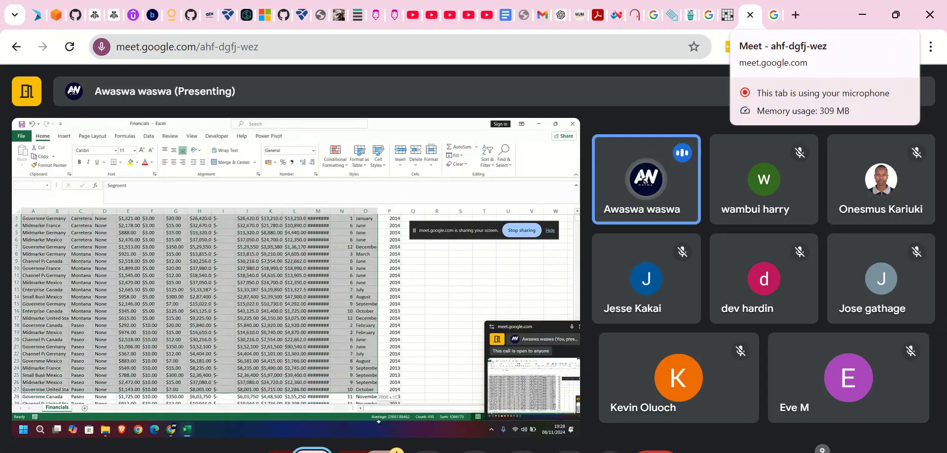
right_click(743, 19)
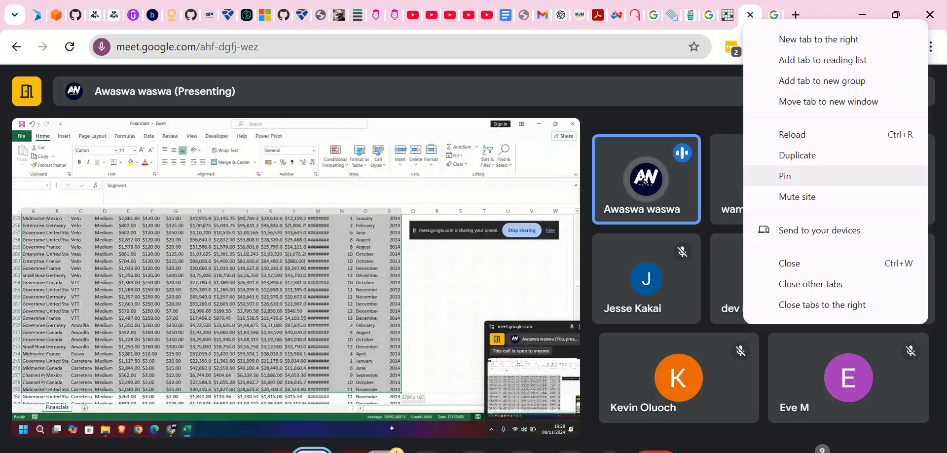
click(829, 101)
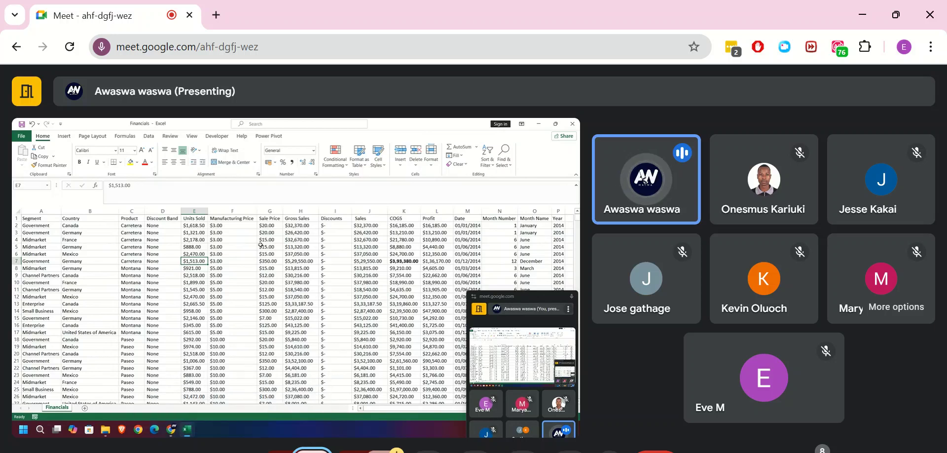
Add a new worksheet to the Financials workbook and enter the labels sales in A1 and cogs in A2
click(86, 408)
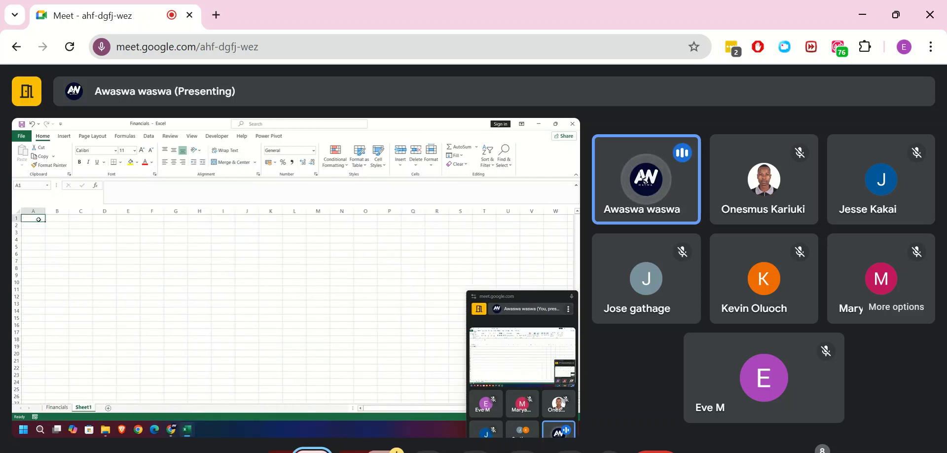
text(sales)
key(Return)
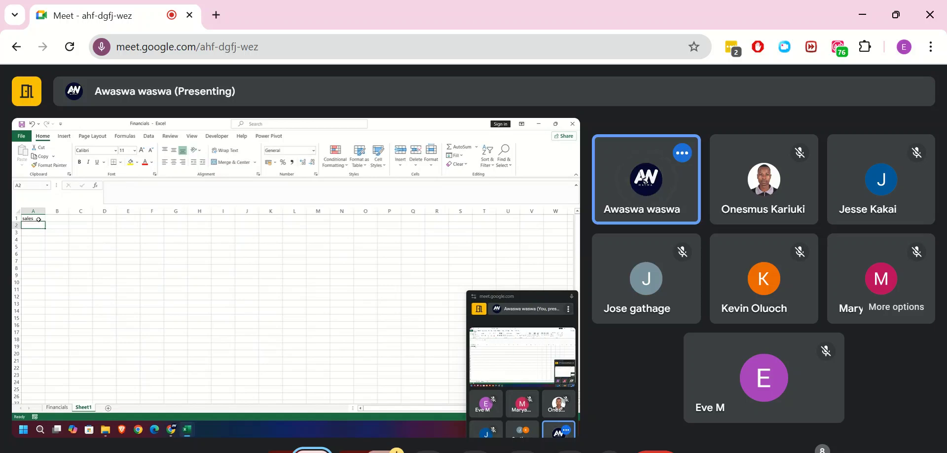
text(cos)
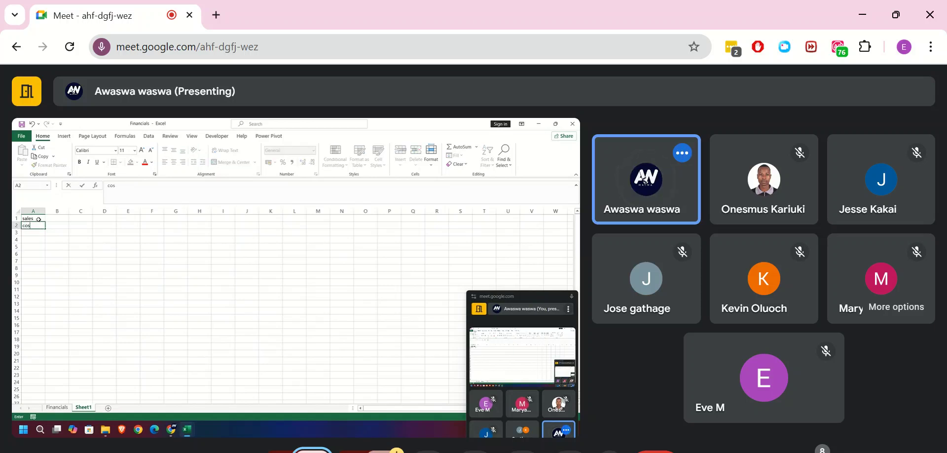
key(BackSpace)
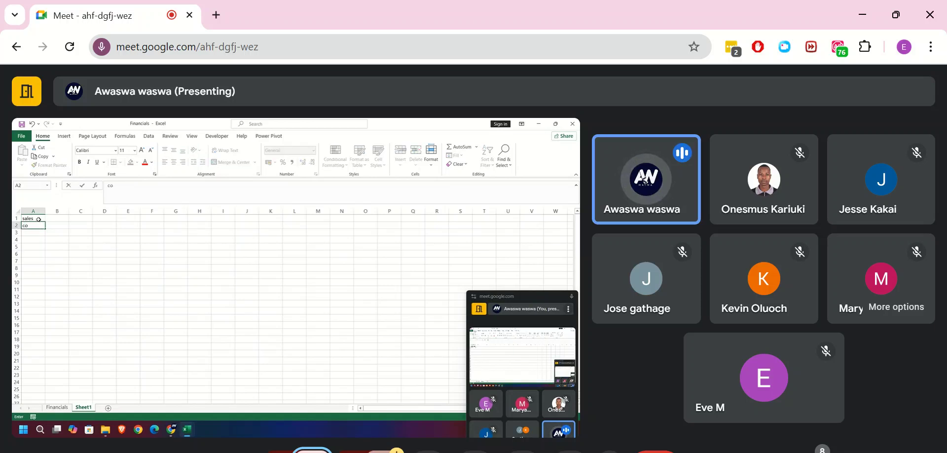
text(gs)
key(Return)
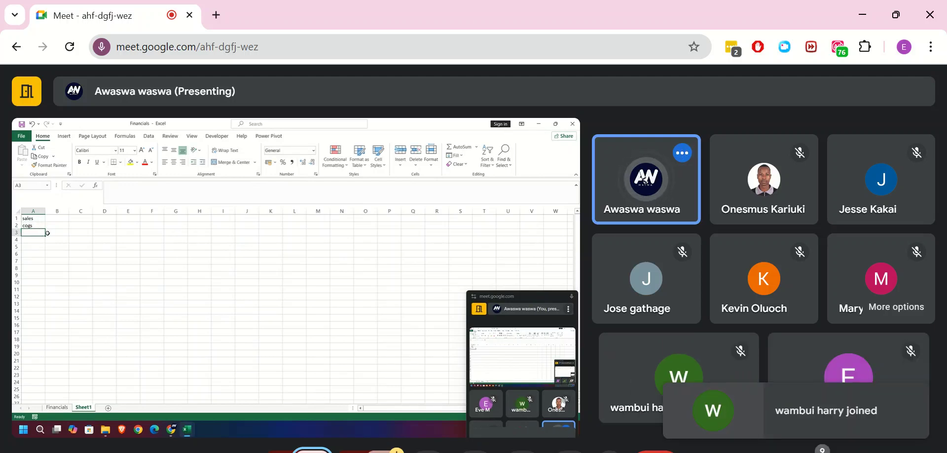
text(exp)
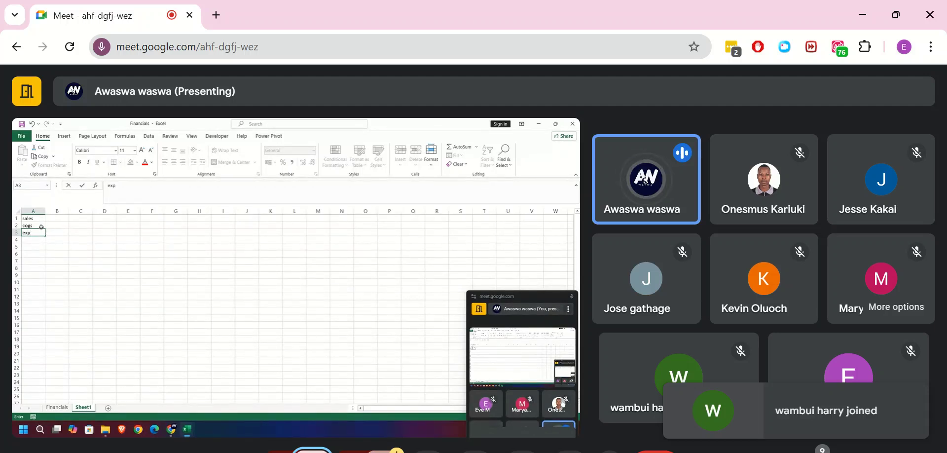
drag(28, 227, 27, 232)
click(28, 233)
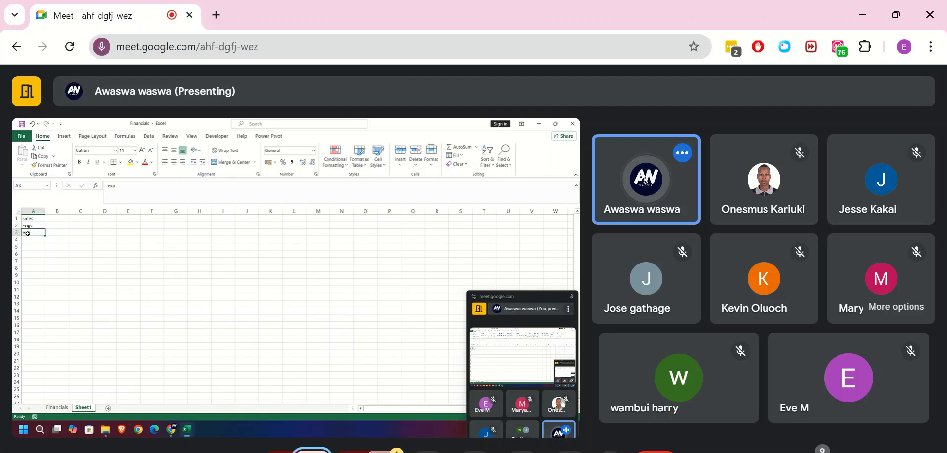
key(BackSpace)
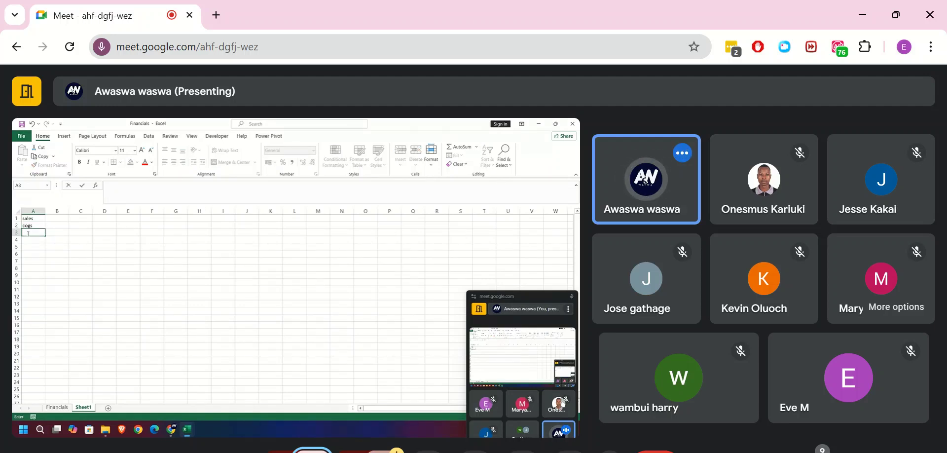
Enter the label Gross profit in cell A3
text(Gr)
text(oss)
text( pro)
text(fiy)
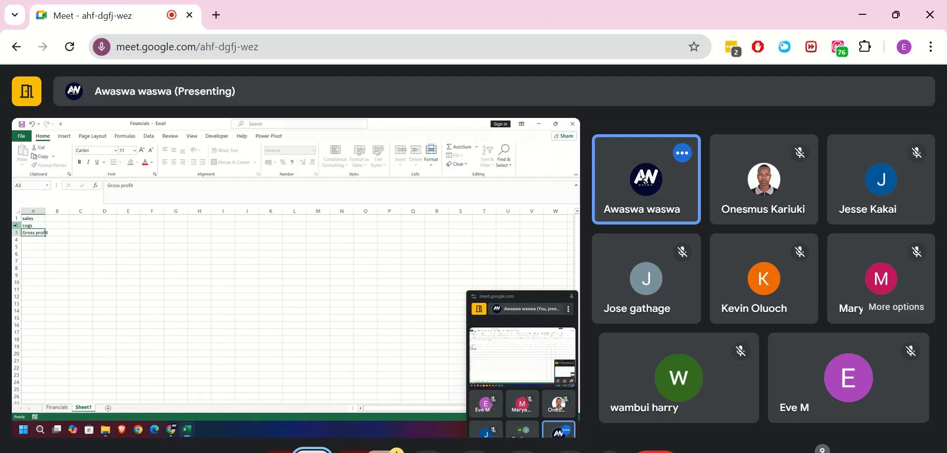
key(Return)
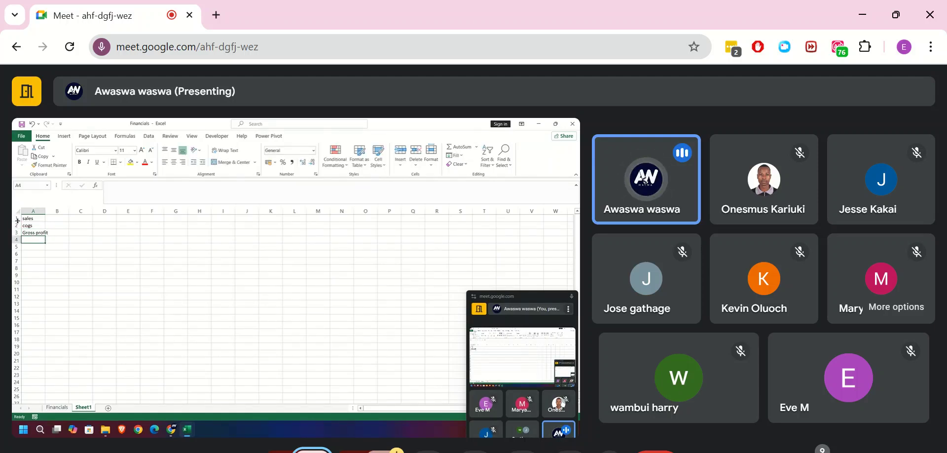
Enter the labels expe, Net prof and Tax in A4:A6, and autofit column A to its contents
text(expe)
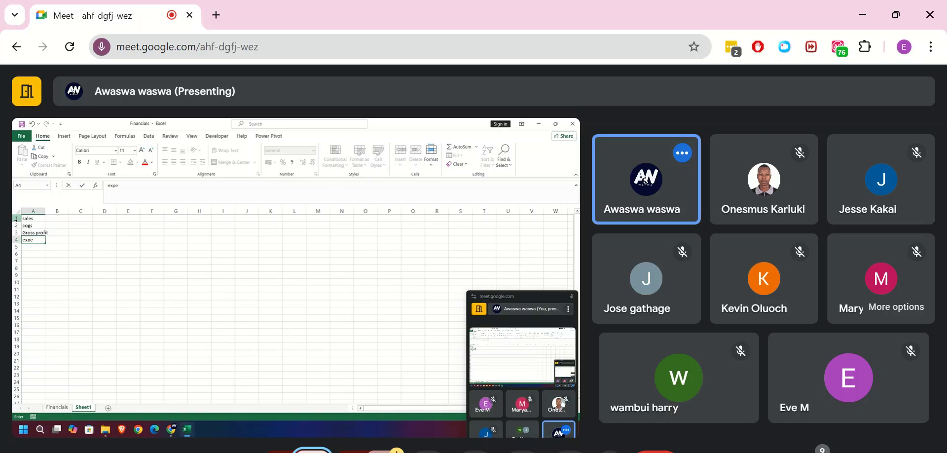
key(Return)
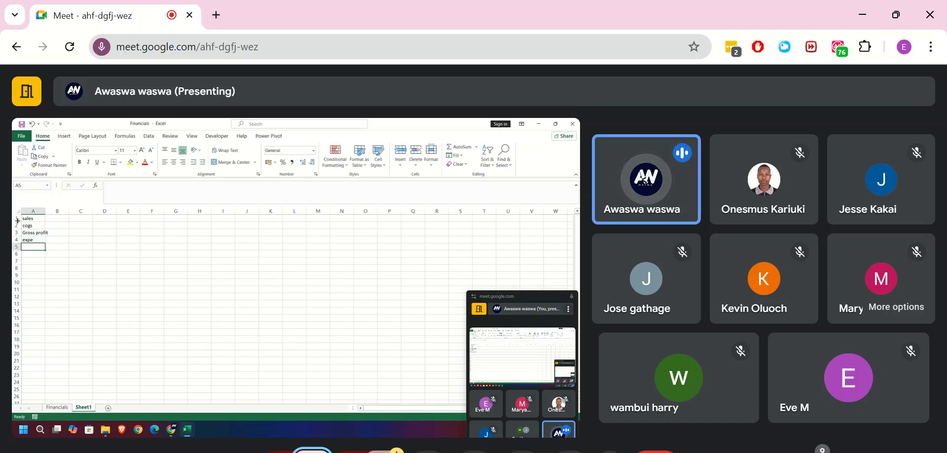
text(Net prof)
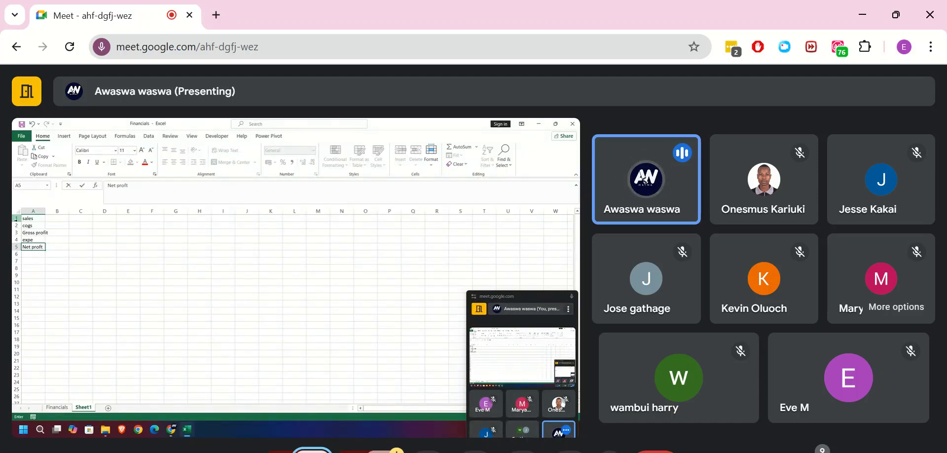
key(Return)
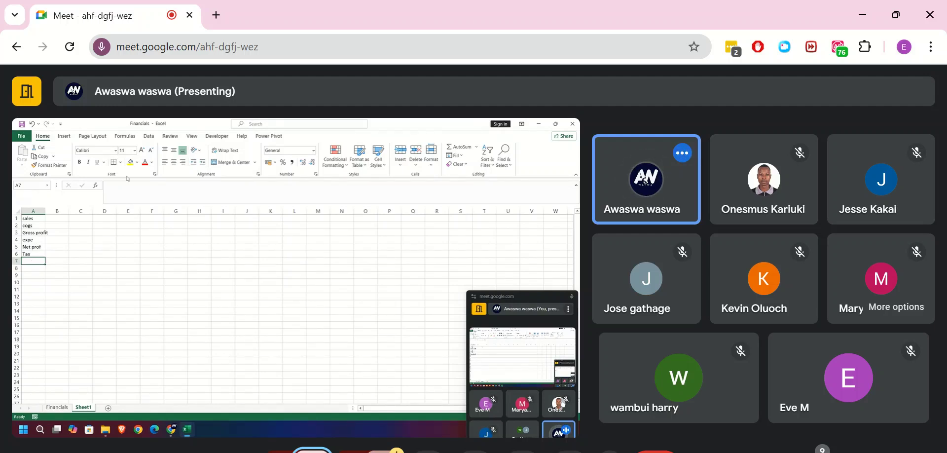
click(56, 219)
double_click(45, 211)
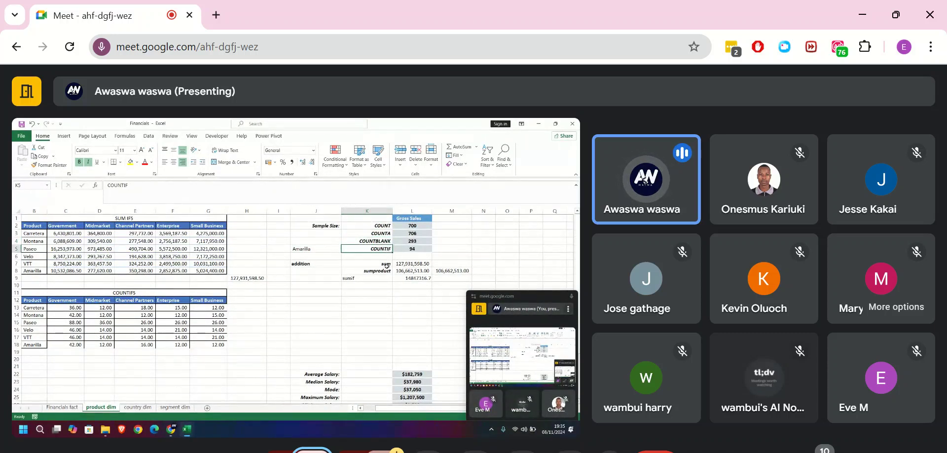
Examine the summary functions on the product dim sheet, going through the descriptive statistics from Average Salary down past Variance
key(Return)
key(Return)
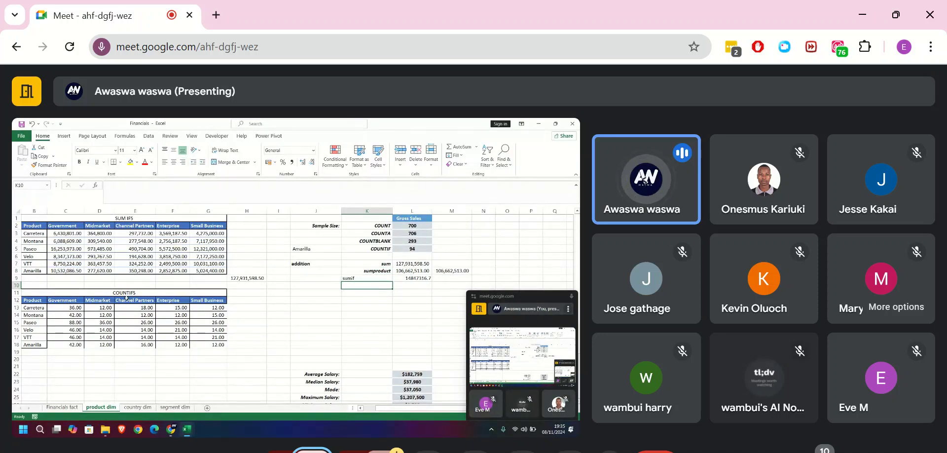
scroll(325, 353, down, 1)
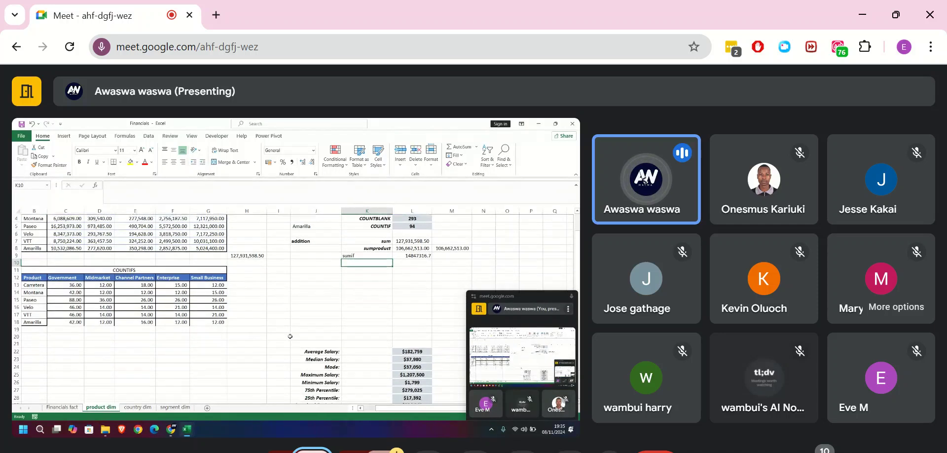
click(326, 352)
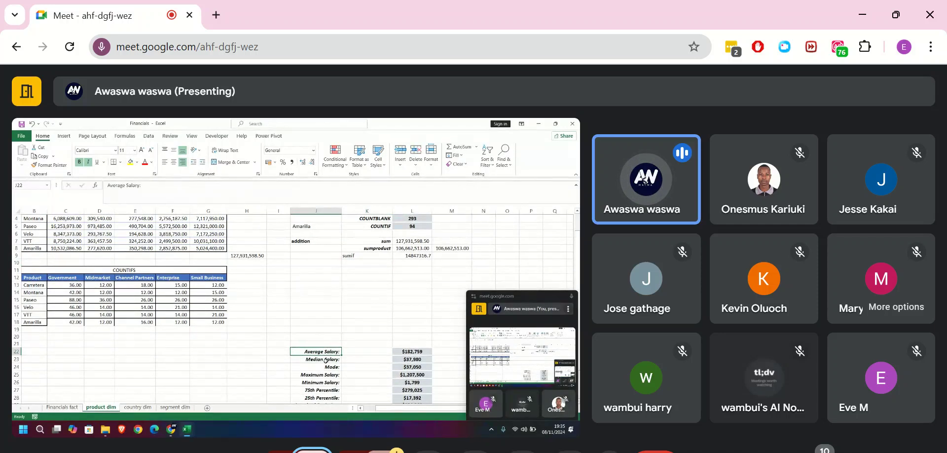
click(322, 359)
key(Down)
key(Down)
key(Down)
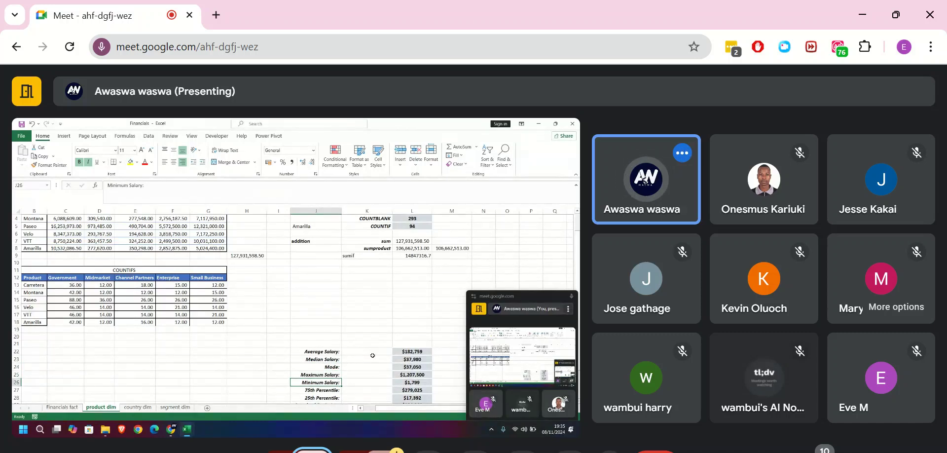
key(Down)
key(Down)
key(Down)
key(Down)
key(Up)
key(Up)
key(Up)
key(Up)
key(Down)
key(Down)
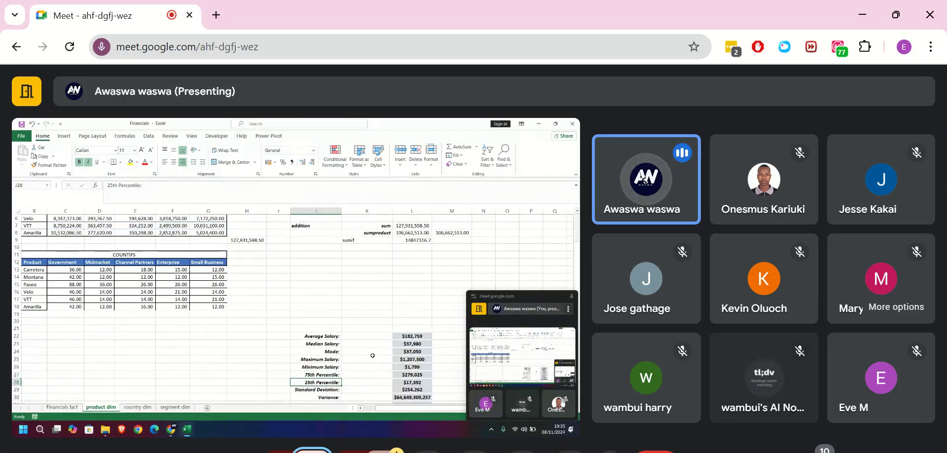
key(Down)
key(Down)
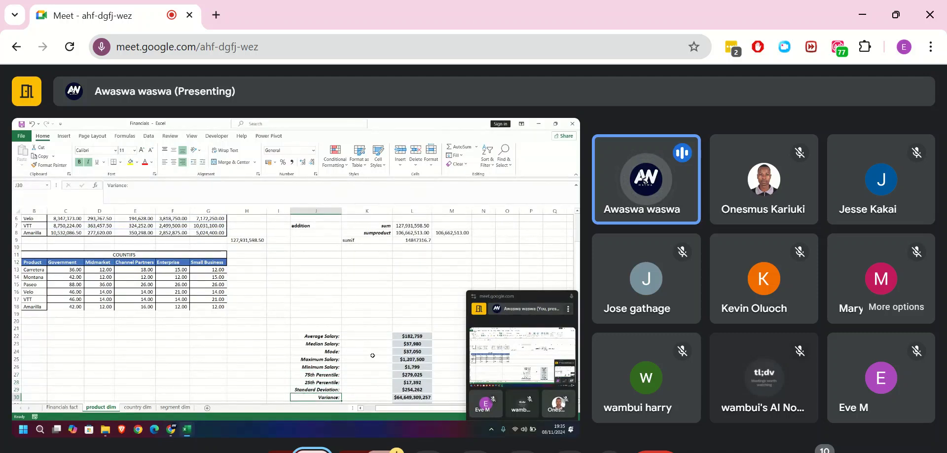
key(Down)
key(Down)
key(Down)
key(Down)
key(Down)
key(Down)
key(Up)
key(Up)
key(Up)
key(Up)
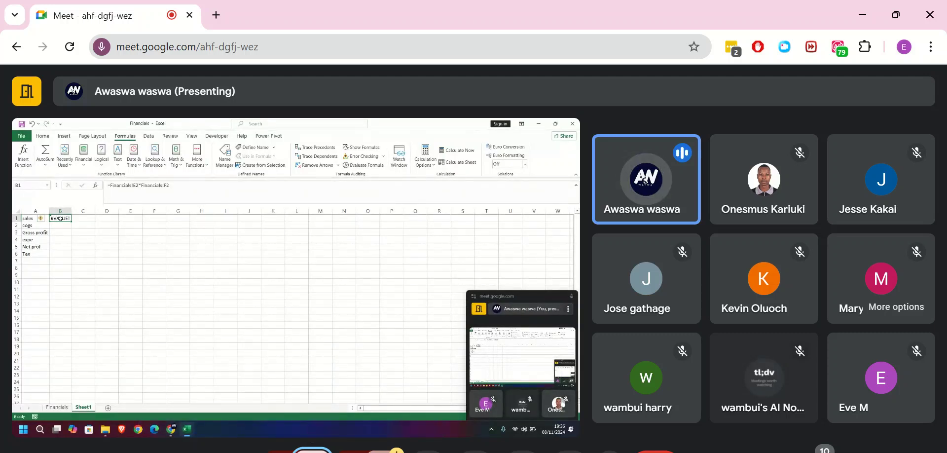
Highlight the statement labels in A1:A6 on Sheet1, and return to the Financials sheet
click(88, 275)
drag(27, 216, 34, 254)
mouse_move(105, 429)
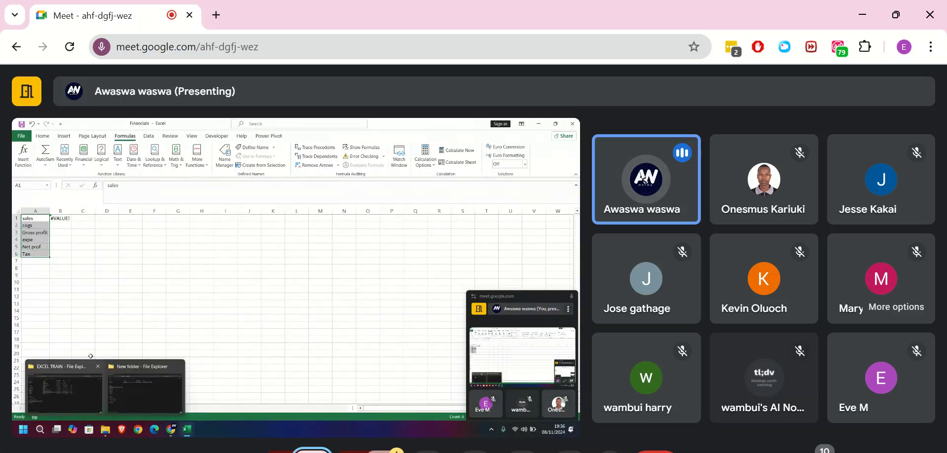
click(83, 345)
click(56, 406)
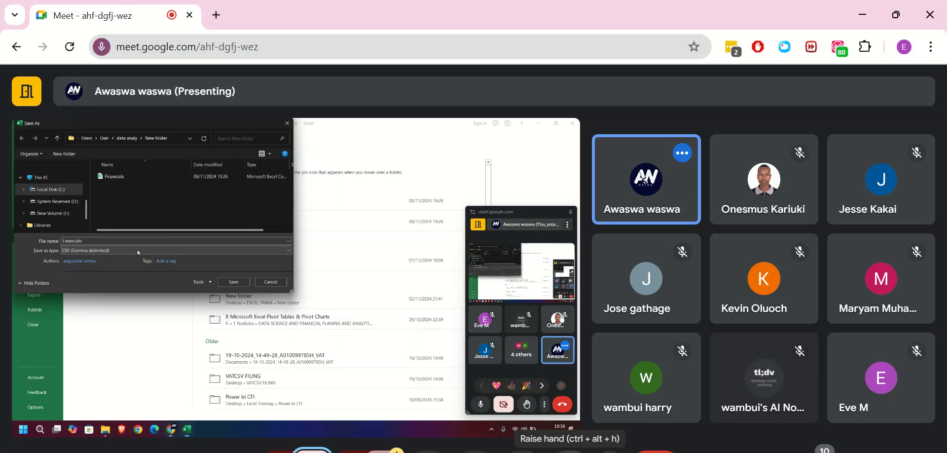
Unmute the microphone in the meeting and mute it again
click(312, 450)
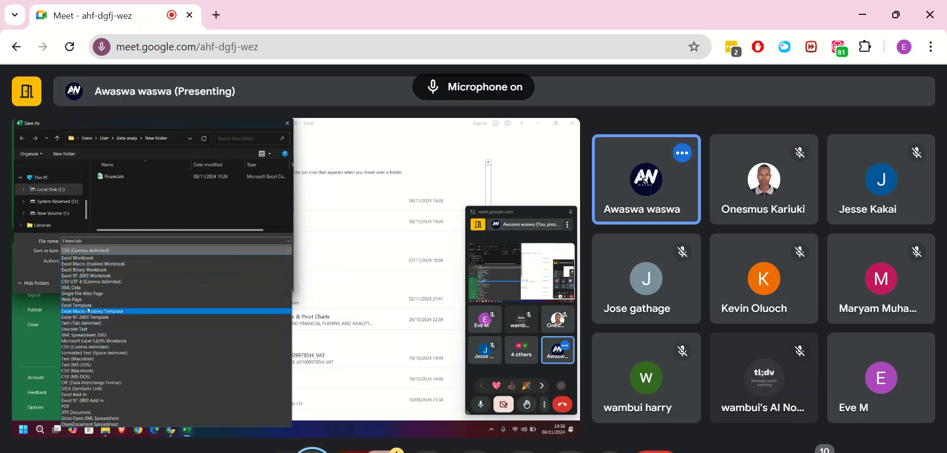
key(ctrl+d)
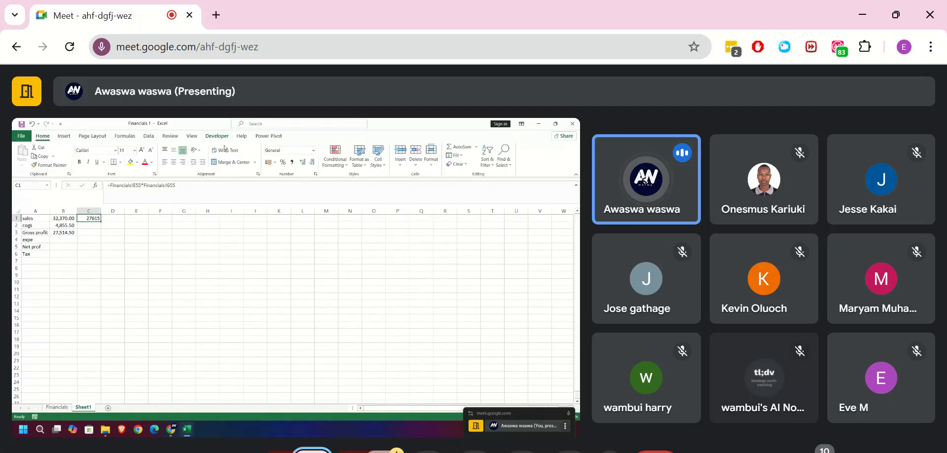
Apply the comma number style to the sales value in C1, and insert a blank row above the cogs row
click(293, 162)
key(Return)
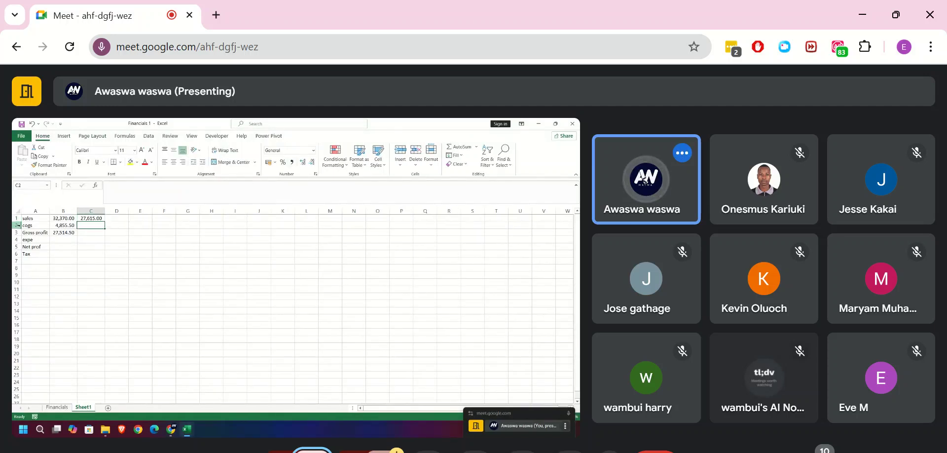
right_click(16, 225)
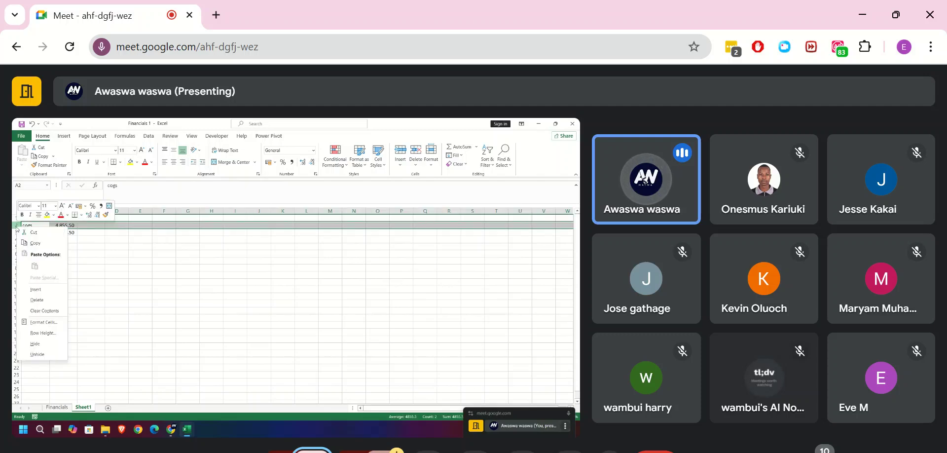
click(42, 289)
click(140, 281)
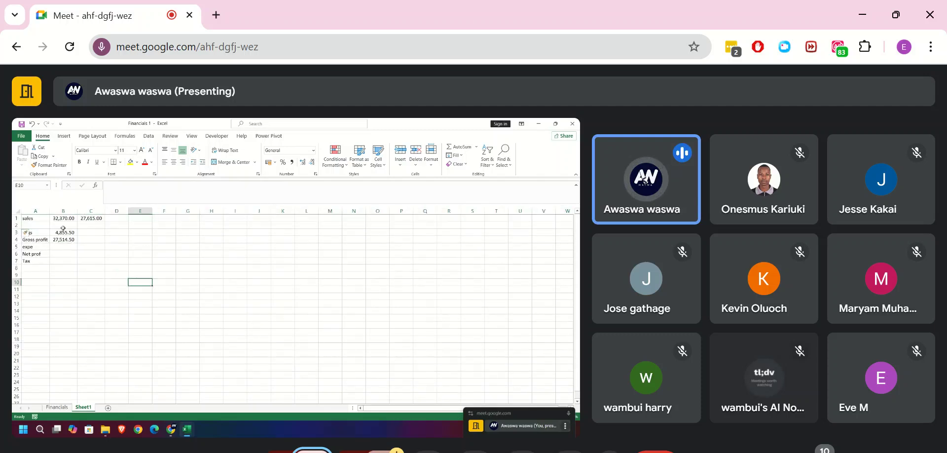
Label A2 on Sheet1 as disc and link C2 to the row 55 discount on the Financials sheet
click(33, 226)
text(disc)
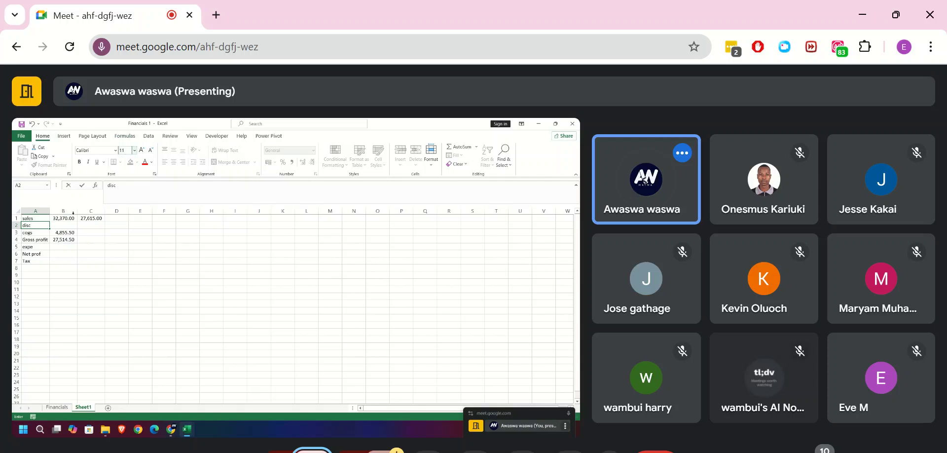
click(82, 225)
text(=)
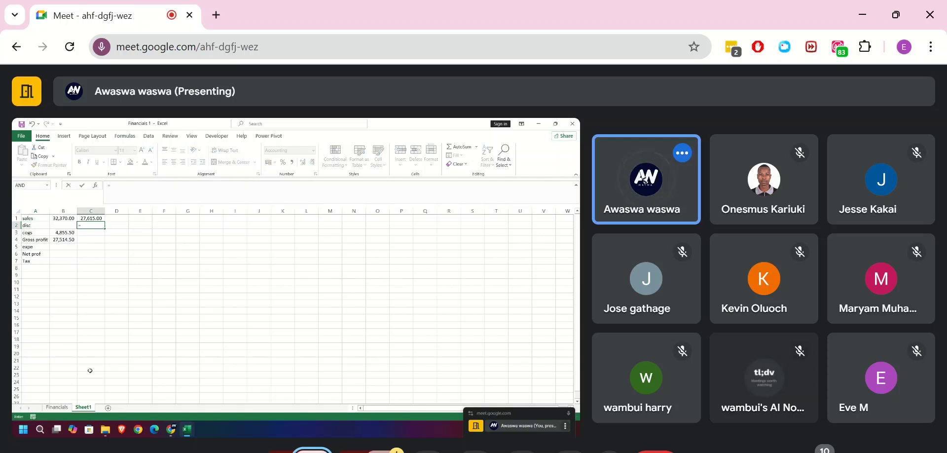
click(65, 406)
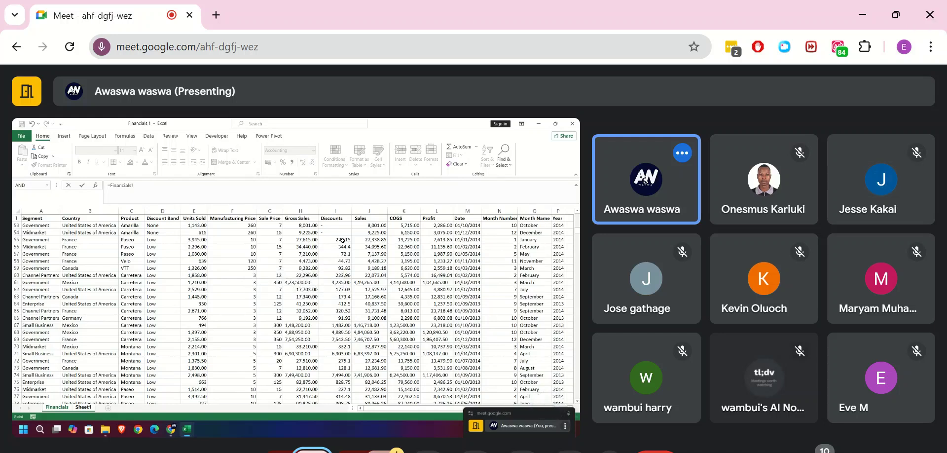
click(609, 450)
click(687, 213)
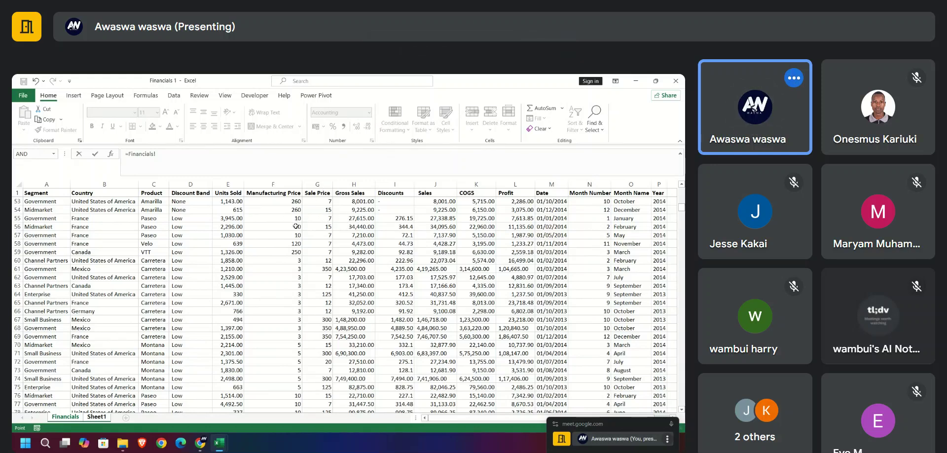
click(391, 220)
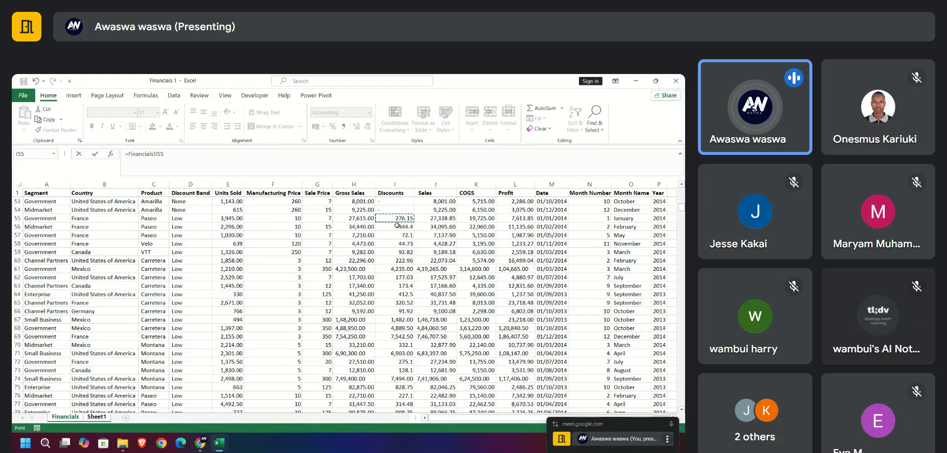
key(Return)
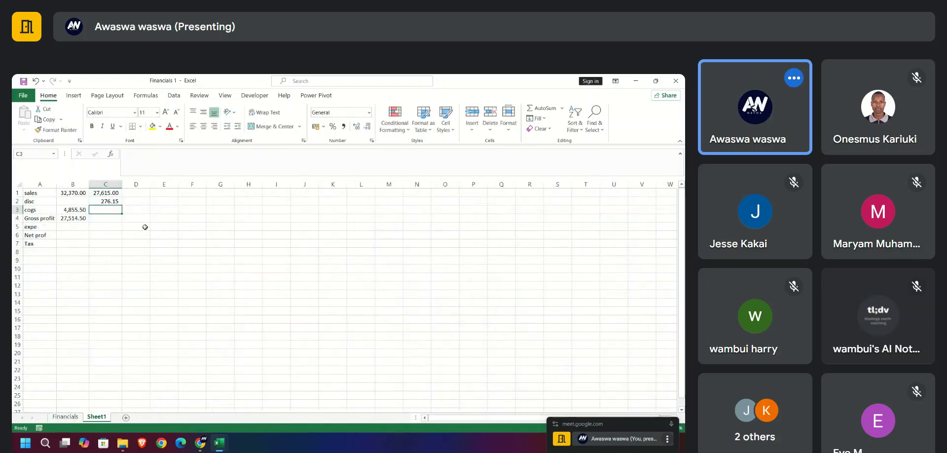
Calculate the gross profit in C4 with the formula =C1-C2-C3
click(101, 220)
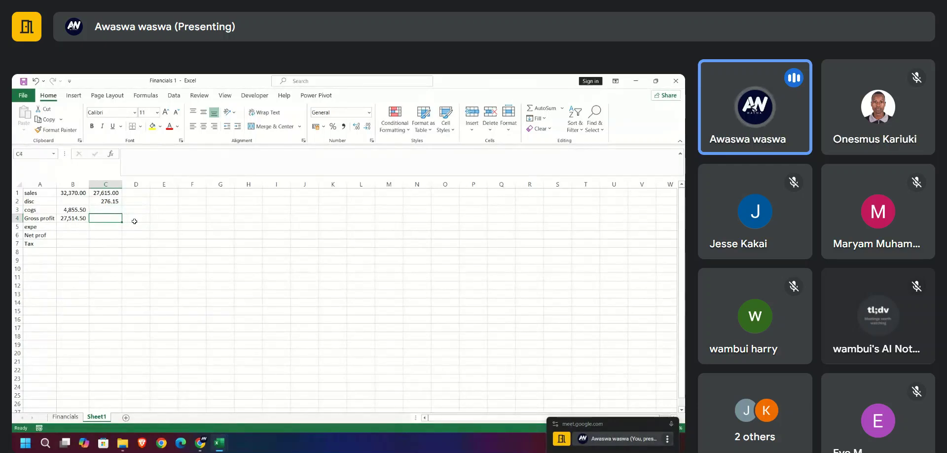
text(=)
click(108, 194)
text(-)
click(97, 200)
text(-)
click(107, 210)
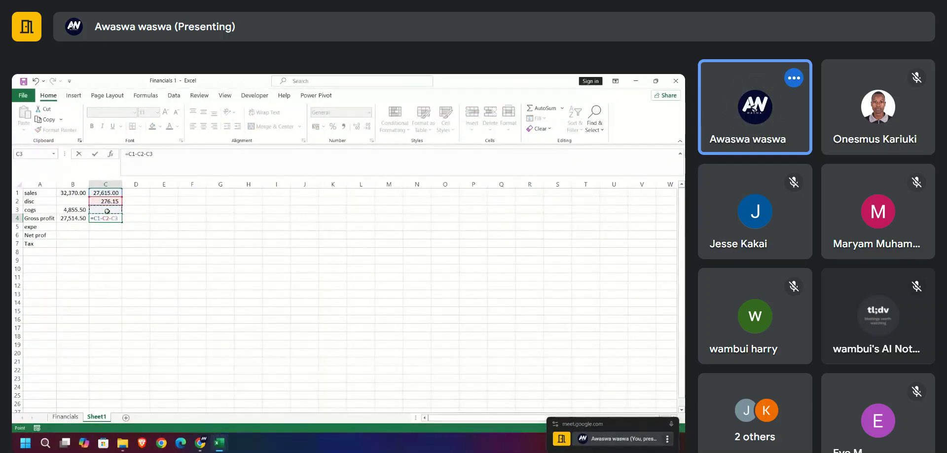
key(Return)
click(106, 219)
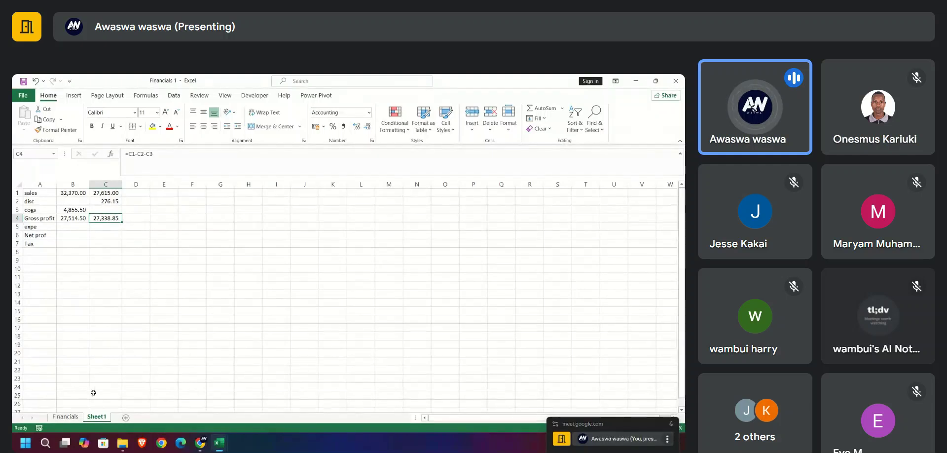
Calculate cogs in C3 of Sheet1 by multiplying the row 55 units sold by the manufacturing price, =Financials!E55*Financials!F55
click(79, 417)
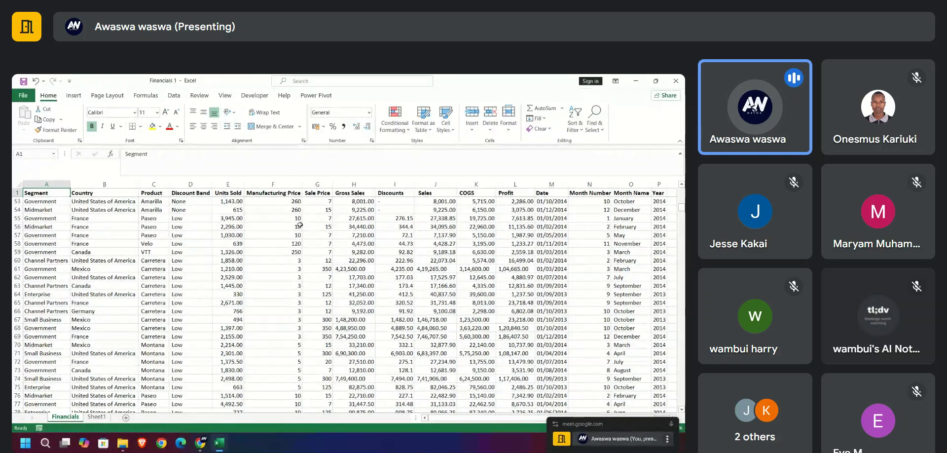
click(93, 417)
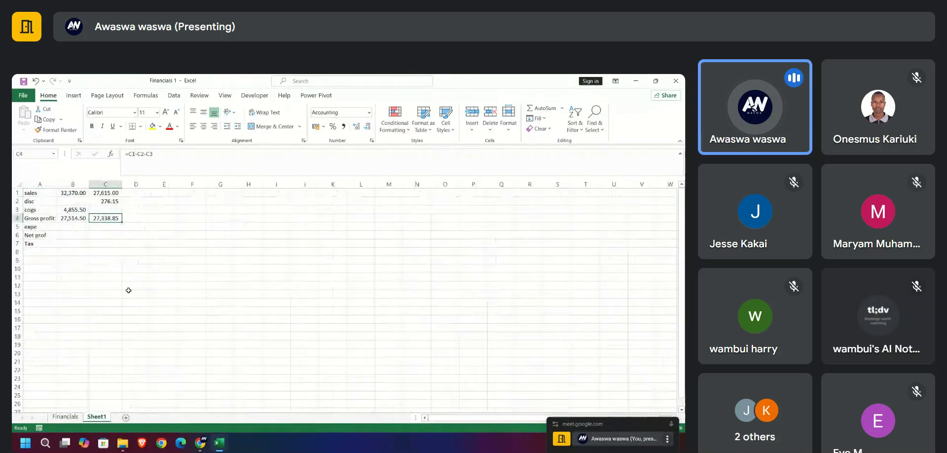
click(102, 208)
text(=)
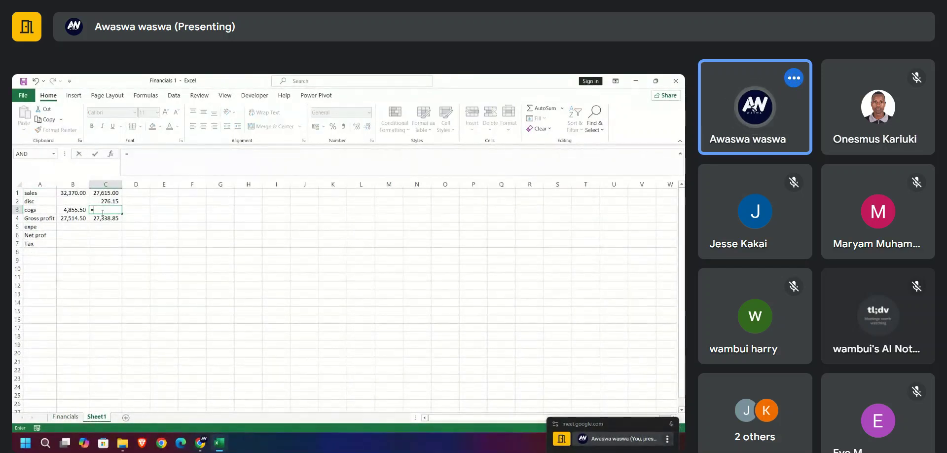
click(66, 417)
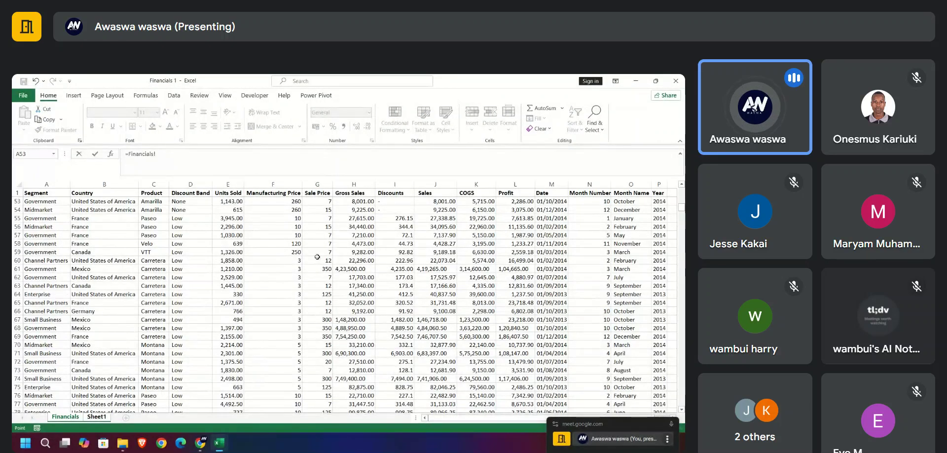
click(233, 221)
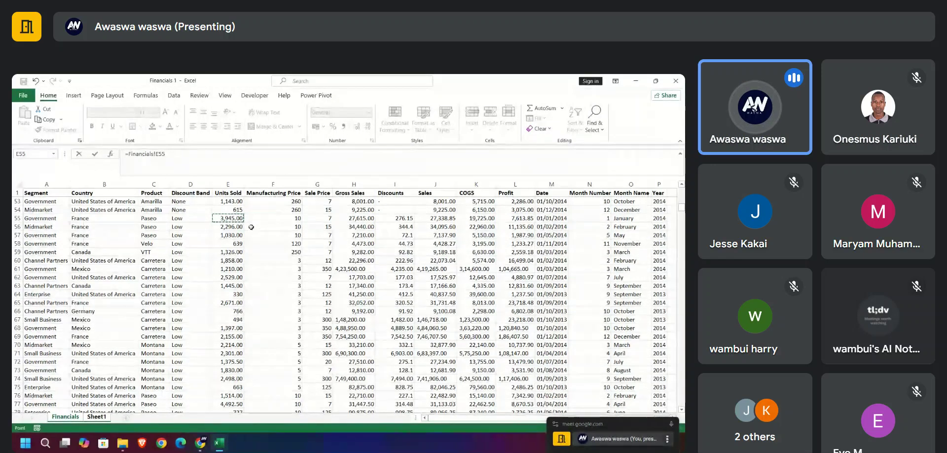
text(*)
click(275, 221)
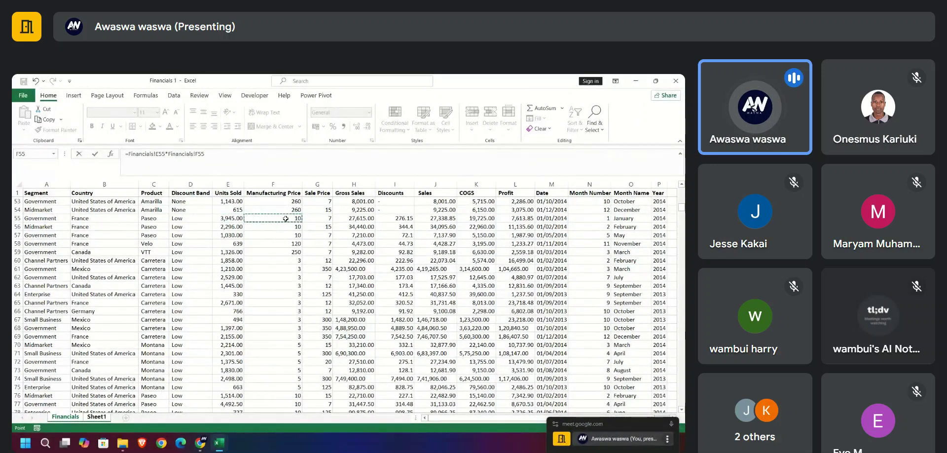
key(Return)
click(101, 250)
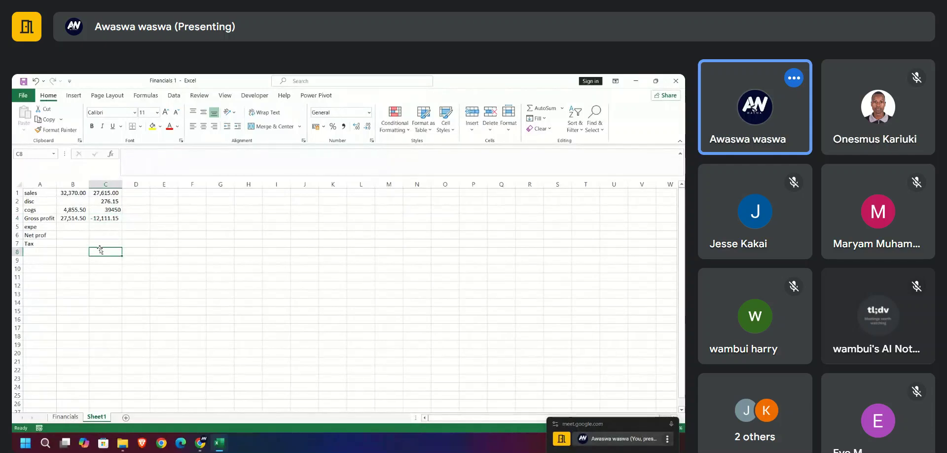
Check the gross profit against the Financials sheet, comparing units sold, manufacturing price and sale price in rows 54 and 55
click(106, 219)
click(66, 417)
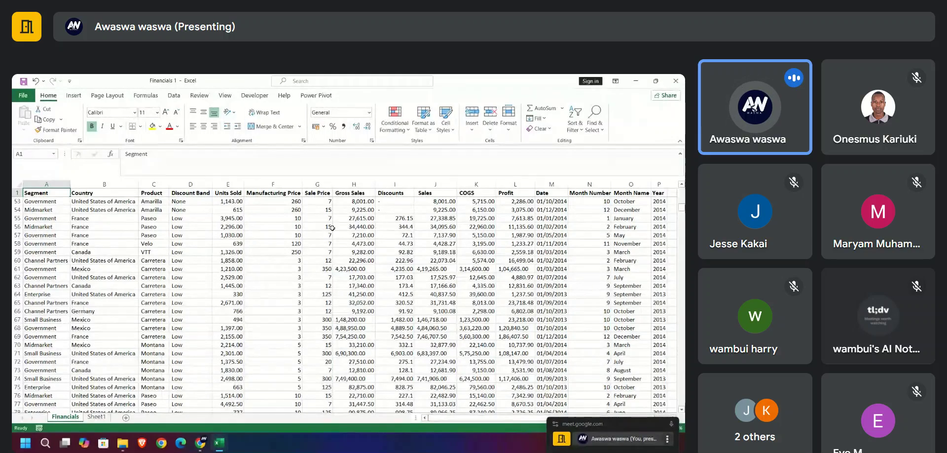
click(264, 220)
click(231, 221)
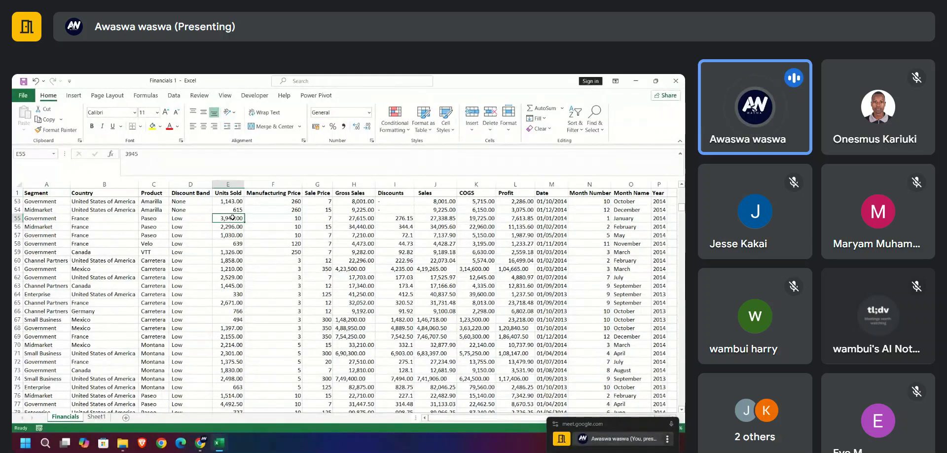
click(288, 219)
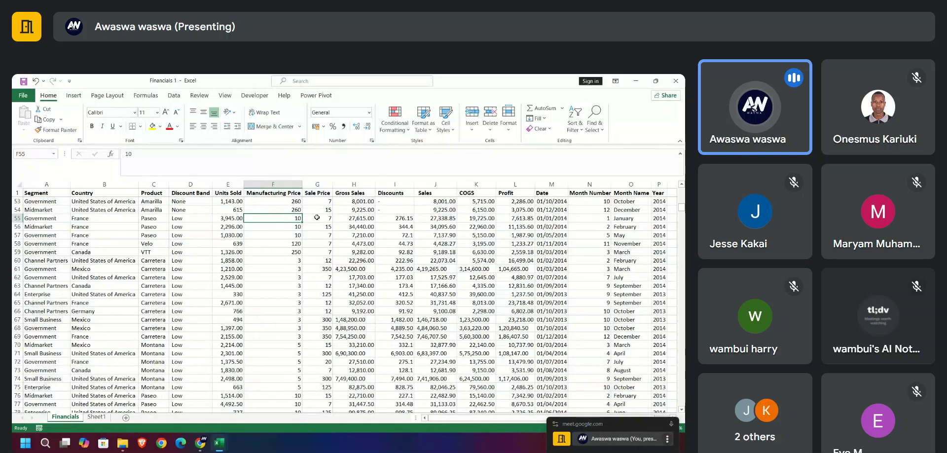
click(317, 217)
click(297, 220)
click(324, 218)
click(288, 221)
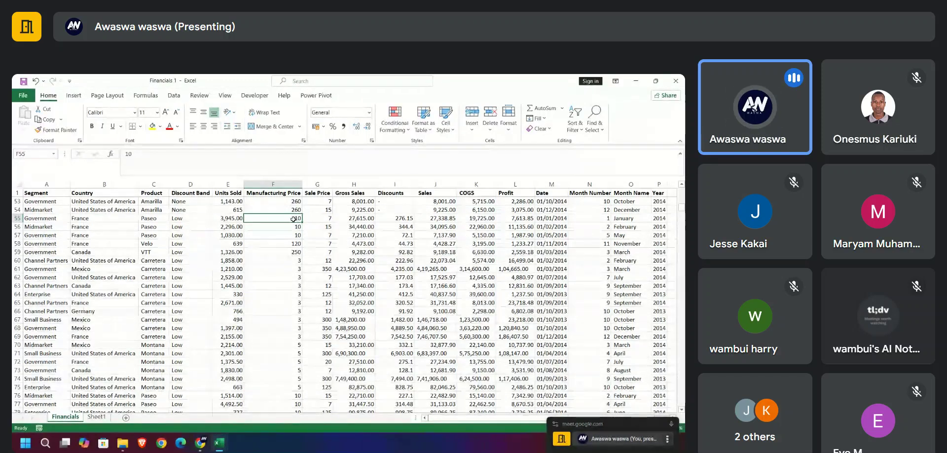
drag(298, 223, 318, 219)
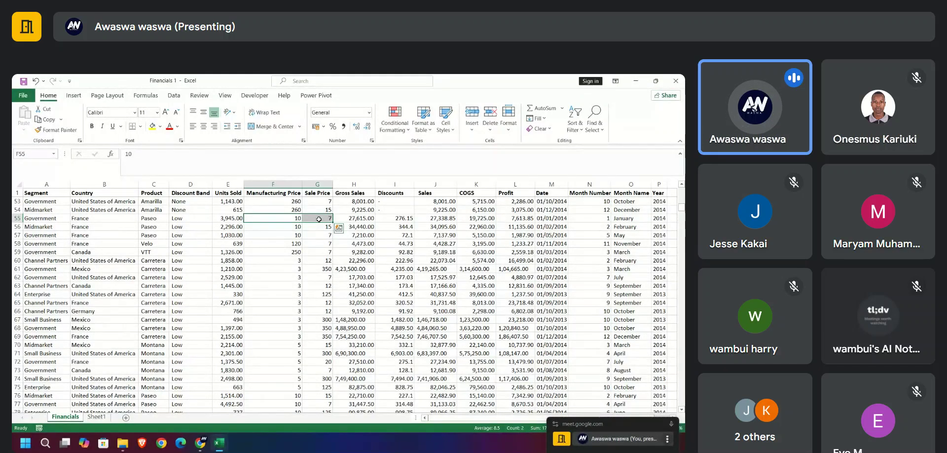
click(242, 213)
click(299, 211)
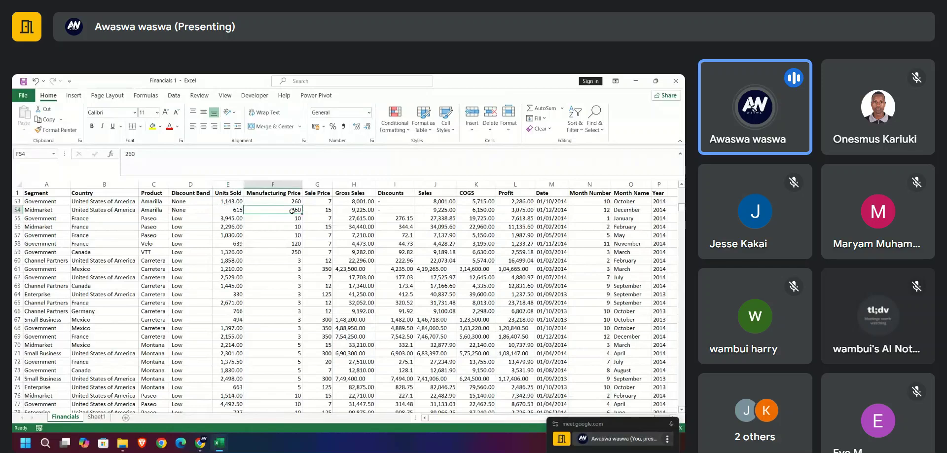
click(320, 210)
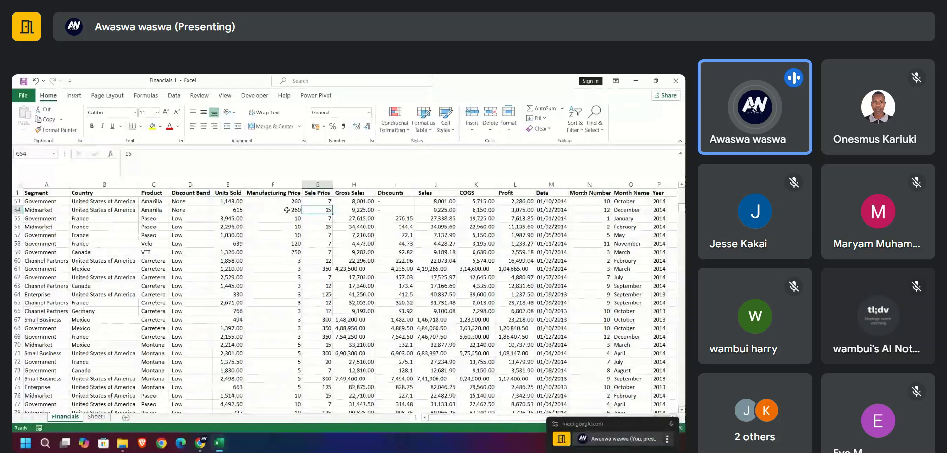
Go through the row 54 record across its columns, and compare Gross Sales with units sold, sale price and manufacturing price in row 53
key(Right)
key(Right)
key(Right)
key(Right)
key(Right)
key(Right)
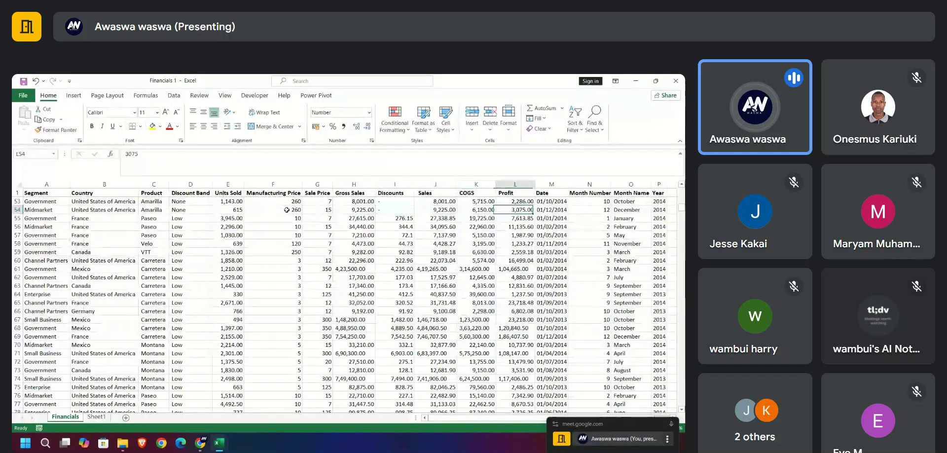
key(Right)
key(Right)
key(Right)
key(Right)
key(Left)
key(Left)
key(Left)
key(Left)
key(Left)
key(Left)
key(Left)
key(Left)
key(Left)
key(Left)
key(Left)
key(Left)
key(Left)
key(Left)
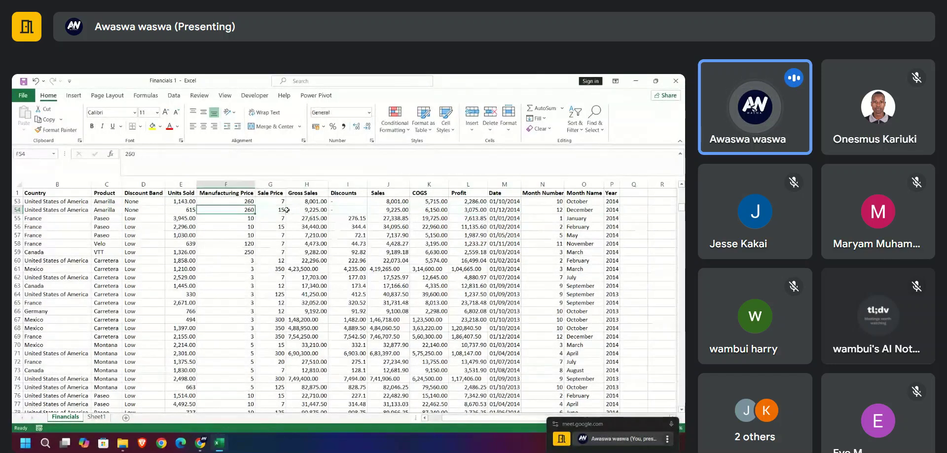
key(Right)
key(Right)
key(Right)
key(Left)
key(Left)
key(Right)
key(Right)
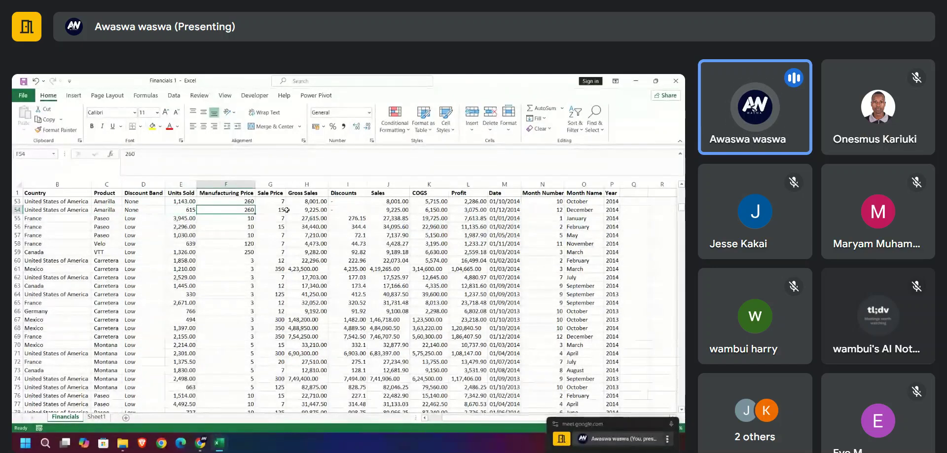
click(306, 193)
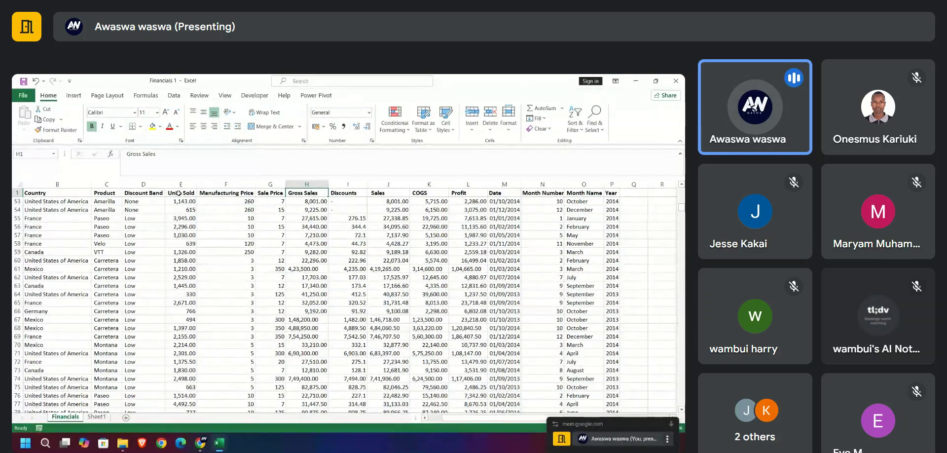
click(280, 201)
click(188, 200)
click(270, 202)
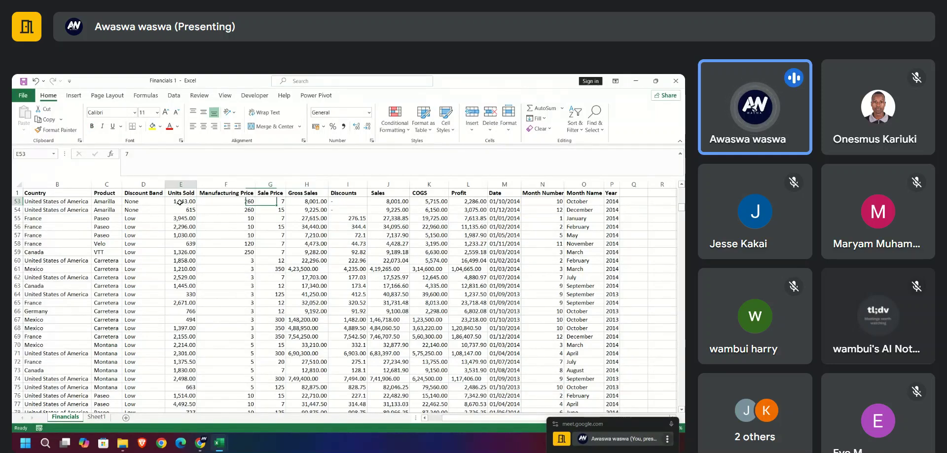
click(240, 202)
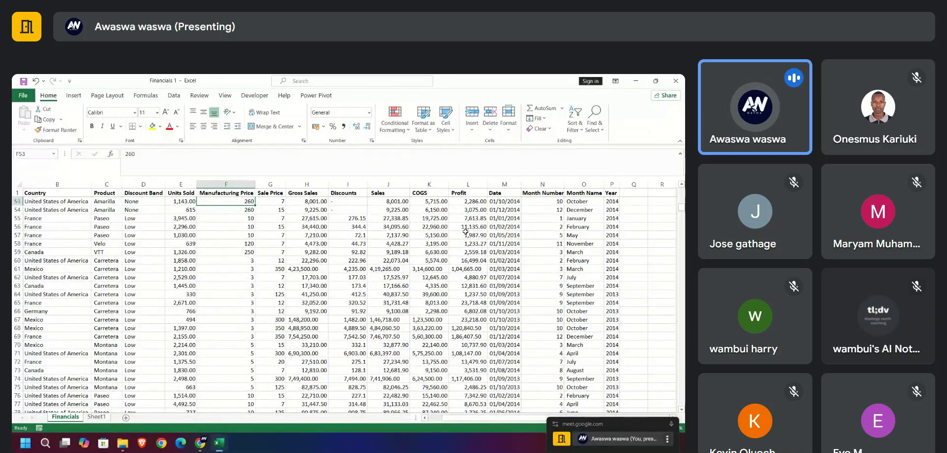
Find all commas in the Financials sheet and replace them with nothing so the text amounts convert to numbers
scroll(469, 254, down, 8)
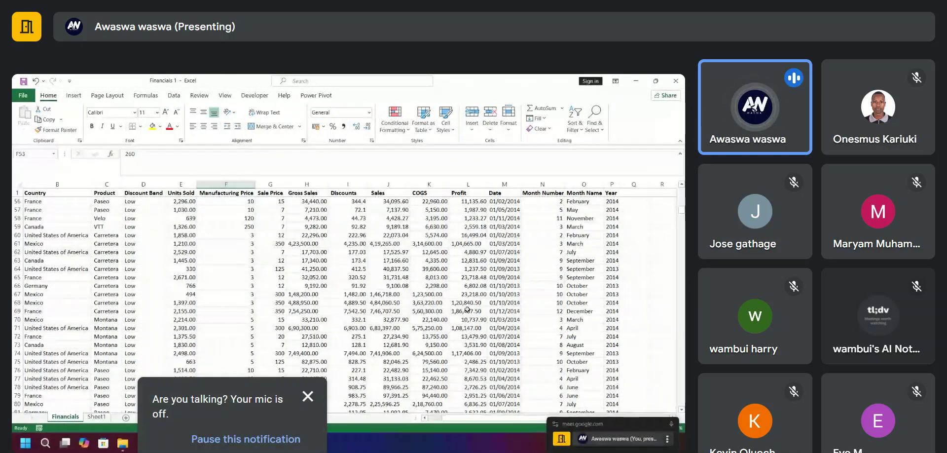
scroll(395, 276, up, 20)
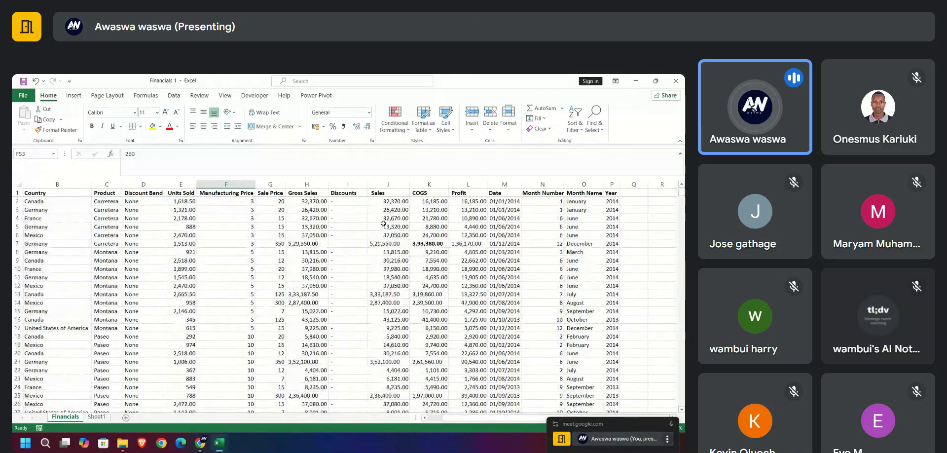
click(298, 244)
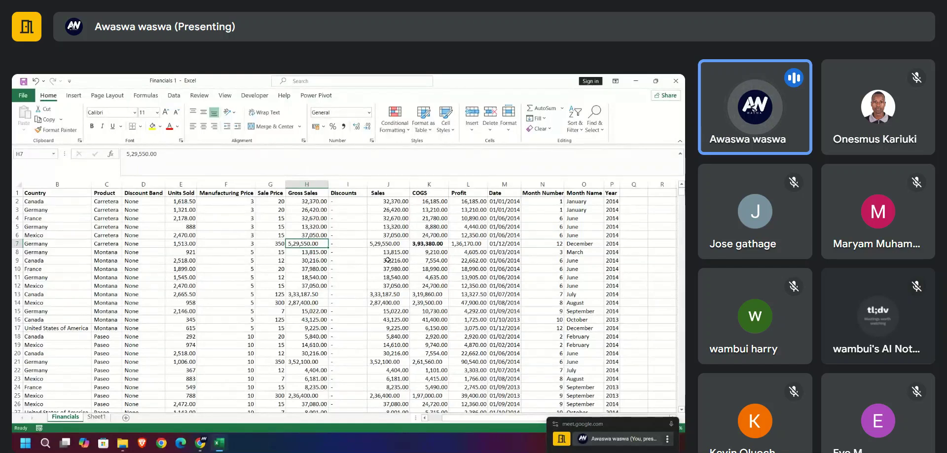
key(ctrl+h)
text($)
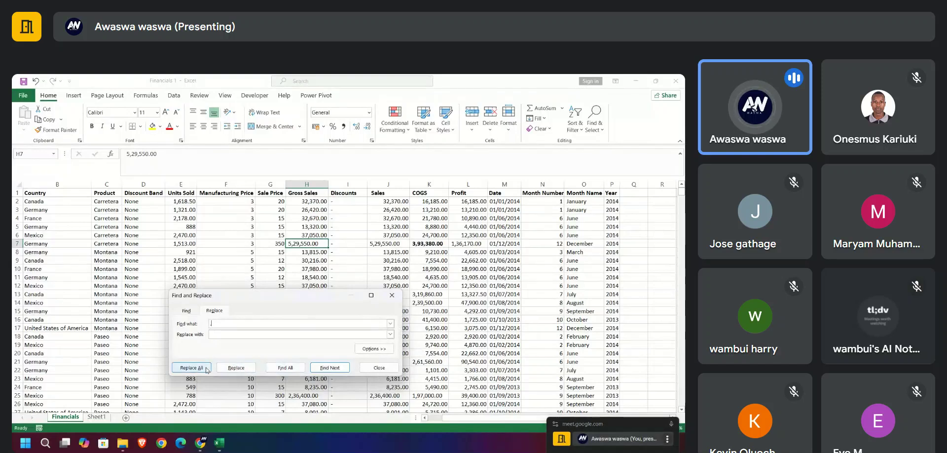
click(282, 368)
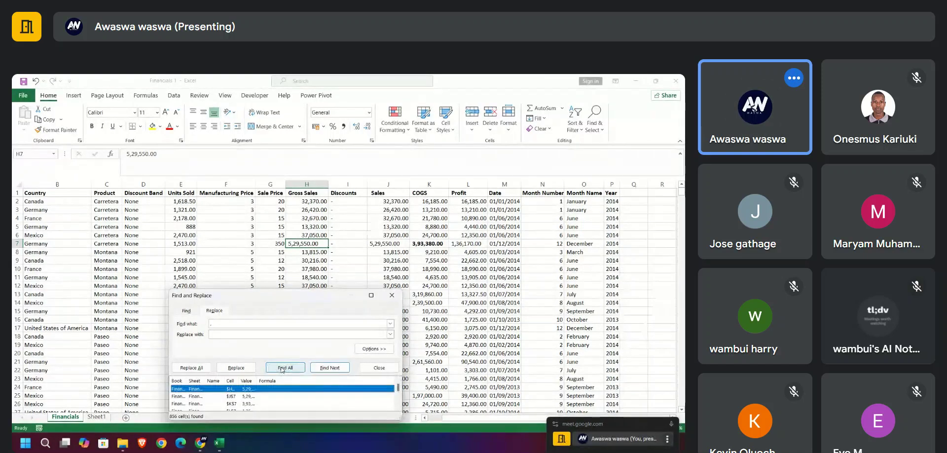
click(191, 368)
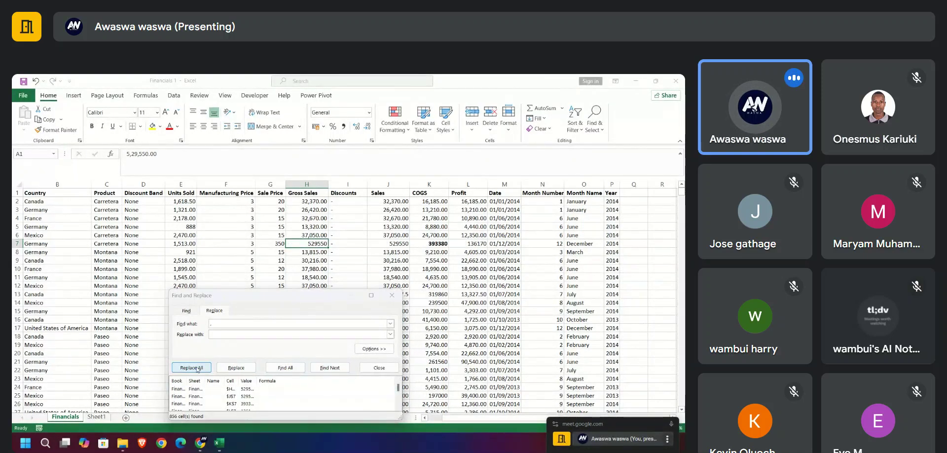
Close the replacement dialog and check the converted amounts in the COGS and other amount columns of the Financials sheet
click(353, 283)
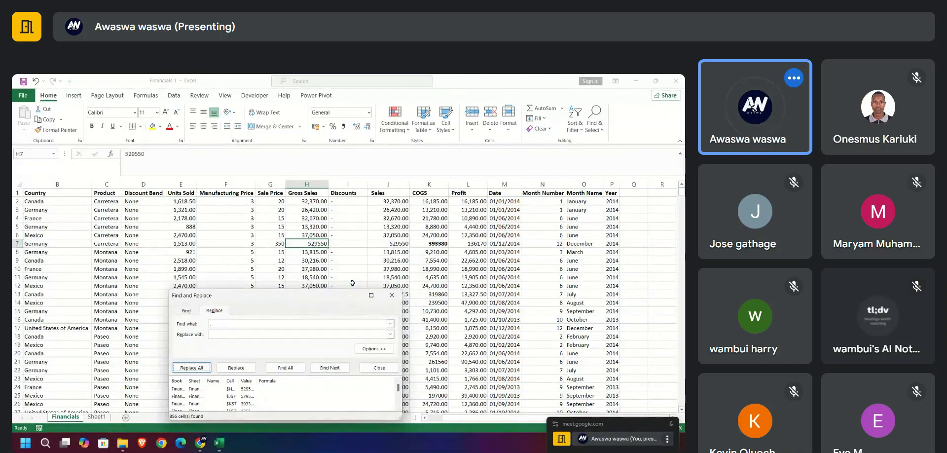
click(437, 244)
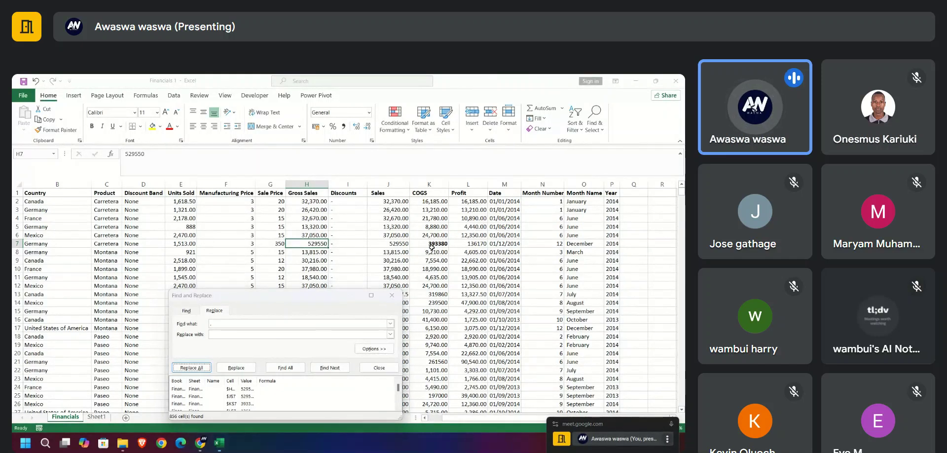
click(428, 252)
click(425, 285)
click(429, 233)
click(392, 295)
scroll(315, 316, down, 9)
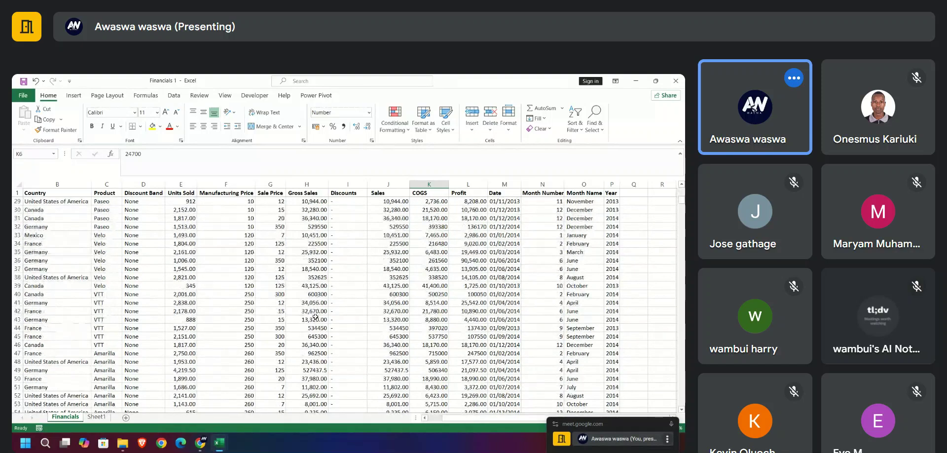
scroll(315, 316, up, 9)
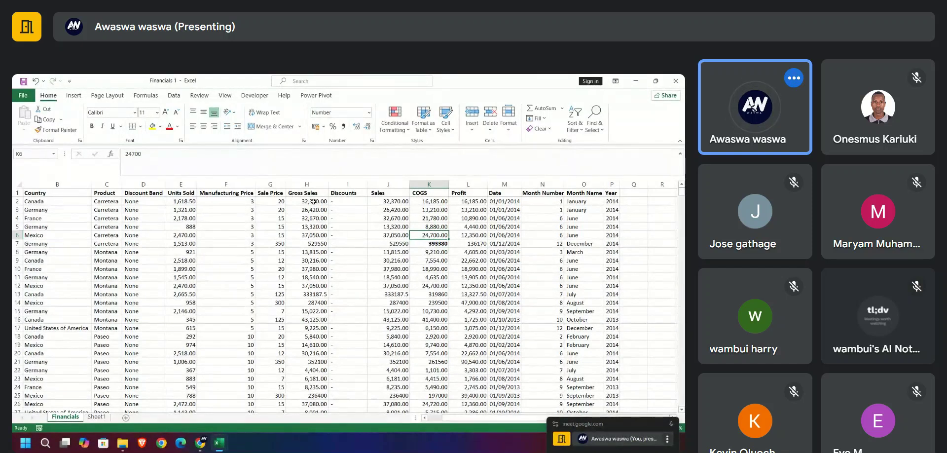
Apply the comma number style to the Gross Sales, Discounts, Sales and COGS columns from row 2 to row 701
drag(312, 201, 444, 227)
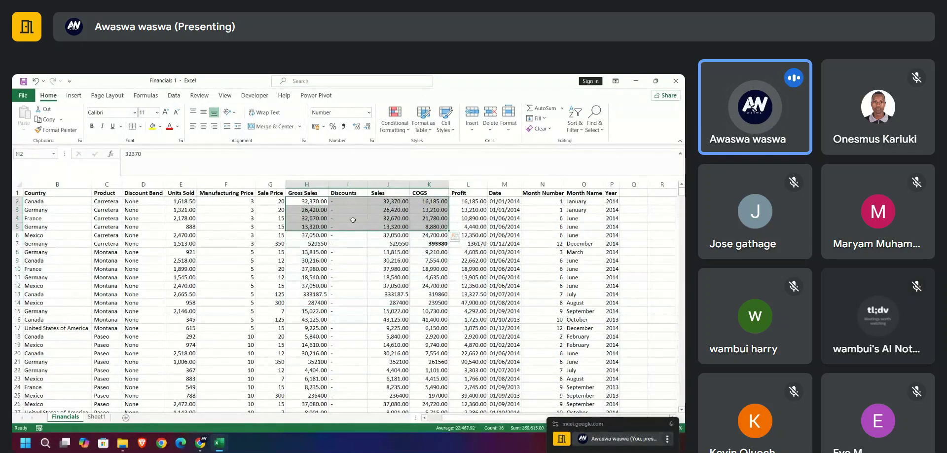
click(316, 202)
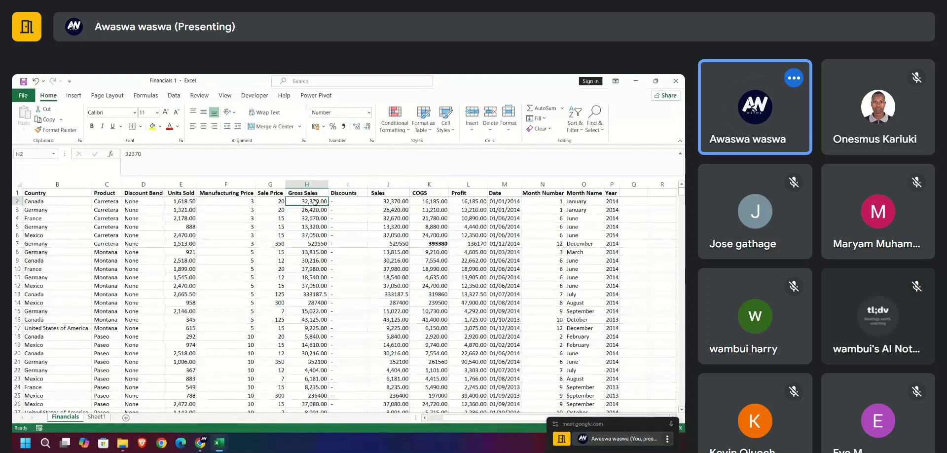
key(ctrl+shift+Right)
drag(305, 202, 442, 208)
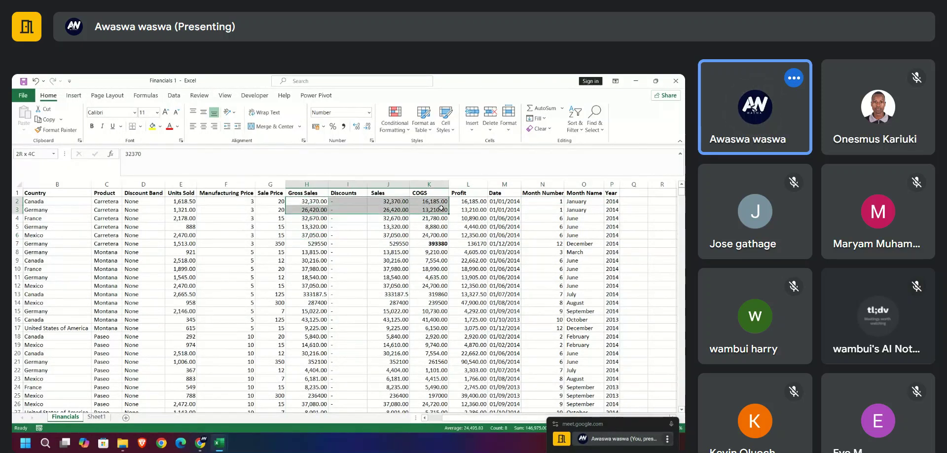
click(315, 201)
drag(335, 200, 423, 201)
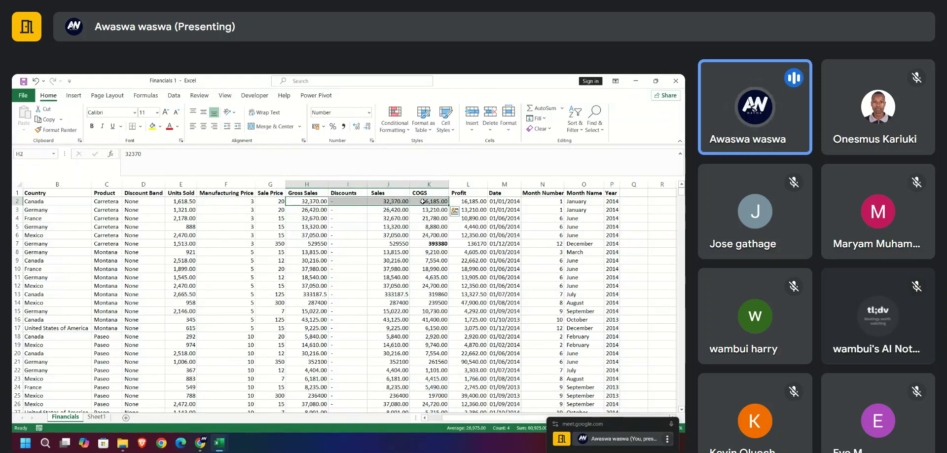
key(ctrl+shift+Down)
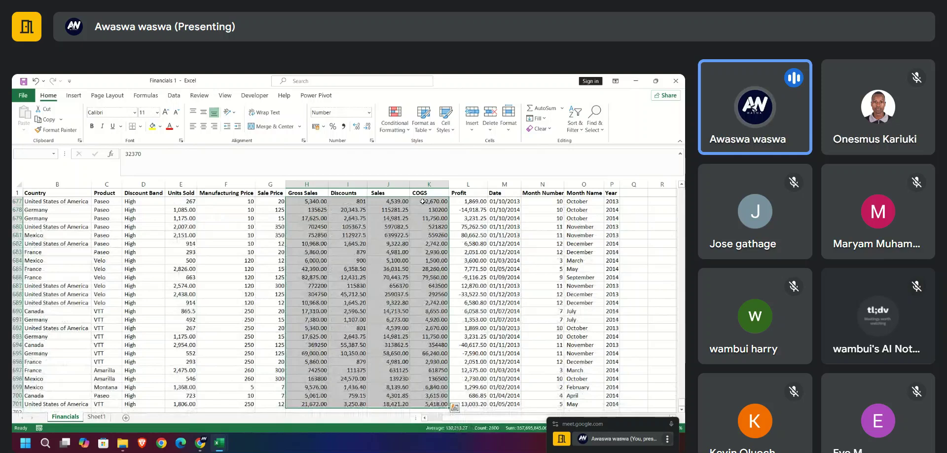
click(344, 128)
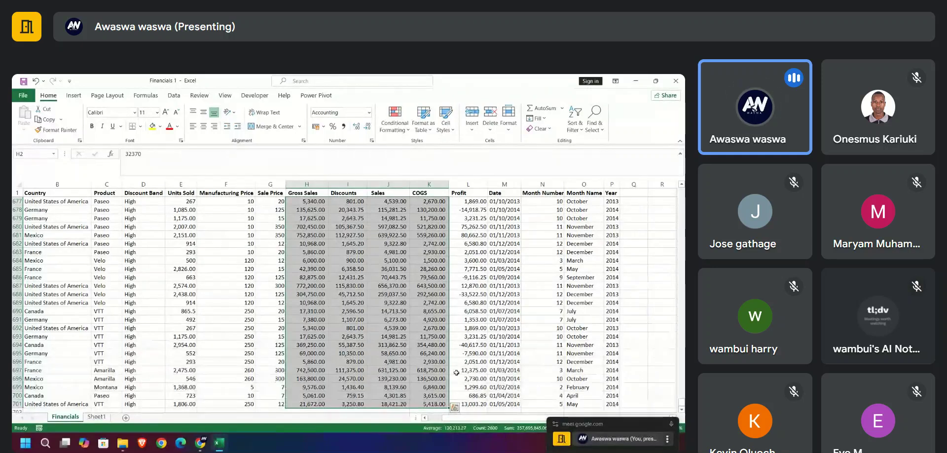
Apply the comma number style to the whole Profit column, from row 701 up to its header
click(477, 403)
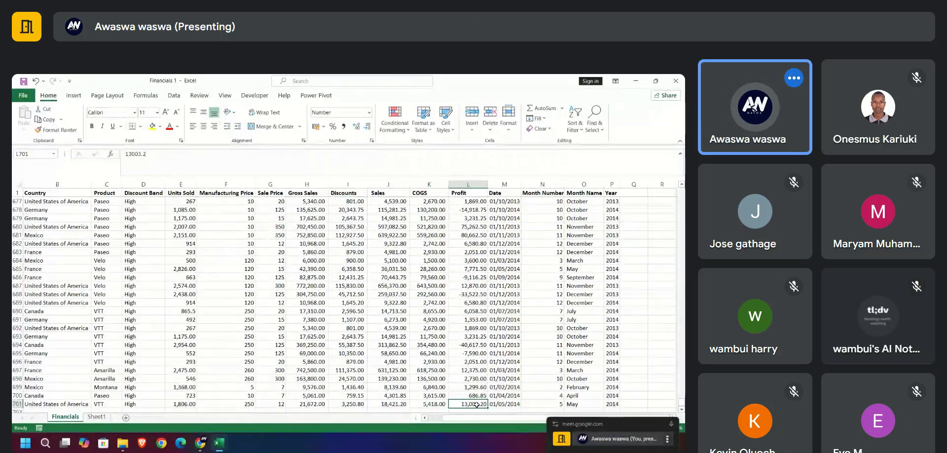
key(ctrl+shift+Up)
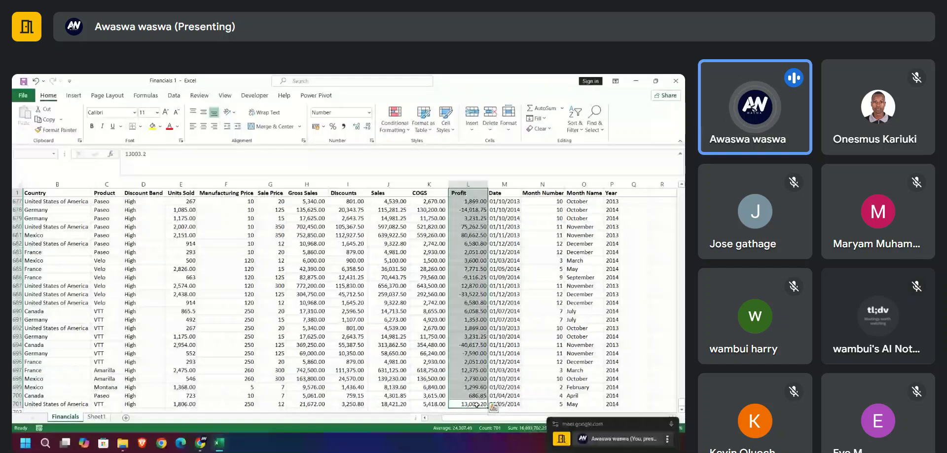
scroll(474, 320, up, 15)
scroll(473, 321, up, 20)
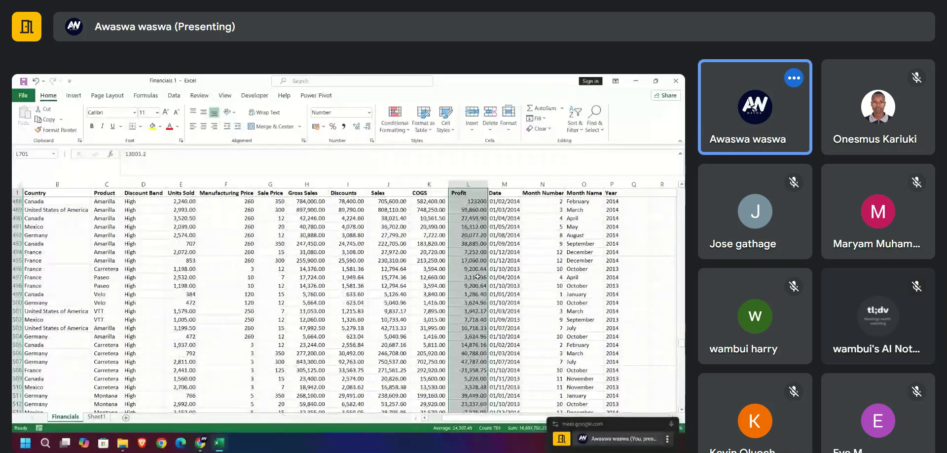
scroll(477, 276, up, 20)
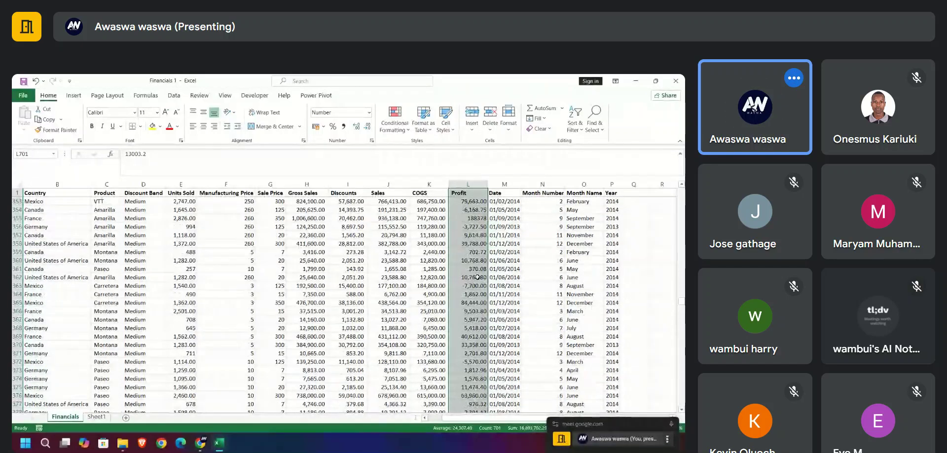
click(344, 126)
Examine the number formatting of the Gross Sales, Discounts, Sales, COGS and Profit columns throughout the Financials sheet
scroll(477, 254, up, 20)
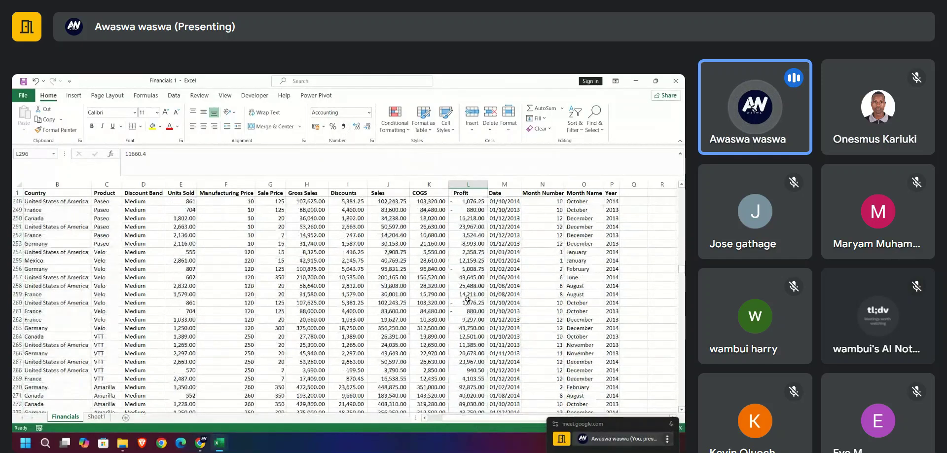
scroll(467, 301, up, 4)
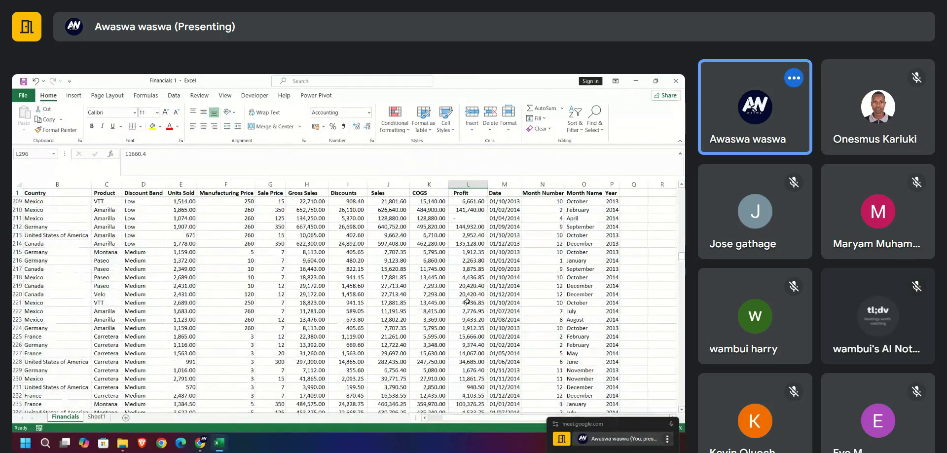
scroll(467, 301, up, 12)
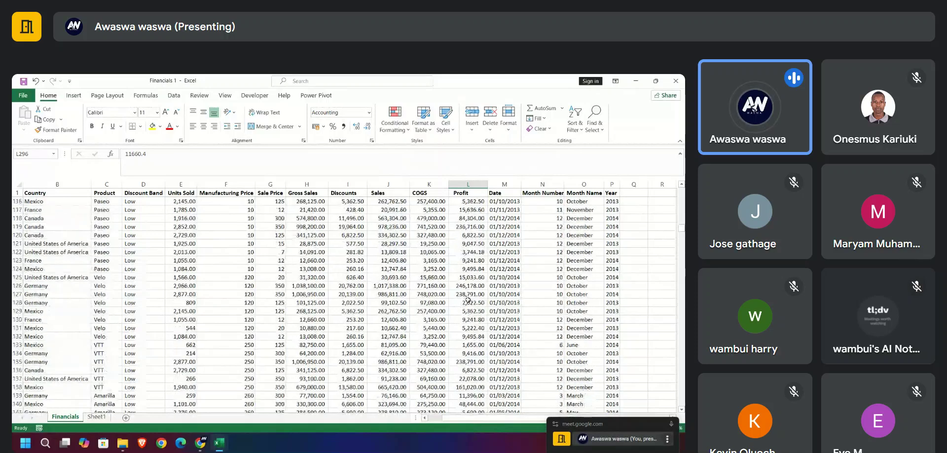
scroll(467, 299, up, 8)
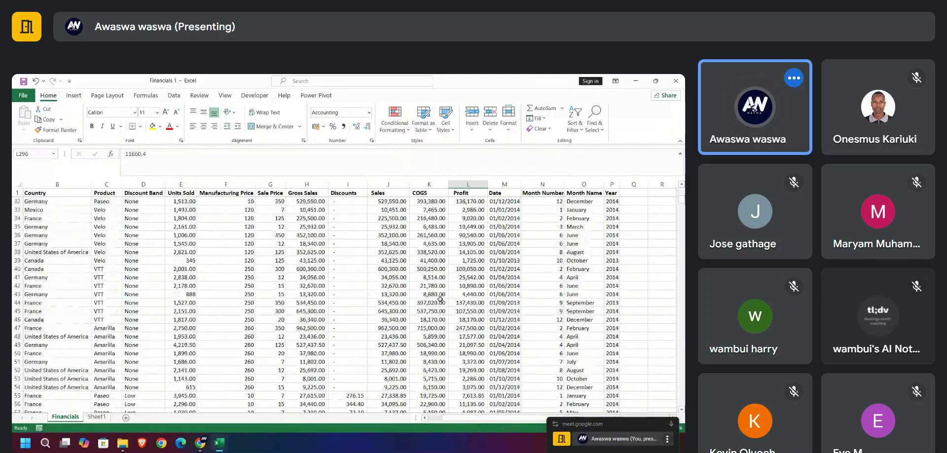
scroll(440, 301, down, 20)
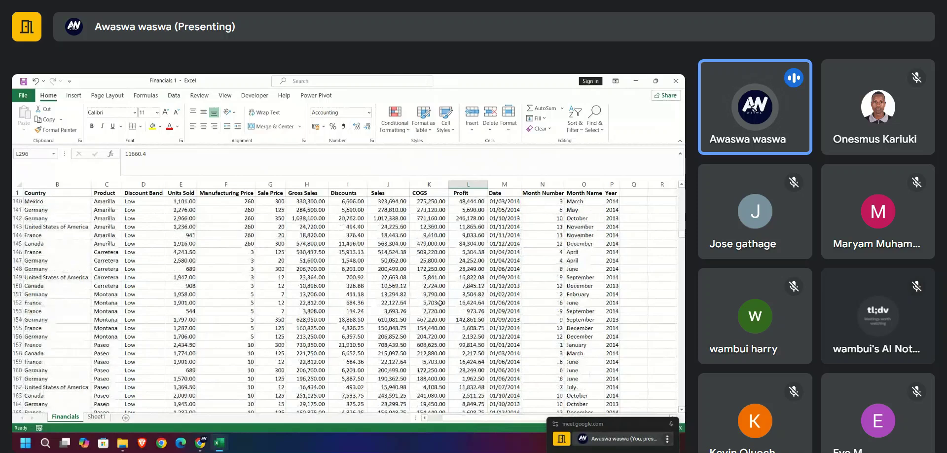
scroll(440, 303, down, 20)
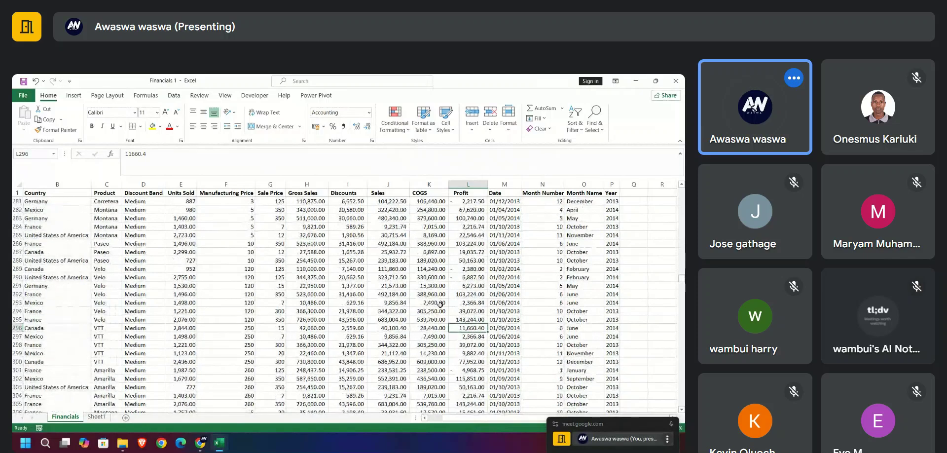
scroll(440, 308, down, 20)
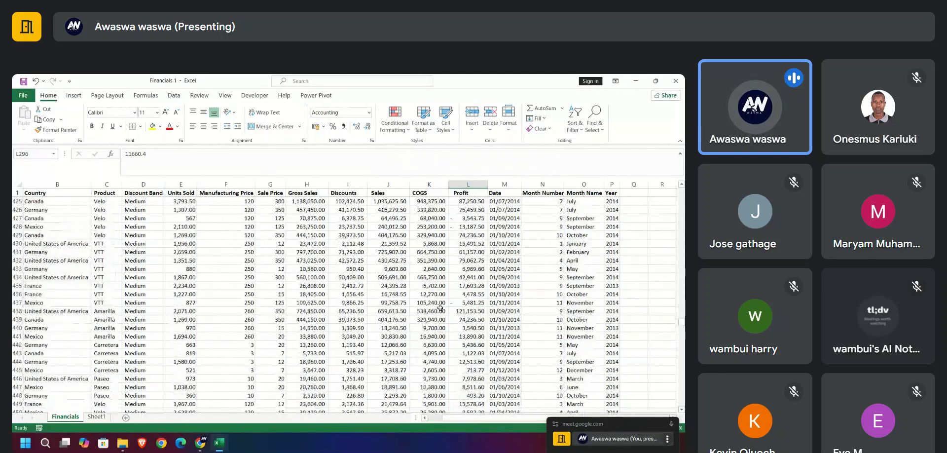
scroll(441, 318, down, 20)
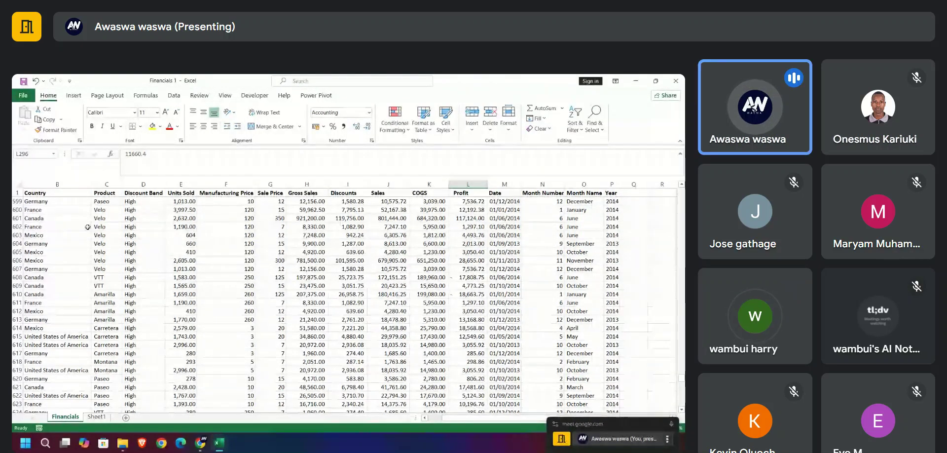
Undo the comma style on the Profit and Gross Sales to COGS columns, and the comma replacement
click(36, 81)
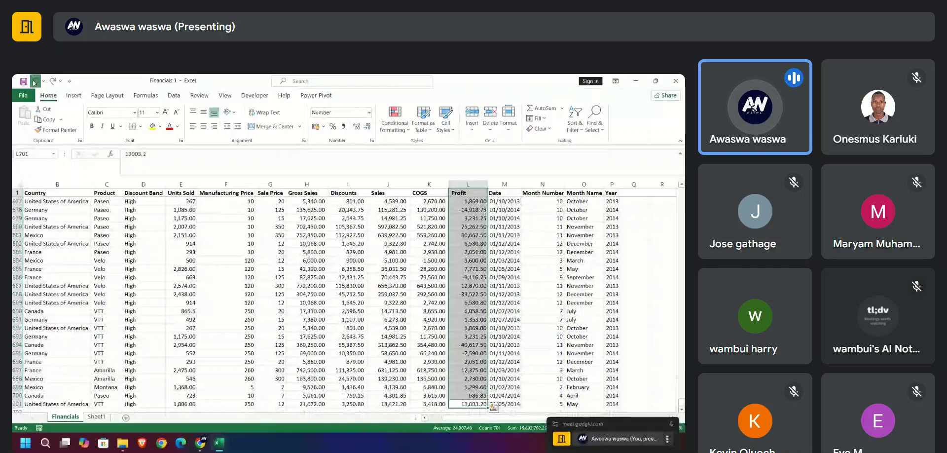
click(36, 81)
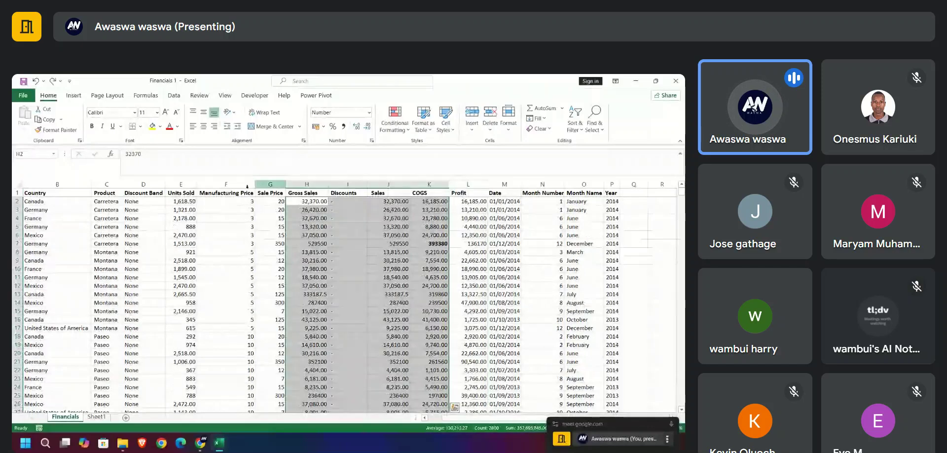
click(36, 81)
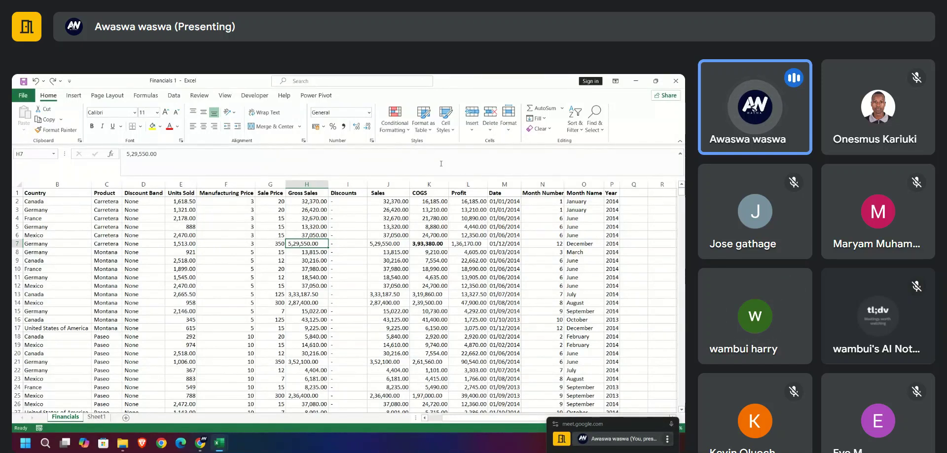
Find every comma in the Financials amounts again and replace all of them with an empty value
key(ctrl+h)
click(389, 329)
click(594, 118)
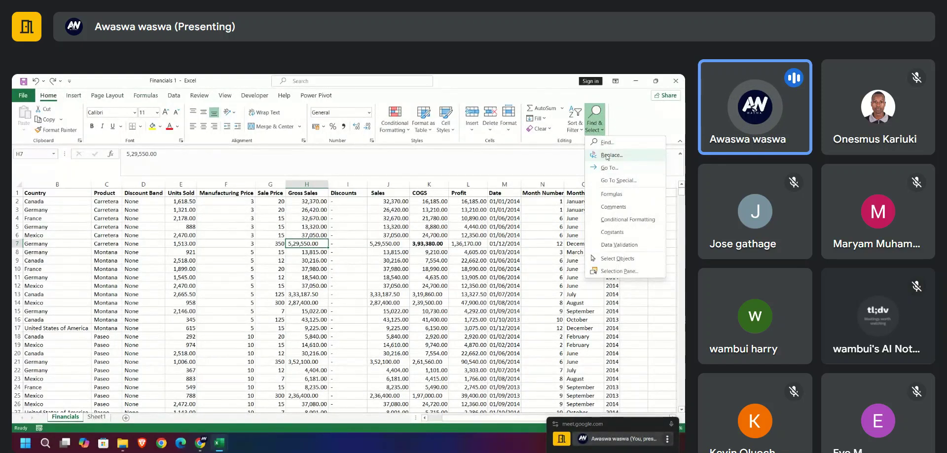
click(609, 155)
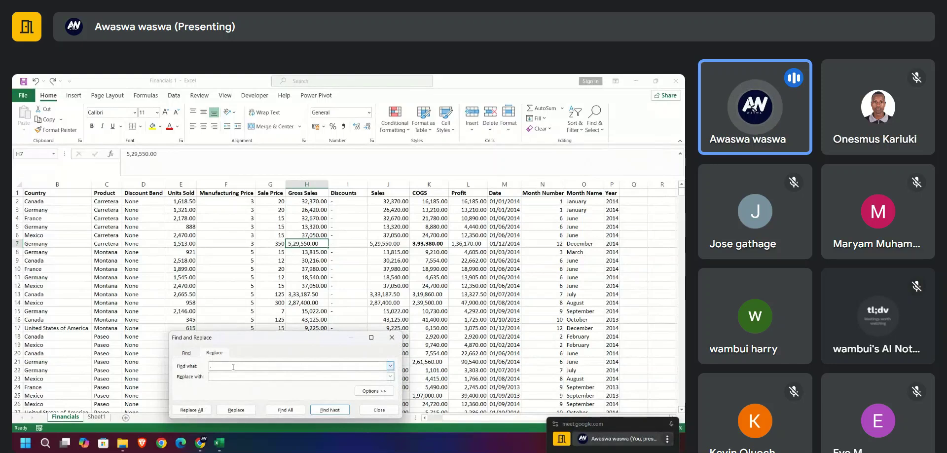
click(280, 410)
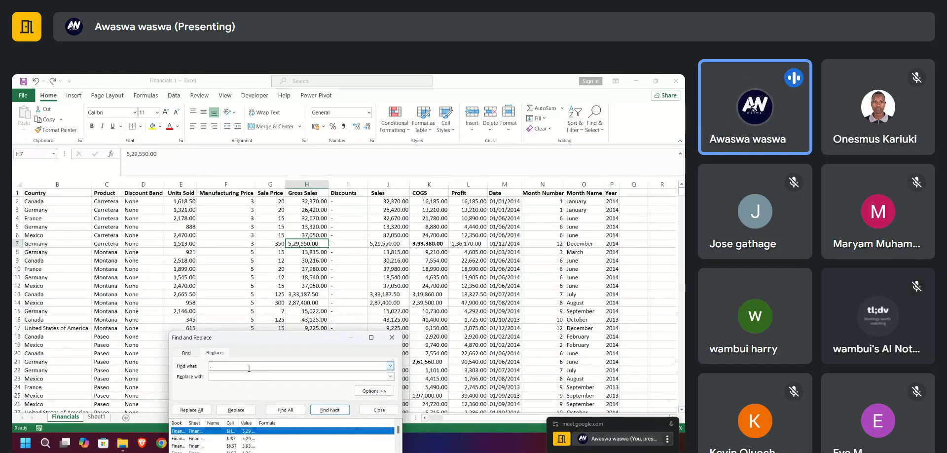
click(205, 410)
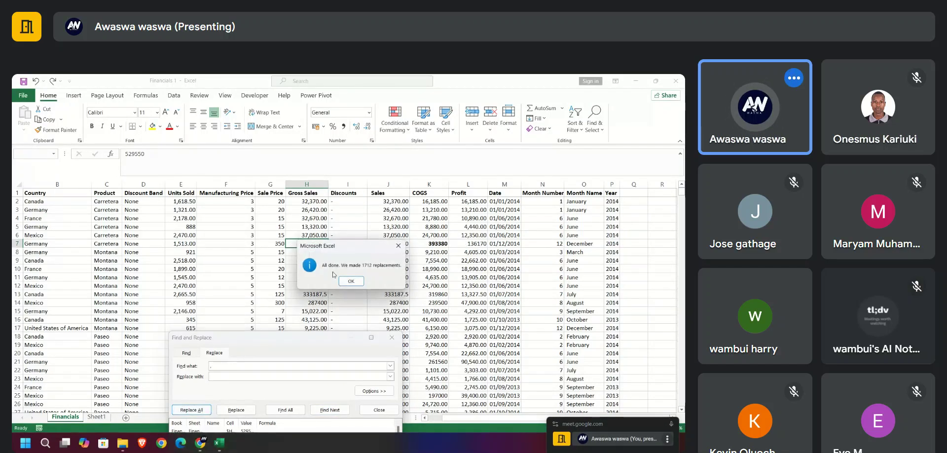
click(351, 280)
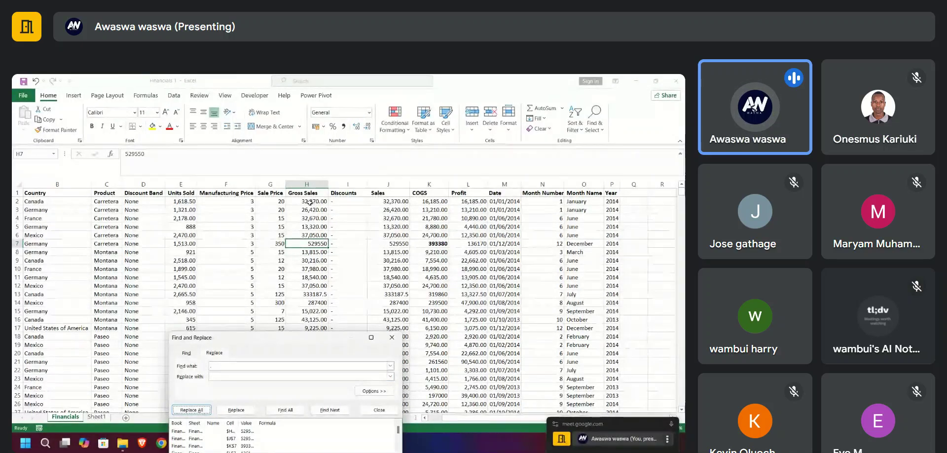
click(391, 337)
View the available Format as Table styles with the first Gross Sales amount, H2, selected
click(308, 201)
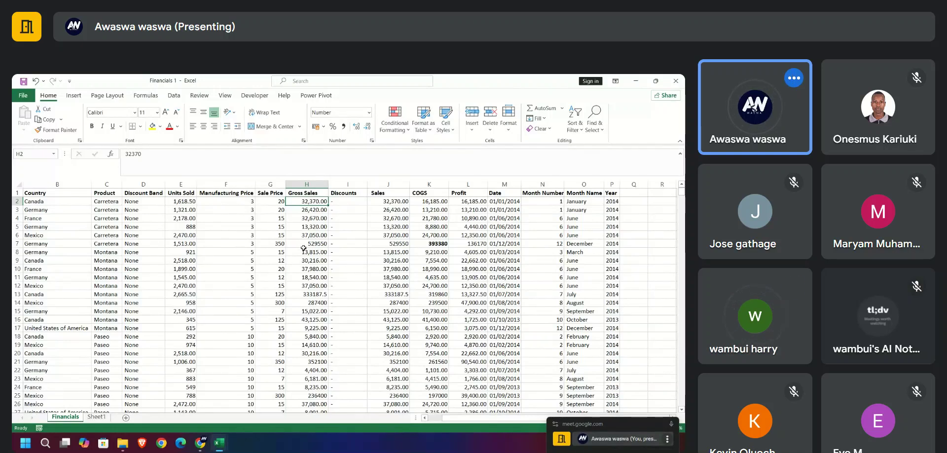
click(423, 126)
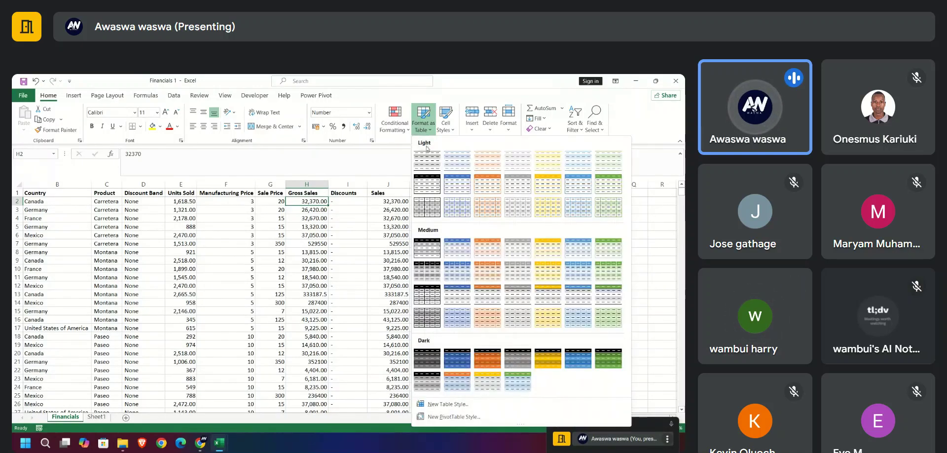
click(384, 159)
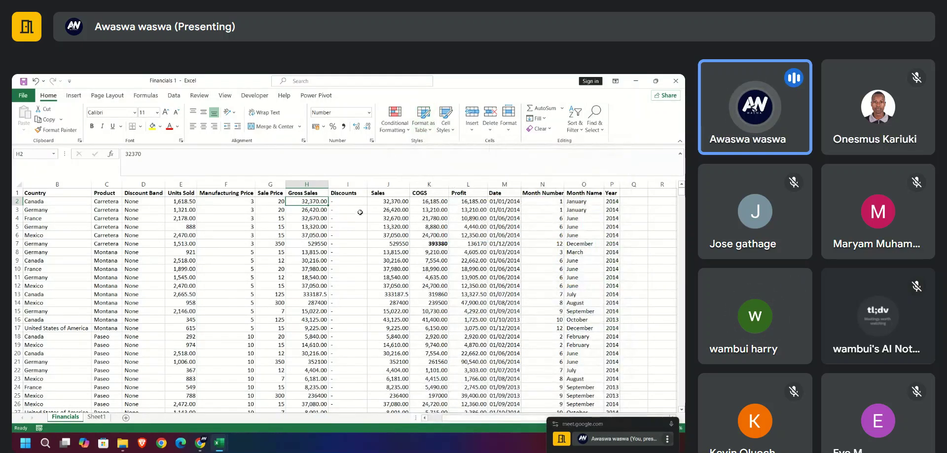
click(424, 132)
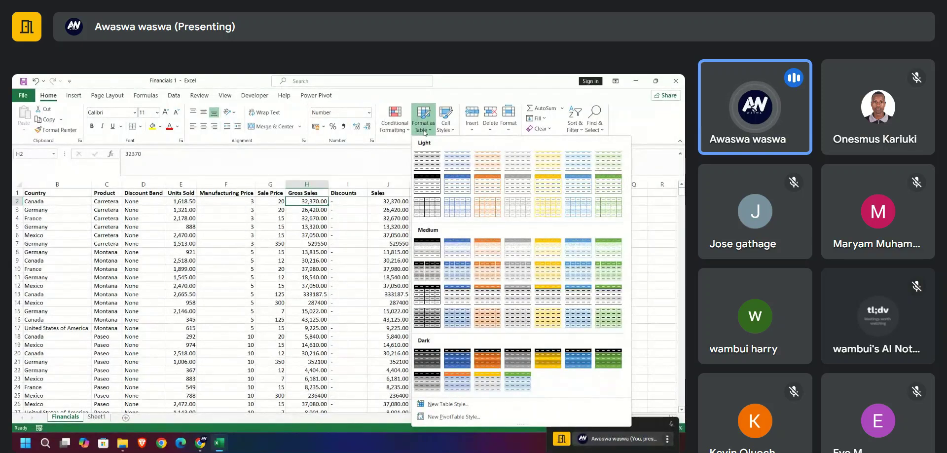
click(343, 214)
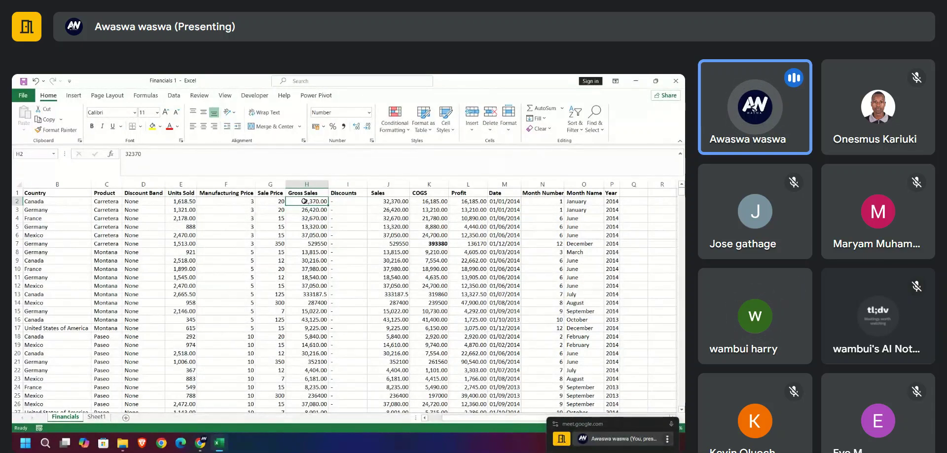
Apply the comma style to the amounts in the Gross Sales to Profit columns, H2 to L701
key(ctrl+shift+Right)
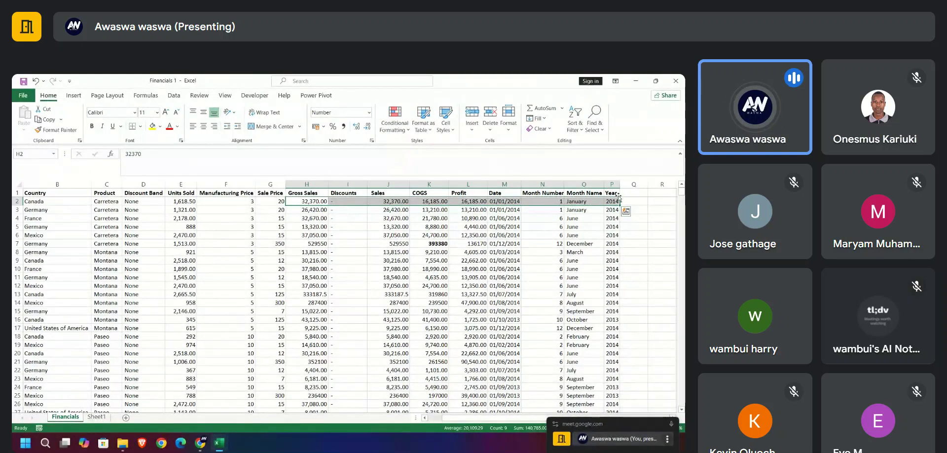
drag(469, 201, 308, 200)
click(494, 210)
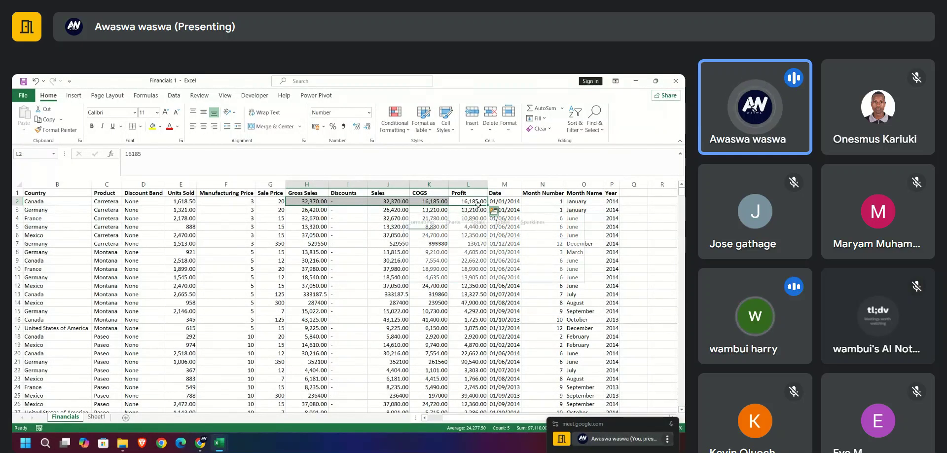
drag(478, 201, 323, 201)
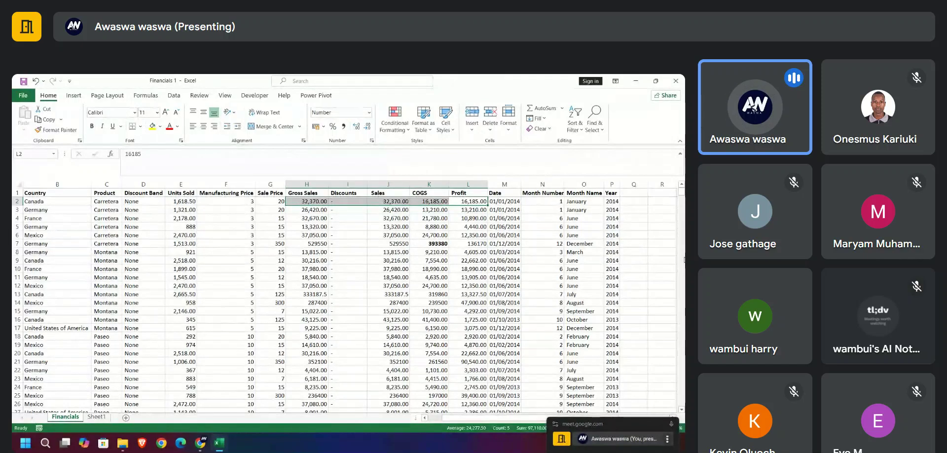
key(ctrl+shift+Down)
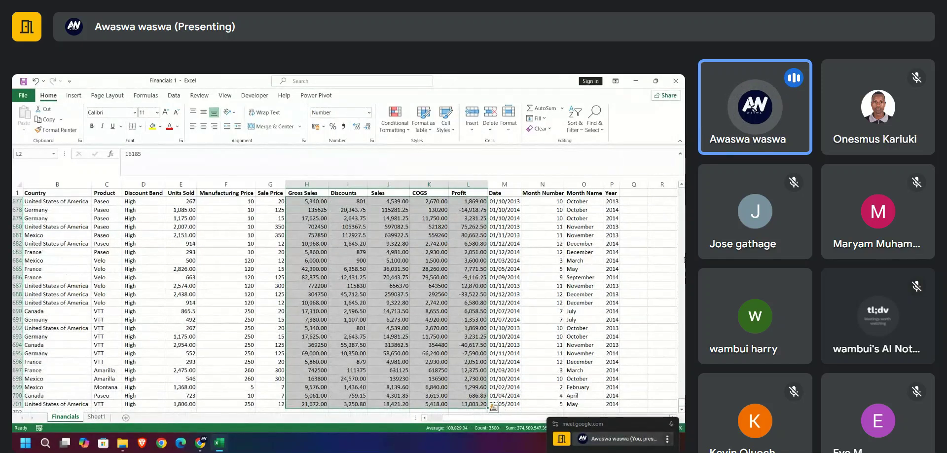
click(344, 127)
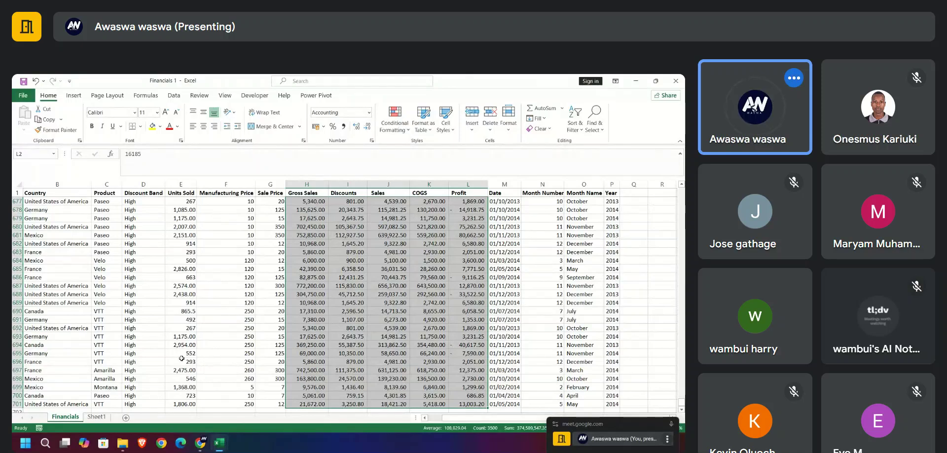
Apply the comma style to the whole Units Sold column
click(187, 402)
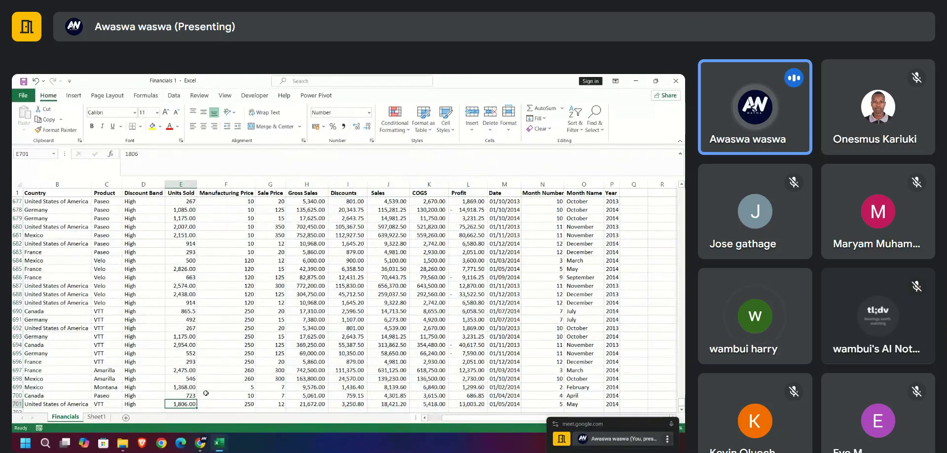
key(ctrl+shift+Up)
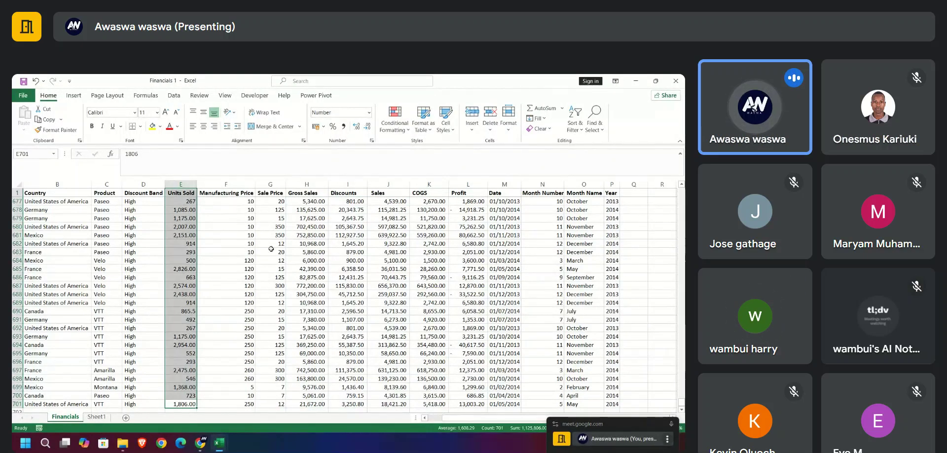
click(343, 127)
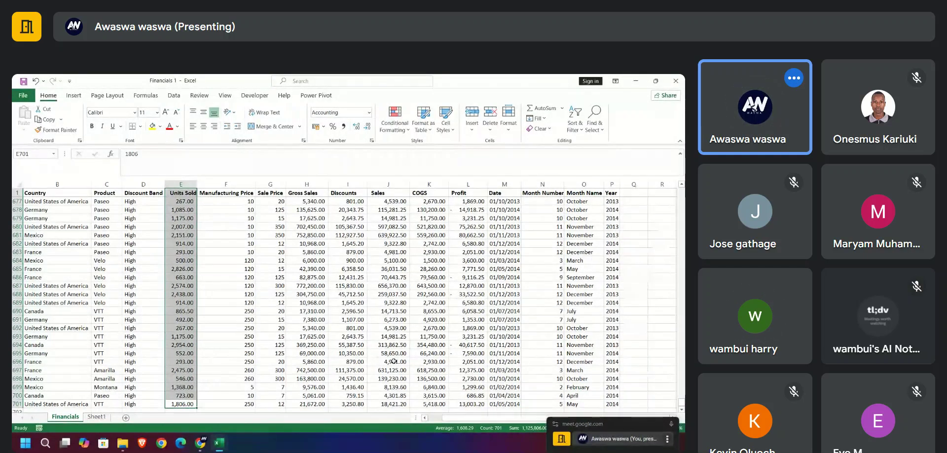
scroll(379, 319, up, 9)
scroll(379, 319, up, 20)
scroll(256, 250, up, 20)
scroll(256, 250, up, 20)
drag(682, 304, 682, 192)
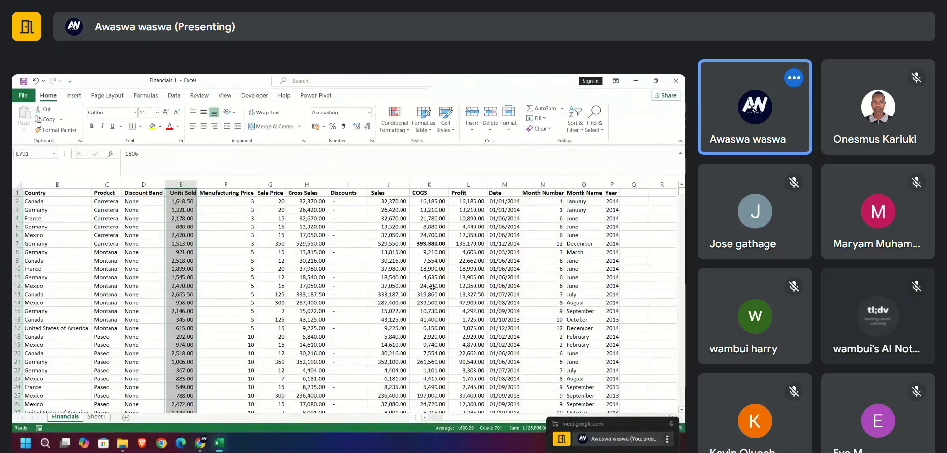
Undo the comma style on Units Sold and on Gross Sales to Profit, keeping the comma replacement in place
key(ctrl+q)
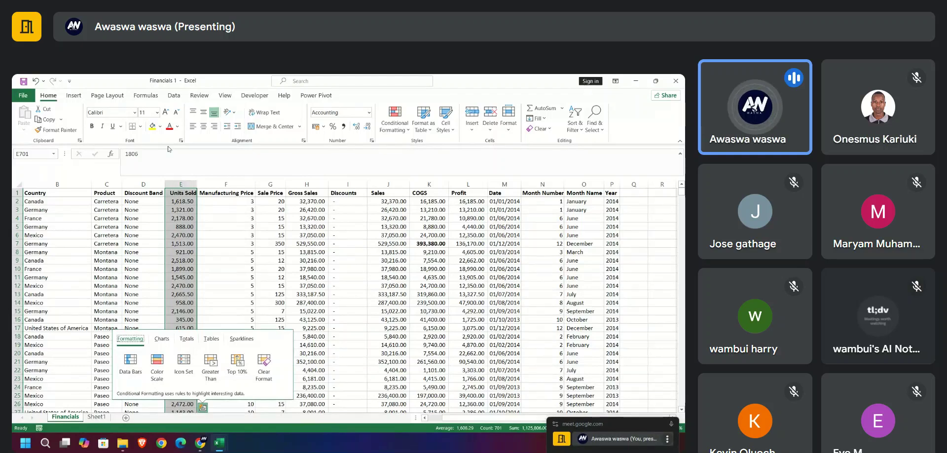
click(35, 81)
click(35, 81)
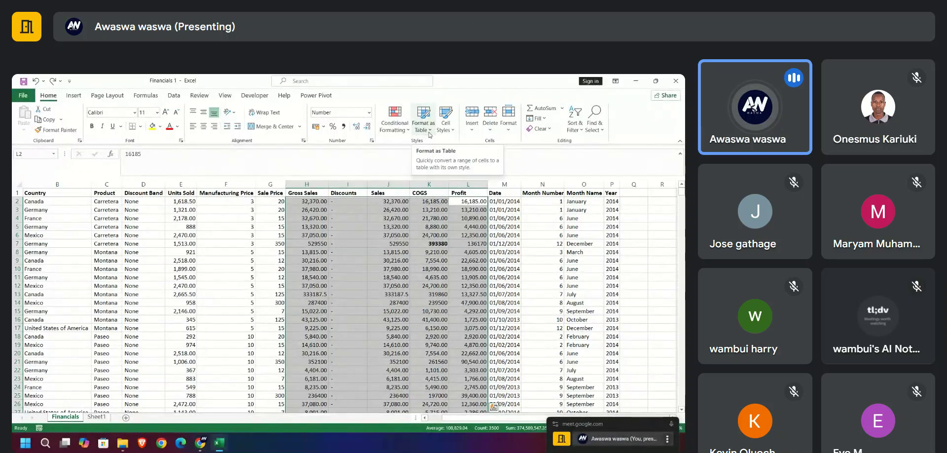
click(36, 81)
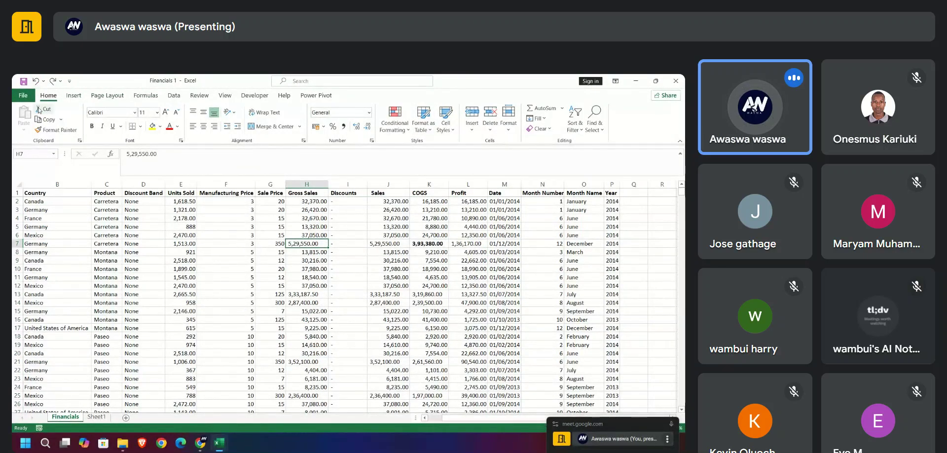
click(53, 81)
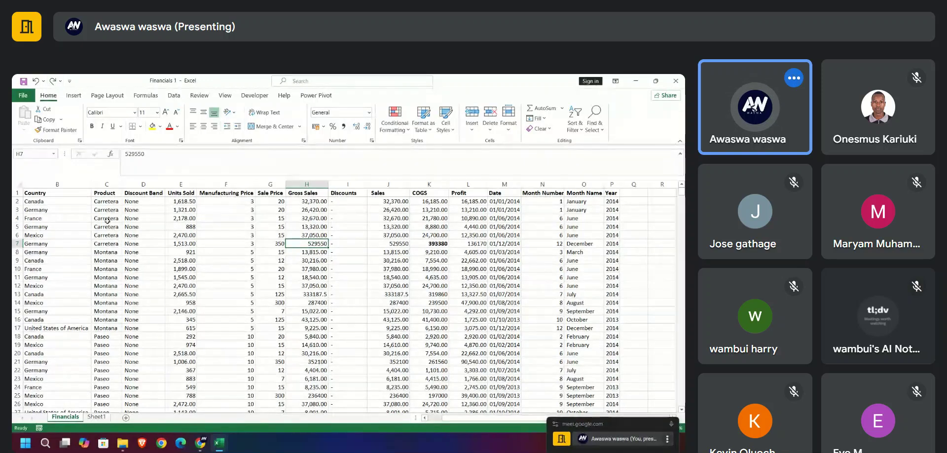
Format the Financials data from Country to Year, B1 to P701, as a table with headers in a blue Medium style
click(42, 192)
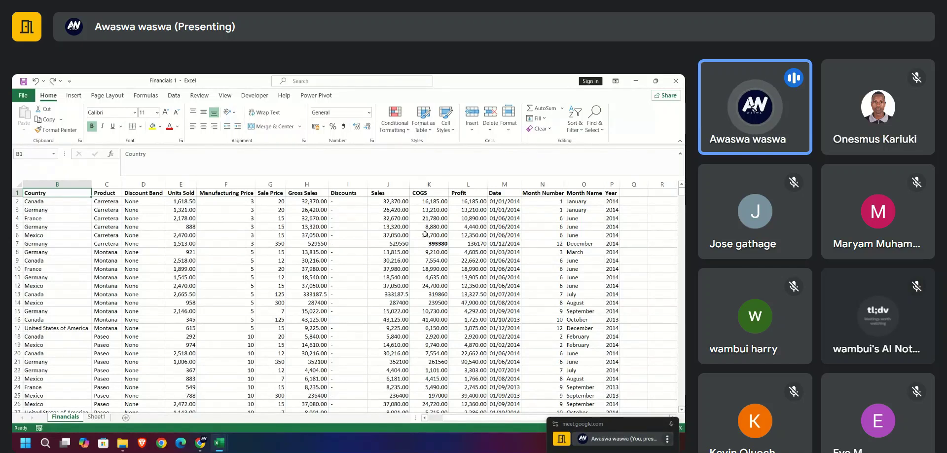
key(ctrl+shift+Right)
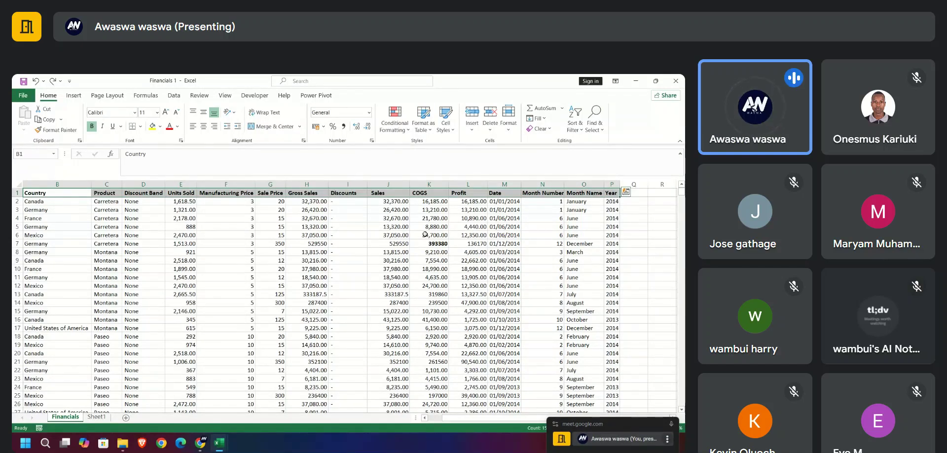
key(ctrl+shift+Down)
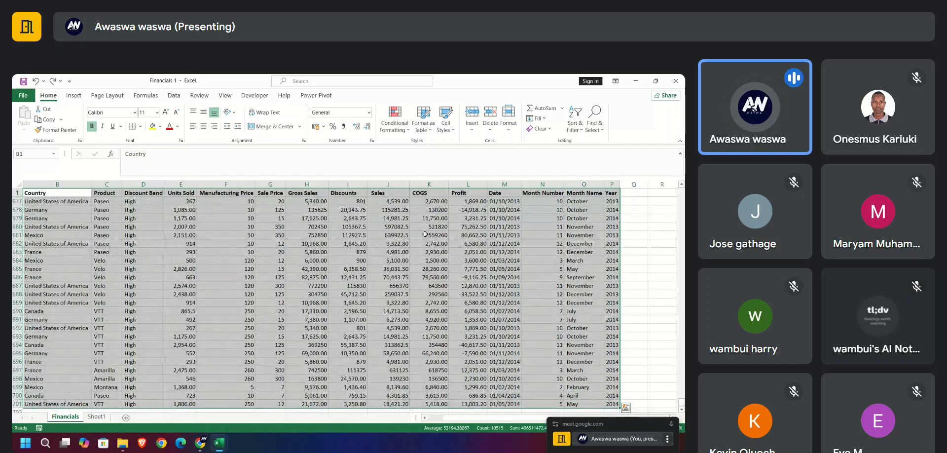
click(424, 129)
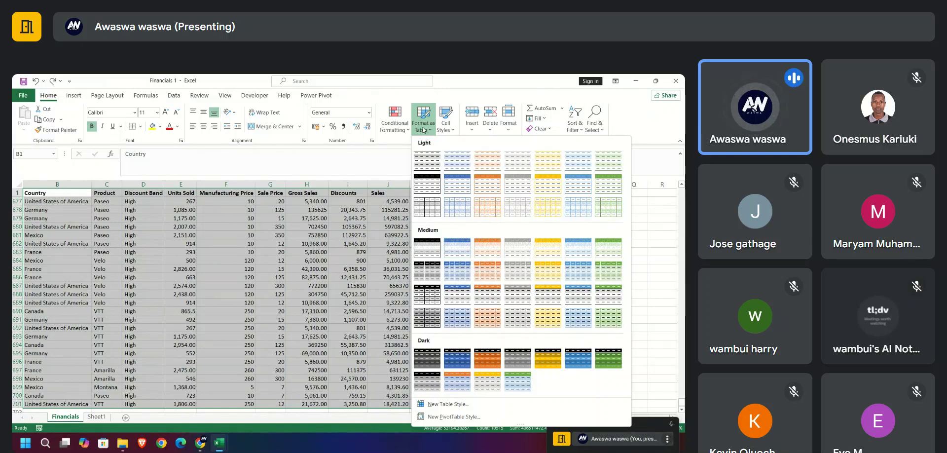
click(574, 250)
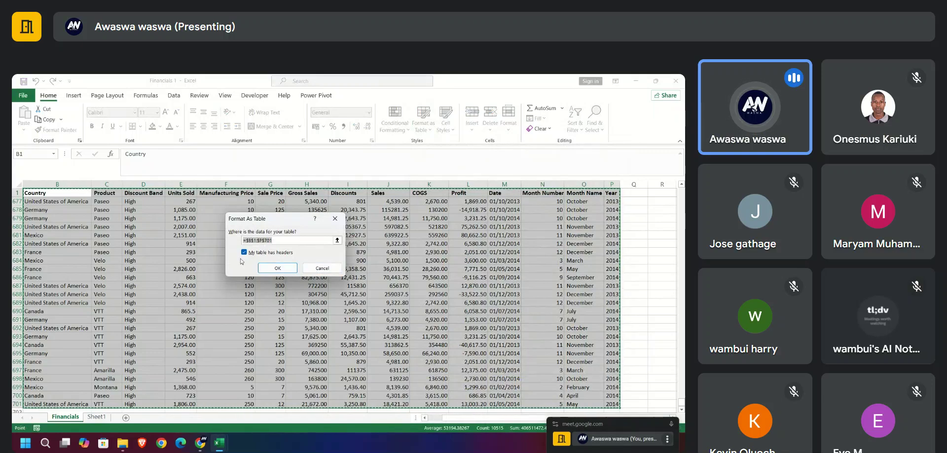
click(268, 269)
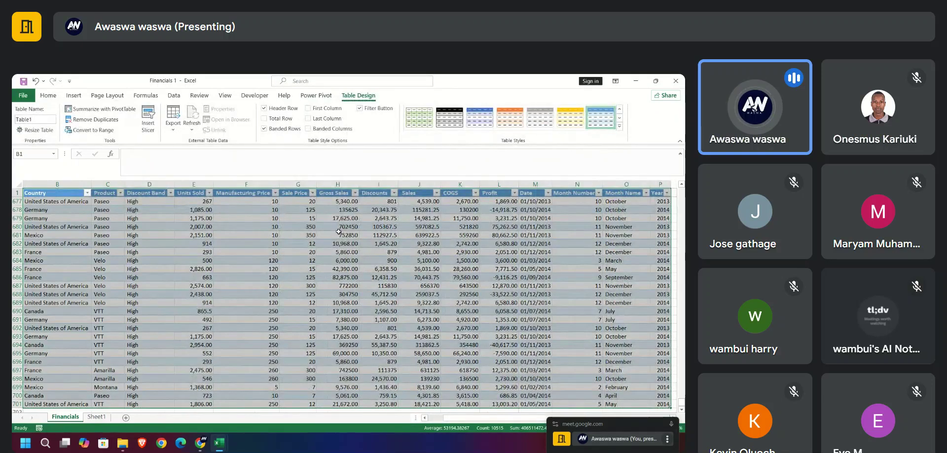
Try to delete the Manufacturing Price header in F1 of the table, and restore it
click(240, 302)
click(241, 194)
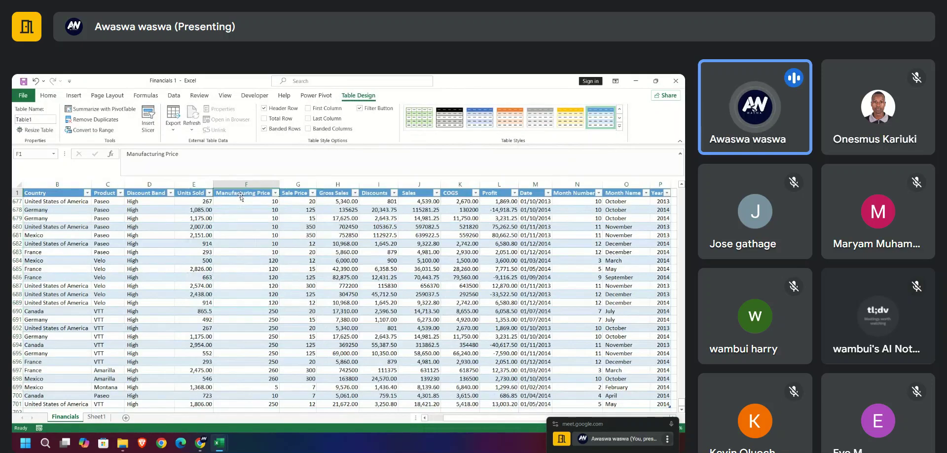
key(Delete)
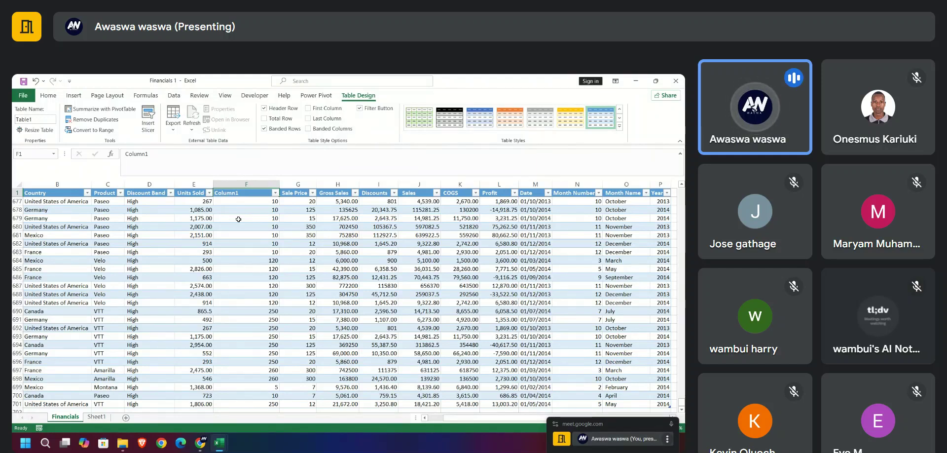
text(Manufacturing Price)
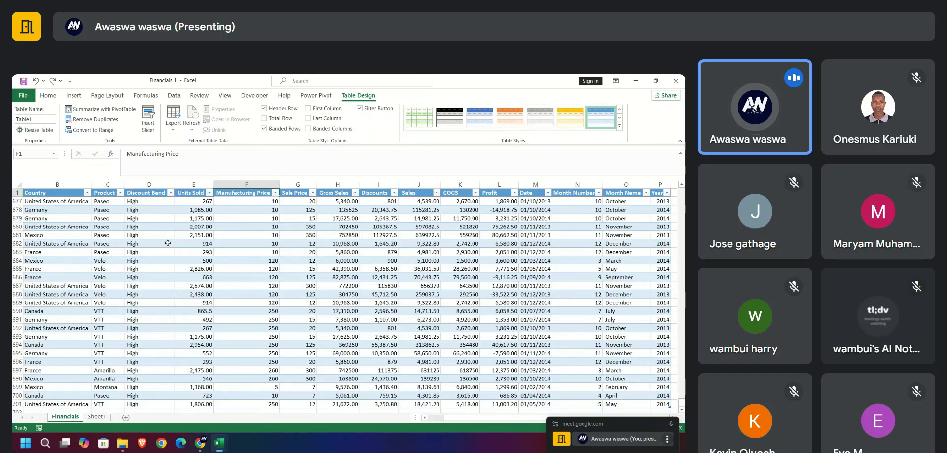
Convert the Financials table to a normal range
right_click(219, 218)
right_click(220, 218)
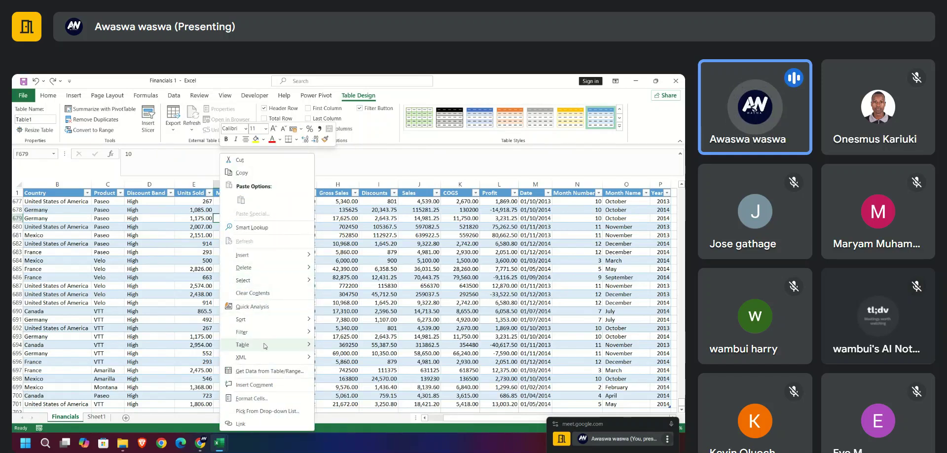
mouse_move(265, 344)
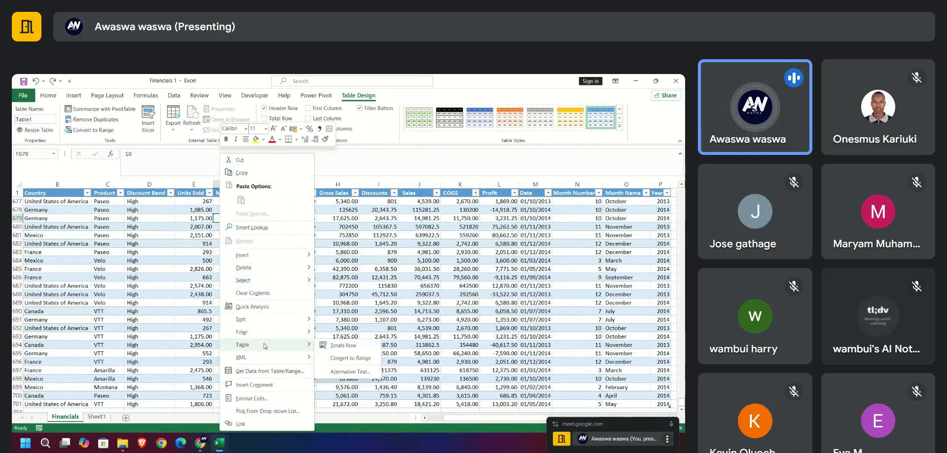
click(349, 358)
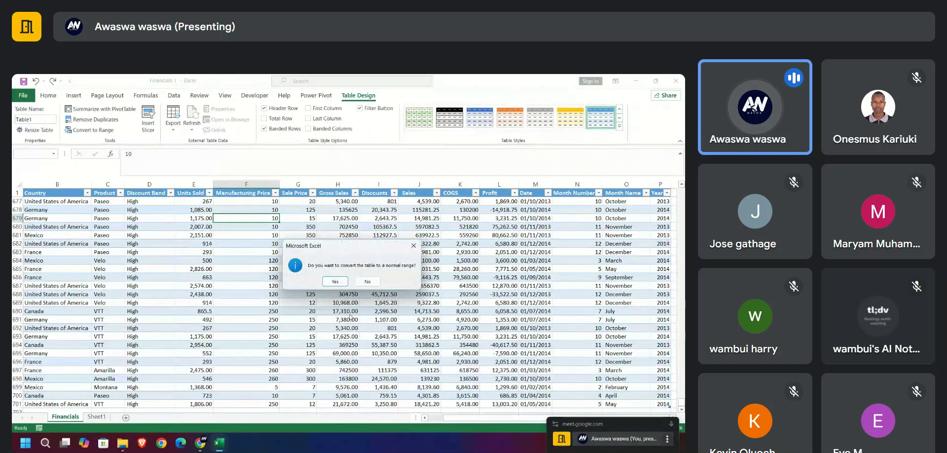
click(331, 282)
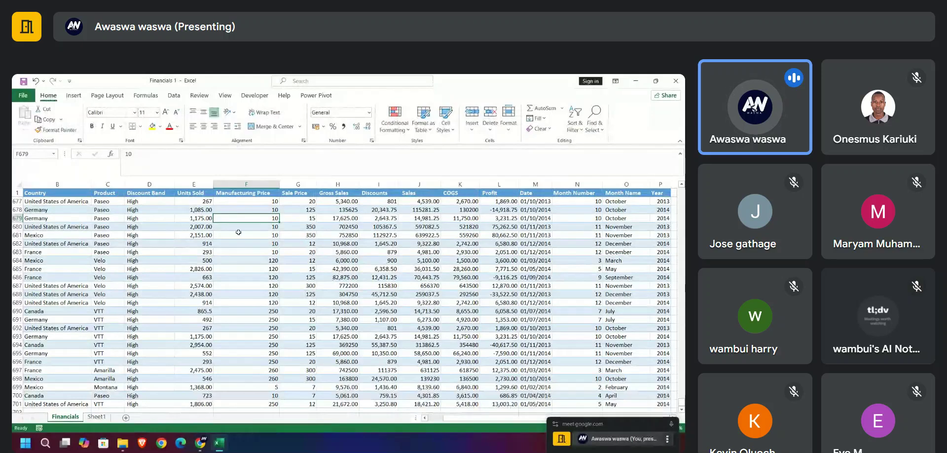
Delete the Manufacturing Price, Units Sold and Discount Band headers from row 1 of the range
click(242, 193)
key(BackSpace)
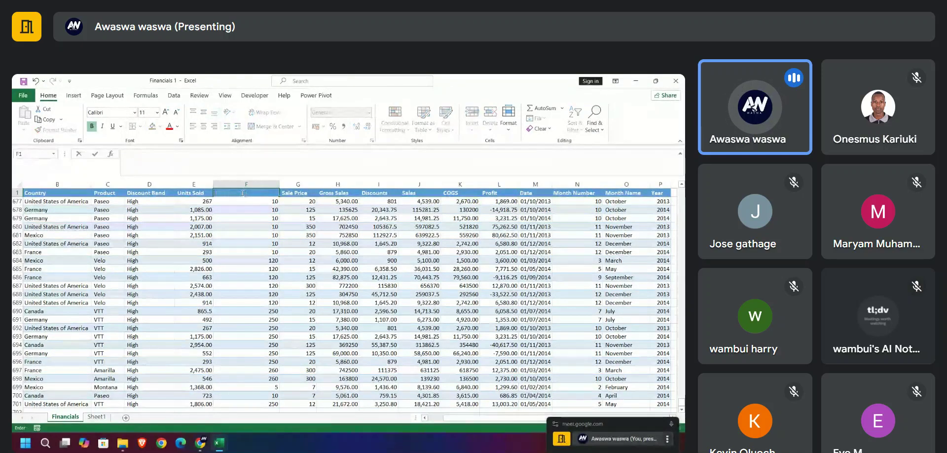
click(229, 266)
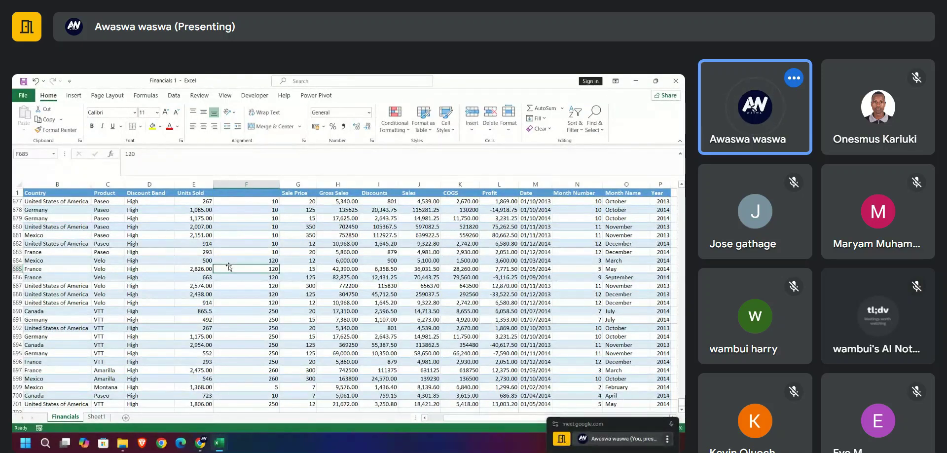
click(188, 193)
key(BackSpace)
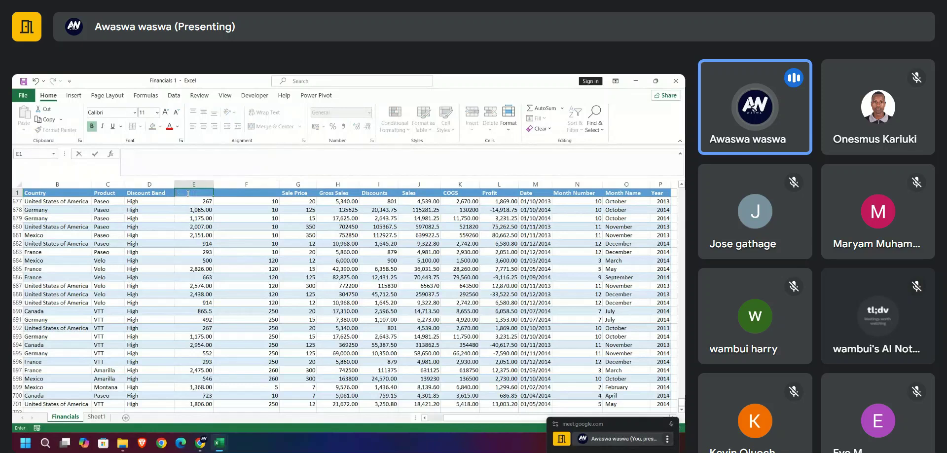
click(240, 243)
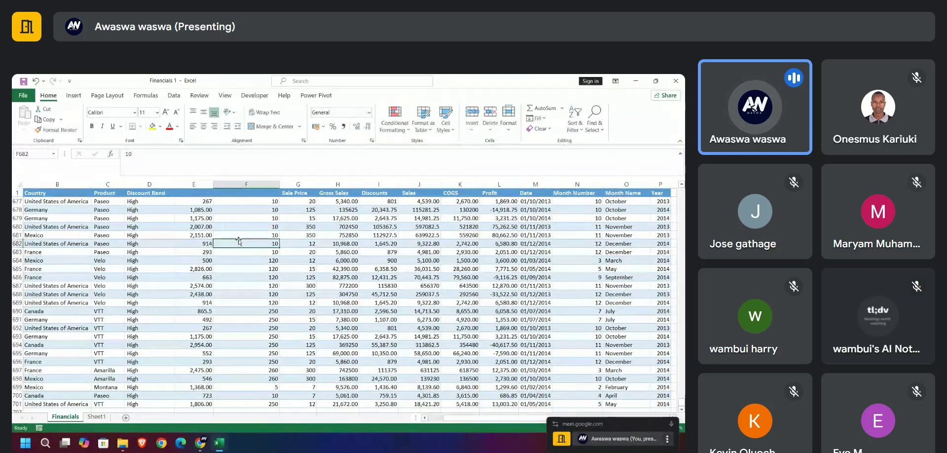
click(147, 192)
key(BackSpace)
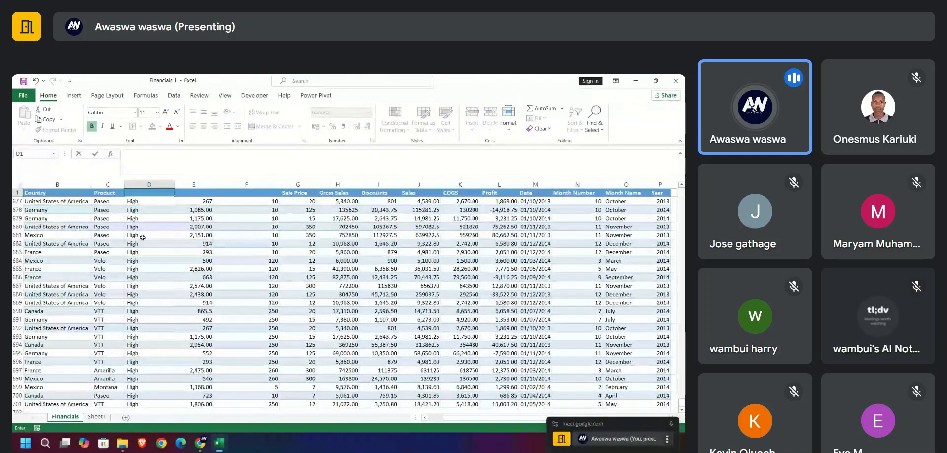
click(102, 194)
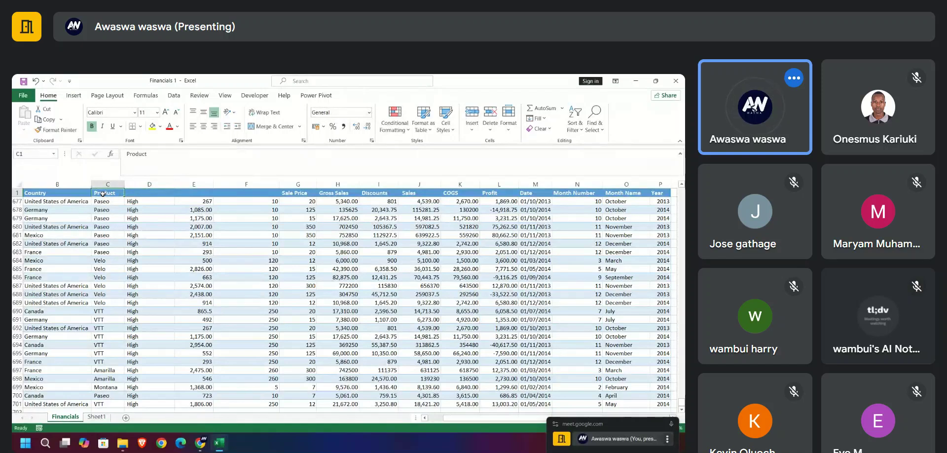
key(Down)
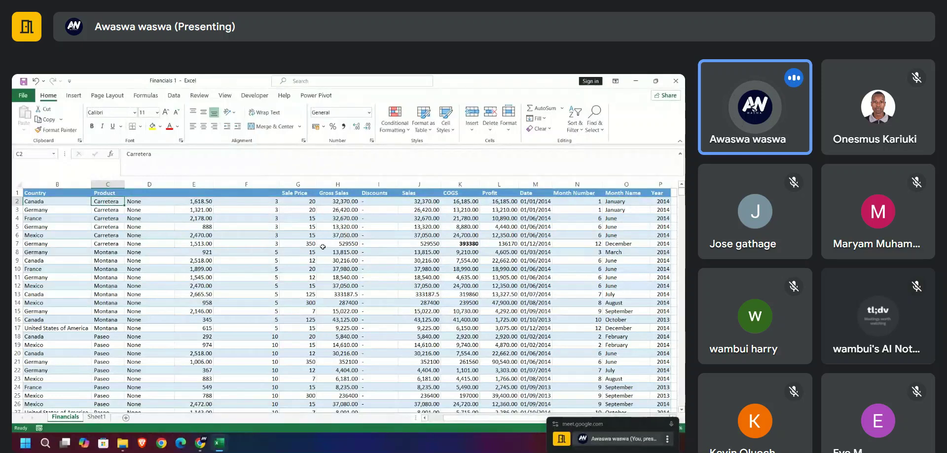
Undo the header deletions, the conversion to a range and the table formatting of the Financials data
key(ctrl+z)
key(ctrl+z)
key(ctrl+z)
key(ctrl+z)
key(ctrl+z)
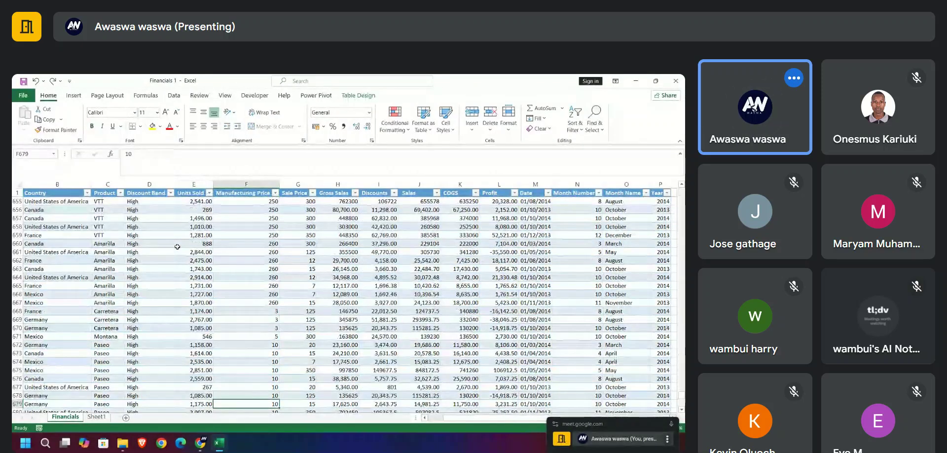
key(ctrl+z)
key(ctrl+z)
key(ctrl+z)
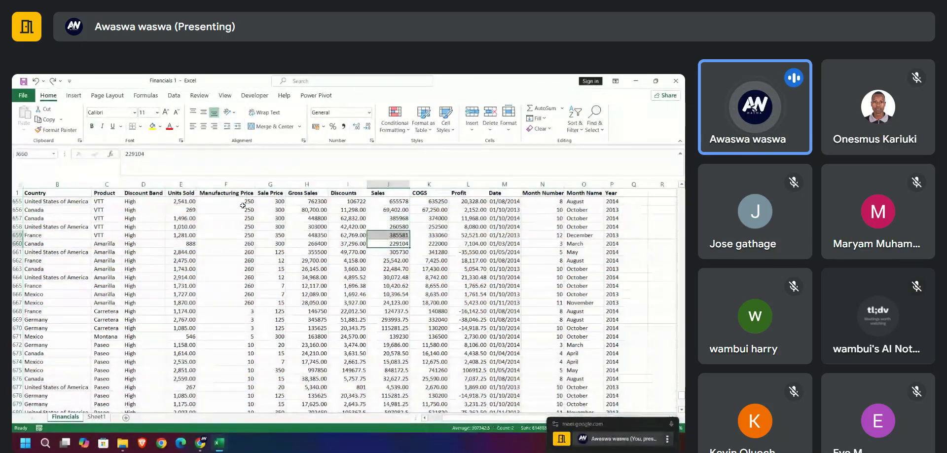
Apply the comma number style to all Units Sold values from E2 to the end of the data
click(186, 202)
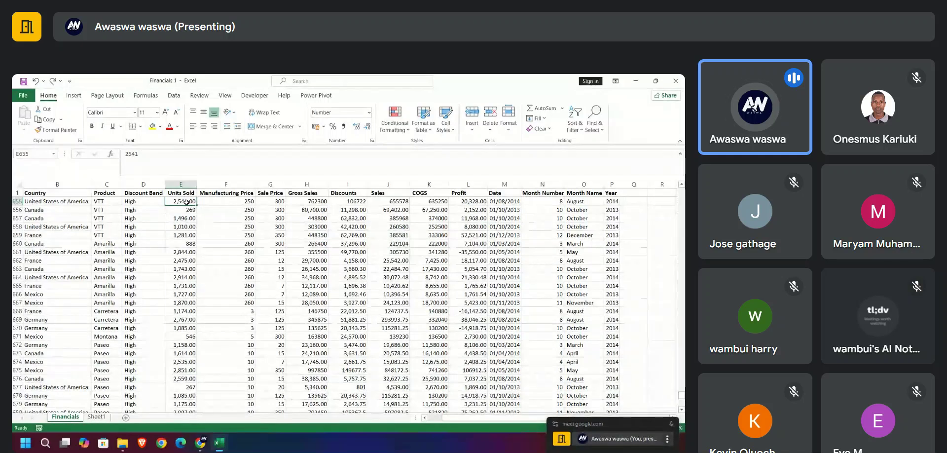
key(ctrl+shift+Down)
scroll(422, 257, up, 19)
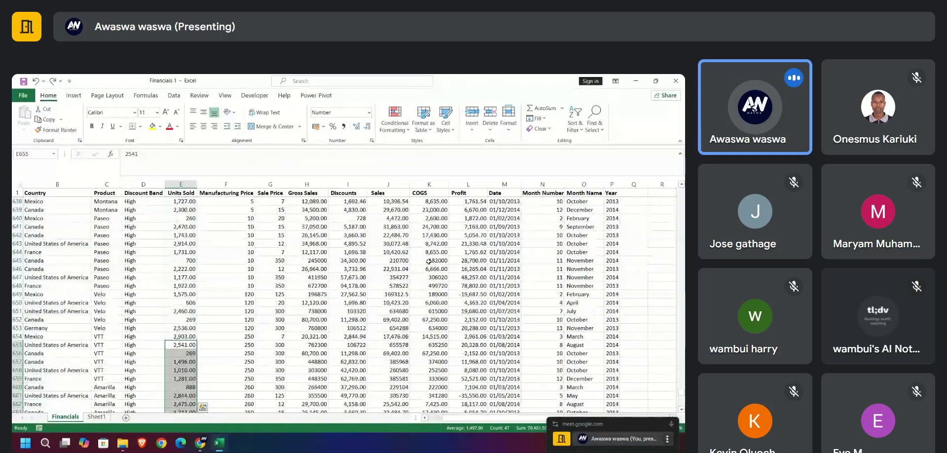
scroll(420, 257, up, 6)
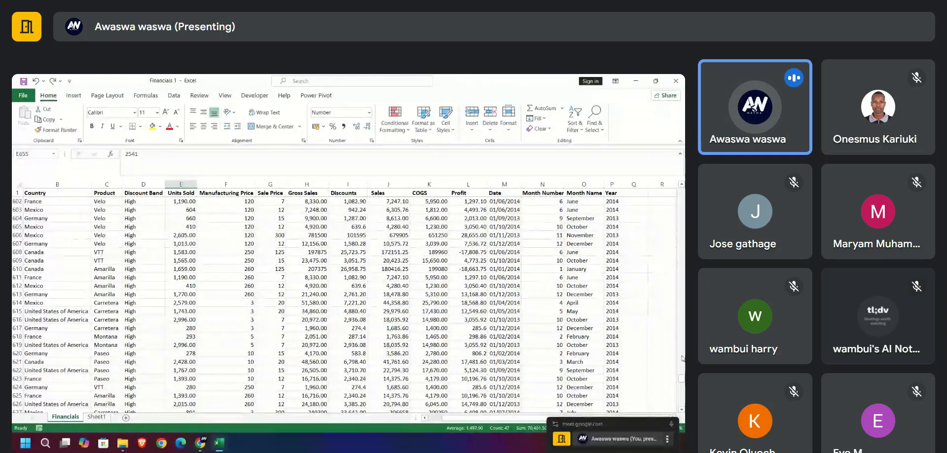
drag(682, 380, 683, 197)
click(184, 201)
key(ctrl+shift+Down)
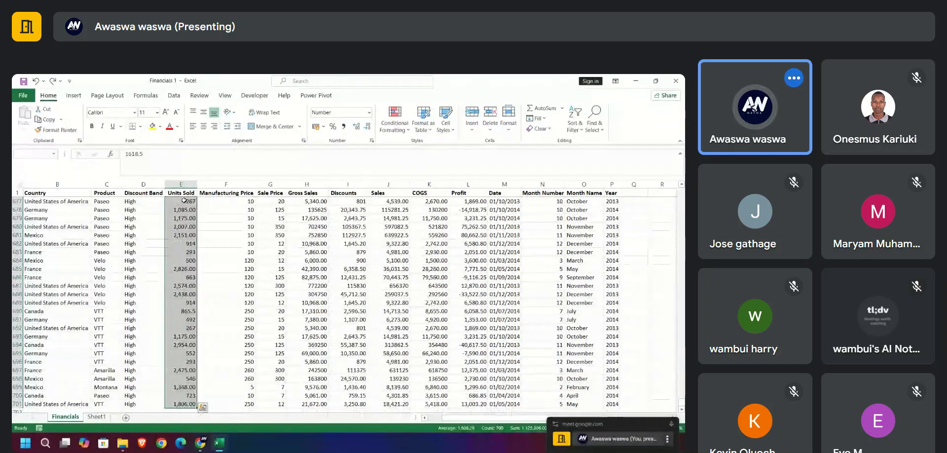
click(344, 126)
Apply the comma number style to all Gross Sales, Discounts, Sales, COGS and Profit values in columns H to L
scroll(384, 261, up, 6)
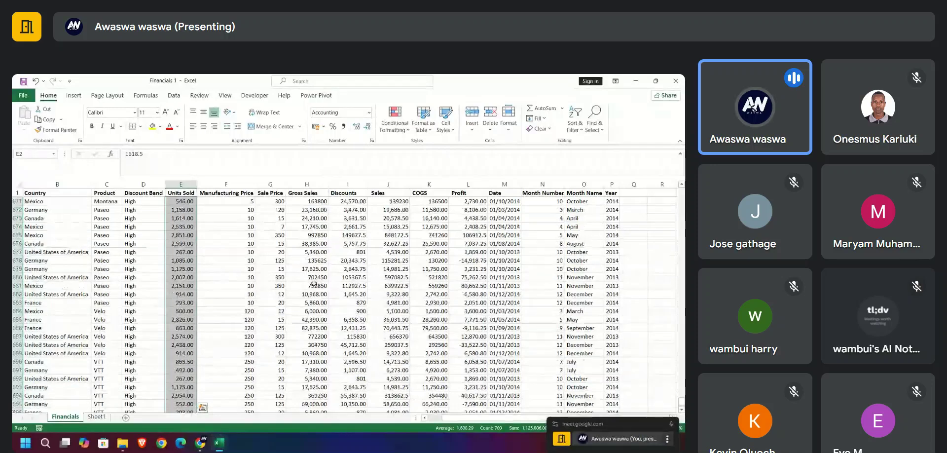
scroll(384, 261, up, 20)
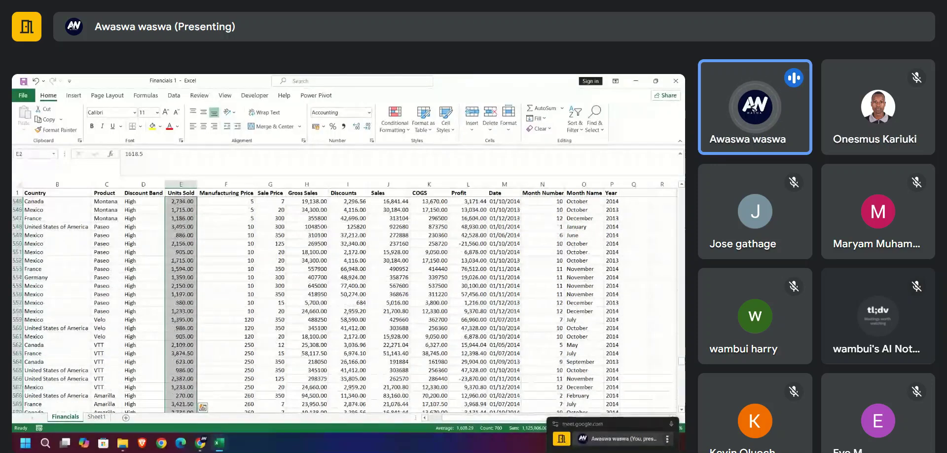
scroll(386, 225, up, 20)
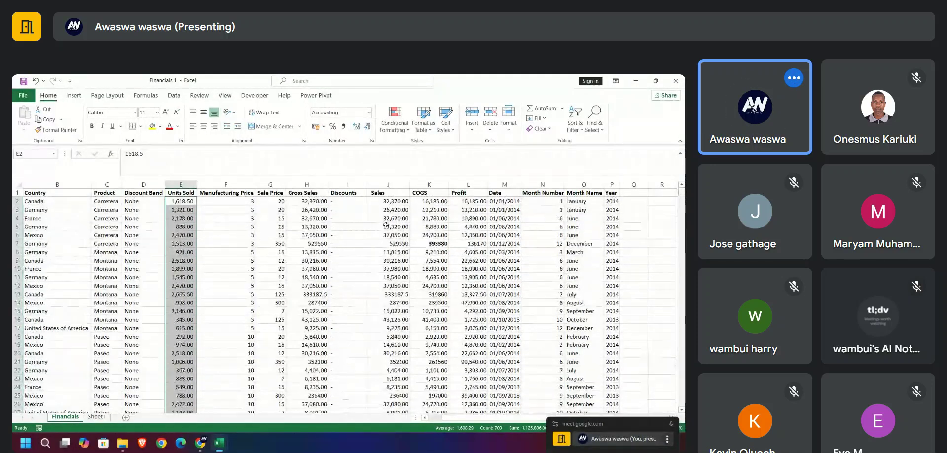
click(305, 202)
key(ctrl+shift+Right)
drag(304, 202, 456, 201)
key(ctrl+shift+Down)
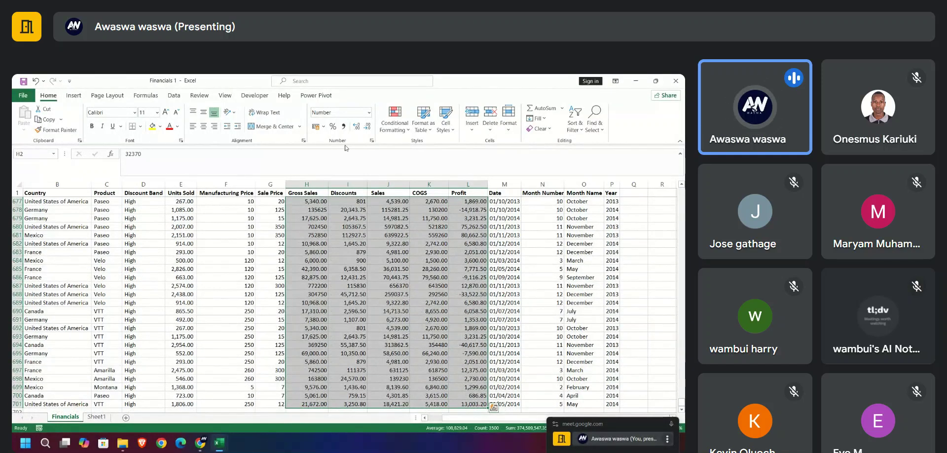
click(343, 127)
Save the Financials 1 workbook
scroll(508, 262, up, 20)
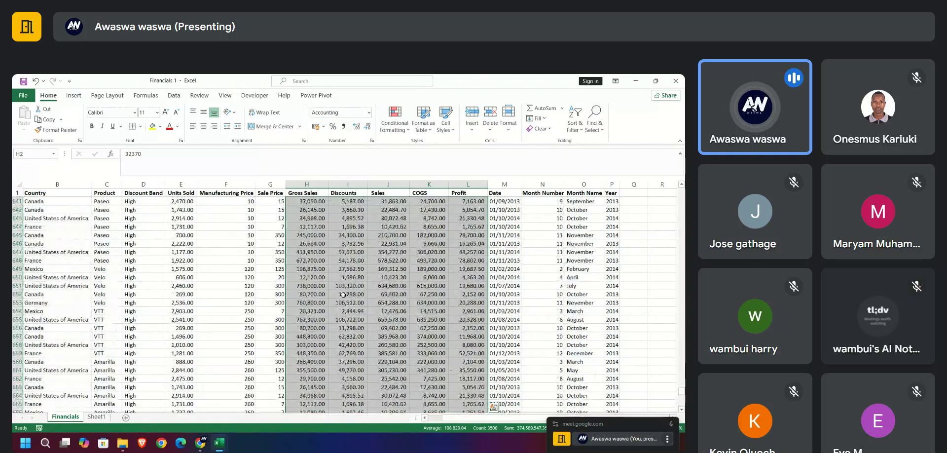
scroll(508, 262, up, 1)
drag(681, 380, 682, 191)
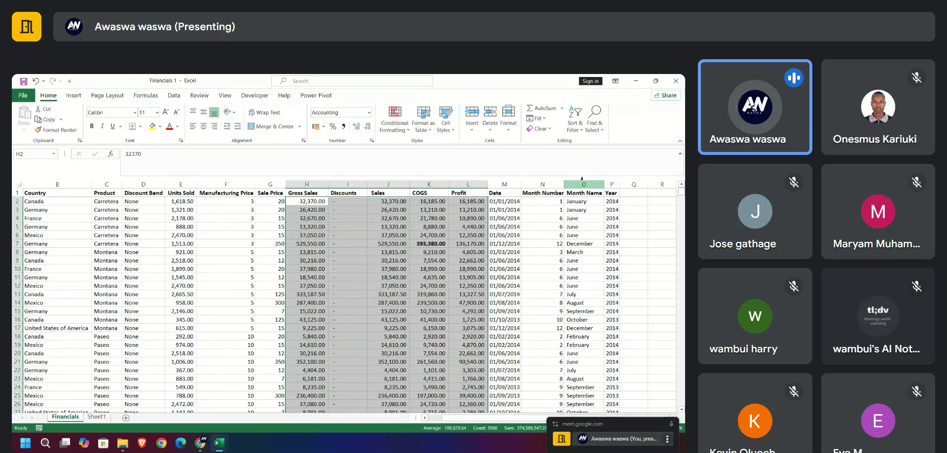
click(174, 95)
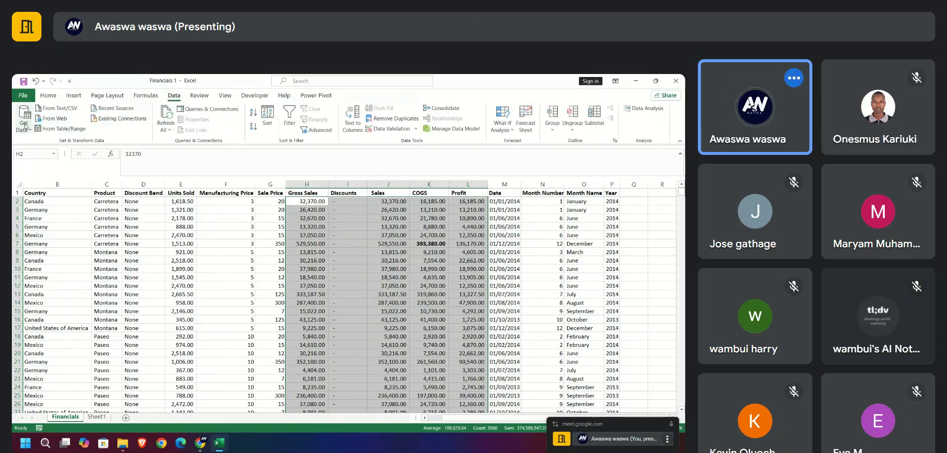
click(24, 81)
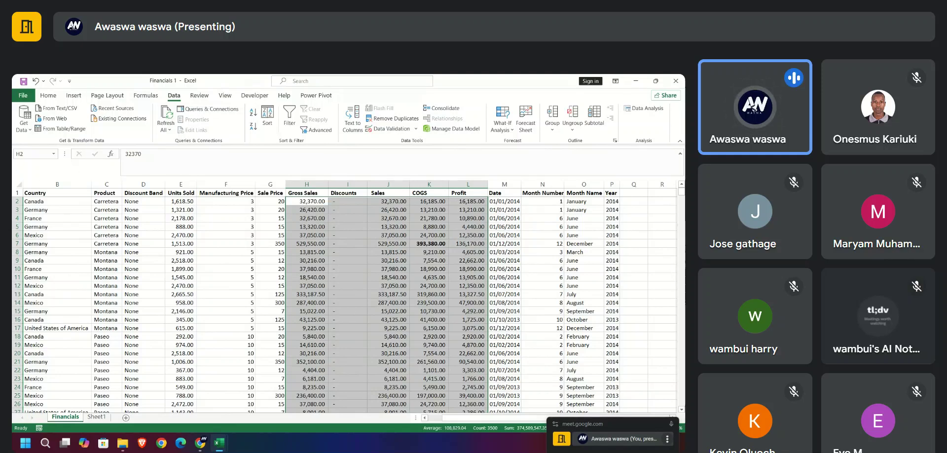
click(23, 82)
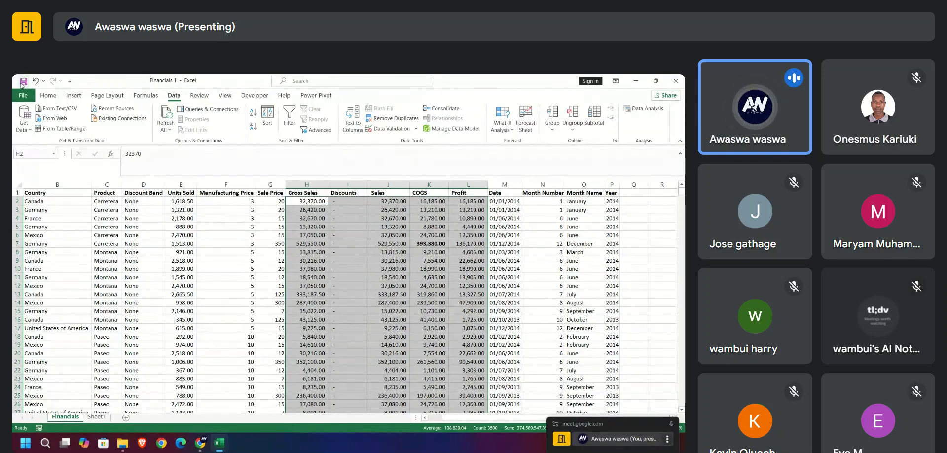
click(274, 294)
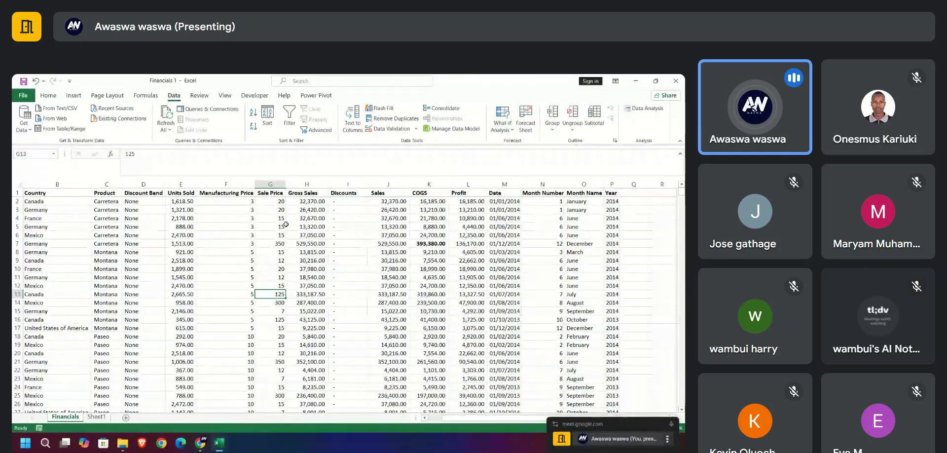
scroll(281, 266, down, 2)
scroll(276, 307, up, 2)
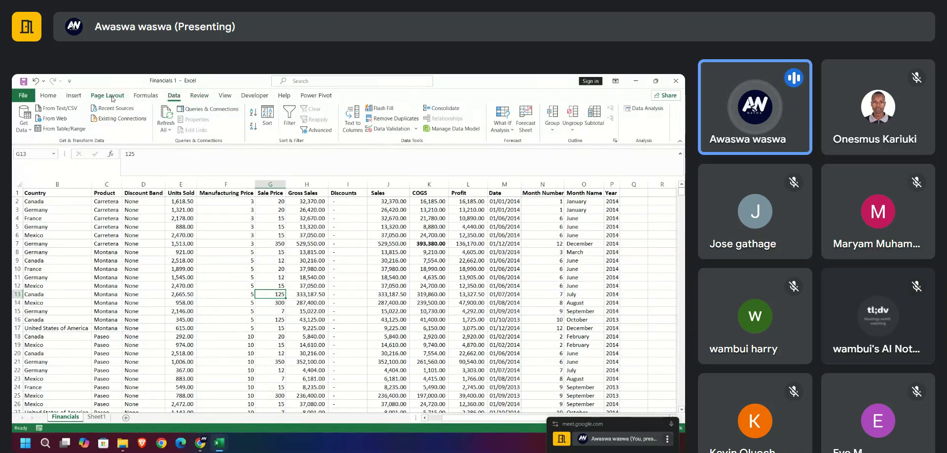
click(146, 95)
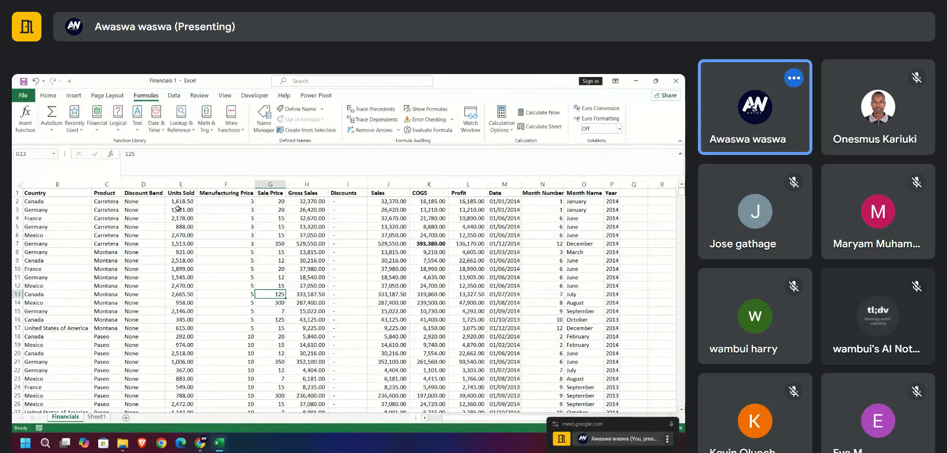
click(179, 202)
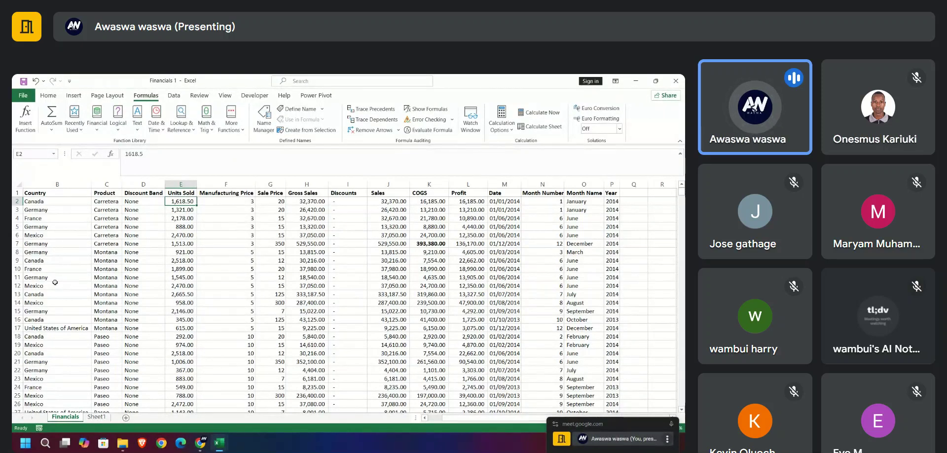
Rename the Financials sheet as Financials_Fact
double_click(69, 420)
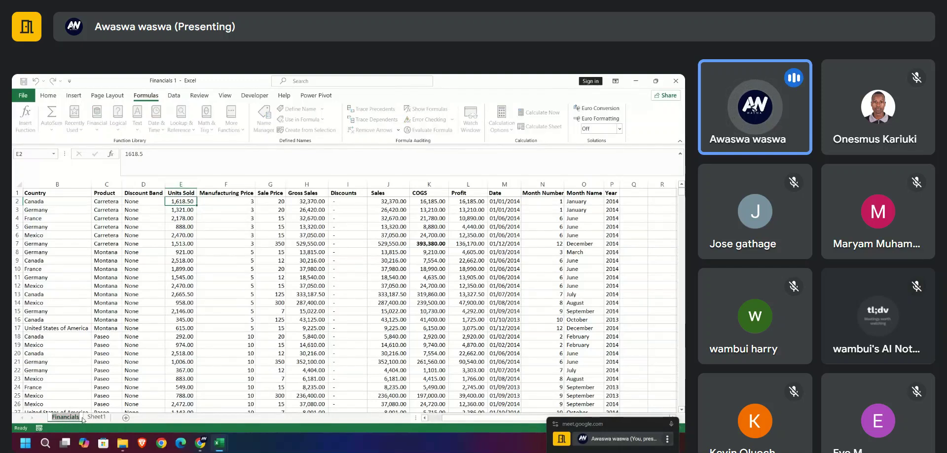
click(81, 419)
key(Return)
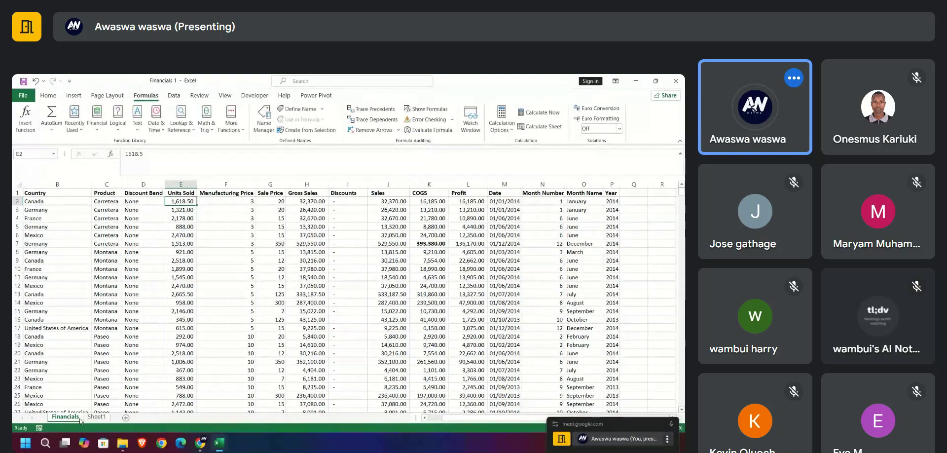
double_click(80, 418)
click(77, 417)
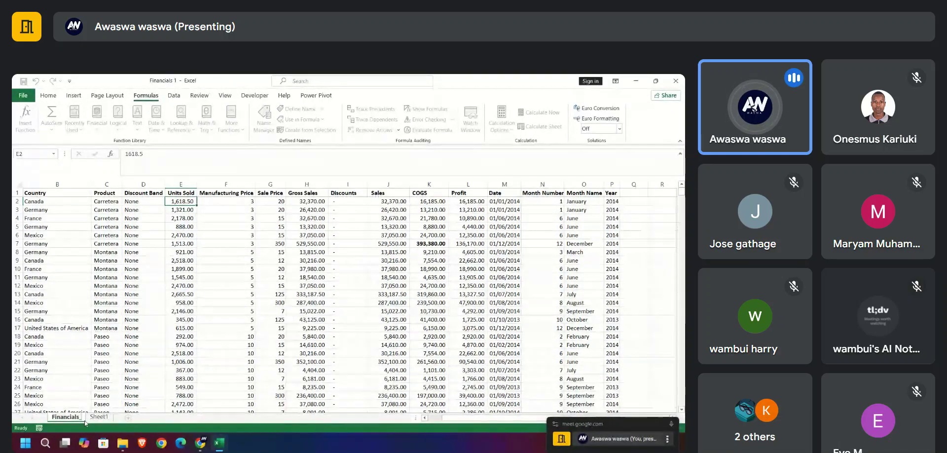
text(_Fact)
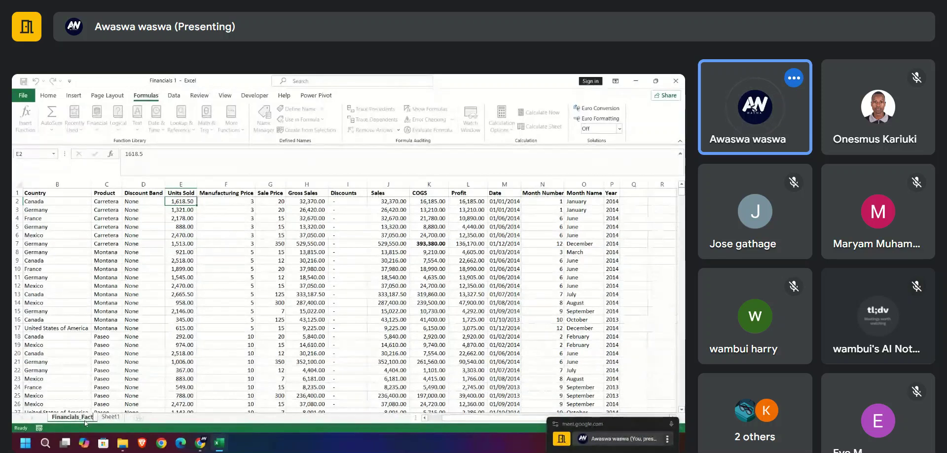
key(Return)
Rename Sheet1 as Country_dim, reusing the Country header text from the Financials_Fact sheet
click(109, 417)
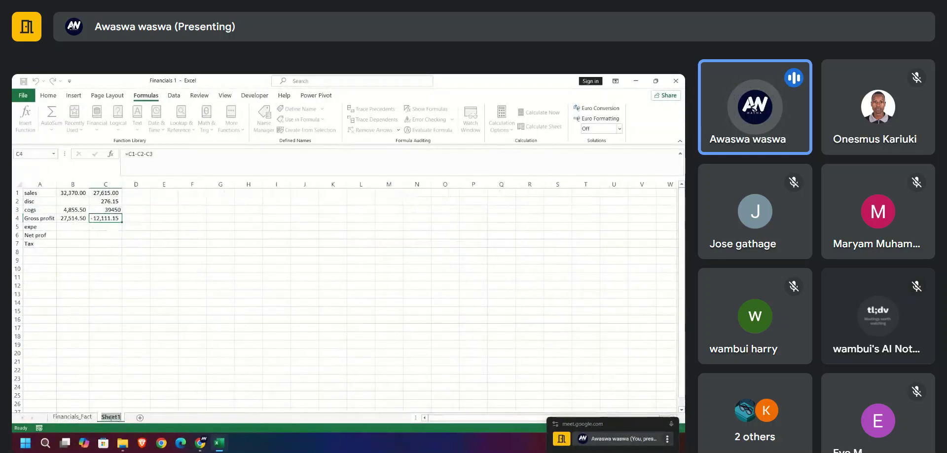
click(72, 416)
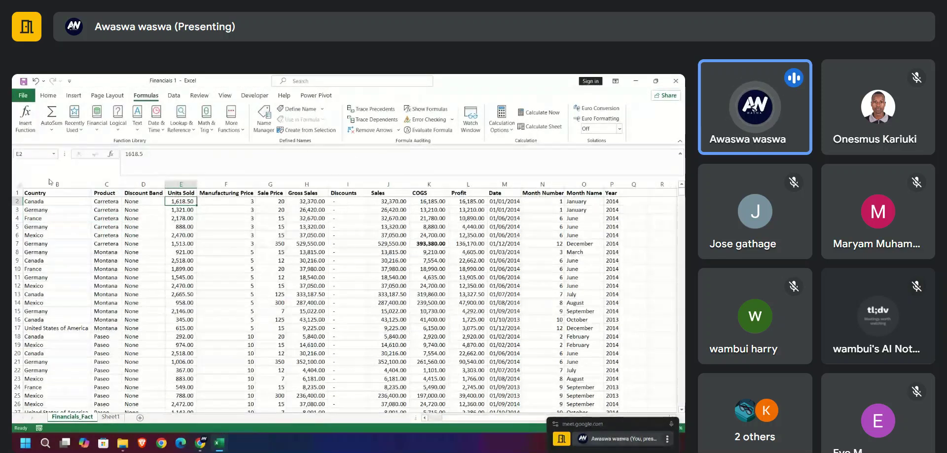
double_click(53, 193)
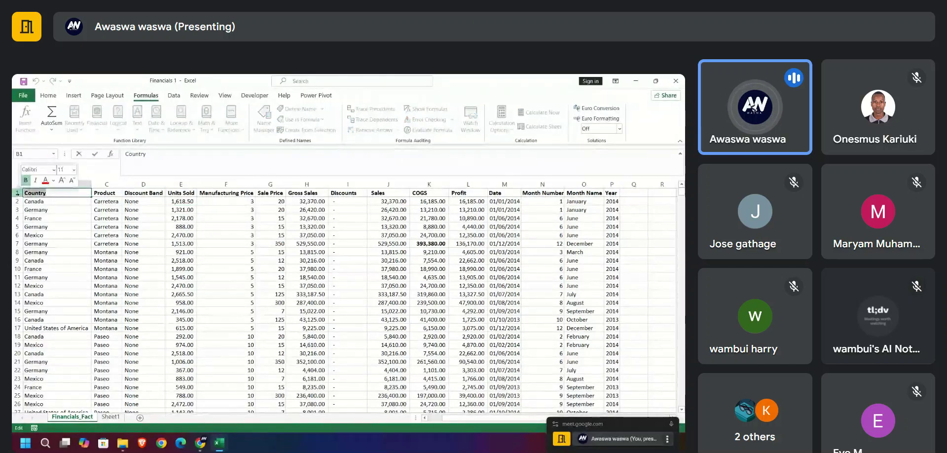
click(113, 417)
text(Country)
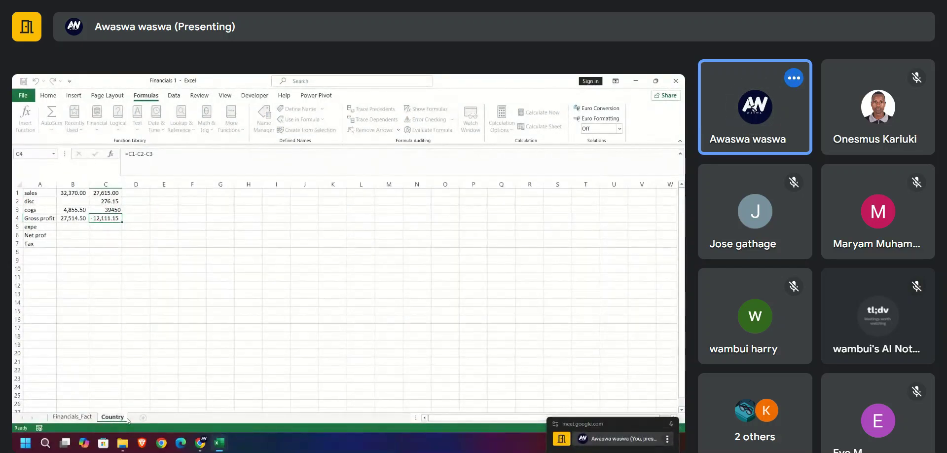
text(_dim)
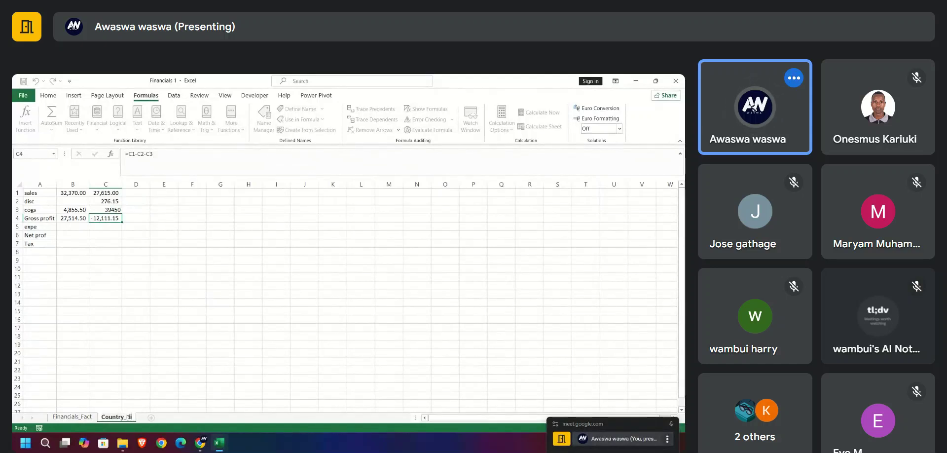
key(Return)
Replace the Product header in C1 of Financials_Fact with Country and copy the cell
click(72, 416)
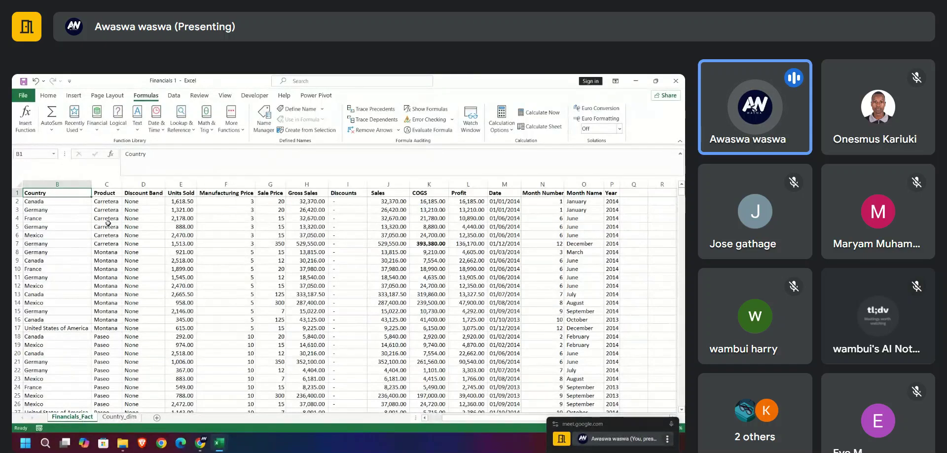
click(110, 193)
text(Country)
key(ctrl+c)
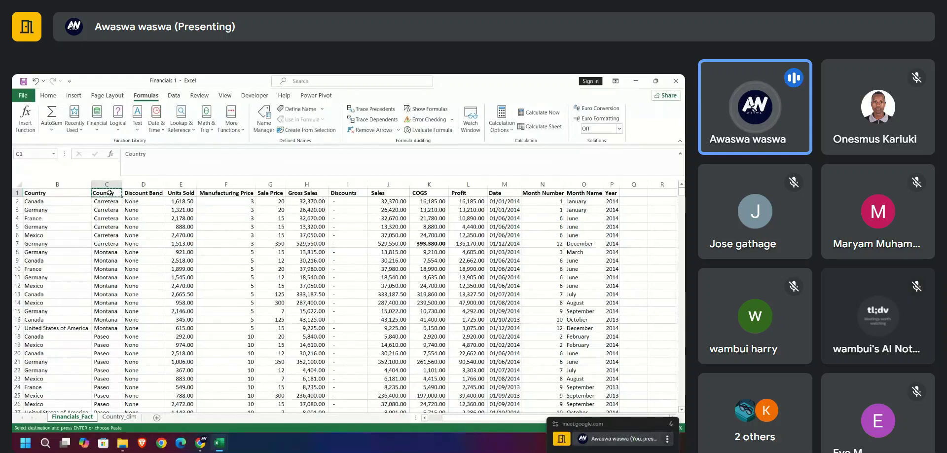
Insert a new worksheet after Financials_Fact and shorten the Country_dim sheet name to Country
click(157, 417)
click(151, 417)
double_click(152, 417)
key(BackSpace)
key(BackSpace)
key(BackSpace)
key(BackSpace)
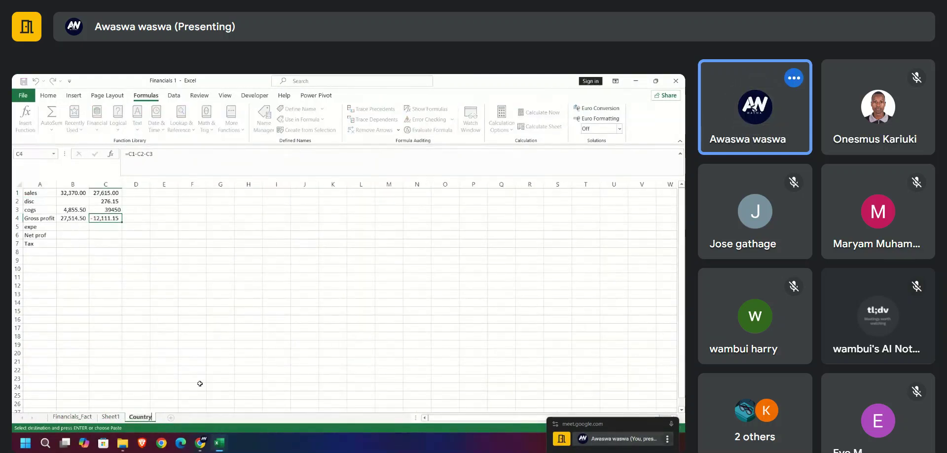
Undo the Country entry in C1 of the Financials_Fact sheet to restore the Product header
click(110, 418)
click(75, 418)
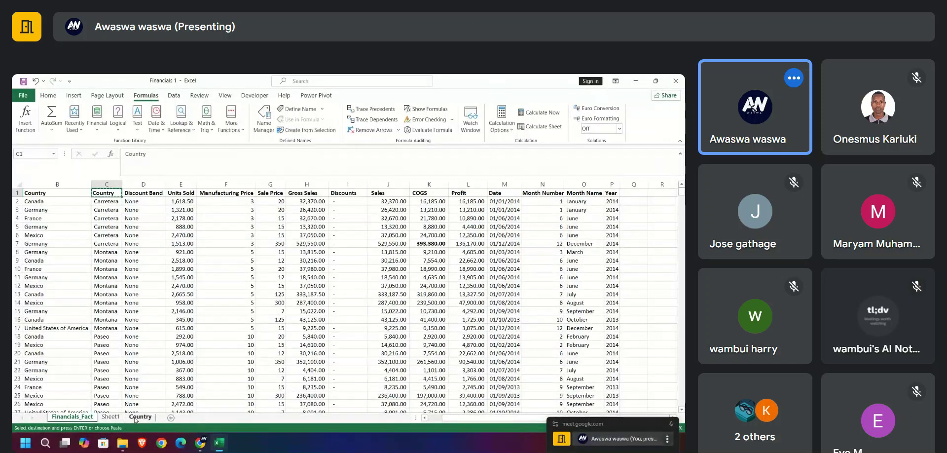
click(141, 193)
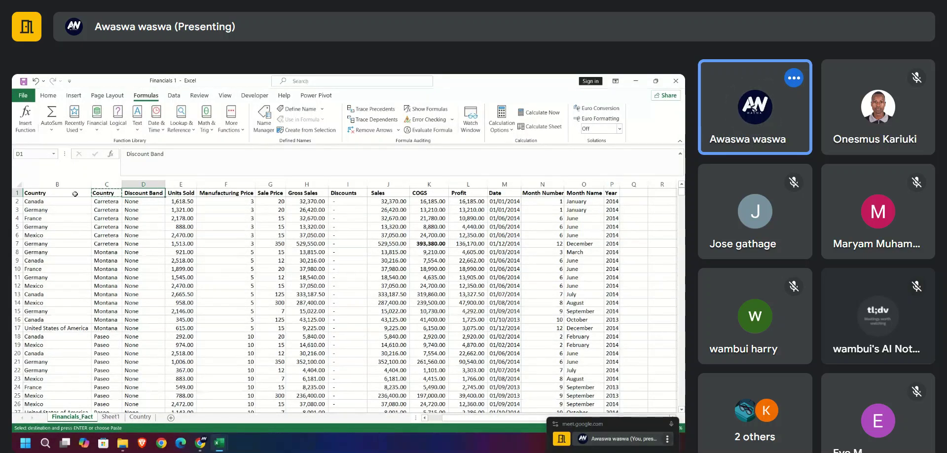
click(110, 202)
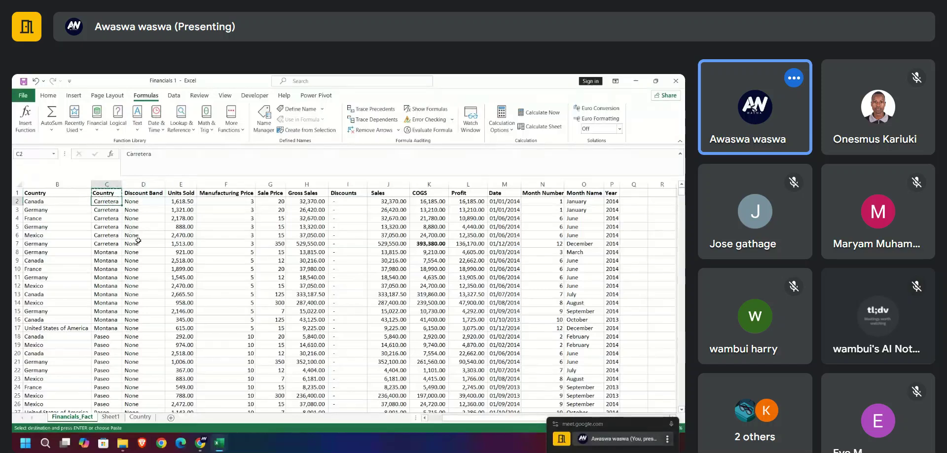
key(ctrl+z)
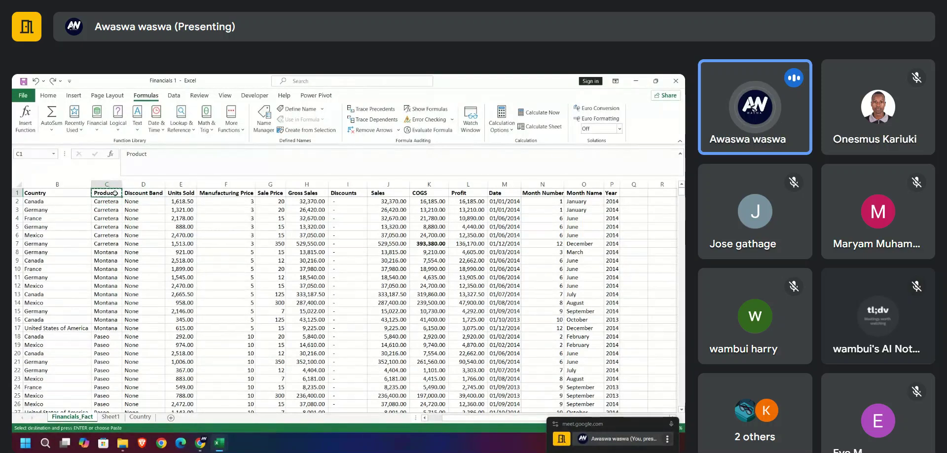
Rename Sheet1 as Product_Dim
click(110, 416)
double_click(111, 417)
text(Product)
key(Return)
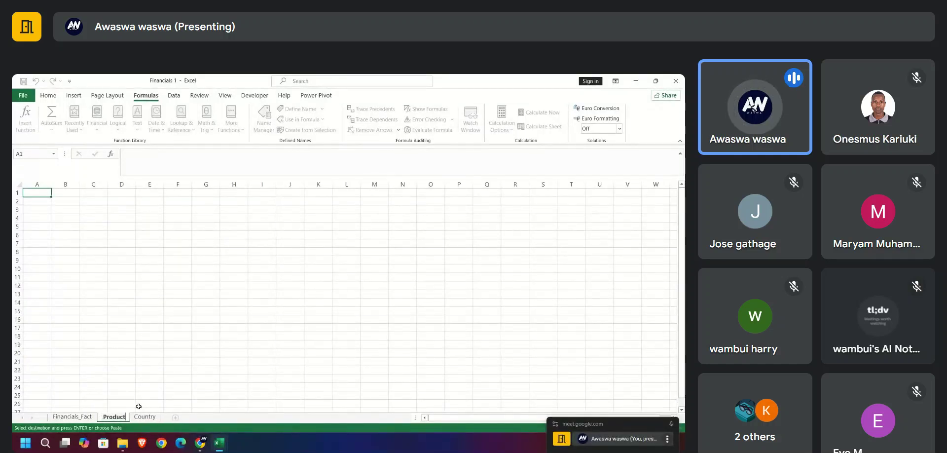
text(_Dim)
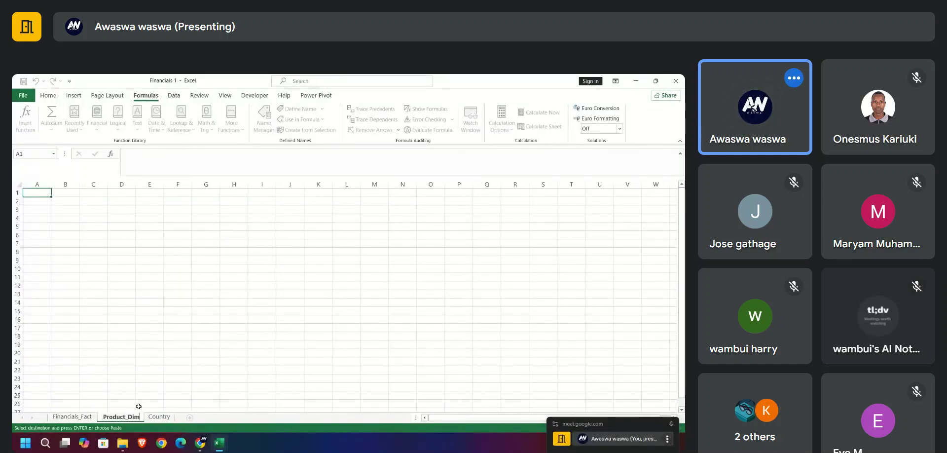
Rename the Country sheet as Country_Dim
click(166, 418)
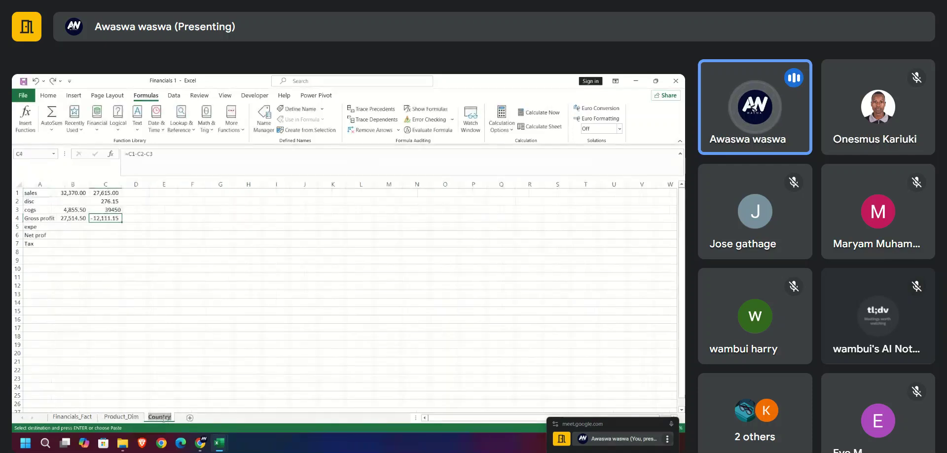
click(171, 417)
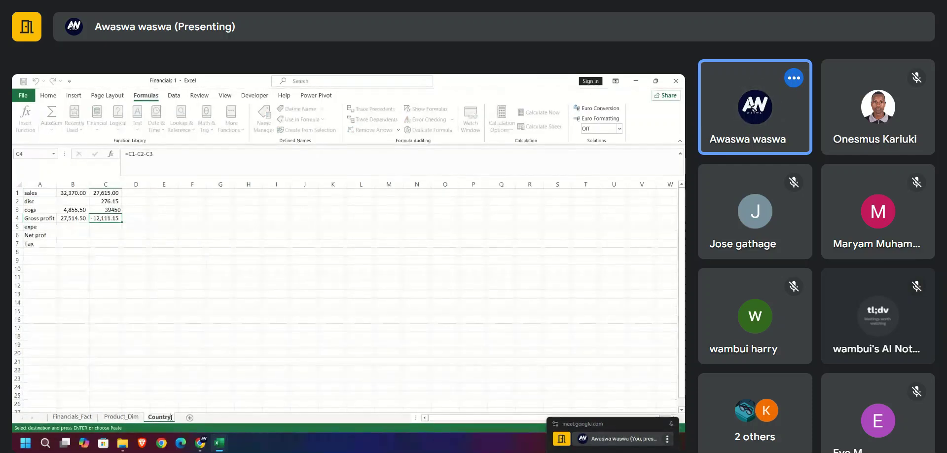
text(_D)
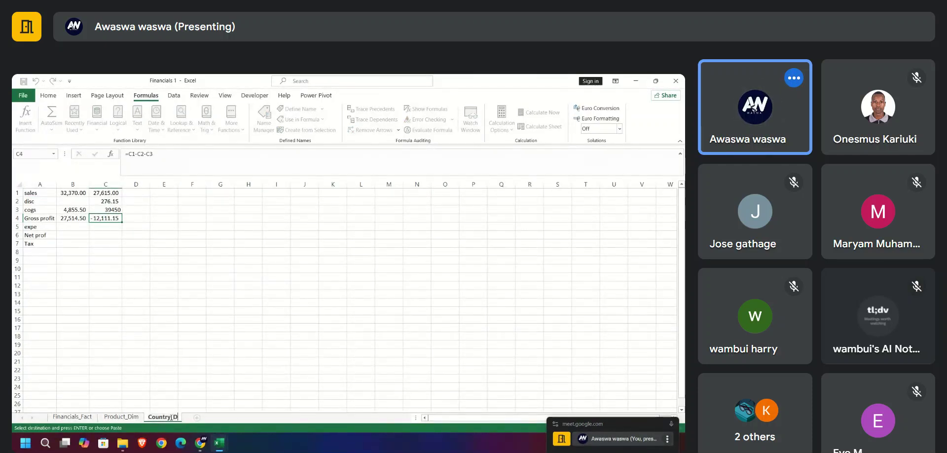
text(im)
click(181, 345)
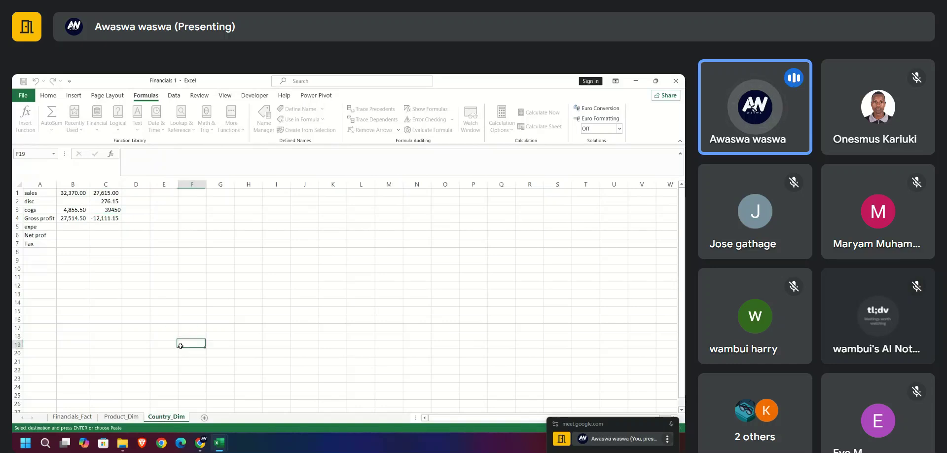
Insert a new worksheet after Financials_Fact and name it Financials, reusing the fact sheet's name without its suffix
click(76, 418)
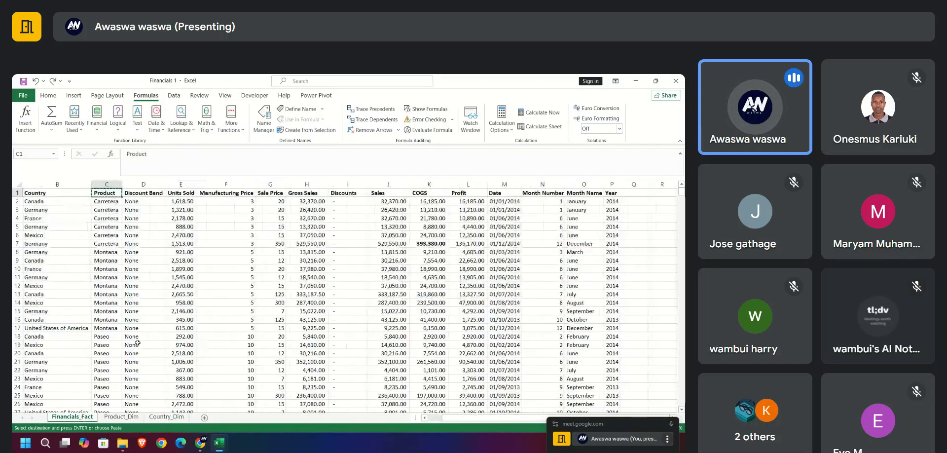
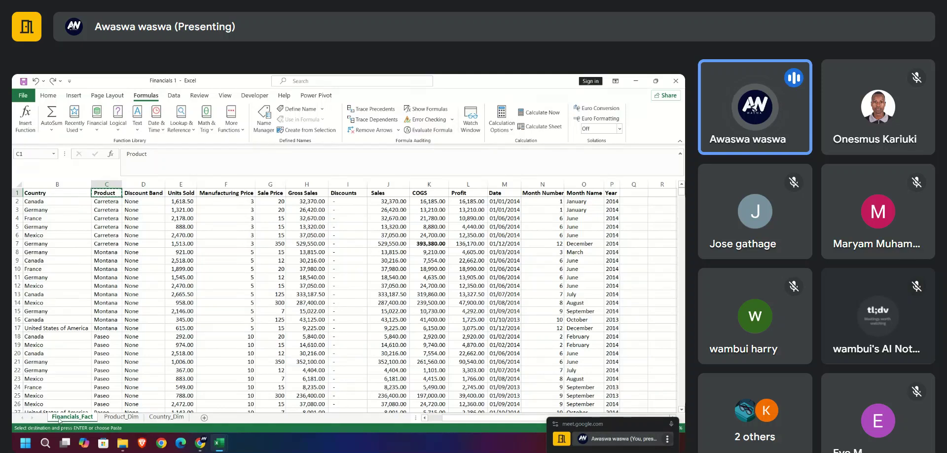
click(204, 418)
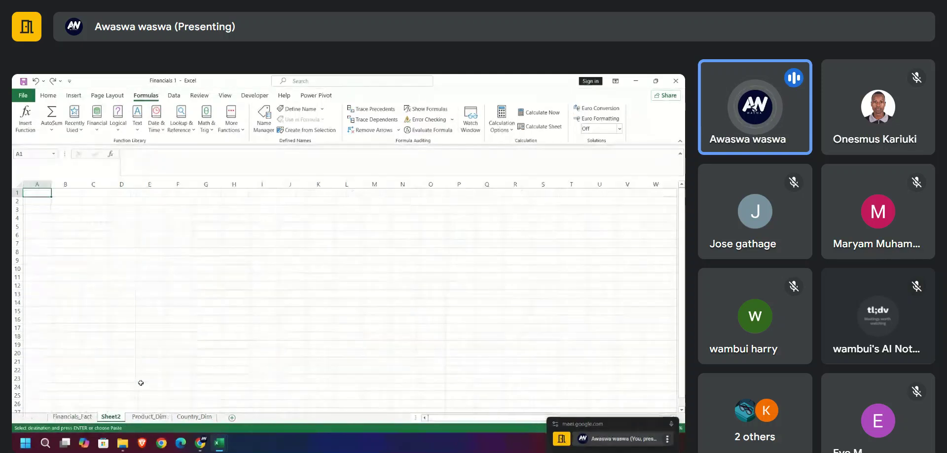
double_click(117, 418)
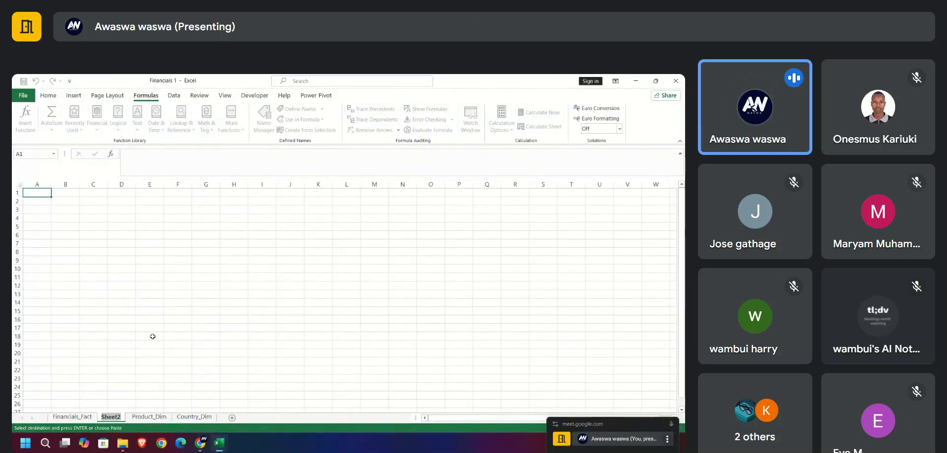
click(86, 416)
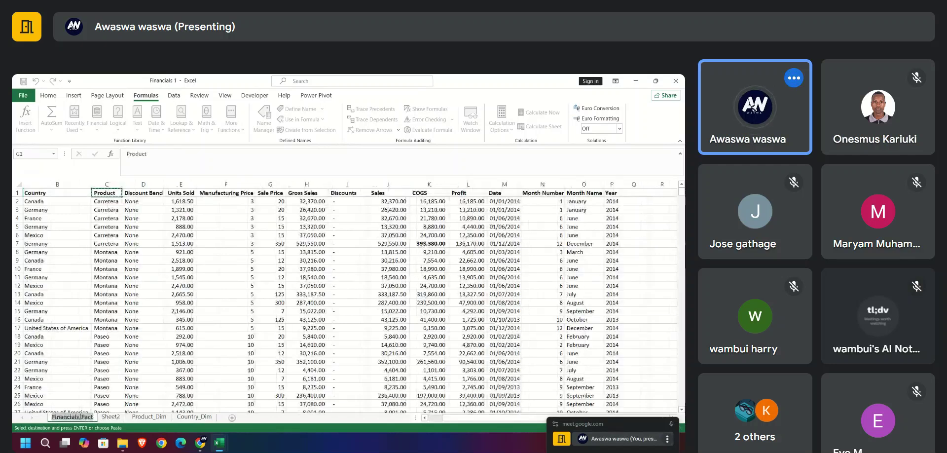
click(119, 417)
text(Financials_Fact)
key(BackSpace)
key(BackSpace)
key(BackSpace)
key(BackSpace)
key(BackSpace)
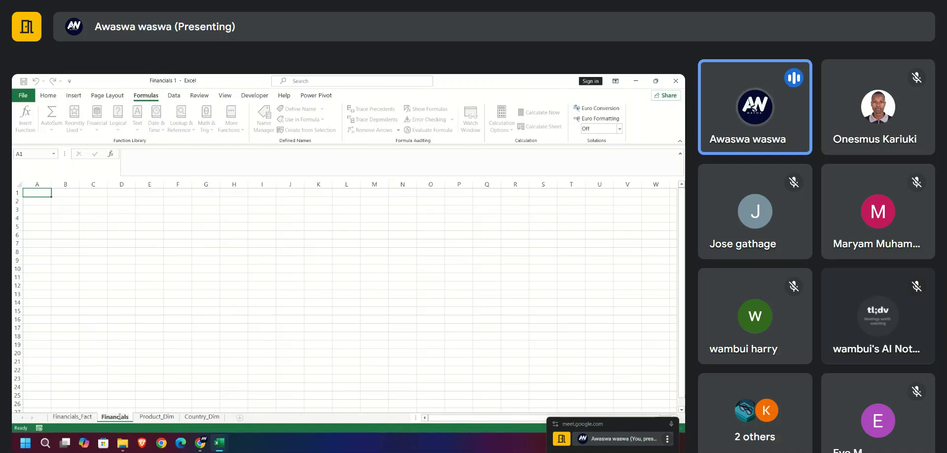
click(117, 360)
Move the Financials sheet in front of Financials_Fact and return to the Financials_Fact sheet
mouse_move(220, 442)
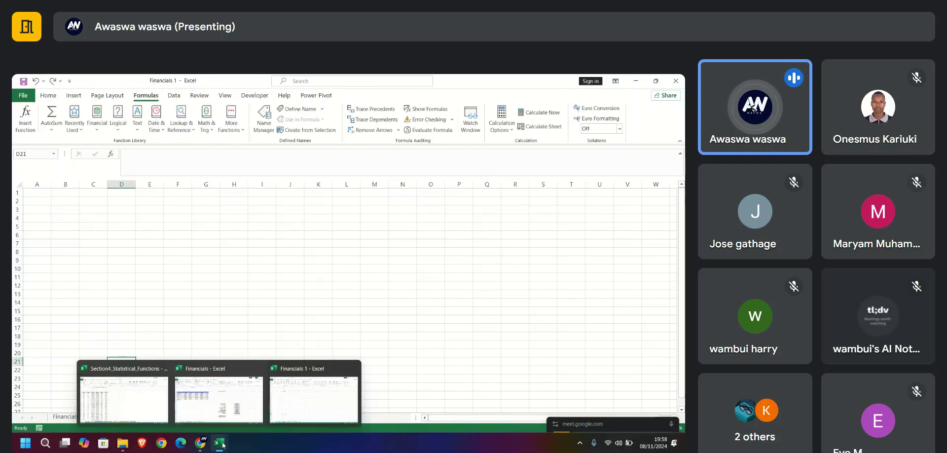
mouse_move(141, 400)
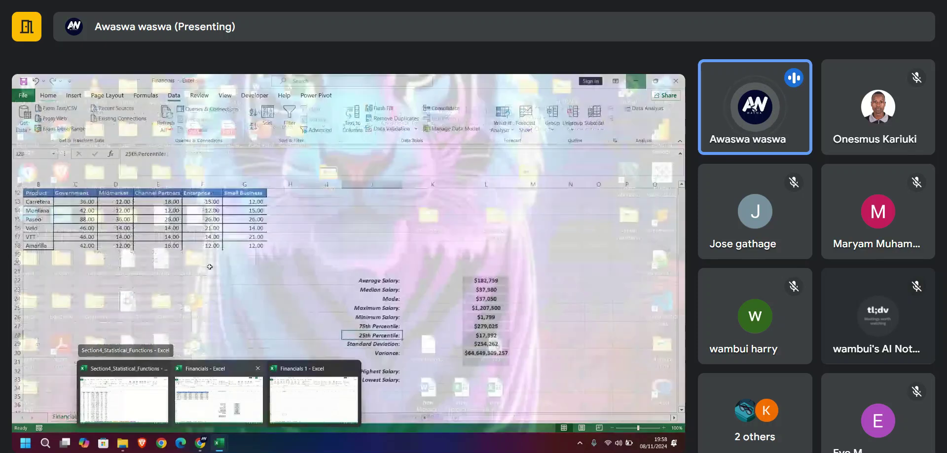
click(314, 400)
drag(84, 417, 55, 417)
click(107, 418)
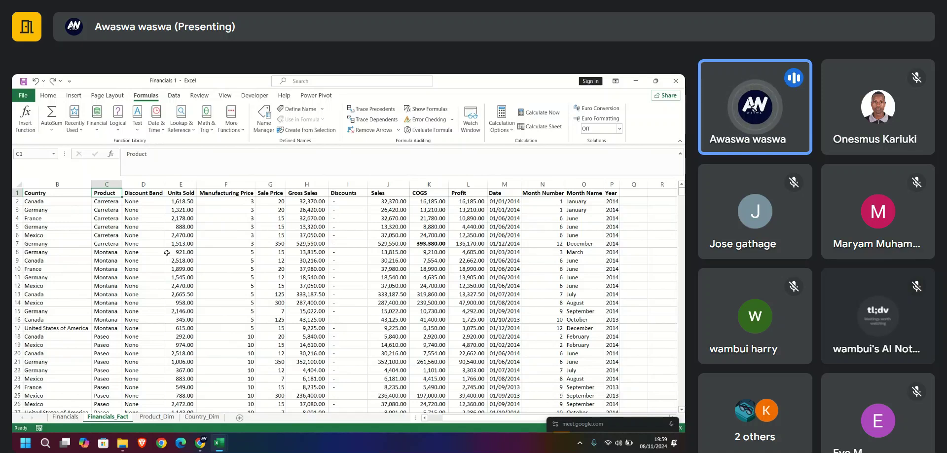
Copy the whole Product column, header included, from Financials_Fact into Product_Dim starting at B1
click(157, 417)
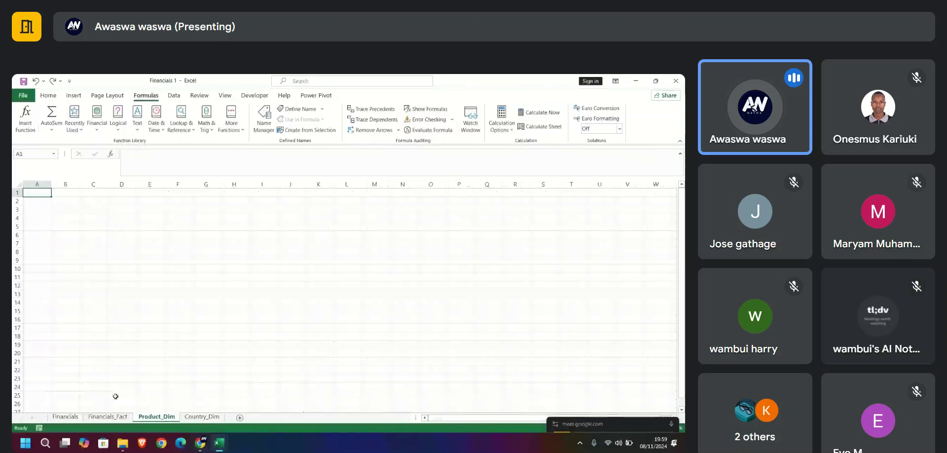
click(116, 415)
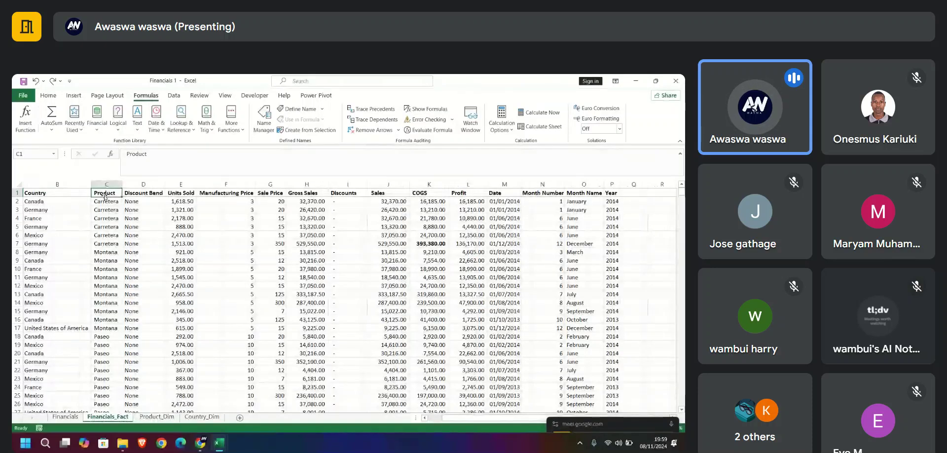
key(ctrl+shift+Down)
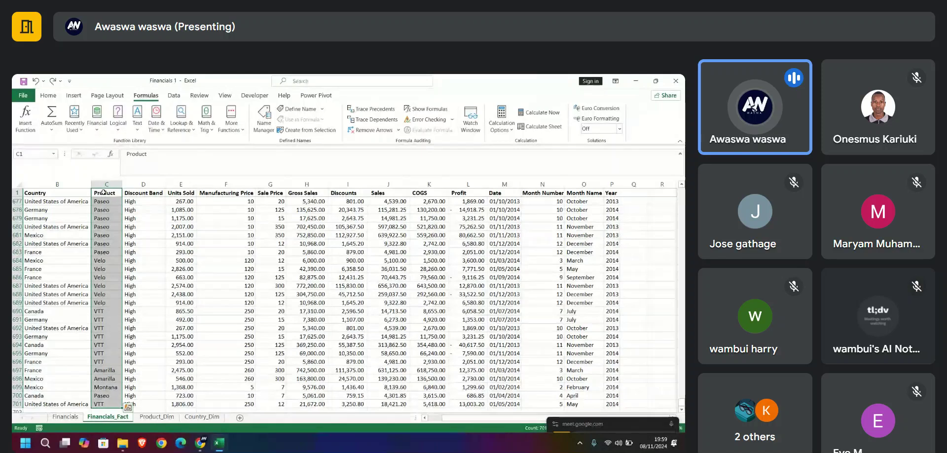
key(ctrl+c)
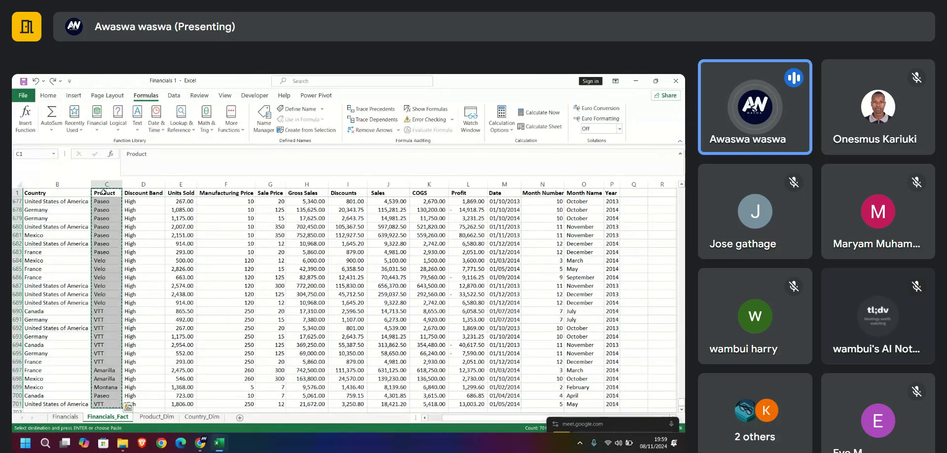
click(157, 417)
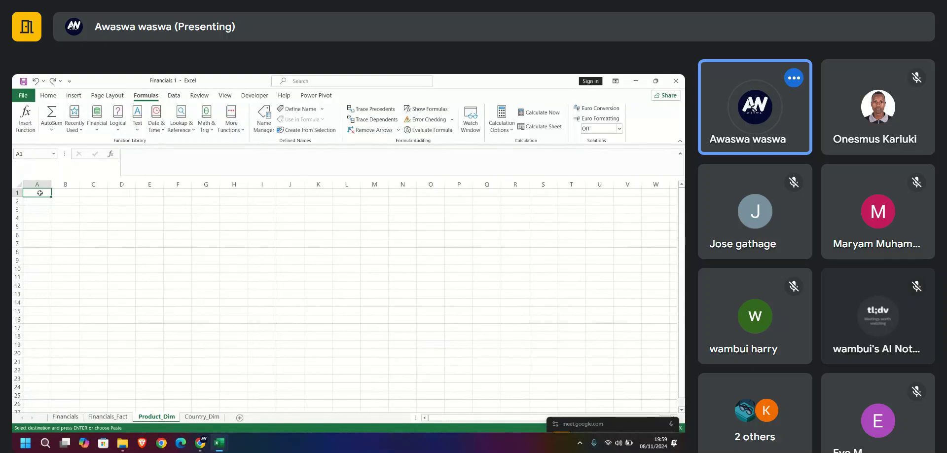
click(55, 194)
key(ctrl+v)
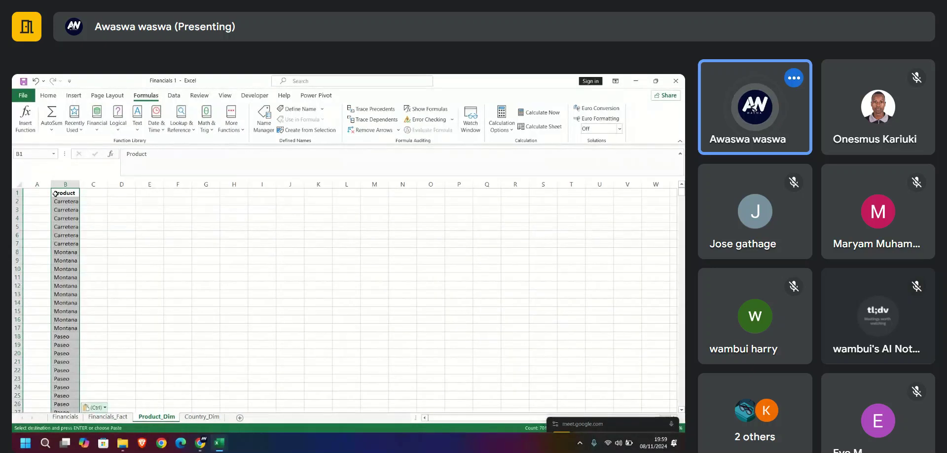
key(ctrl)
key(Escape)
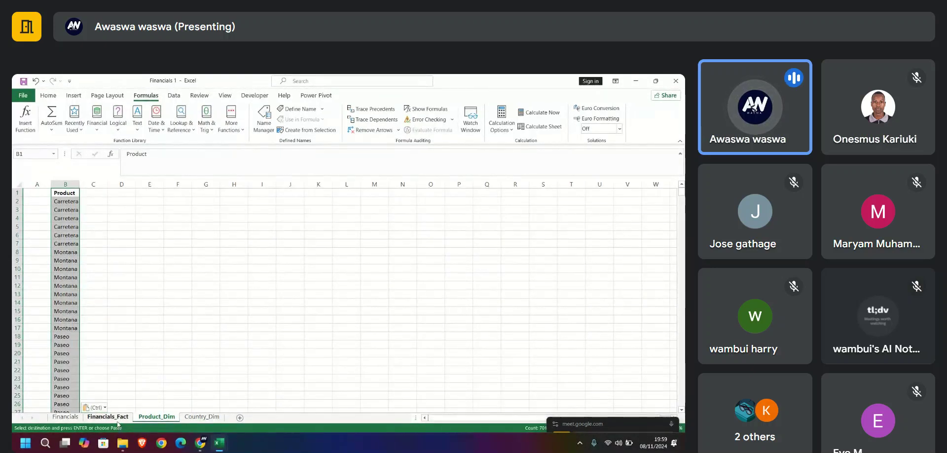
Copy the whole Country column, header included, from Financials_Fact into Country_Dim starting at B8
click(118, 419)
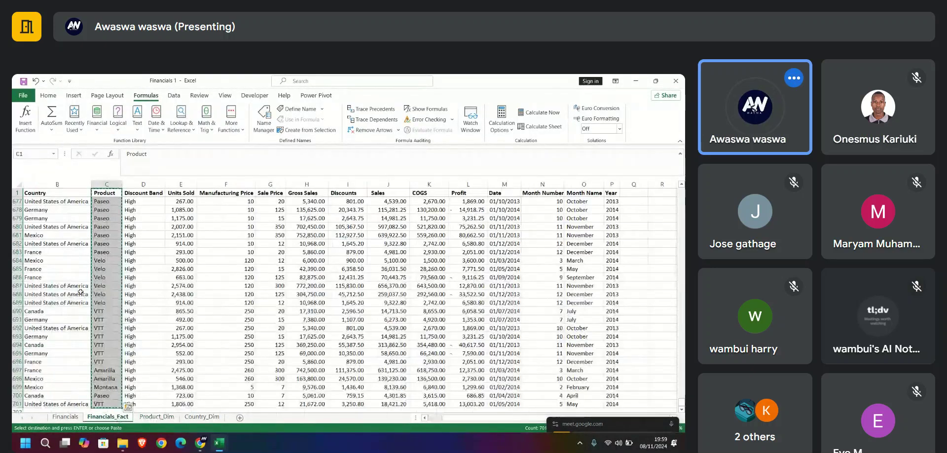
click(48, 193)
key(ctrl+shift+Down)
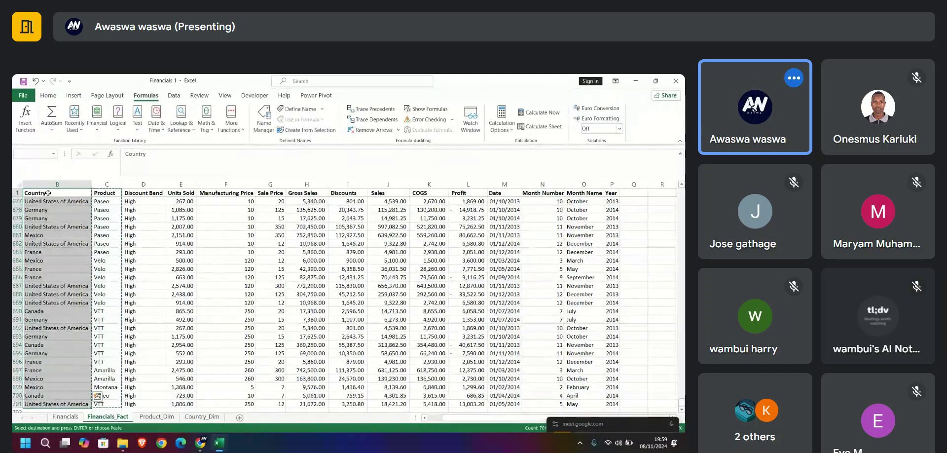
key(ctrl+c)
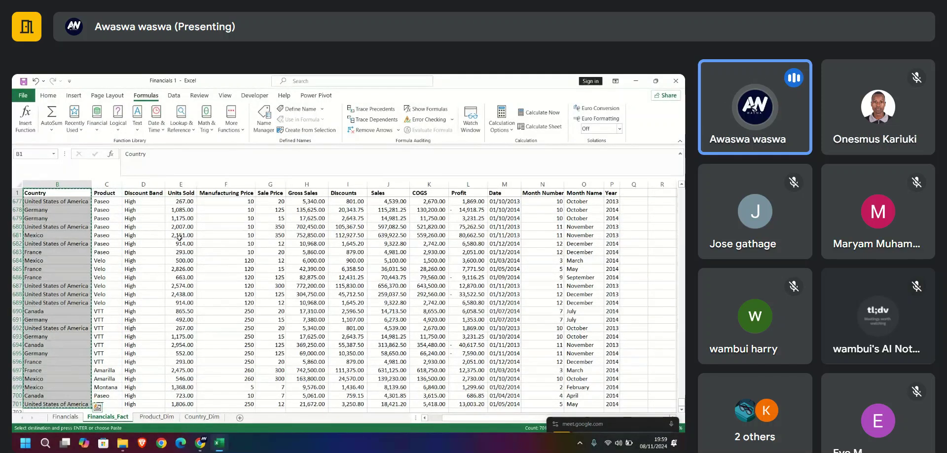
click(202, 416)
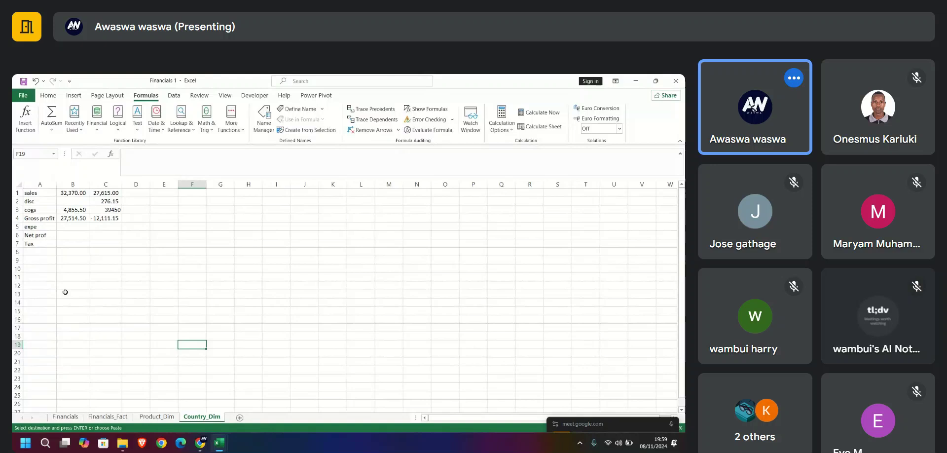
click(58, 253)
key(ctrl+v)
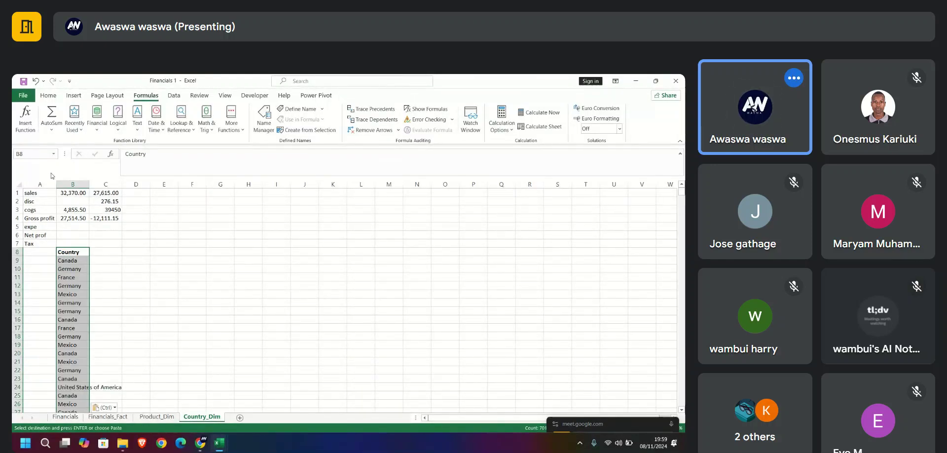
Delete rows 1 to 7 with the old profit calculation from the Country_Dim sheet
drag(23, 244, 23, 194)
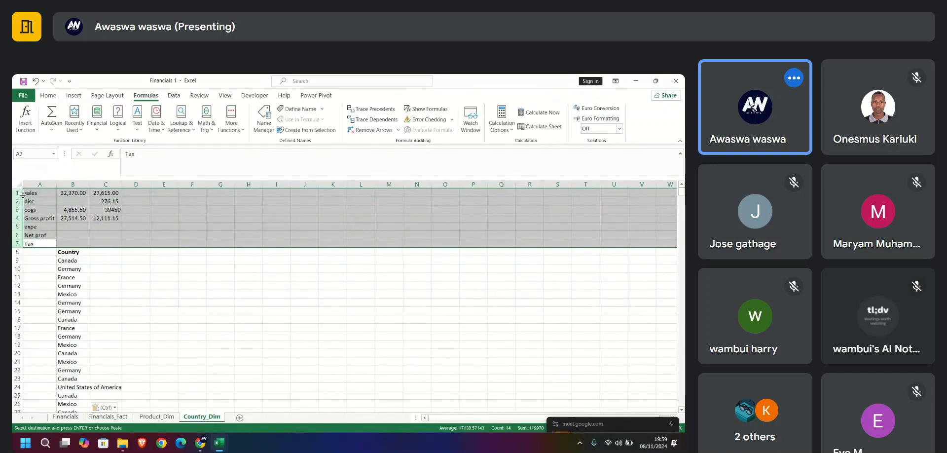
right_click(22, 195)
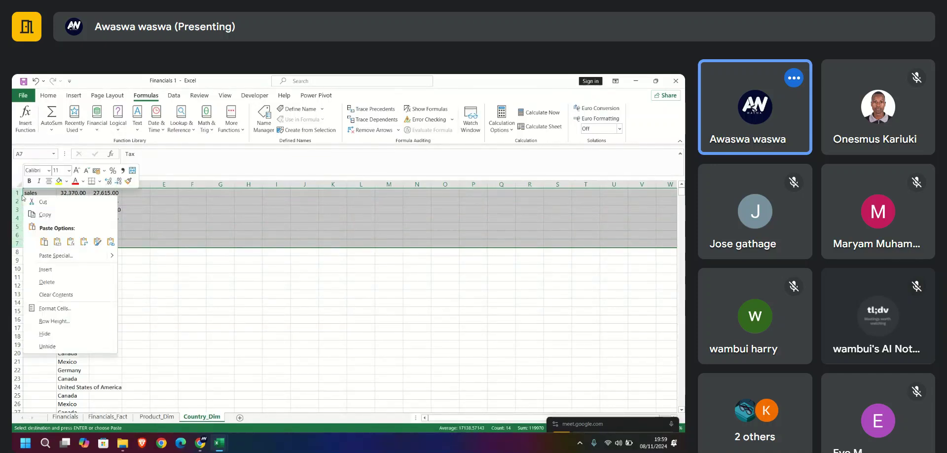
click(60, 282)
click(227, 287)
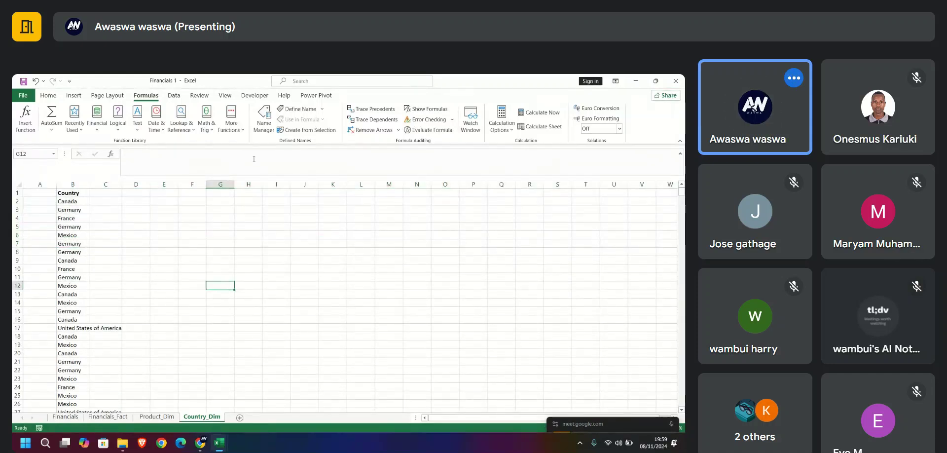
Add a new sheet named Segment_DIM, reusing the Segment header text copied from Financials_Fact
click(107, 417)
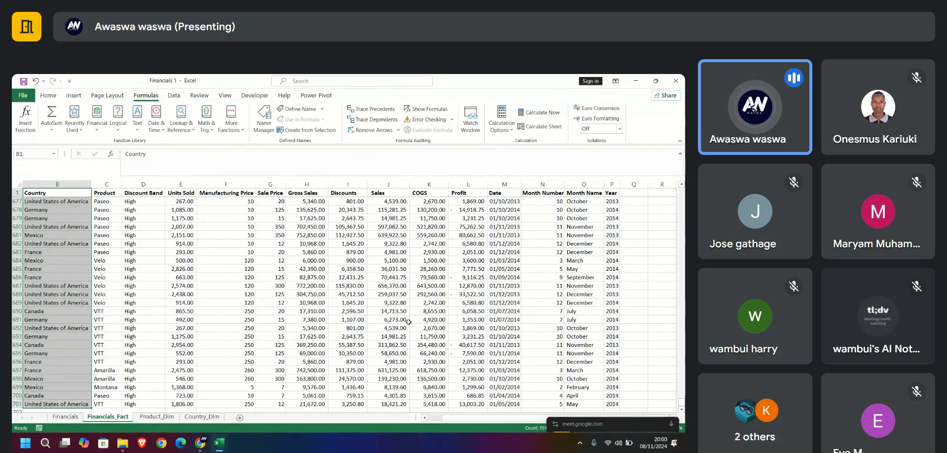
scroll(414, 404, left, 2)
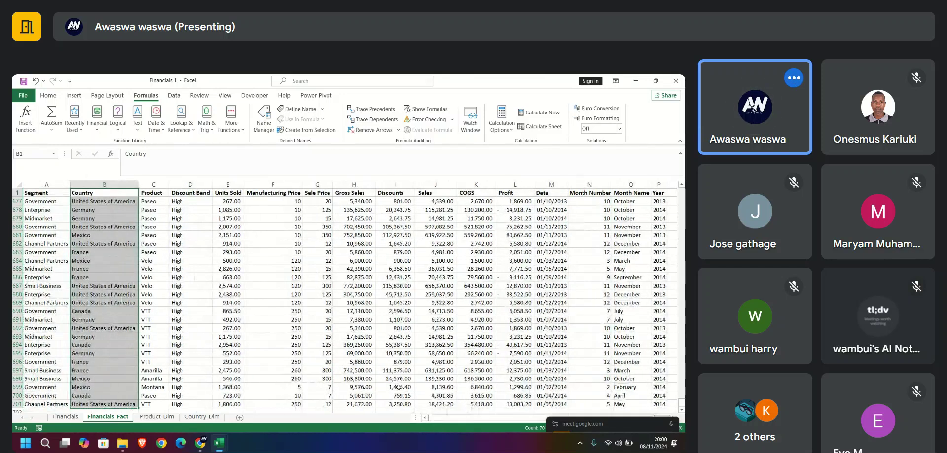
click(46, 184)
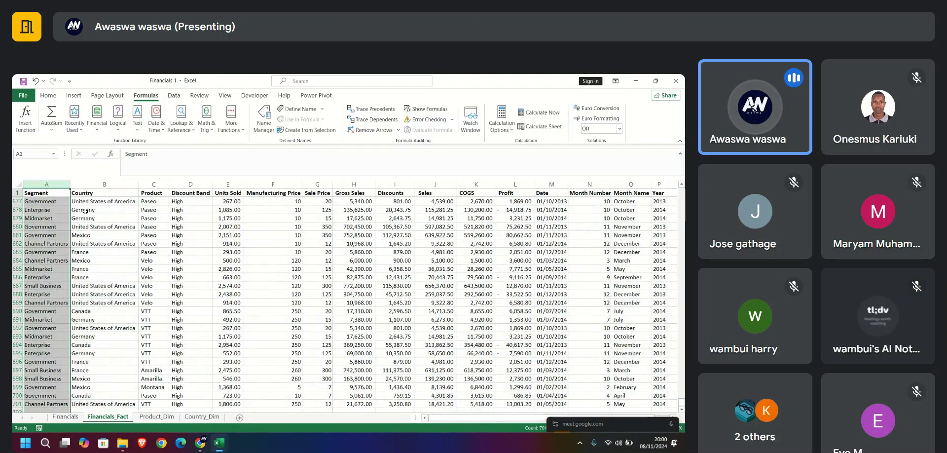
click(49, 194)
key(ctrl+c)
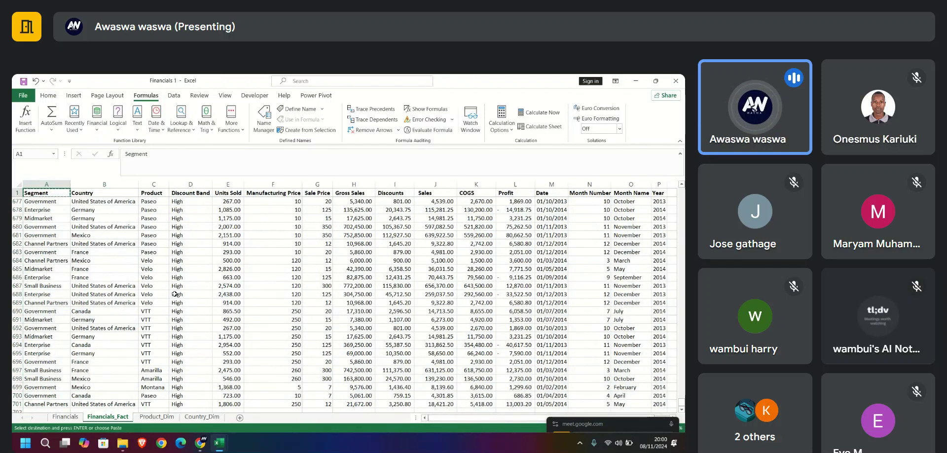
click(239, 417)
click(235, 421)
double_click(147, 418)
key(ctrl+v)
text(_)
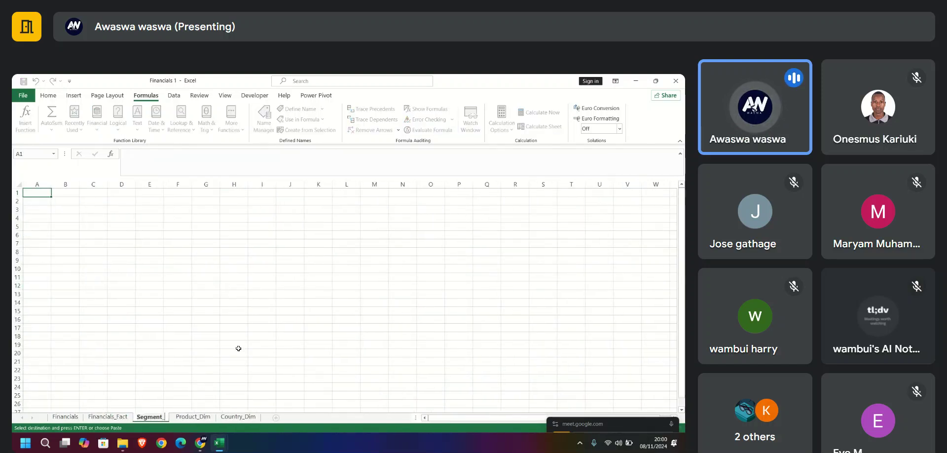
text(DIM)
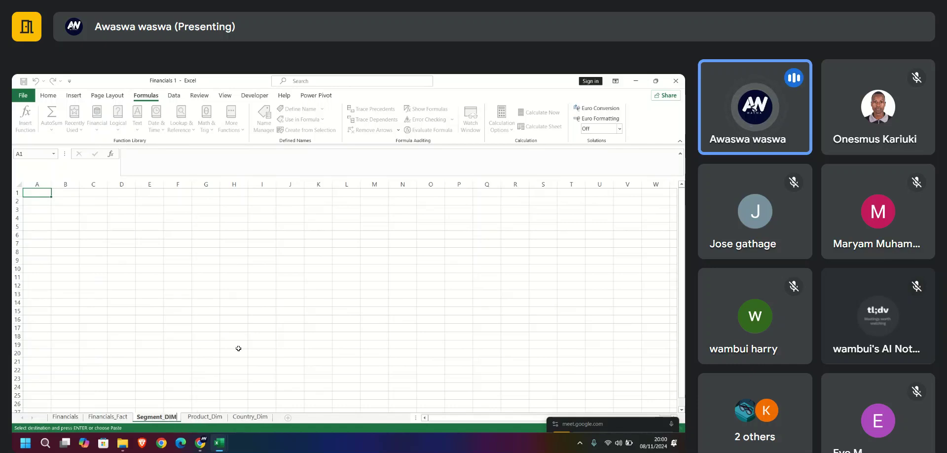
click(253, 322)
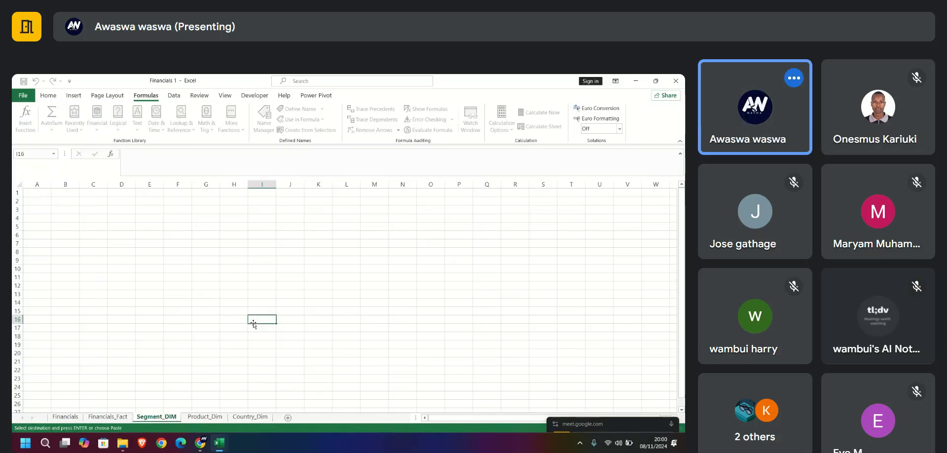
Look over the entries and header of the Date column in Financials_Fact
click(108, 417)
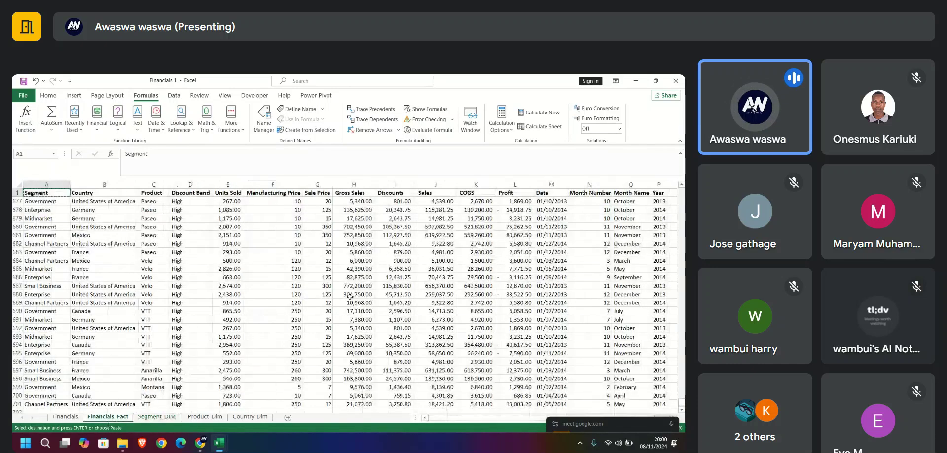
click(554, 201)
click(553, 211)
click(552, 227)
click(552, 252)
click(552, 269)
click(551, 285)
click(552, 232)
click(552, 210)
click(550, 201)
click(546, 192)
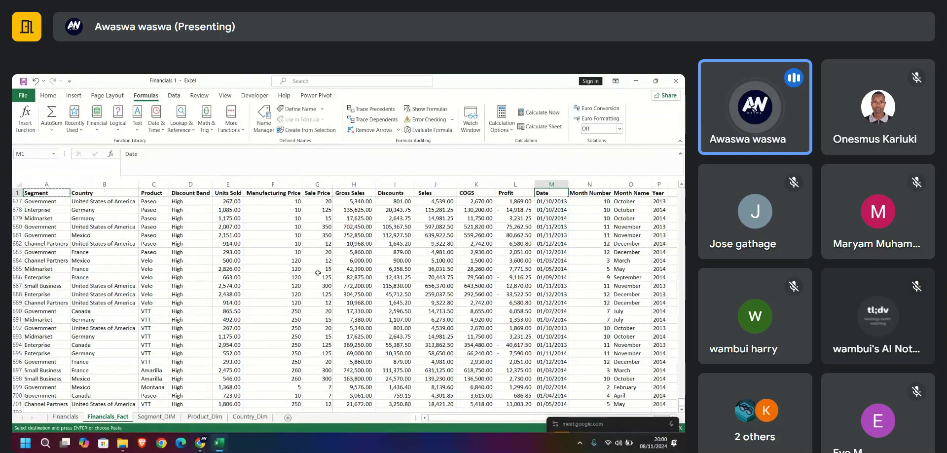
Add a new sheet named Date_DIM and return to the Financials_Fact sheet
key(ctrl+c)
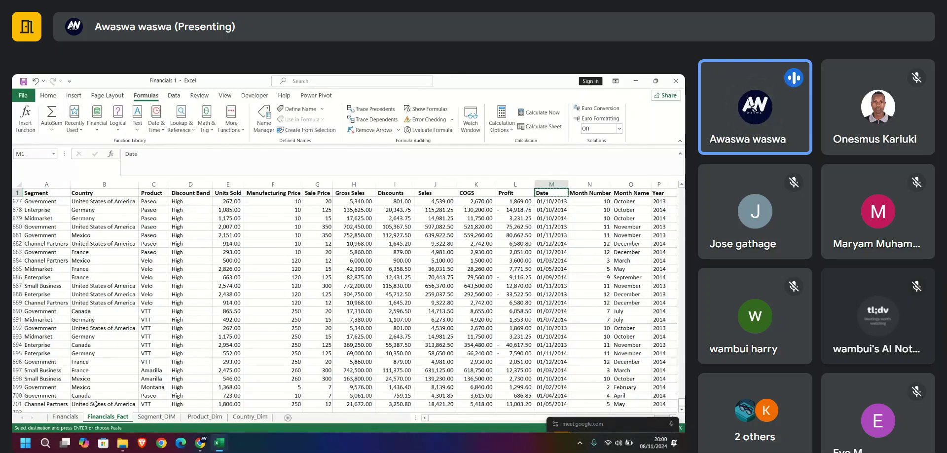
click(288, 417)
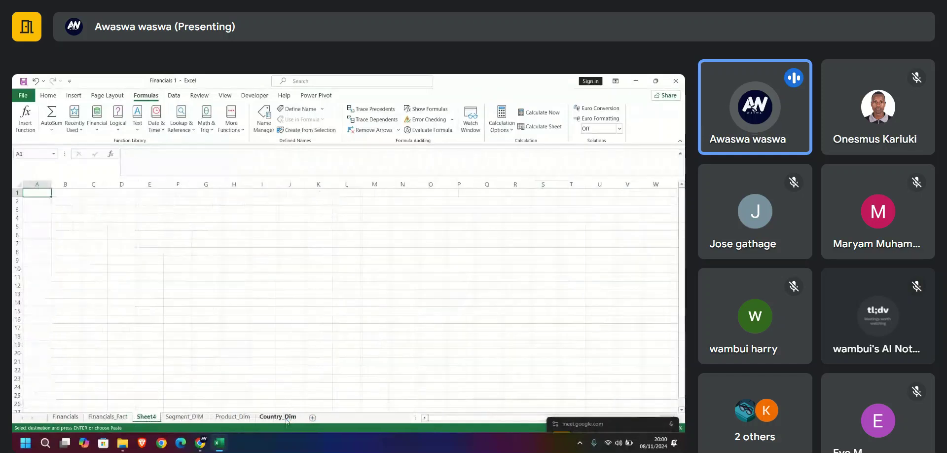
double_click(145, 418)
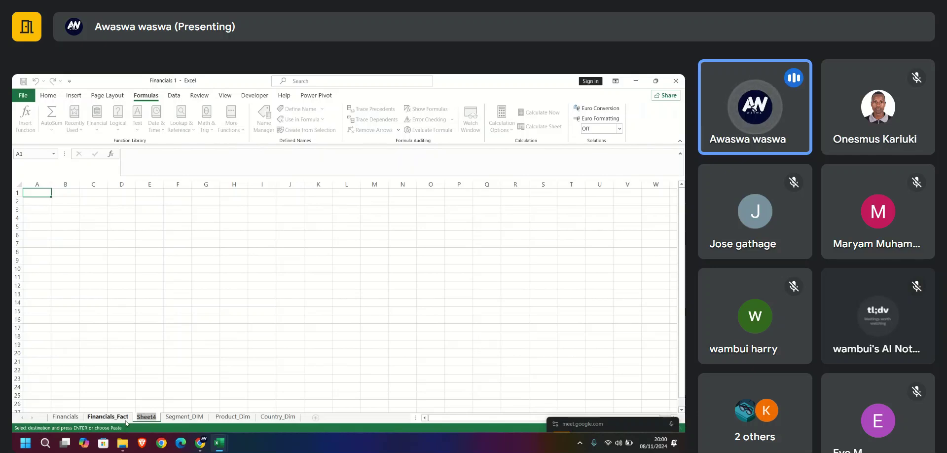
click(126, 421)
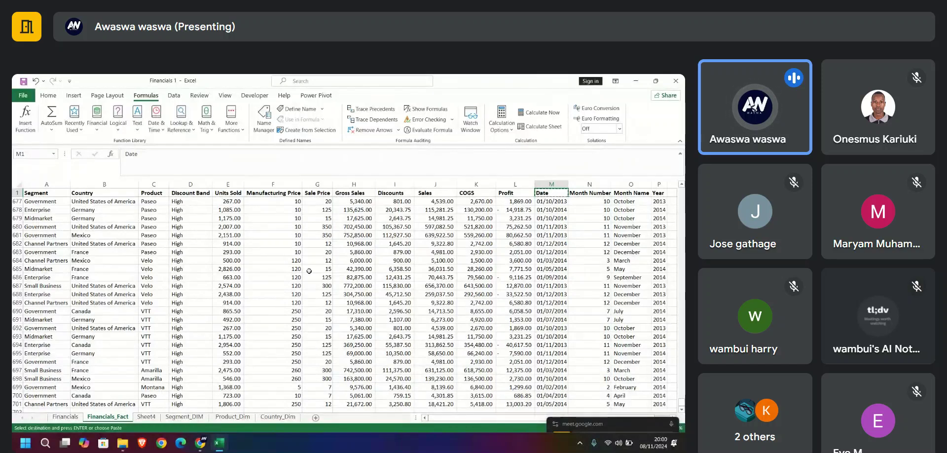
click(147, 417)
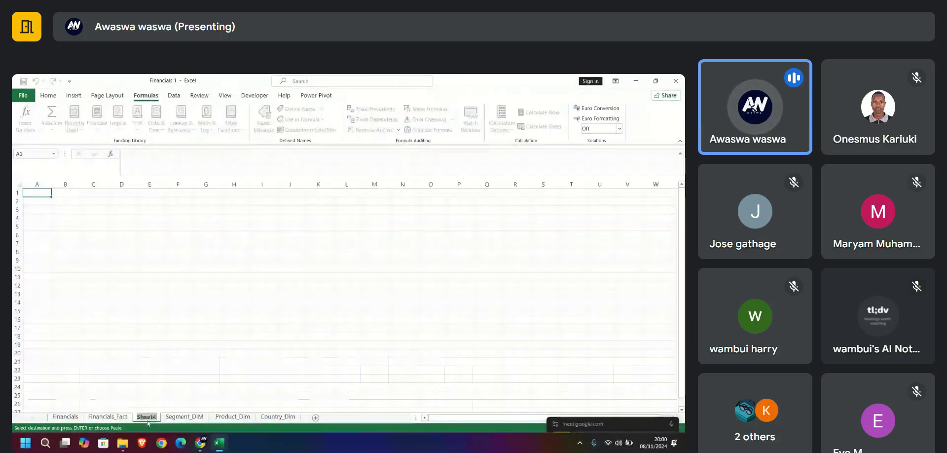
double_click(147, 417)
text(Date)
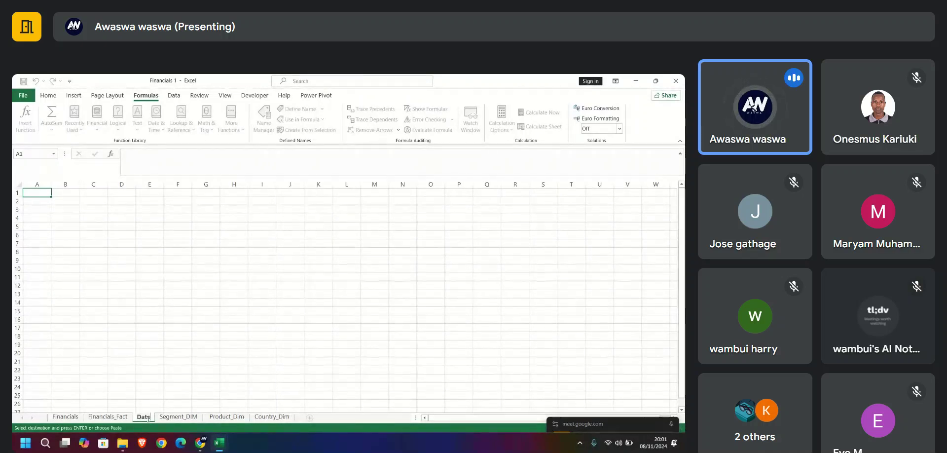
text(_DIM)
click(127, 417)
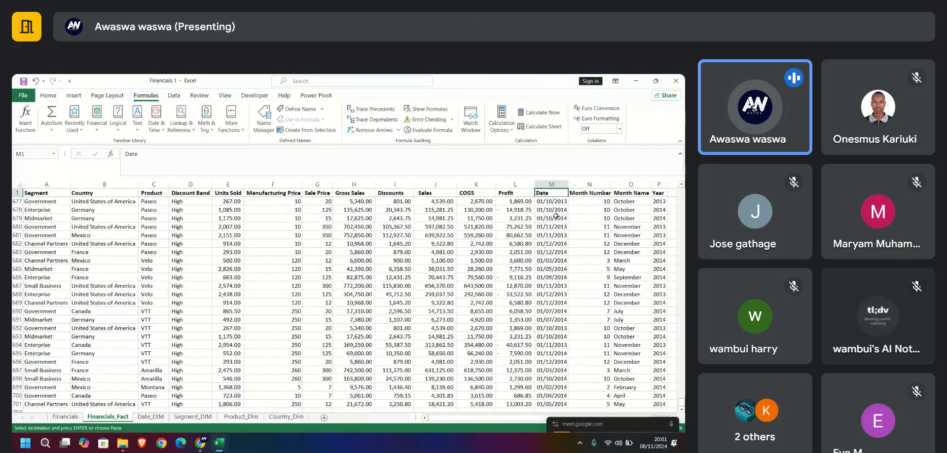
Copy the whole Segment column, header included, from Financials_Fact into Segment_DIM starting at B1
click(185, 419)
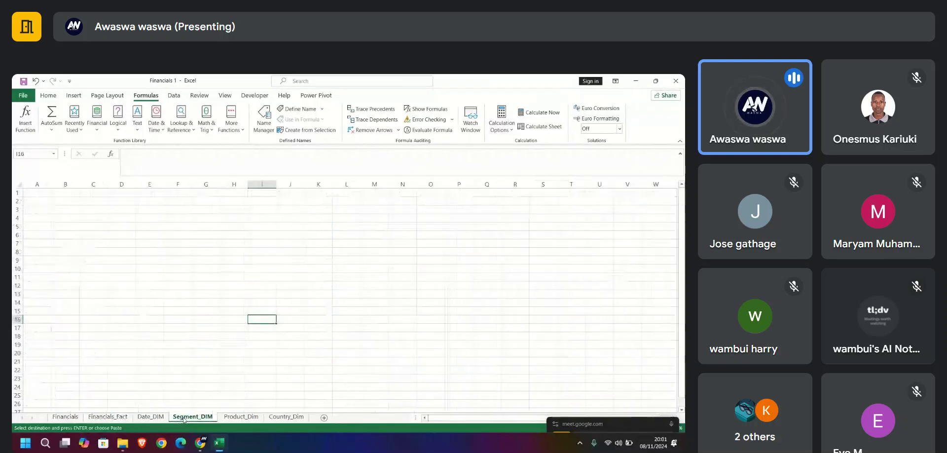
click(108, 417)
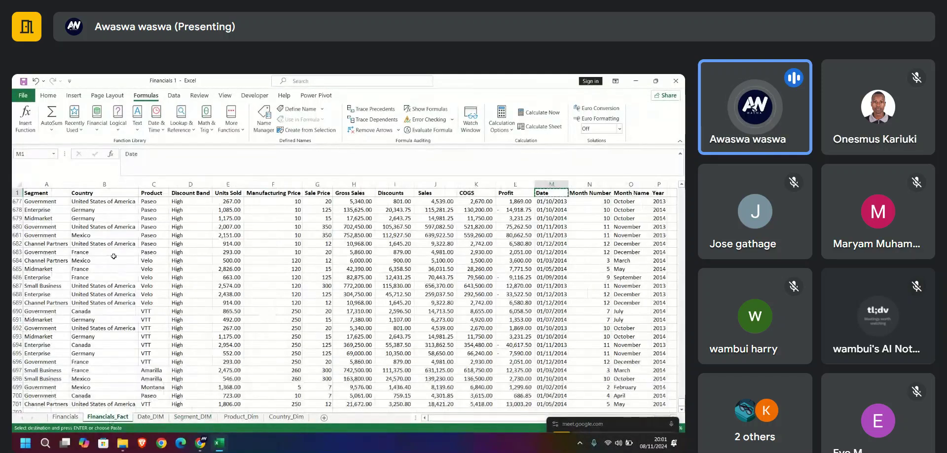
click(40, 191)
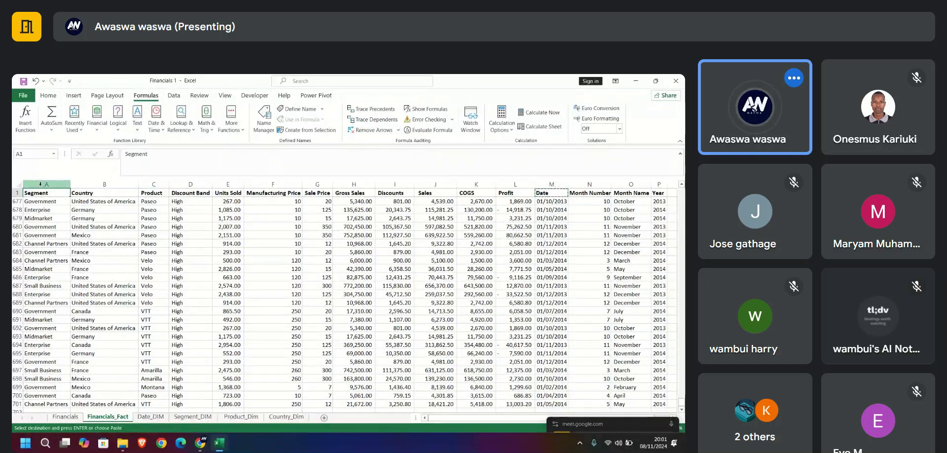
click(40, 184)
key(ctrl+c)
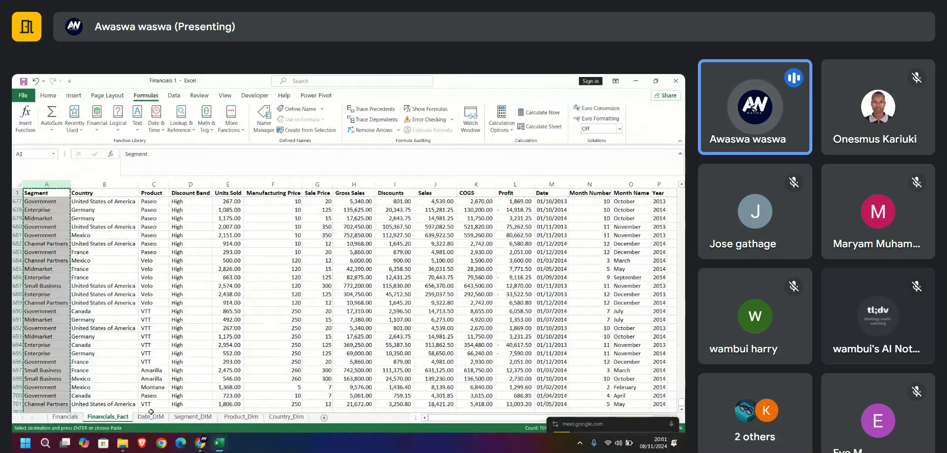
click(192, 417)
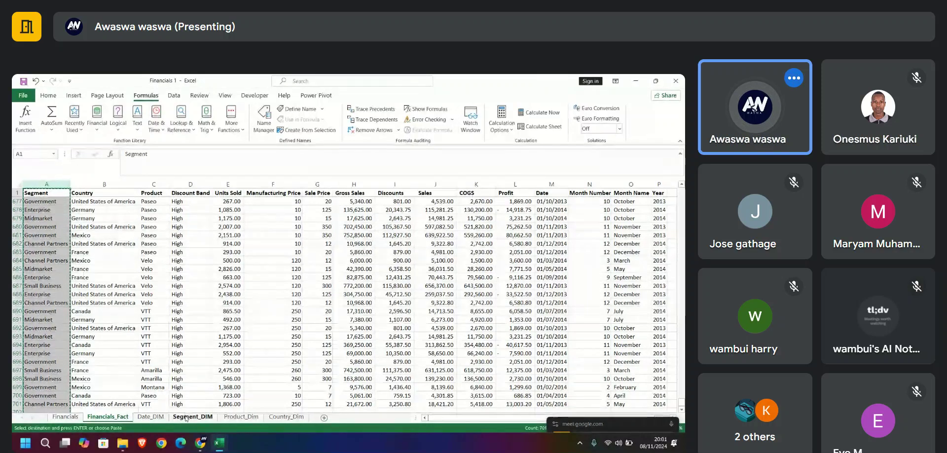
click(39, 193)
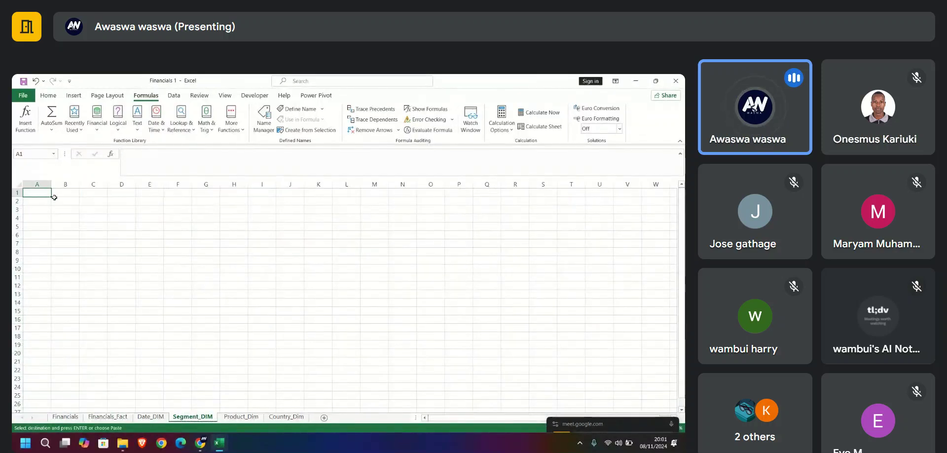
click(63, 196)
key(ctrl+v)
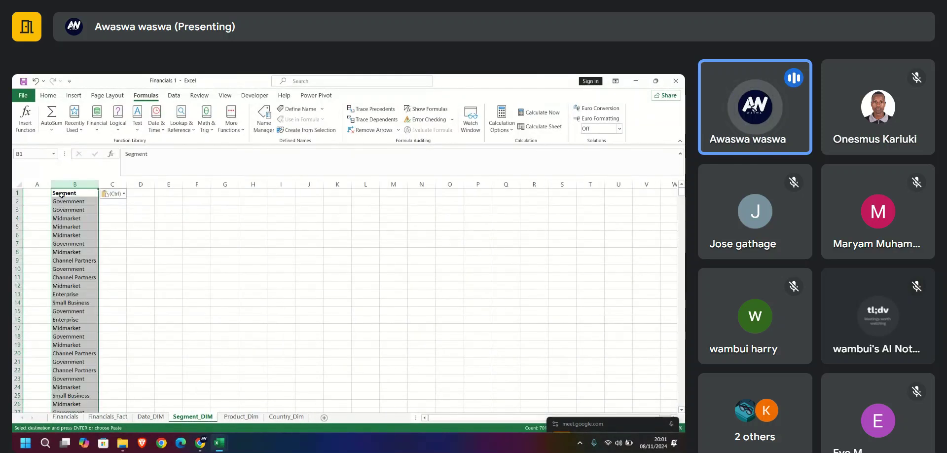
click(121, 212)
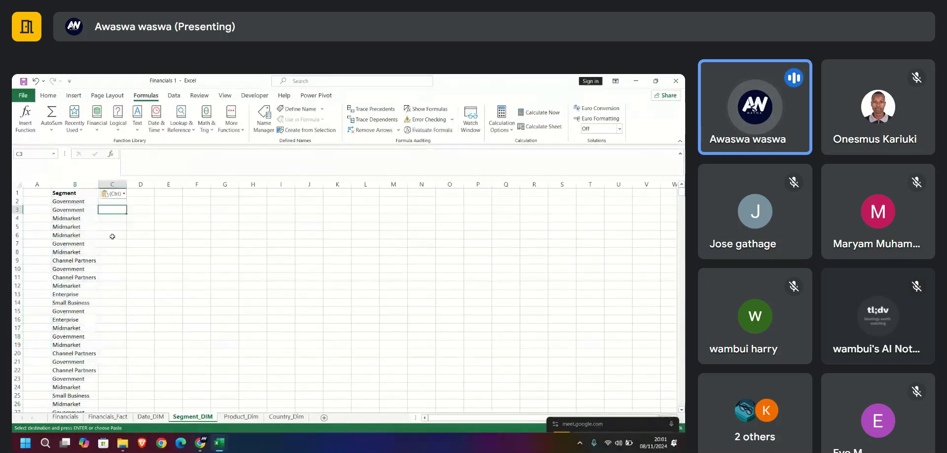
click(61, 183)
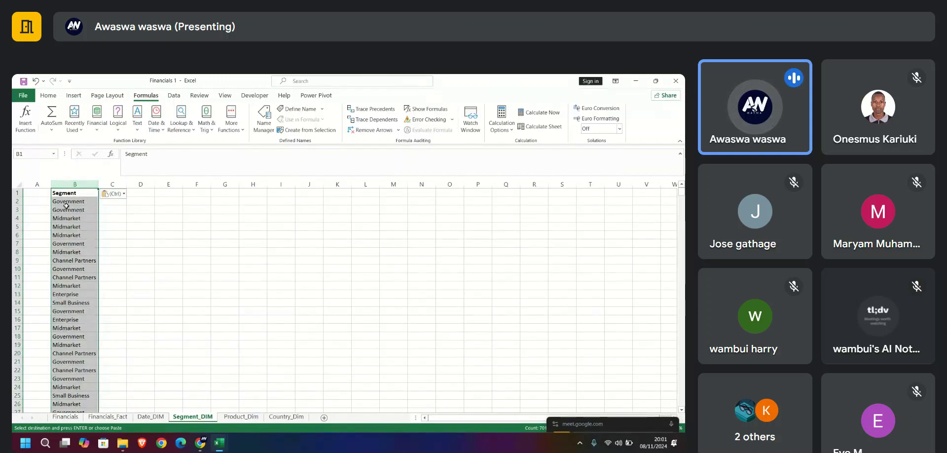
Review the Financials_Fact records across the product, discount band, price, sales and date columns
click(107, 417)
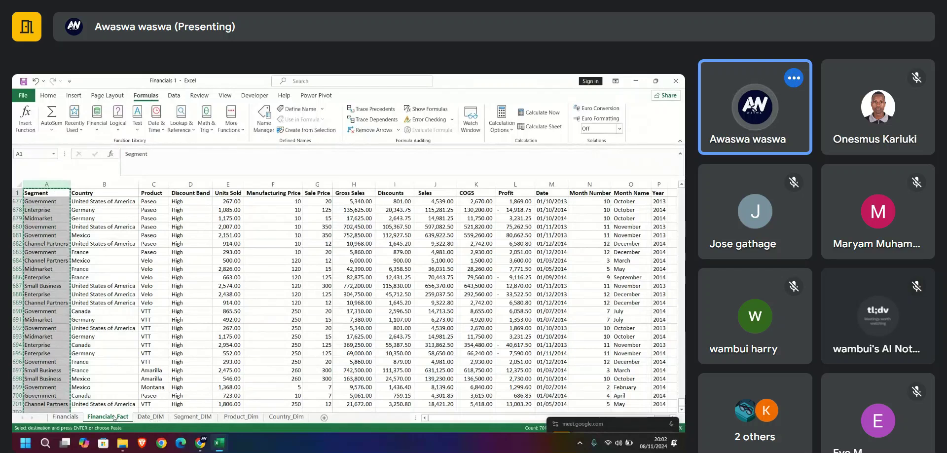
click(189, 210)
click(320, 227)
click(437, 243)
click(549, 251)
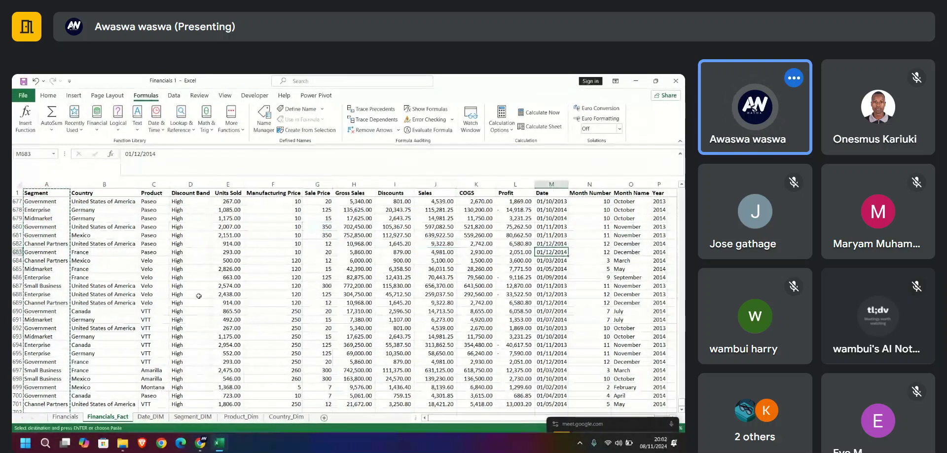
click(157, 328)
click(155, 212)
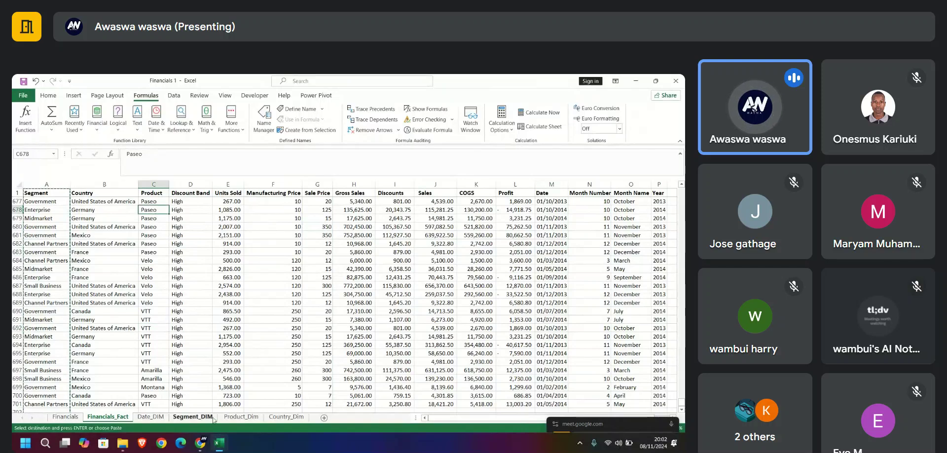
click(197, 226)
scroll(187, 247, down, 7)
scroll(193, 291, up, 20)
scroll(195, 290, up, 20)
scroll(422, 250, up, 20)
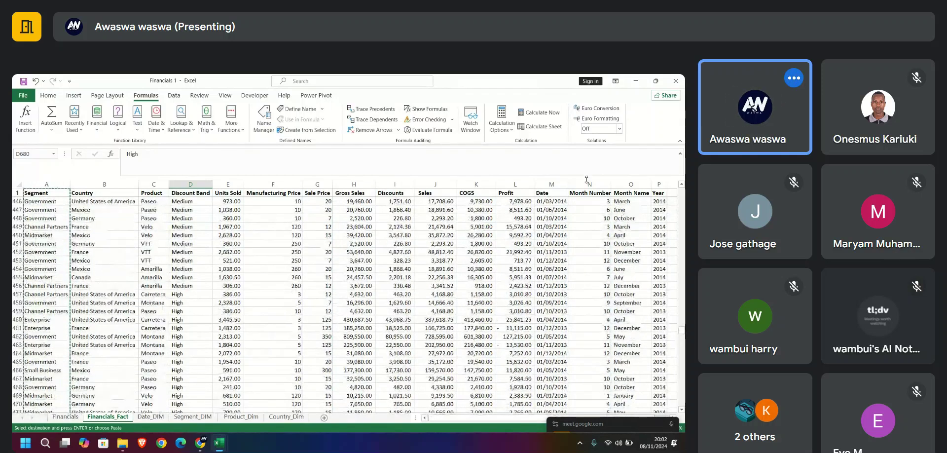
Examine the Month Number, Month Name, Year and Date columns in Financials_Fact, and switch to the empty Date_DIM sheet
drag(586, 184, 656, 186)
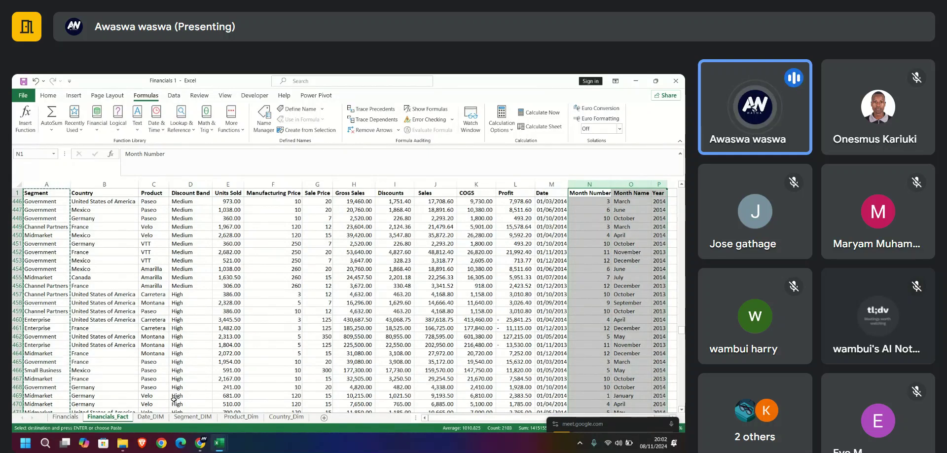
click(147, 411)
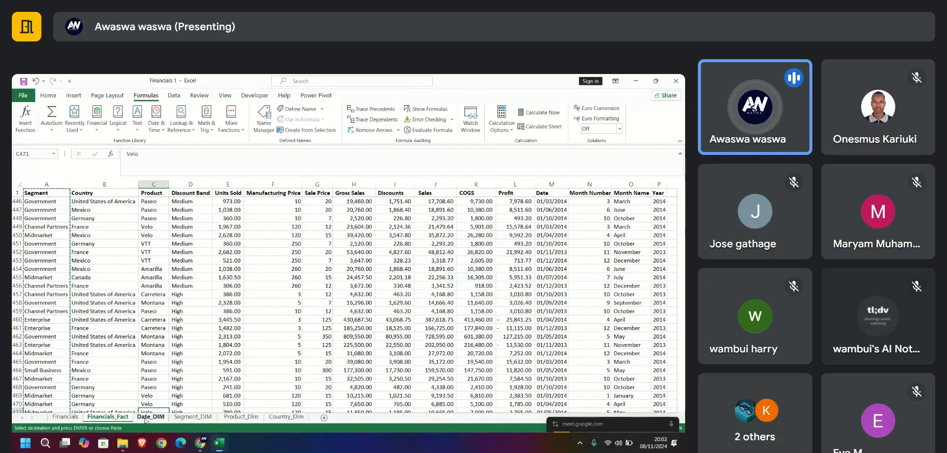
click(148, 417)
click(108, 417)
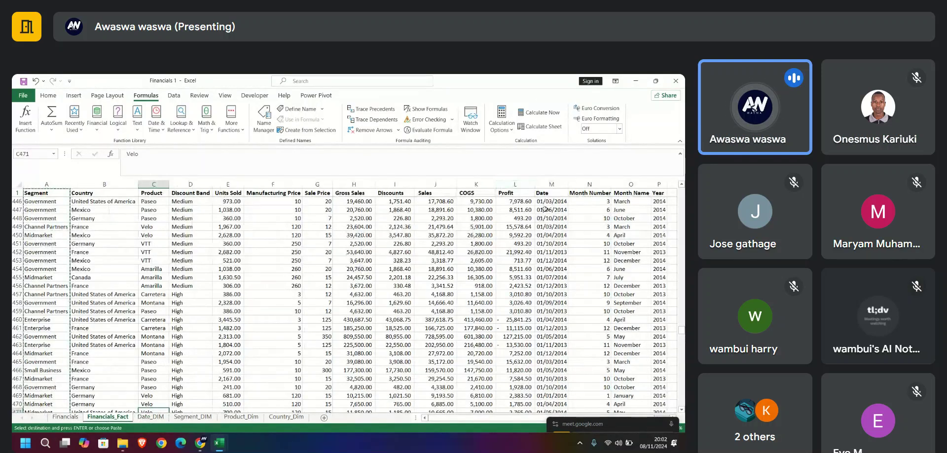
drag(548, 201, 551, 361)
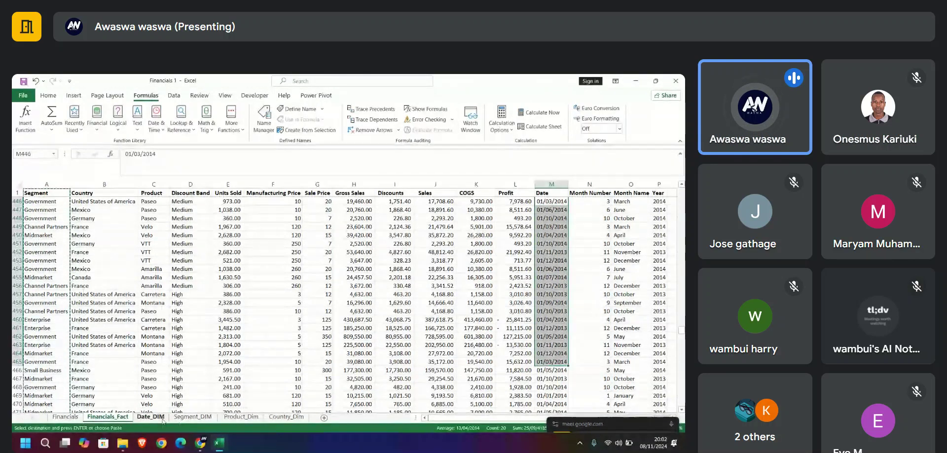
click(163, 419)
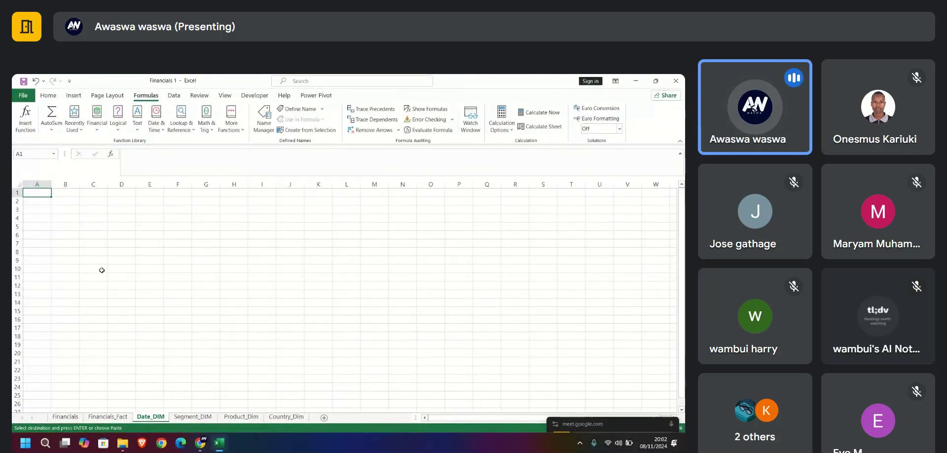
click(174, 95)
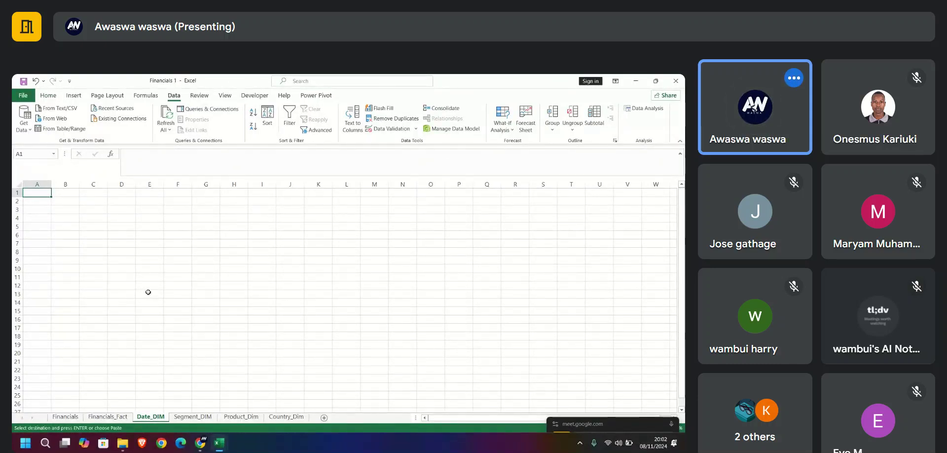
Remove the duplicate values from the Segment column in Segment_DIM, treating the first row as a header
click(193, 417)
key(ctrl+v)
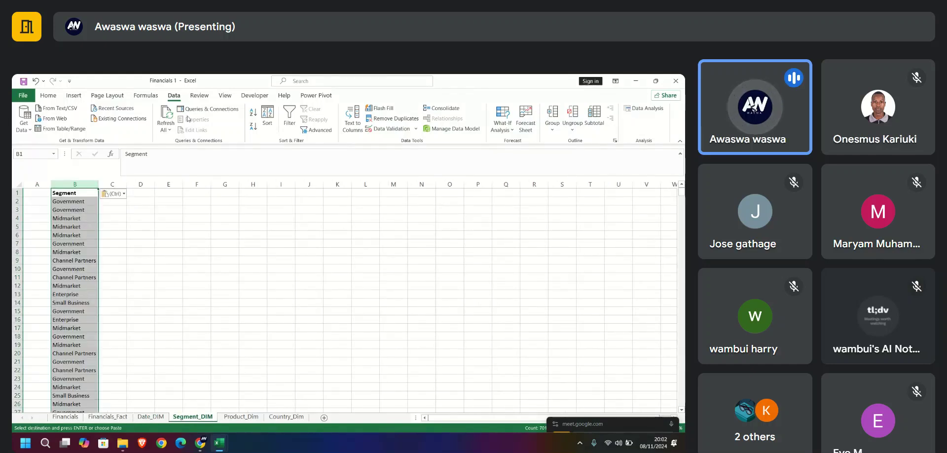
click(47, 95)
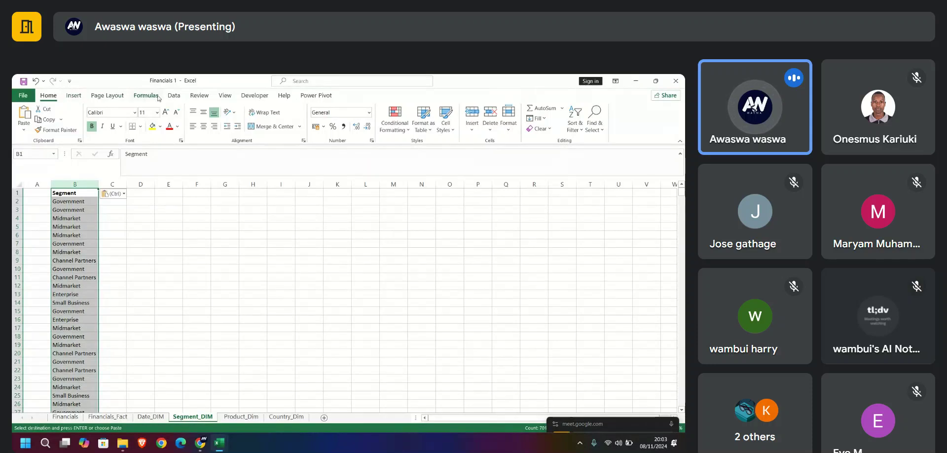
click(173, 95)
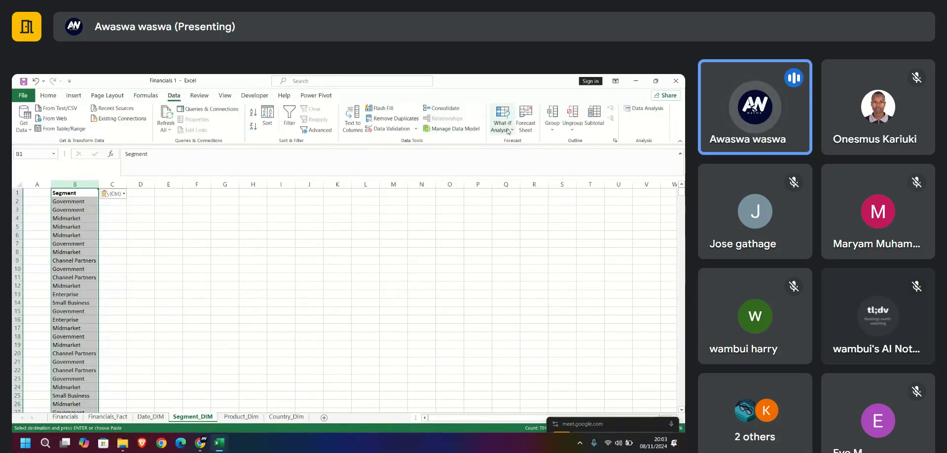
click(392, 119)
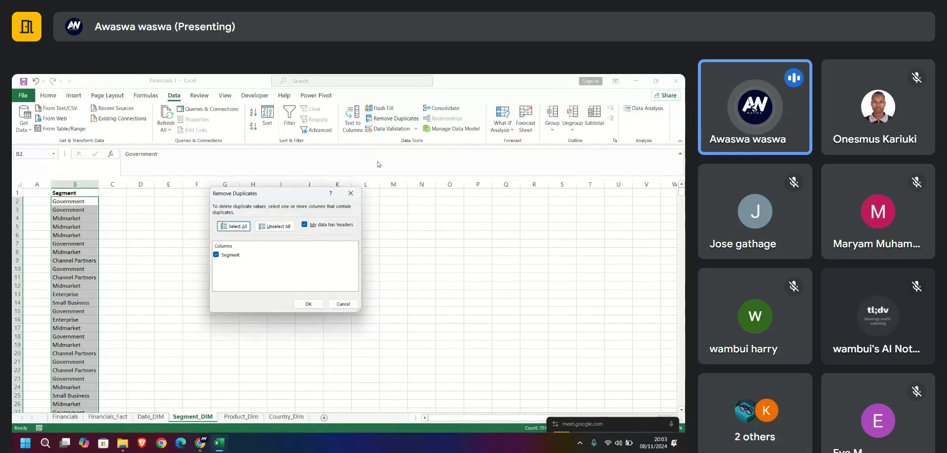
click(314, 305)
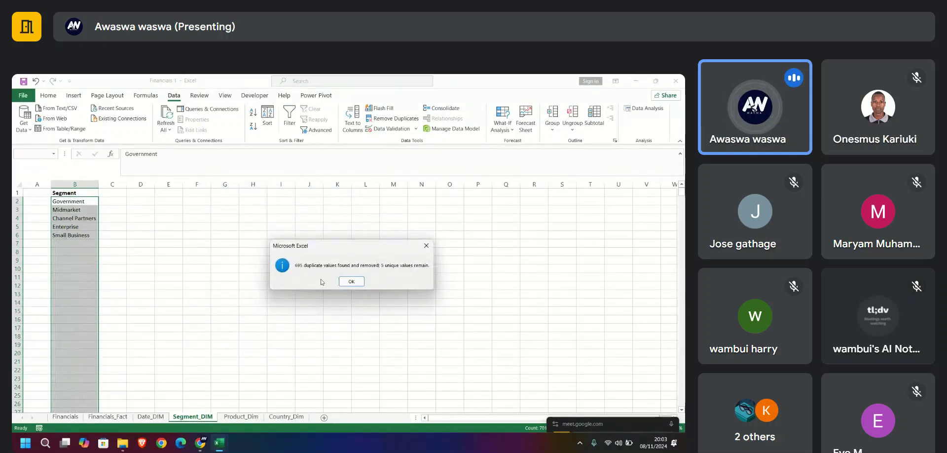
click(340, 282)
key(Down)
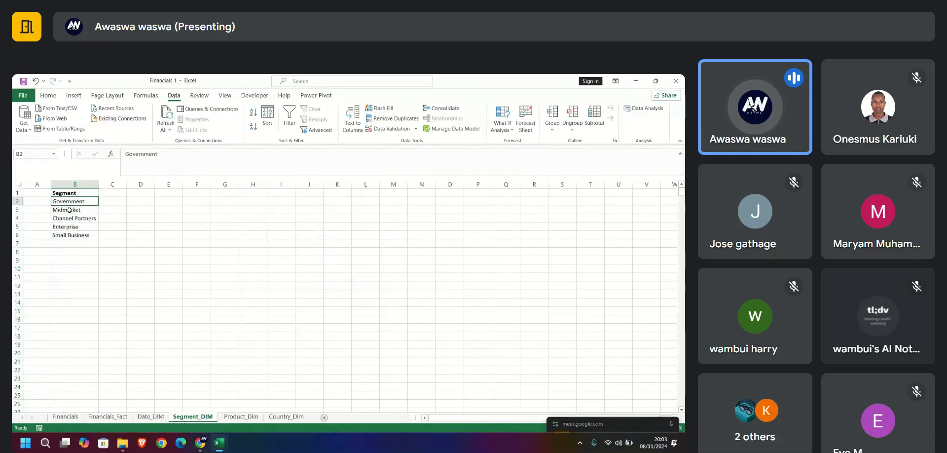
key(Down)
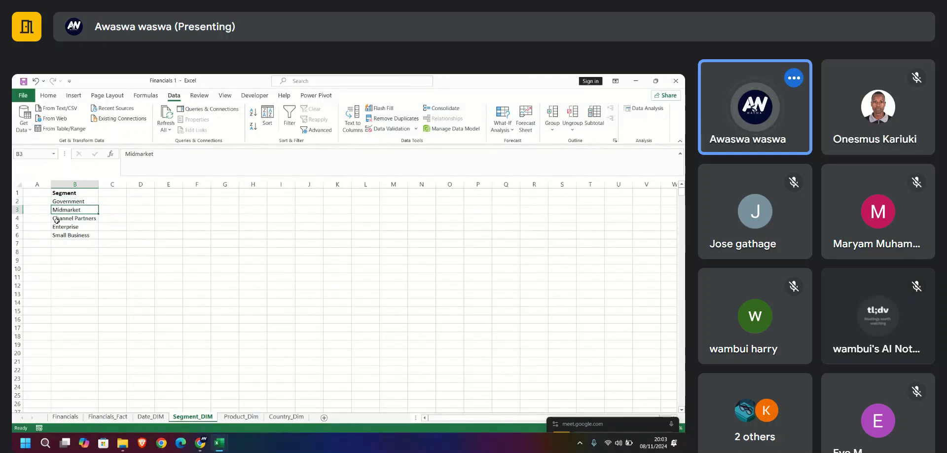
Apply all borders plus a thick outside border to the segment list in B1:B6 of Segment_DIM
click(57, 236)
drag(74, 195, 74, 231)
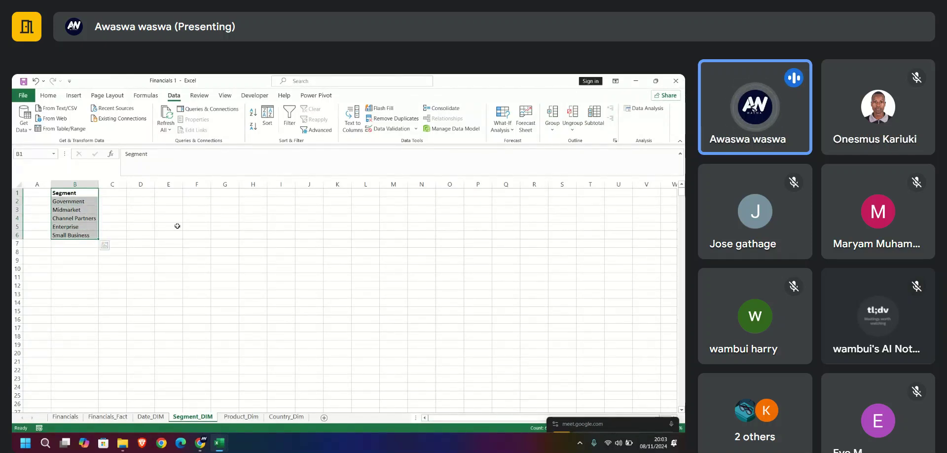
click(49, 95)
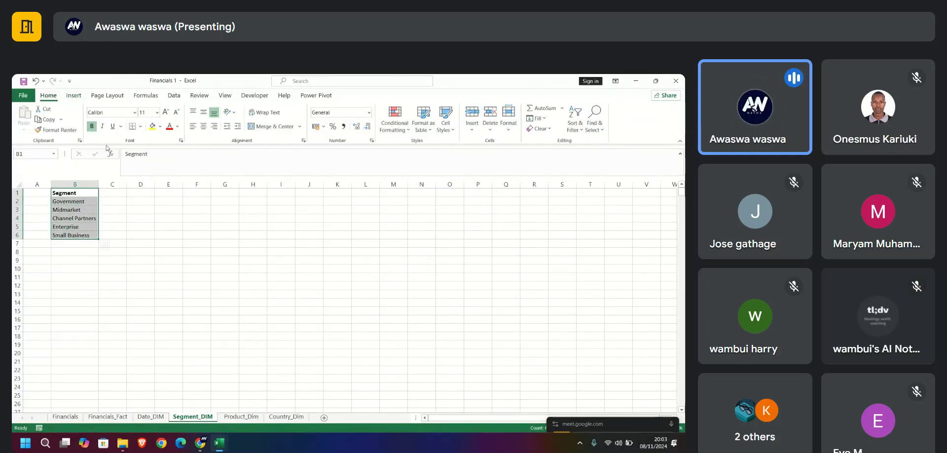
click(140, 126)
click(147, 217)
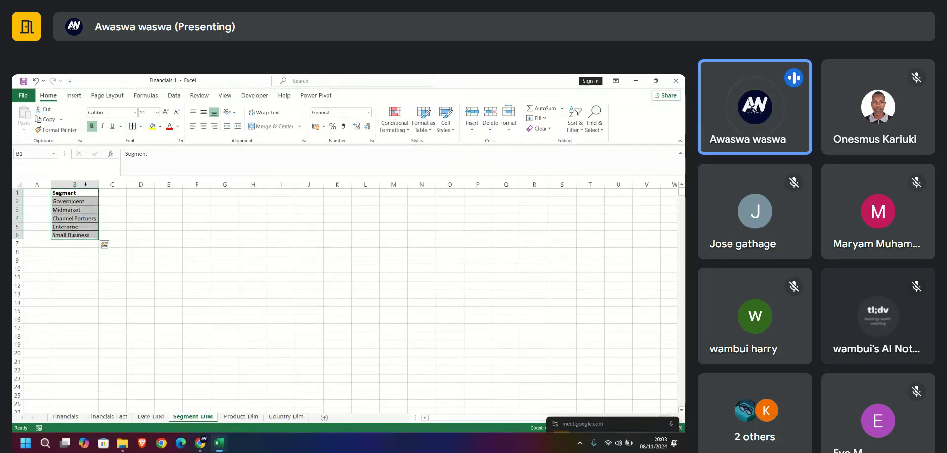
click(141, 126)
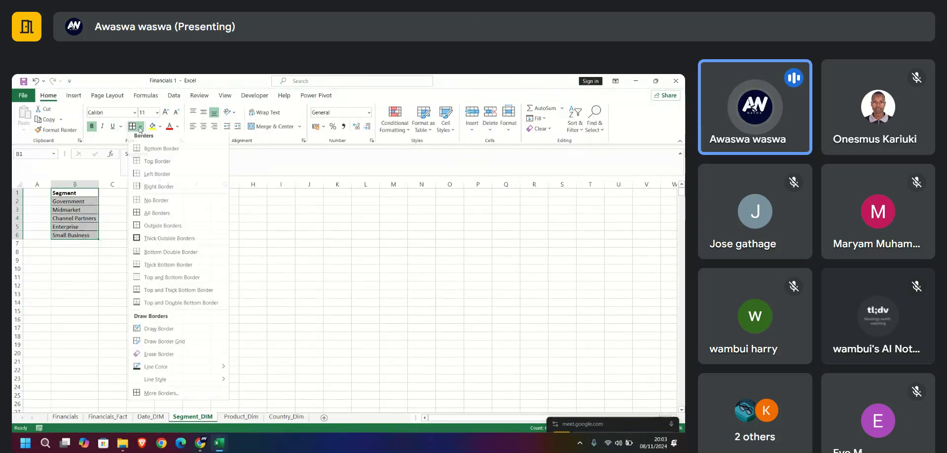
click(146, 241)
click(196, 260)
click(65, 193)
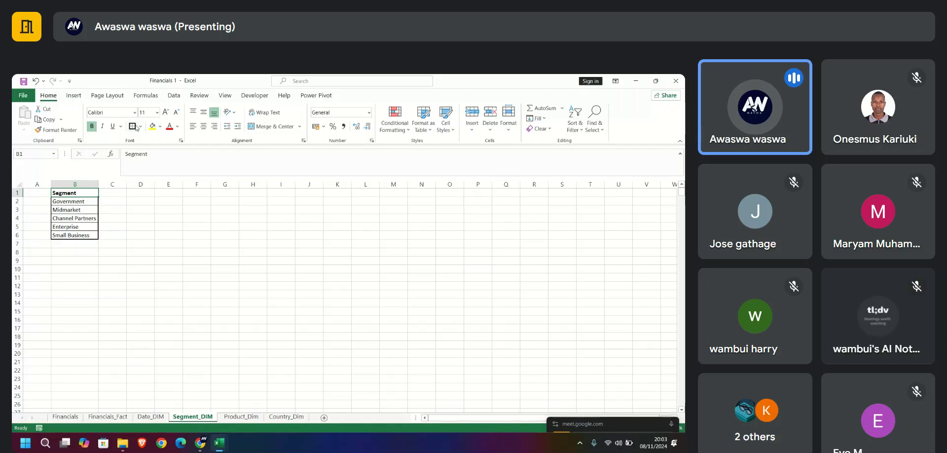
click(141, 260)
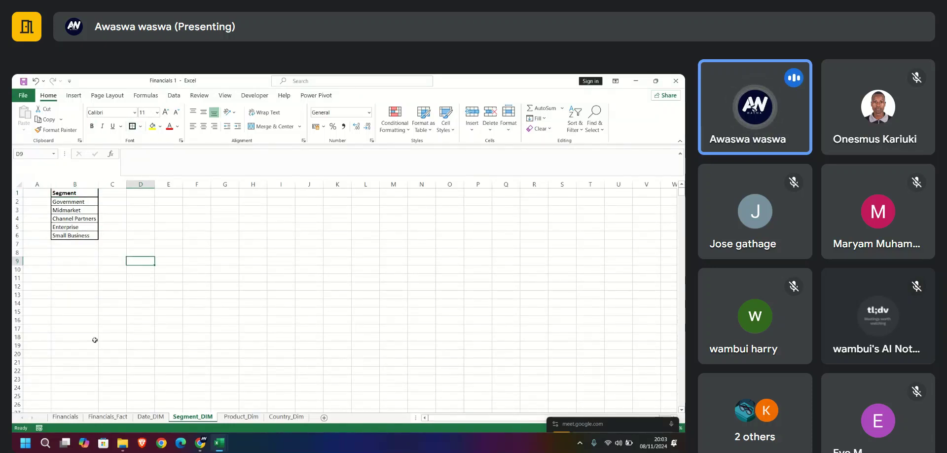
Number the segments 1 to 5 in A2:A6, beside their names in Segment_DIM
click(32, 203)
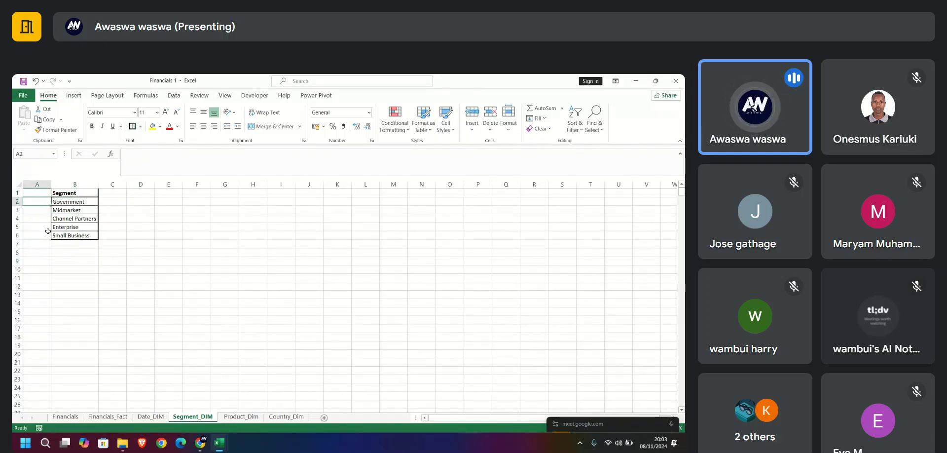
text(1)
key(Return)
text(2)
key(Return)
text(3)
key(Return)
drag(46, 205, 49, 235)
click(74, 320)
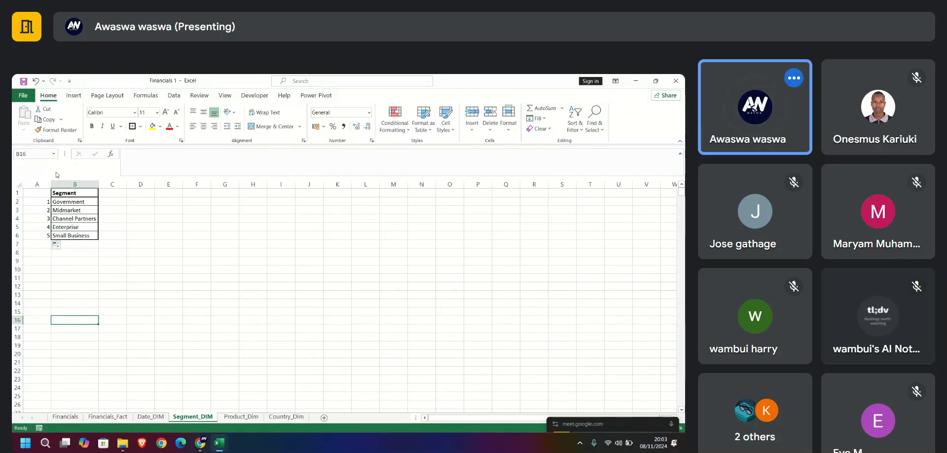
Remove the duplicate values from the Product column in Product_Dim, treating the first row as a header
click(242, 416)
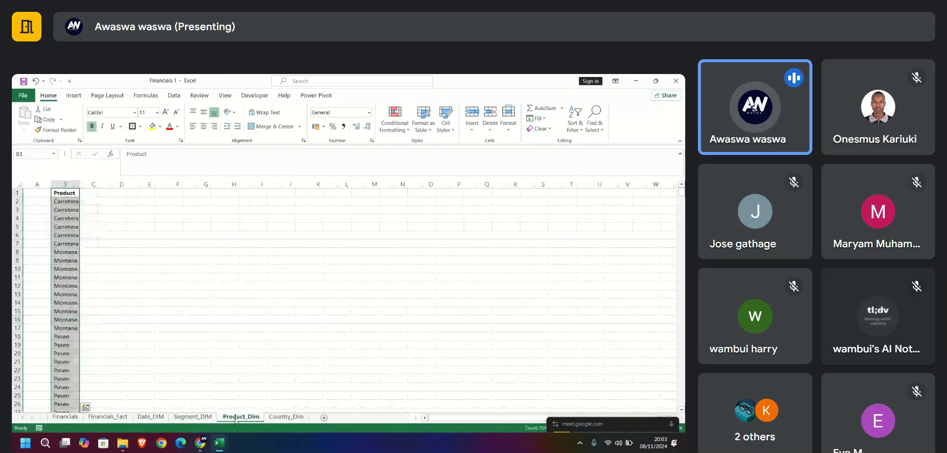
click(174, 95)
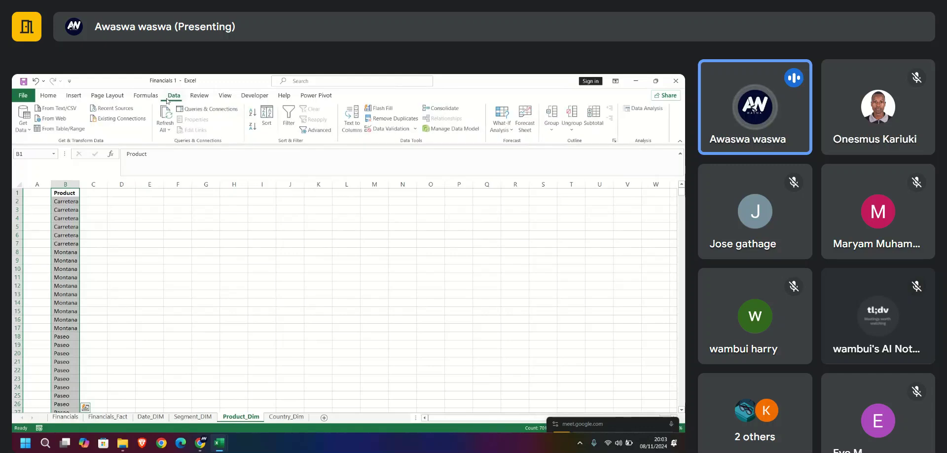
click(393, 118)
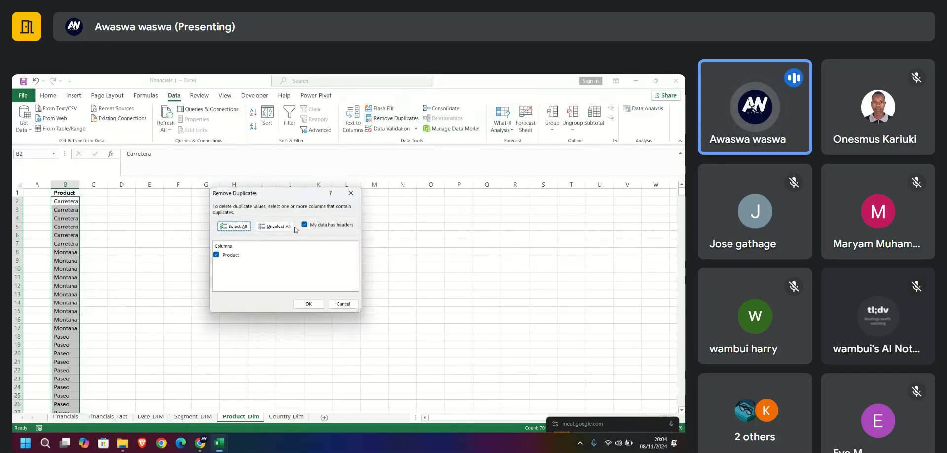
click(309, 305)
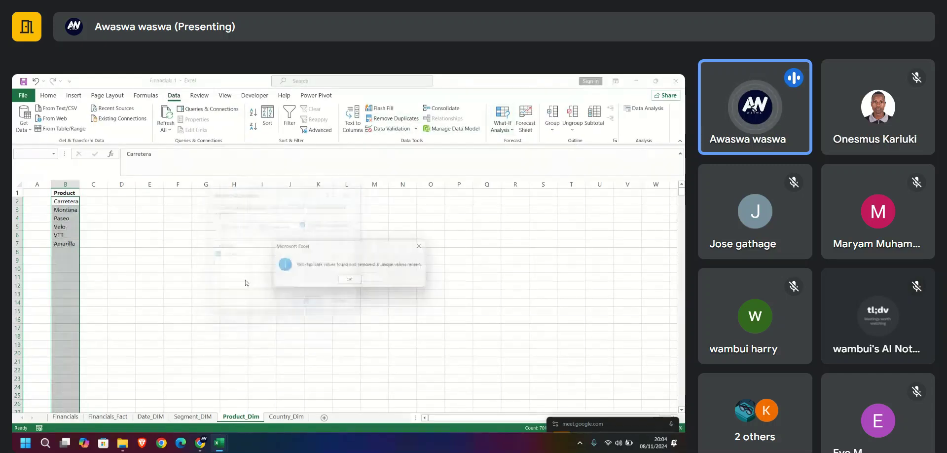
click(341, 282)
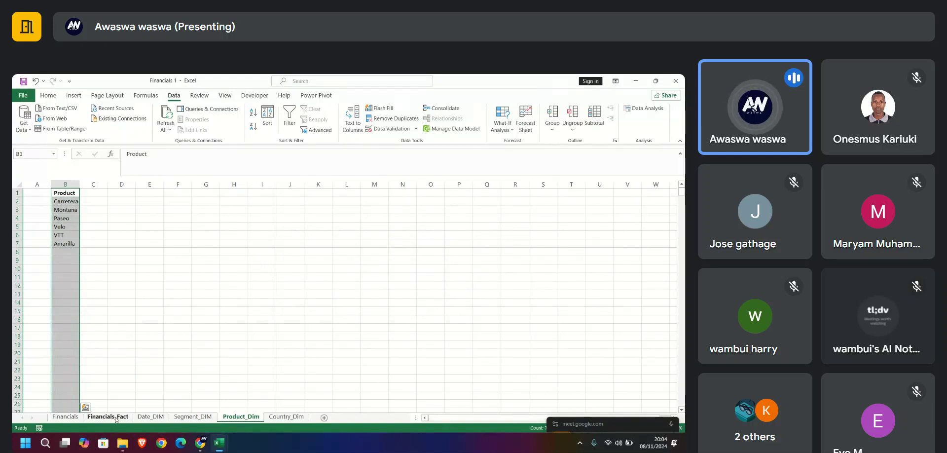
Add filters to the header row of Financials_Fact, from Segment through Year
click(116, 418)
drag(38, 192, 659, 195)
click(48, 96)
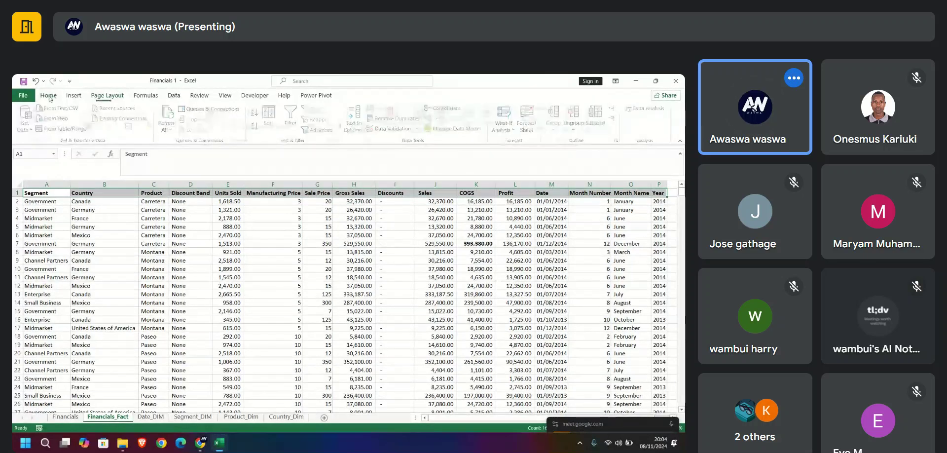
click(575, 120)
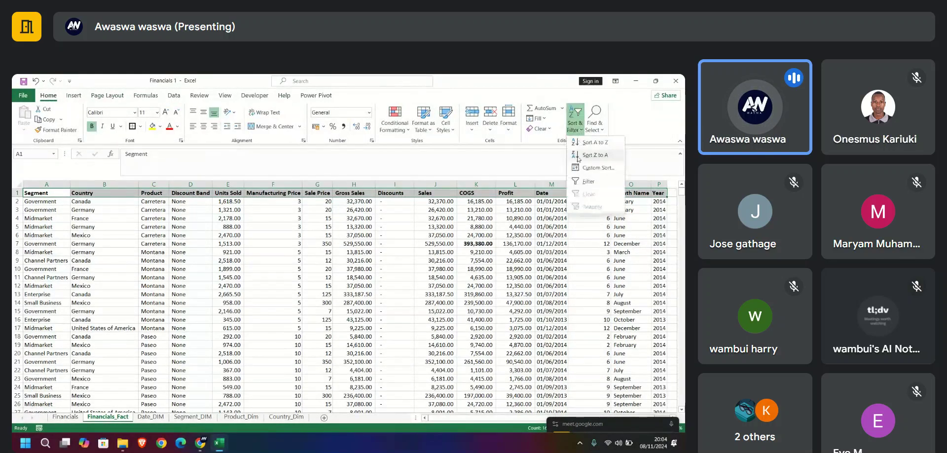
click(588, 181)
Inspect the distinct values offered by the Country, Product and Discount Band filters in Financials_Fact
click(134, 193)
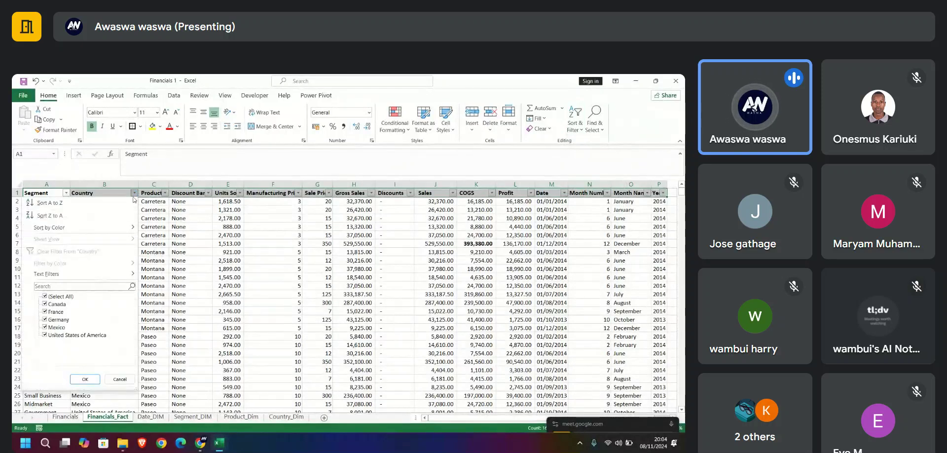
click(163, 196)
click(161, 193)
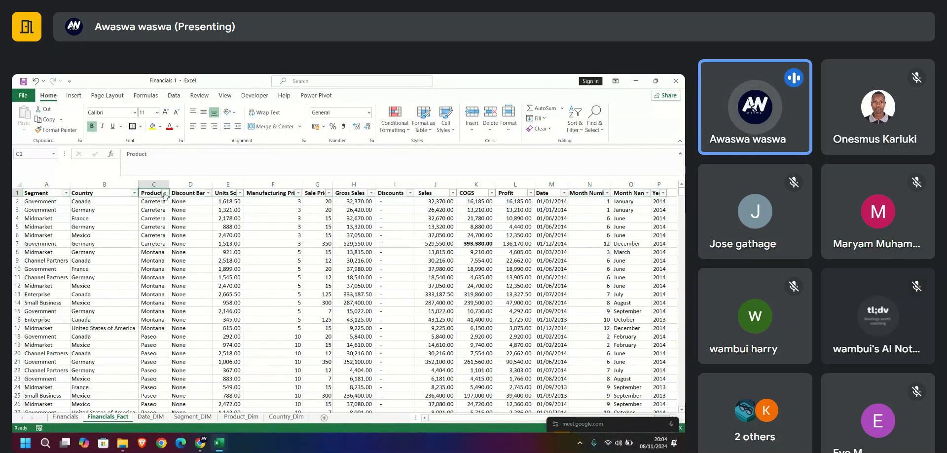
click(165, 192)
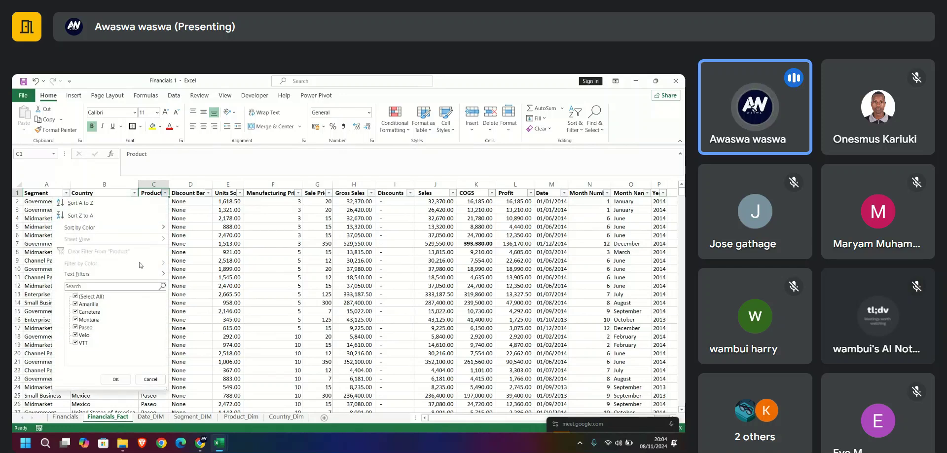
click(208, 192)
click(209, 193)
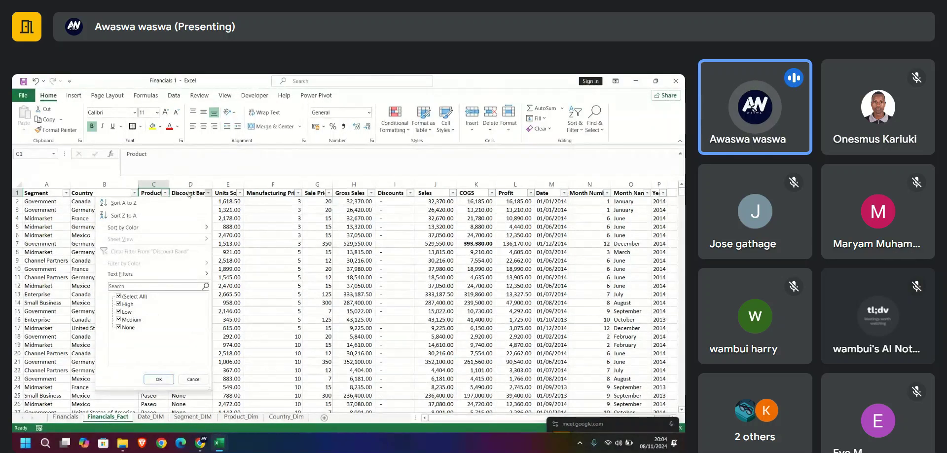
click(105, 184)
Copy the whole Discount Band column from Financials_Fact into column B of a newly added sheet
click(189, 184)
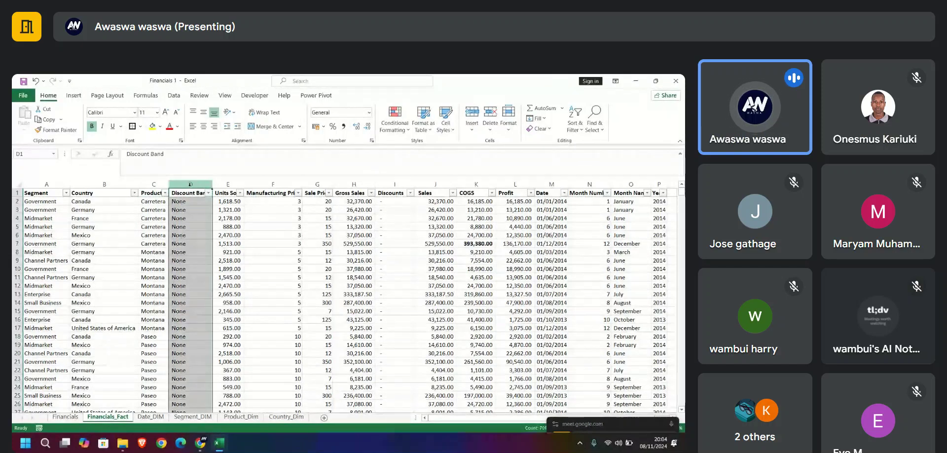
key(ctrl+c)
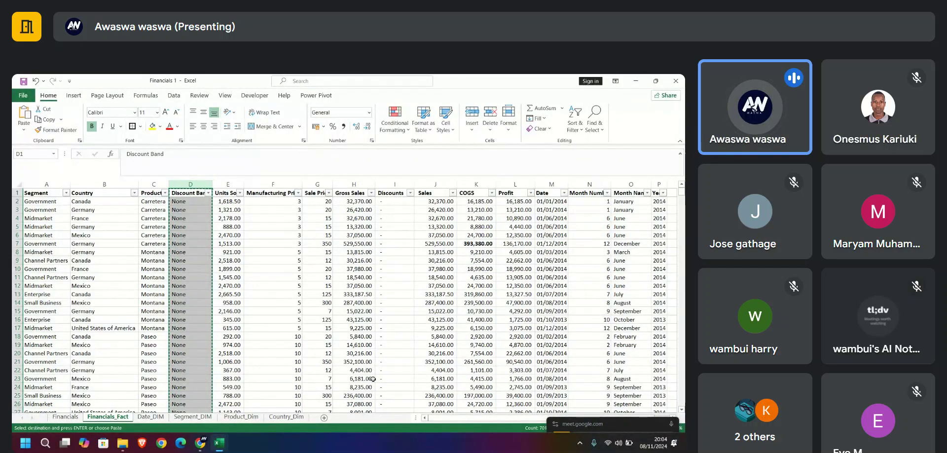
click(323, 417)
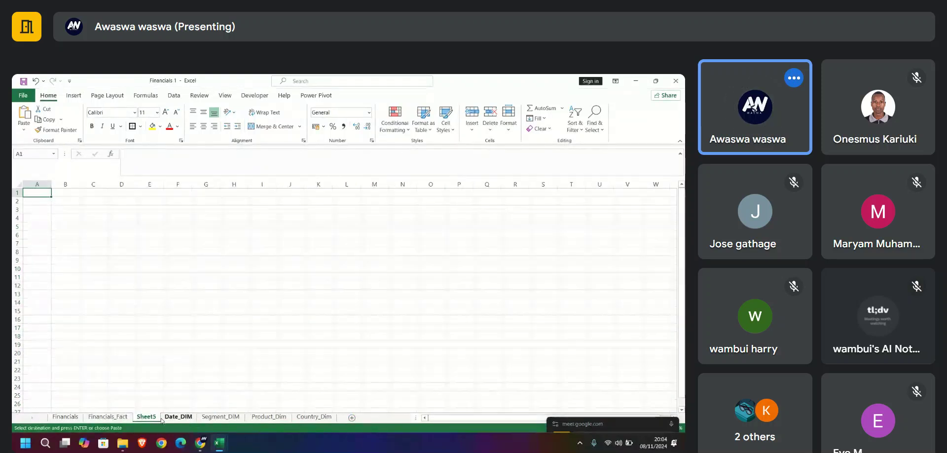
click(66, 200)
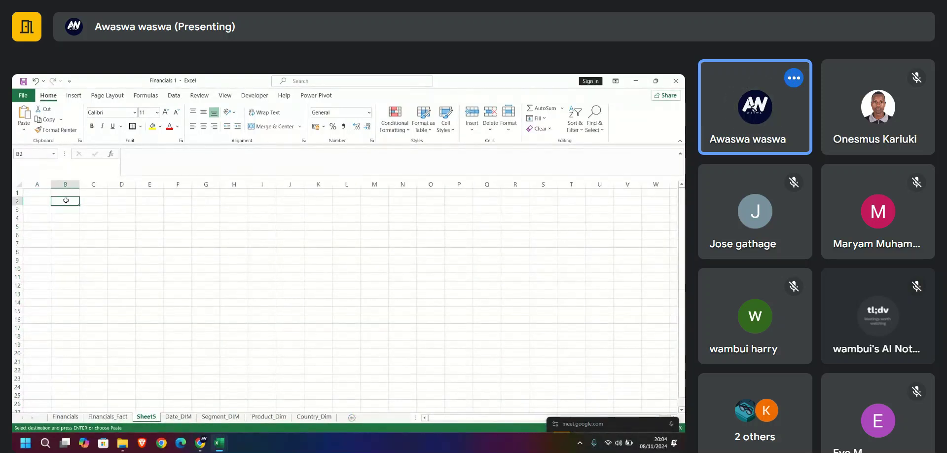
click(67, 194)
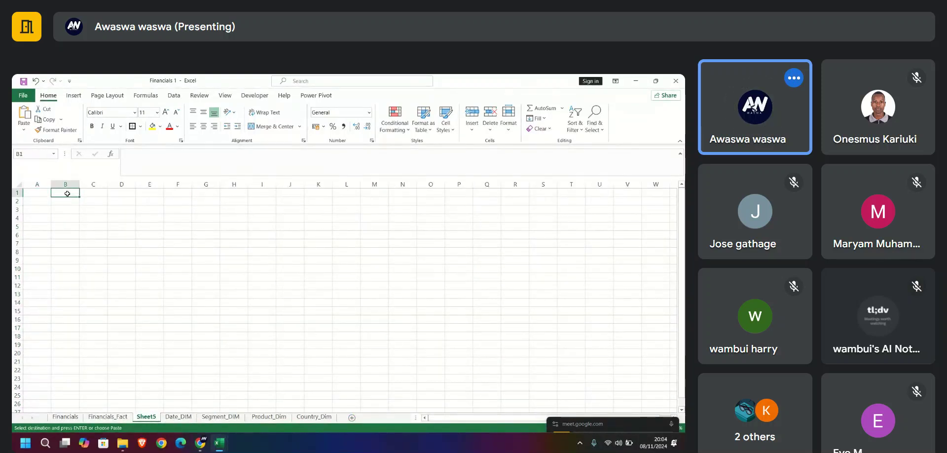
click(66, 183)
key(ctrl+v)
click(136, 251)
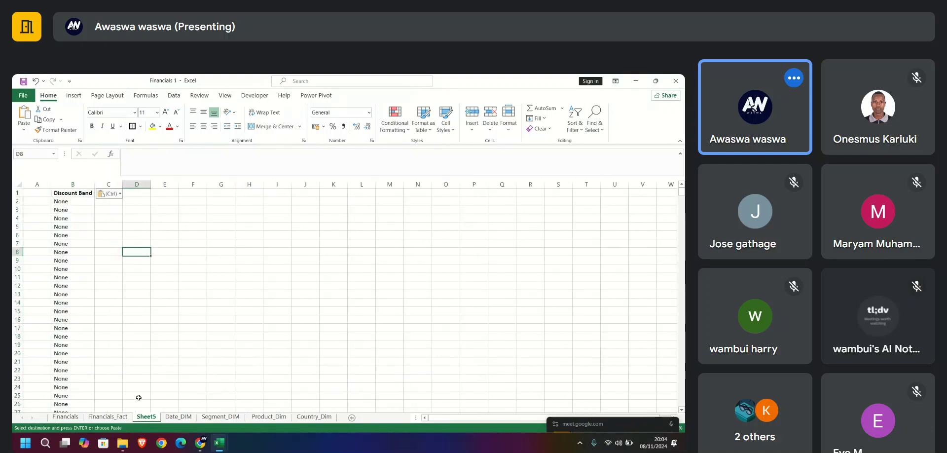
Check the Discount Band header in Financials_Fact against the pasted header in B1 of the new sheet
click(122, 417)
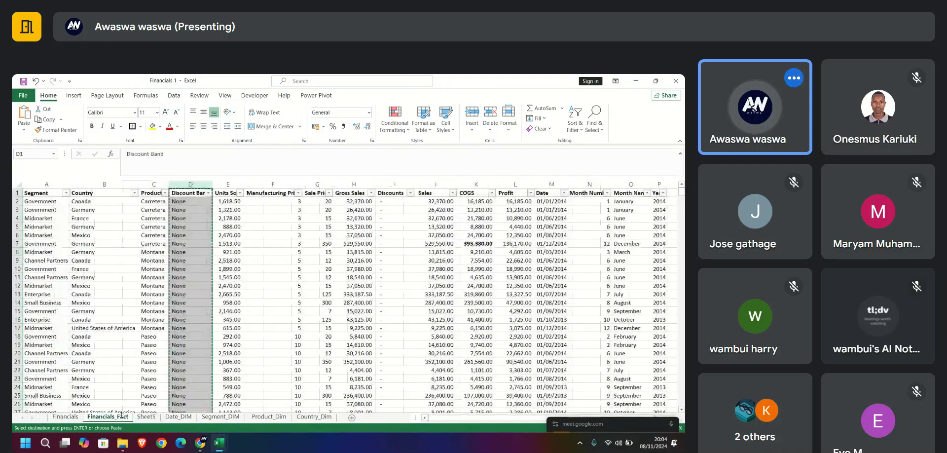
click(192, 194)
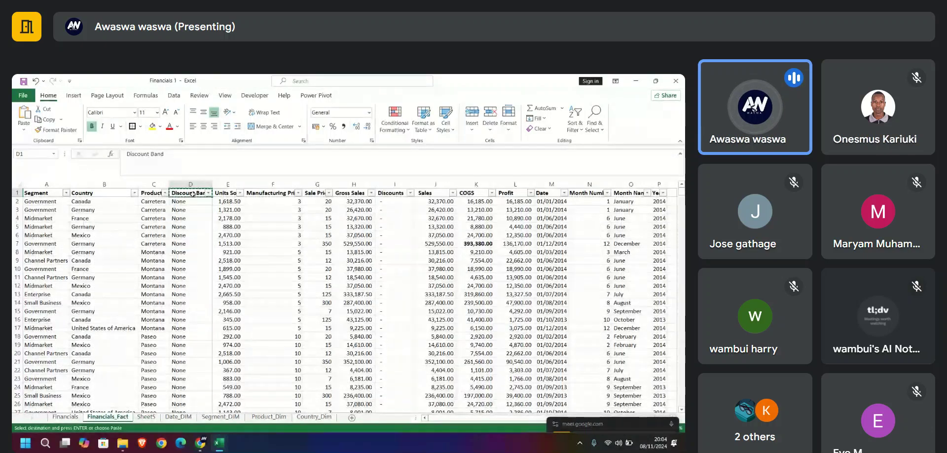
click(146, 417)
click(81, 194)
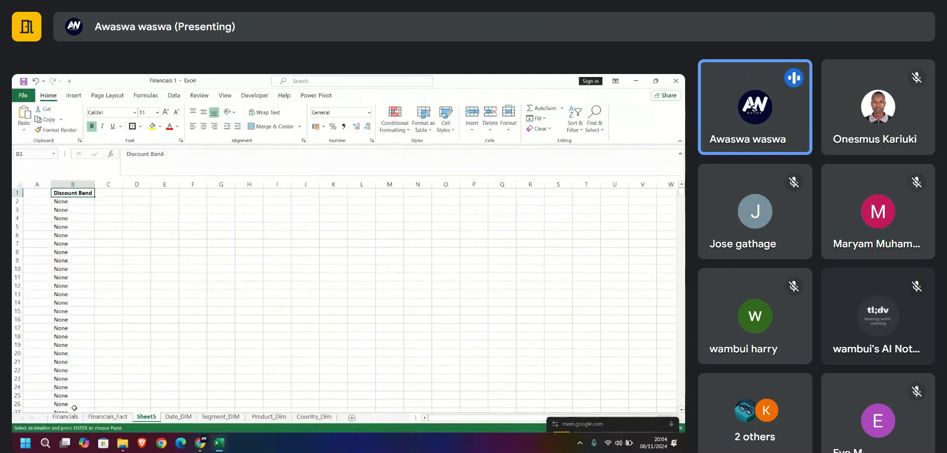
Rename the new discount band sheet as "Discount Band _DIM"
double_click(146, 417)
key(ctrl+v)
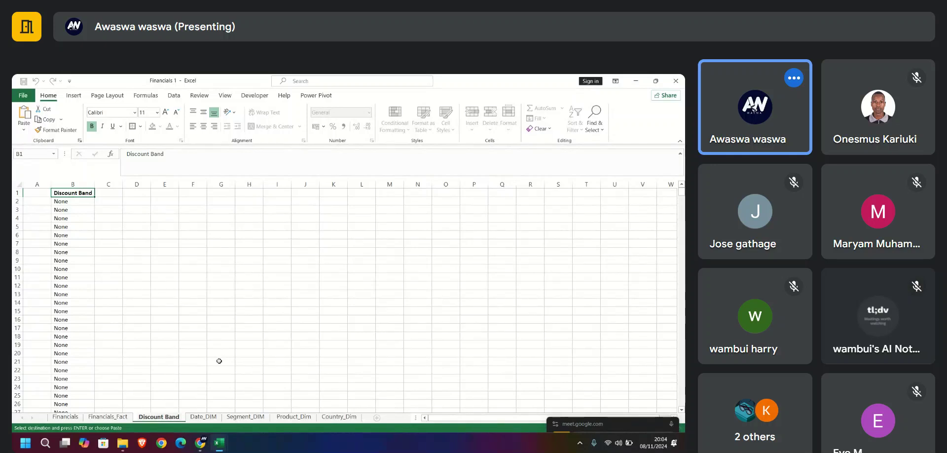
text(_)
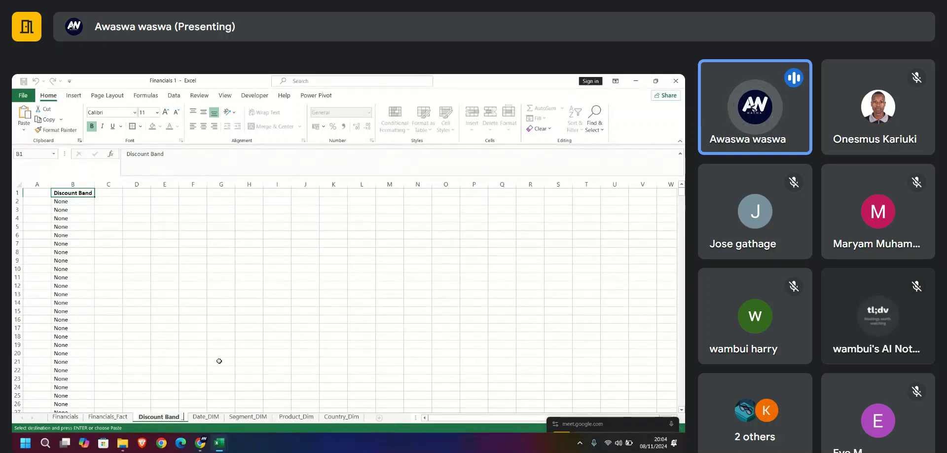
text(DIM)
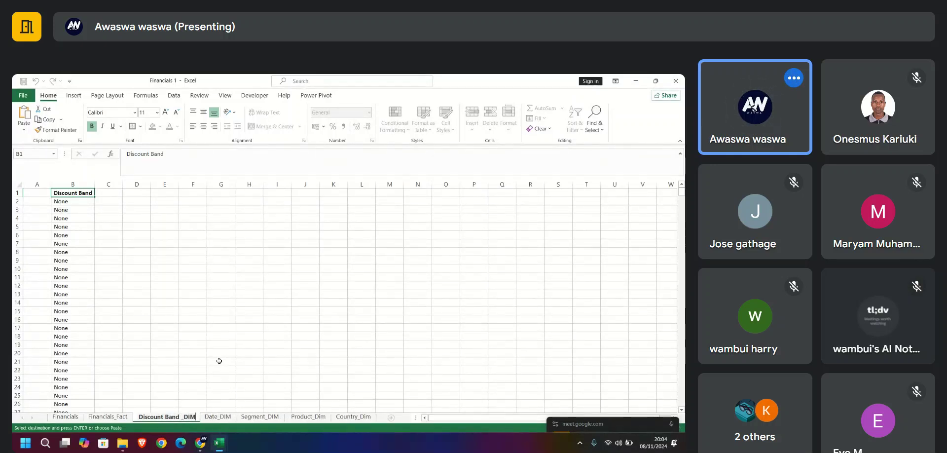
click(219, 361)
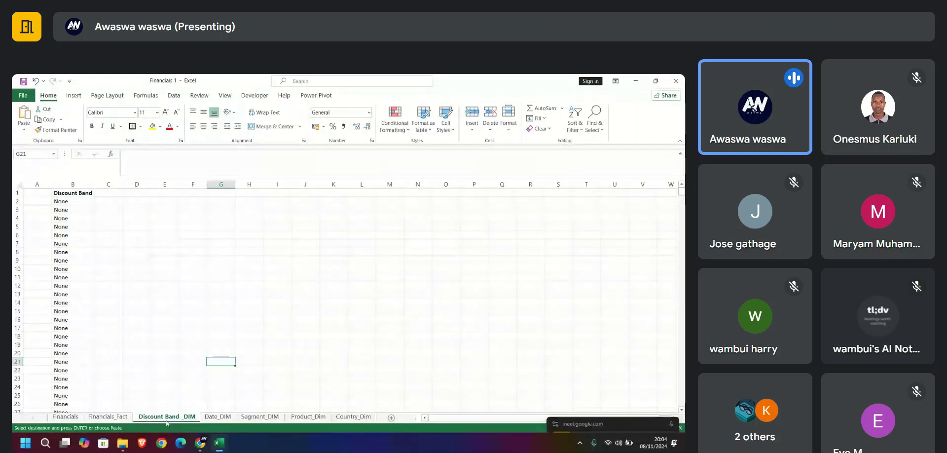
Review the contents of the Financials, Financials_Fact and dimension sheets, ending on Country_Dim
click(74, 418)
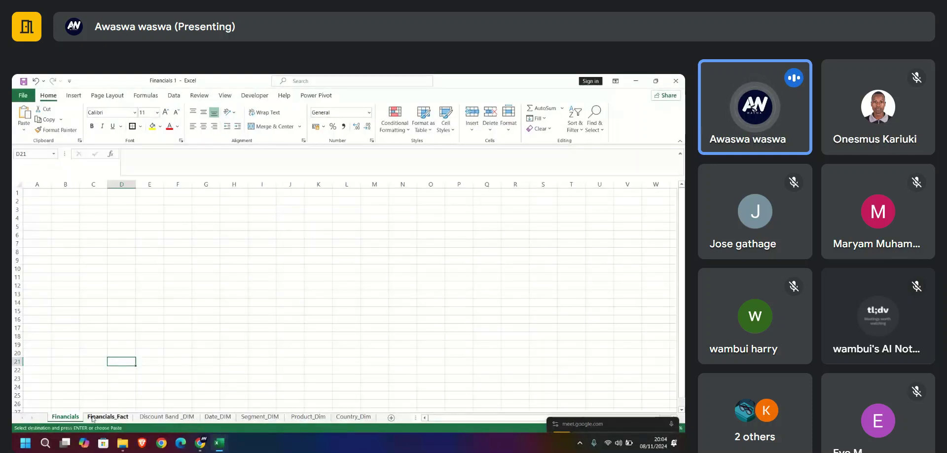
click(93, 418)
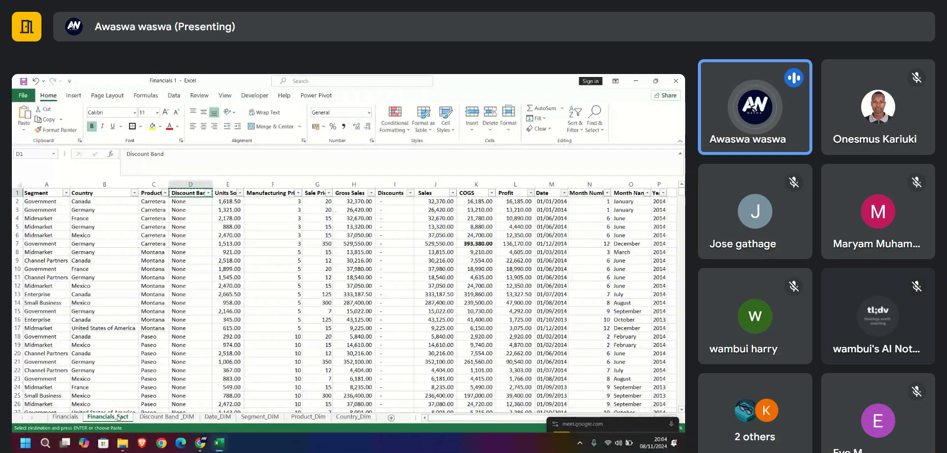
click(217, 417)
click(258, 417)
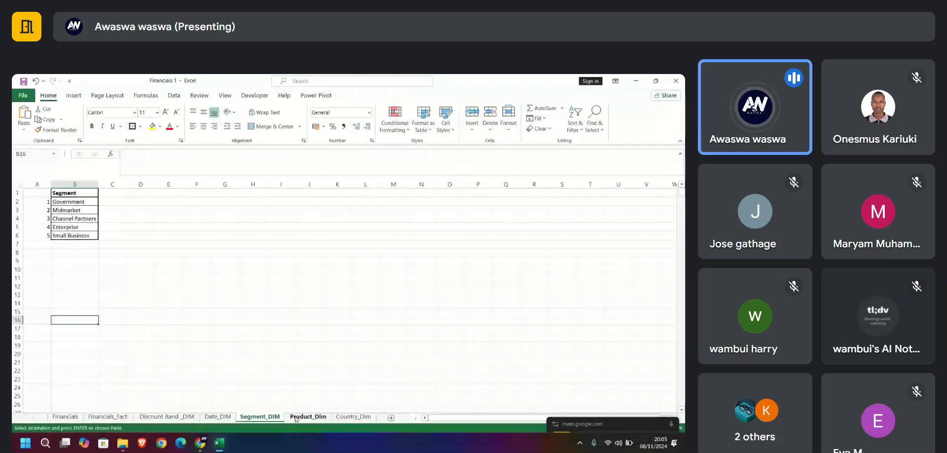
click(352, 417)
click(146, 418)
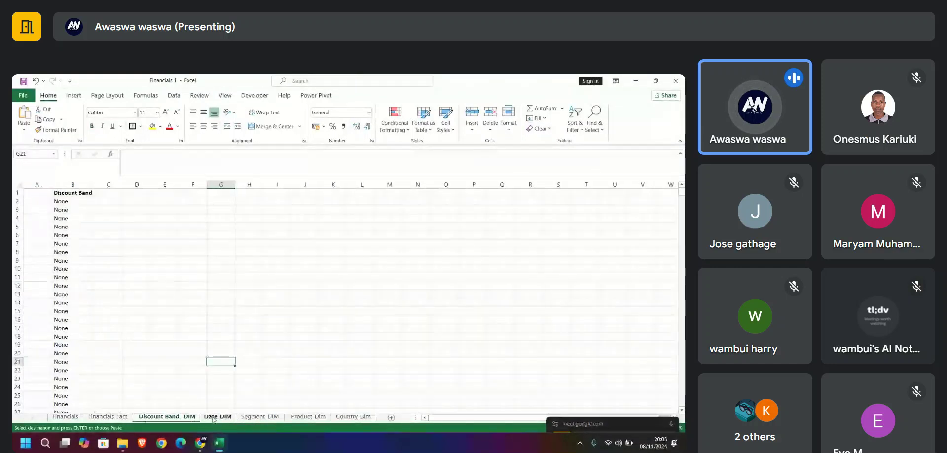
click(218, 417)
click(260, 417)
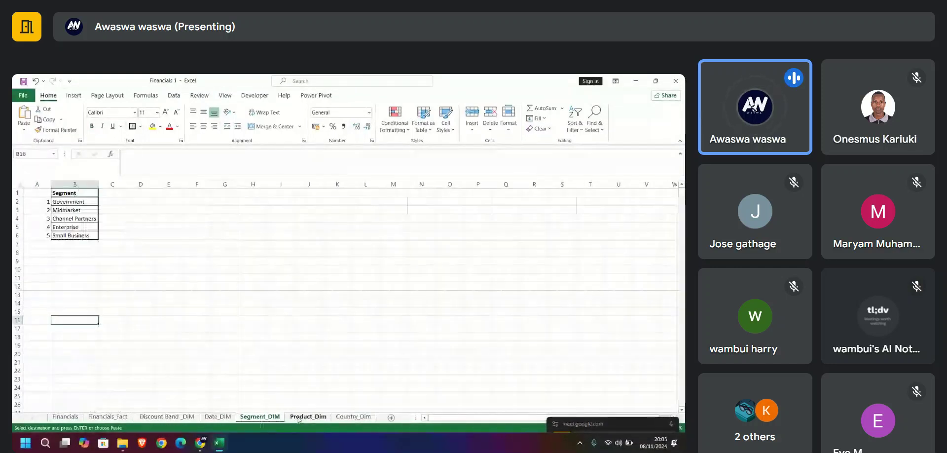
click(353, 418)
click(222, 417)
click(344, 417)
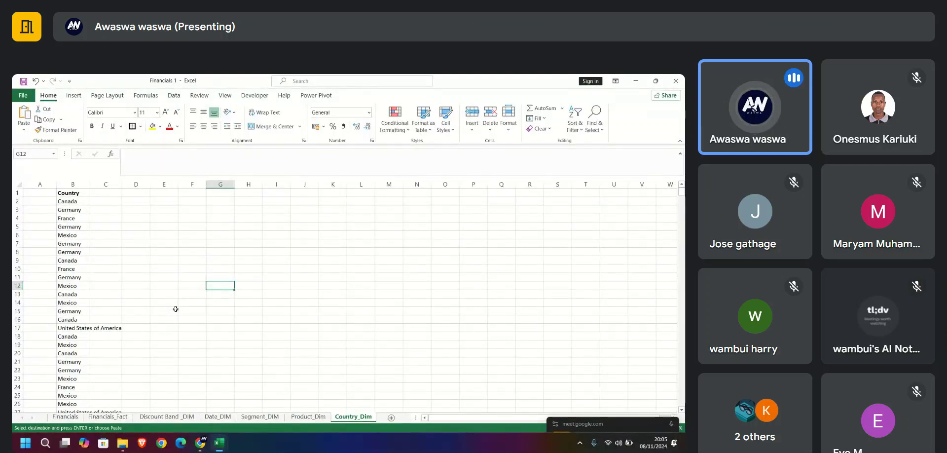
Remove the duplicate values from the Discount Band column in the Discount Band _DIM sheet, treating the first row as a header
click(174, 95)
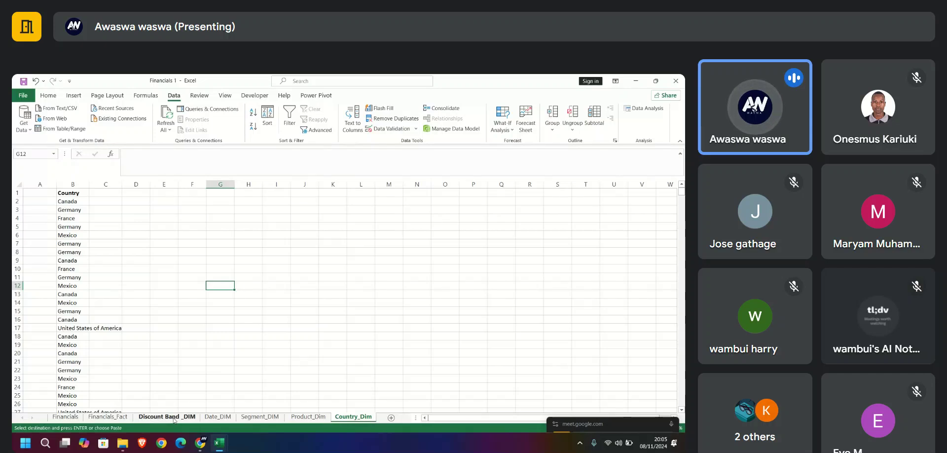
click(101, 417)
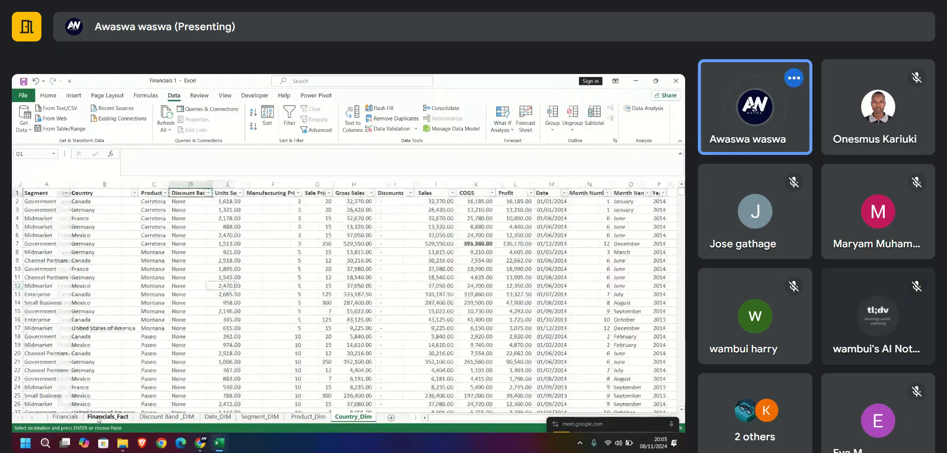
click(167, 417)
click(73, 184)
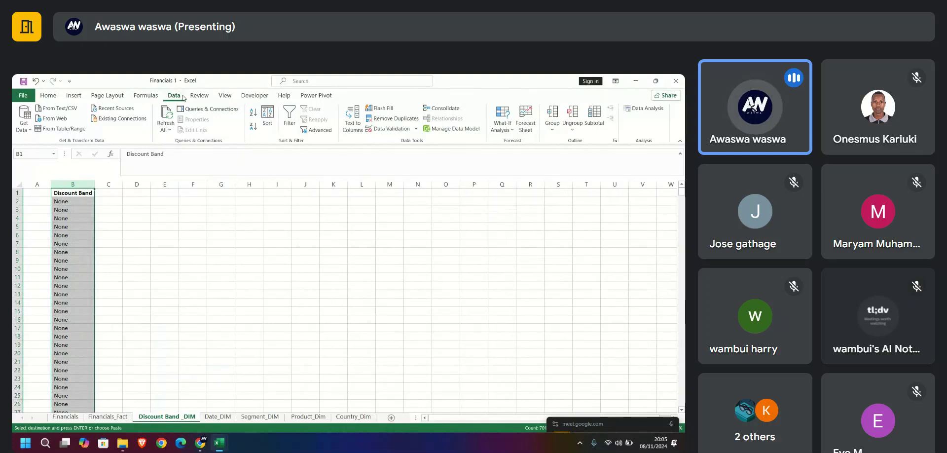
click(392, 118)
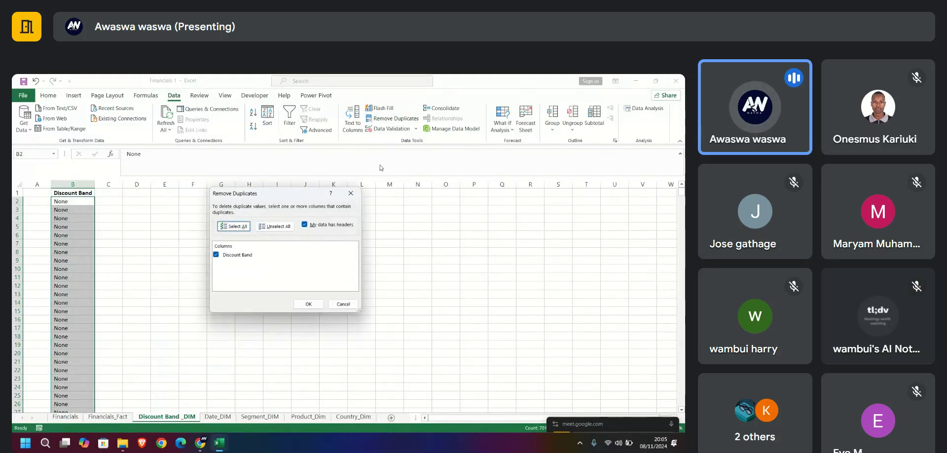
click(304, 304)
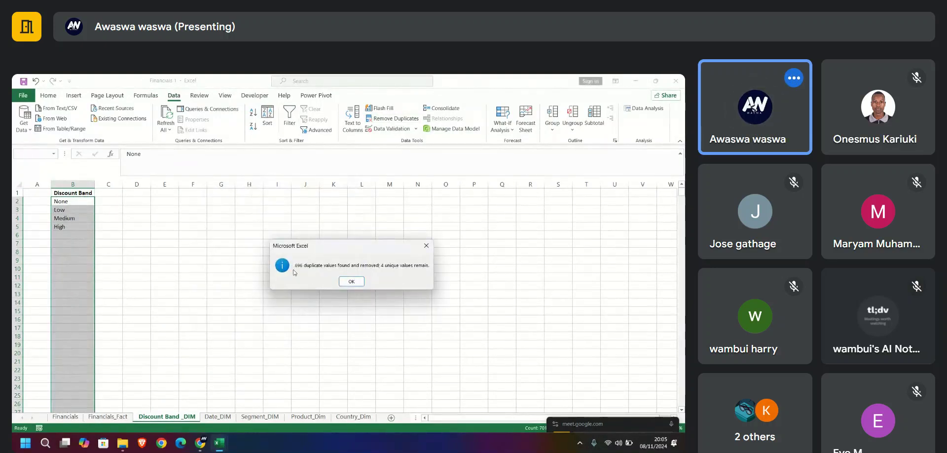
click(351, 282)
click(155, 228)
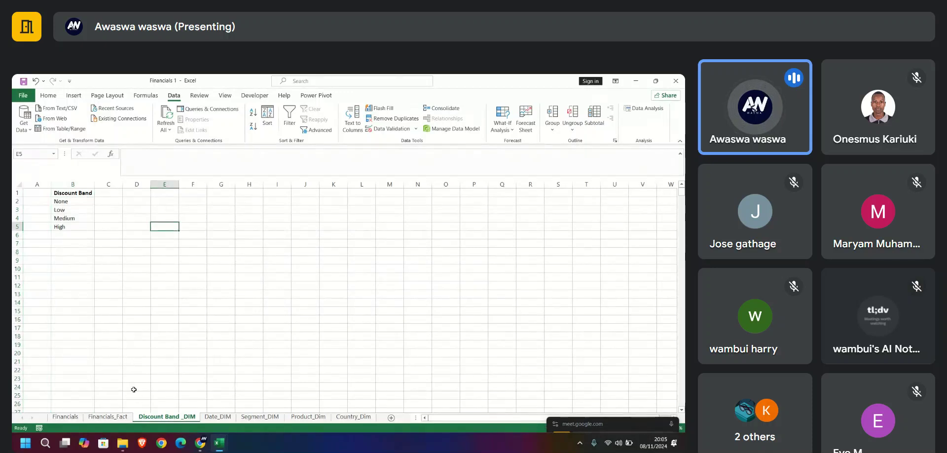
Remove the duplicate values from the Country column in Country_Dim and autofit the width of column B
click(213, 413)
click(262, 415)
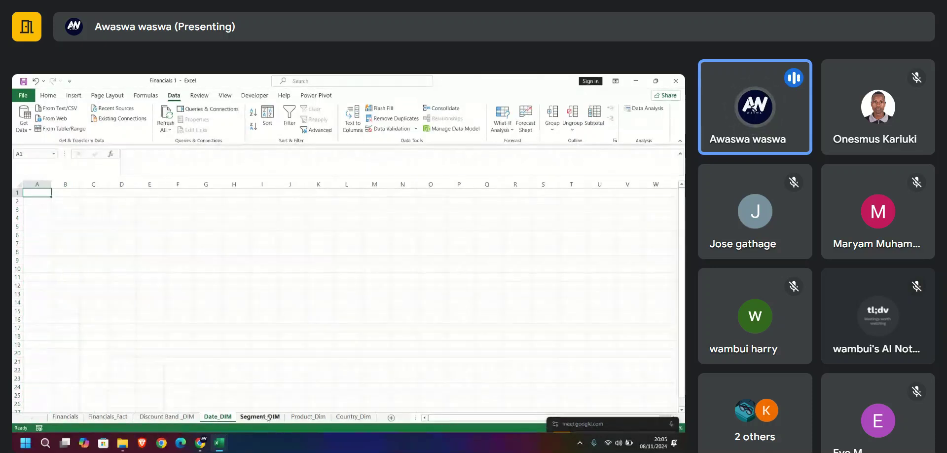
click(305, 416)
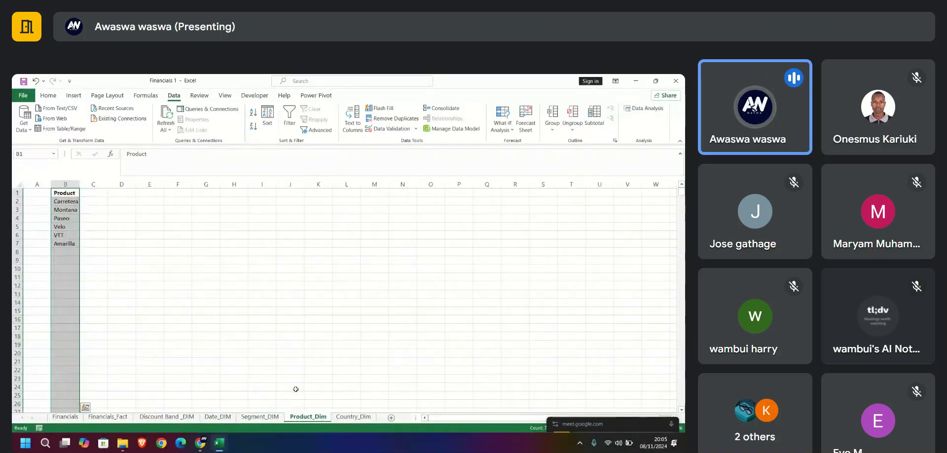
click(347, 416)
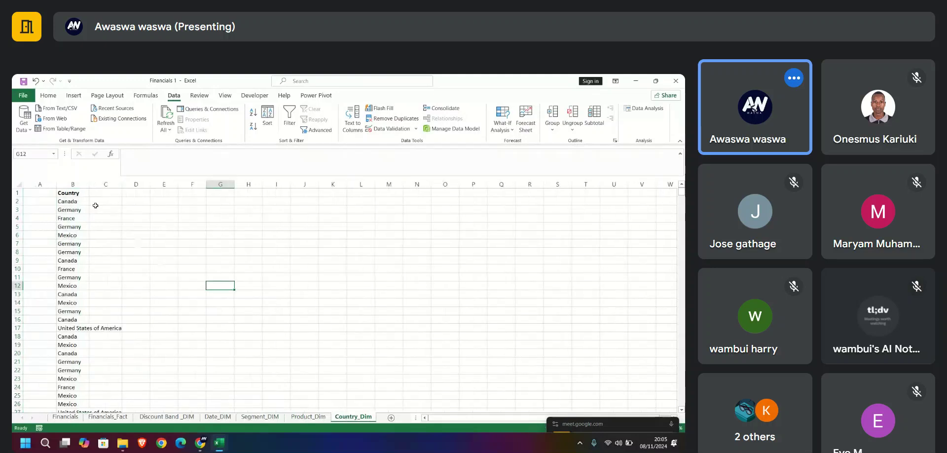
click(76, 187)
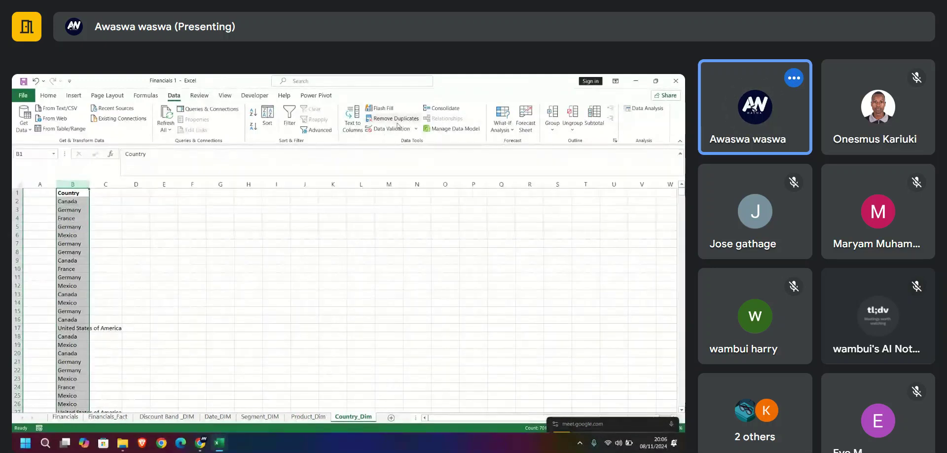
click(394, 119)
click(307, 303)
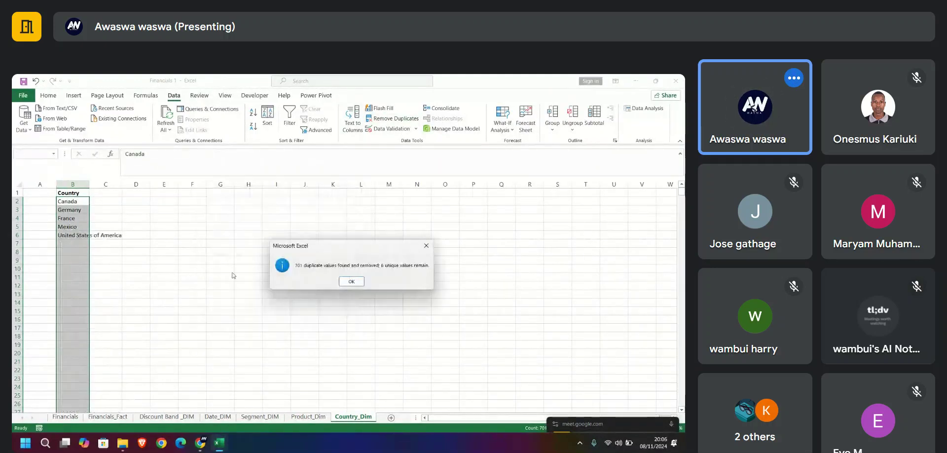
click(351, 281)
click(192, 268)
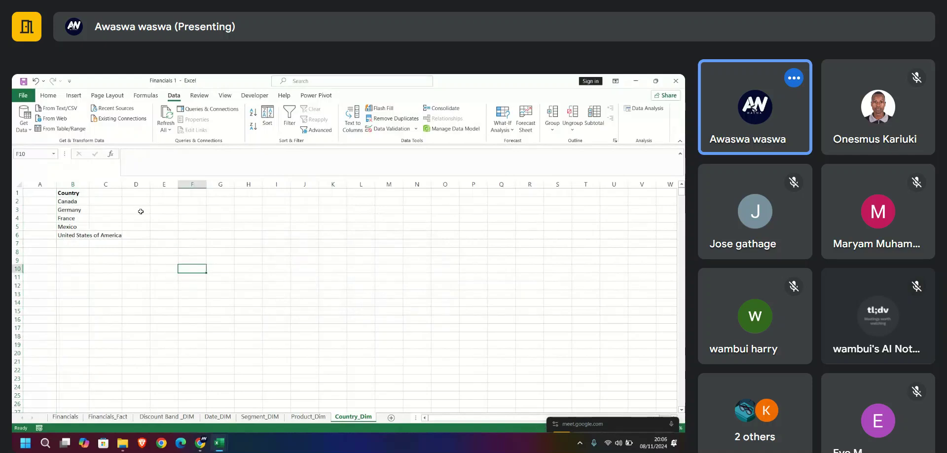
double_click(87, 184)
Go through the entries of the Country column in Country_Dim and the Product column in Product_Dim
click(80, 201)
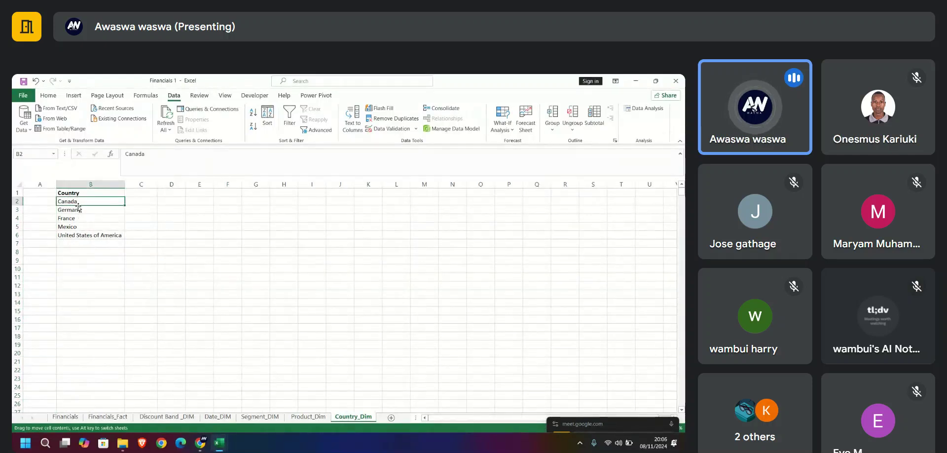
click(79, 218)
click(79, 228)
click(79, 234)
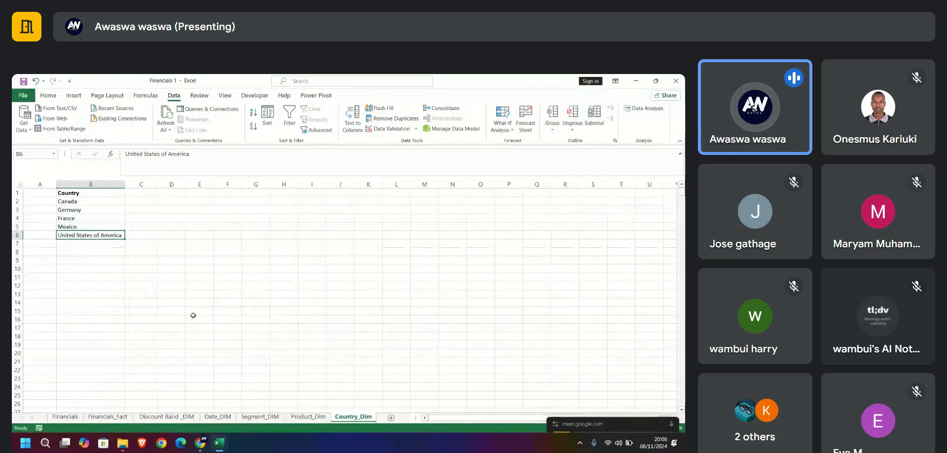
click(308, 416)
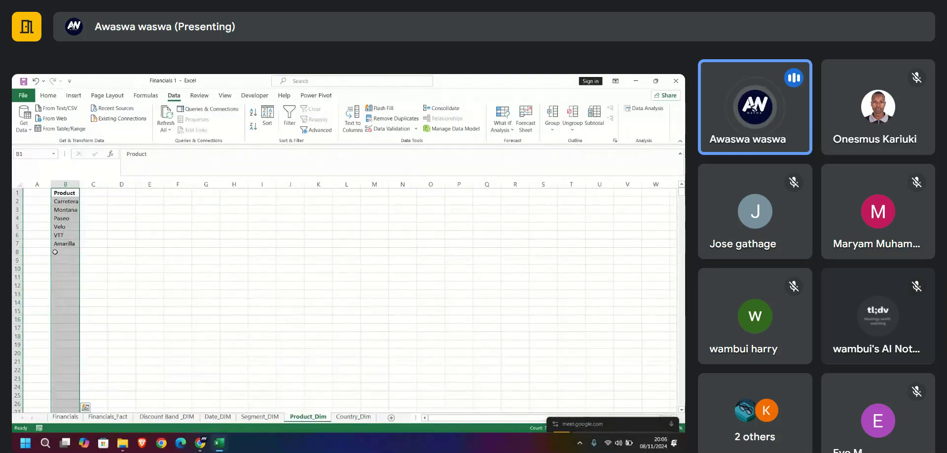
mouse_move(64, 202)
mouse_down()
mouse_move(67, 234)
mouse_move(66, 218)
mouse_up()
click(65, 202)
click(63, 209)
click(63, 218)
click(64, 226)
click(65, 234)
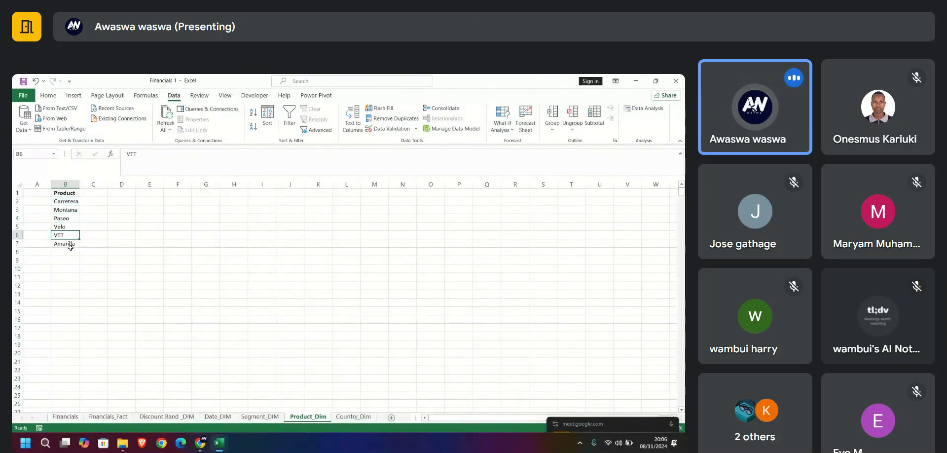
drag(70, 249, 72, 246)
Go through the entries listed in Segment_DIM and Discount Band _DIM, glancing at Date_DIM in between
click(260, 416)
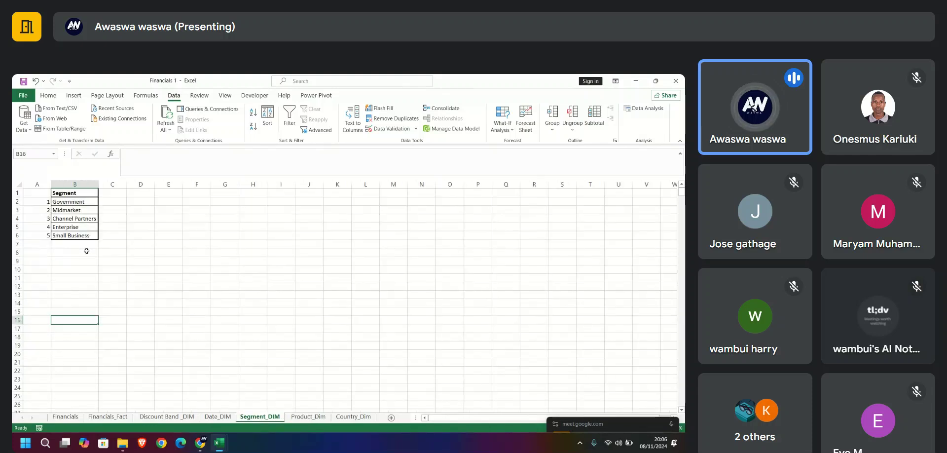
click(66, 202)
click(67, 209)
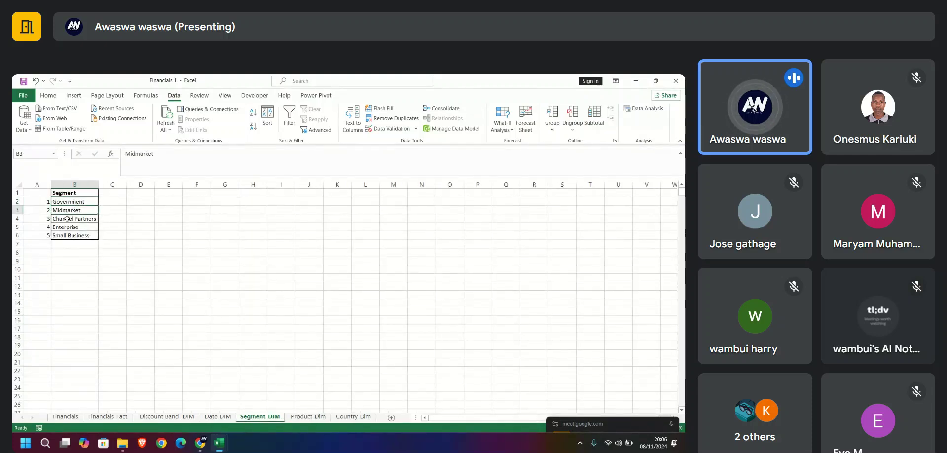
click(67, 218)
click(218, 417)
click(169, 417)
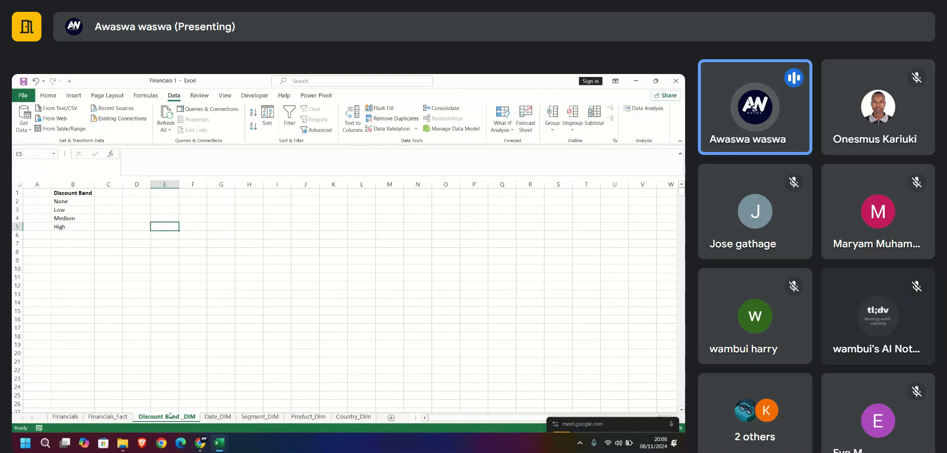
click(67, 203)
click(68, 210)
click(71, 218)
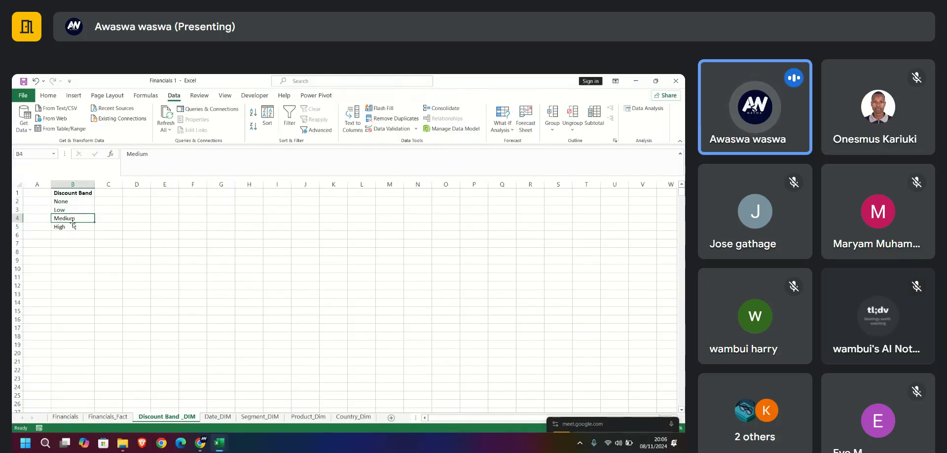
click(72, 228)
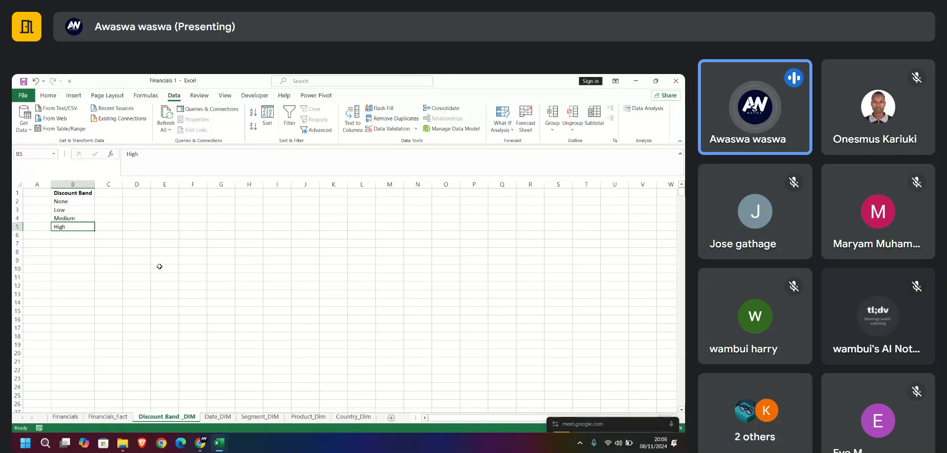
Save the Financials 1 workbook with its fact and dimension sheets
click(23, 82)
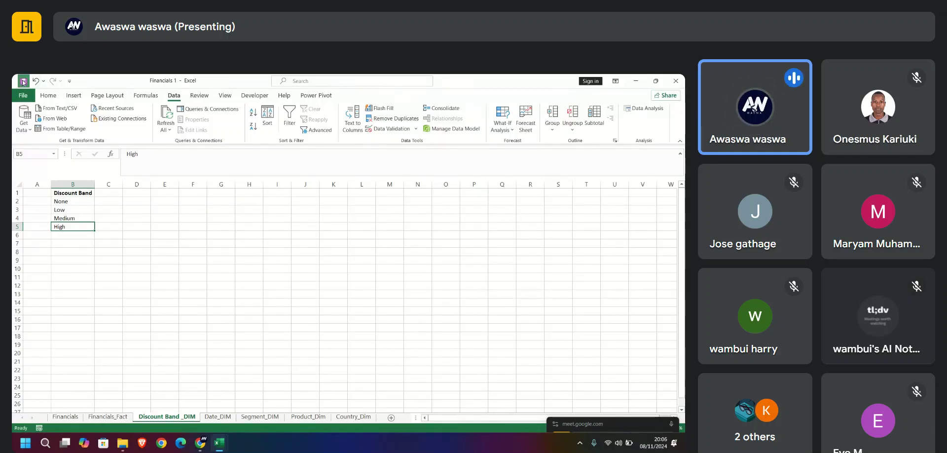
click(122, 442)
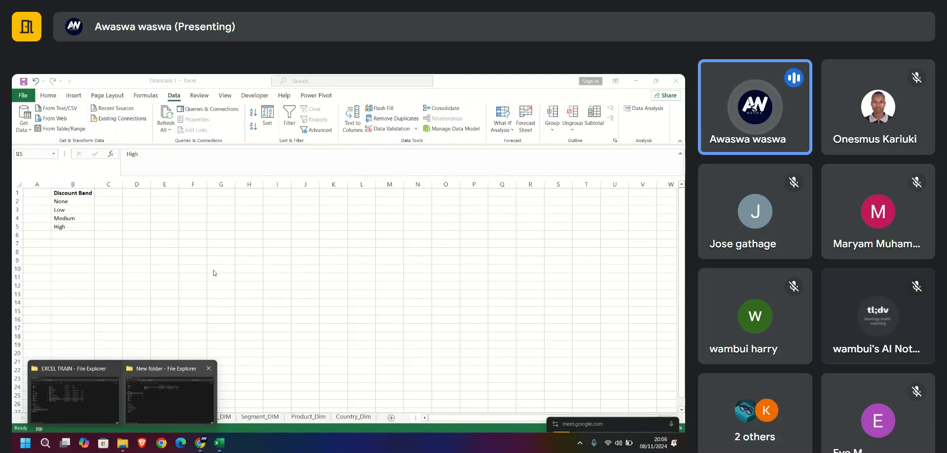
click(186, 274)
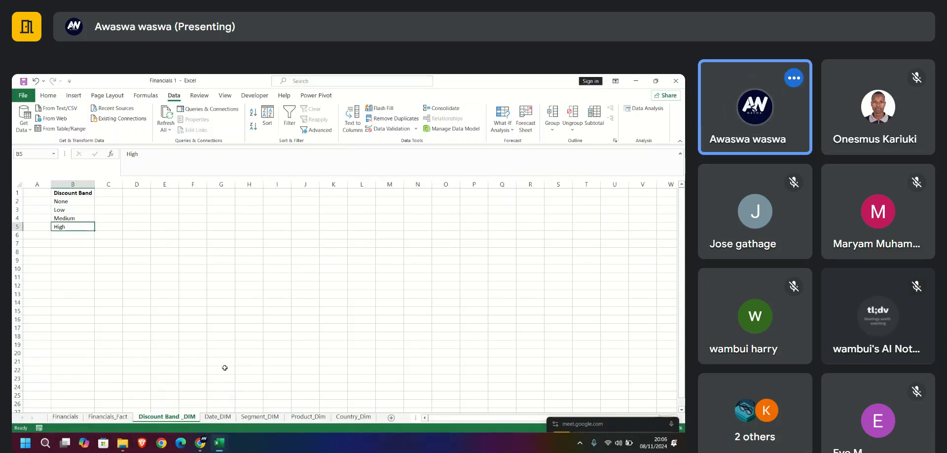
Switch to the File Explorer window holding the Financials files and create a subfolder there with the default name
click(123, 443)
mouse_move(152, 408)
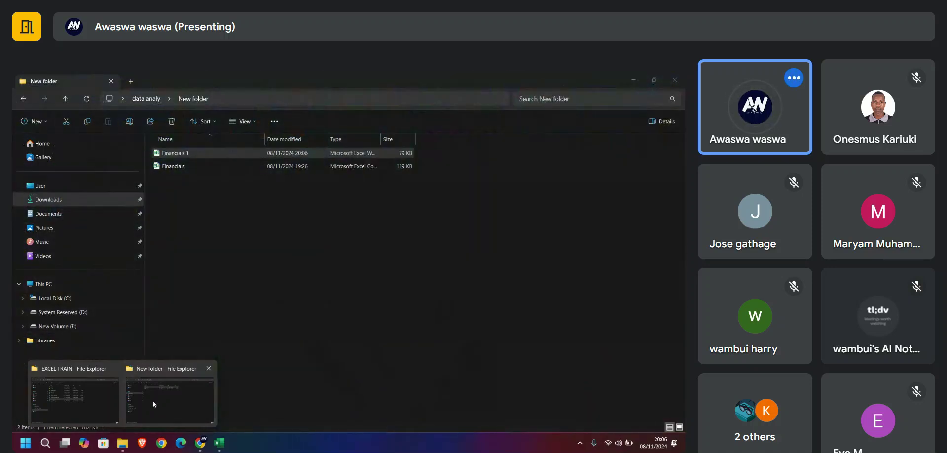
click(152, 400)
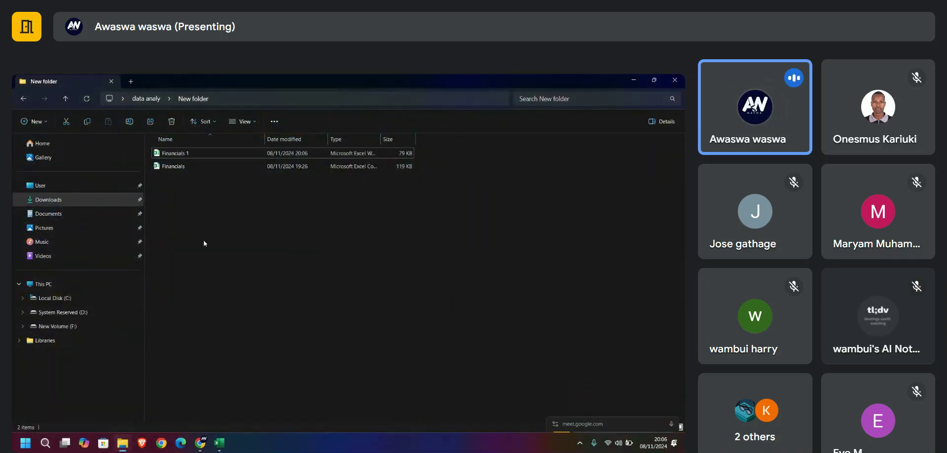
right_click(204, 242)
mouse_move(242, 311)
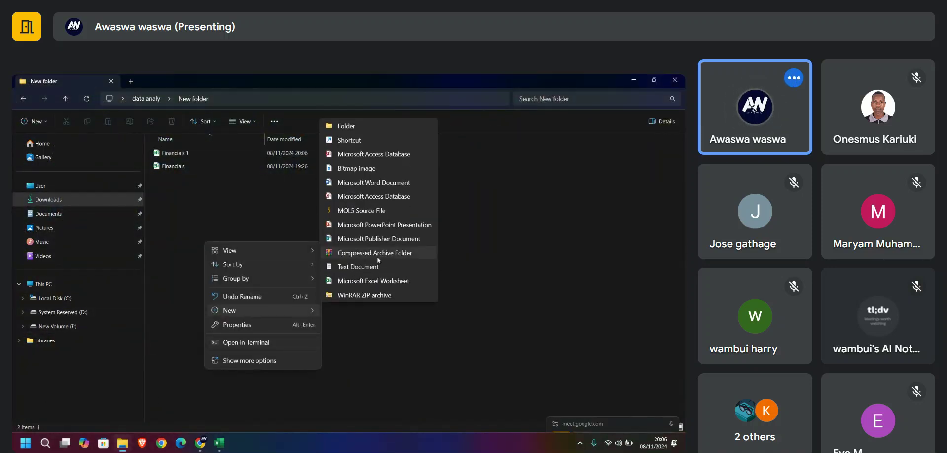
click(352, 126)
click(234, 246)
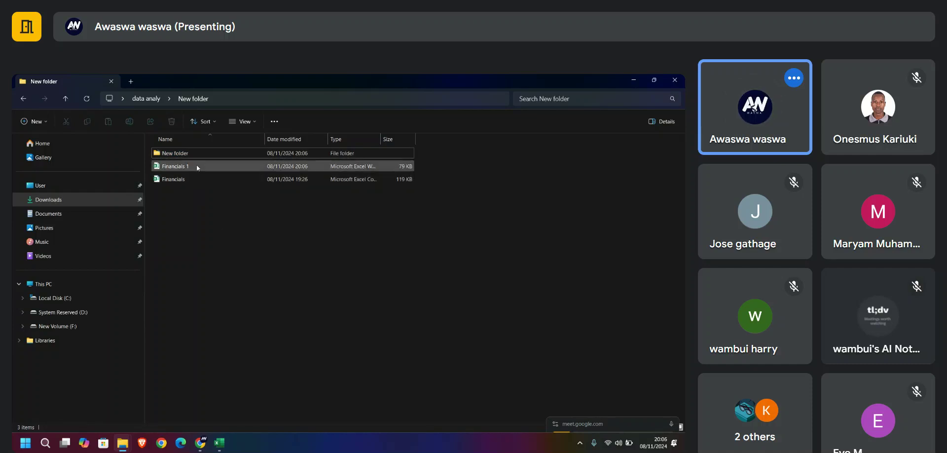
Move the Financials 1 workbook into the new subfolder, closing it in Excel so that it can be moved
mouse_move(196, 165)
mouse_down()
mouse_move(219, 166)
mouse_move(182, 167)
mouse_move(183, 157)
mouse_up()
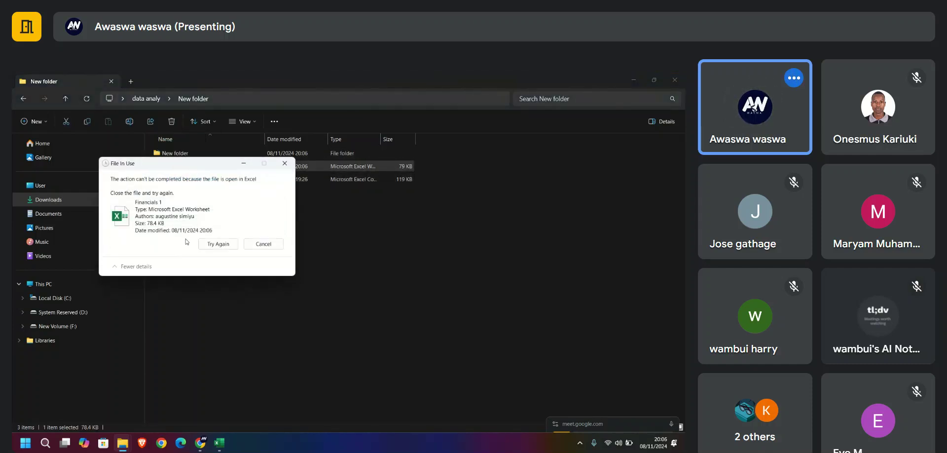
mouse_move(219, 443)
click(353, 368)
click(221, 246)
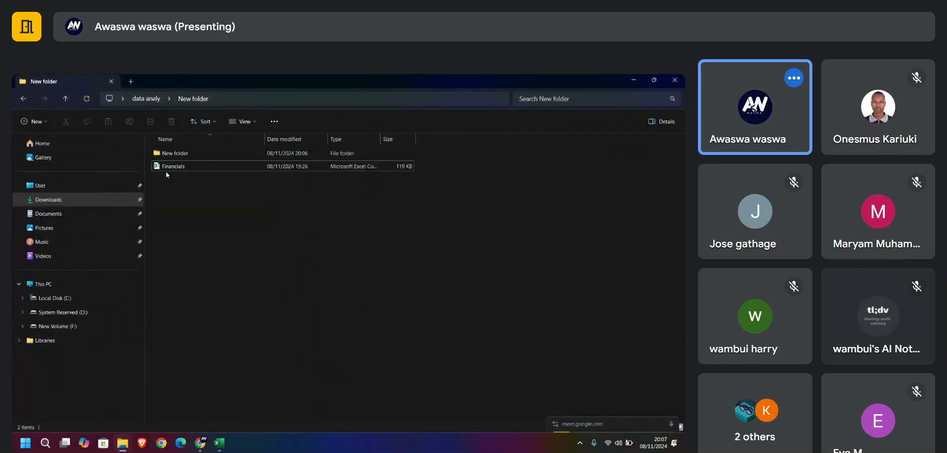
Move the Financials 1 workbook out of the subfolder, back into its parent folder
double_click(172, 153)
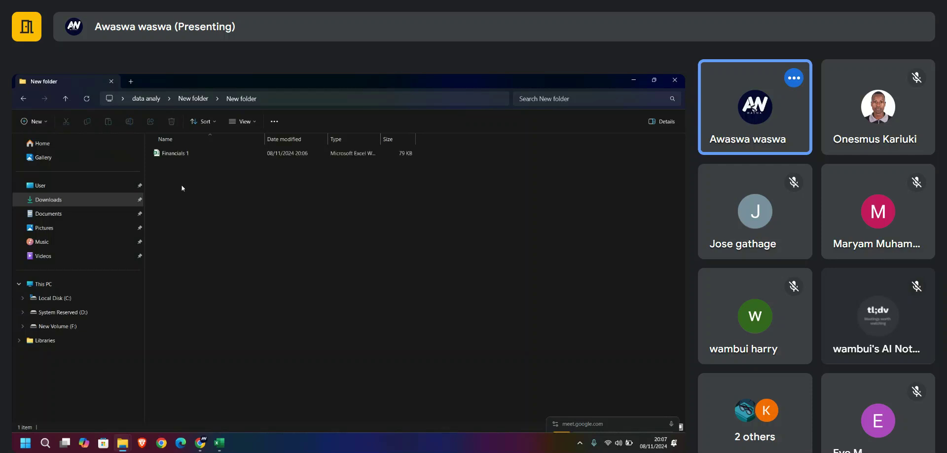
click(182, 154)
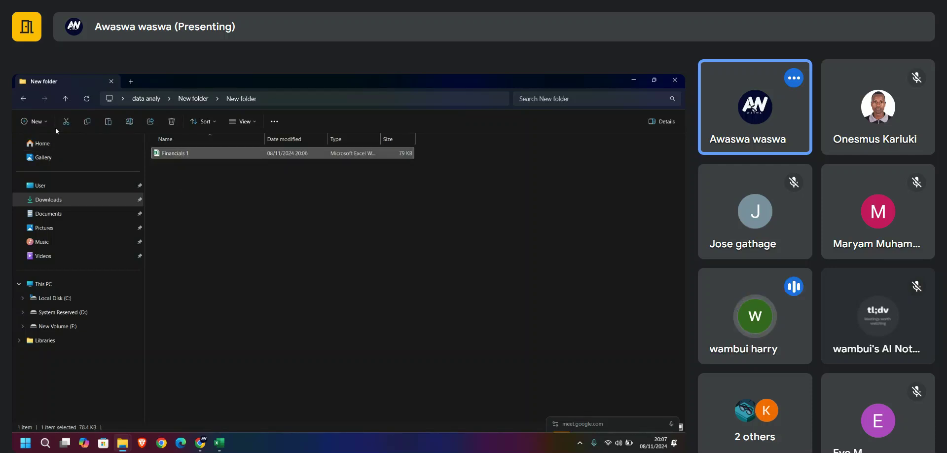
click(23, 98)
key(ctrl+v)
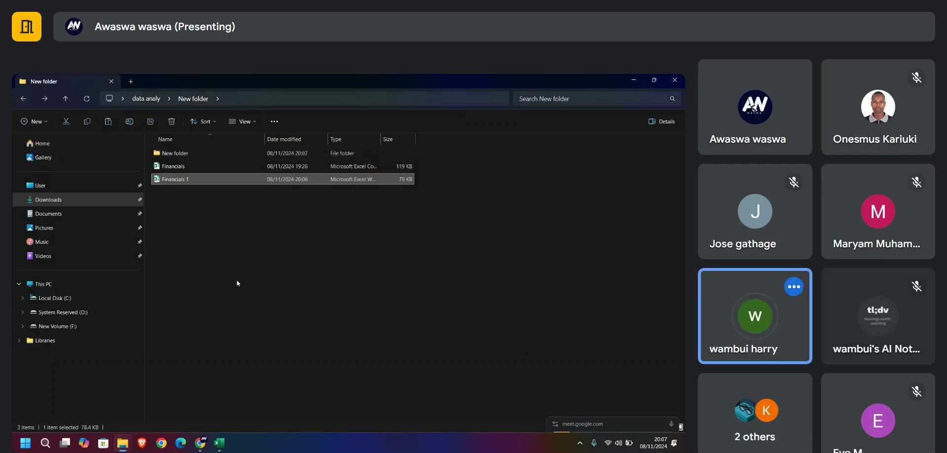
Move the original comma-separated Financials file into the subfolder, leaving the Financials 1 workbook in the parent folder
click(178, 168)
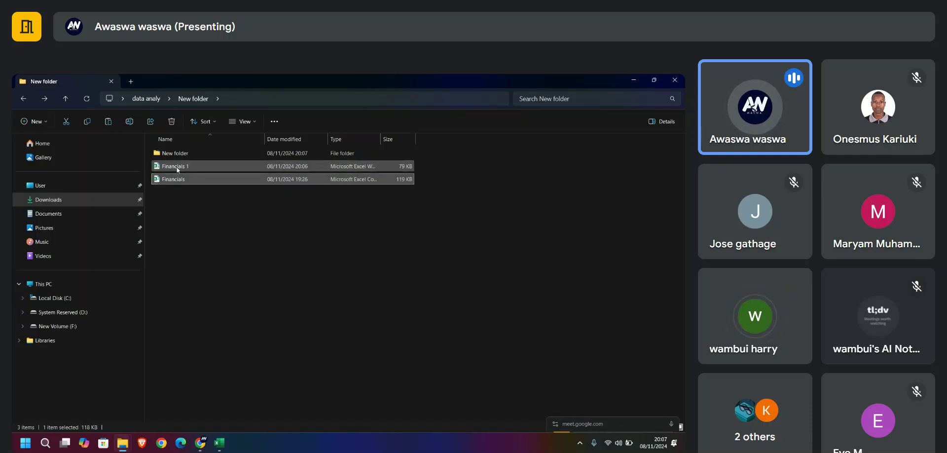
click(217, 202)
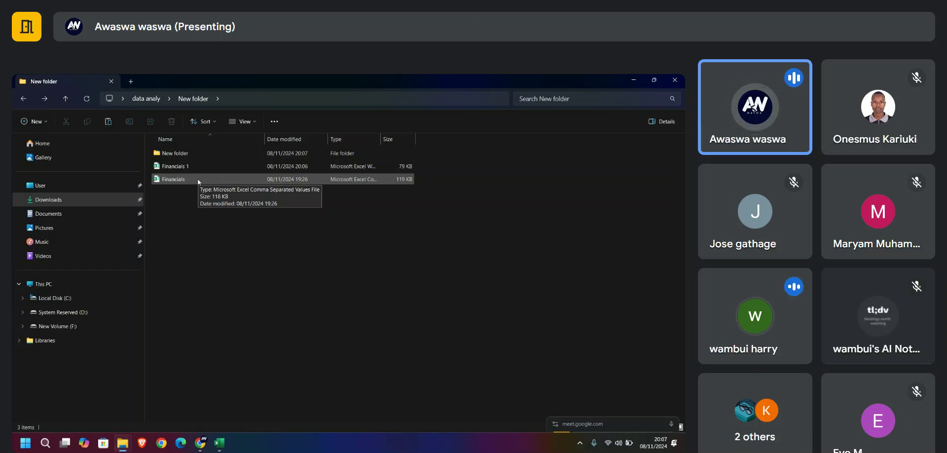
drag(200, 179, 181, 155)
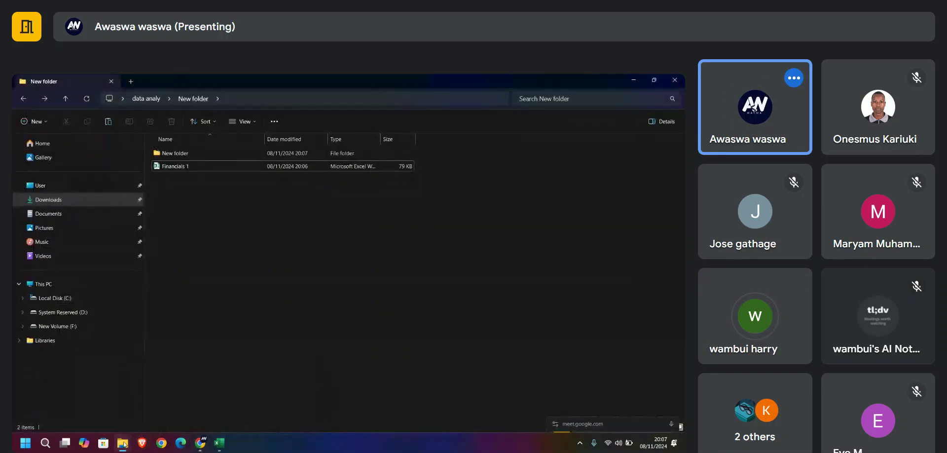
Reopen the Financials 1 workbook in Excel and look over its Financials_Fact, Date_DIM and Discount Band _DIM sheets
double_click(198, 167)
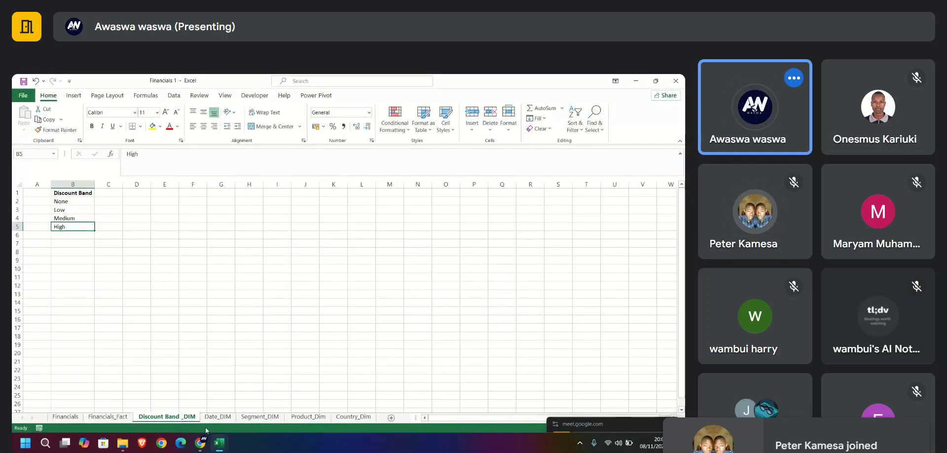
click(107, 417)
click(218, 417)
click(189, 418)
click(120, 418)
click(151, 417)
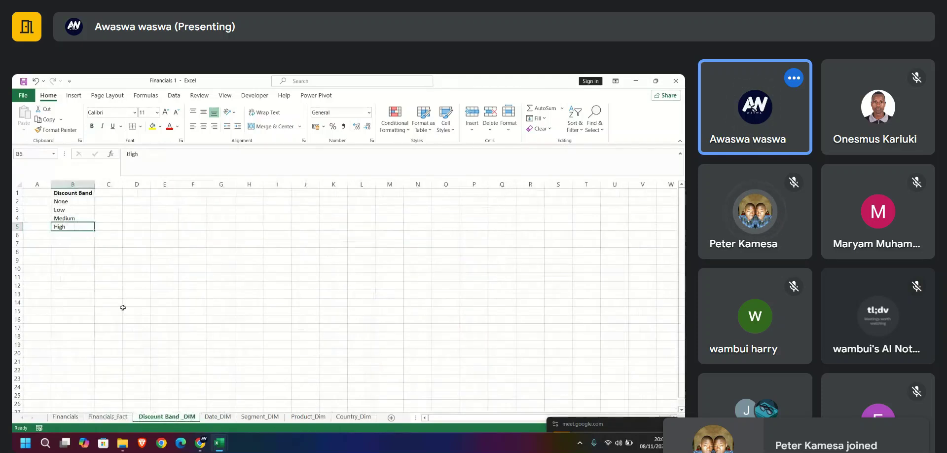
Delete the empty Date_DIM sheet from the workbook
click(221, 418)
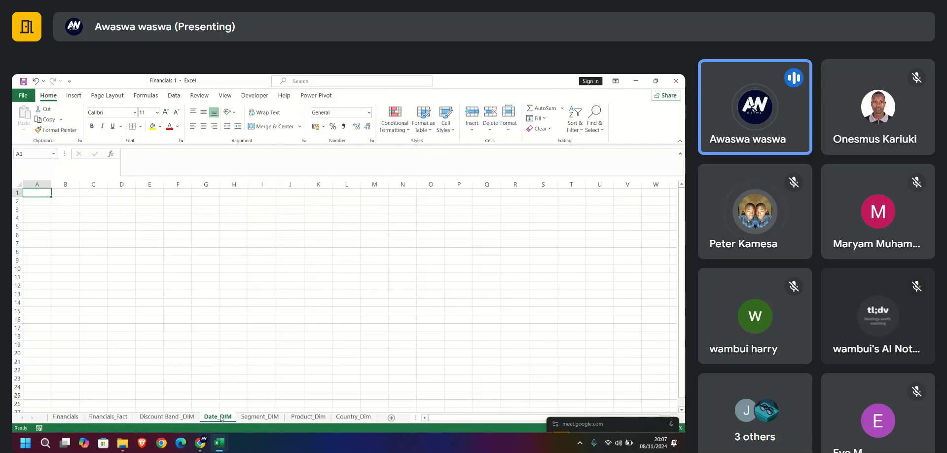
right_click(221, 418)
click(238, 305)
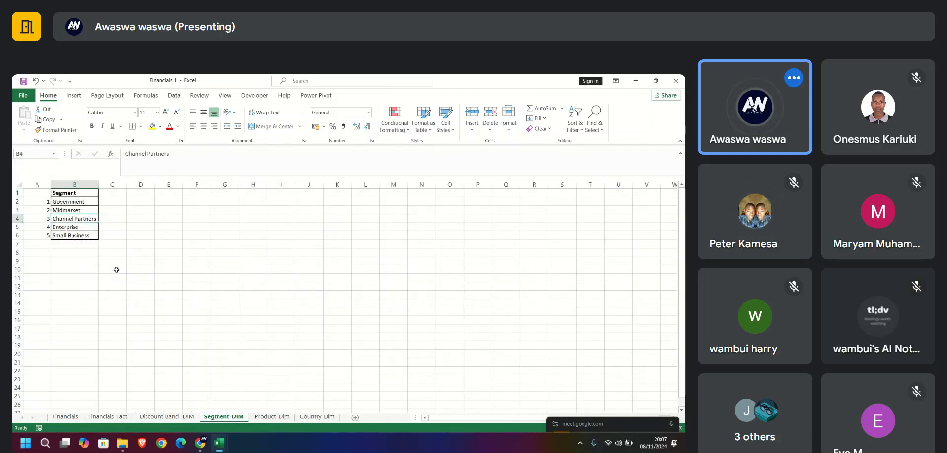
Compare the Financials_Fact data with the lists on the Discount Band _DIM, Segment_DIM, Product_Dim and Country_Dim sheets
click(180, 418)
click(104, 417)
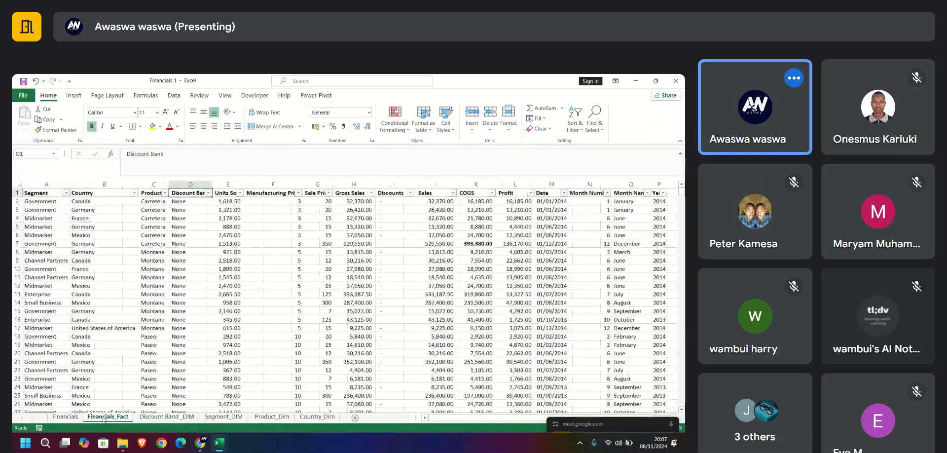
click(223, 417)
click(167, 417)
click(116, 417)
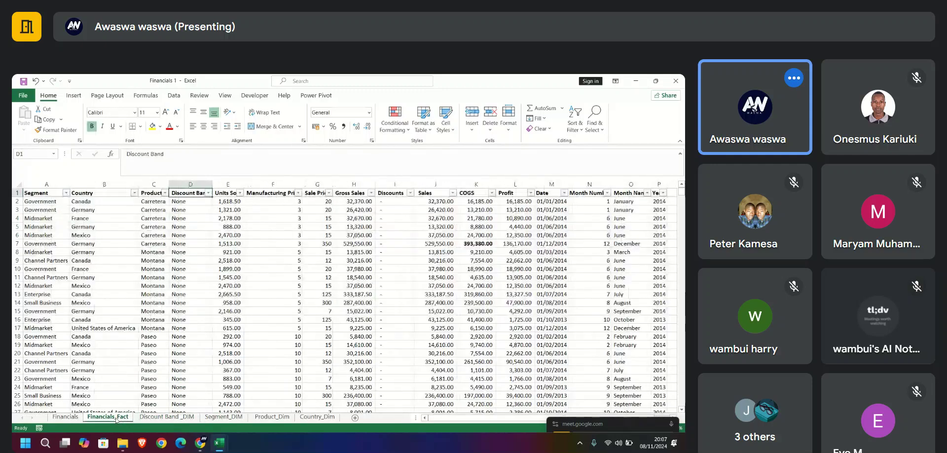
click(167, 417)
click(223, 417)
click(266, 417)
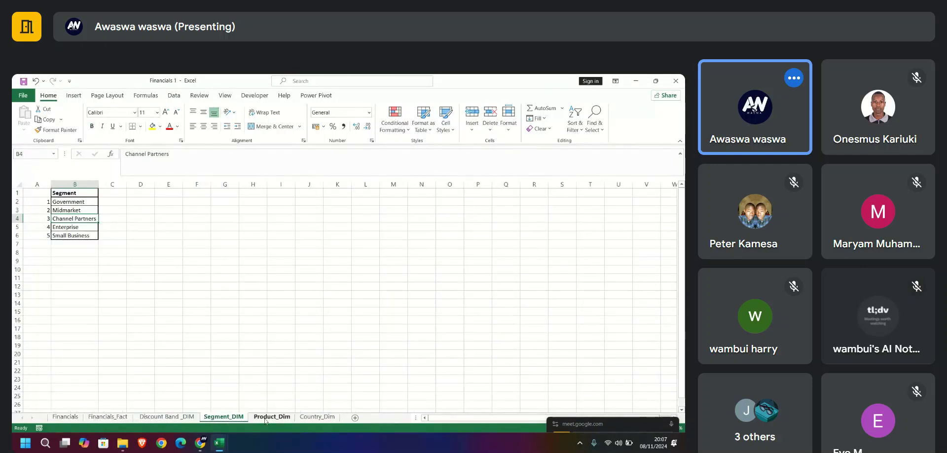
click(305, 418)
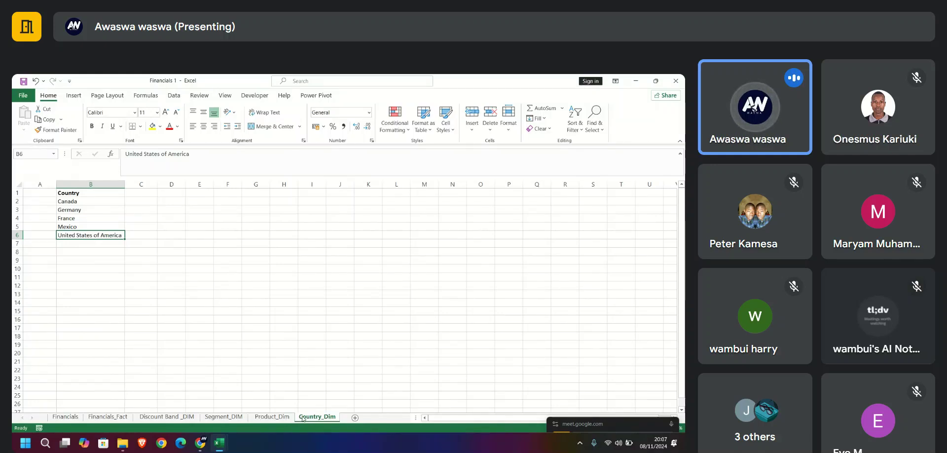
click(181, 419)
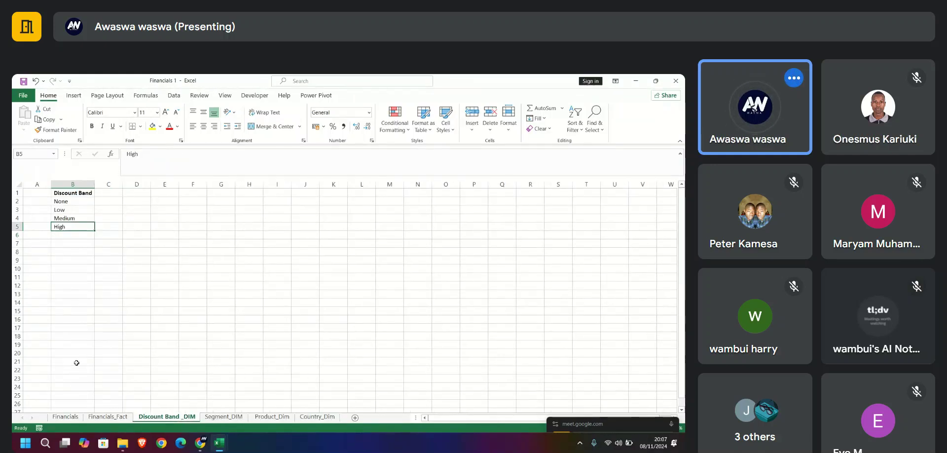
click(107, 417)
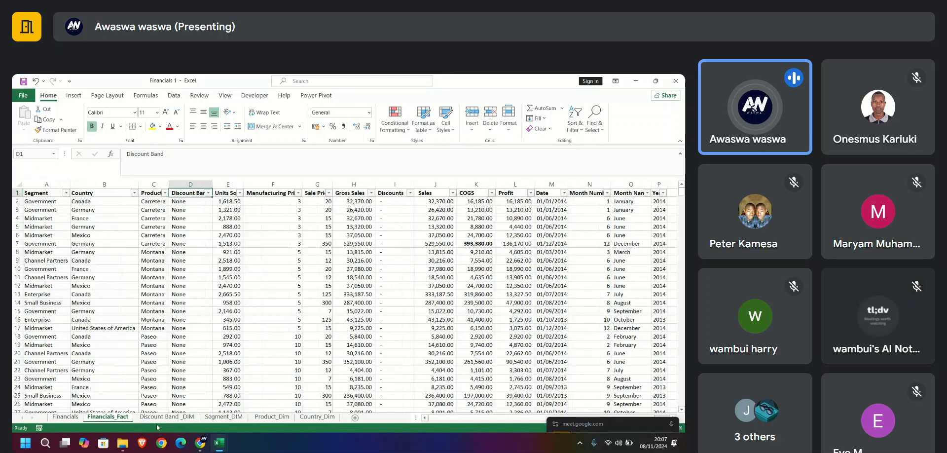
click(226, 418)
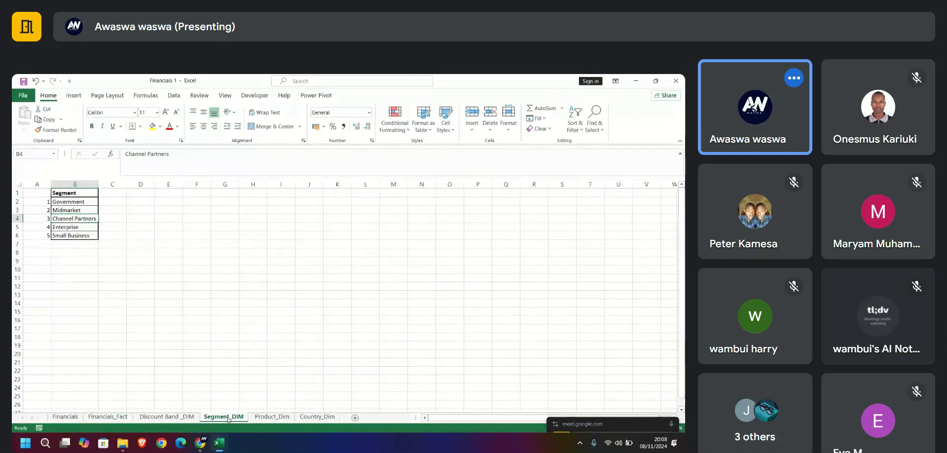
Copy the Discount Band list with its header from B1:B5 of Discount Band _DIM to cell D1 of Segment_DIM
click(166, 416)
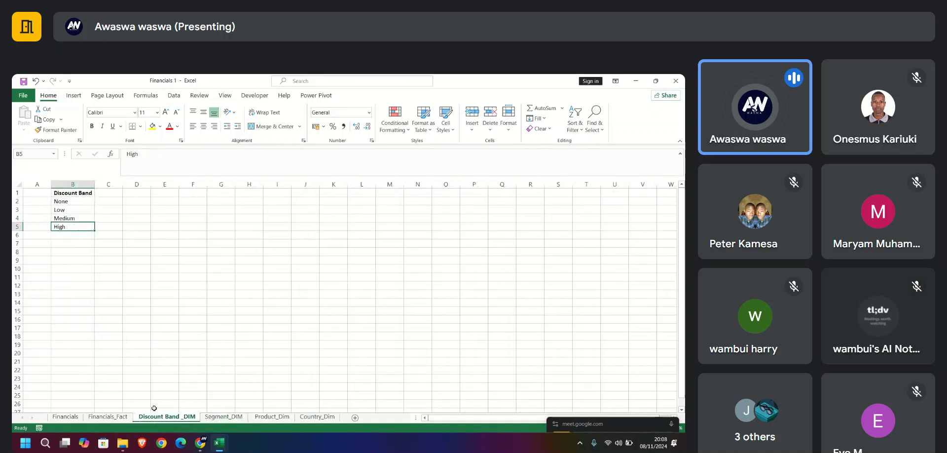
drag(72, 197, 72, 223)
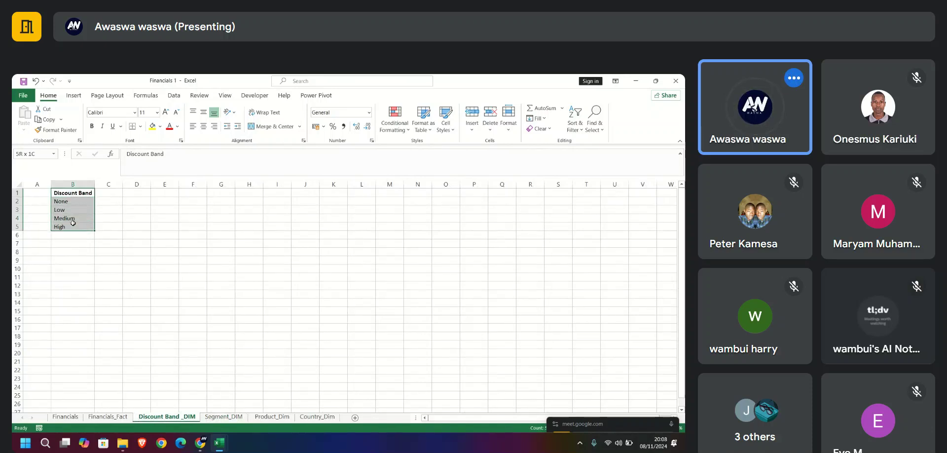
key(ctrl+c)
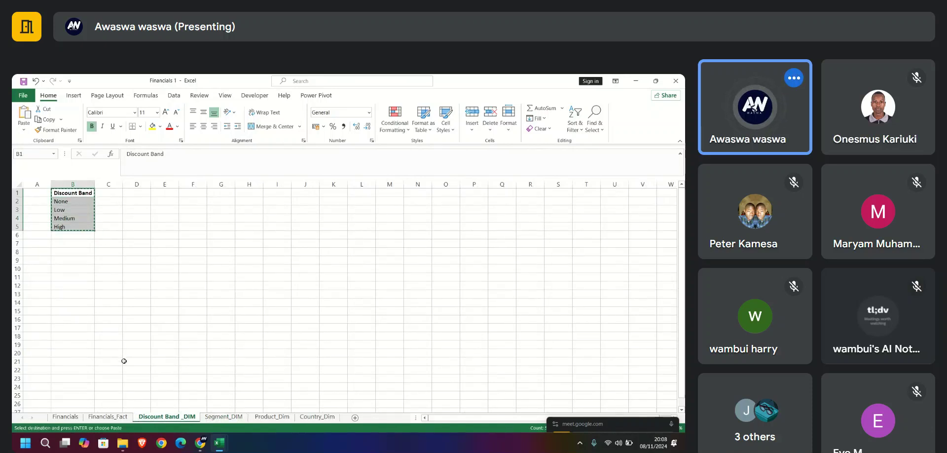
click(224, 417)
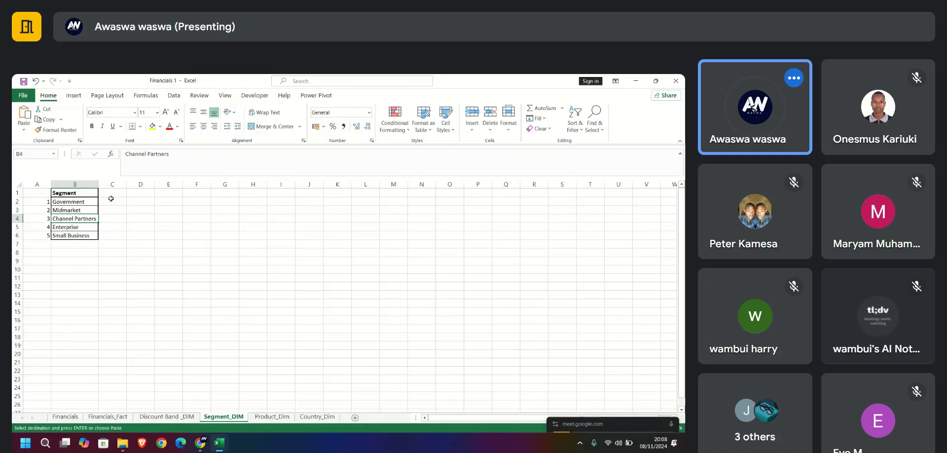
click(142, 193)
key(ctrl+v)
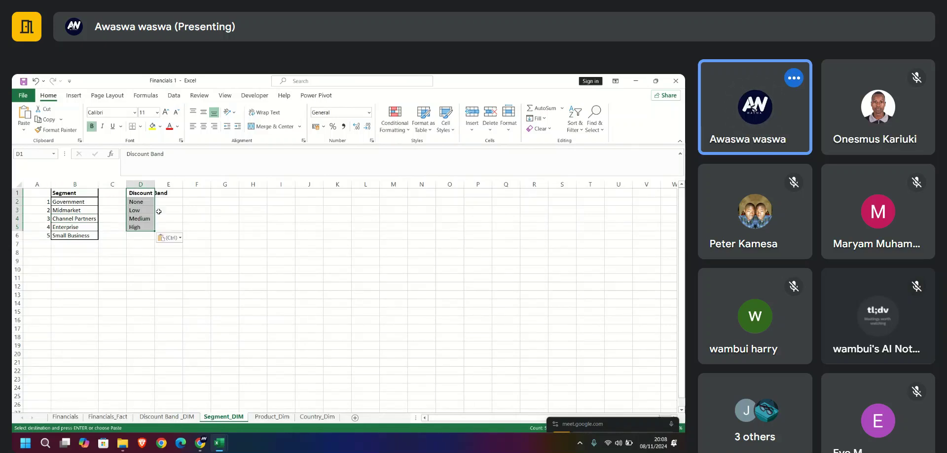
Copy the Product list with its header from B1:B7 of Product_Dim to cell F1 of Segment_DIM
click(261, 417)
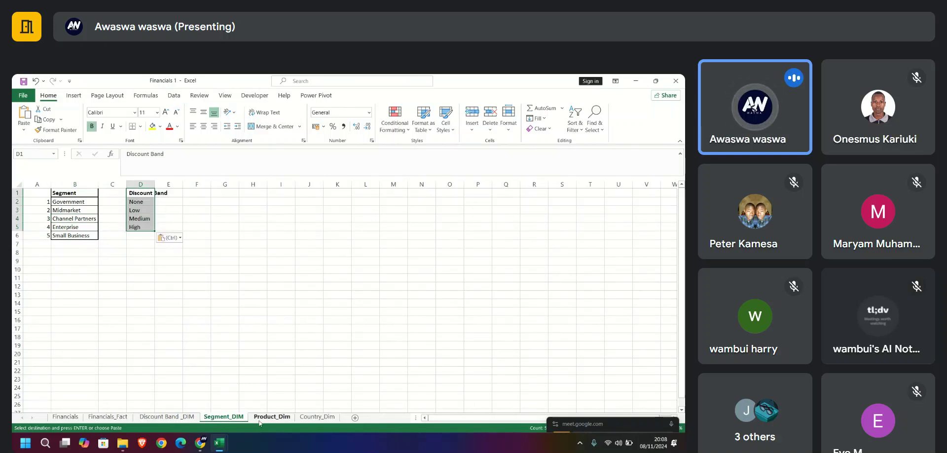
drag(60, 193, 64, 244)
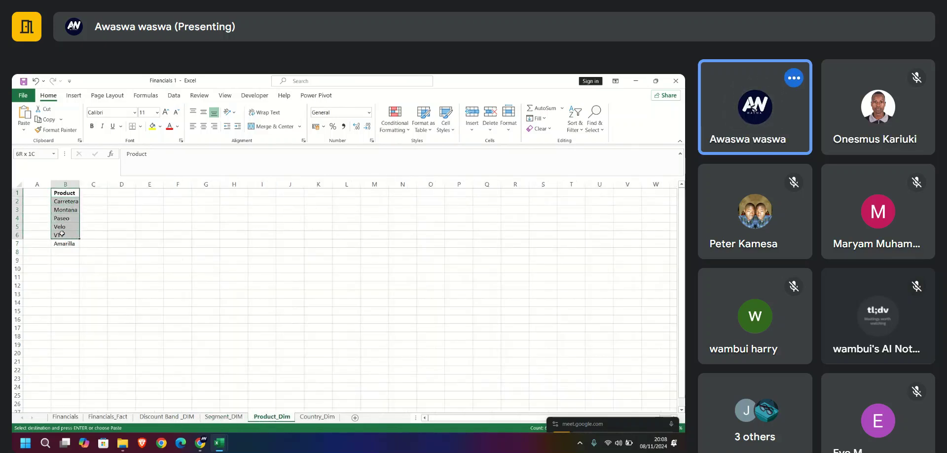
key(ctrl+c)
click(166, 417)
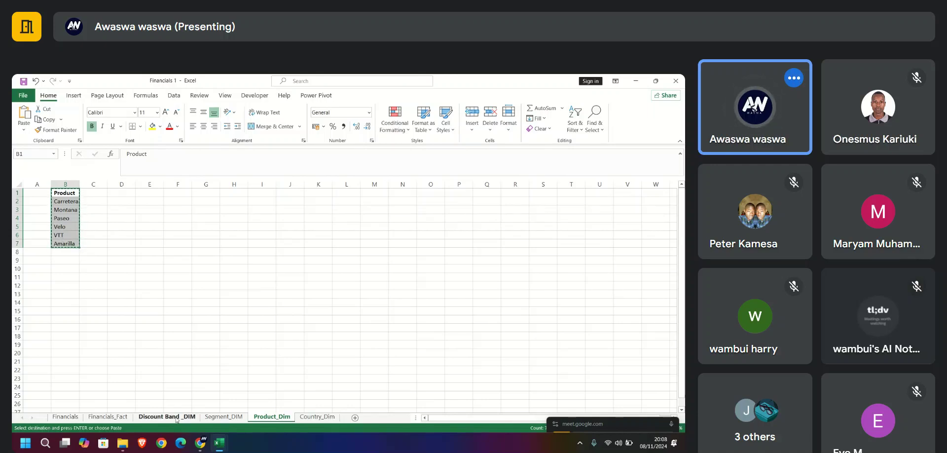
click(217, 416)
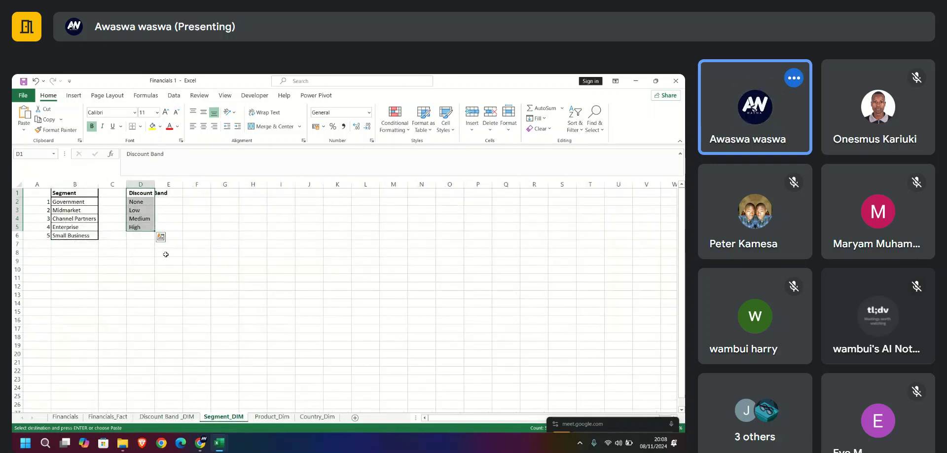
click(187, 194)
key(ctrl+v)
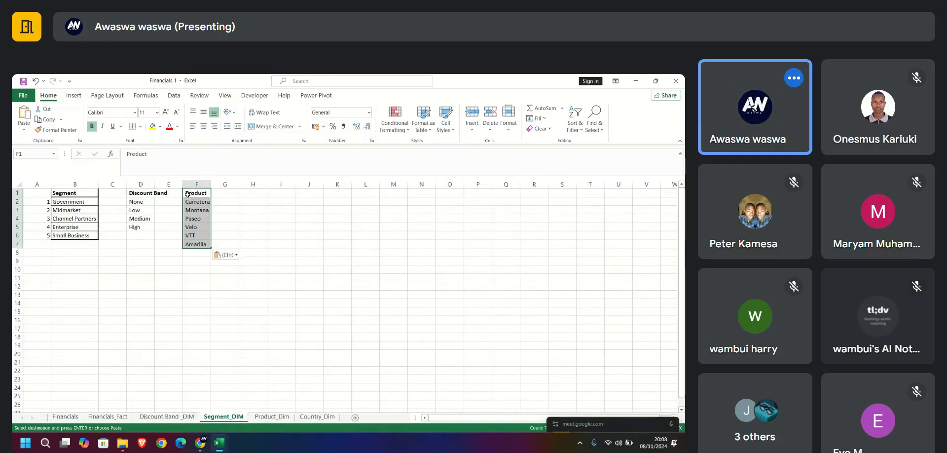
click(216, 327)
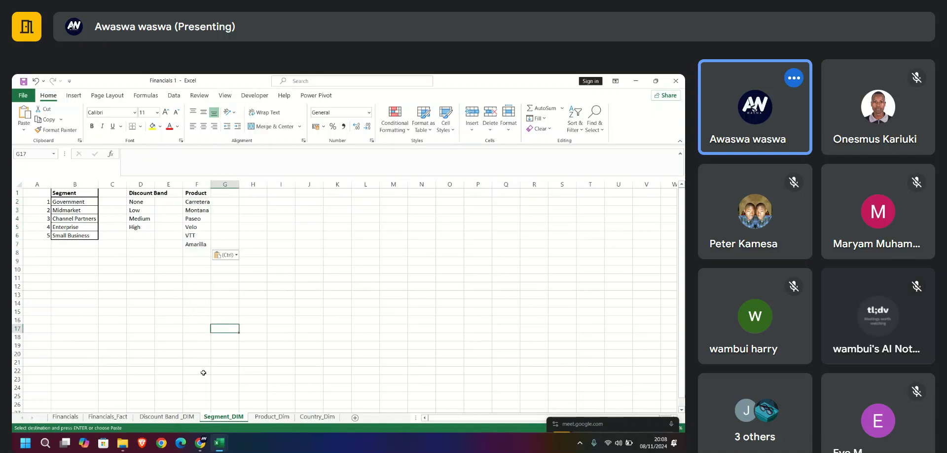
Delete the Product_Dim sheet and confirm its permanent removal
click(264, 419)
right_click(265, 418)
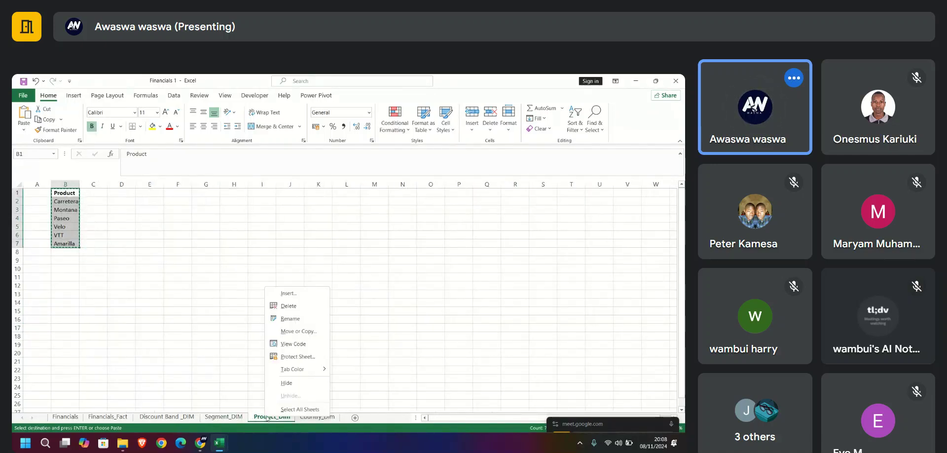
click(288, 307)
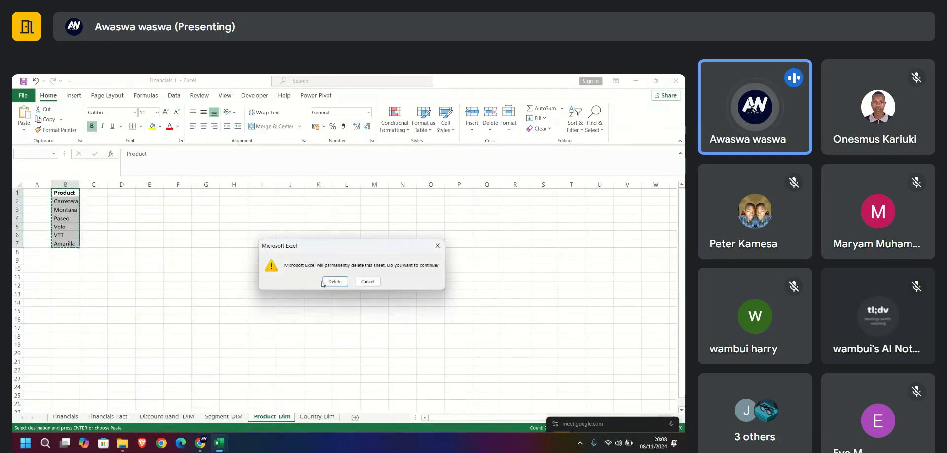
key(Return)
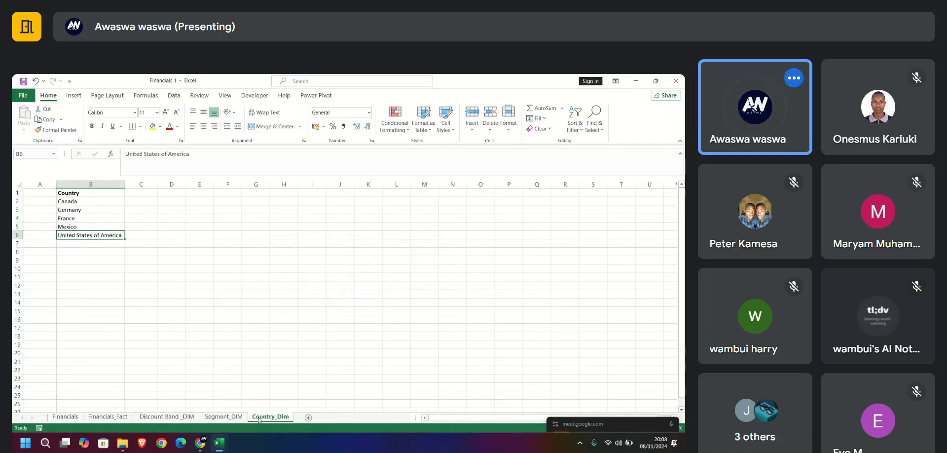
Copy the Country list with its header from B1:B6 of Country_Dim to cell H1 of Segment_DIM
drag(84, 194, 91, 232)
key(ctrl+c)
click(223, 416)
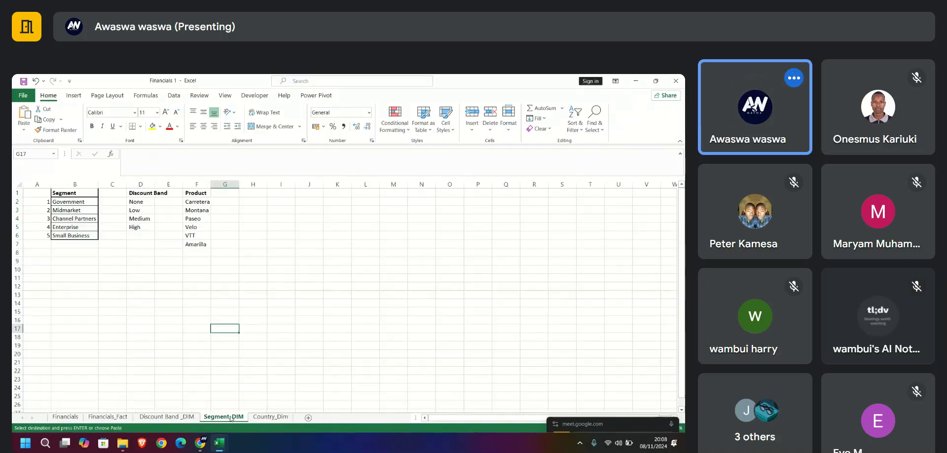
click(252, 193)
key(ctrl+v)
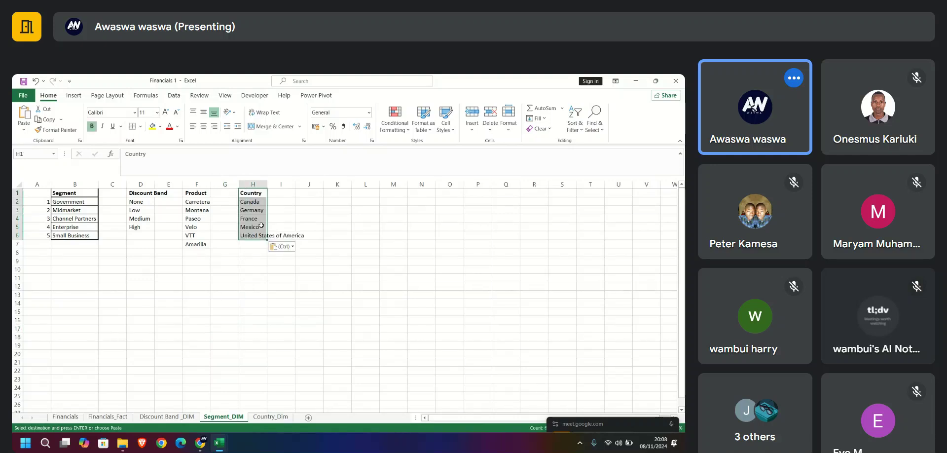
Delete the Country_Dim sheet and confirm its permanent removal
right_click(264, 417)
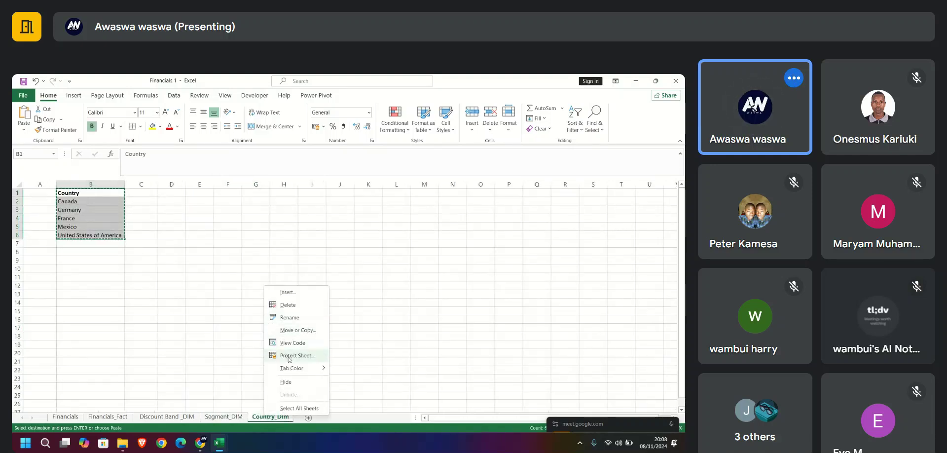
click(288, 304)
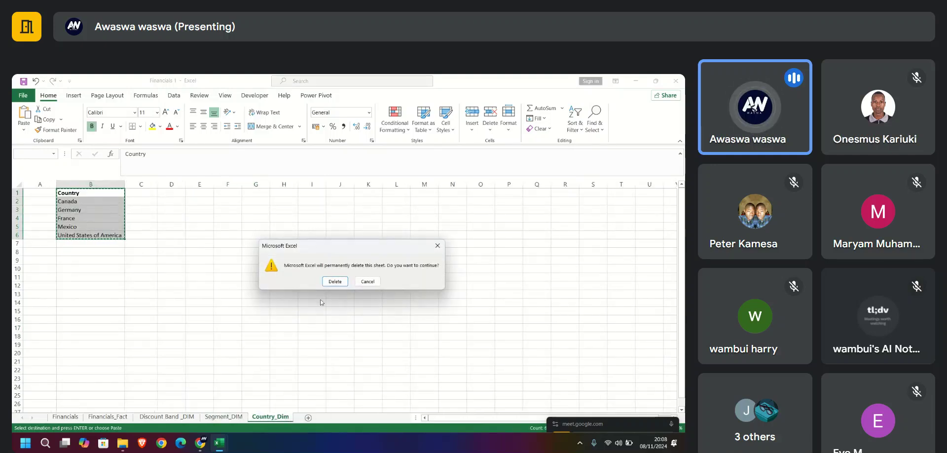
click(332, 279)
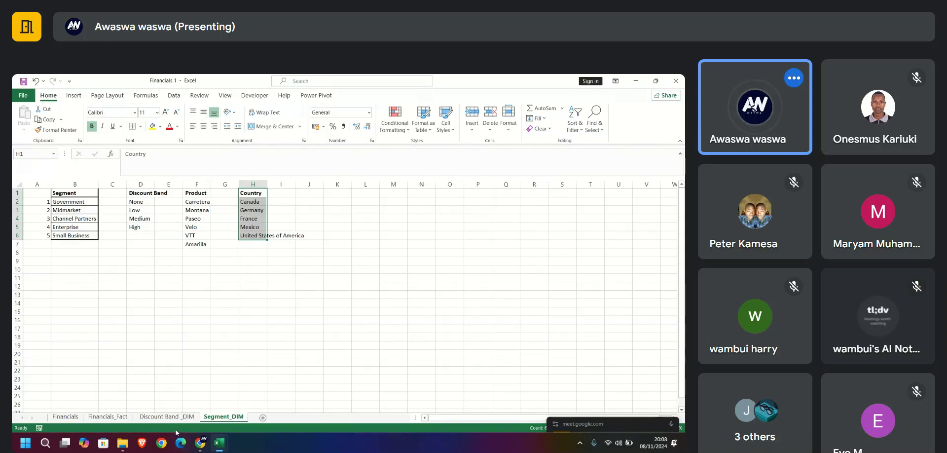
Look through the remaining Financials, Financials_Fact, Discount Band _DIM and Segment_DIM sheets
click(172, 416)
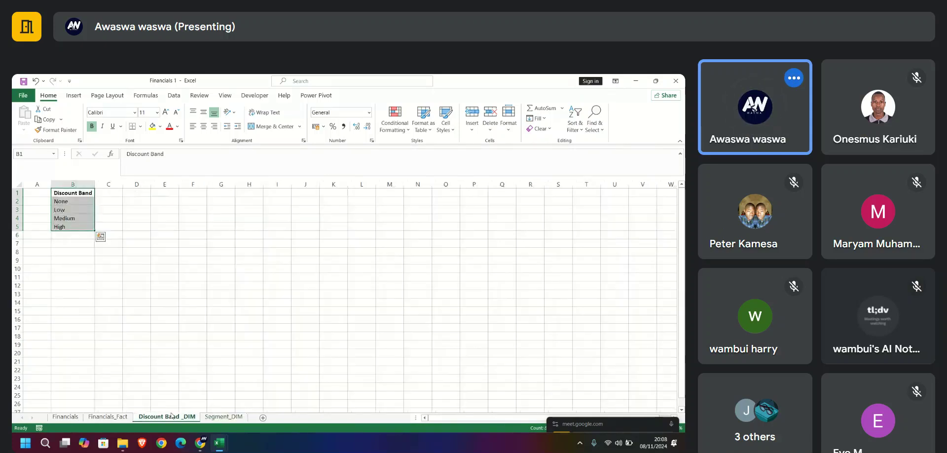
click(224, 416)
click(166, 416)
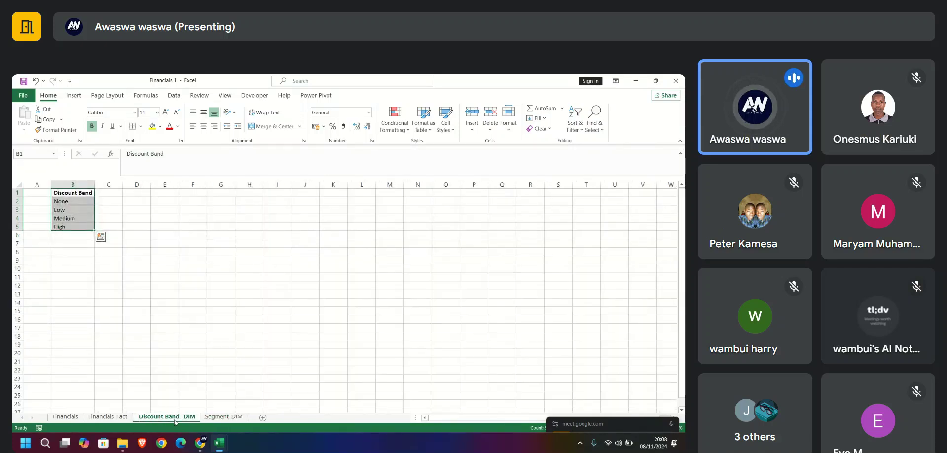
click(108, 416)
click(66, 416)
click(107, 416)
click(155, 417)
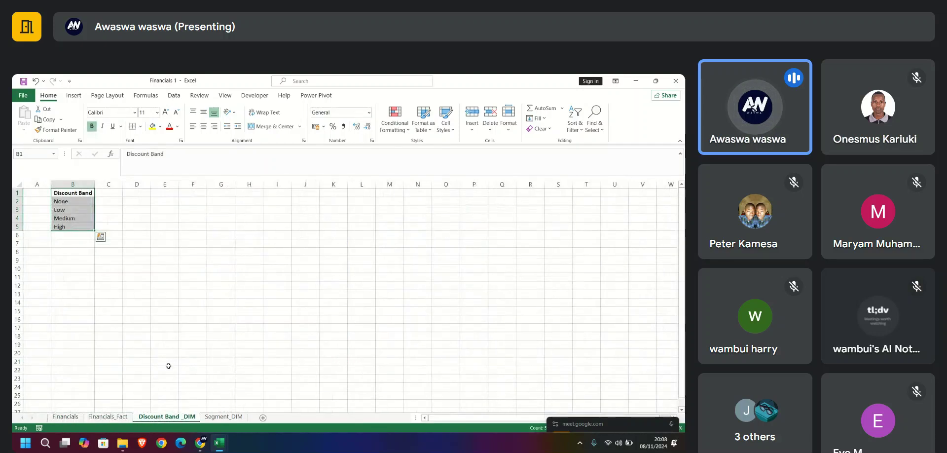
Autofit the width of column H on Segment_DIM to fit the country names
click(223, 417)
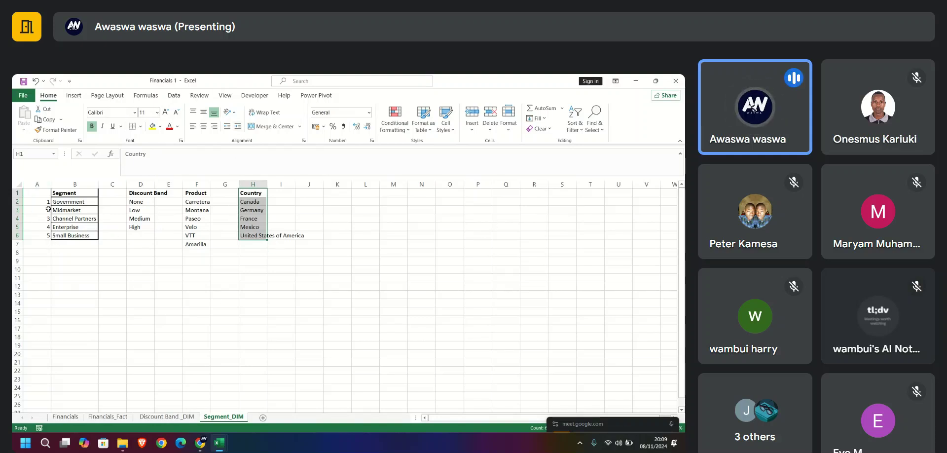
double_click(270, 185)
click(290, 268)
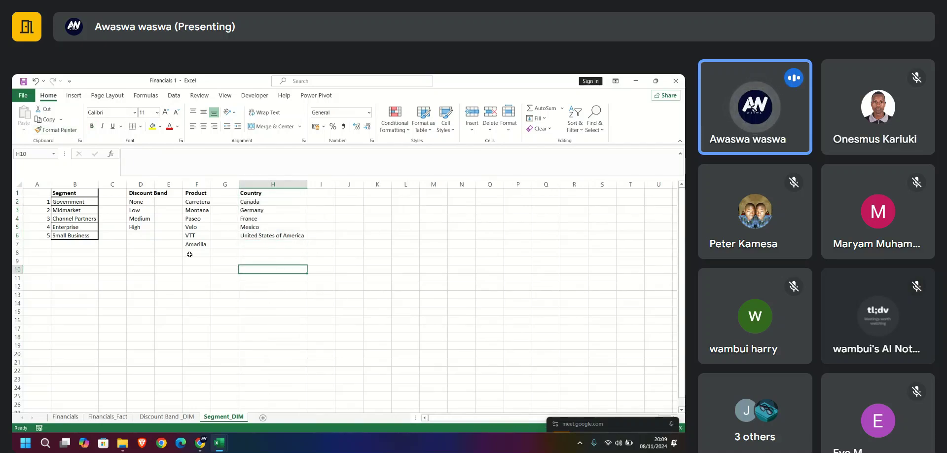
click(167, 417)
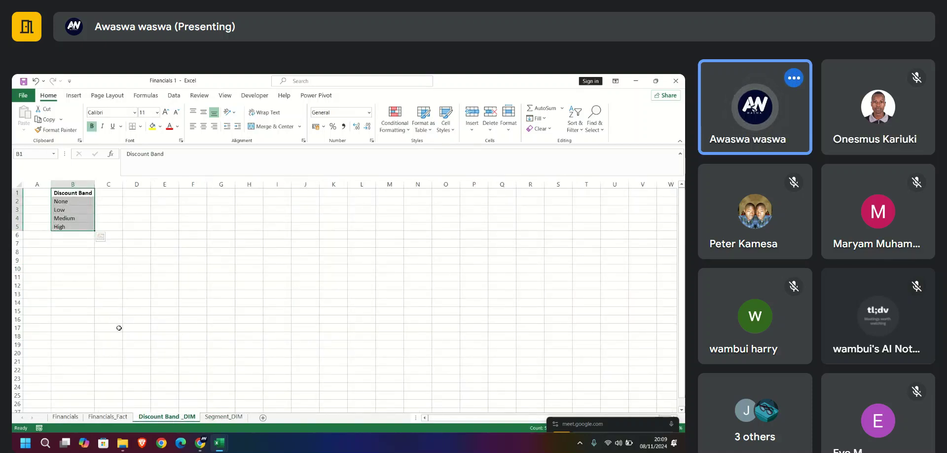
click(224, 416)
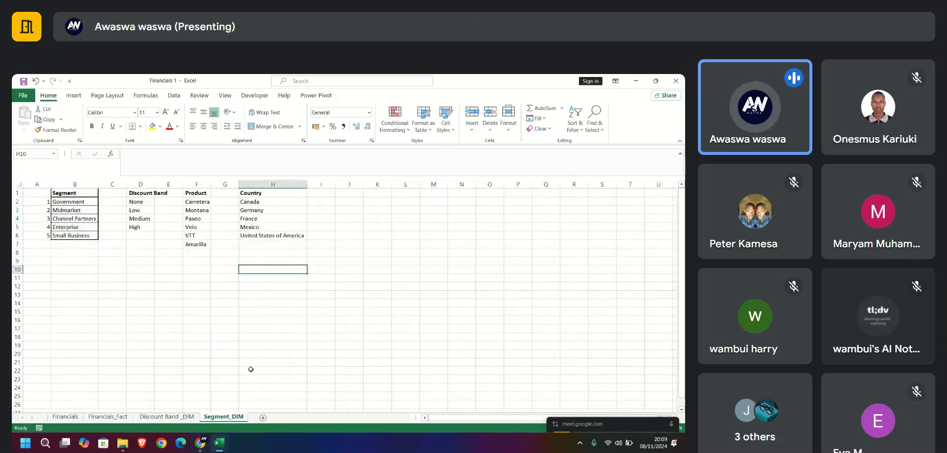
Delete the Discount Band _DIM sheet, confirming its permanent removal, and delete the empty Financials sheet
right_click(167, 416)
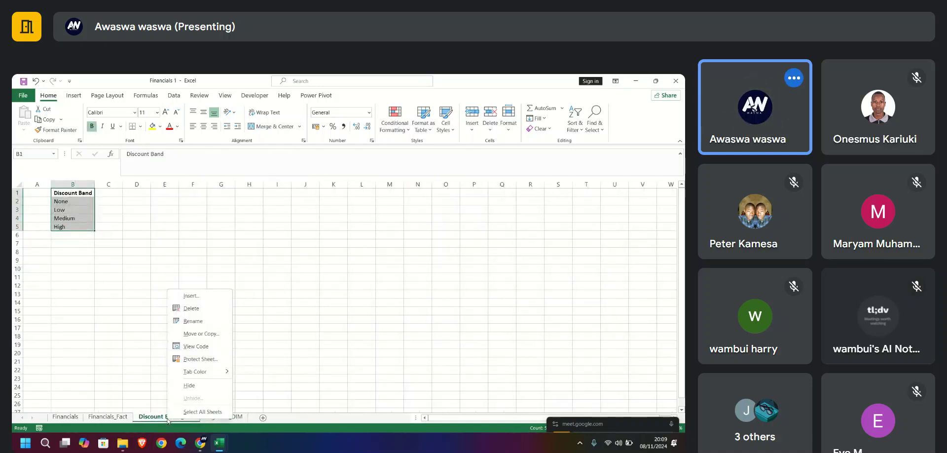
click(201, 308)
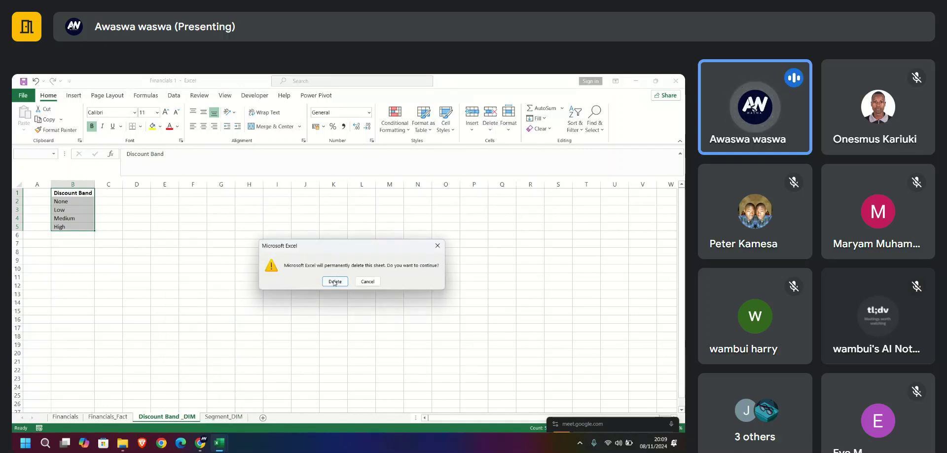
click(336, 279)
click(78, 417)
right_click(75, 417)
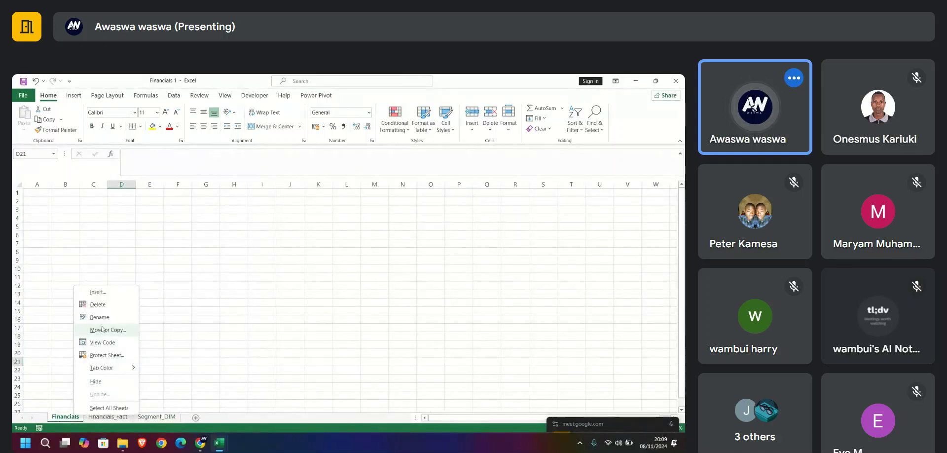
click(98, 304)
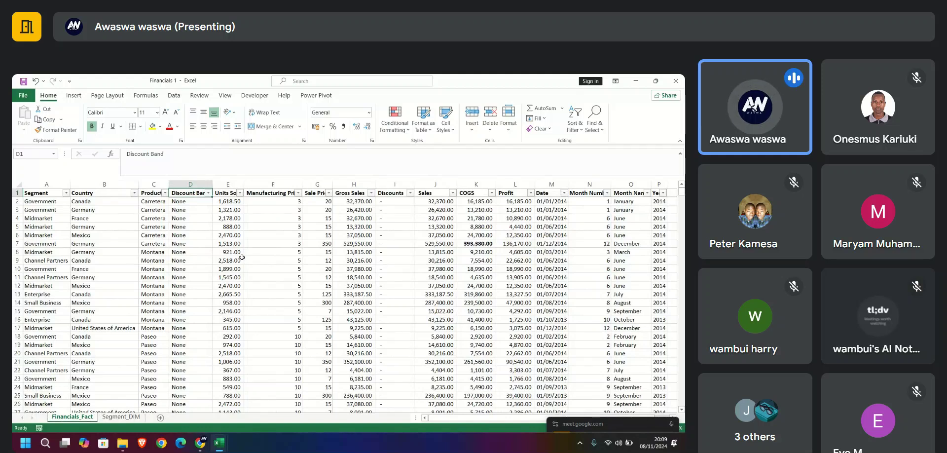
Autofit the width of the Manufacturing Price column on the Financials_Fact sheet
click(239, 231)
click(241, 202)
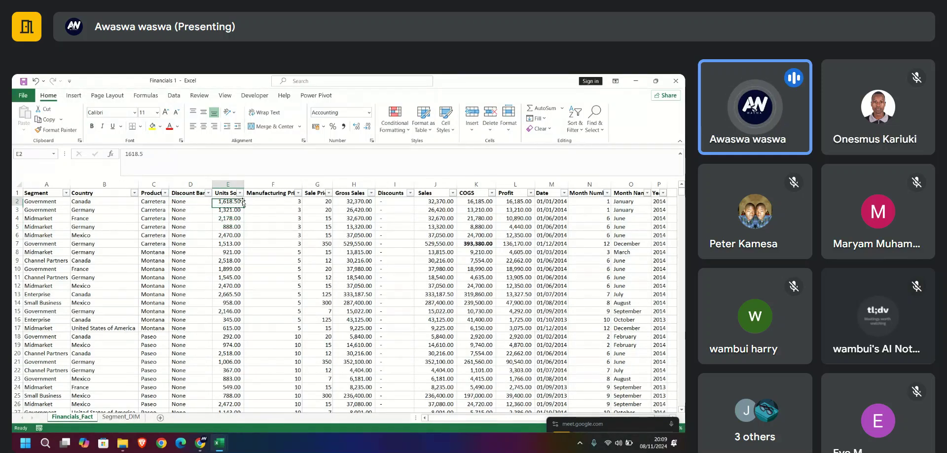
click(189, 269)
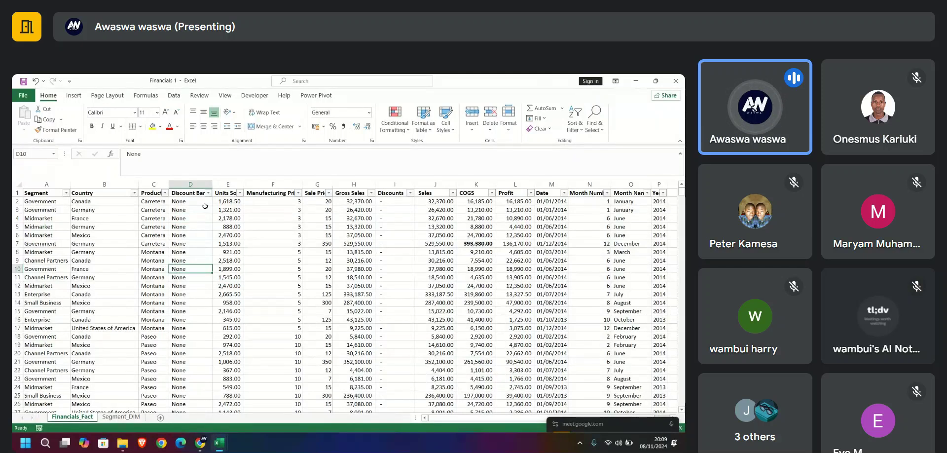
click(228, 184)
right_click(227, 185)
key(Escape)
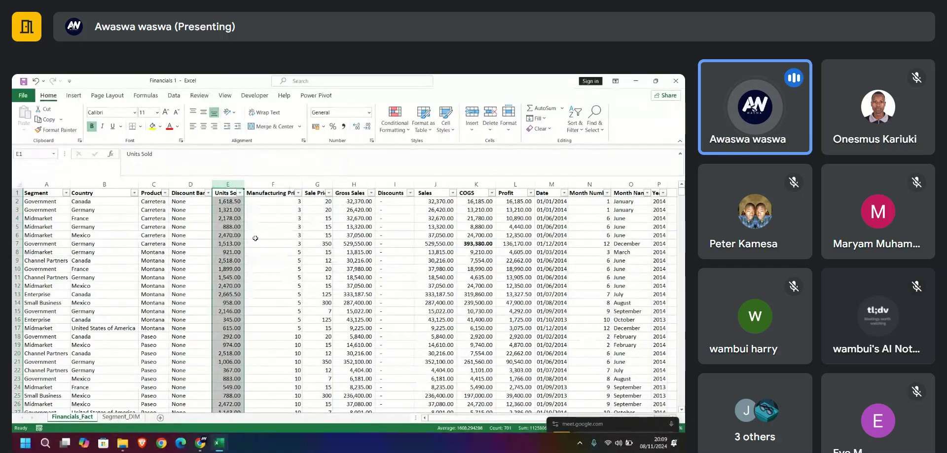
double_click(302, 184)
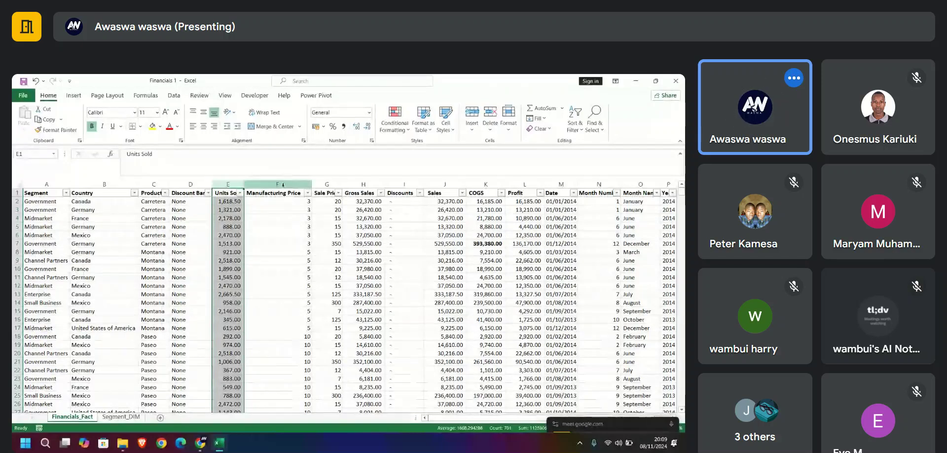
Examine the Units Sold, Manufacturing Price, Sale Price and Gross Sales columns of Financials_Fact
click(286, 184)
click(228, 194)
click(229, 226)
click(228, 193)
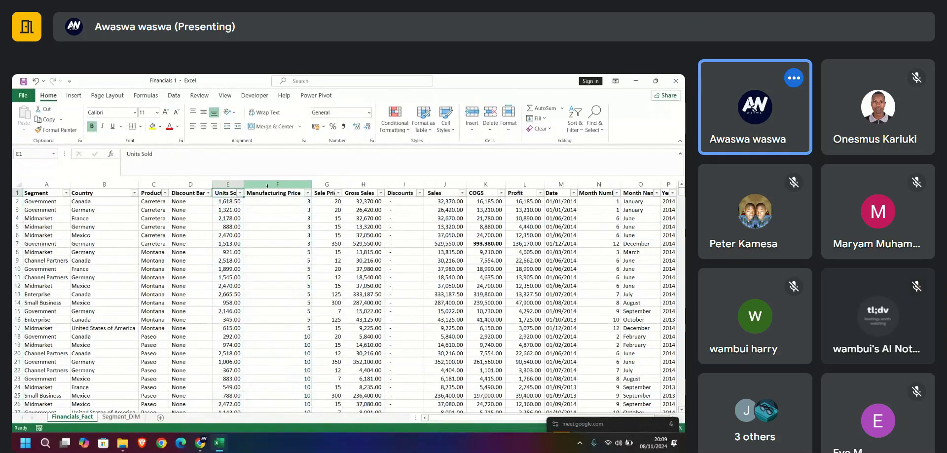
click(261, 185)
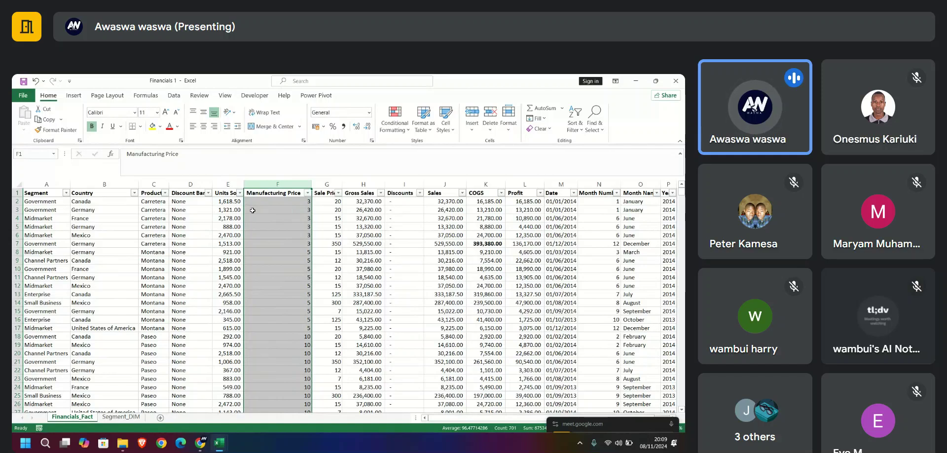
click(324, 184)
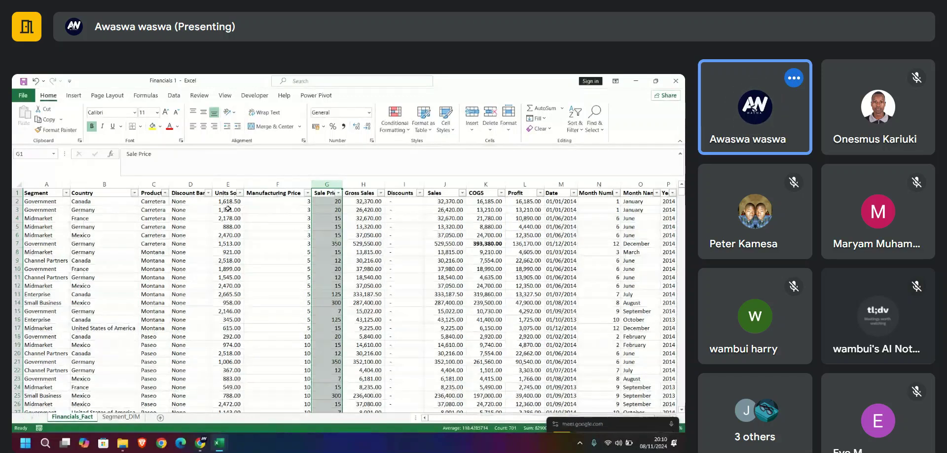
click(308, 201)
click(320, 201)
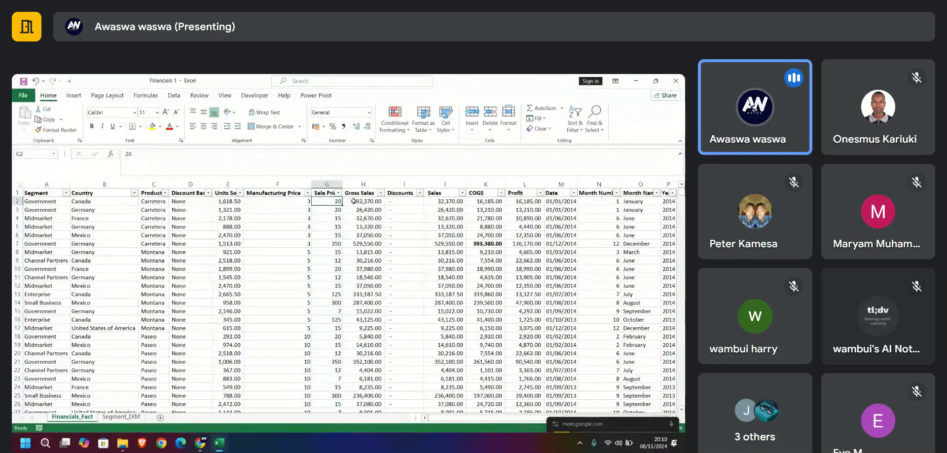
click(363, 202)
click(48, 184)
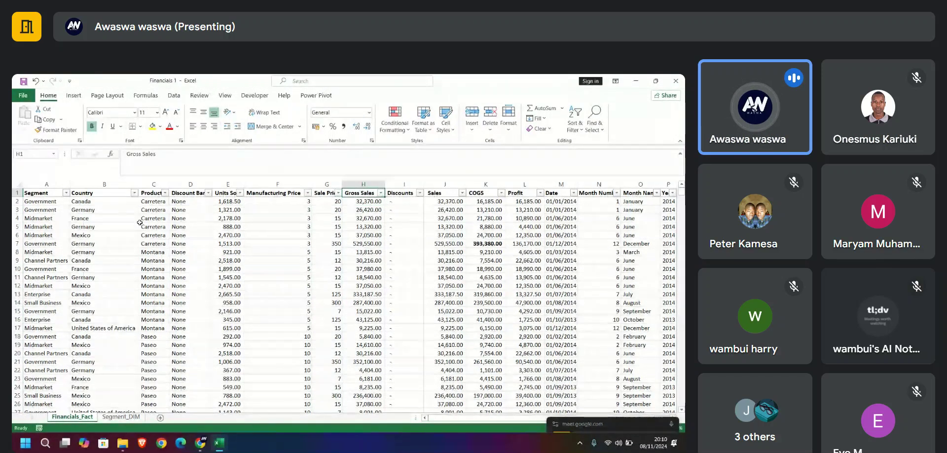
Turn off the filter on the header row of the Financials_Fact sheet
drag(48, 185, 599, 185)
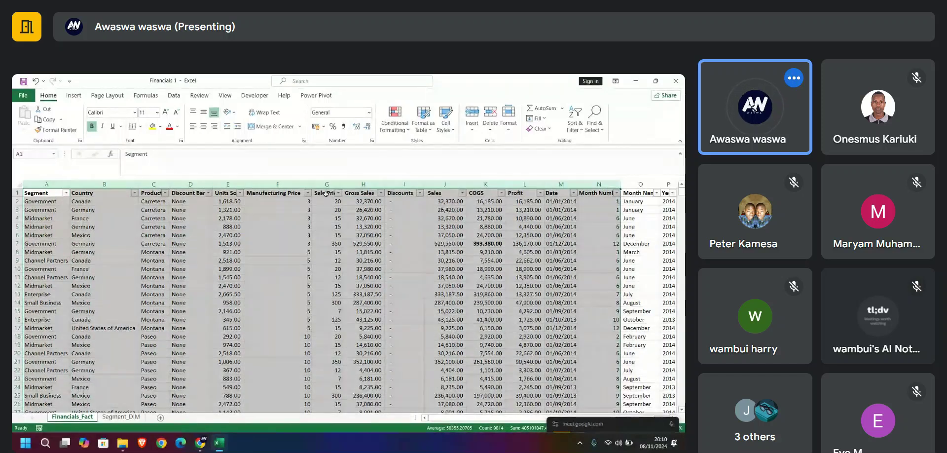
click(29, 193)
click(17, 193)
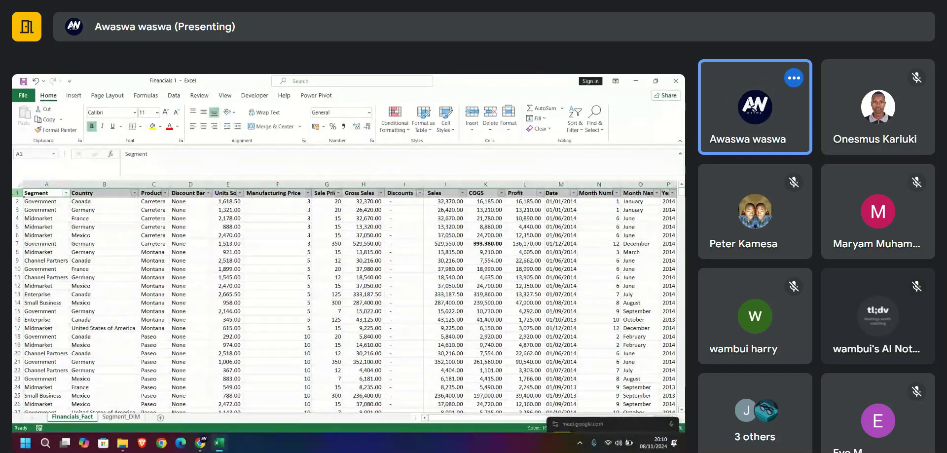
click(578, 126)
click(587, 190)
Autofit the widths of columns A to P on Financials_Fact
click(246, 227)
key(Left)
key(Left)
key(Left)
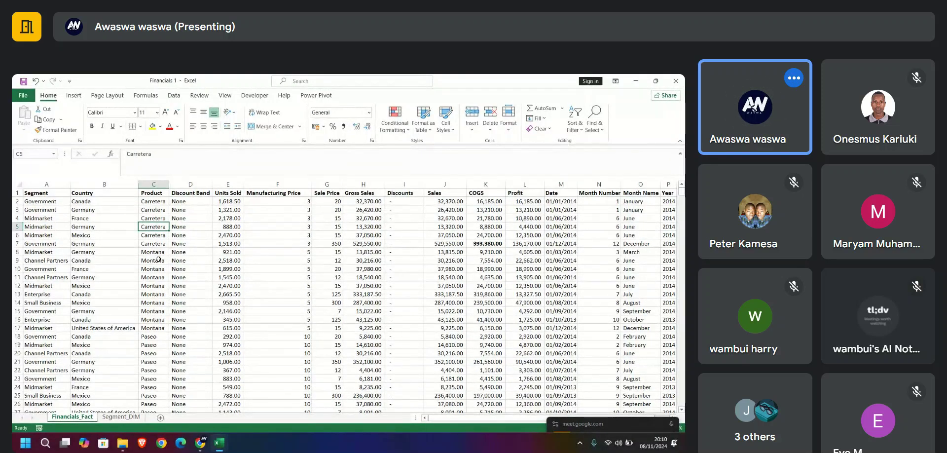
drag(46, 184, 551, 185)
double_click(546, 184)
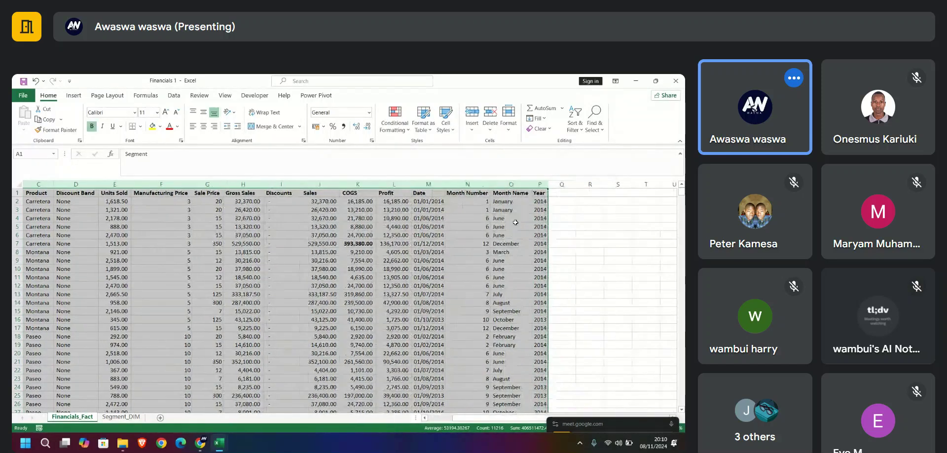
Move the Date column in front of the Segment column so that it becomes column A
click(429, 286)
drag(457, 418, 494, 420)
click(428, 184)
key(ctrl+c)
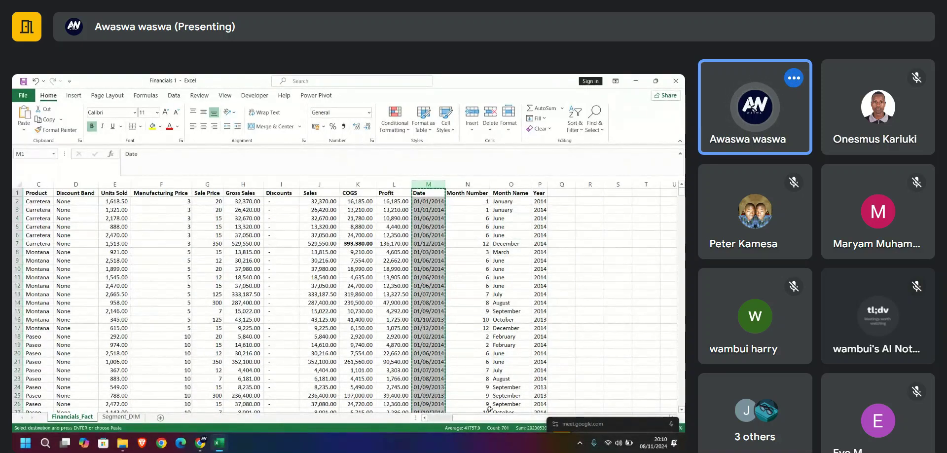
drag(485, 418, 444, 418)
right_click(47, 184)
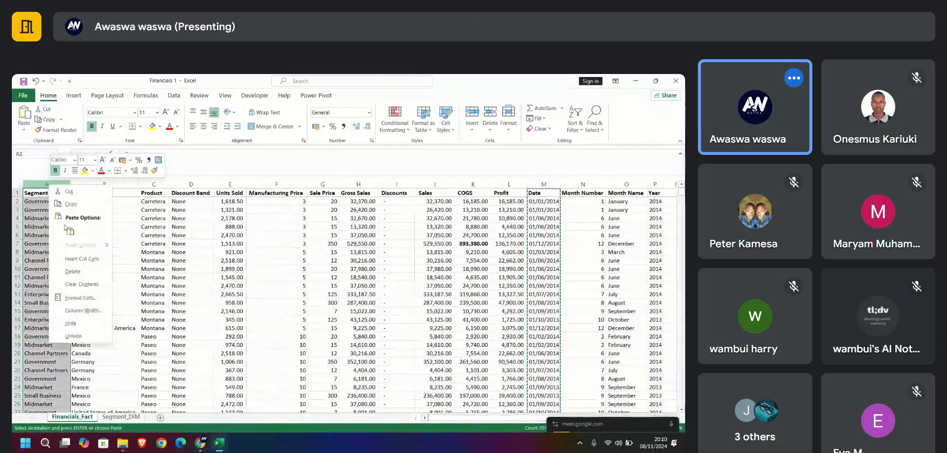
click(78, 259)
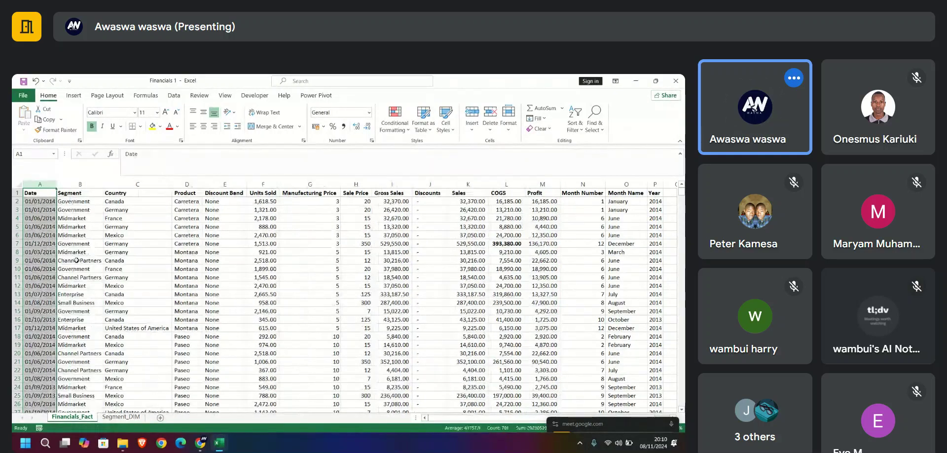
Insert a blank column between Manufacturing Price and Sale Price on Financials_Fact
click(80, 243)
drag(506, 418, 521, 420)
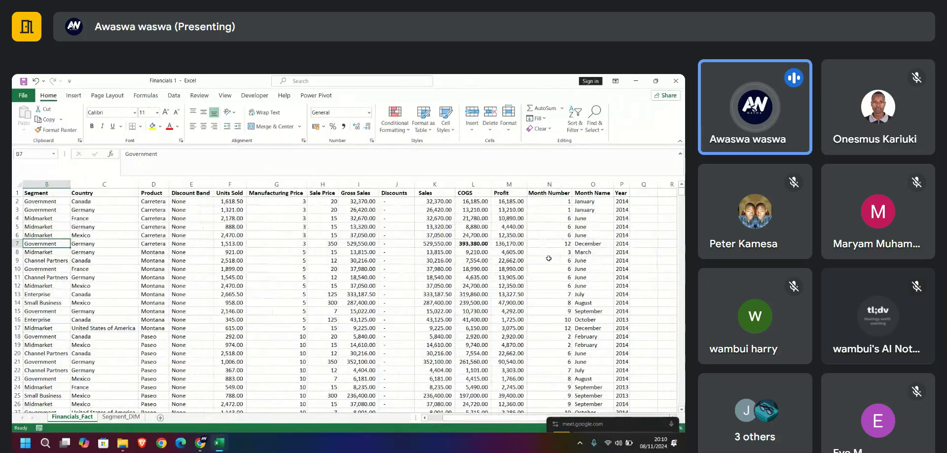
click(508, 190)
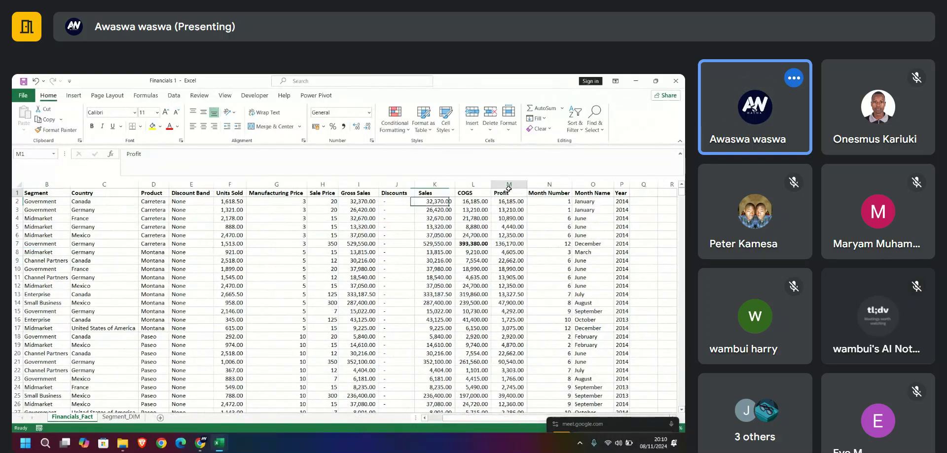
click(508, 187)
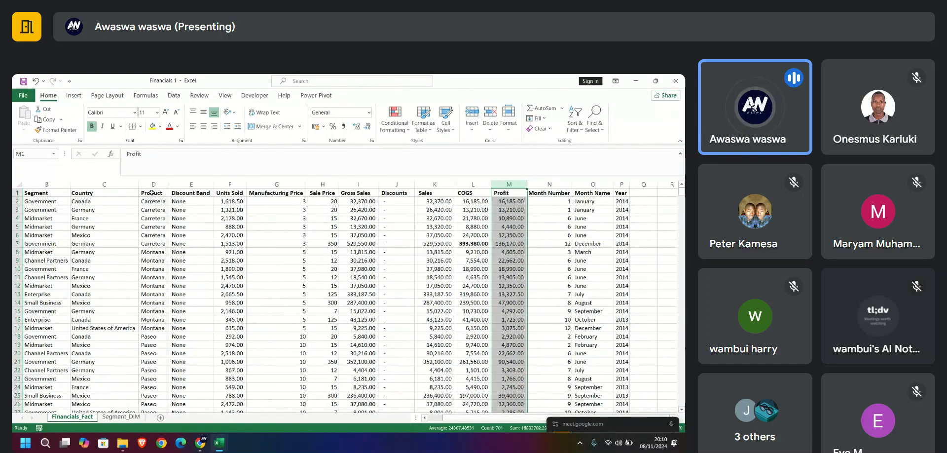
click(229, 185)
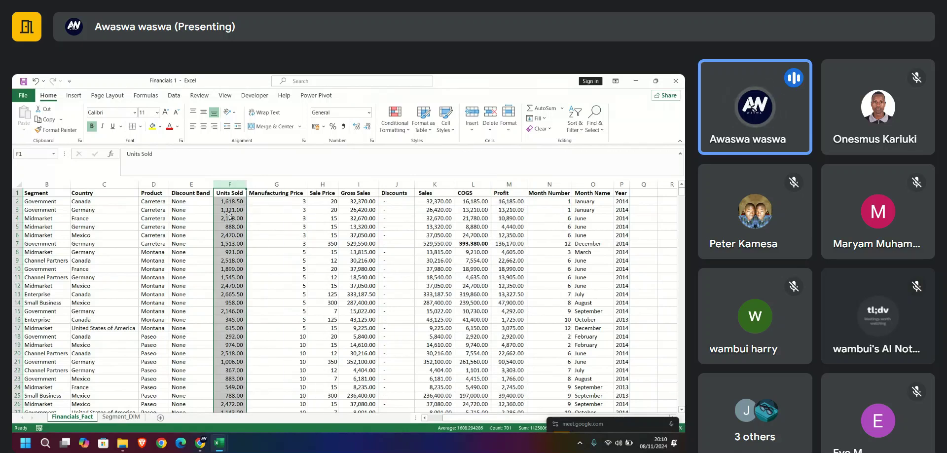
click(276, 184)
right_click(325, 184)
key(Escape)
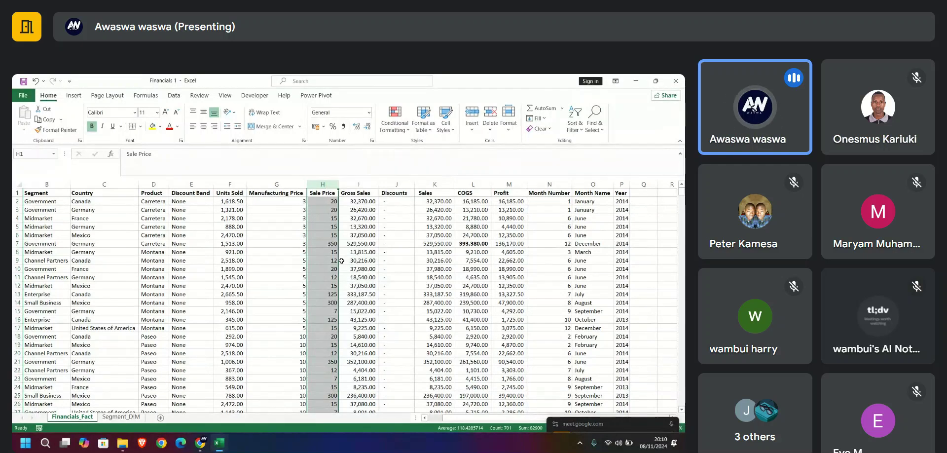
key(ctrl+shift+plus)
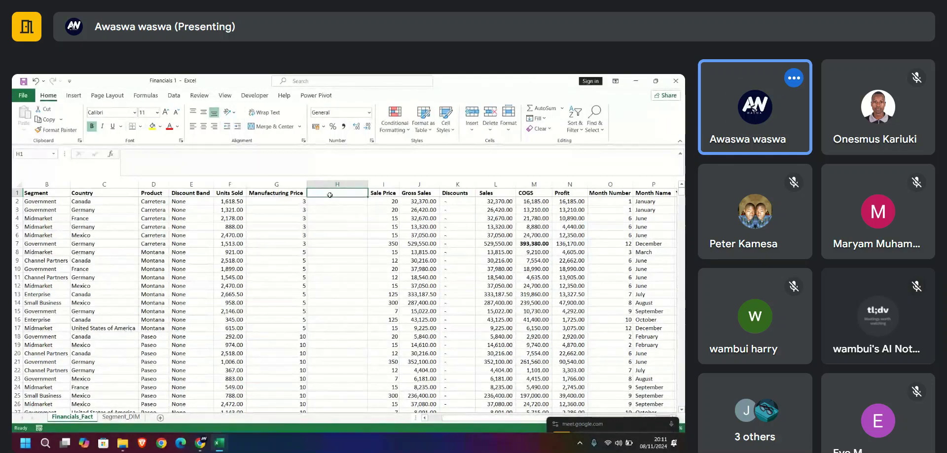
Enter the heading COST OF SALES in cell H1 of the blank column
text(COST)
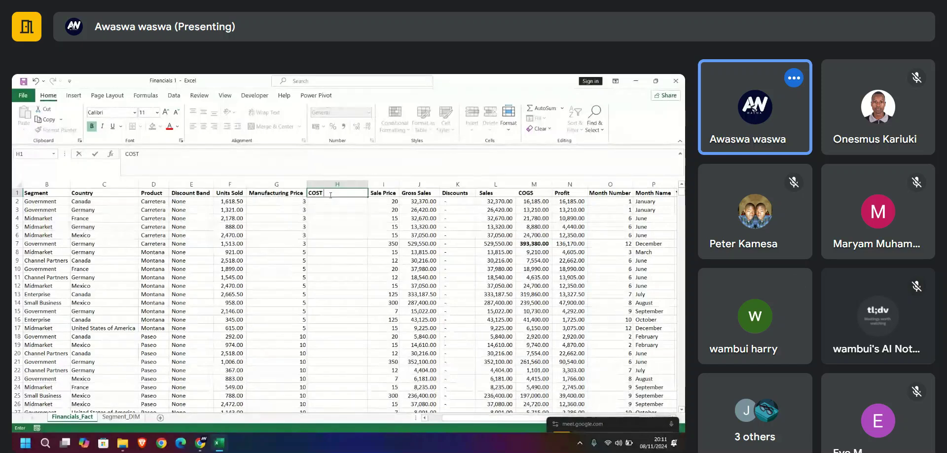
text( O)
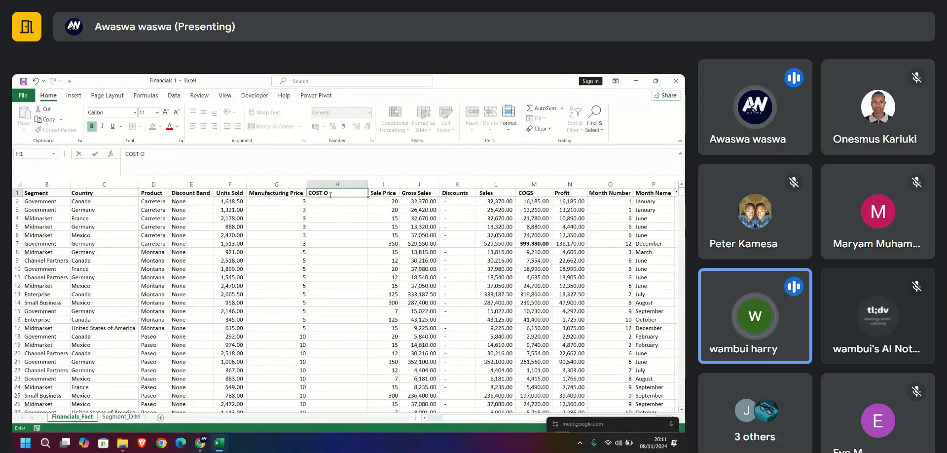
text(D)
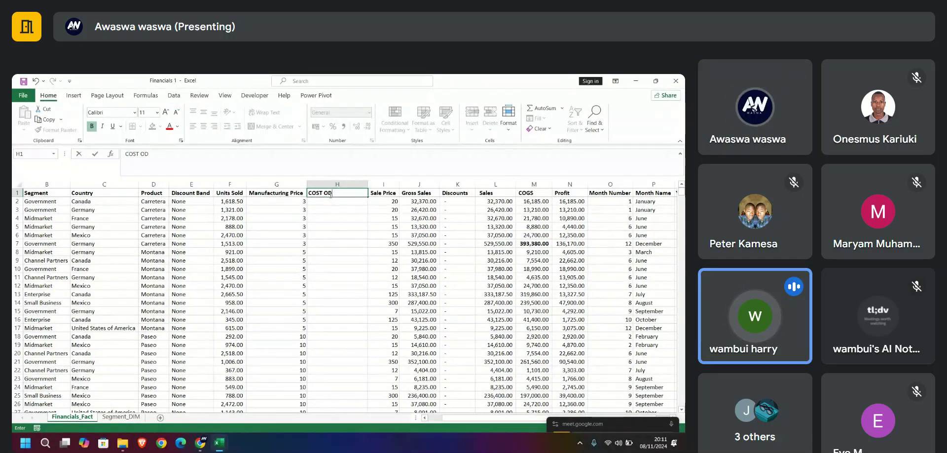
key(BackSpace)
text(F SALES)
click(330, 225)
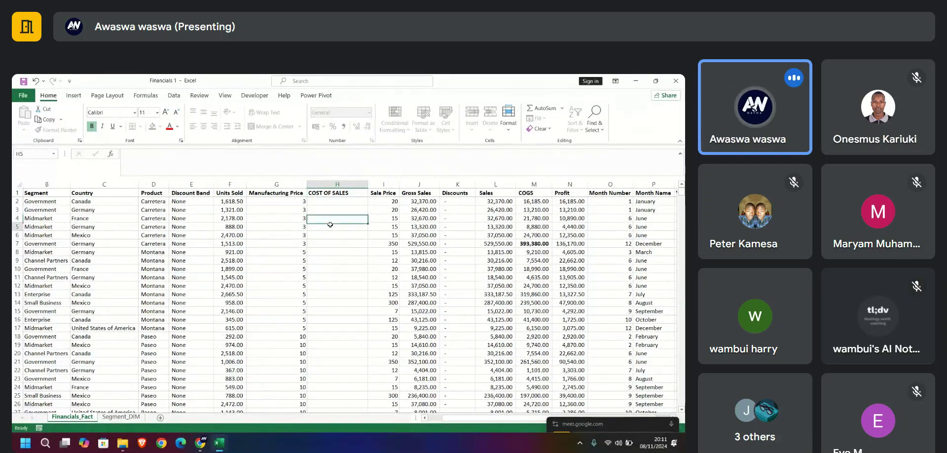
Enter the formula =F2-G2 in cell H2 and fill it down the whole COST OF SALES column
click(328, 201)
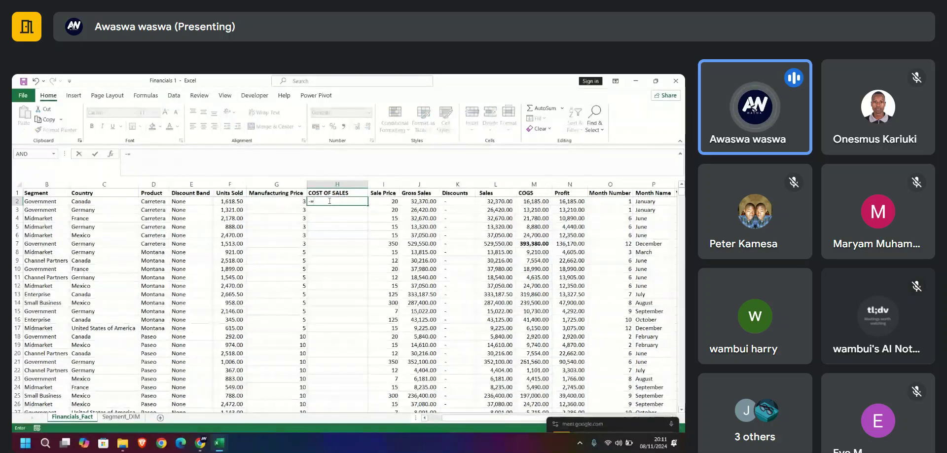
text(=)
click(225, 202)
text(-)
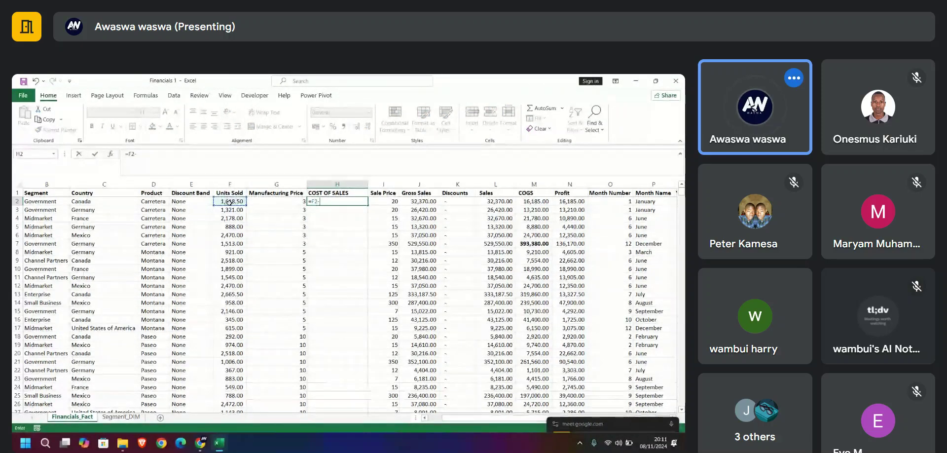
click(276, 203)
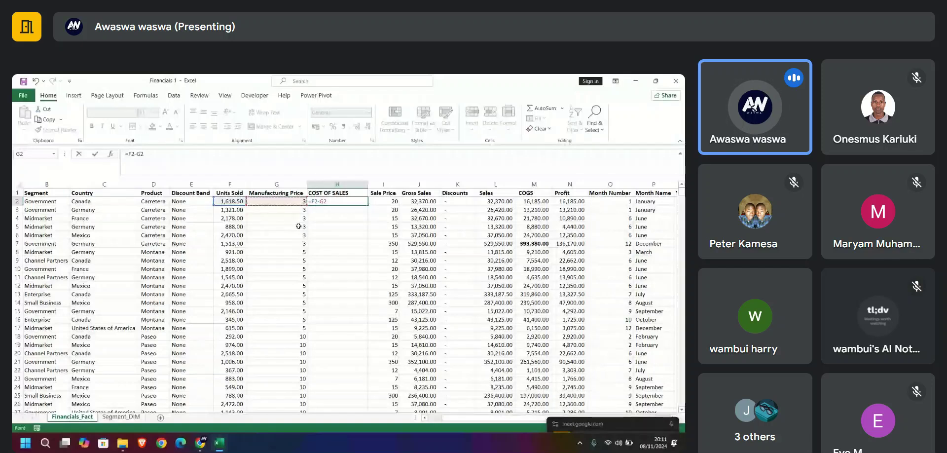
key(Return)
click(349, 204)
double_click(368, 205)
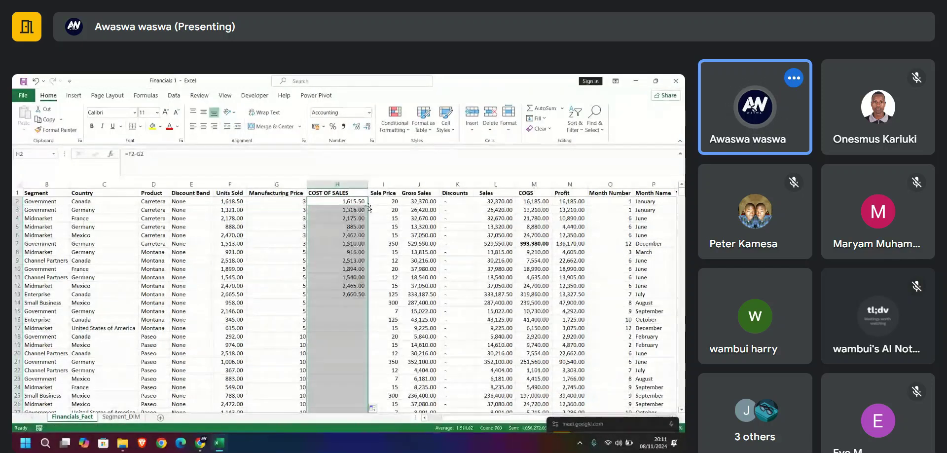
scroll(352, 351, down, 20)
scroll(352, 351, up, 20)
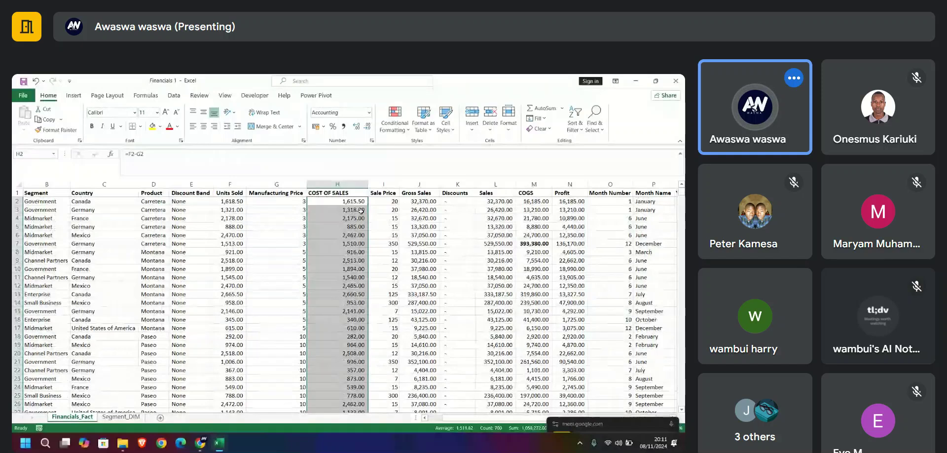
Replace the formula in cell H2 with =F2*G2 and fill it down the whole COST OF SALES column
click(362, 211)
click(392, 203)
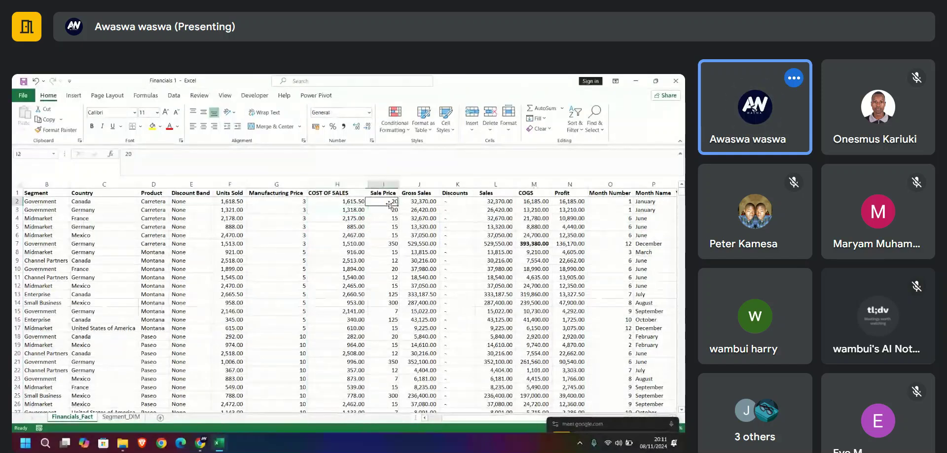
click(346, 202)
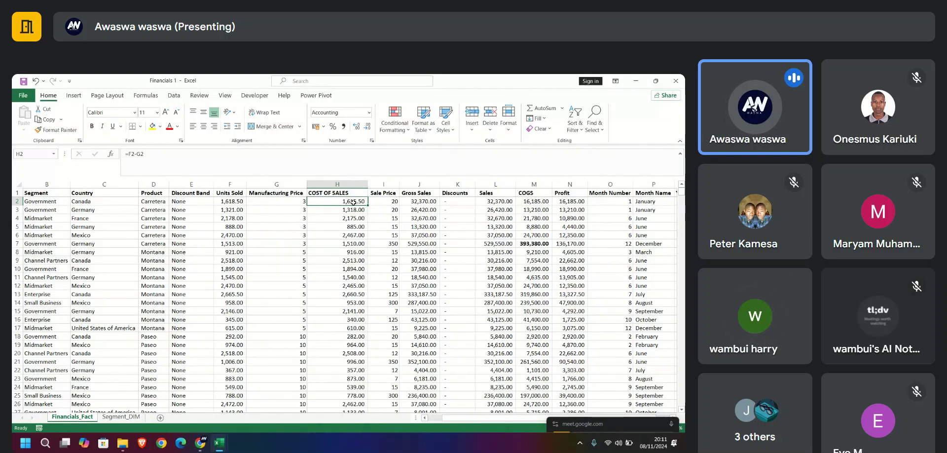
text(=)
click(243, 201)
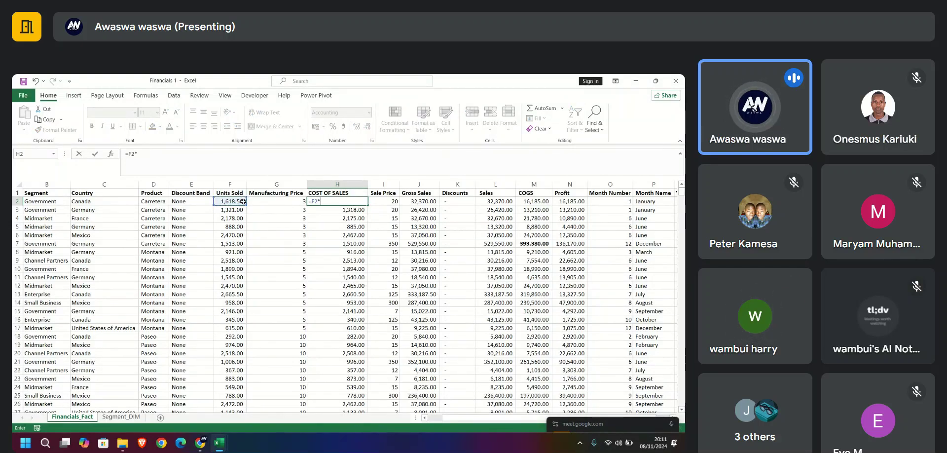
text(*)
click(278, 200)
key(ctrl+Return)
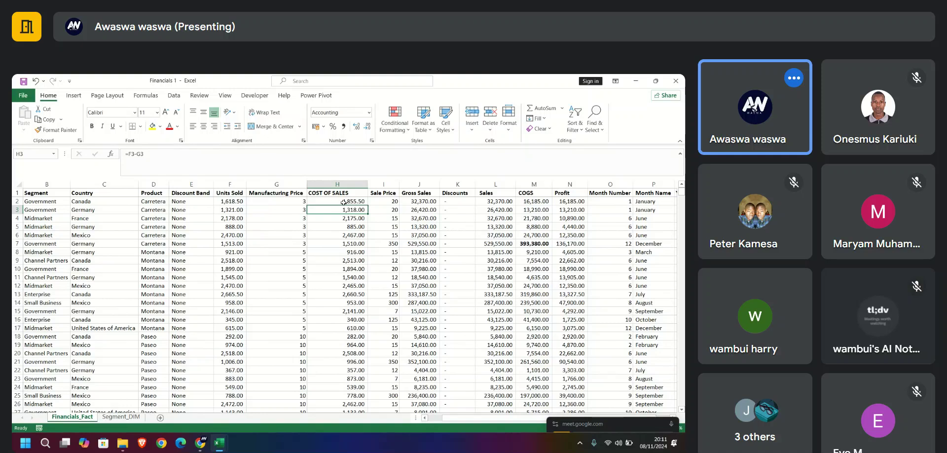
double_click(368, 204)
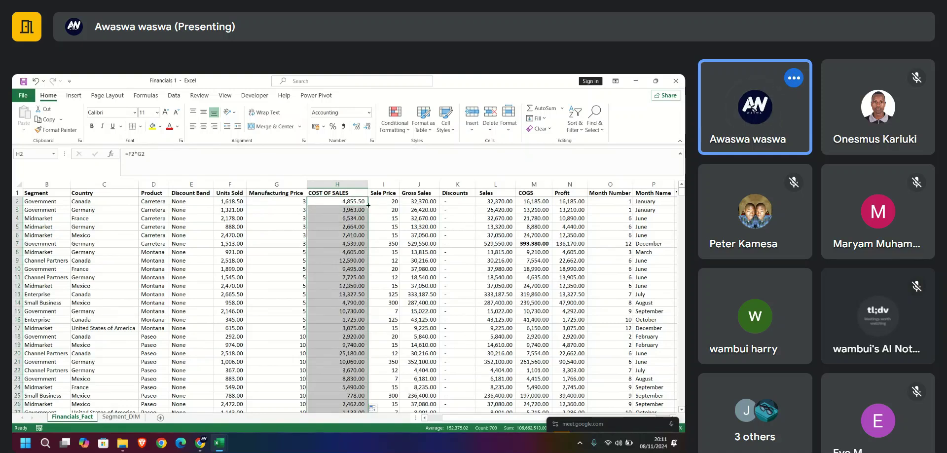
scroll(348, 278, down, 6)
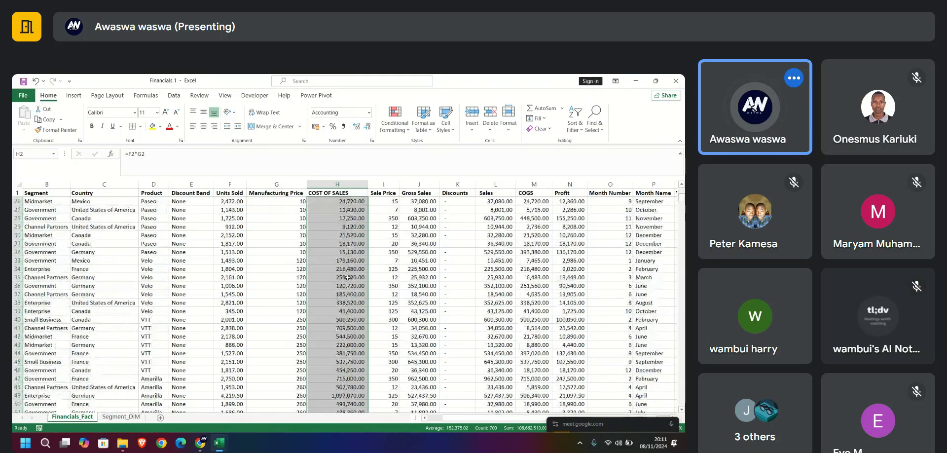
scroll(348, 278, up, 6)
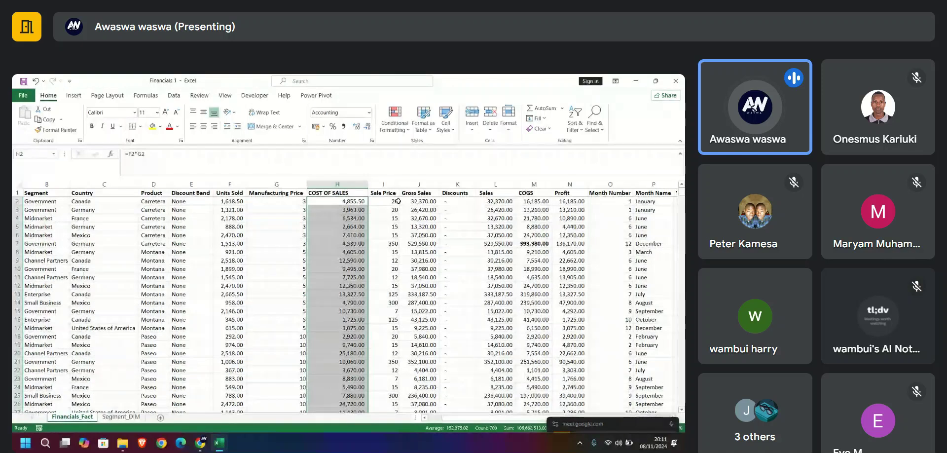
click(428, 197)
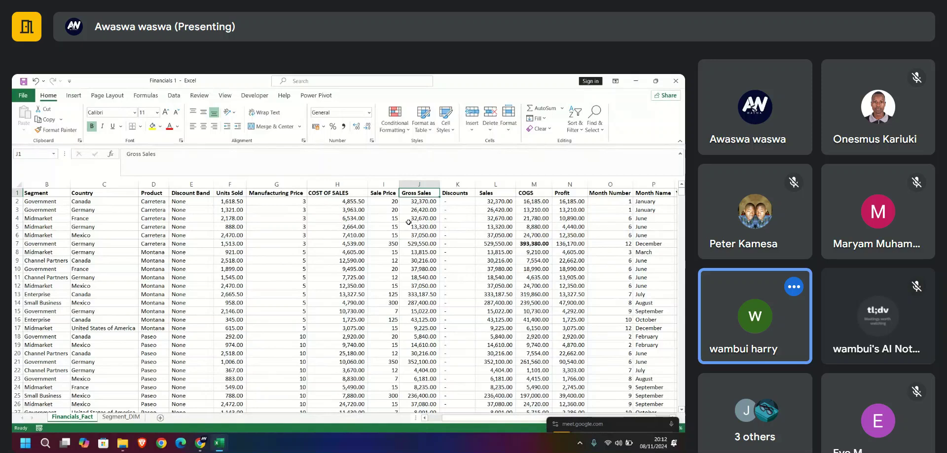
click(346, 193)
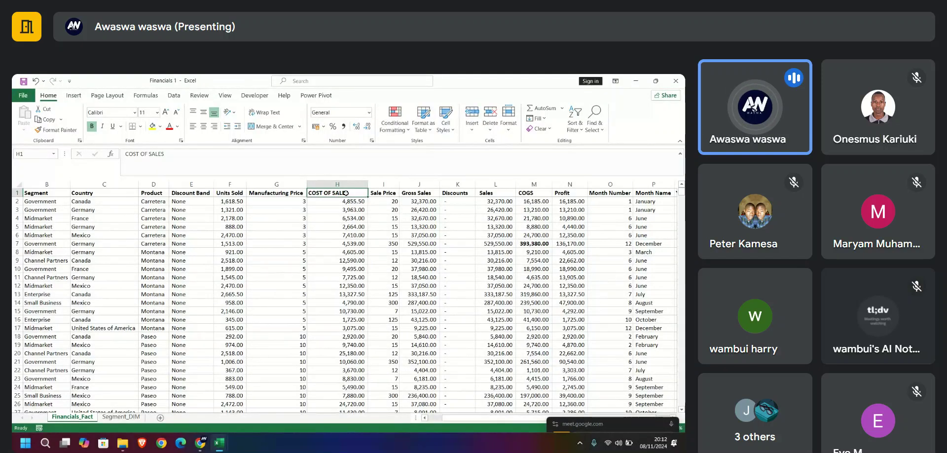
text(MA)
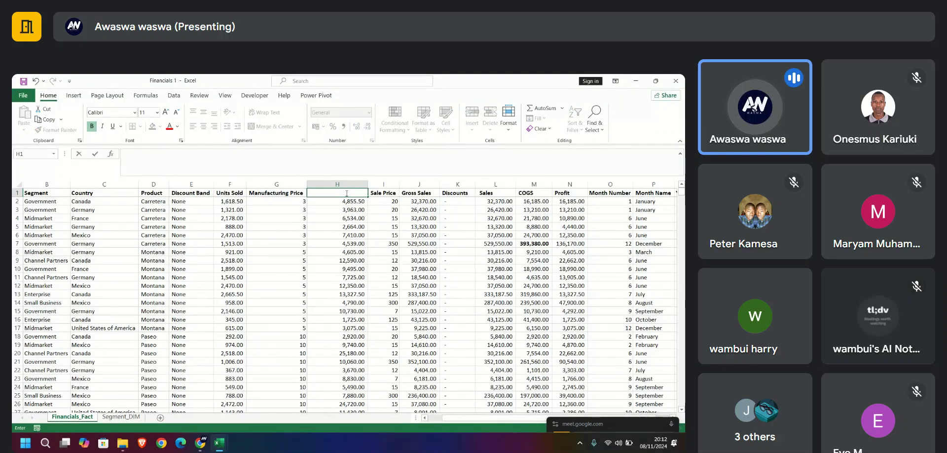
text(NU)
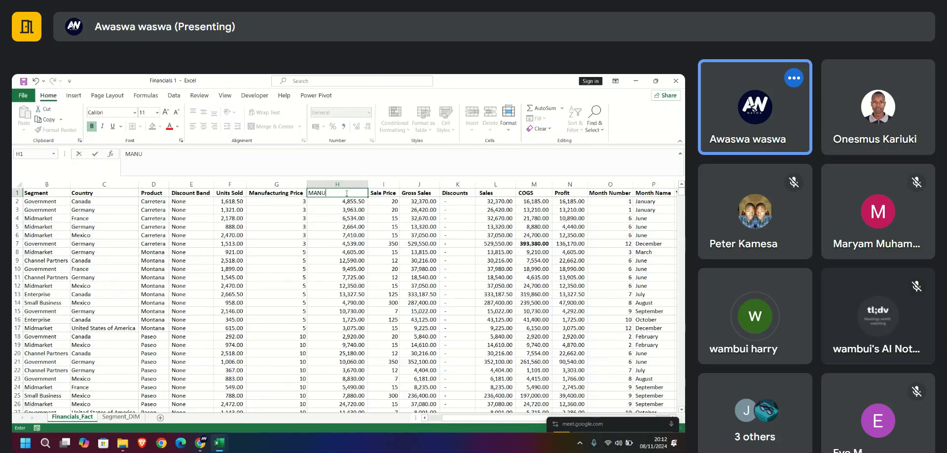
key(BackSpace)
key(BackSpace)
key(BackSpace)
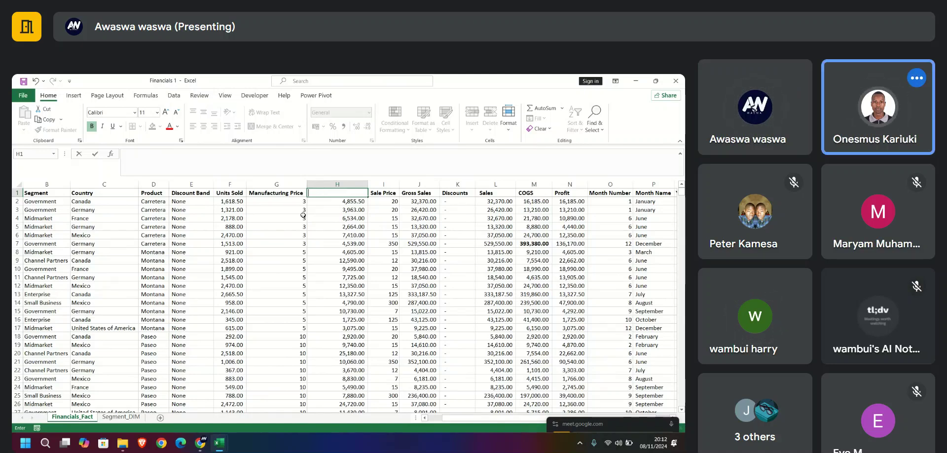
Copy the Manufacturing Price heading into cell H1 and reword it as Manufacturing cost
click(285, 193)
key(ctrl+c)
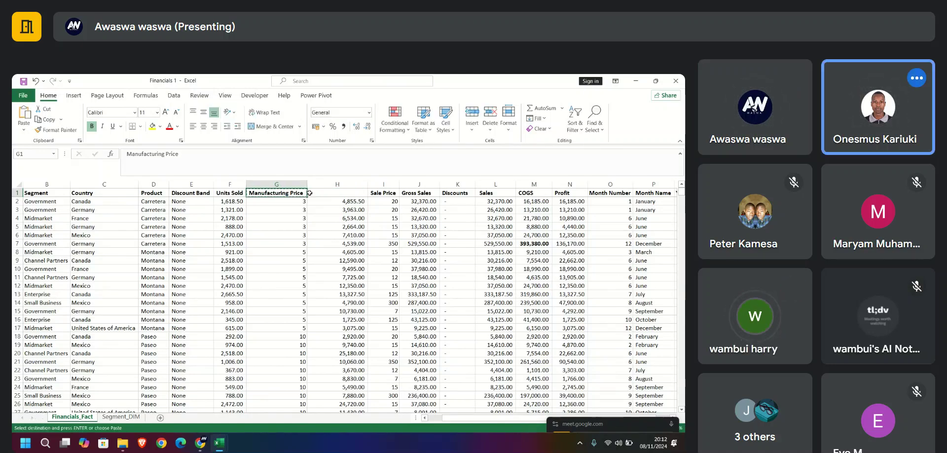
click(316, 194)
double_click(316, 194)
key(ctrl+v)
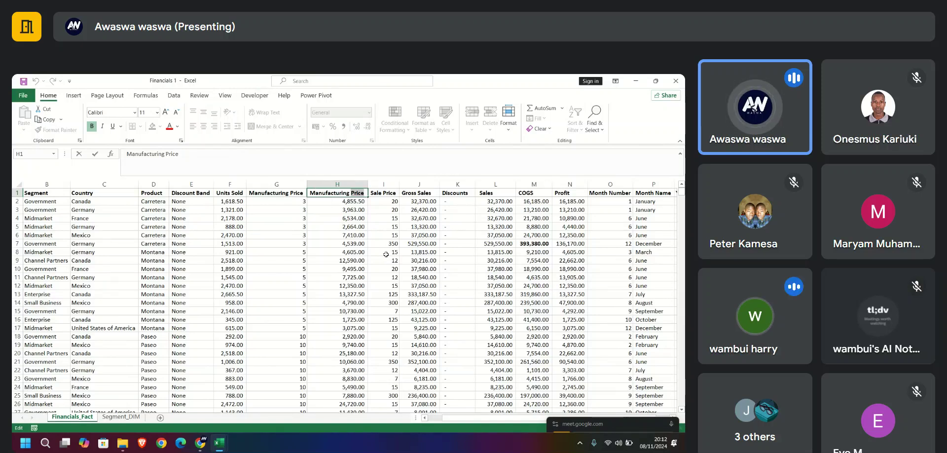
text(ost)
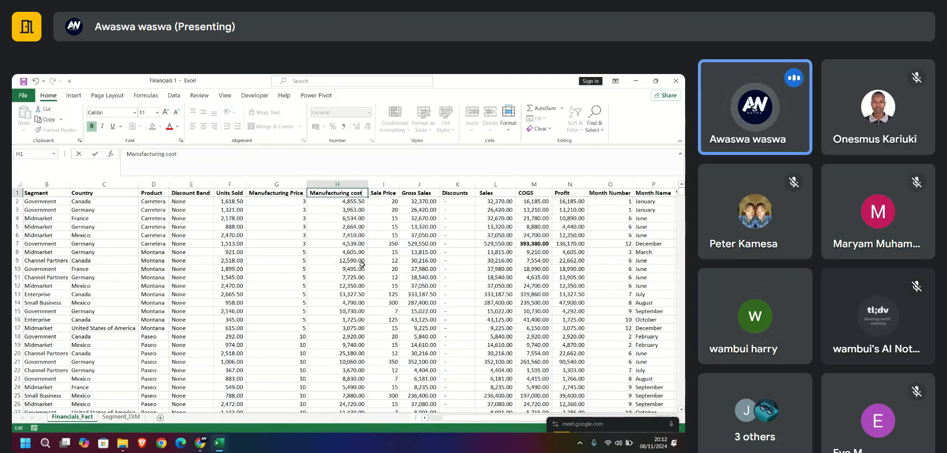
click(384, 195)
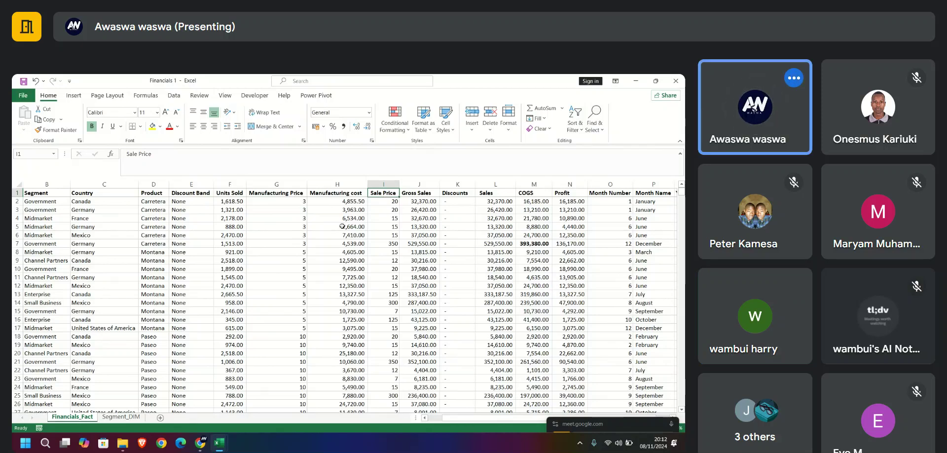
click(346, 201)
click(320, 235)
click(235, 210)
click(277, 218)
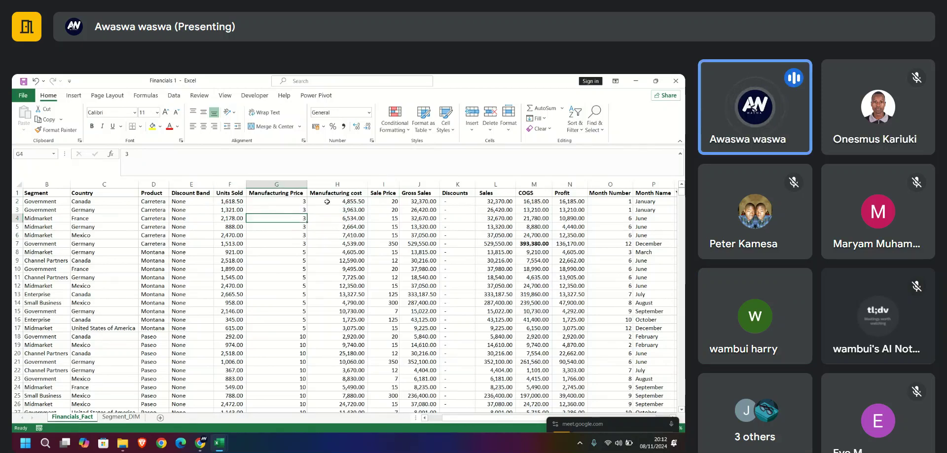
Set the font colour of the entire Manufacturing cost column, including its heading, to red
click(326, 193)
key(ctrl+shift+Down)
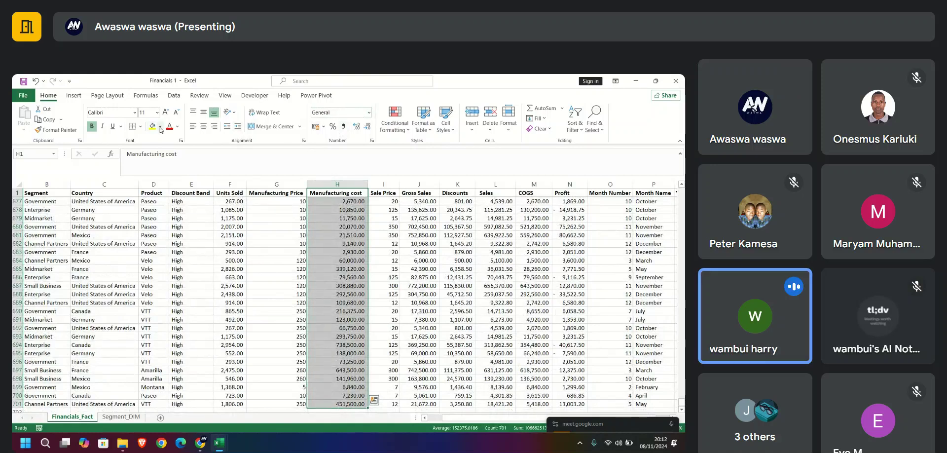
click(175, 127)
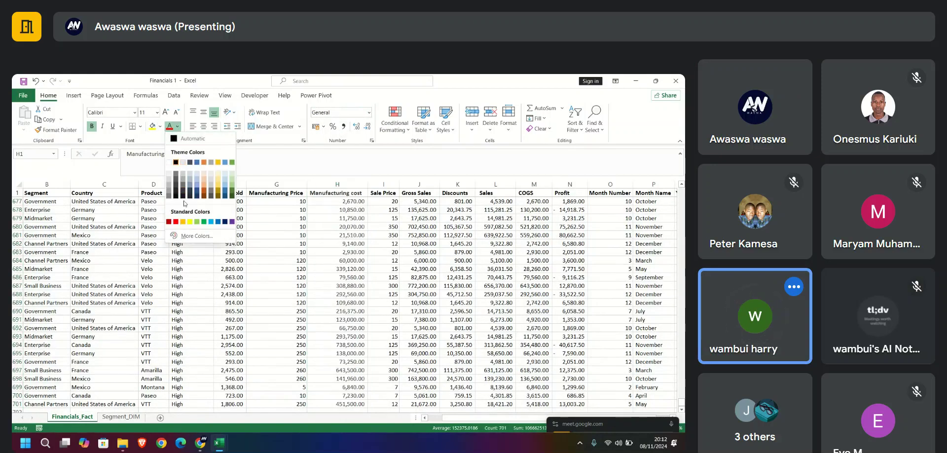
click(175, 222)
scroll(355, 245, up, 20)
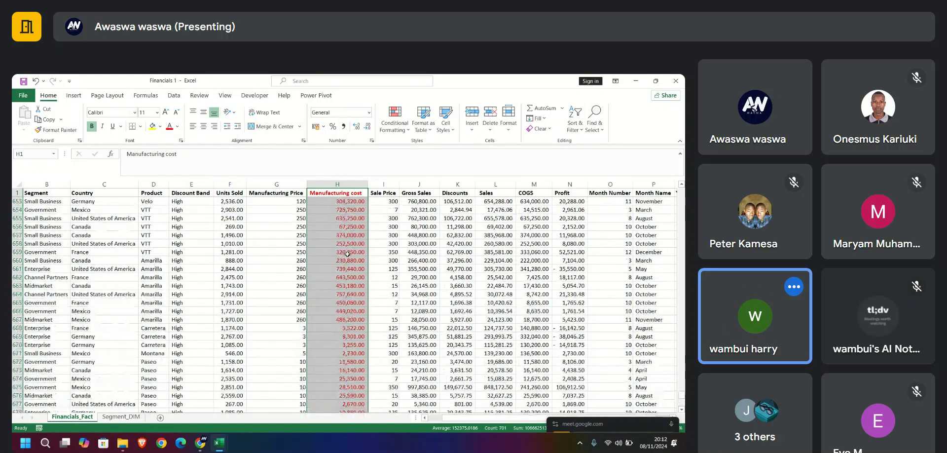
scroll(355, 245, up, 20)
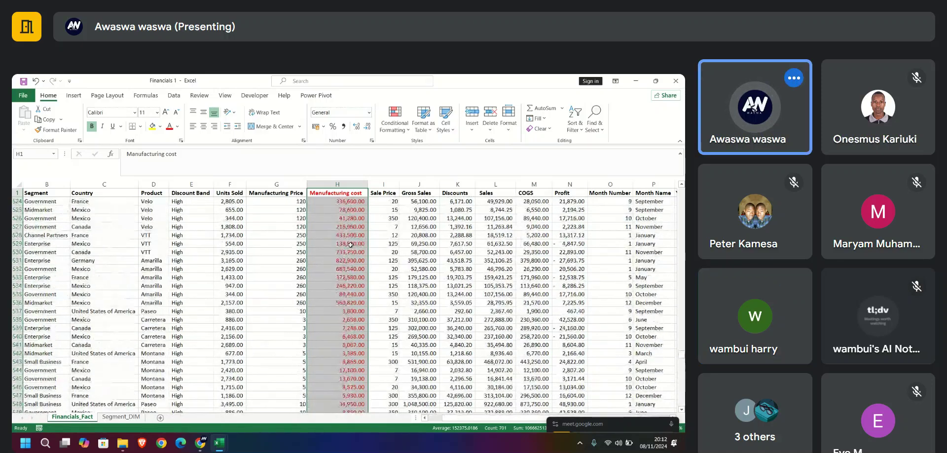
scroll(351, 242, up, 20)
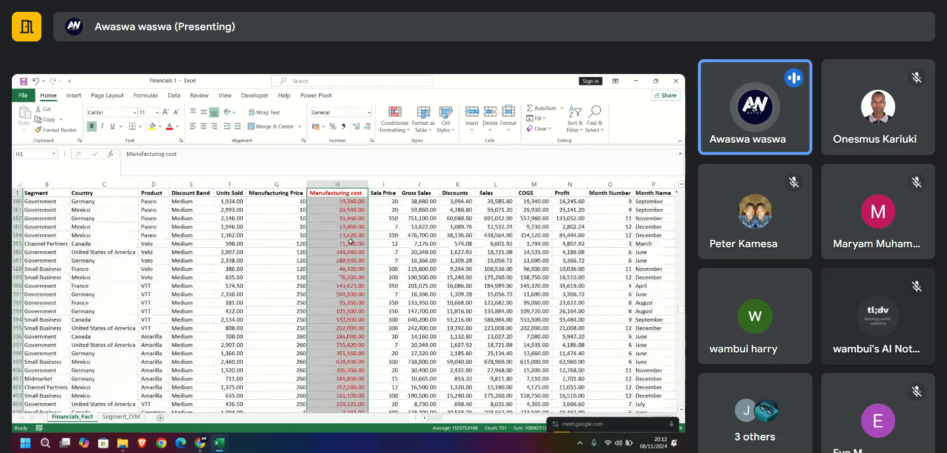
scroll(352, 239, up, 20)
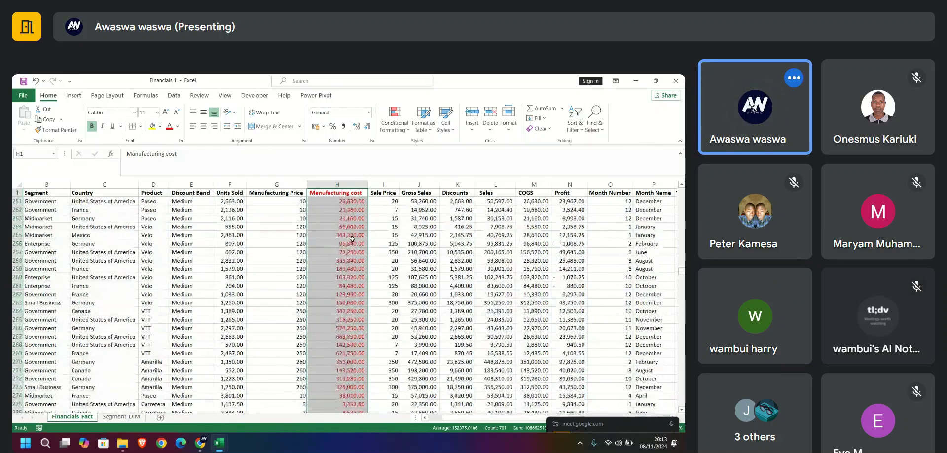
scroll(680, 257, up, 20)
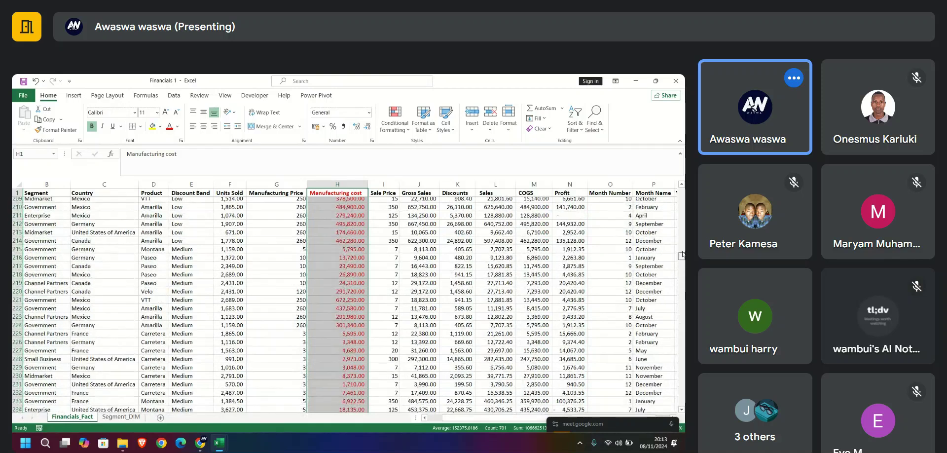
Replace the Gross Sales heading in cell J1 with SALES
click(393, 201)
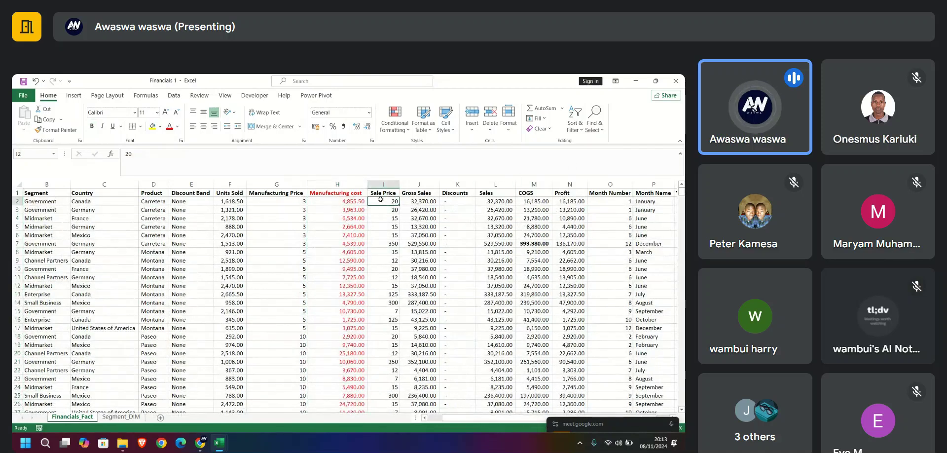
click(415, 202)
key(Up)
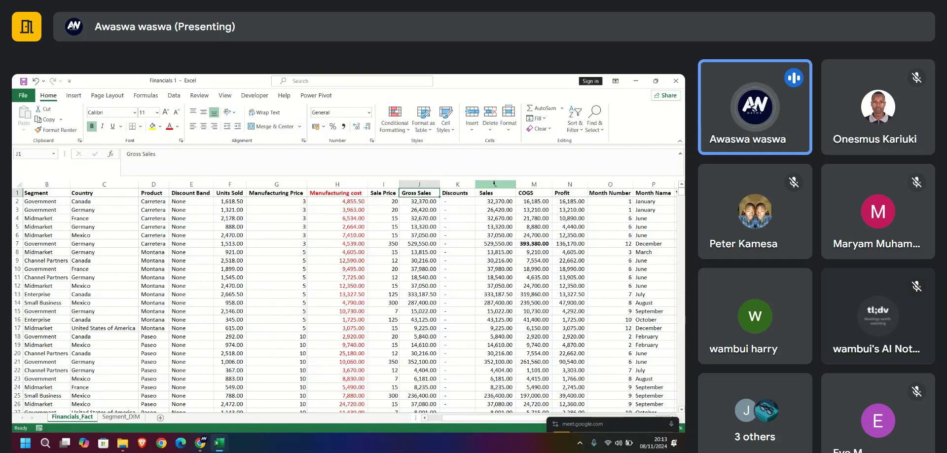
click(495, 184)
click(414, 193)
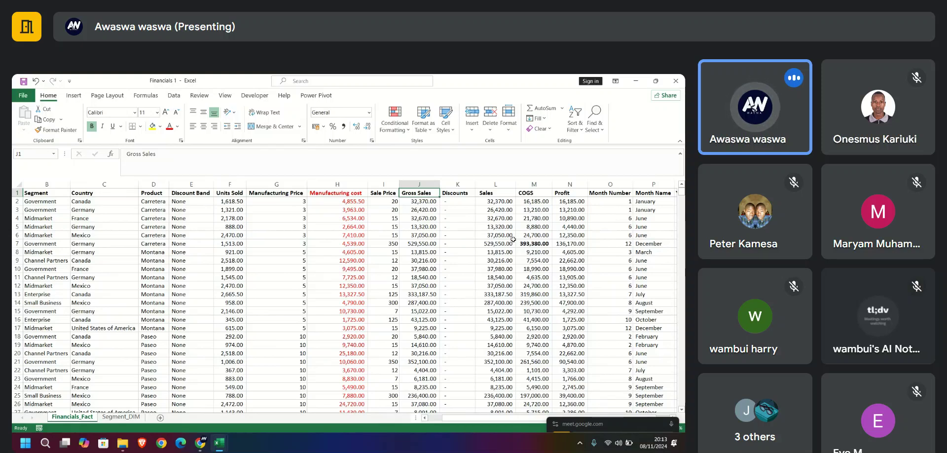
text(SALES)
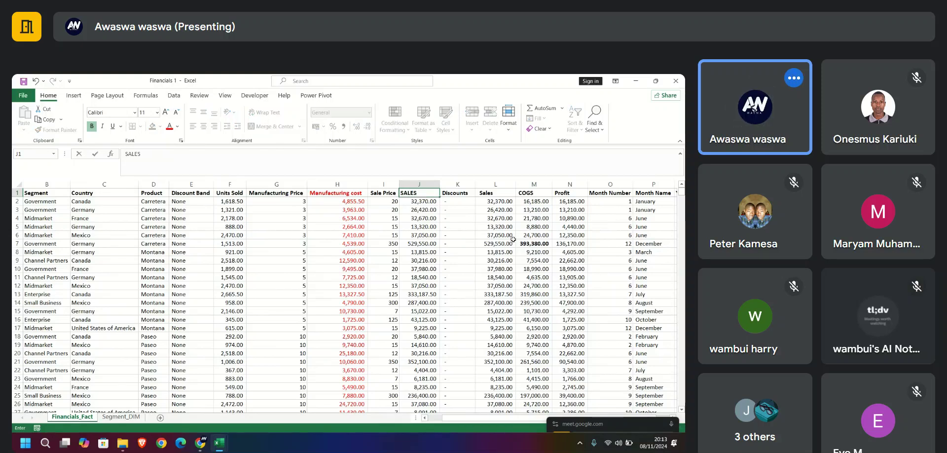
key(Return)
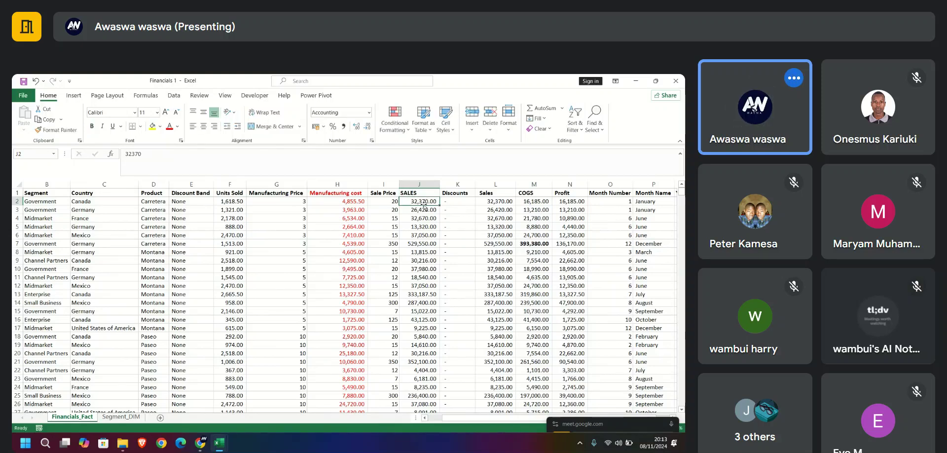
Enter the formula =F2*I2 in cell J2, fill it down the whole SALES column, and review the formula's references
text(=)
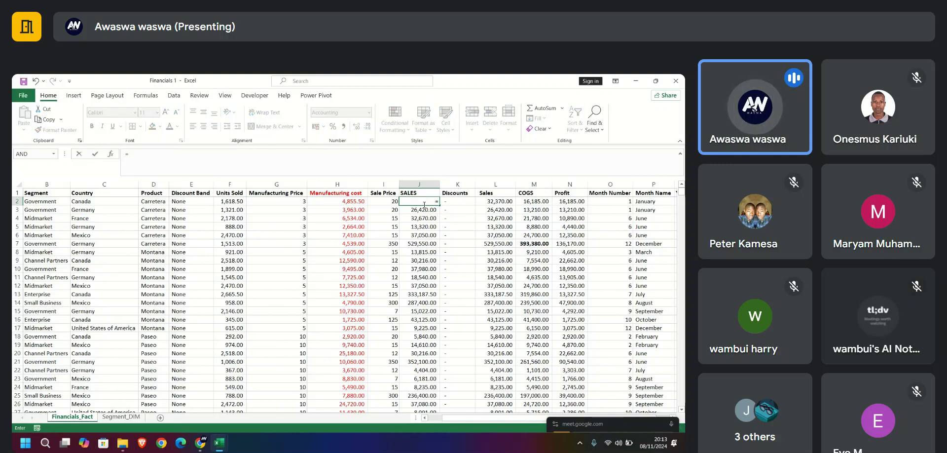
click(230, 201)
text(*)
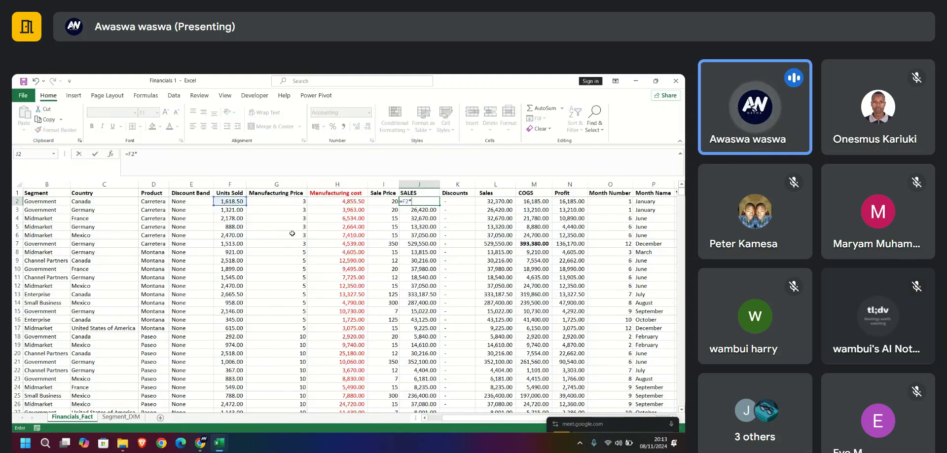
click(394, 201)
key(ctrl+Return)
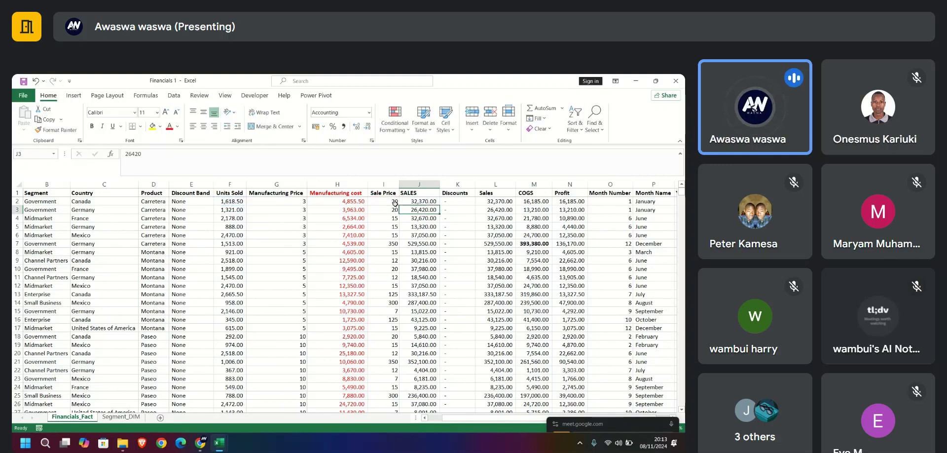
double_click(439, 204)
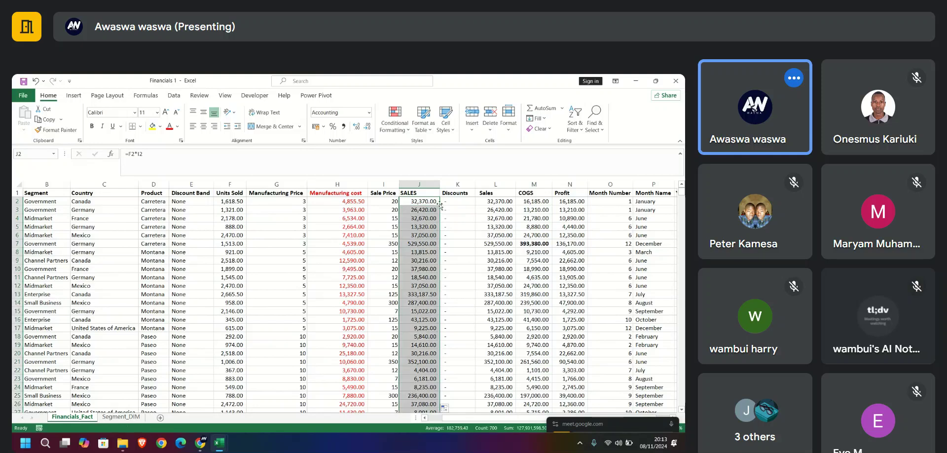
double_click(423, 201)
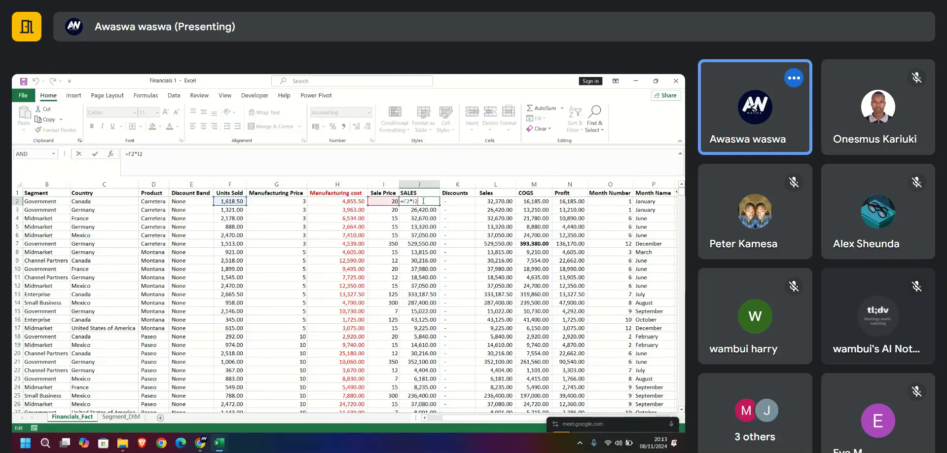
click(417, 193)
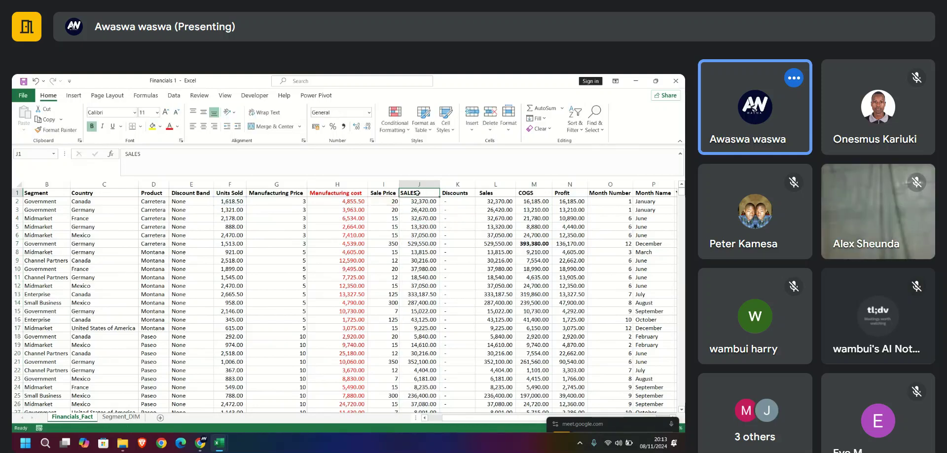
Set the font colour of the entire SALES column, including its heading, to red
key(ctrl+shift+Down)
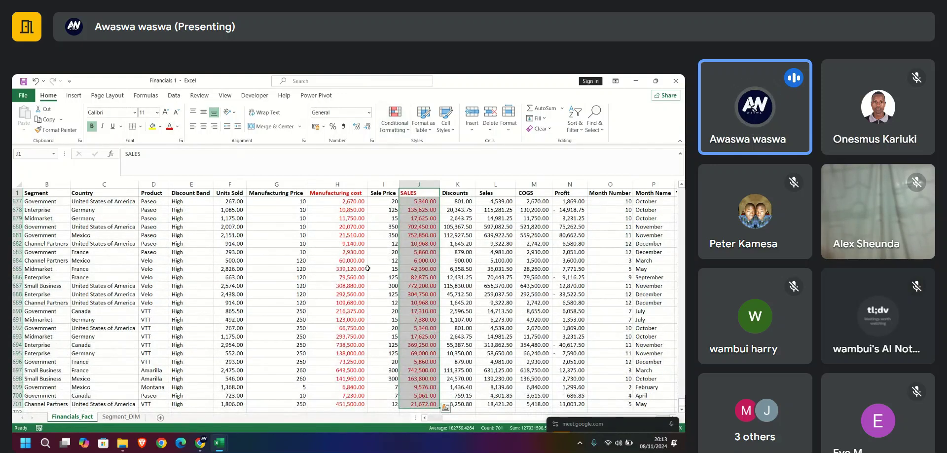
scroll(345, 296, up, 19)
drag(681, 384, 681, 191)
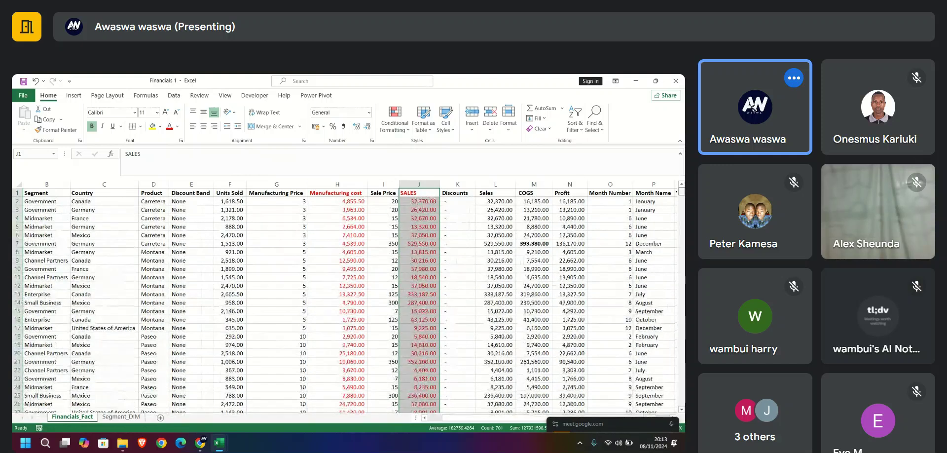
click(443, 229)
click(452, 210)
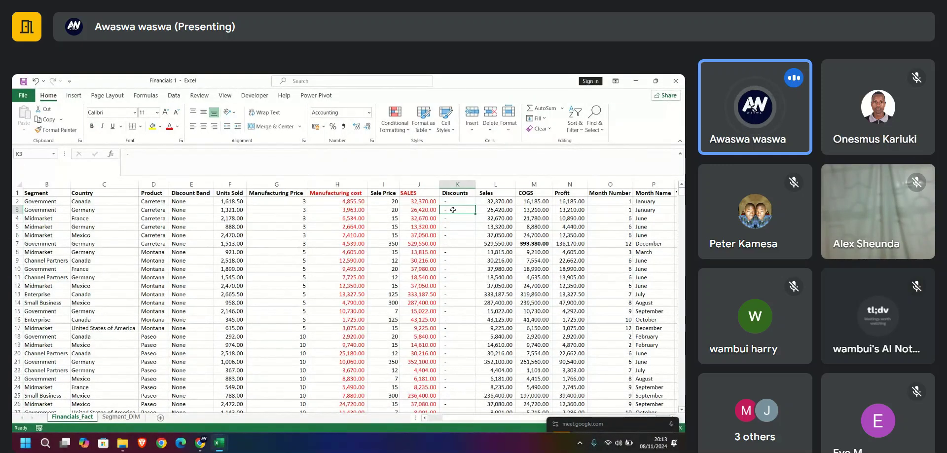
Examine the contents of the old Sales column L and the first Discounts cells for formulas or fixed values
click(491, 201)
key(Down)
key(Down)
key(Down)
key(F2)
click(490, 200)
click(499, 235)
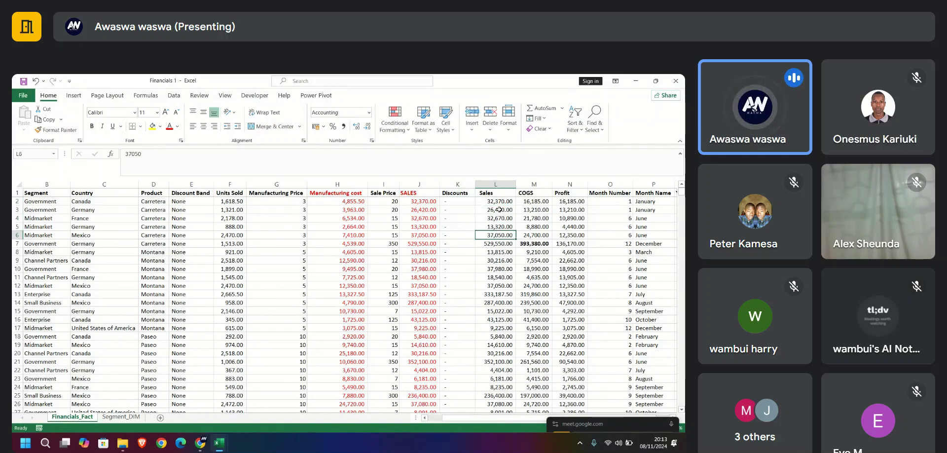
click(500, 203)
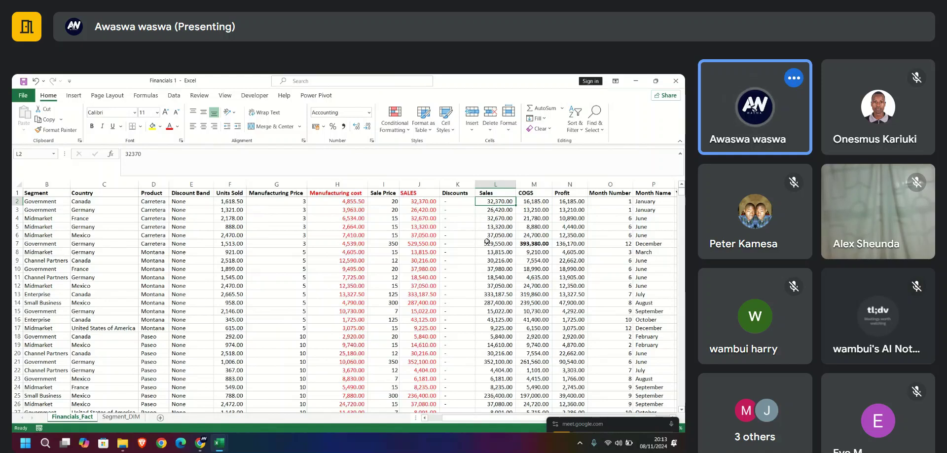
drag(456, 202, 452, 230)
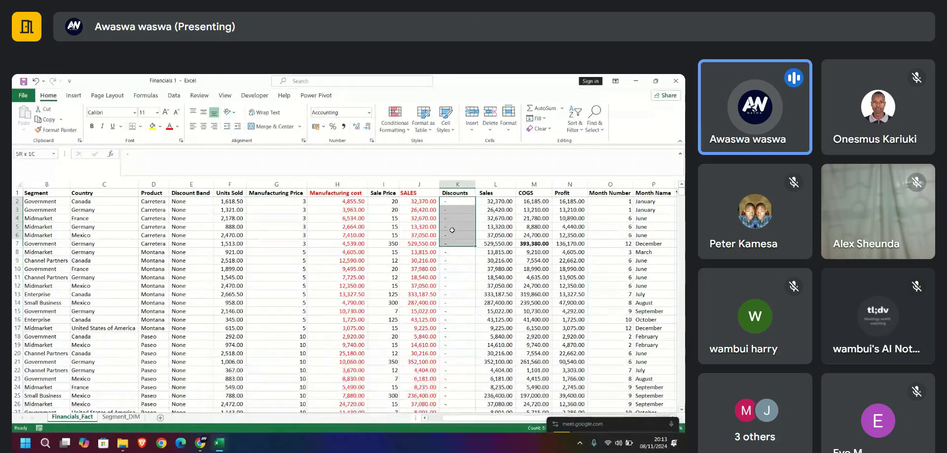
Delete the old Sales column L that sits between Discounts and COGS
click(495, 184)
right_click(495, 185)
click(515, 272)
Enter the formula =J2-H2 in cell L2 under COGS and check its references
click(498, 203)
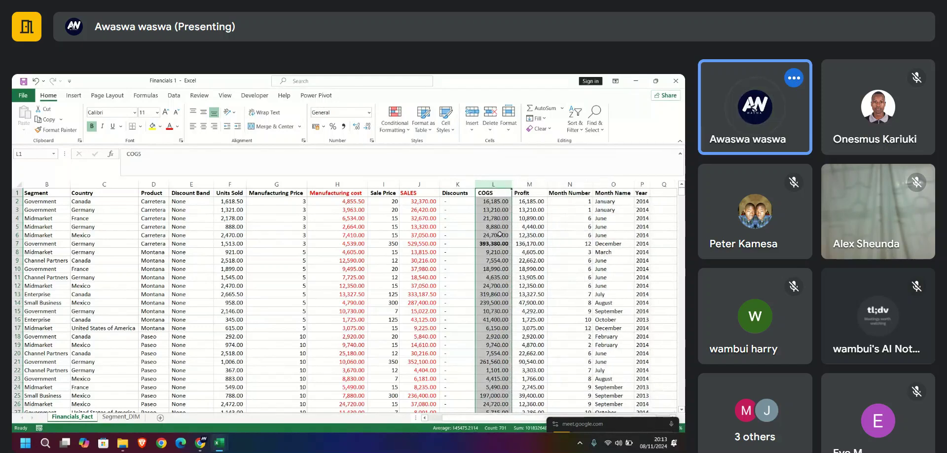
text(=)
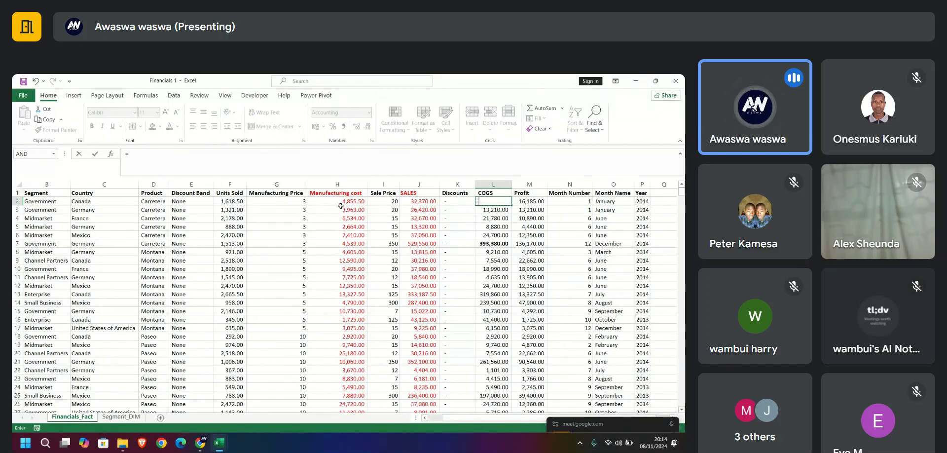
click(418, 202)
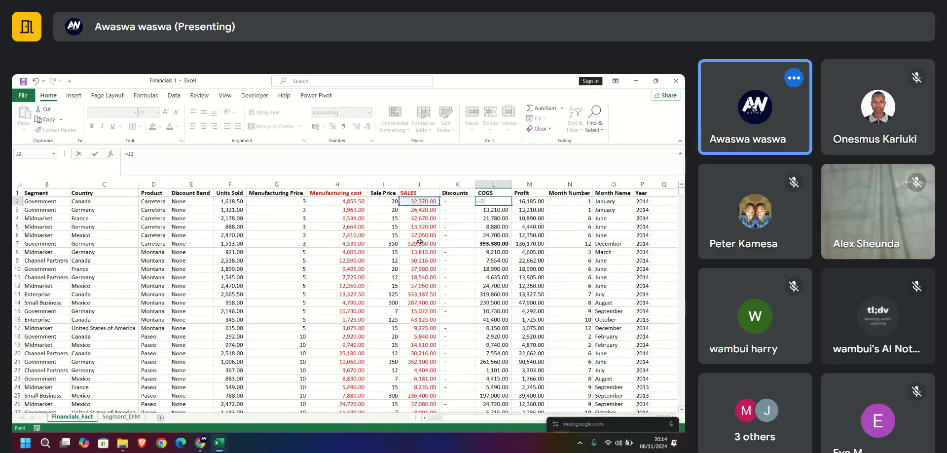
text(-)
click(344, 200)
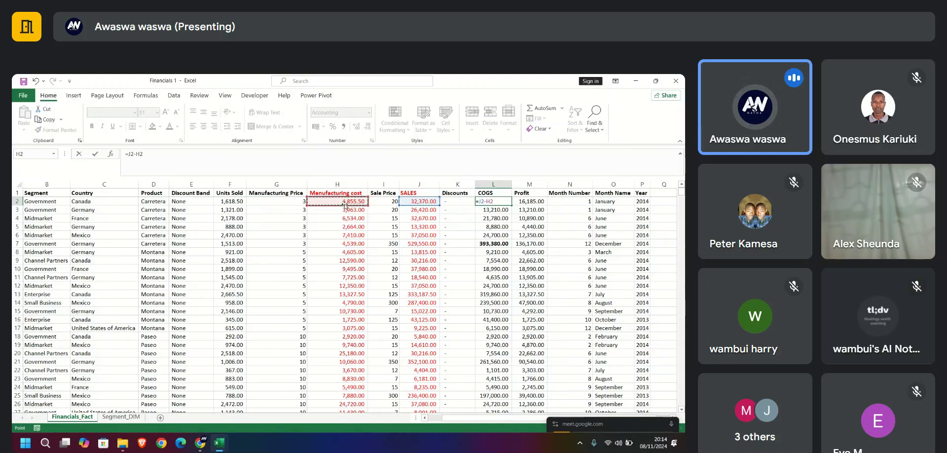
key(Return)
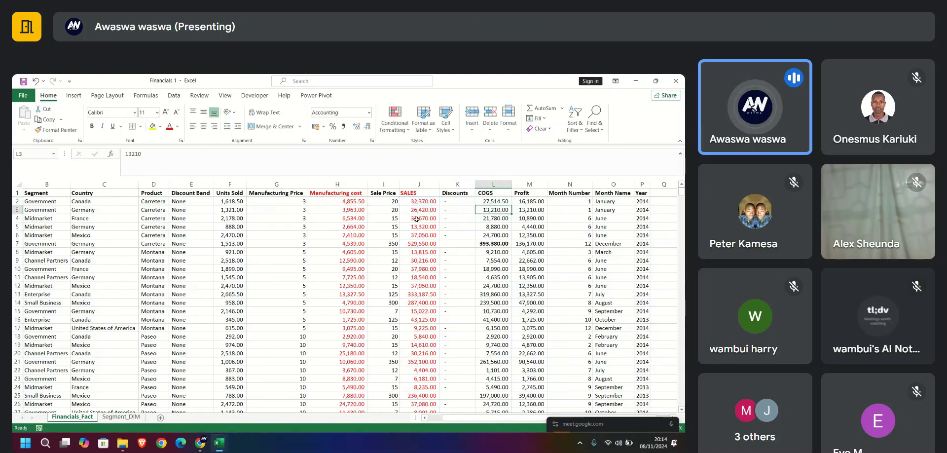
double_click(497, 200)
key(Return)
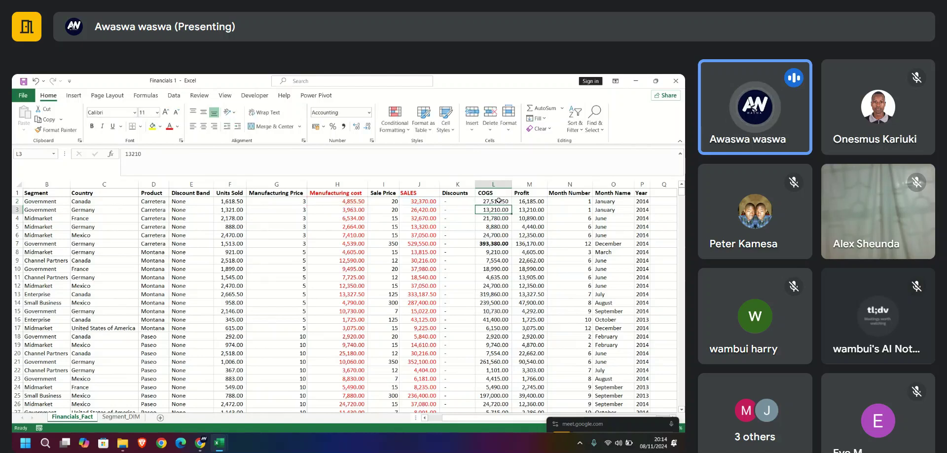
Extend the COGS formula in cell L2 to =J2-H2-K2 so it also subtracts the discount, and review it
double_click(494, 200)
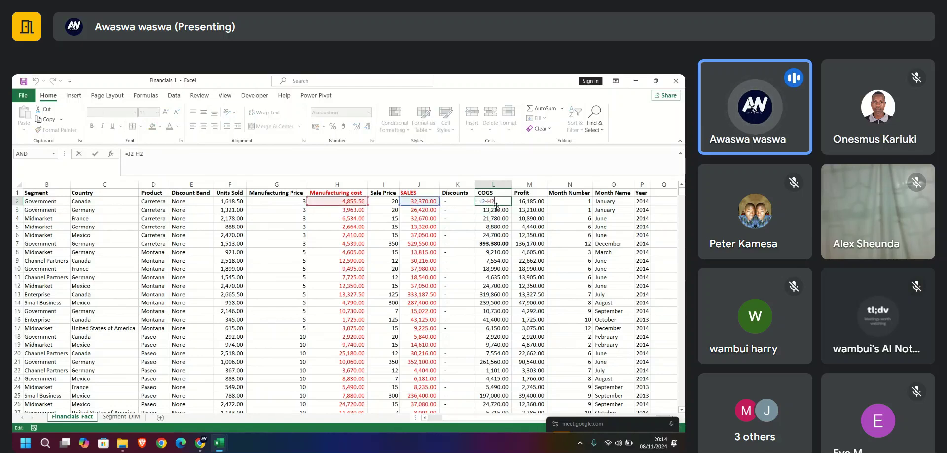
text(-)
click(458, 201)
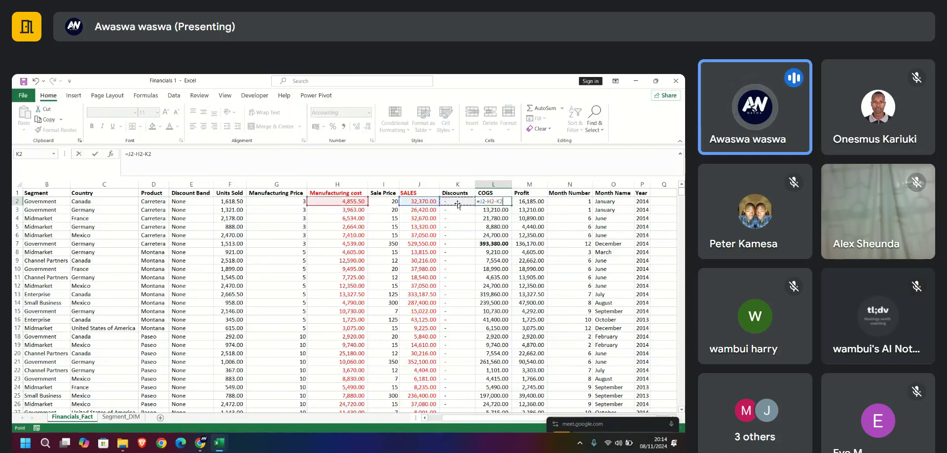
key(Return)
click(495, 200)
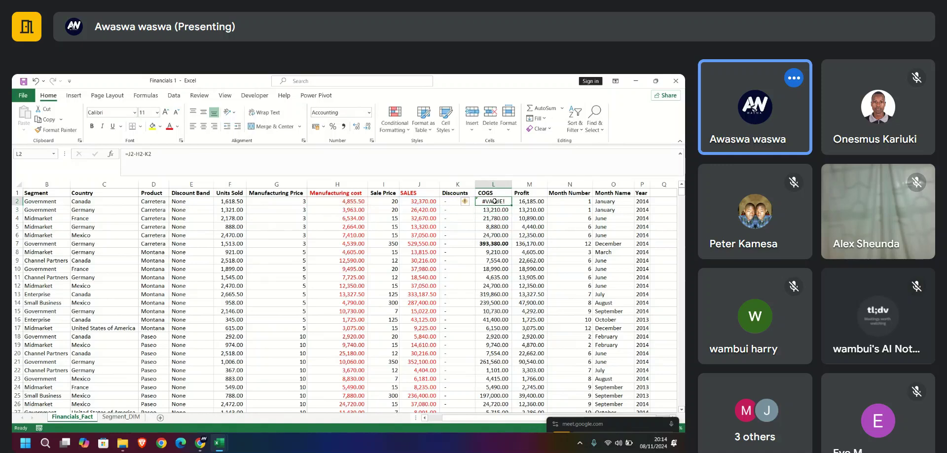
double_click(495, 201)
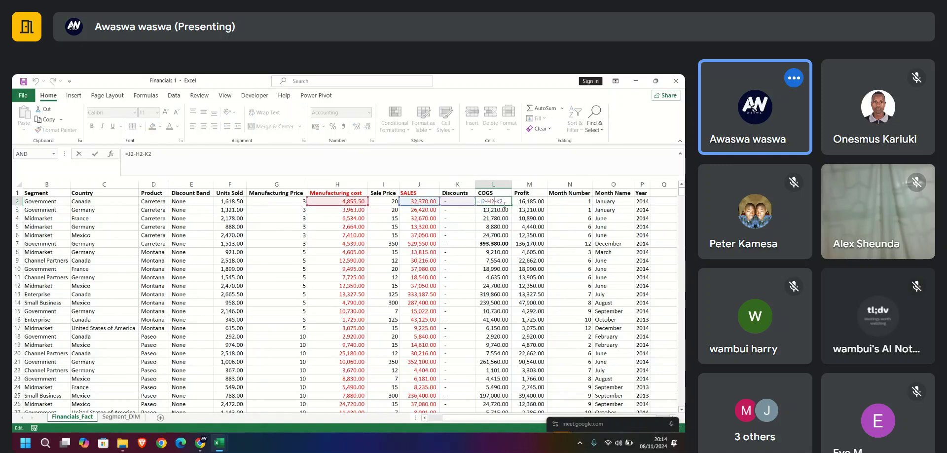
key(Escape)
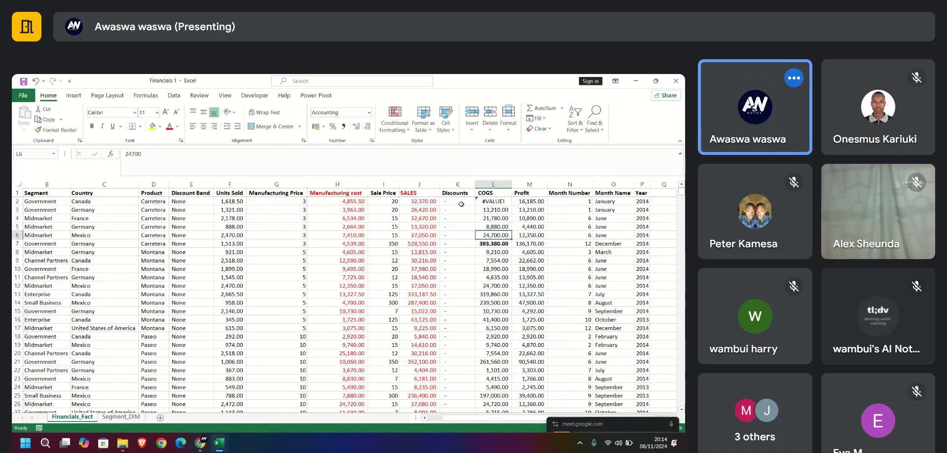
Replace every hyphen in the Discounts values from K2 down with nothing
click(458, 200)
key(ctrl+shift+Down)
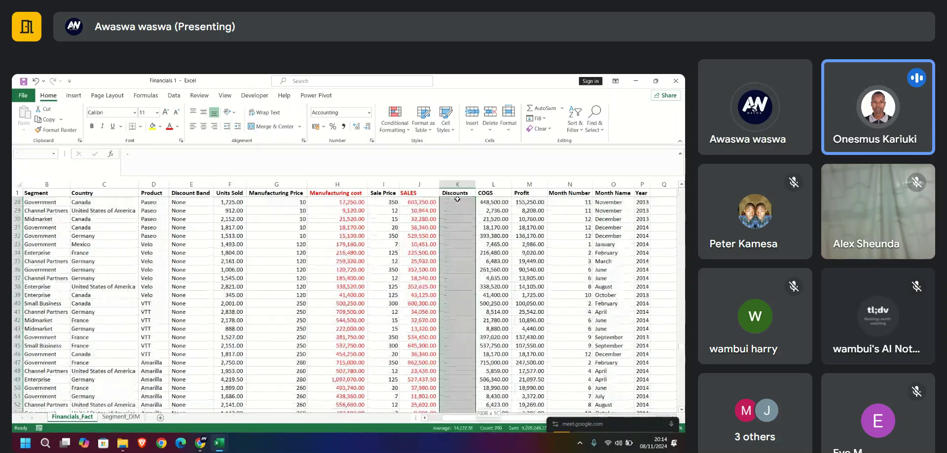
scroll(472, 207, up, 20)
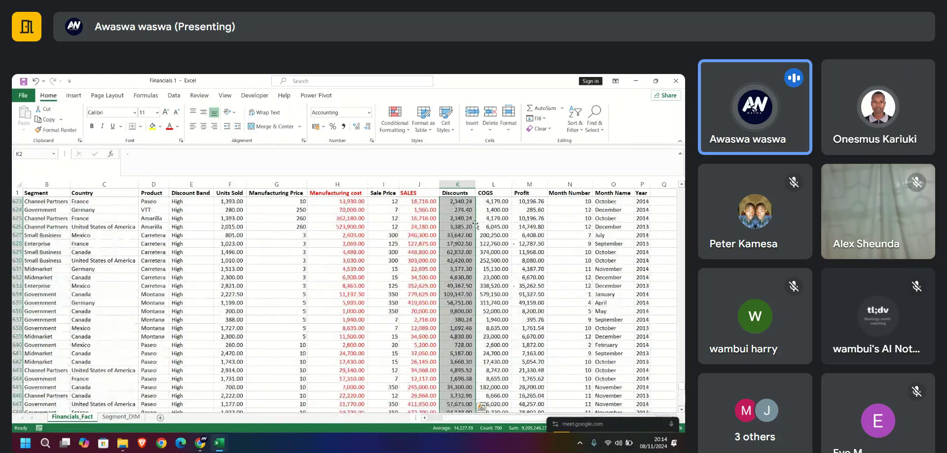
scroll(475, 226, up, 1)
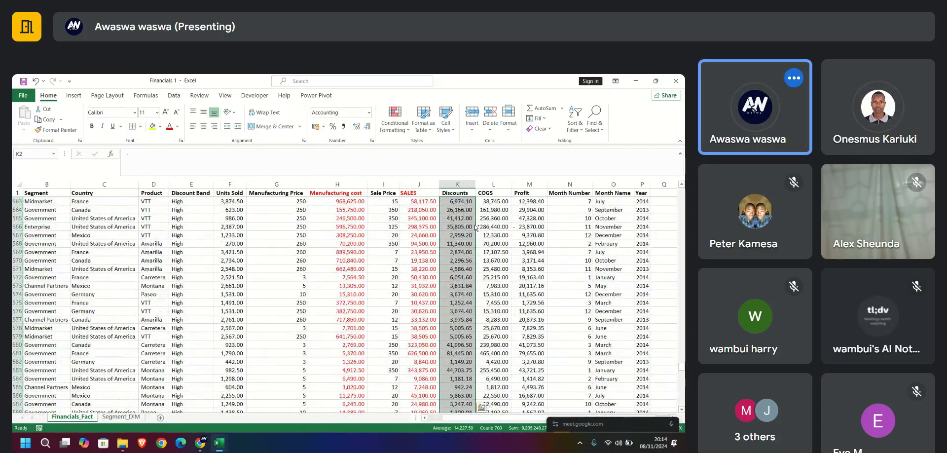
key(ctrl+h)
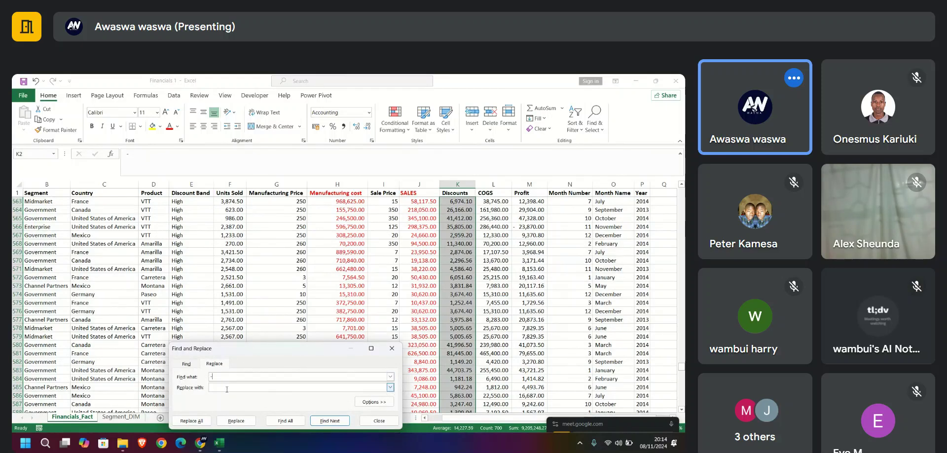
click(192, 420)
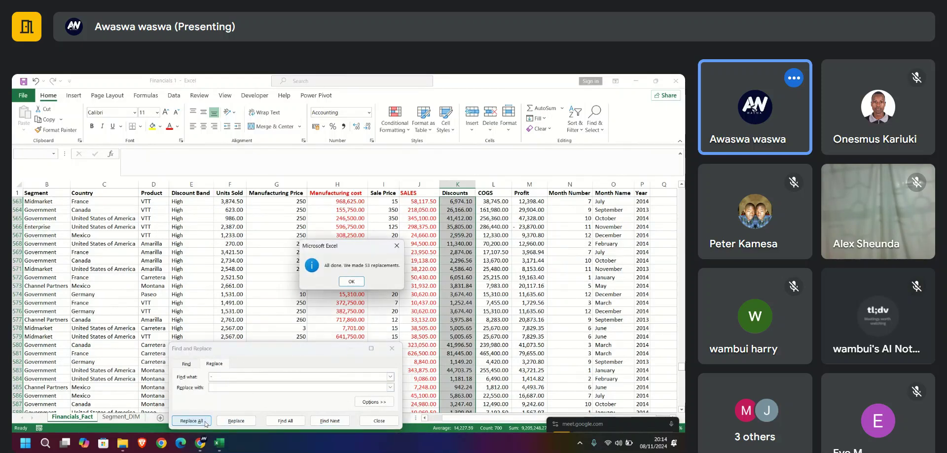
click(352, 282)
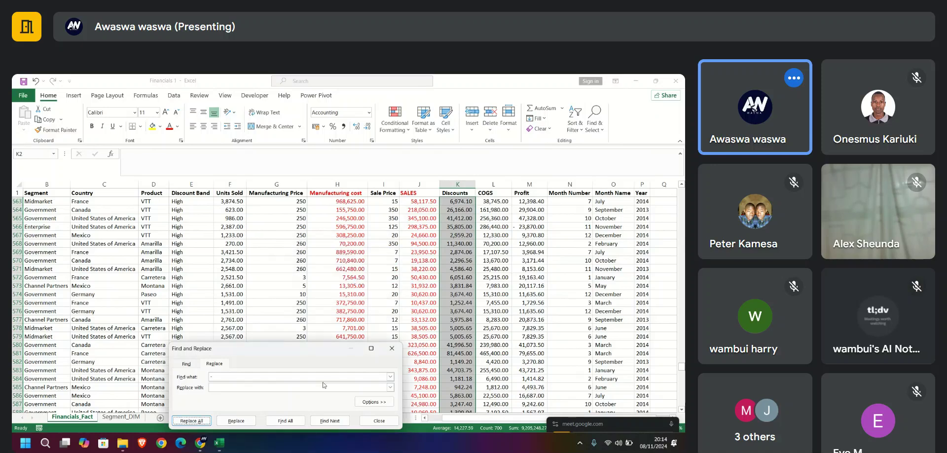
scroll(471, 240, up, 20)
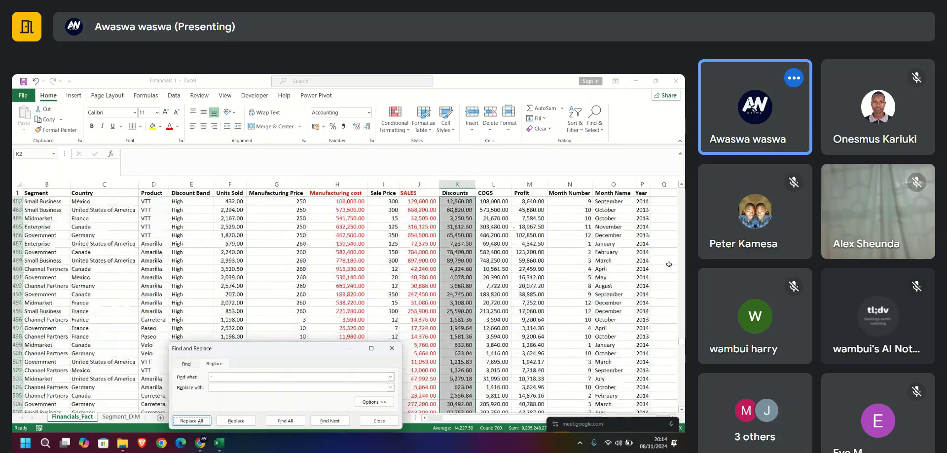
drag(681, 342, 682, 190)
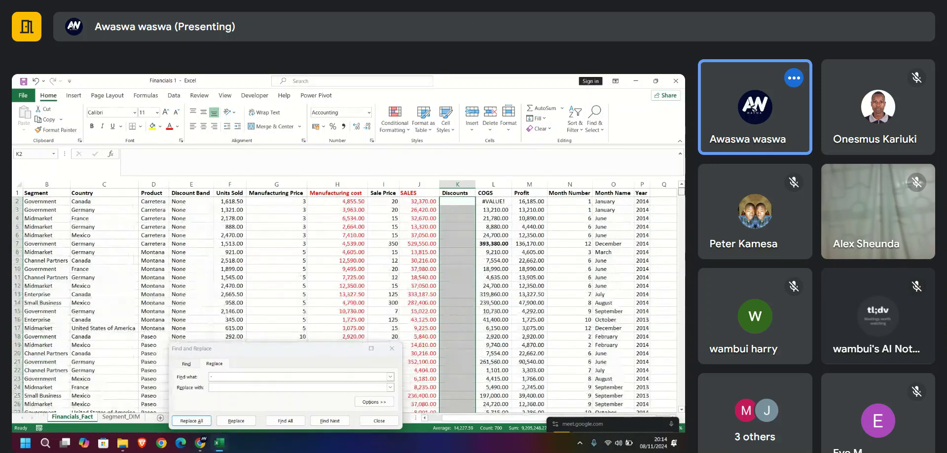
Recheck the COGS formula in cell L2 and read the explanation of its error
click(495, 218)
double_click(495, 202)
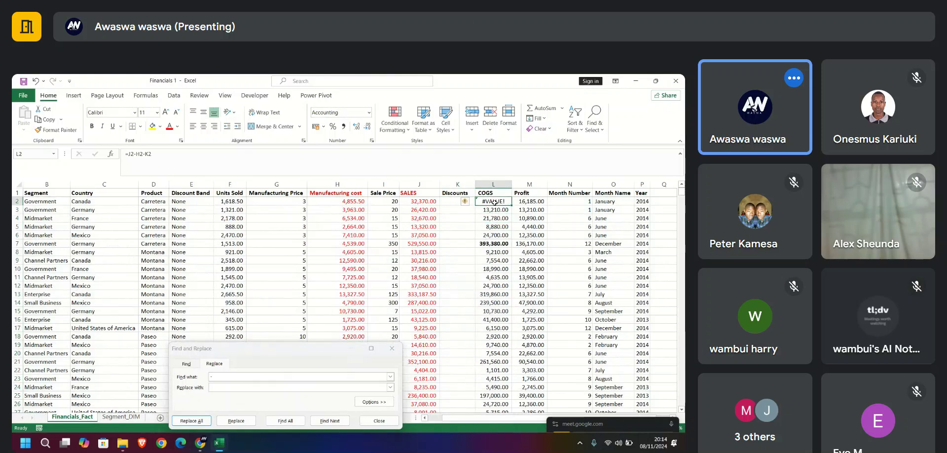
drag(503, 201, 494, 202)
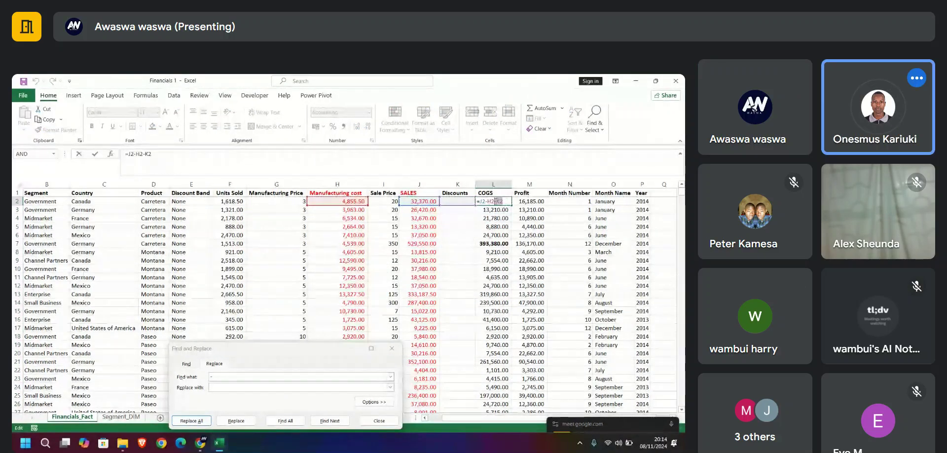
key(Return)
click(502, 201)
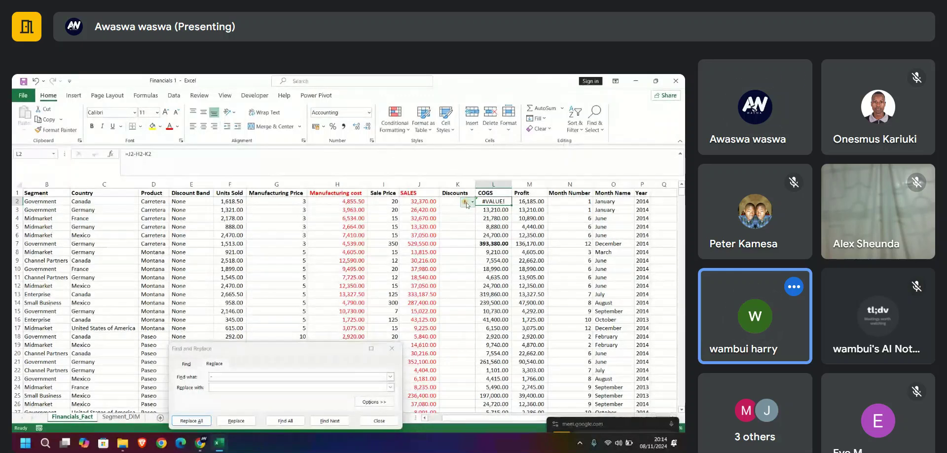
mouse_move(466, 204)
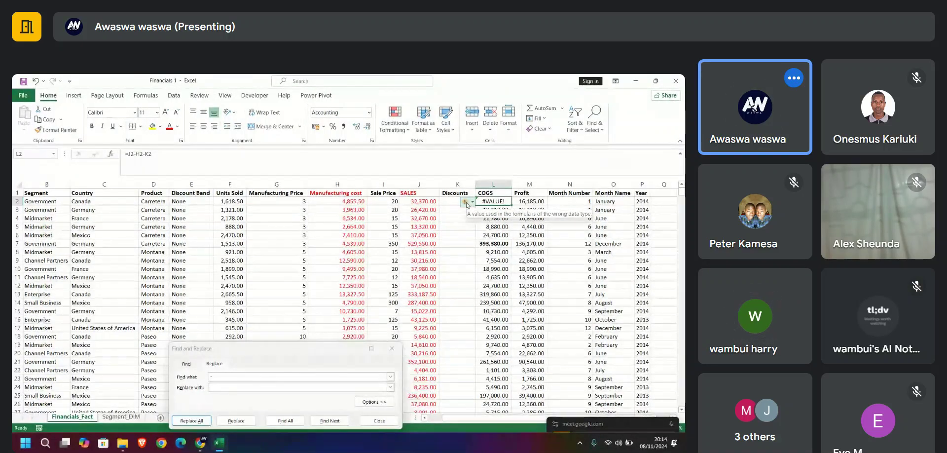
Set the number format of all Discounts values from K2 down to Number, after trying General
click(457, 204)
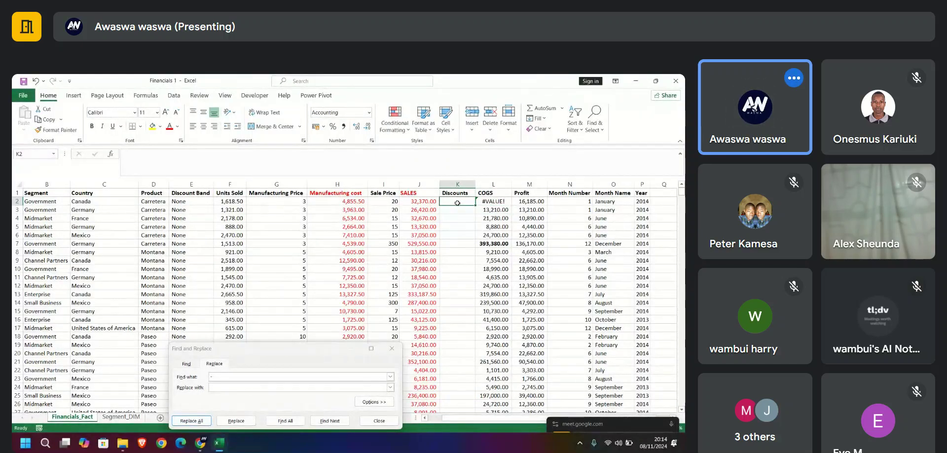
key(ctrl+shift+Down)
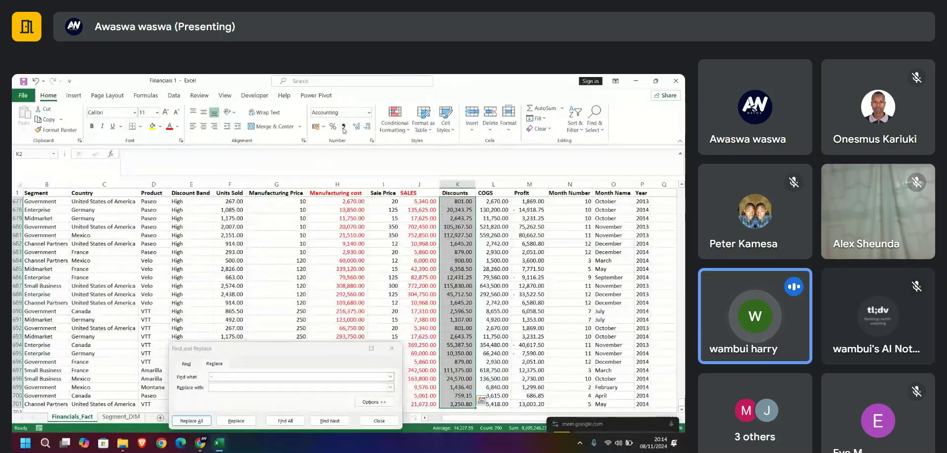
scroll(423, 266, up, 18)
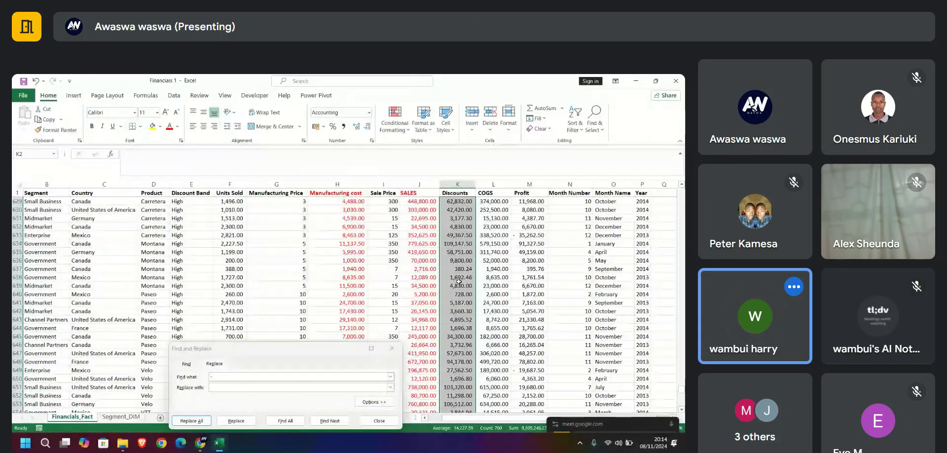
drag(681, 353, 682, 164)
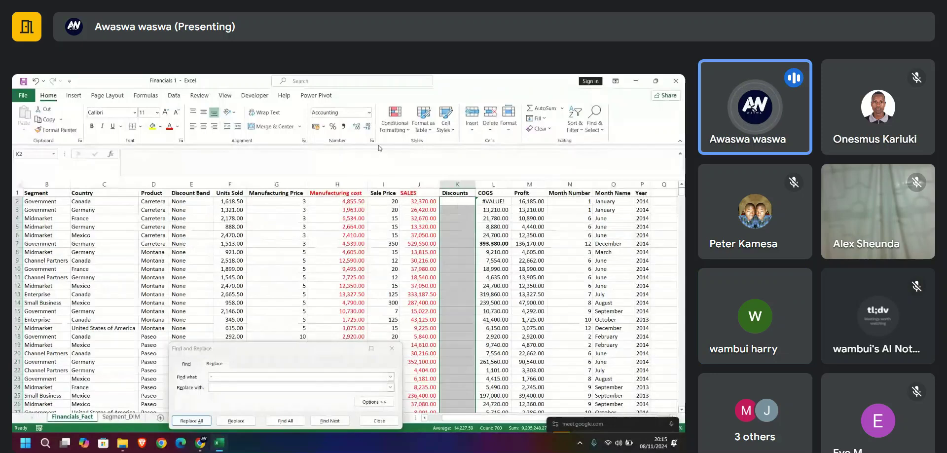
click(370, 114)
click(368, 121)
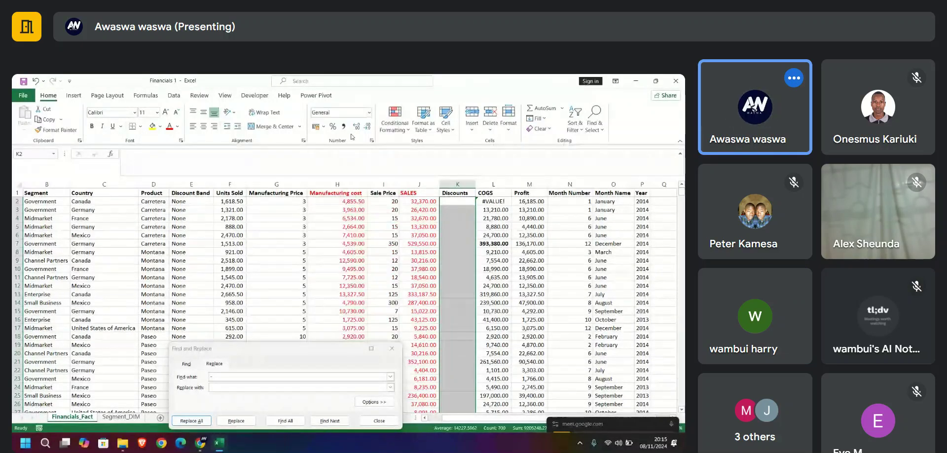
click(369, 113)
click(351, 153)
click(463, 203)
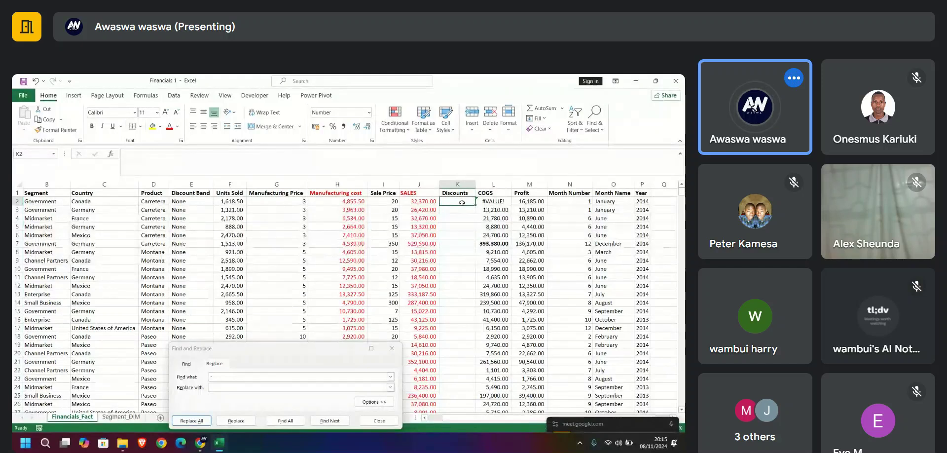
Enter 0 as the discount in cells K2 and K3, and extend the COGS formula from L2 to L3
double_click(462, 202)
click(468, 235)
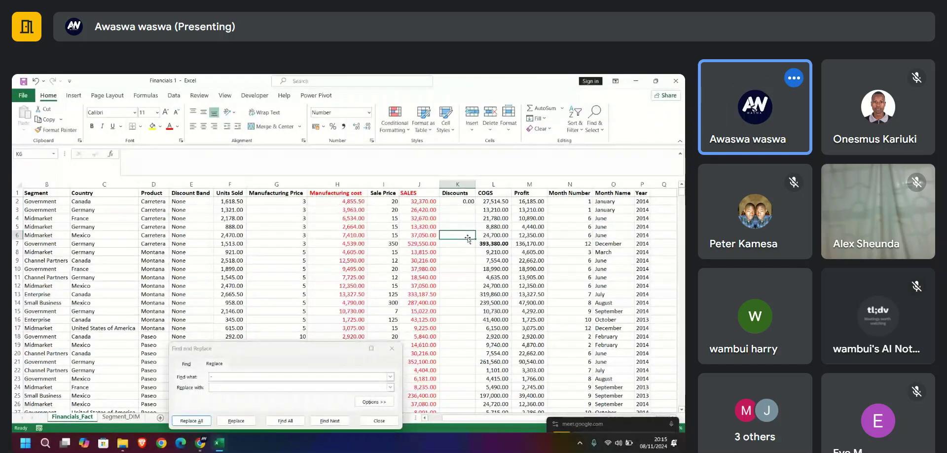
click(466, 200)
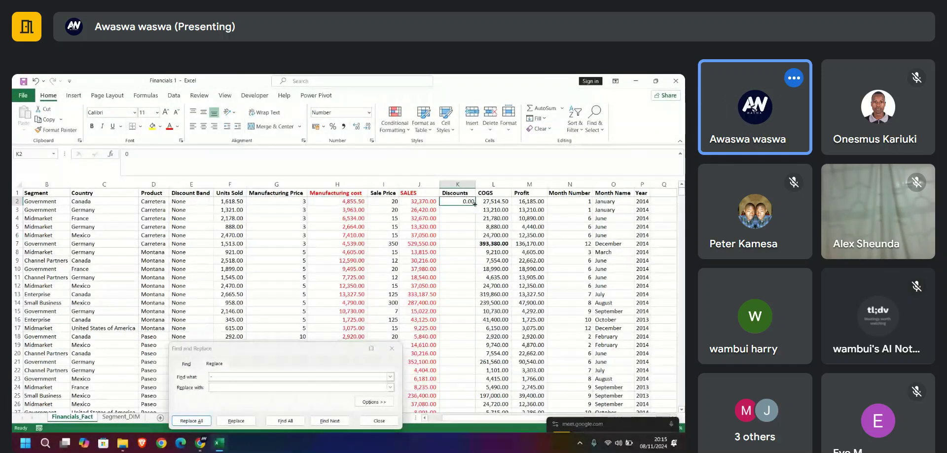
drag(493, 201, 508, 216)
click(472, 202)
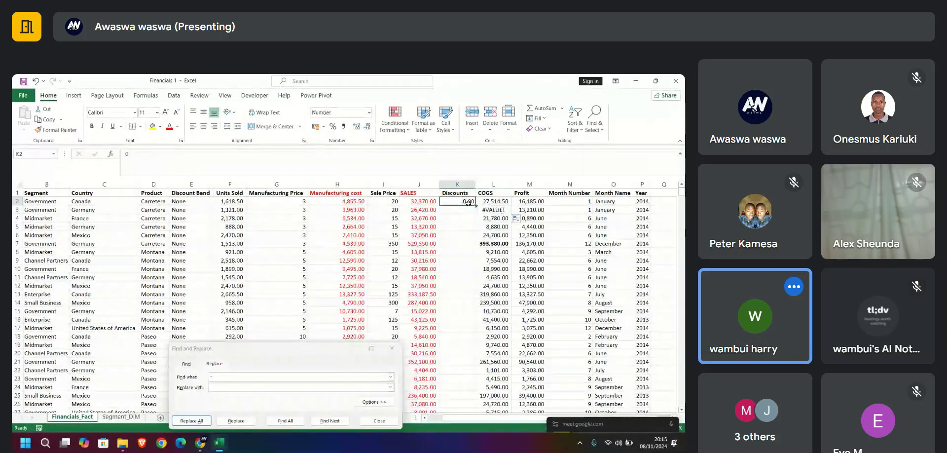
drag(474, 210, 475, 213)
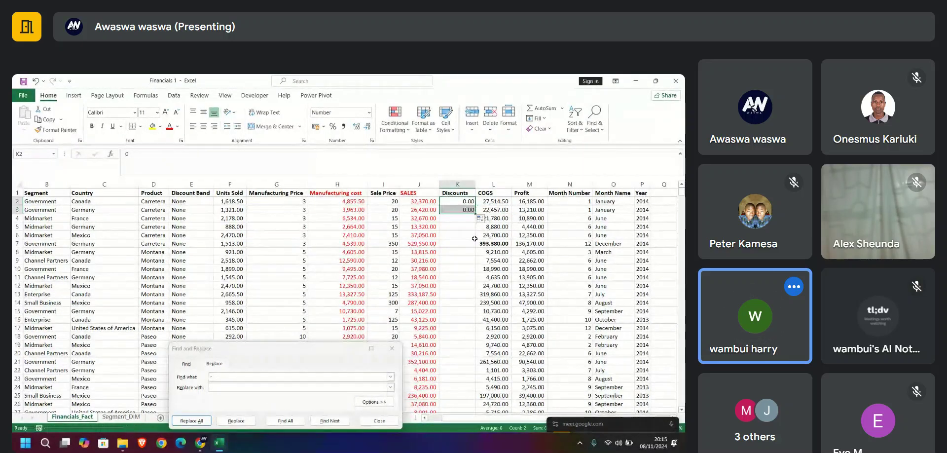
Fill the 0 from K3 down the whole Discounts column, review the column, and undo the fill
click(470, 229)
click(472, 211)
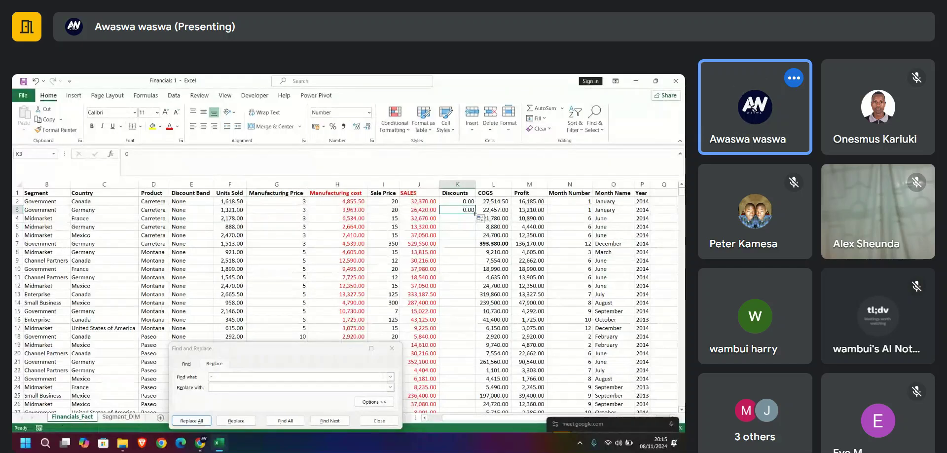
double_click(475, 214)
scroll(462, 290, down, 5)
scroll(461, 289, down, 20)
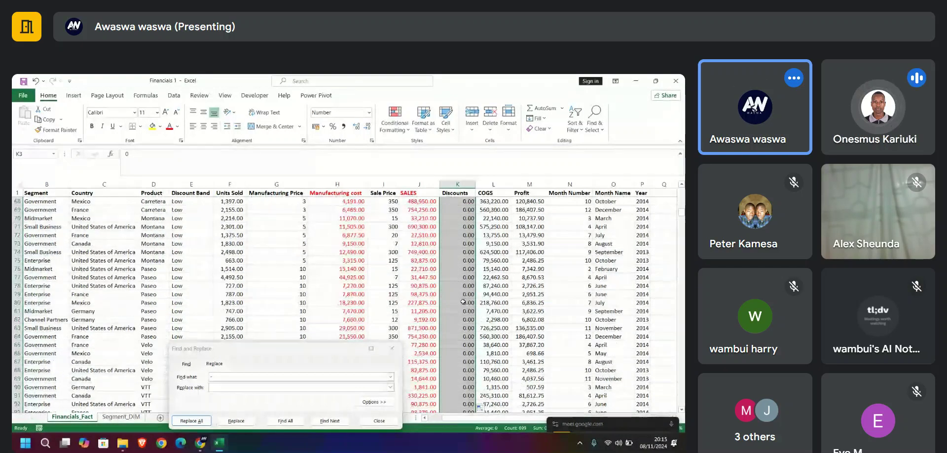
key(ctrl+z)
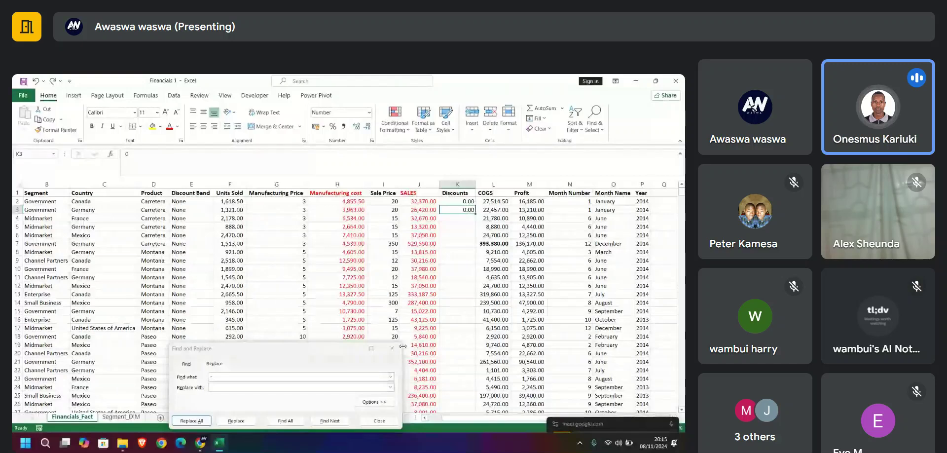
click(463, 201)
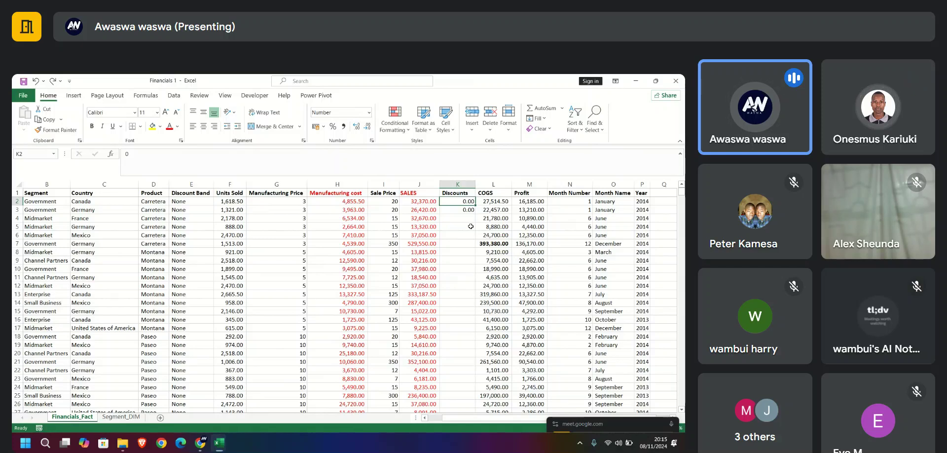
key(ctrl+h)
drag(218, 377, 207, 379)
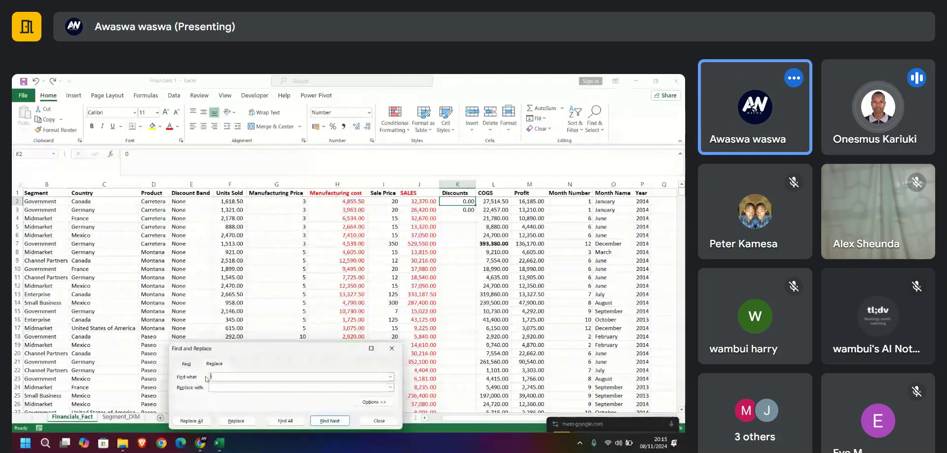
key(BackSpace)
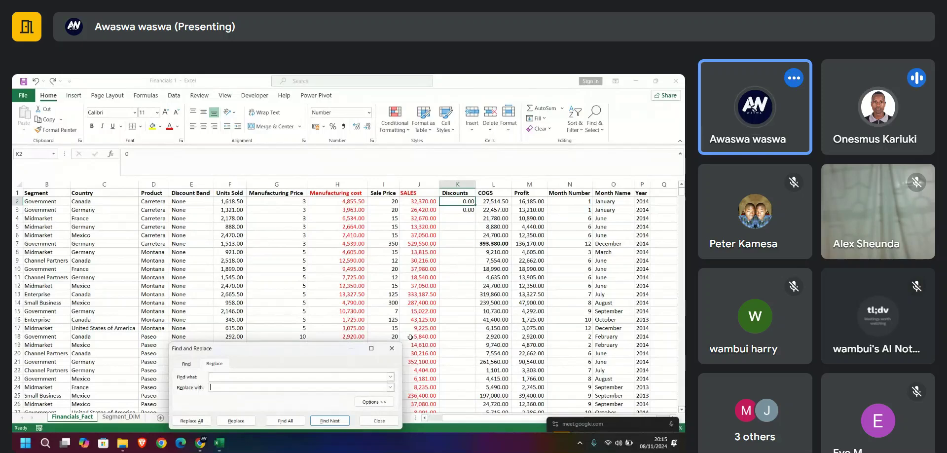
click(392, 348)
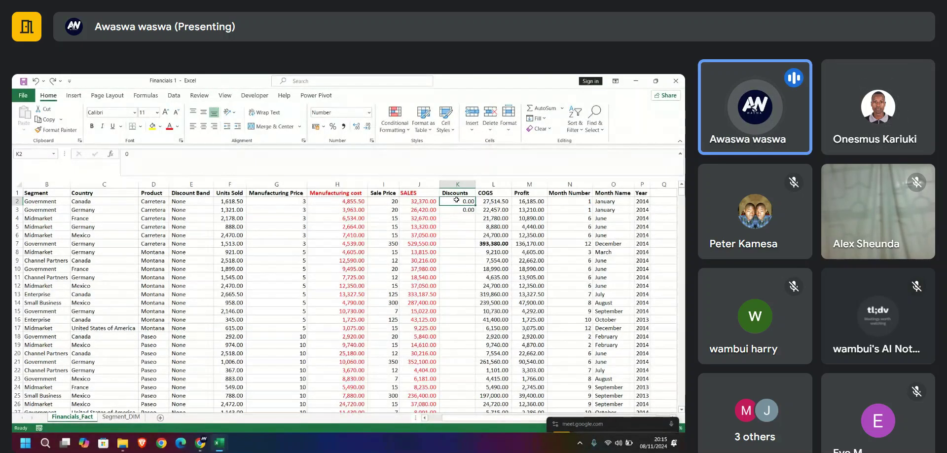
Try to select only the blank cells in the Discounts values from K2 down with Go To Special
key(ctrl+shift+Down)
scroll(464, 266, up, 20)
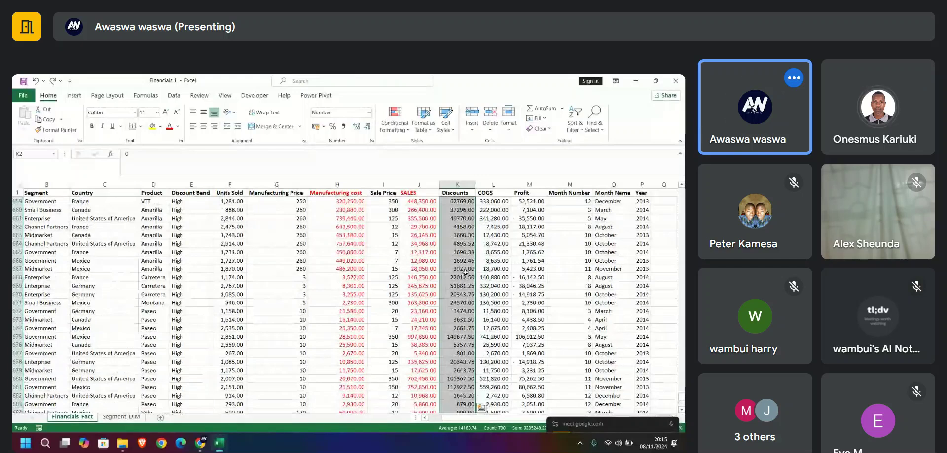
scroll(465, 272, up, 13)
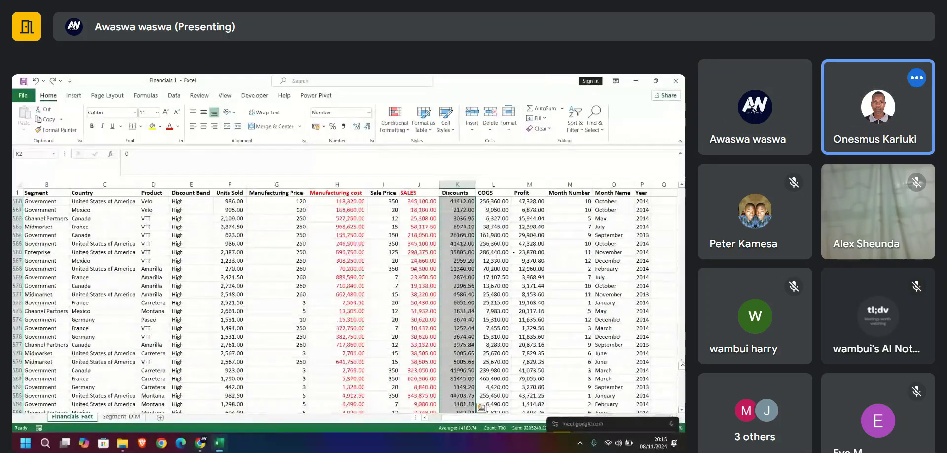
drag(682, 363, 682, 190)
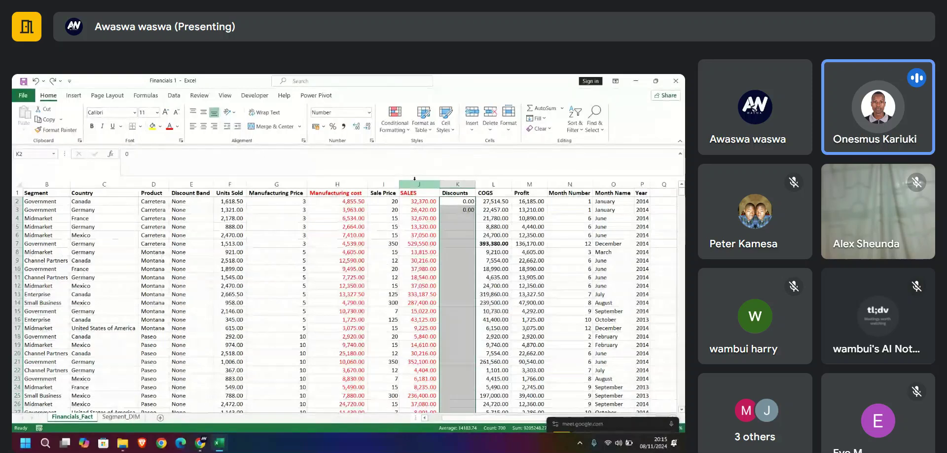
key(ctrl+g)
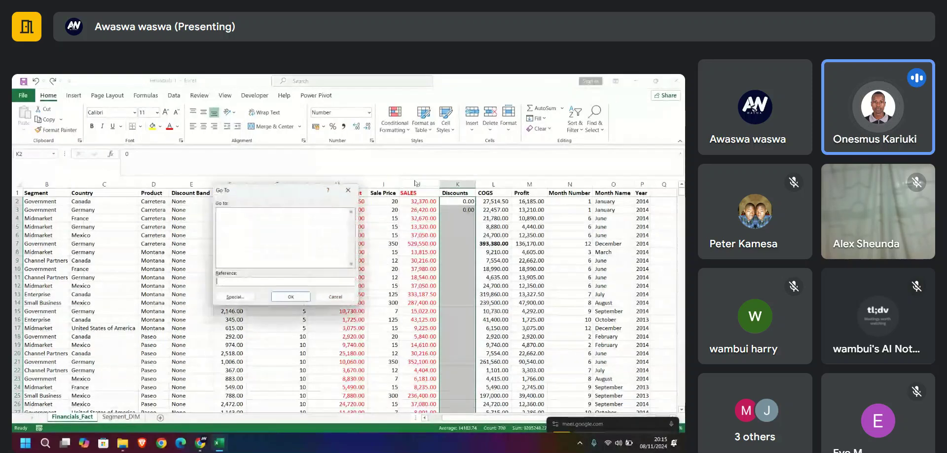
click(235, 297)
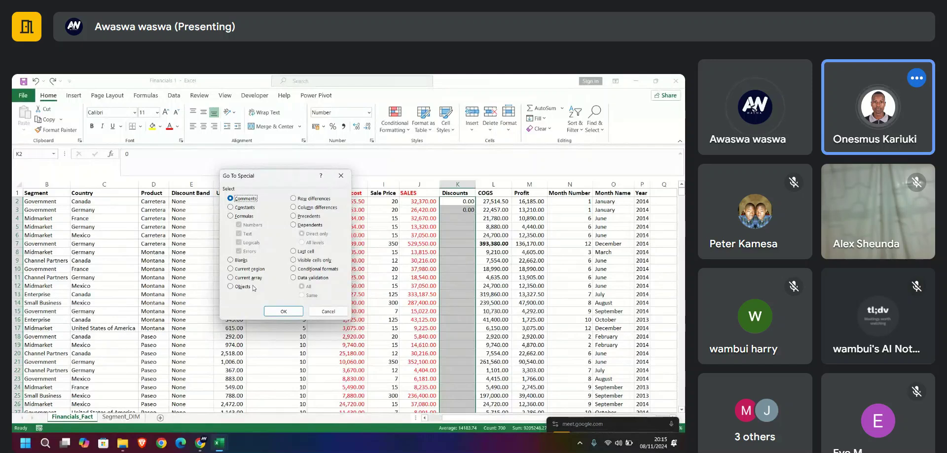
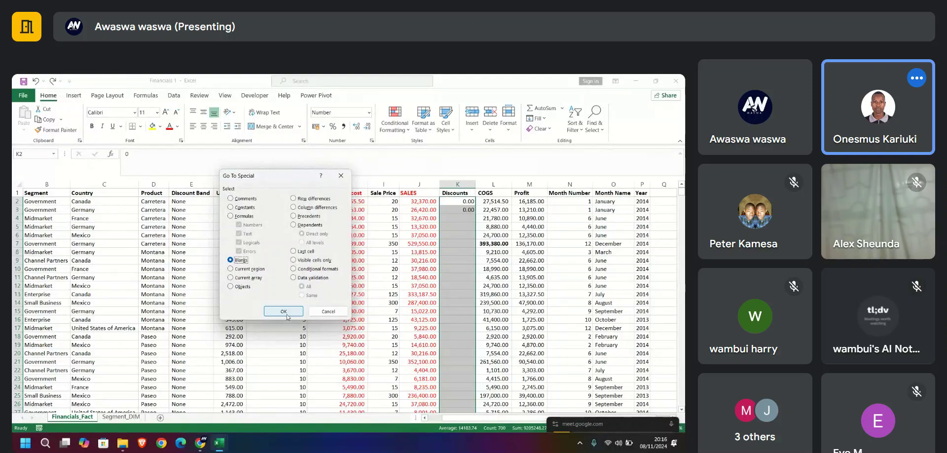
click(287, 314)
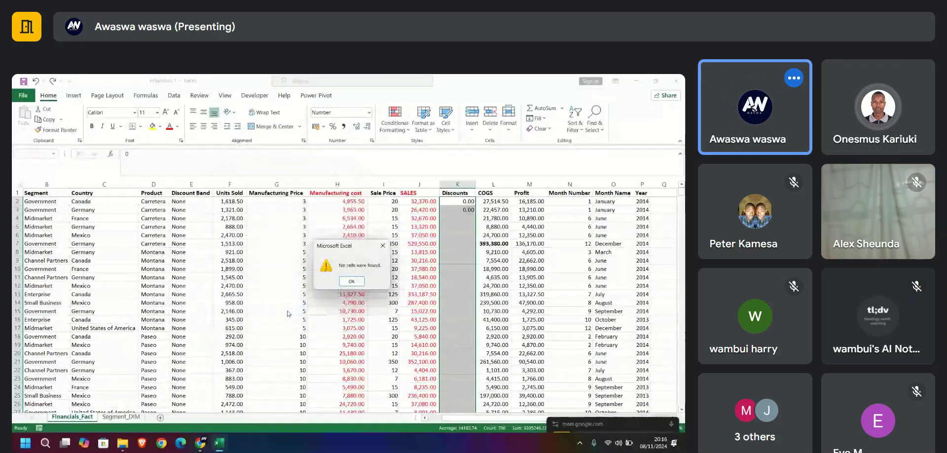
click(352, 281)
Inspect the empty-looking Discounts cell K4 for hidden content
click(456, 218)
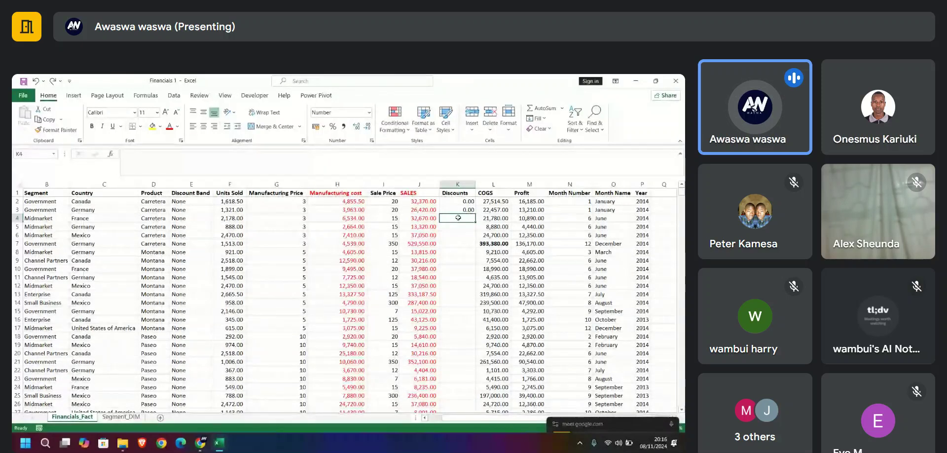
double_click(449, 220)
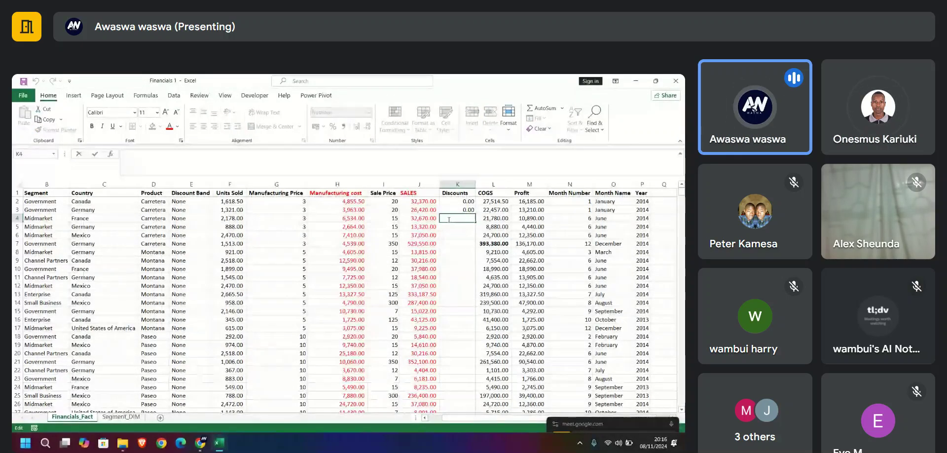
click(449, 169)
click(453, 261)
click(454, 278)
Clear the zeros from Discounts cells K2 and K3
drag(467, 203, 467, 209)
click(468, 201)
key(BackSpace)
click(467, 210)
key(BackSpace)
click(467, 218)
click(465, 210)
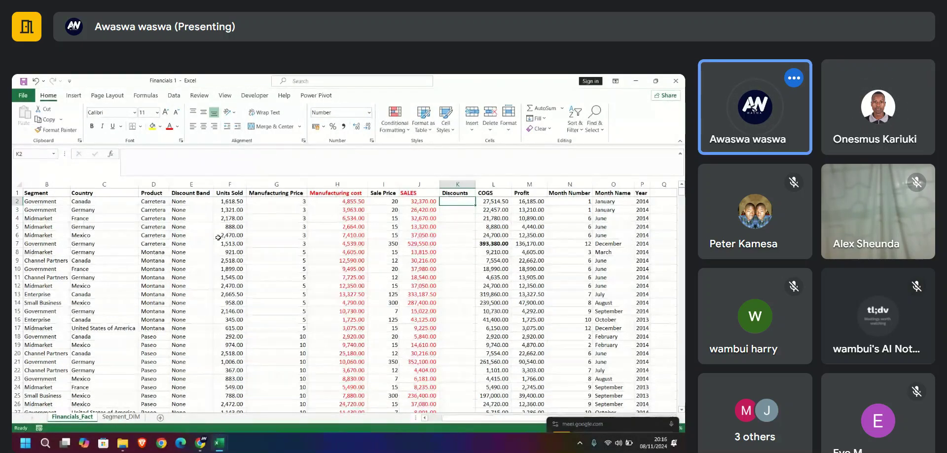
Replace every space on the Financials_Fact sheet with nothing and recheck Discounts cells K2 to K4
key(ctrl+f)
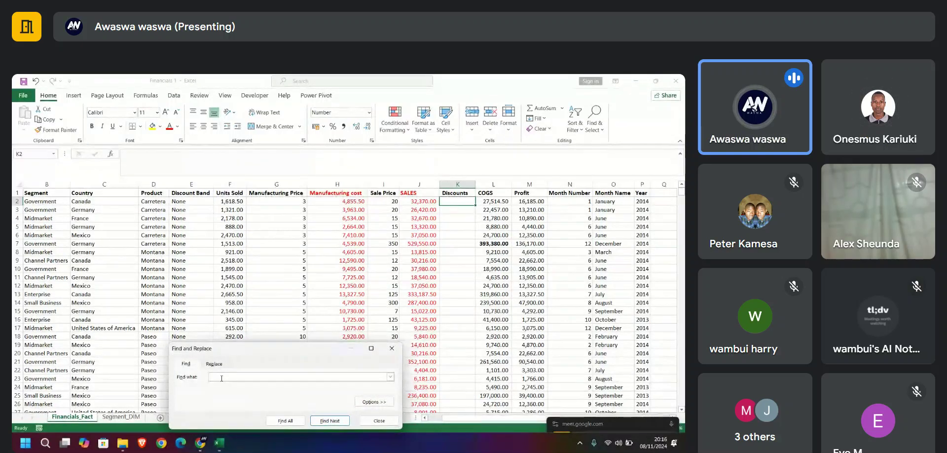
click(213, 364)
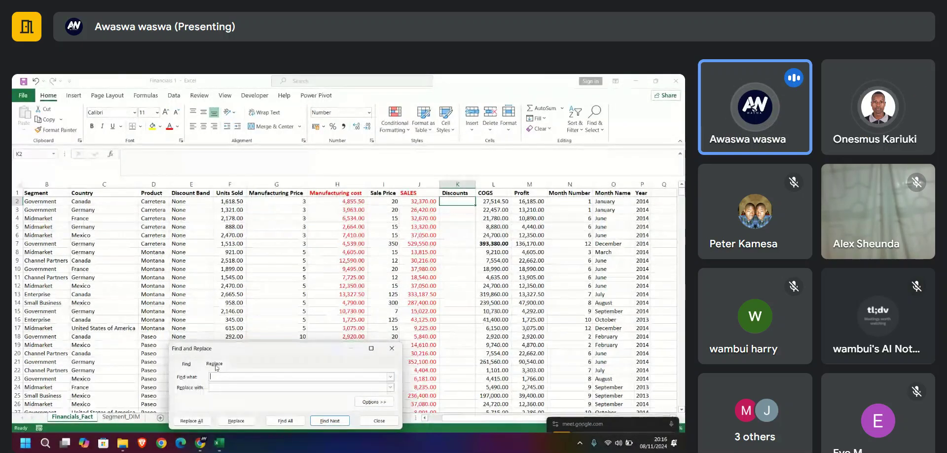
drag(238, 349, 264, 269)
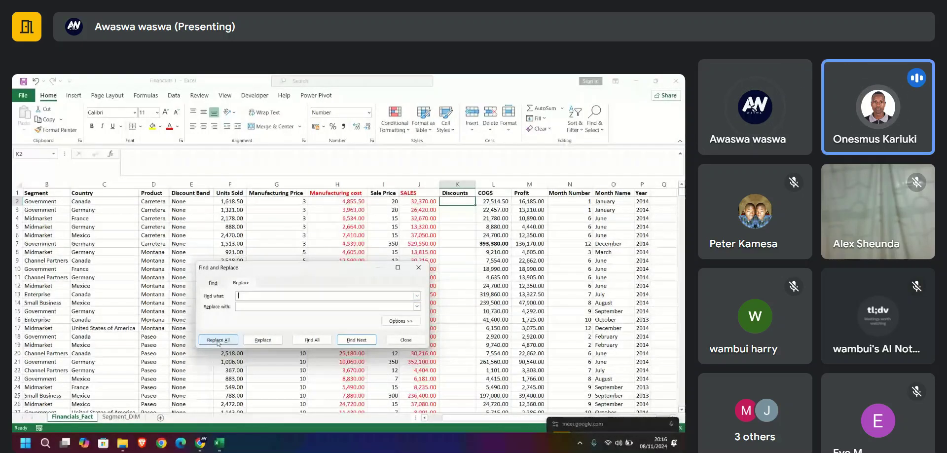
click(315, 341)
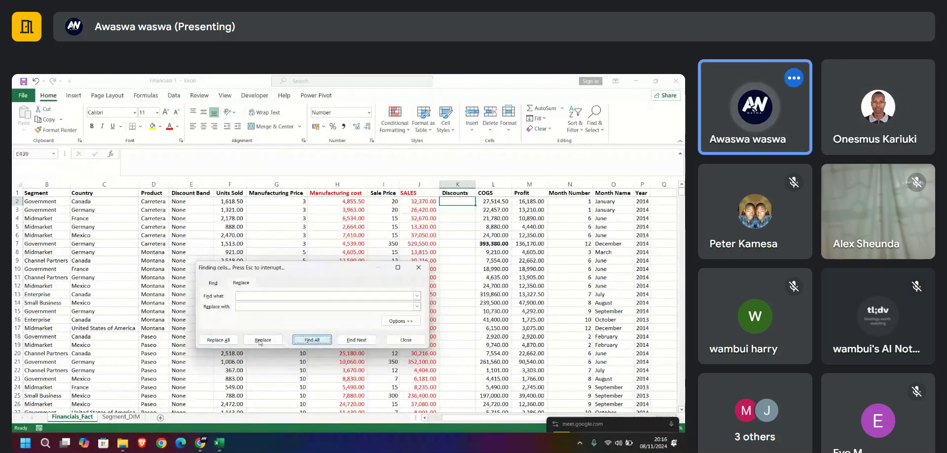
click(225, 341)
click(351, 283)
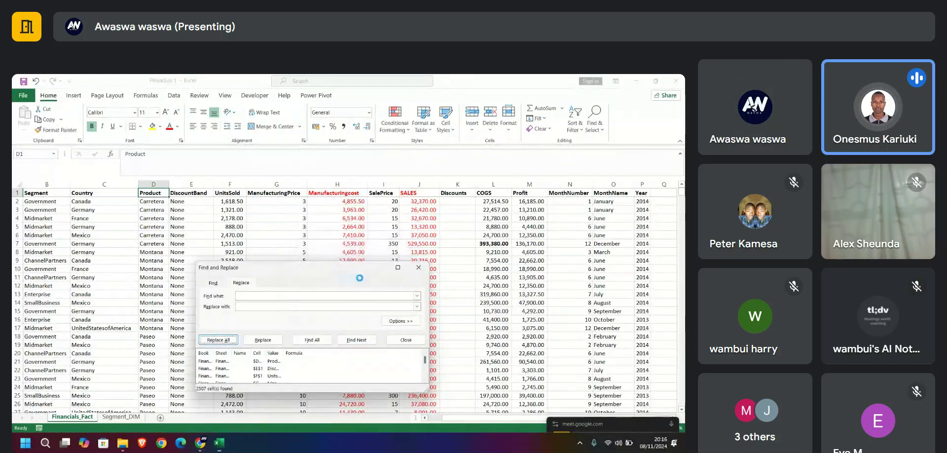
click(417, 269)
click(456, 210)
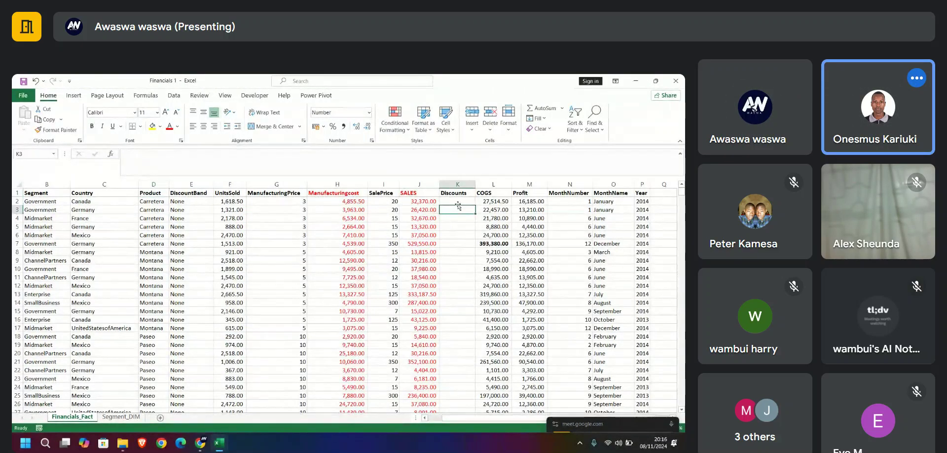
click(458, 205)
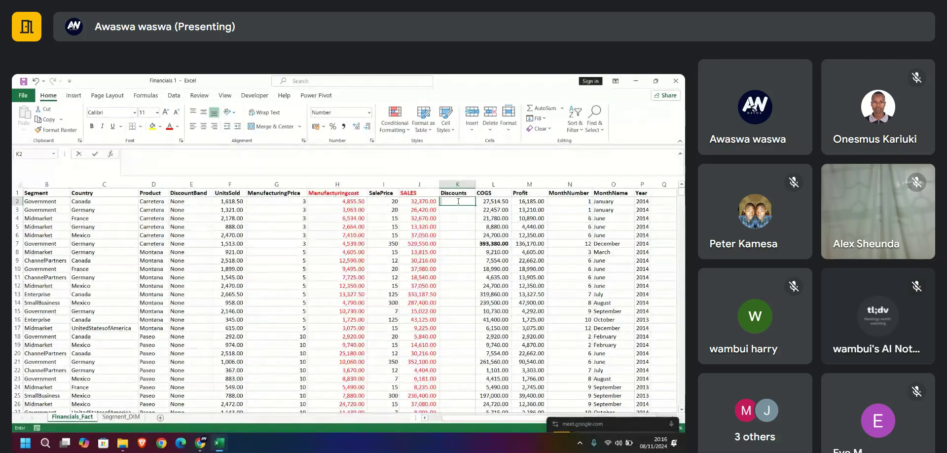
click(458, 218)
Fill the COGS formula =J2-H2-K2 from L2 down to L9
click(490, 204)
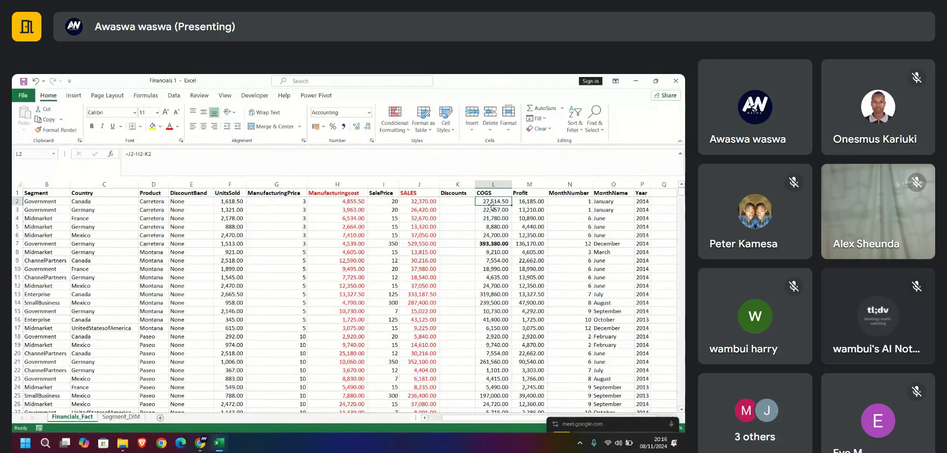
drag(512, 204, 510, 212)
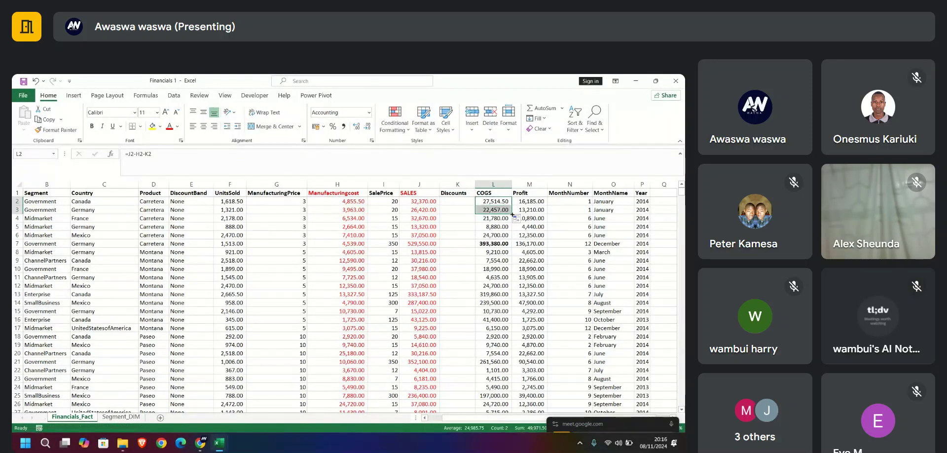
drag(510, 244, 511, 264)
click(516, 269)
click(511, 266)
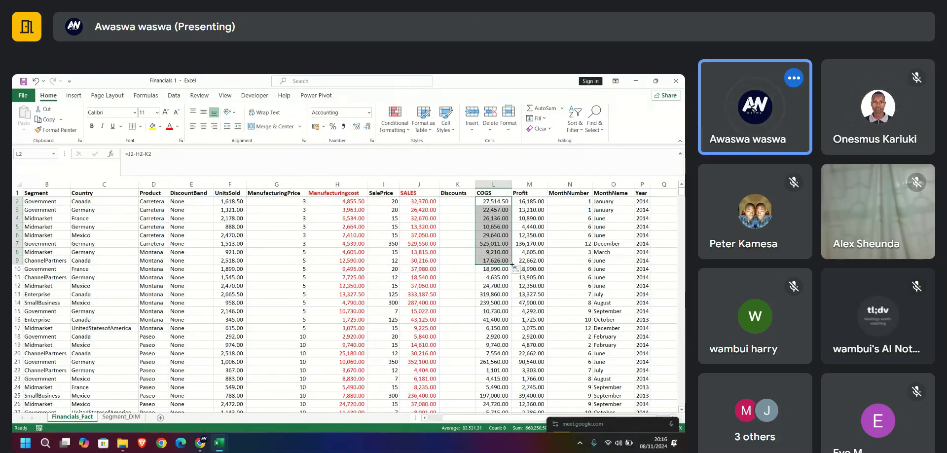
Extend the COGS formula from L2:L9 down the rest of the column and review the calculated rows
double_click(512, 265)
scroll(494, 342, down, 20)
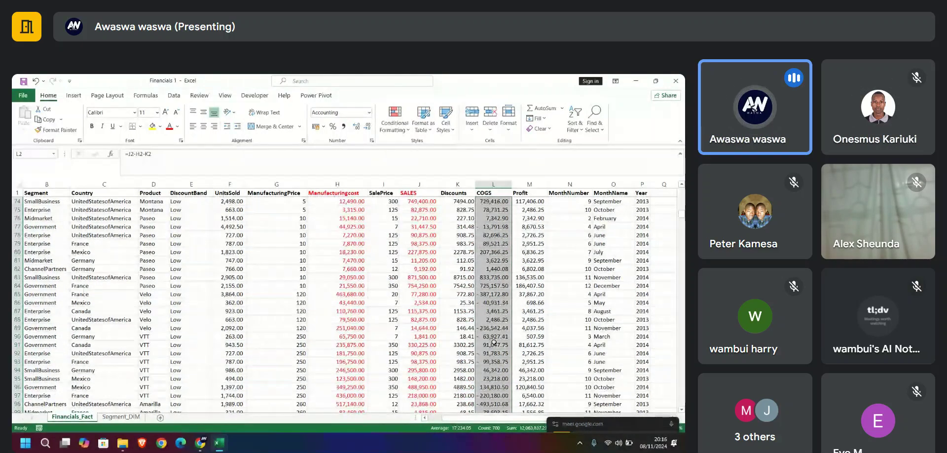
scroll(494, 341, down, 14)
scroll(494, 343, down, 20)
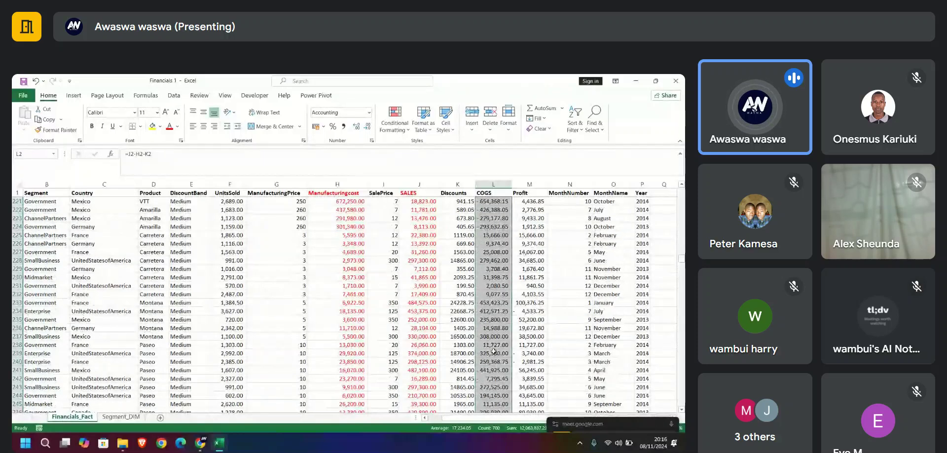
scroll(494, 351, down, 20)
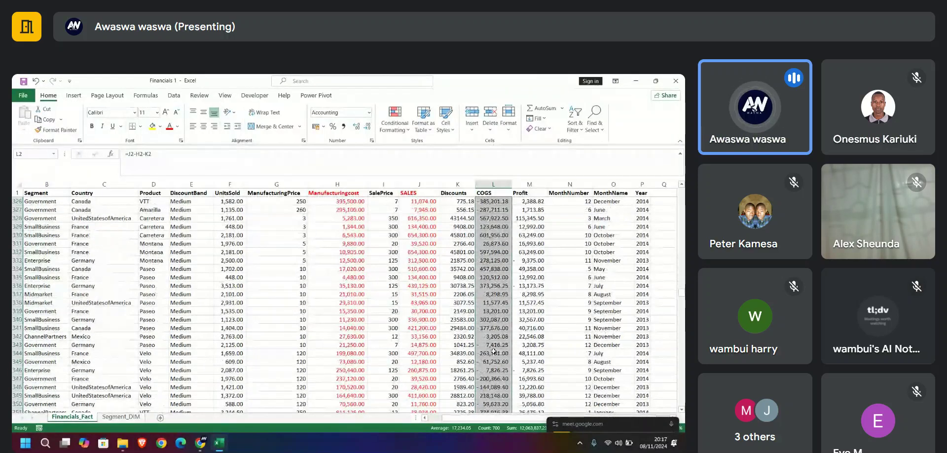
scroll(493, 351, down, 20)
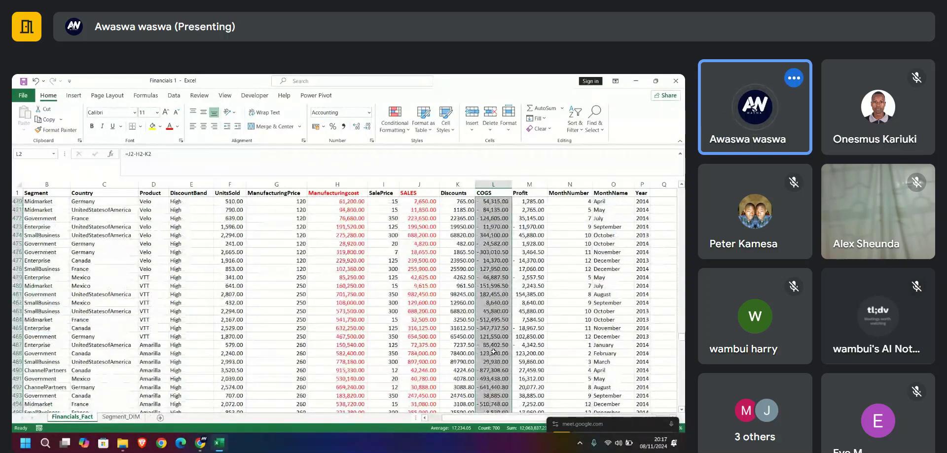
Review the COGS results down the column and check the formula in cell L2
scroll(494, 351, down, 20)
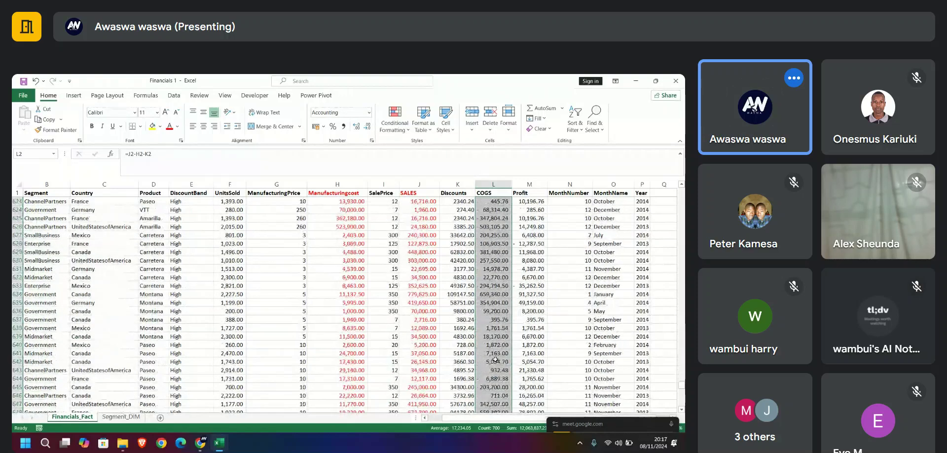
drag(680, 396, 682, 191)
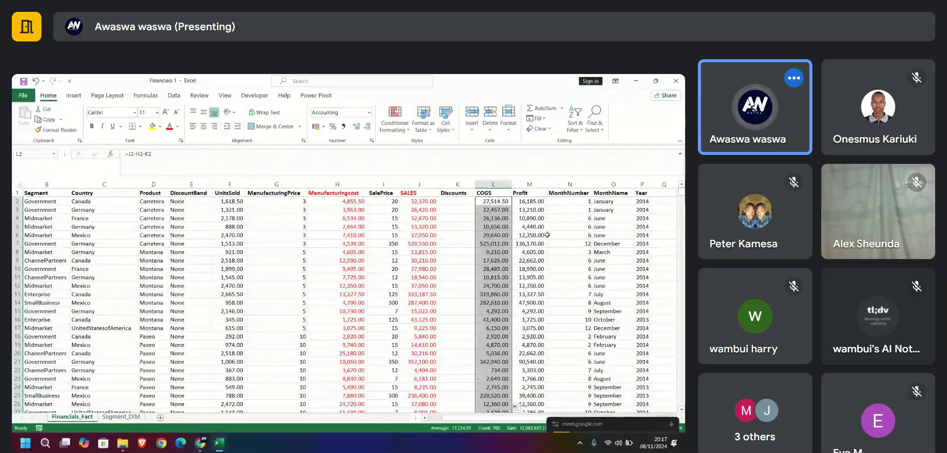
click(497, 203)
double_click(496, 203)
click(503, 227)
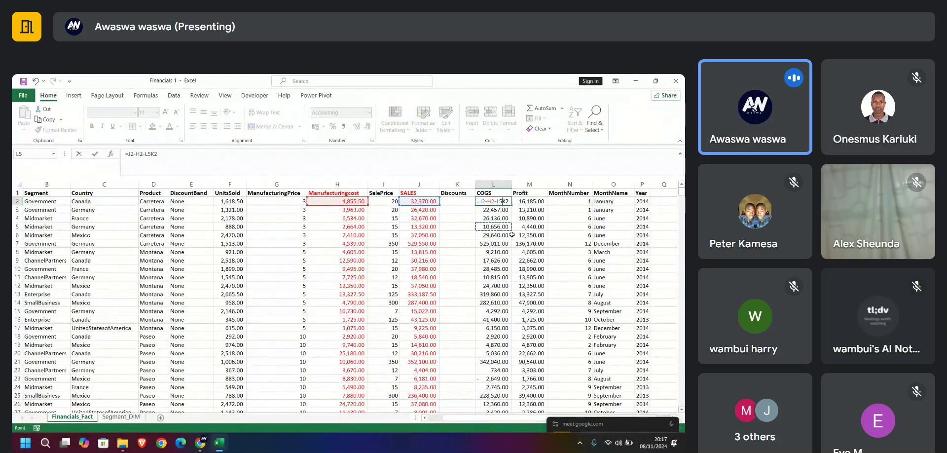
click(531, 200)
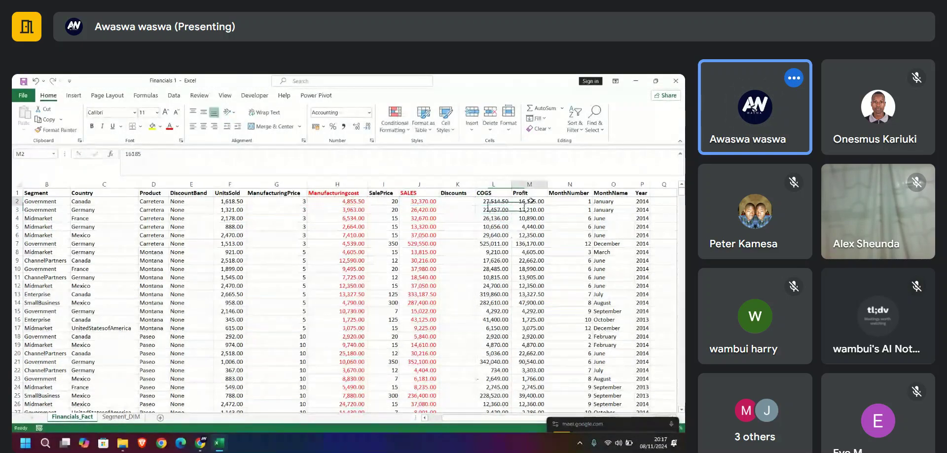
Move the floating Google Meet window down, clear of the worksheet rows
click(594, 425)
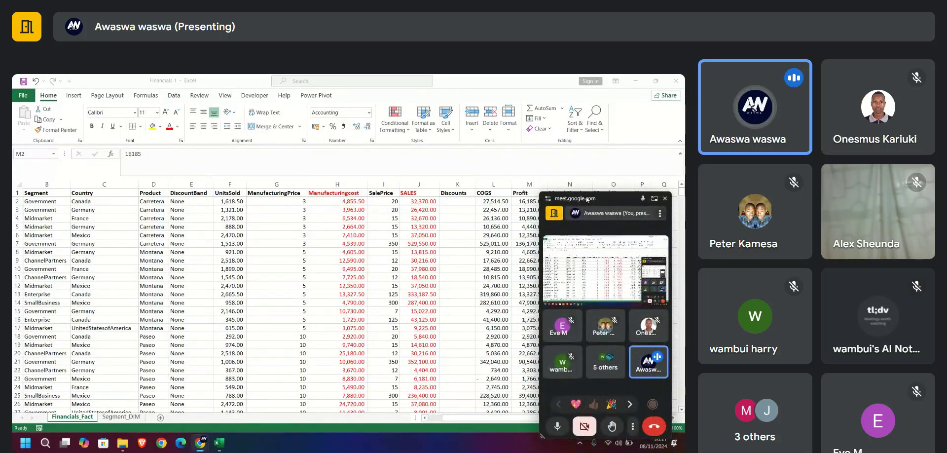
drag(587, 199, 598, 391)
key(ctrl+d)
scroll(594, 306, down, 5)
scroll(594, 305, up, 5)
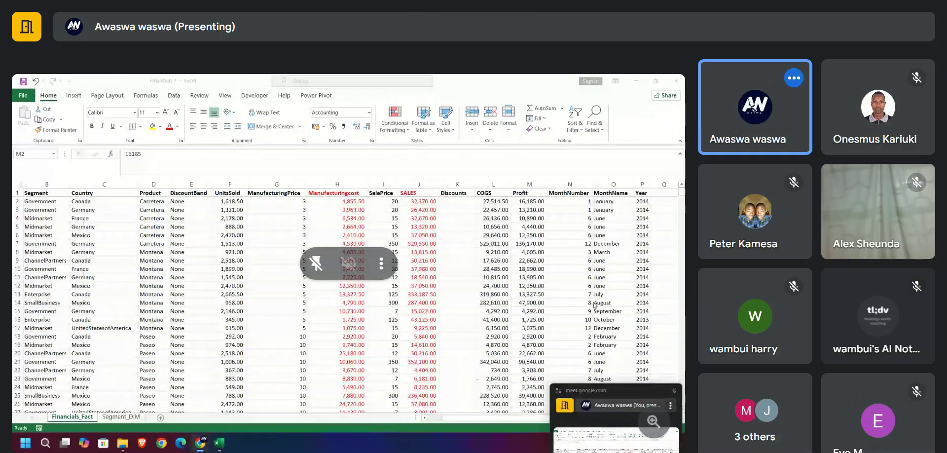
Replace the Profit value in M2 with the formula =L2, referencing the COGS cell
click(533, 201)
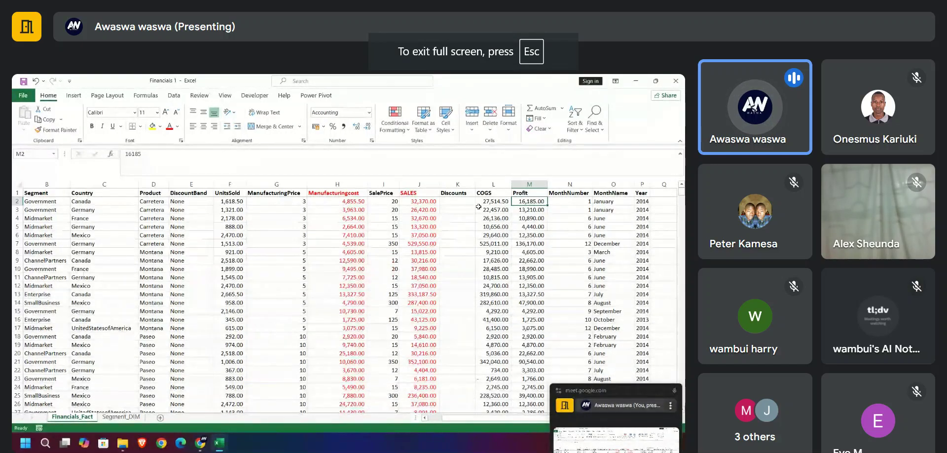
text(=)
click(504, 203)
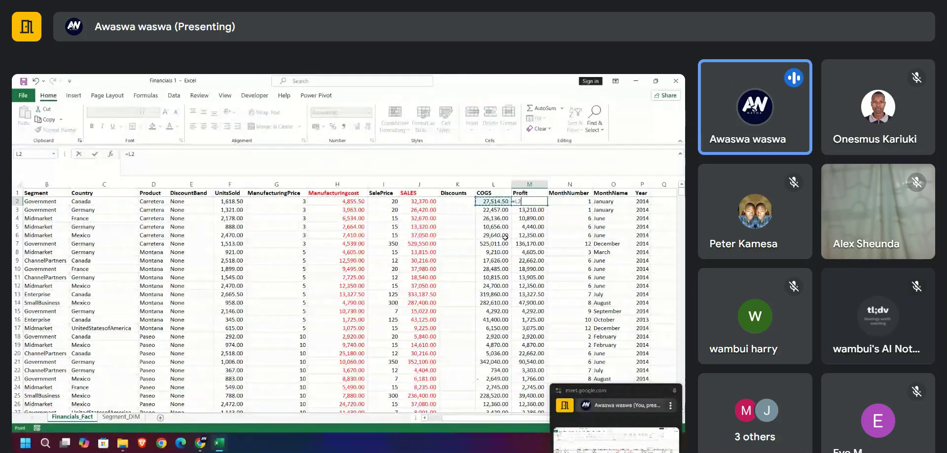
key(Return)
Fill the =L2 formula from M2 down the whole Profit column and autofit the column's width
click(536, 201)
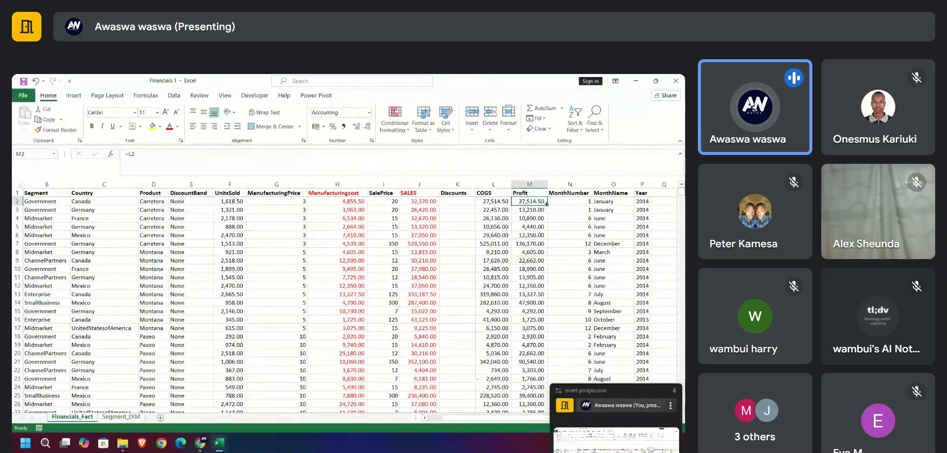
double_click(547, 205)
scroll(514, 306, down, 8)
scroll(514, 305, down, 20)
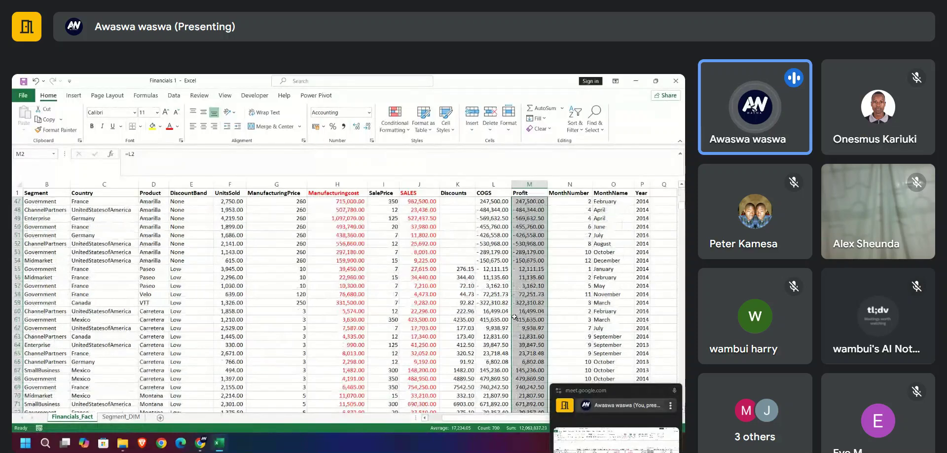
scroll(521, 351, down, 10)
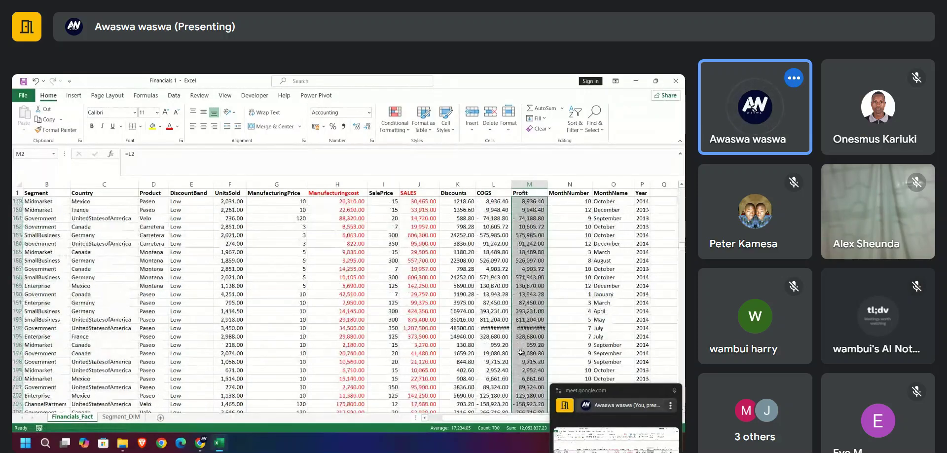
double_click(548, 184)
Review the rest of the Profit column and total it in M702 with =SUM(M2:M701)
scroll(533, 328, down, 20)
scroll(534, 329, down, 20)
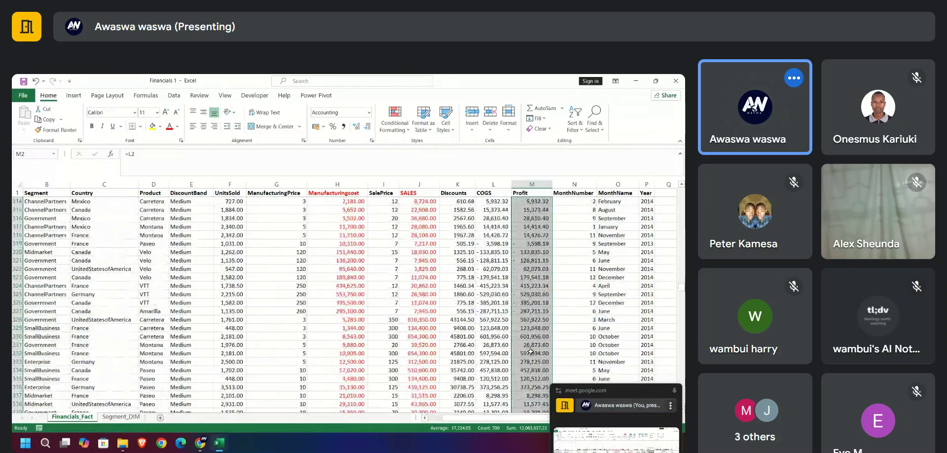
scroll(533, 352, down, 17)
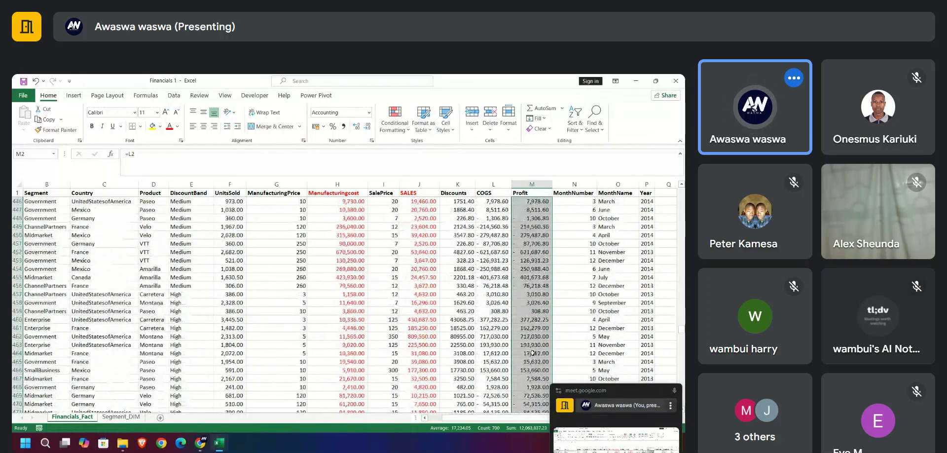
scroll(683, 348, down, 20)
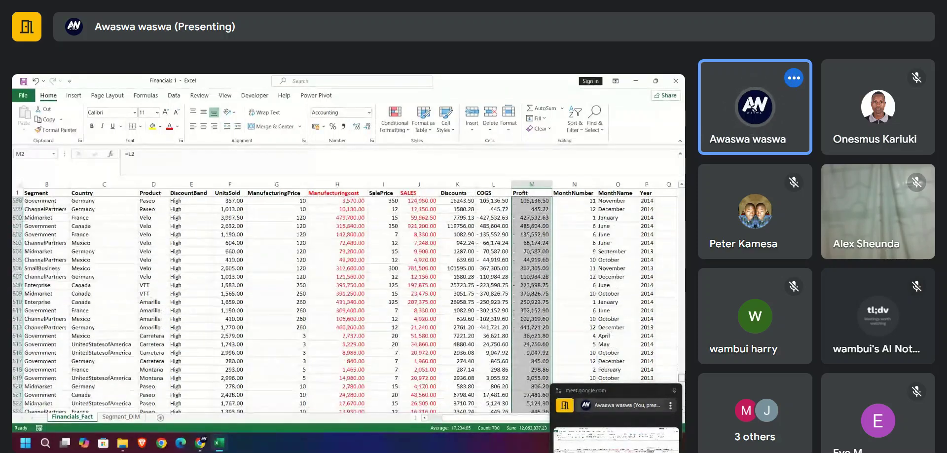
scroll(530, 365, down, 6)
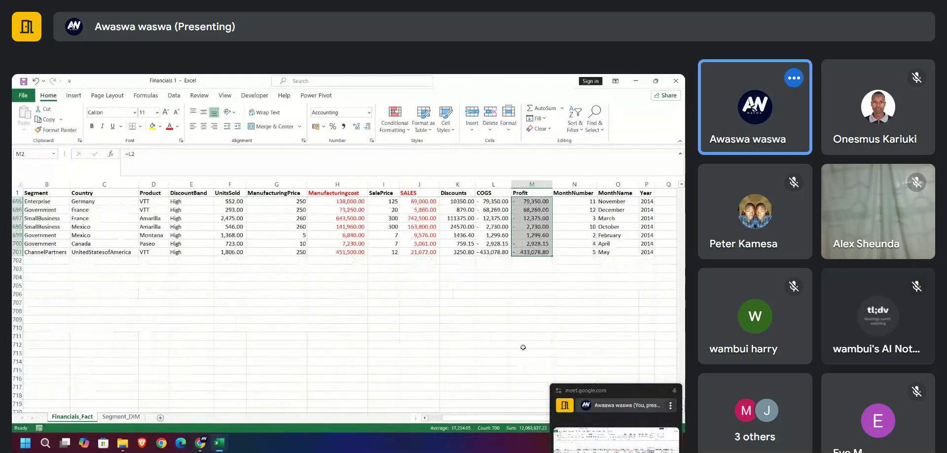
click(523, 260)
click(538, 108)
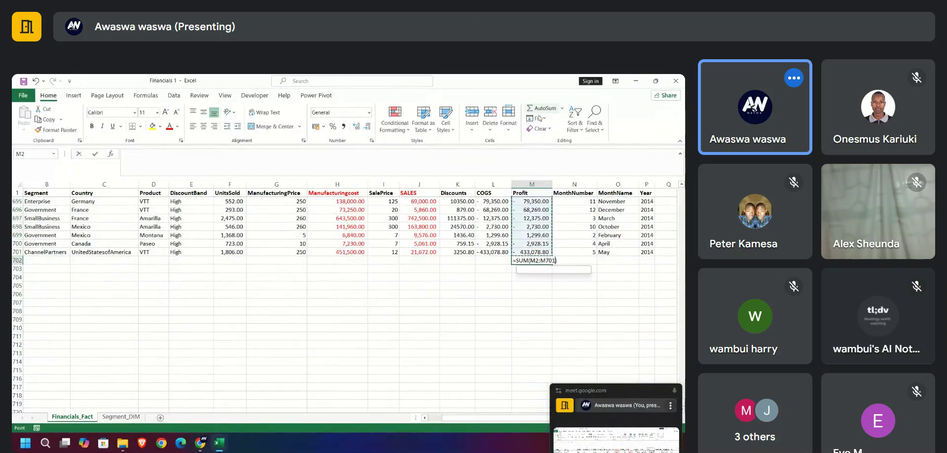
key(Return)
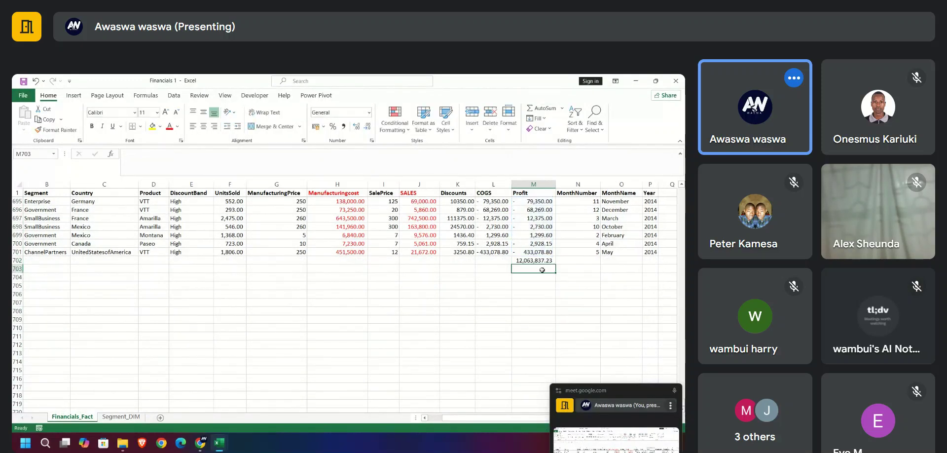
Delete the Profit total from cell M702
double_click(534, 260)
click(535, 345)
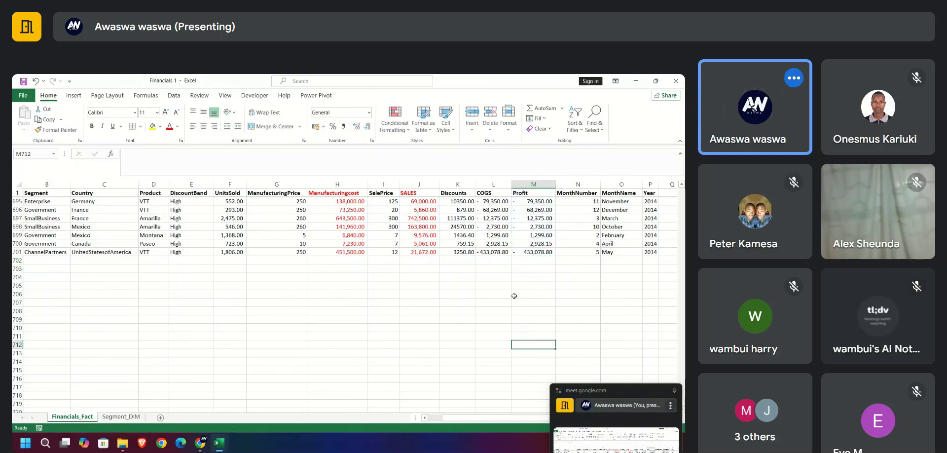
scroll(518, 278, up, 6)
scroll(518, 277, up, 5)
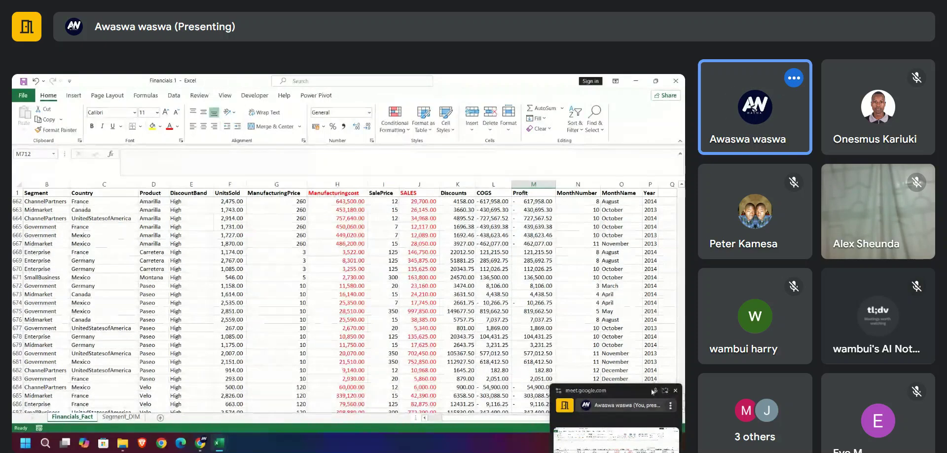
Move the floating Google Meet window away from the sheet's scroll area and return to the first data rows
drag(633, 390, 523, 354)
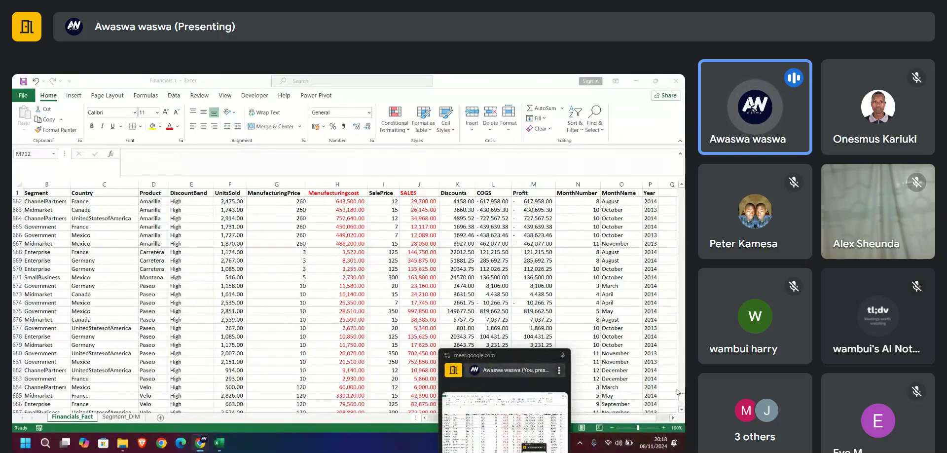
mouse_move(511, 360)
mouse_down()
mouse_move(487, 245)
mouse_move(497, 364)
mouse_up()
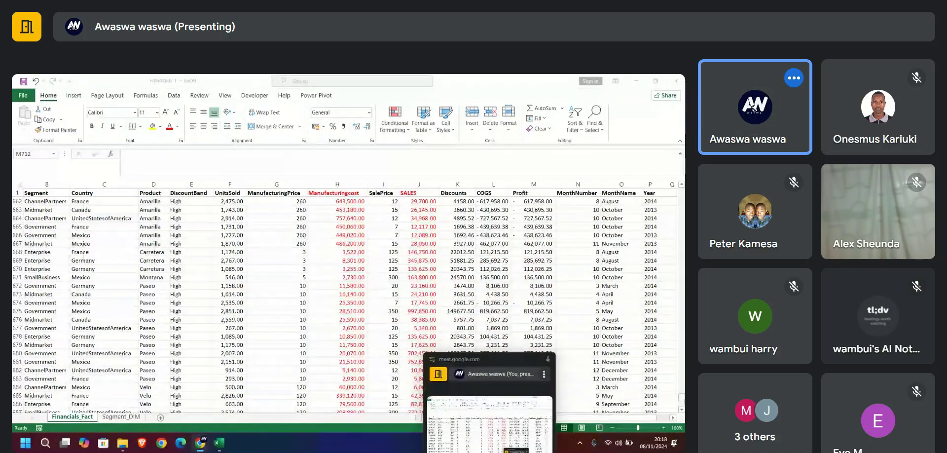
click(683, 215)
drag(682, 397, 681, 192)
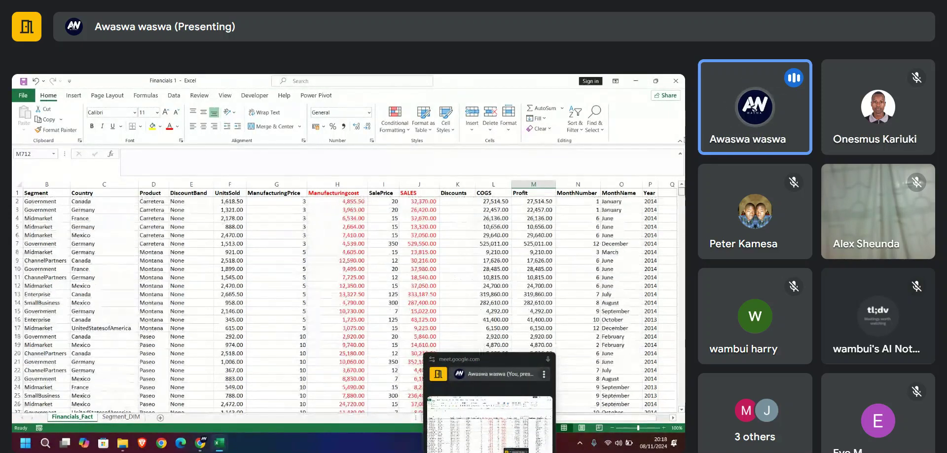
Examine the MonthNumber, MonthName and Year columns on Financials_Fact alongside the dimension lists on Segment_DIM
drag(534, 184, 68, 190)
click(611, 184)
click(655, 185)
drag(598, 418, 625, 418)
drag(598, 184, 598, 184)
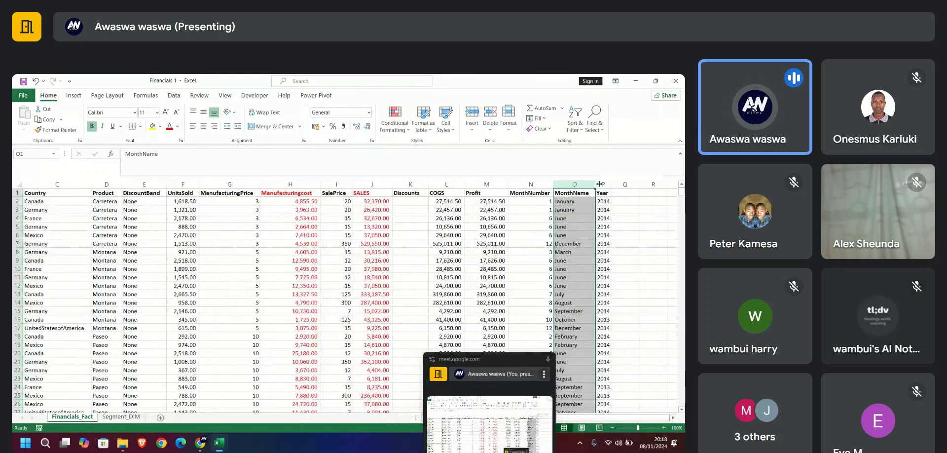
click(600, 184)
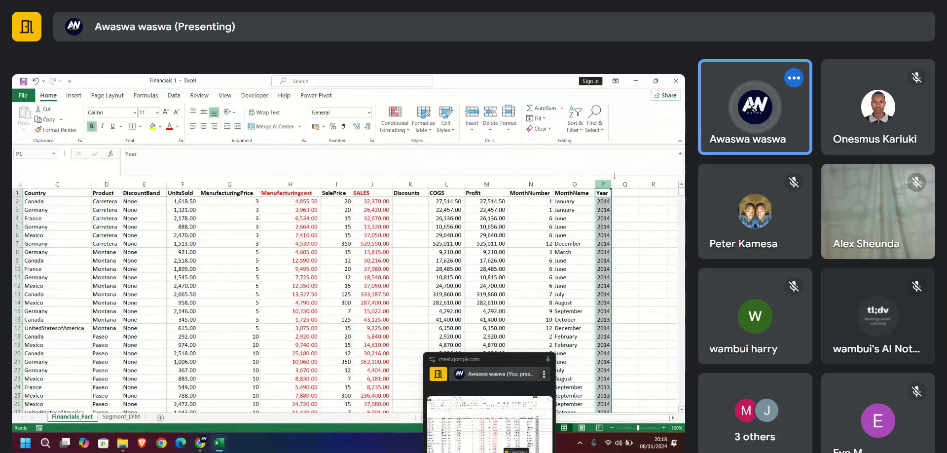
drag(537, 184, 596, 182)
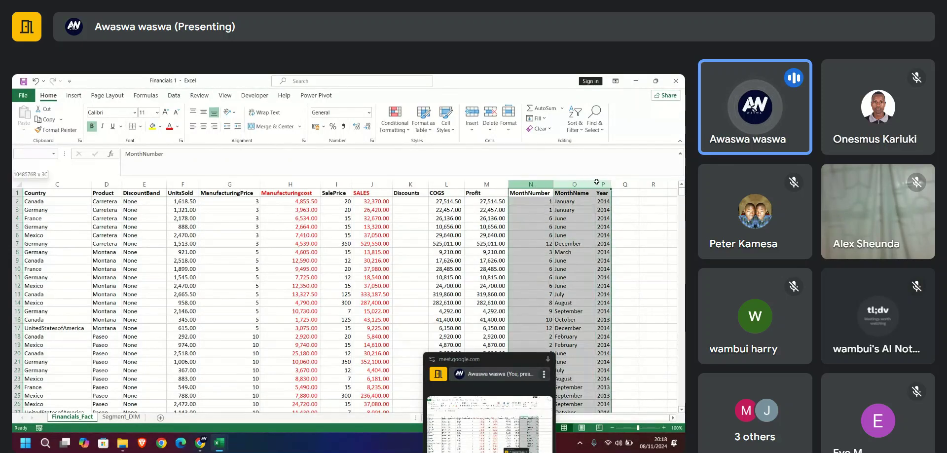
scroll(291, 293, down, 7)
scroll(290, 293, up, 7)
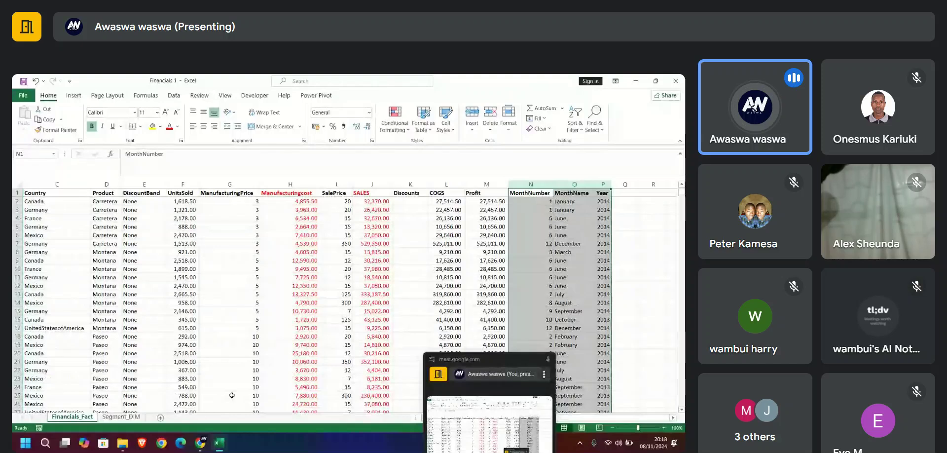
click(118, 416)
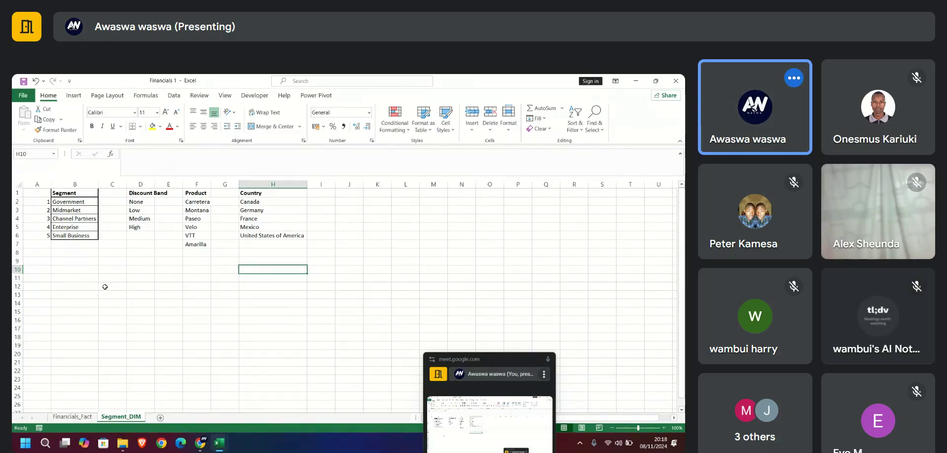
click(69, 417)
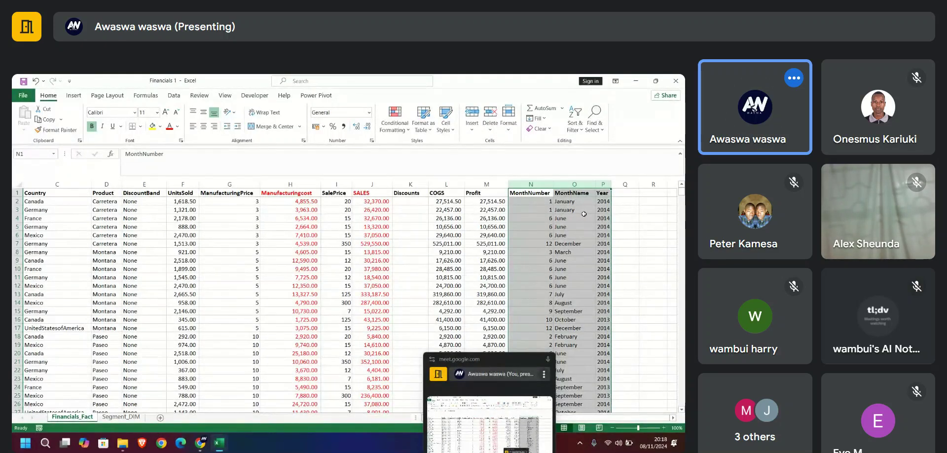
Copy the Year column from Financials_Fact into column I of Segment_DIM, starting at I1
click(602, 186)
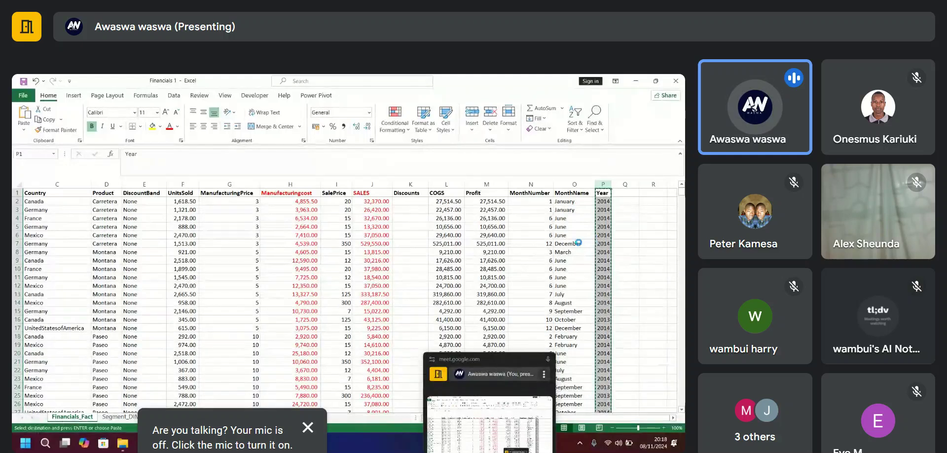
key(ctrl+c)
key(ctrl+Page_Down)
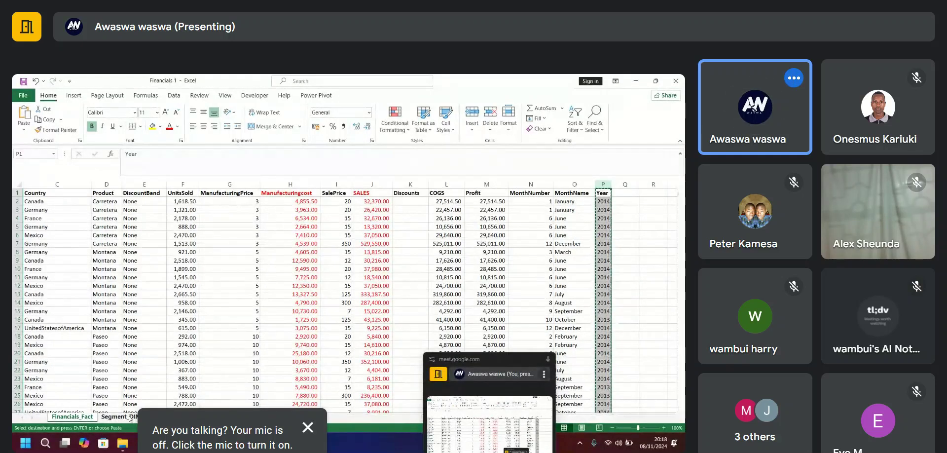
click(321, 192)
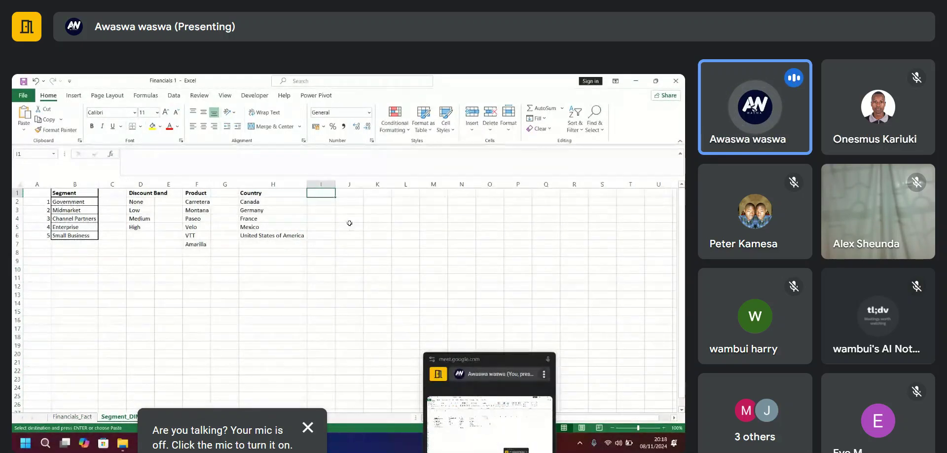
key(ctrl+v)
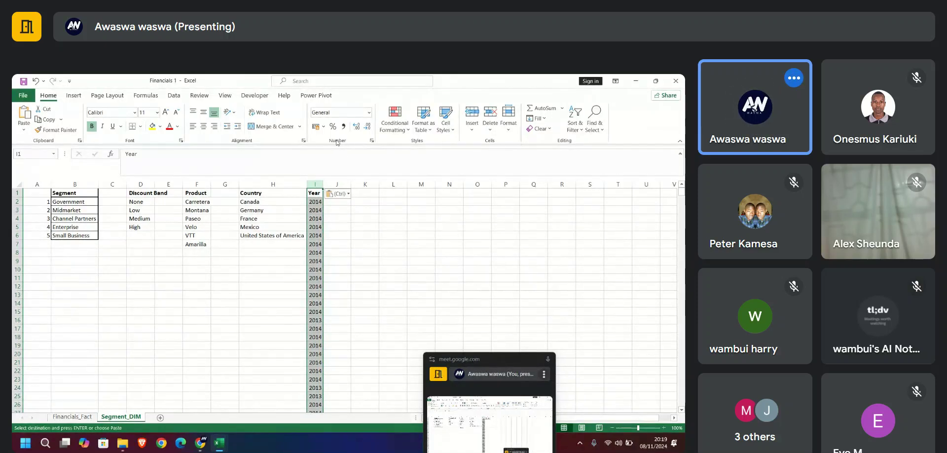
Remove duplicates from the pasted Year column, expanding the selection to include Country and treating the first row as headers
click(174, 95)
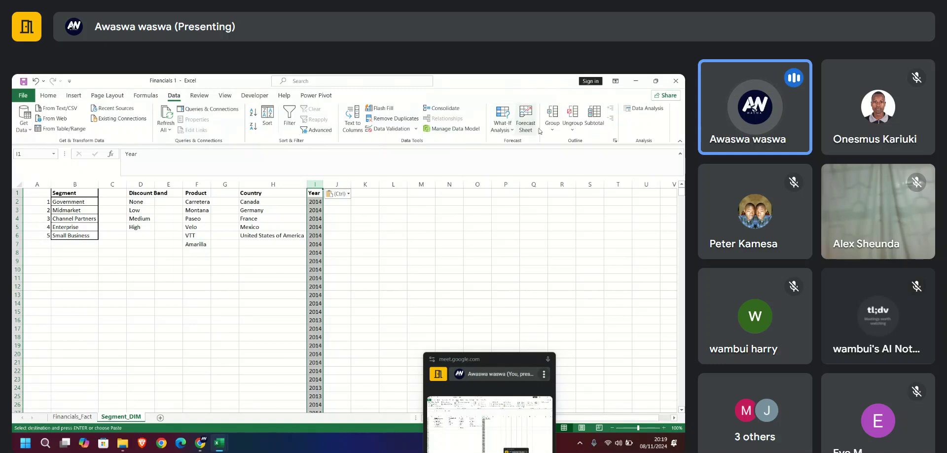
click(395, 123)
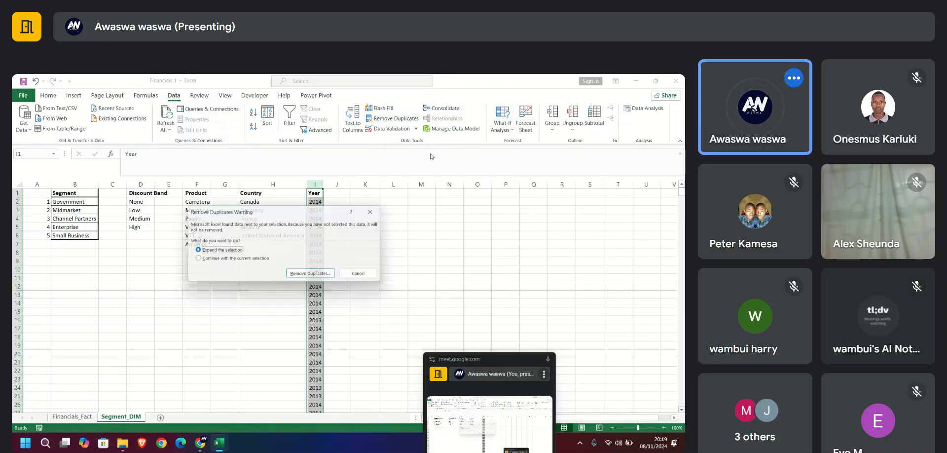
click(315, 275)
click(307, 304)
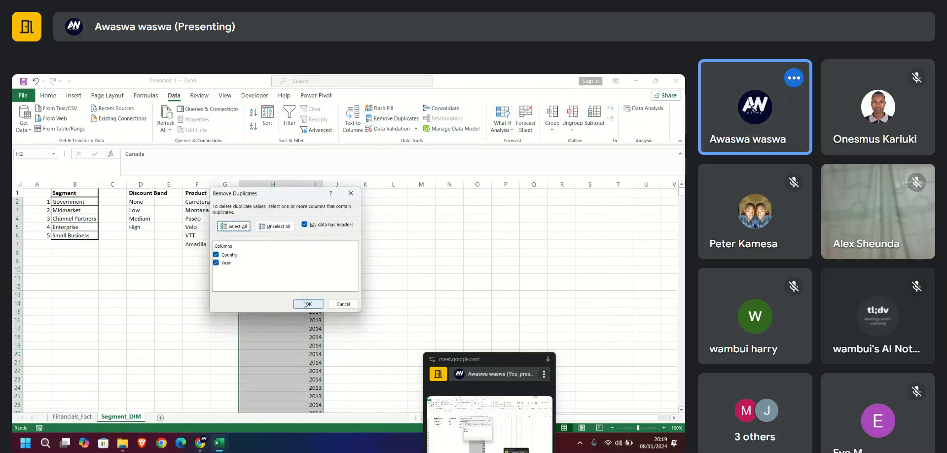
Clear the repeated 2014 entries in I2:I6 of the Year column on Segment_DIM
click(351, 281)
click(361, 278)
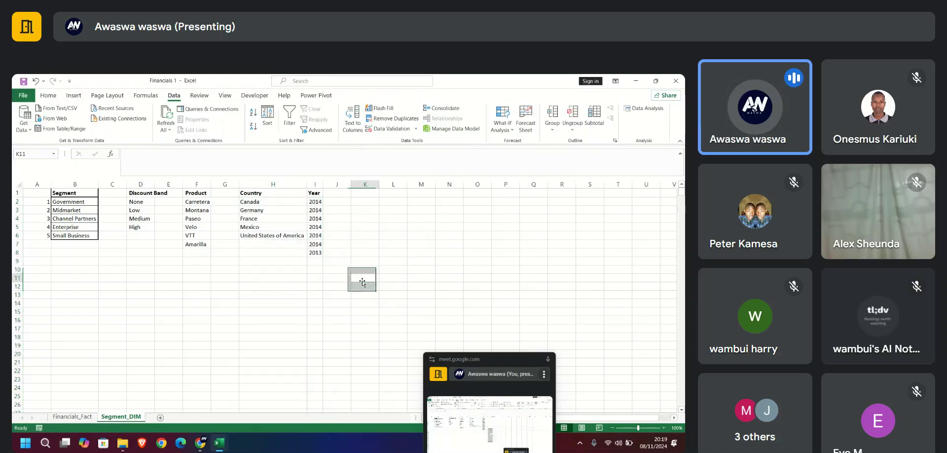
click(315, 260)
drag(316, 253, 318, 213)
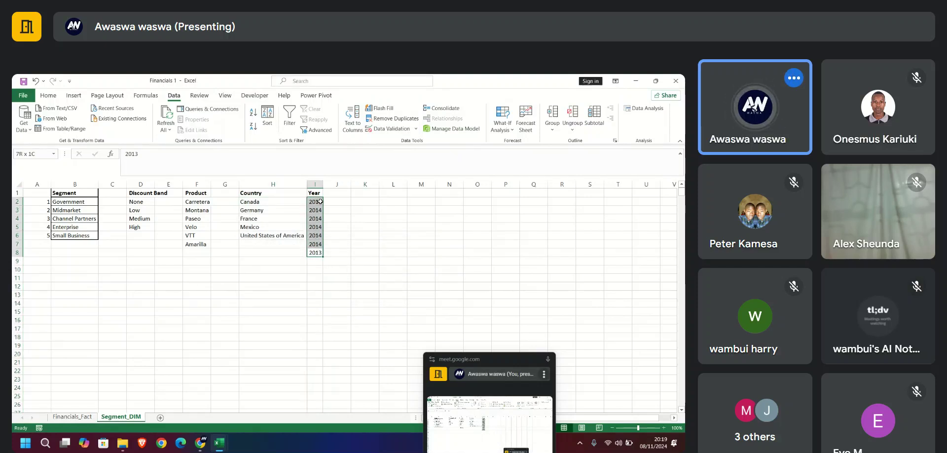
drag(320, 201, 321, 250)
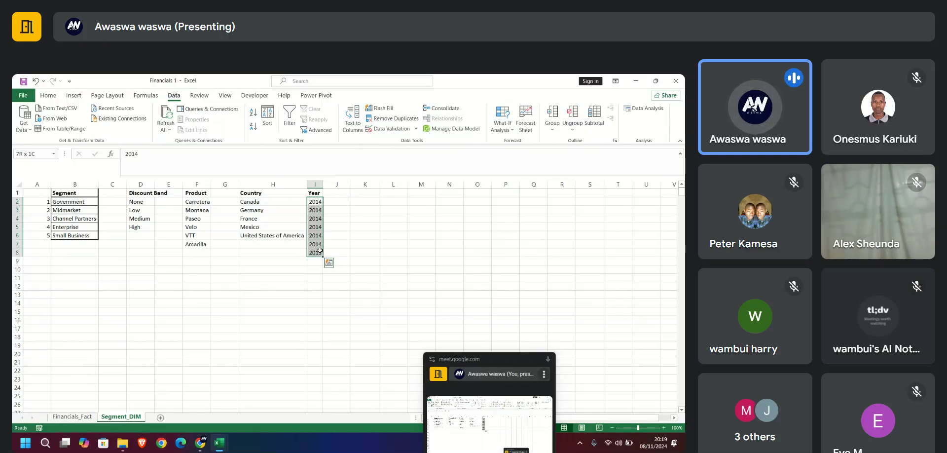
click(319, 246)
click(317, 235)
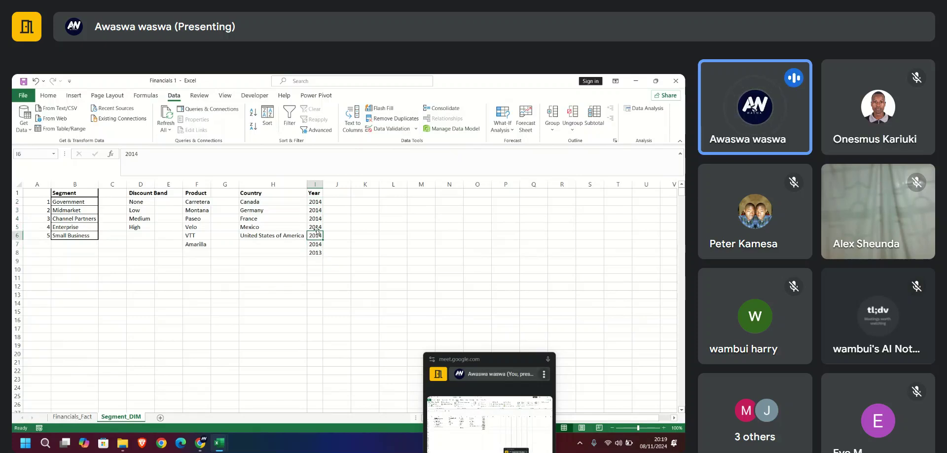
click(316, 219)
drag(315, 201, 316, 239)
key(BackSpace)
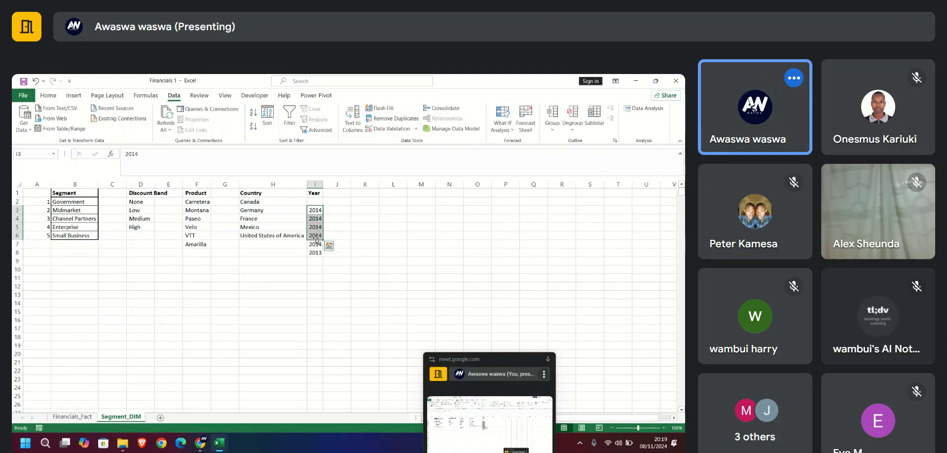
key(Delete)
Move the remaining Year values, 2014 and 2013, from I7:I8 up to I2:I3 beneath the Year header
drag(316, 252, 318, 241)
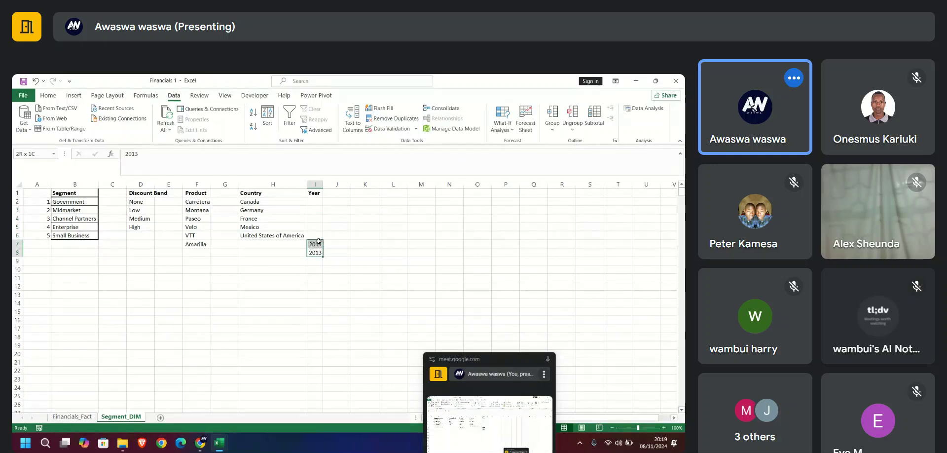
key(ctrl+c)
click(316, 202)
key(Return)
click(336, 244)
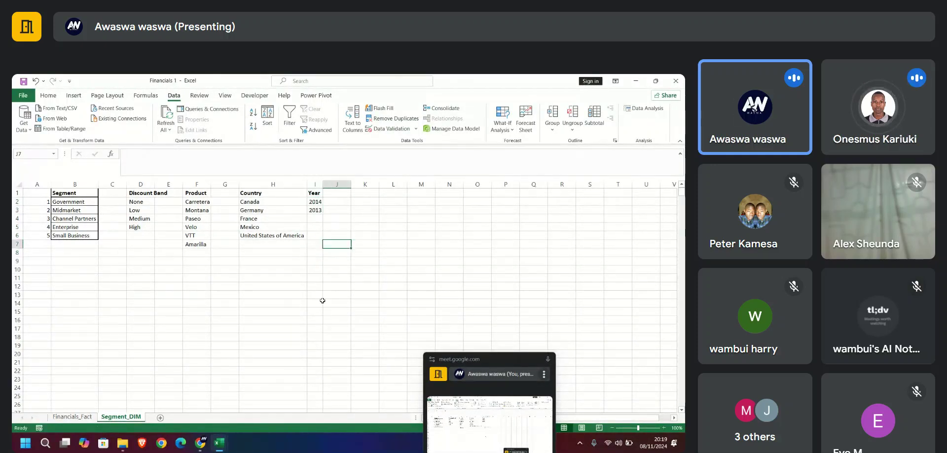
Insert a blank column between Date and Segment on Financials_Fact, with the floating Google Meet window moved out of the way
click(84, 417)
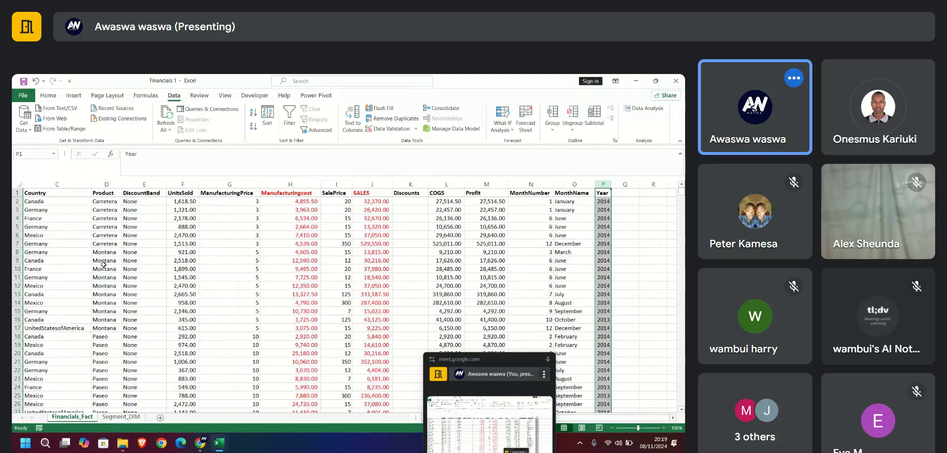
drag(485, 361, 523, 449)
click(389, 420)
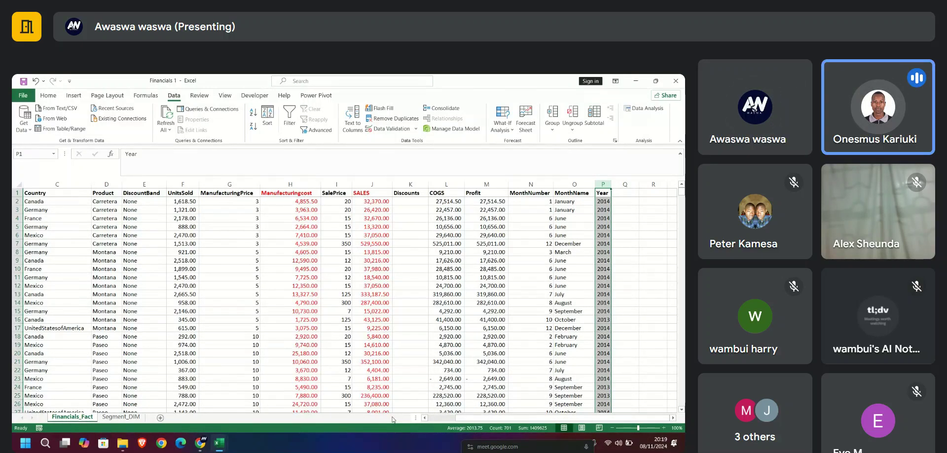
scroll(472, 420, left, 2)
click(39, 184)
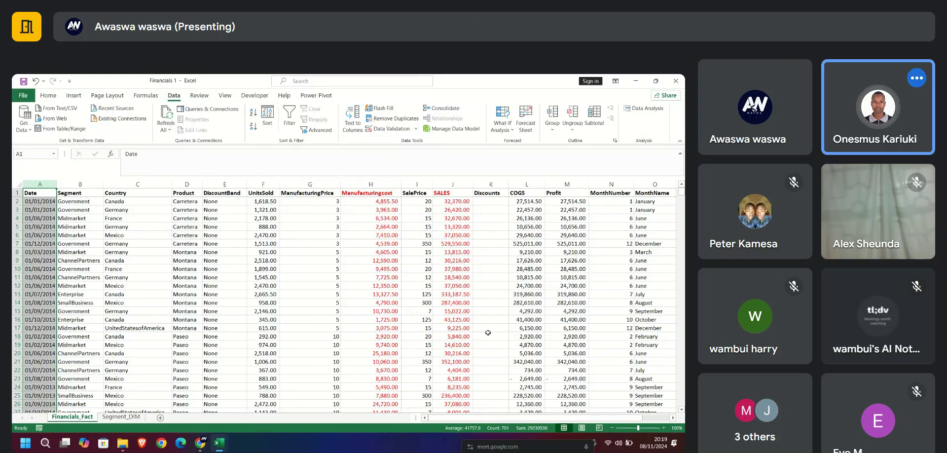
right_click(89, 182)
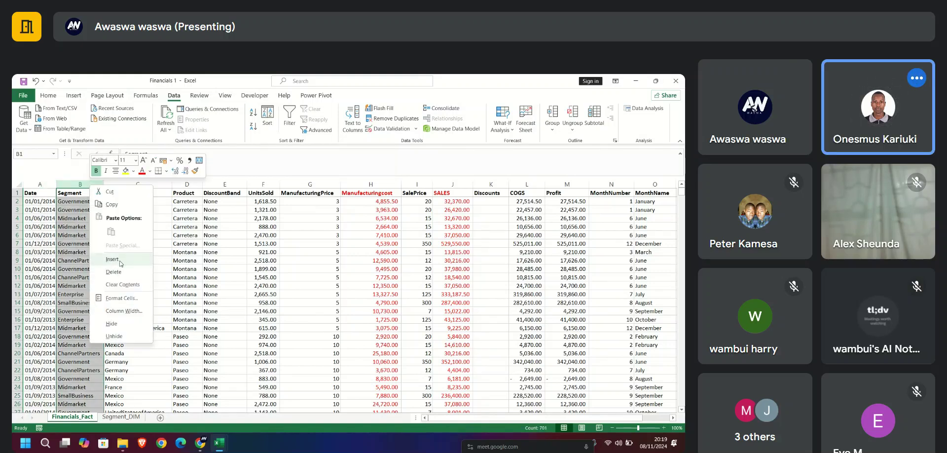
click(119, 259)
Enter =TEXT(A2,"yyyy") in B2 to extract the year from the Date column
click(75, 203)
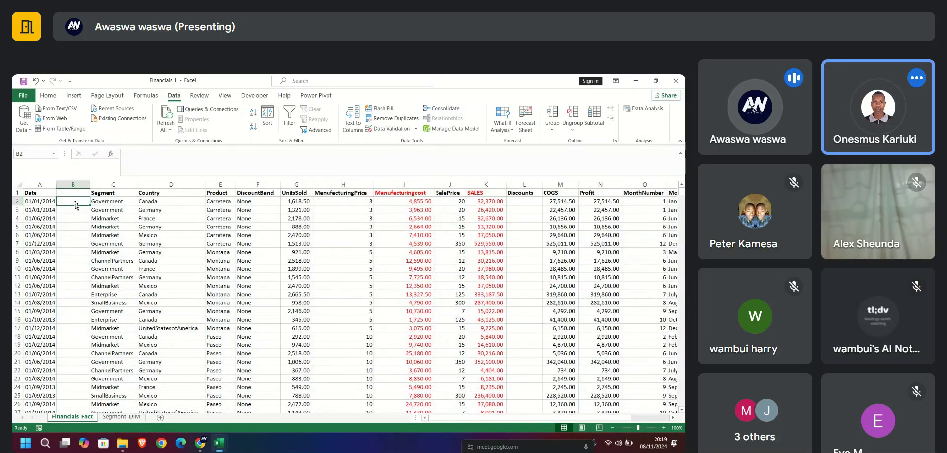
text(=TA)
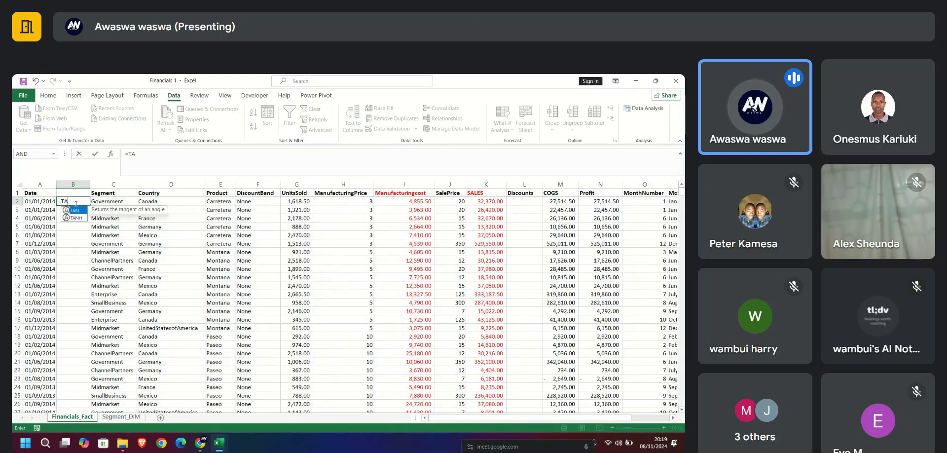
key(BackSpace)
key(BackSpace)
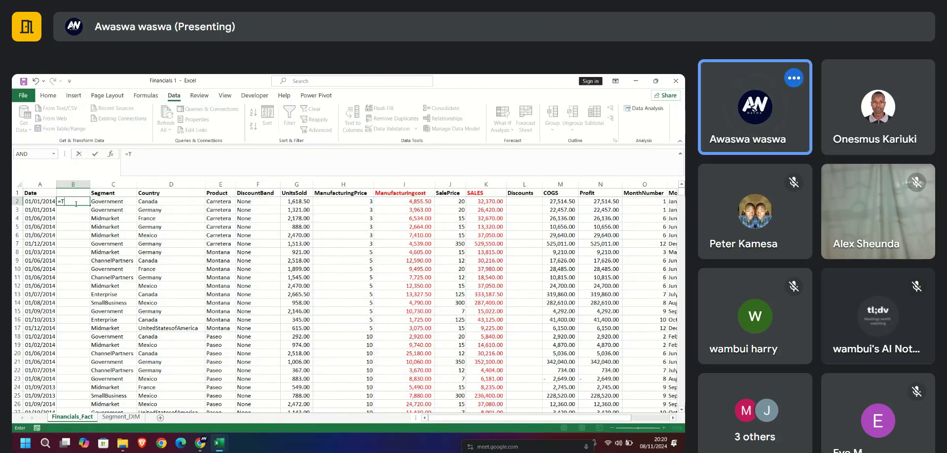
text(tex)
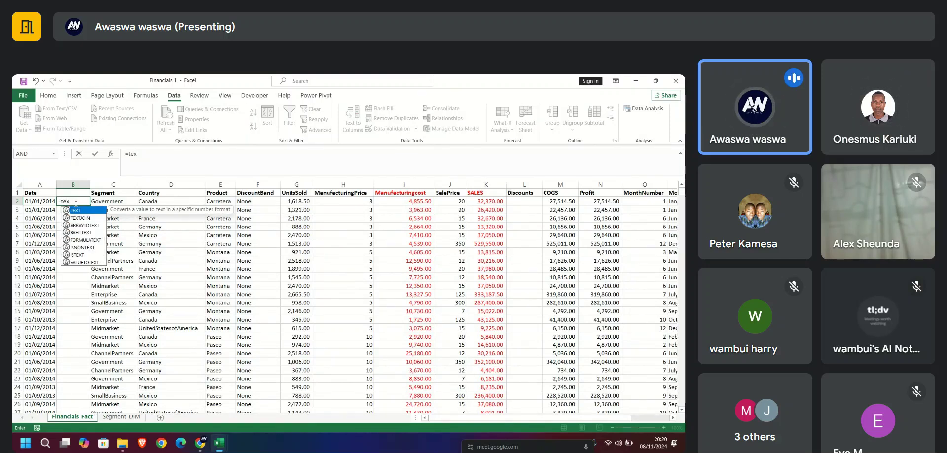
key(Tab)
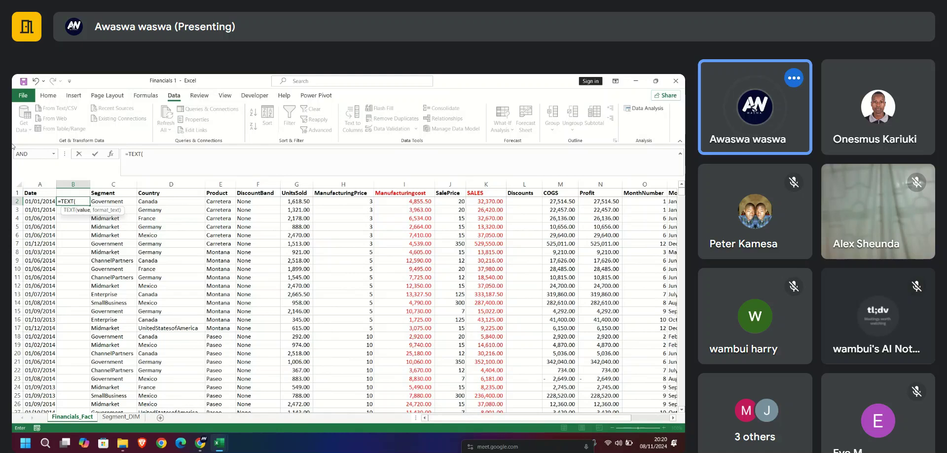
click(45, 202)
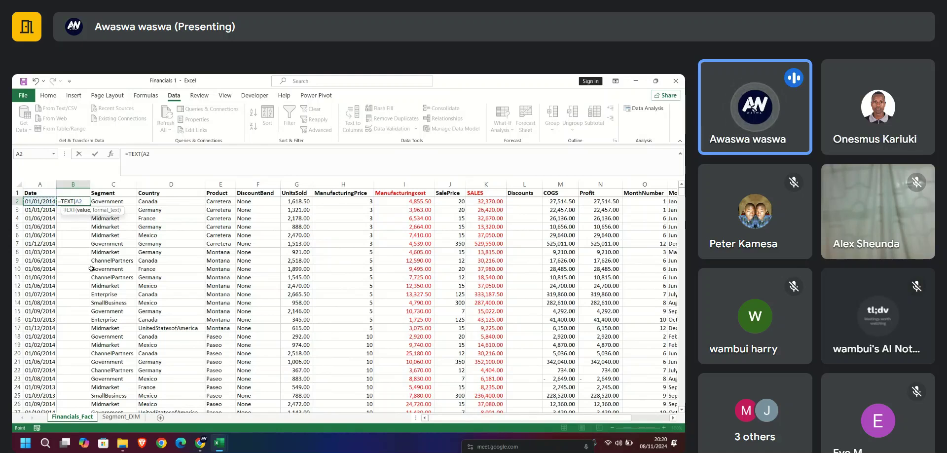
text(,)
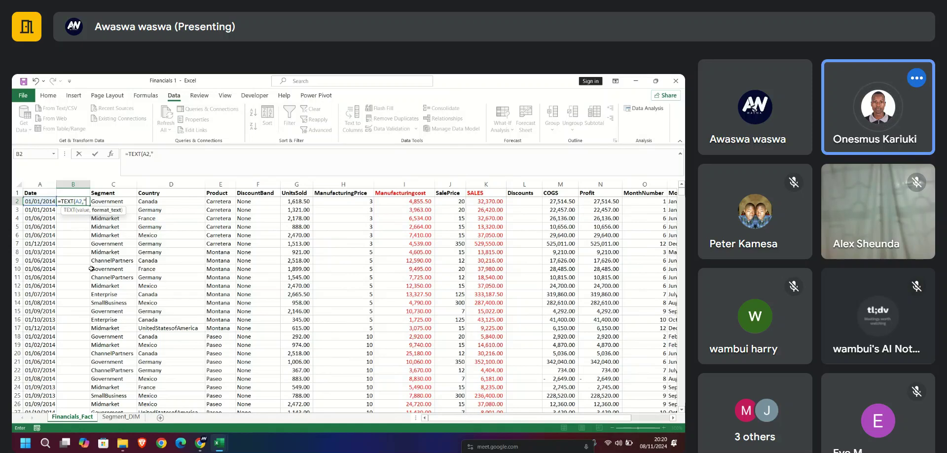
text(")
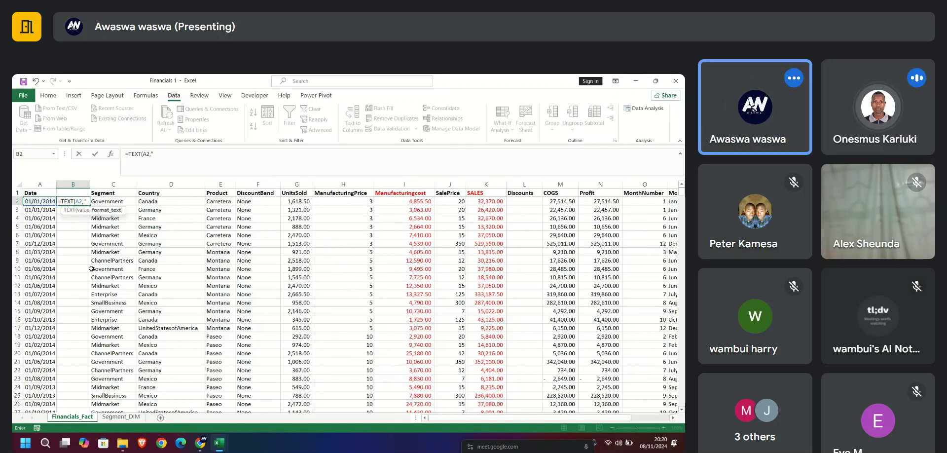
text(yyyy)
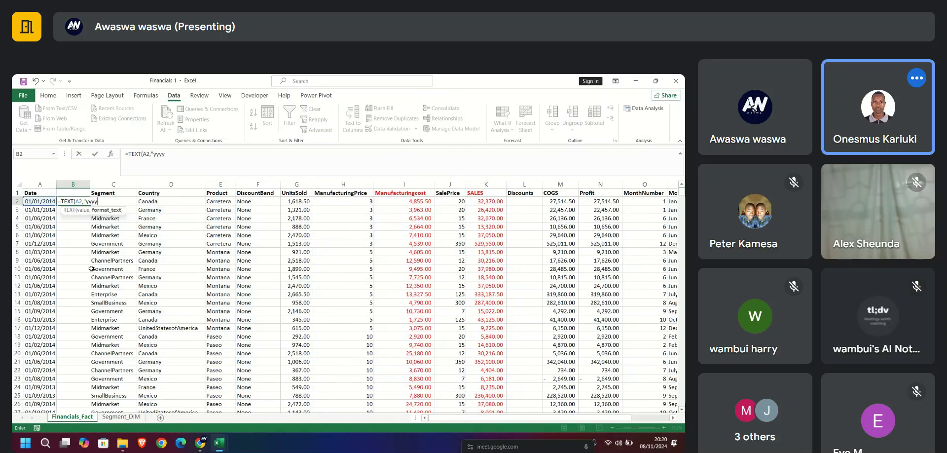
text(")
key(Return)
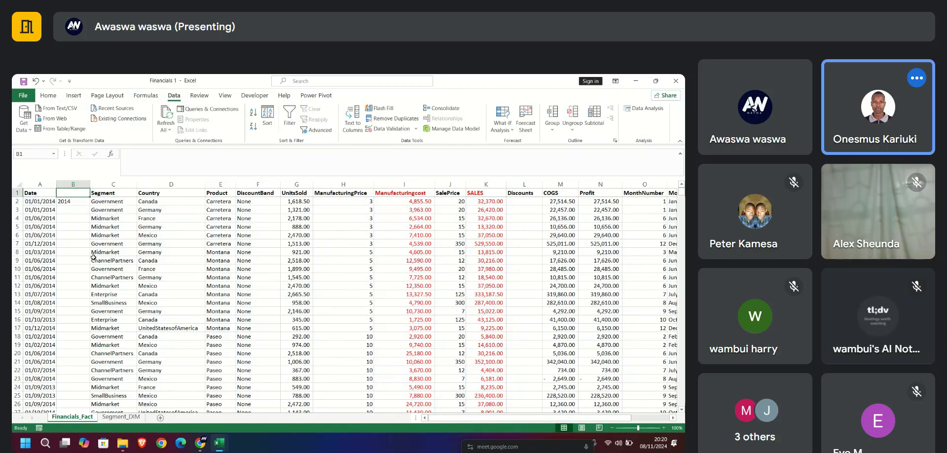
Fill the year formula from B2 down through all data rows and check the filled column
click(87, 203)
double_click(89, 205)
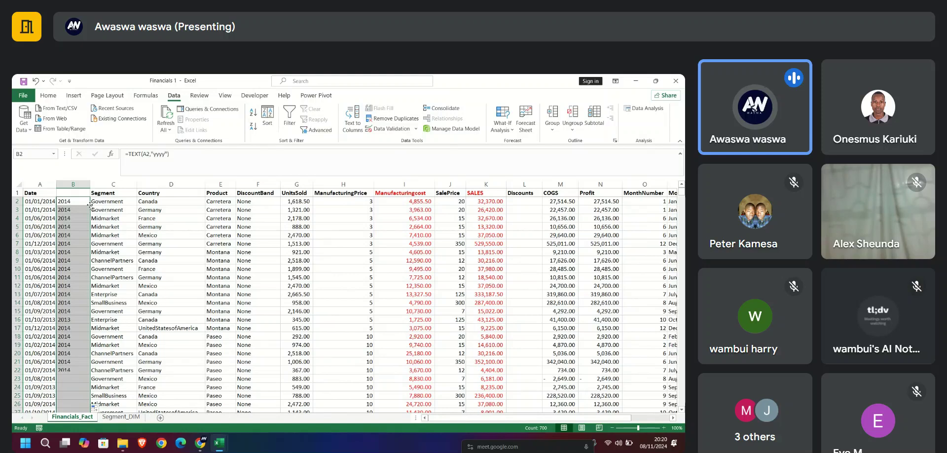
scroll(70, 253, down, 10)
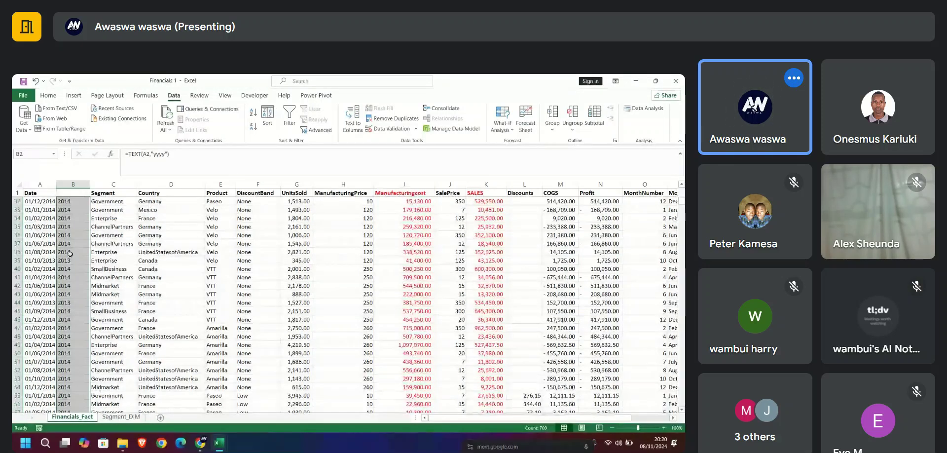
scroll(70, 254, down, 20)
scroll(79, 318, down, 20)
drag(681, 254, 682, 193)
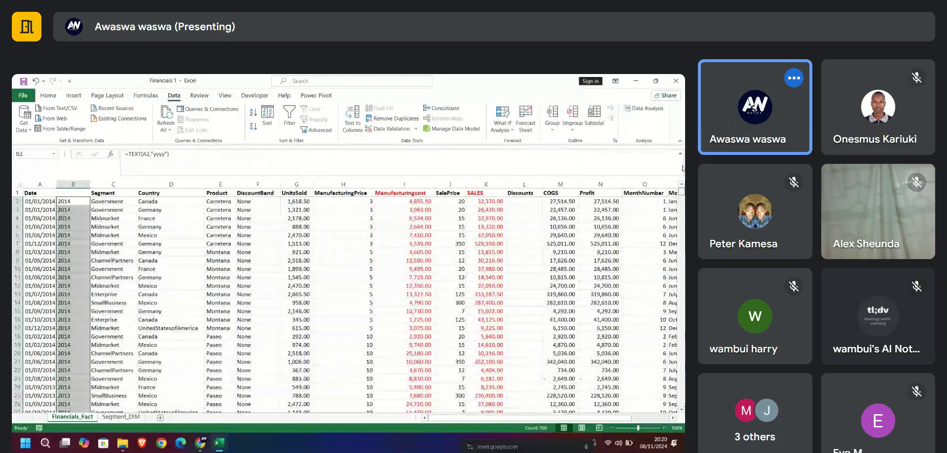
Give the new column B on Financials_Fact the header "year" in B1
click(77, 193)
text(year)
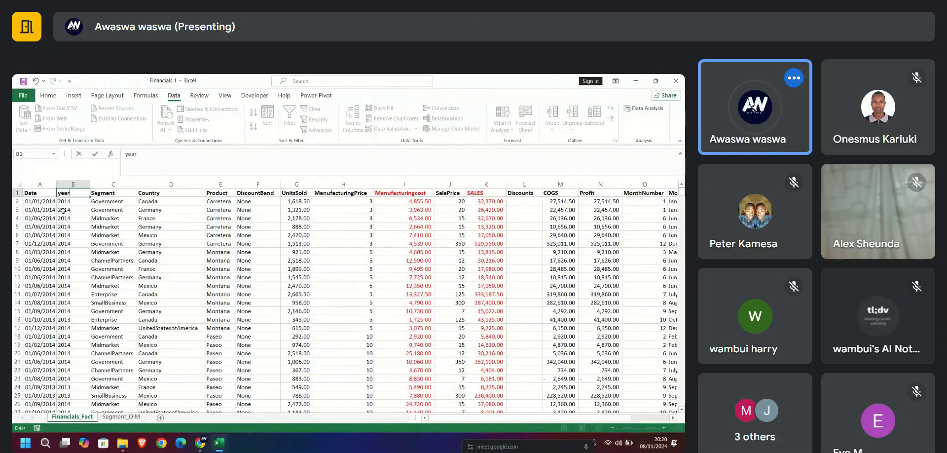
click(63, 211)
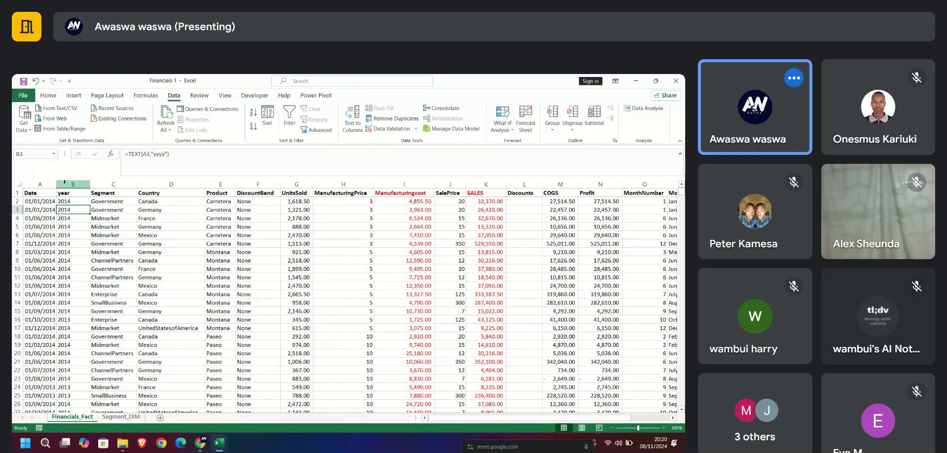
Try to copy the formula-based year column from Financials_Fact over column I of Segment_DIM, and undo the paste
click(69, 184)
key(ctrl+c)
click(121, 416)
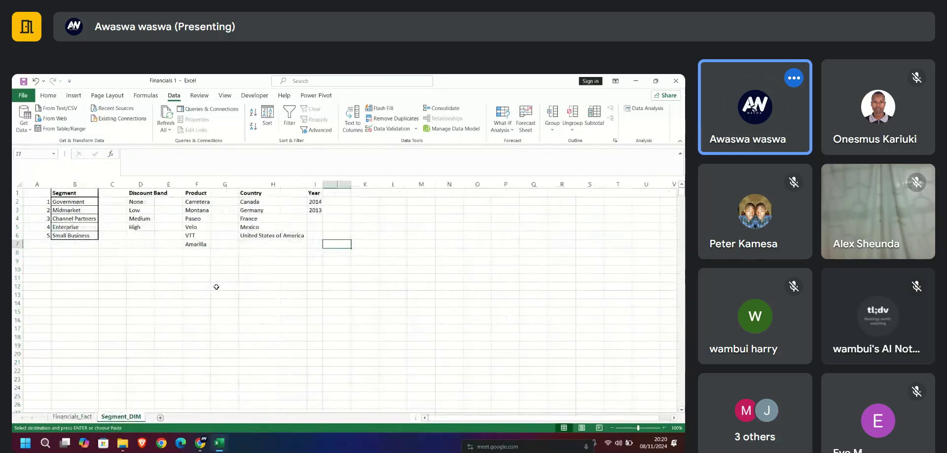
click(312, 193)
key(ctrl+space)
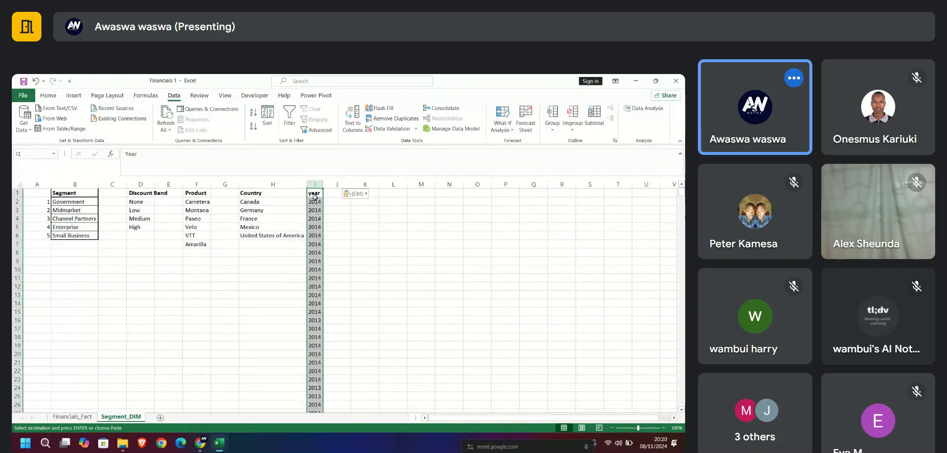
key(ctrl+v)
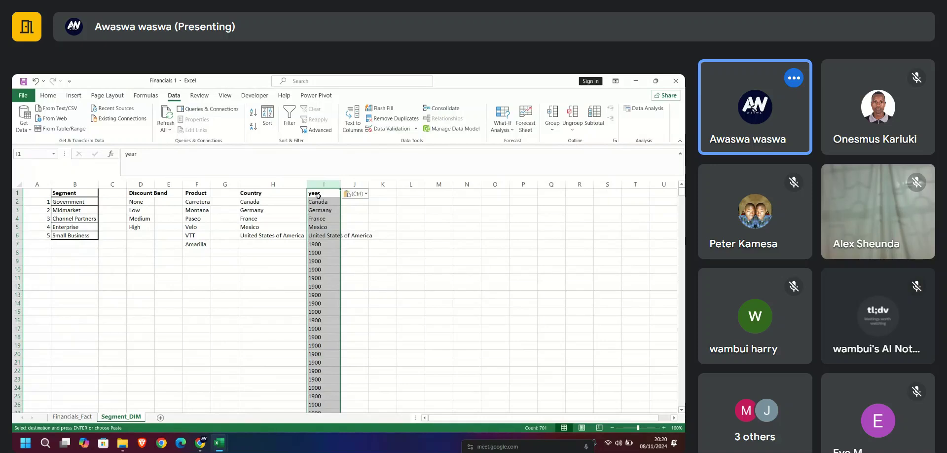
key(ctrl+z)
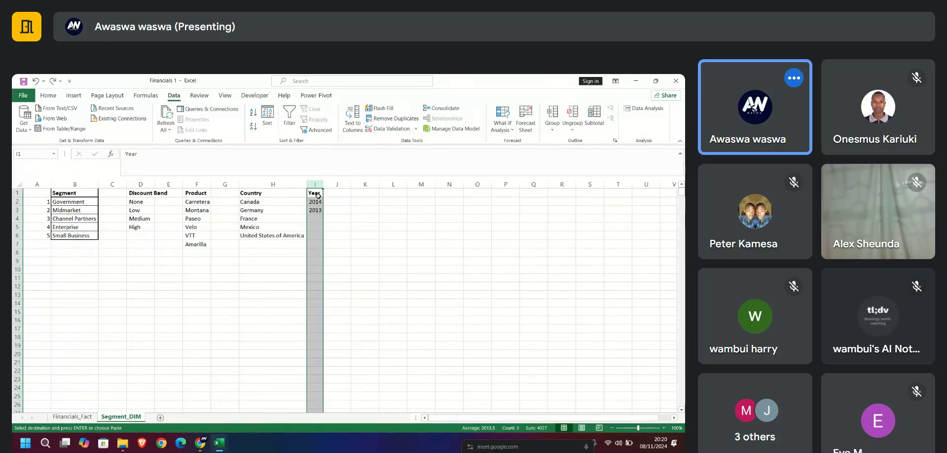
Try to paste the copied year column at J7 of Segment_DIM, and select the existing Year list in I1:I3
click(333, 243)
key(ctrl+v)
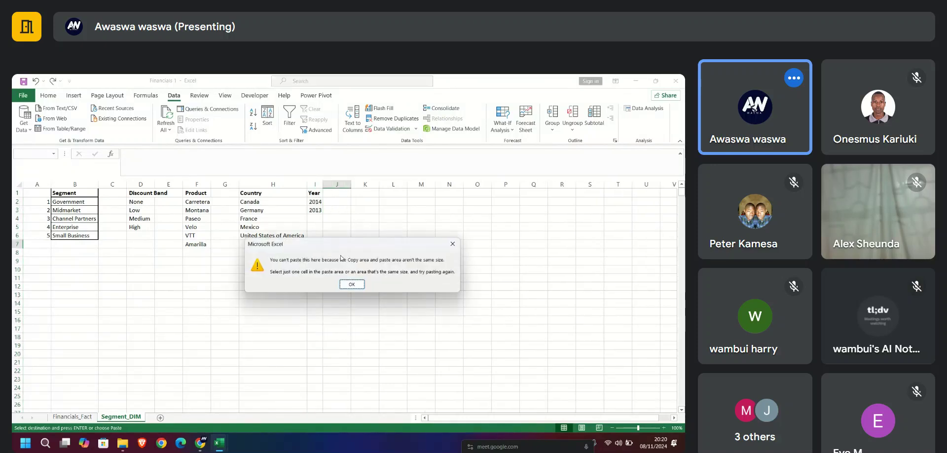
click(351, 284)
drag(313, 192, 317, 209)
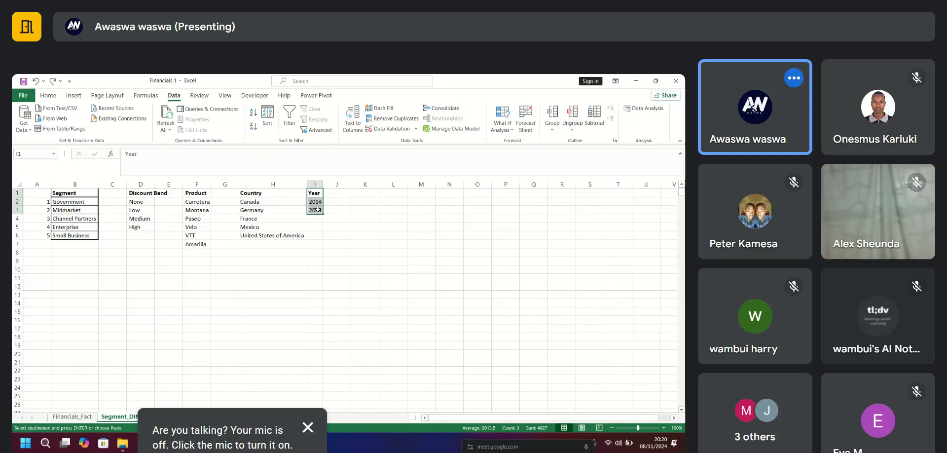
right_click(318, 209)
click(437, 245)
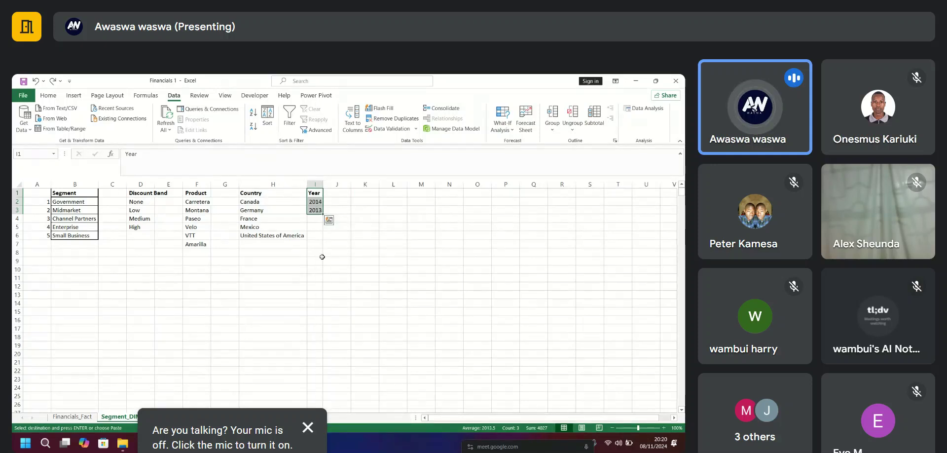
Delete the old Year column Q, after MonthName, from the Financials_Fact sheet
click(86, 414)
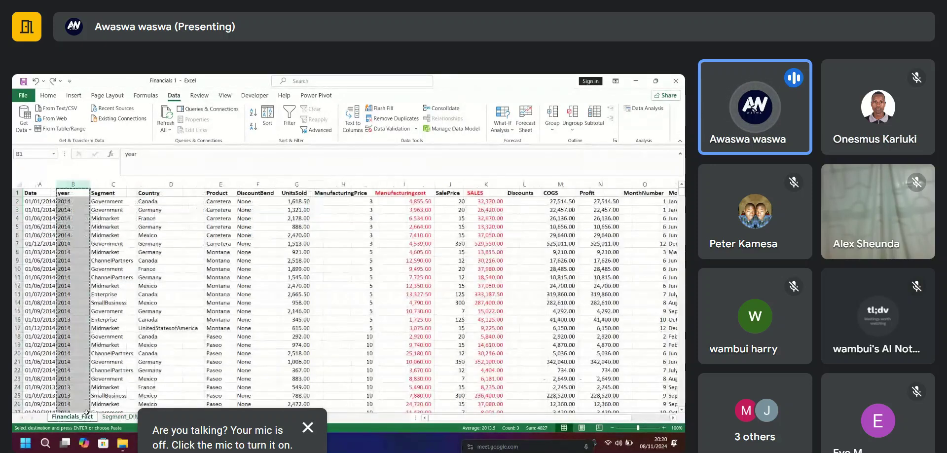
drag(526, 419, 565, 418)
right_click(602, 187)
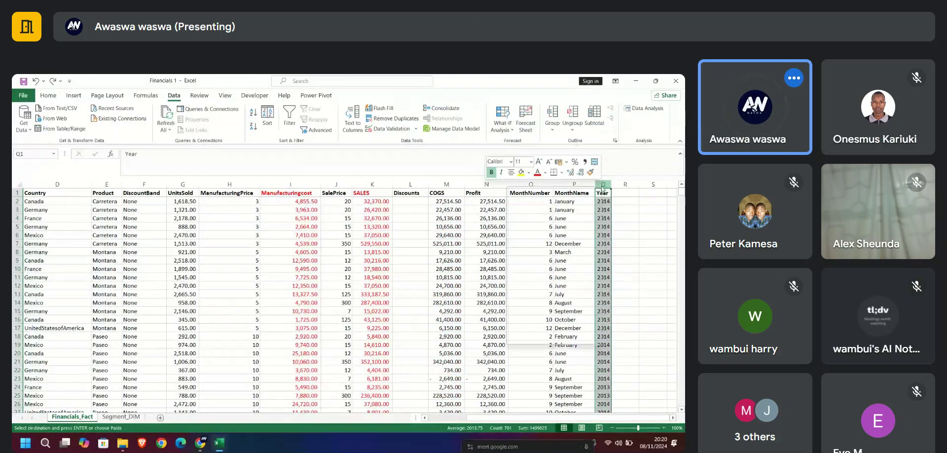
click(536, 274)
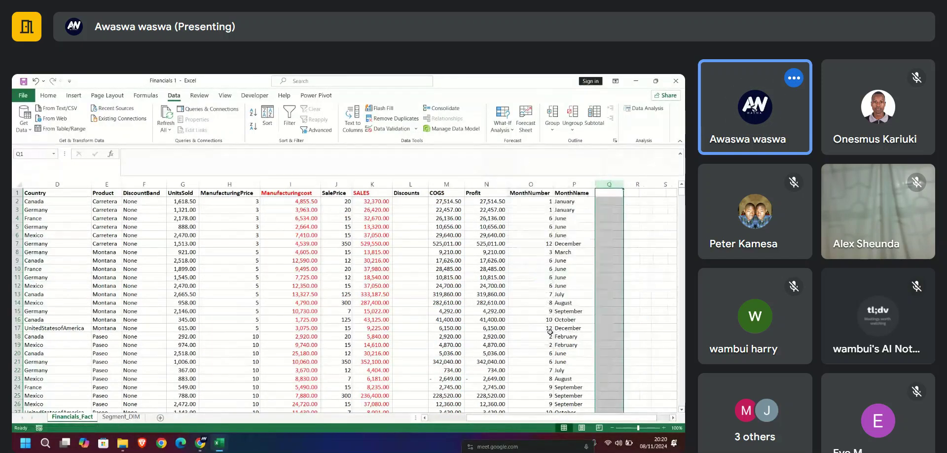
Inspect the MonthName header and the formulas in the COGS and Profit columns of Financials_Fact
click(569, 192)
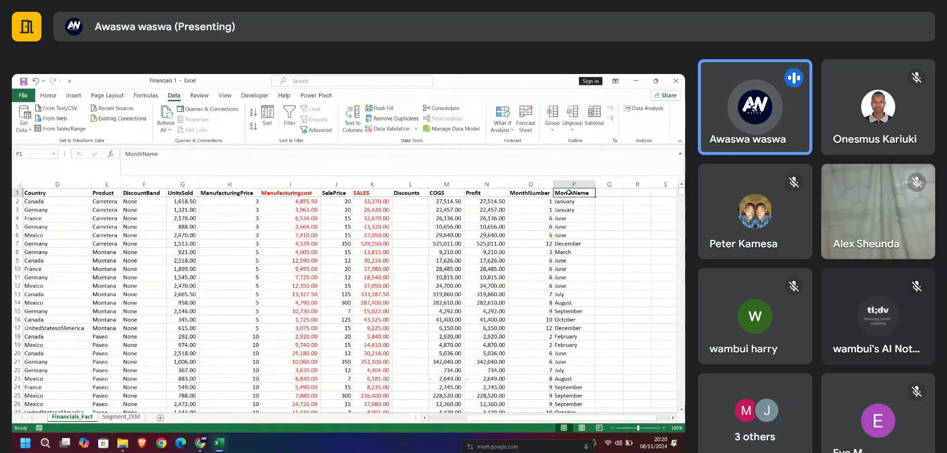
drag(570, 192, 518, 191)
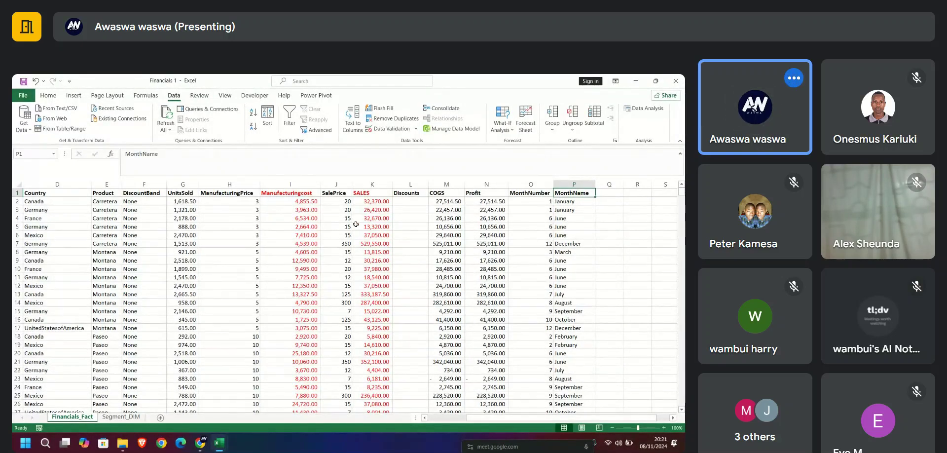
click(445, 201)
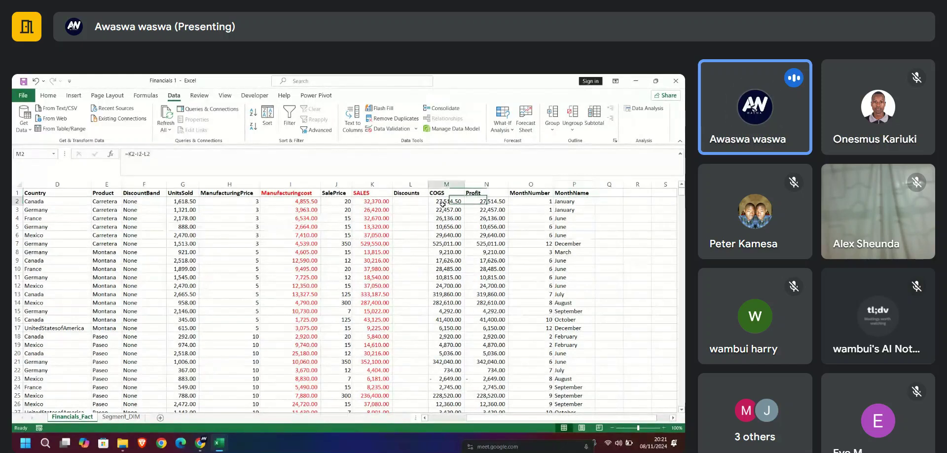
click(481, 211)
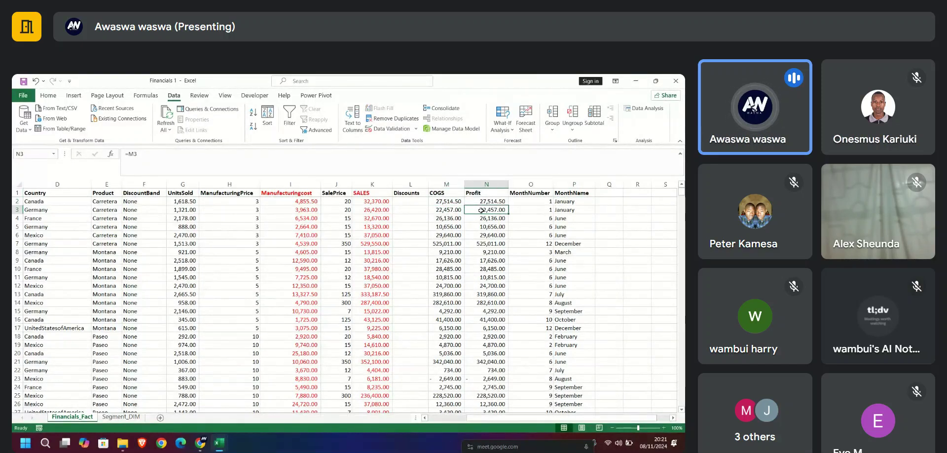
Set the font of the COGS and Profit columns, M and N, to red
drag(446, 184, 487, 184)
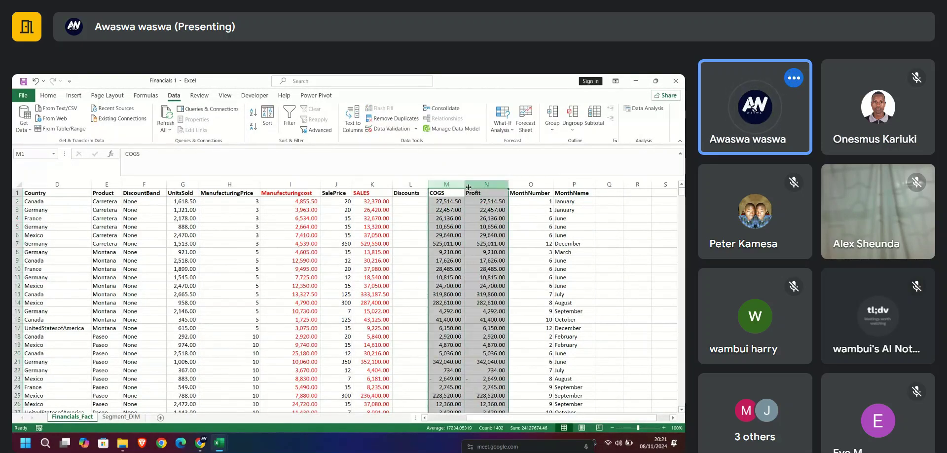
click(48, 95)
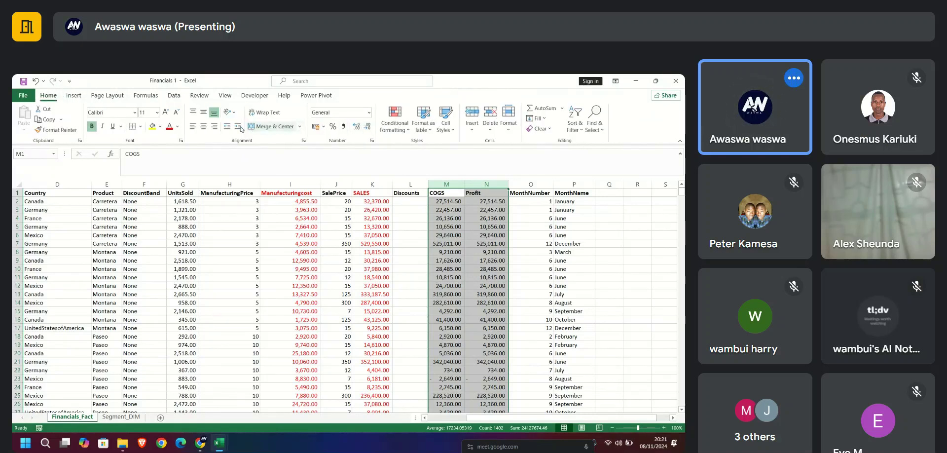
click(177, 128)
click(180, 211)
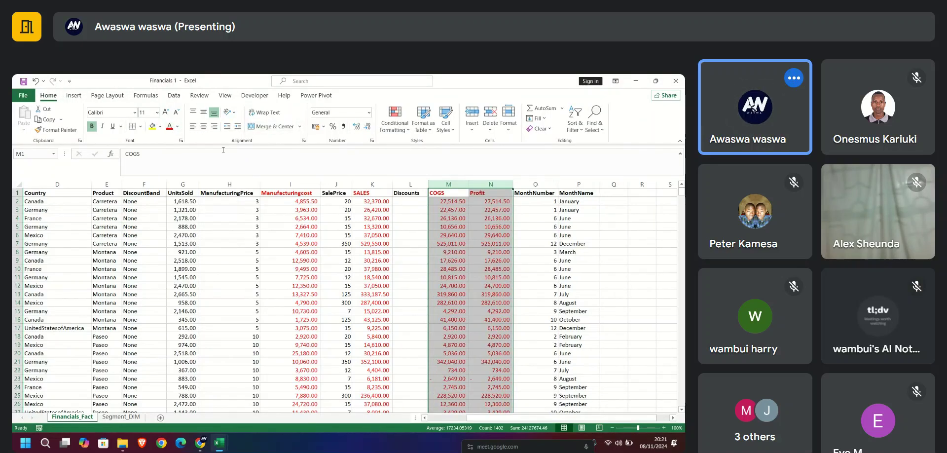
click(291, 210)
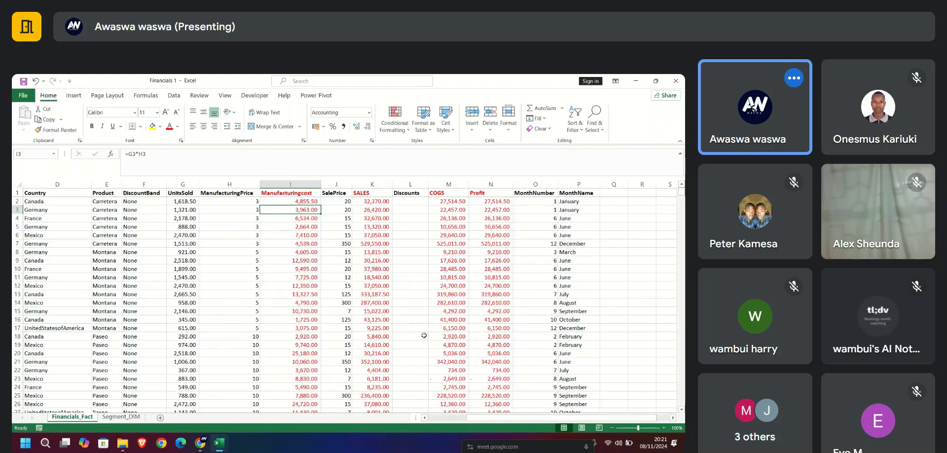
Try to copy the full Financials_Fact data range from Date to MonthName, including the header row
click(570, 192)
key(ctrl+shift+Left)
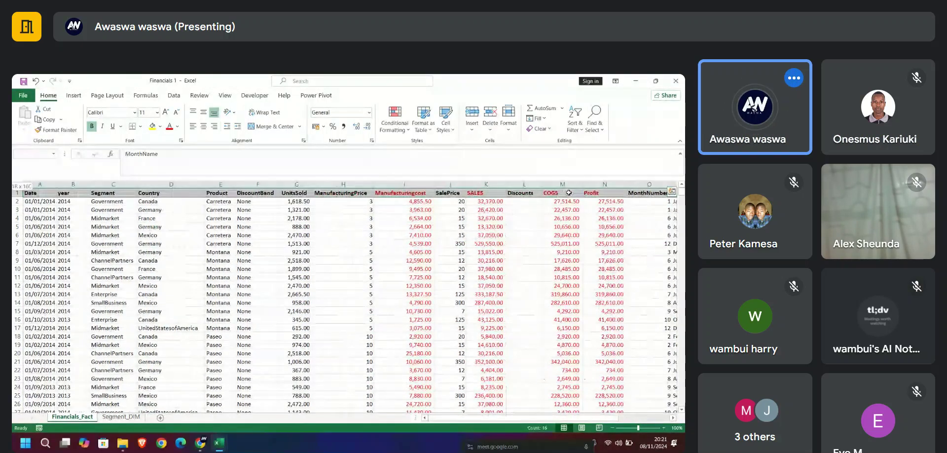
key(ctrl+shift+Down)
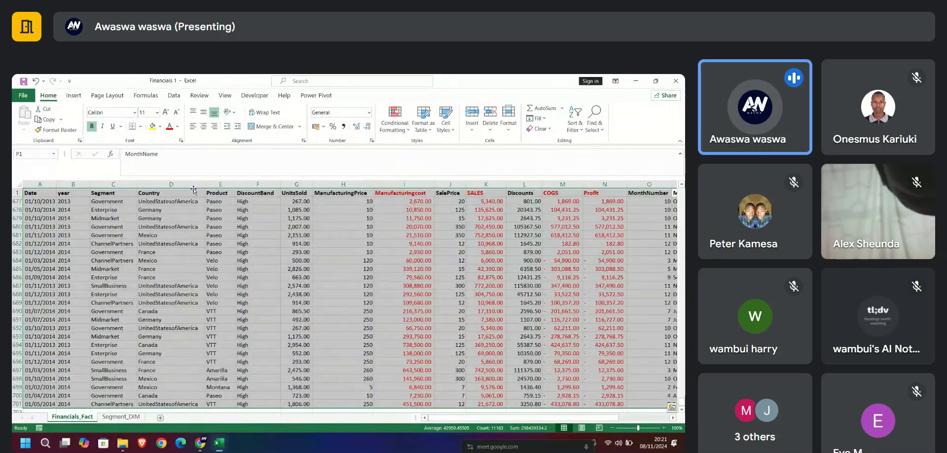
key(alt)
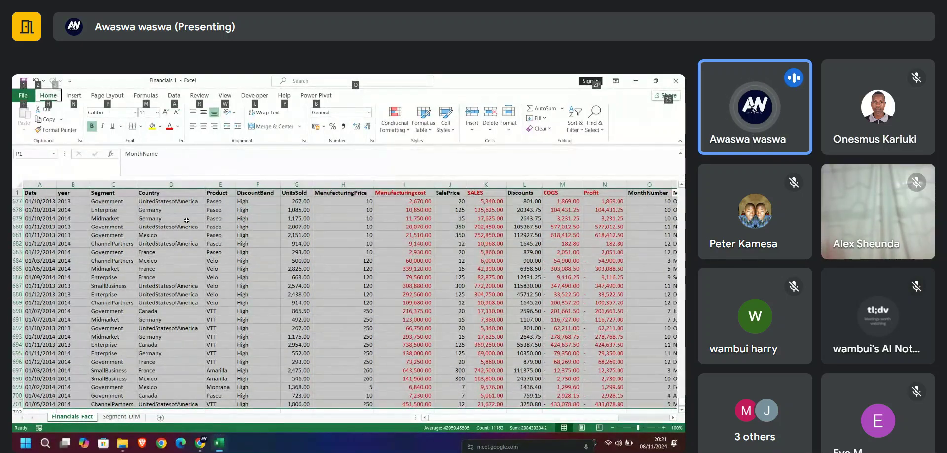
key(h)
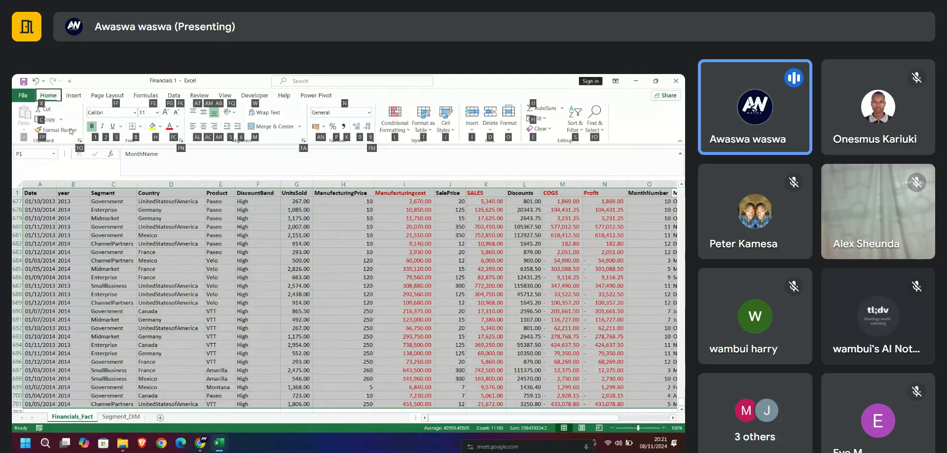
click(50, 121)
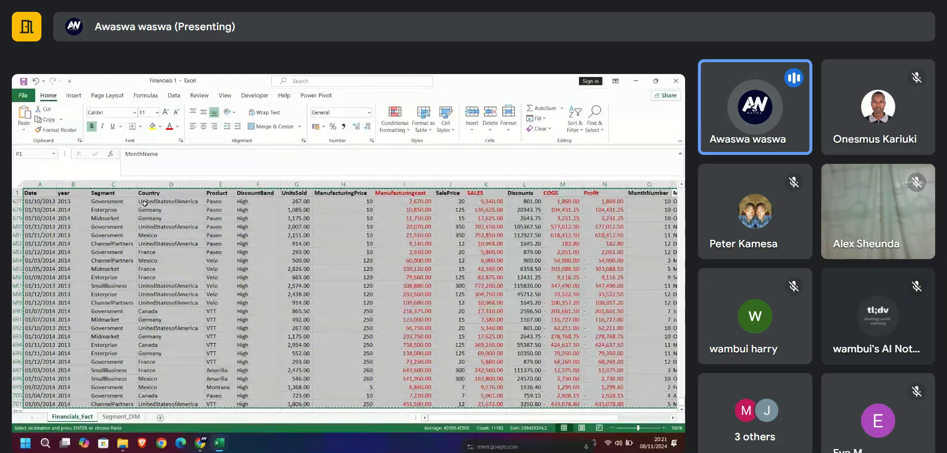
key(alt)
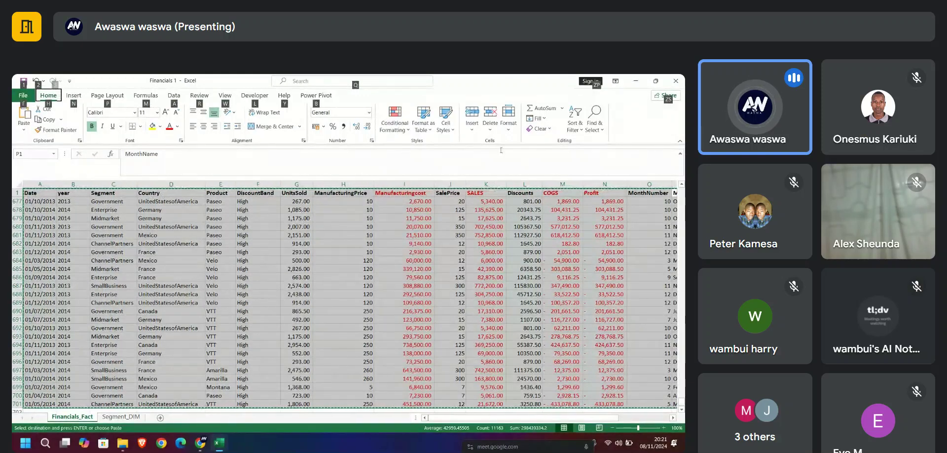
drag(300, 244, 302, 251)
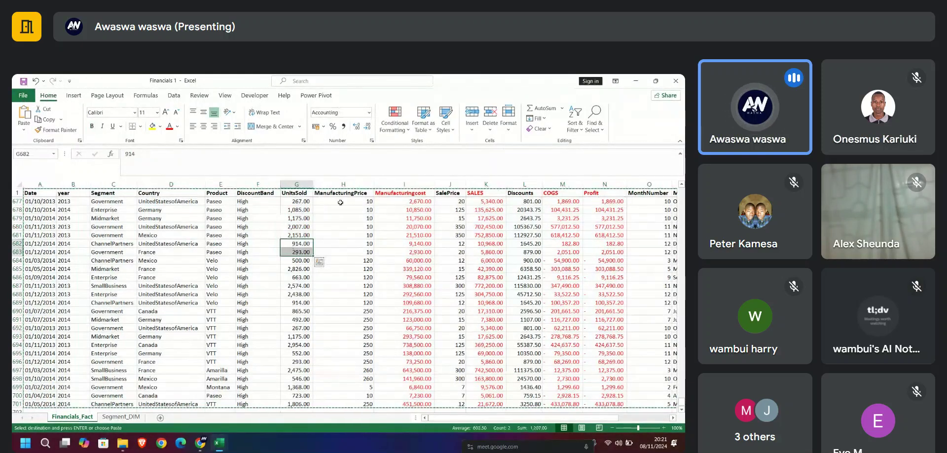
Undo the red font on the COGS and Profit columns and reapply it
click(36, 81)
click(37, 81)
click(179, 225)
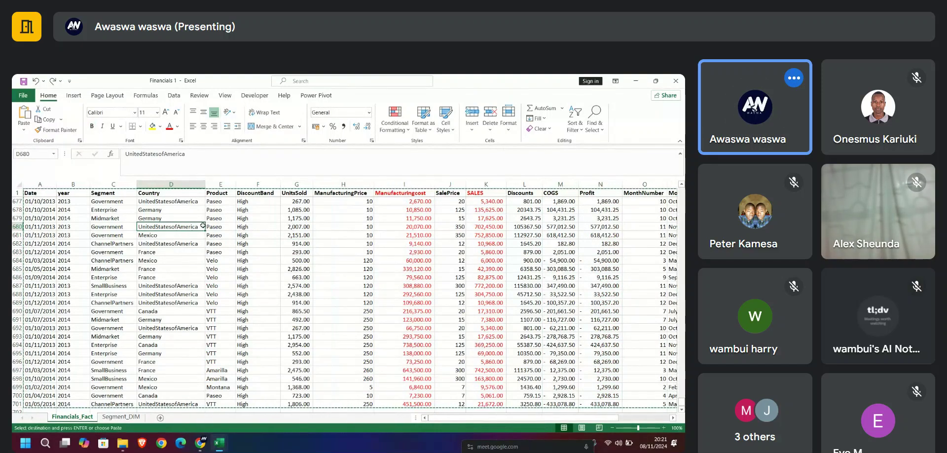
key(ctrl+y)
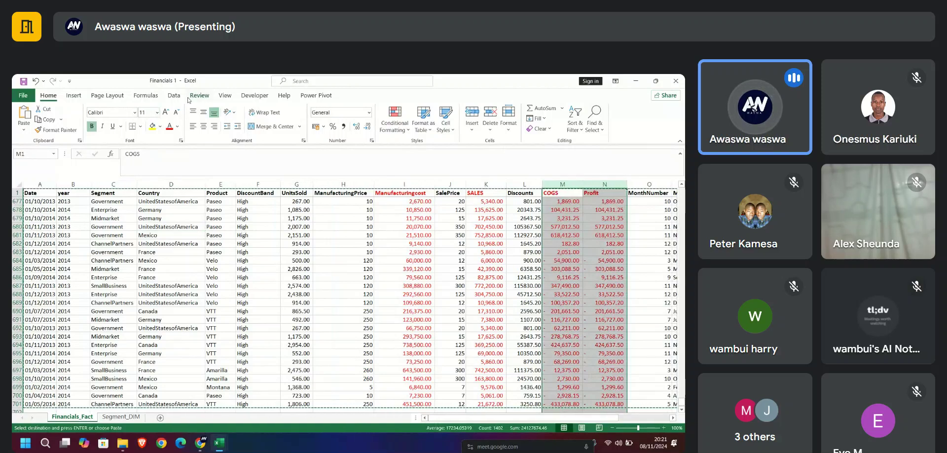
Show the formulas on Financials_Fact and examine those in the year, Manufacturingcost and SALES columns
click(145, 96)
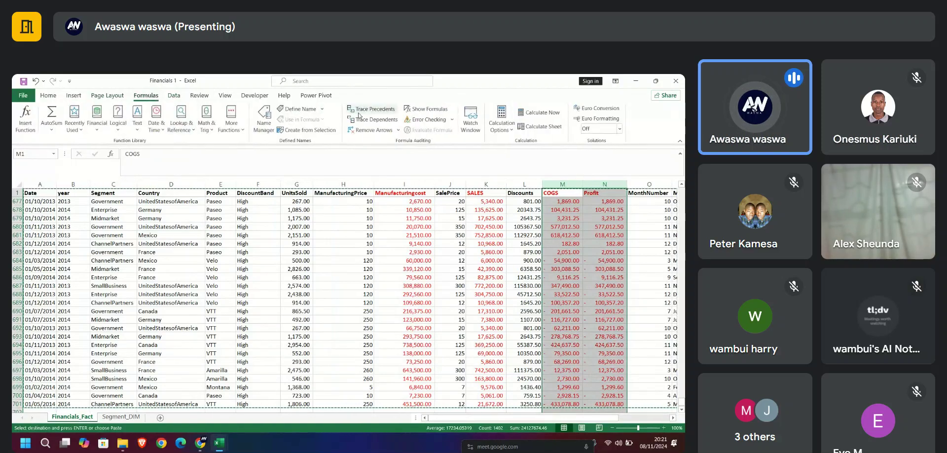
click(425, 110)
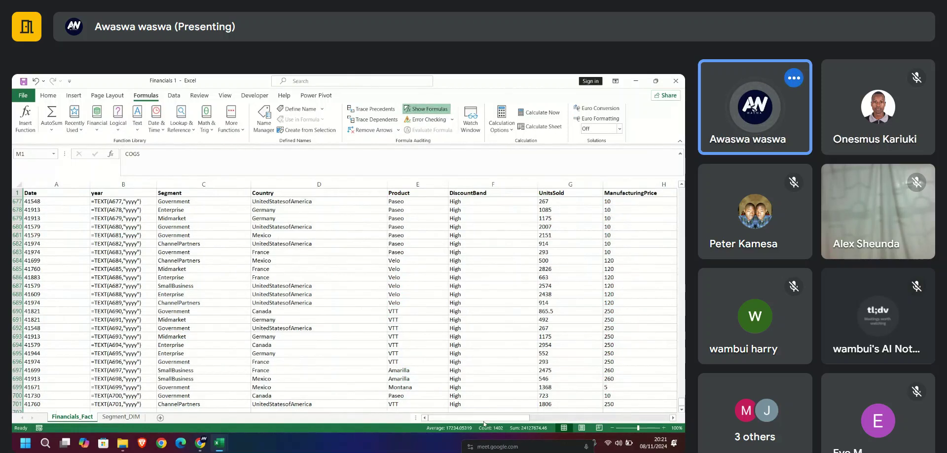
click(122, 201)
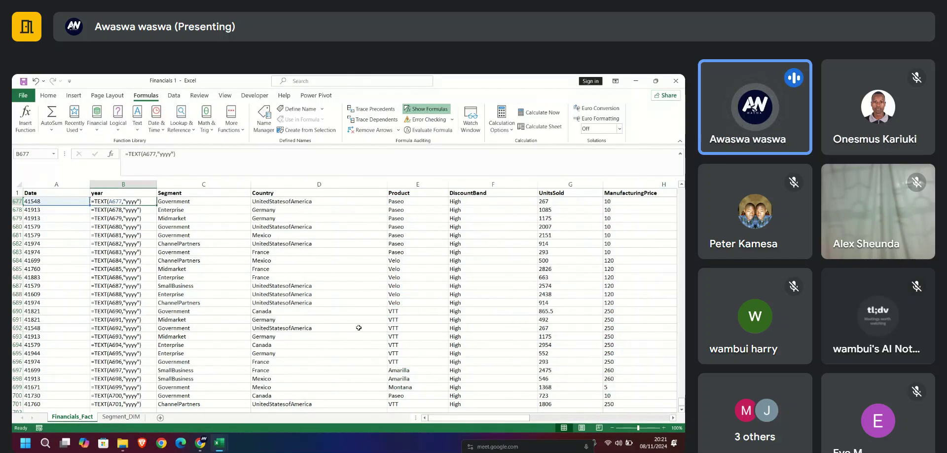
mouse_move(481, 418)
mouse_down()
mouse_move(607, 420)
mouse_move(461, 419)
mouse_move(481, 419)
mouse_up()
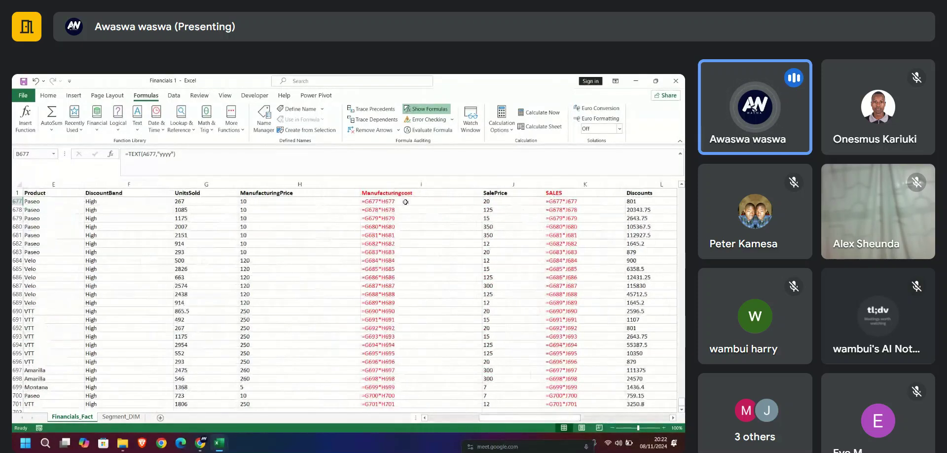
drag(397, 201, 395, 380)
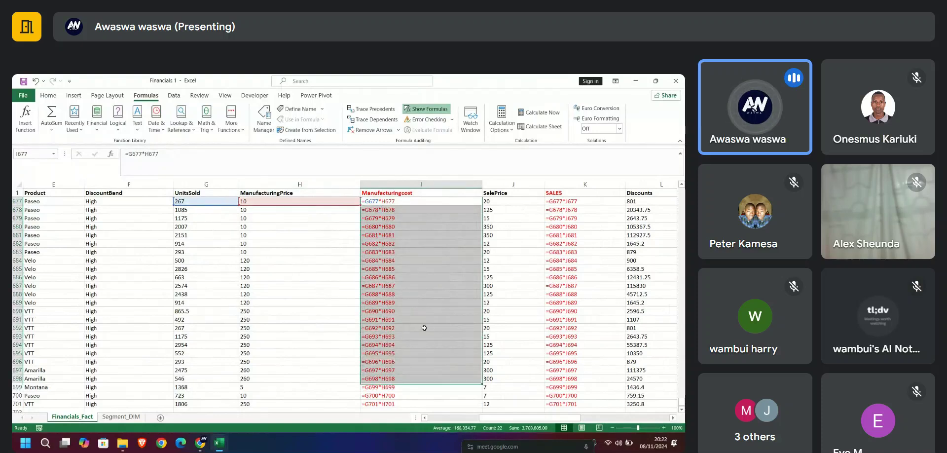
drag(545, 203, 564, 386)
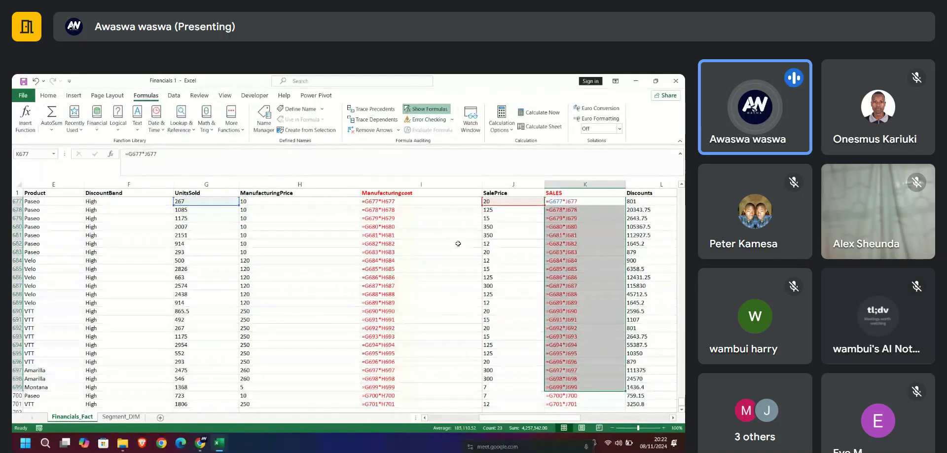
Undo and redo the red font on COGS and Profit, and switch the sheet back from formulas to values
key(ctrl+z)
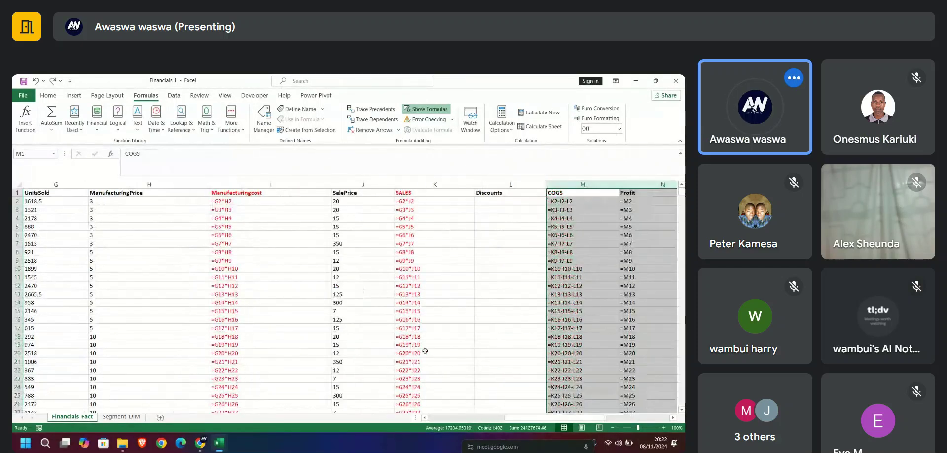
key(ctrl+y)
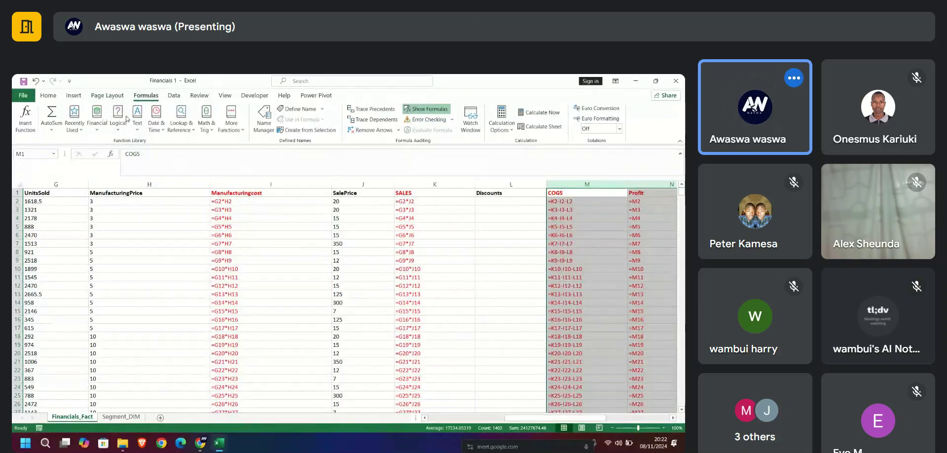
click(425, 108)
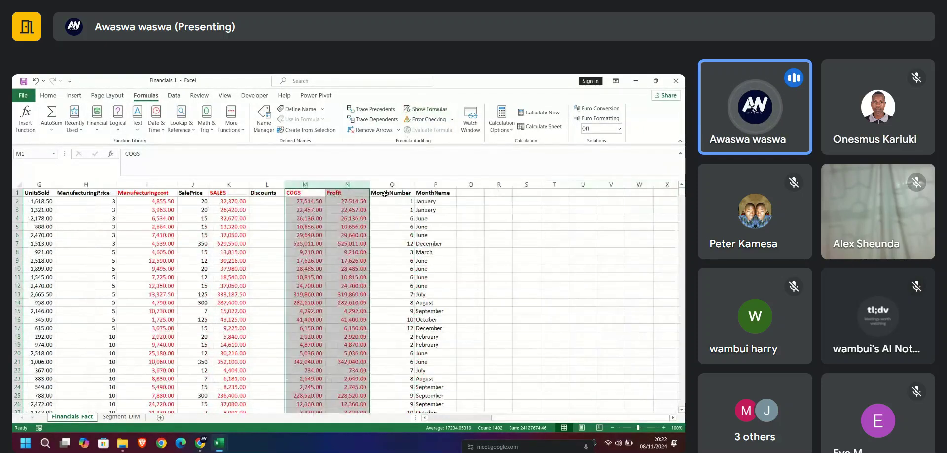
Copy the entire Financials_Fact table, from Date to MonthName and from the header down to row 701
click(433, 193)
key(ctrl+shift+Left)
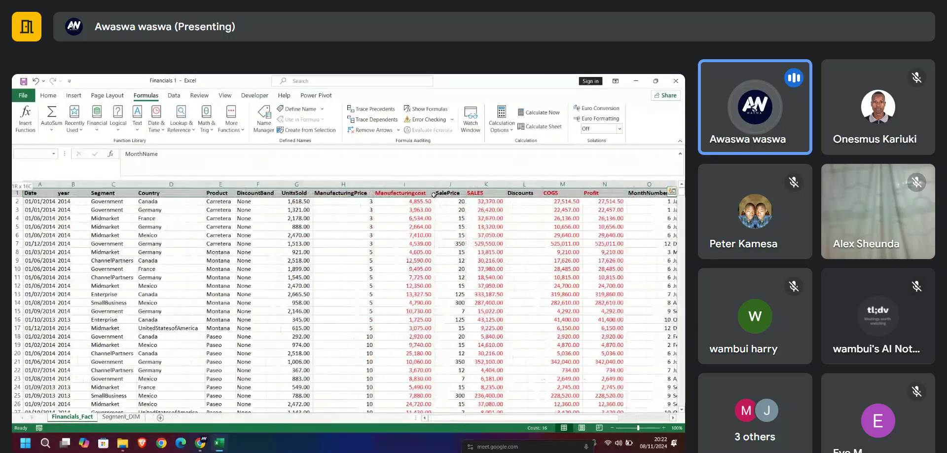
key(ctrl+shift+Down)
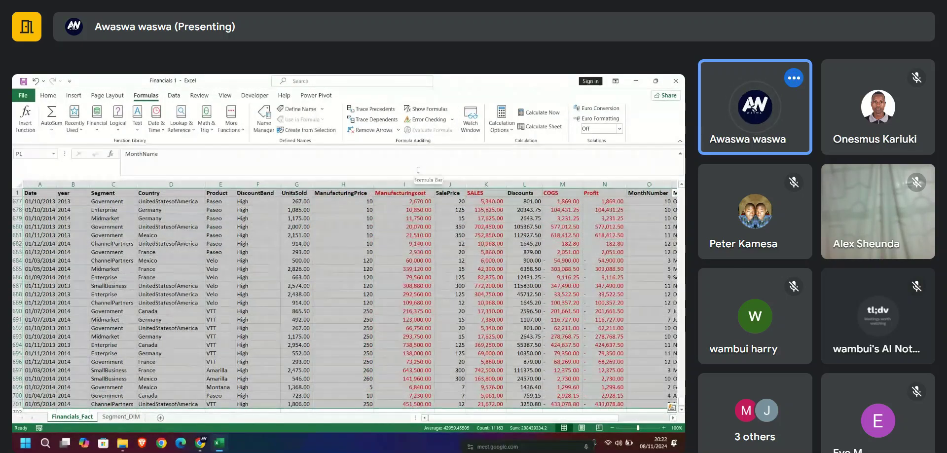
key(alt)
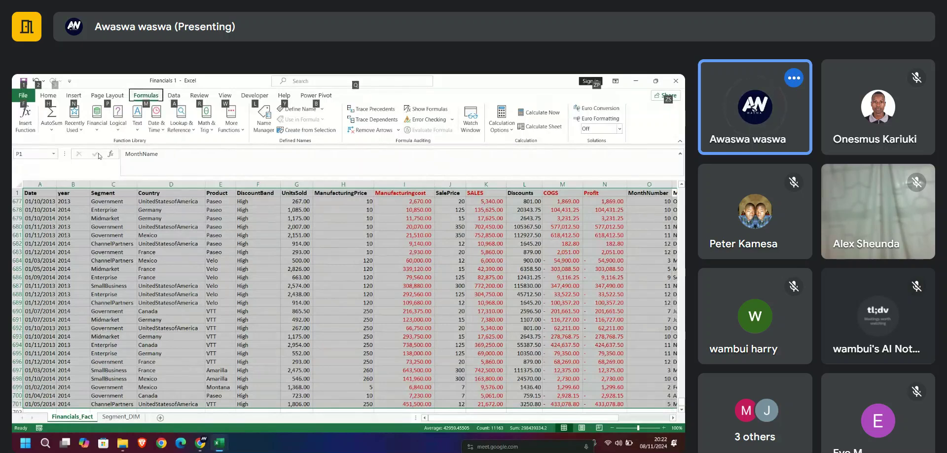
key(h)
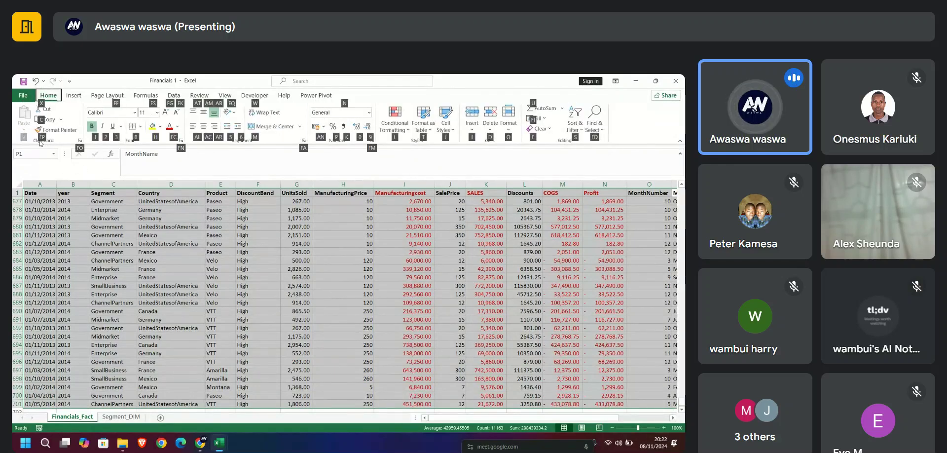
key(c)
key(c)
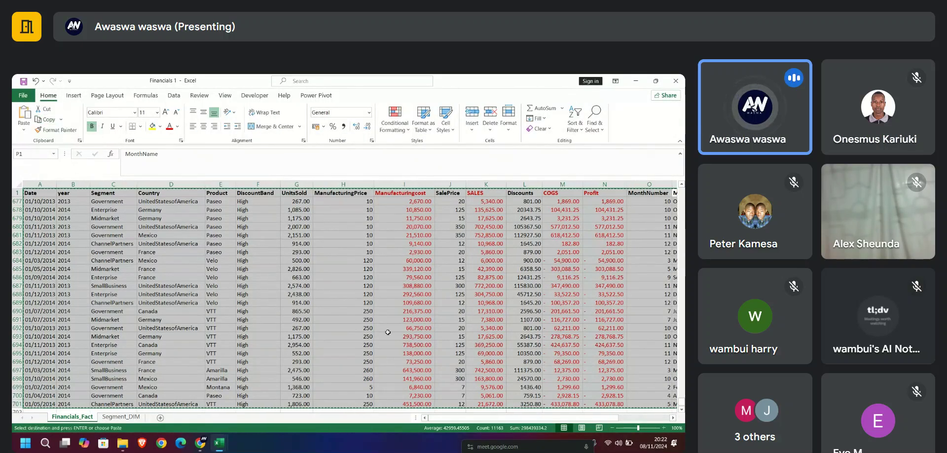
Paste the copied Financials_Fact table over itself as values only, replacing its formulas
click(501, 443)
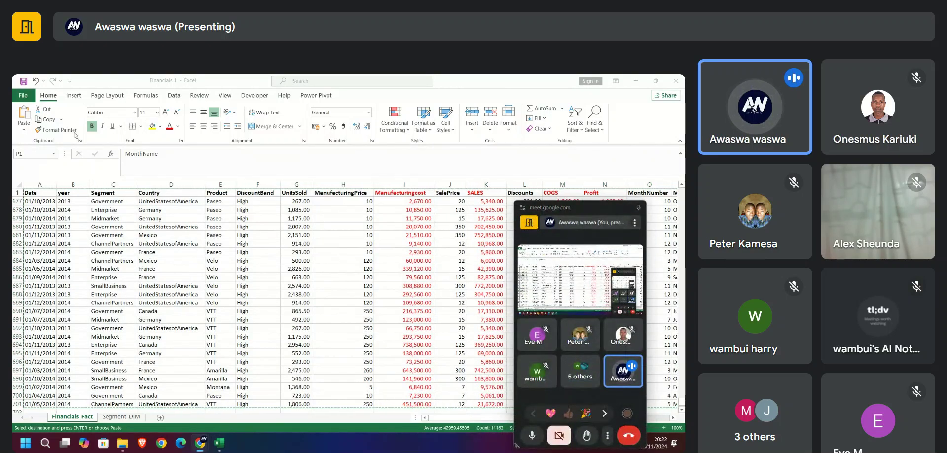
click(315, 271)
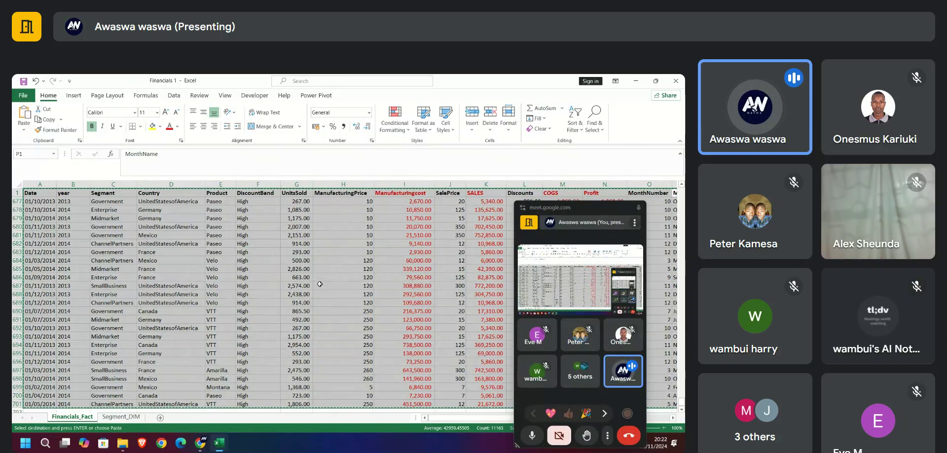
key(alt)
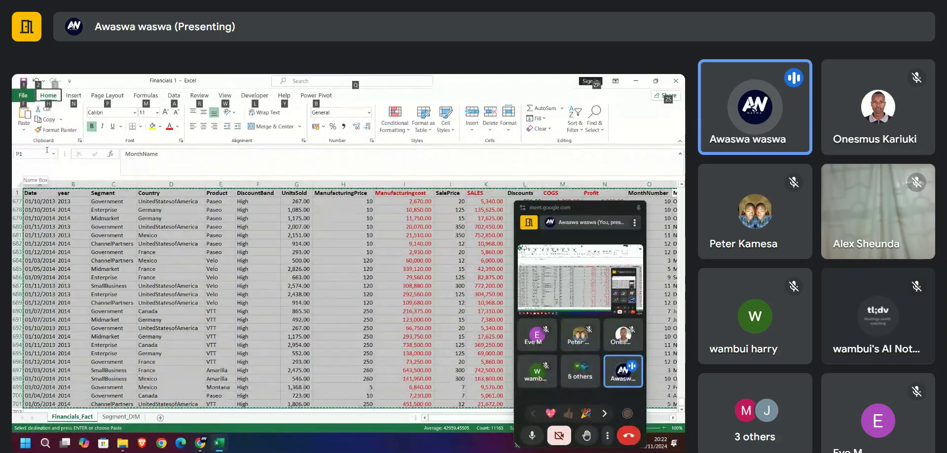
key(h)
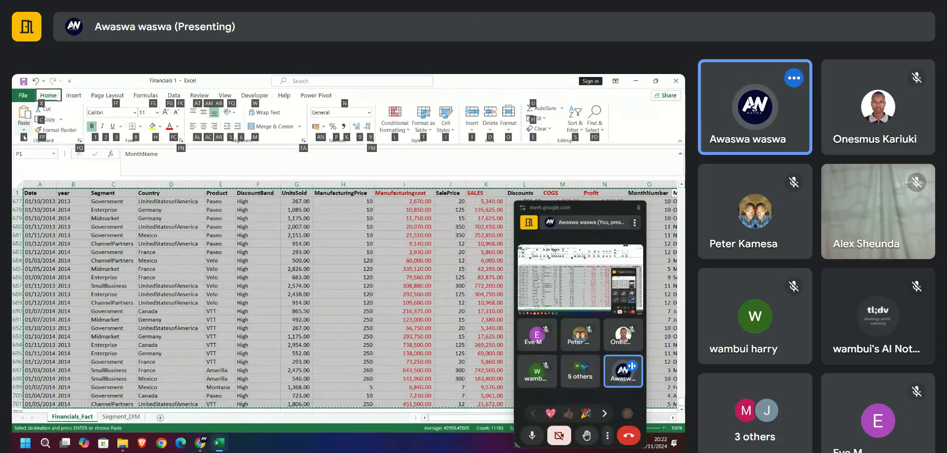
key(v)
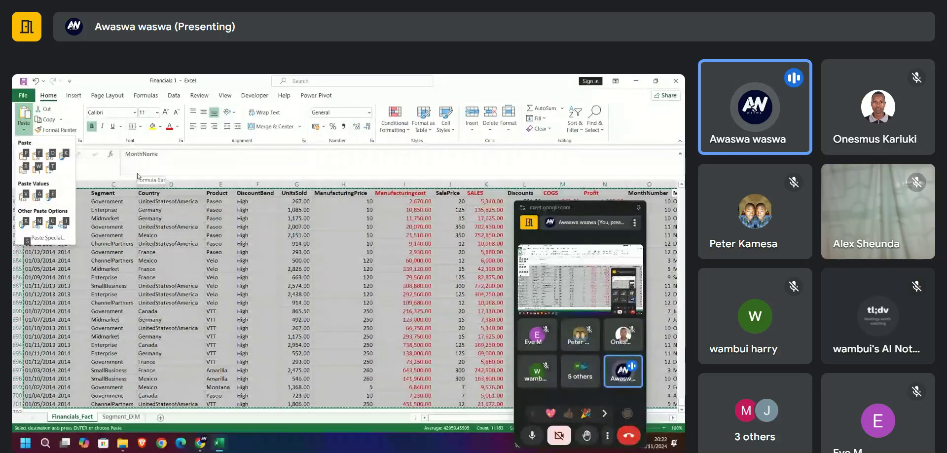
click(112, 181)
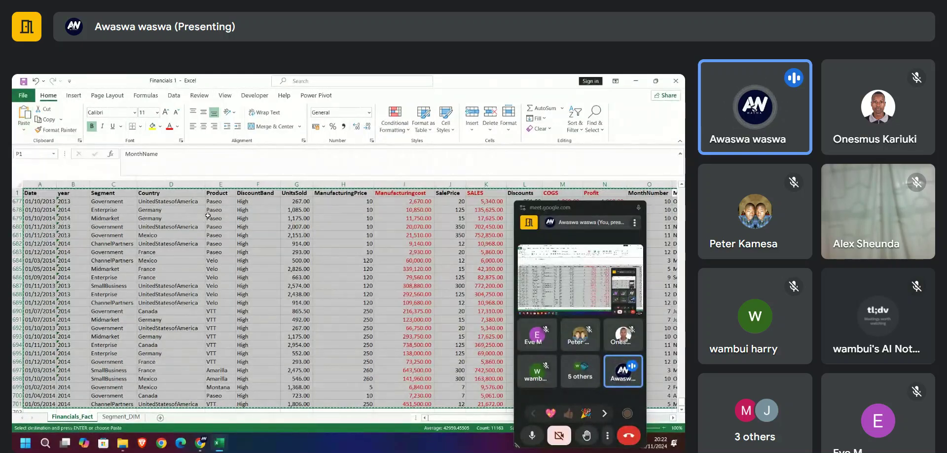
Examine cells in the year and SALES columns for remaining formulas with formula display on, and switch the sheet back to values
click(66, 210)
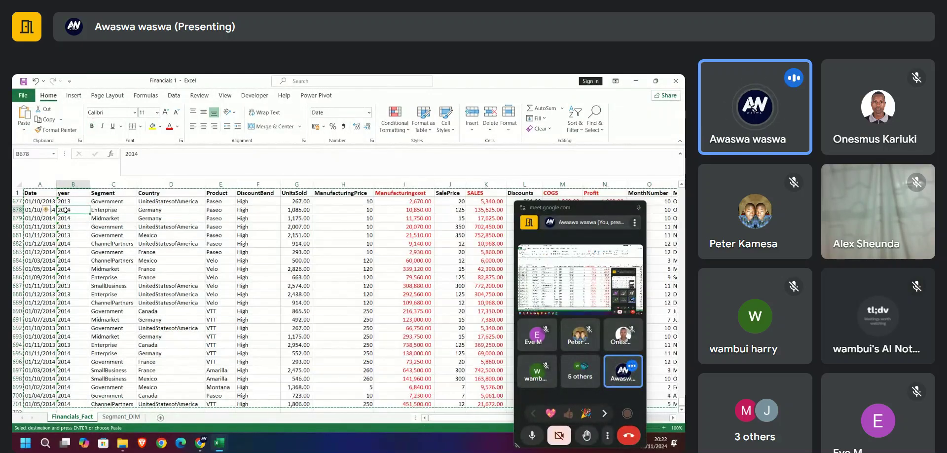
click(486, 235)
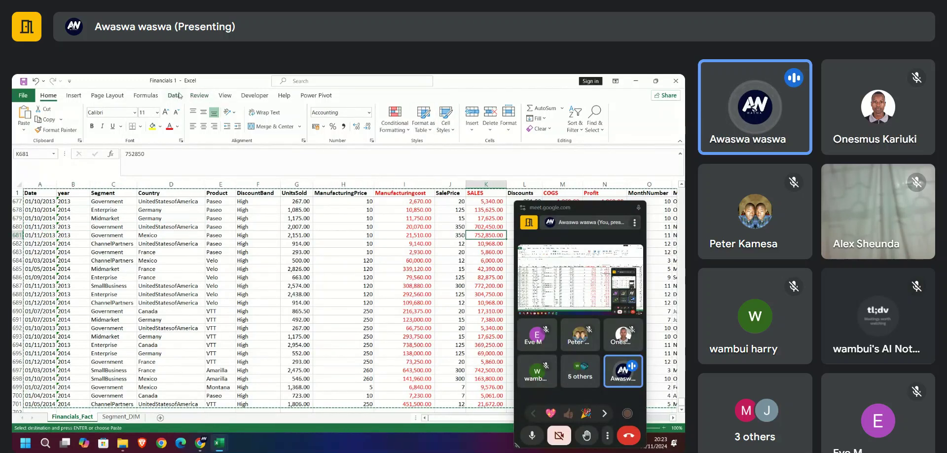
click(146, 96)
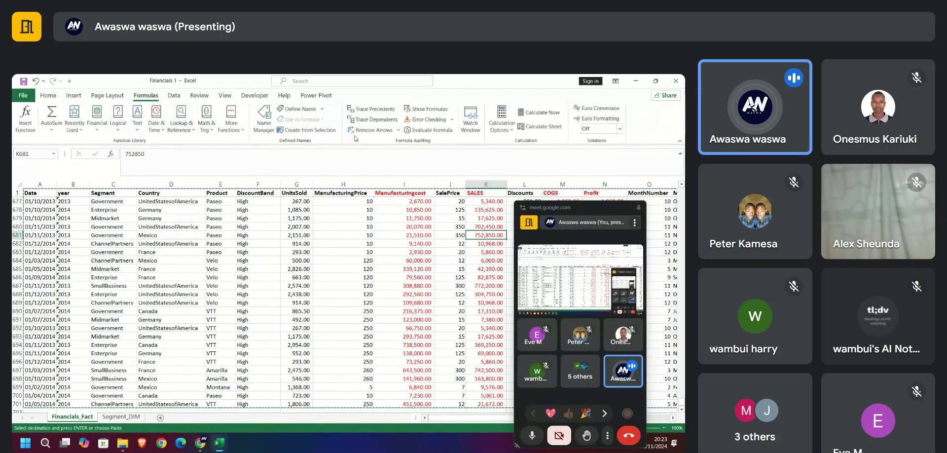
click(427, 108)
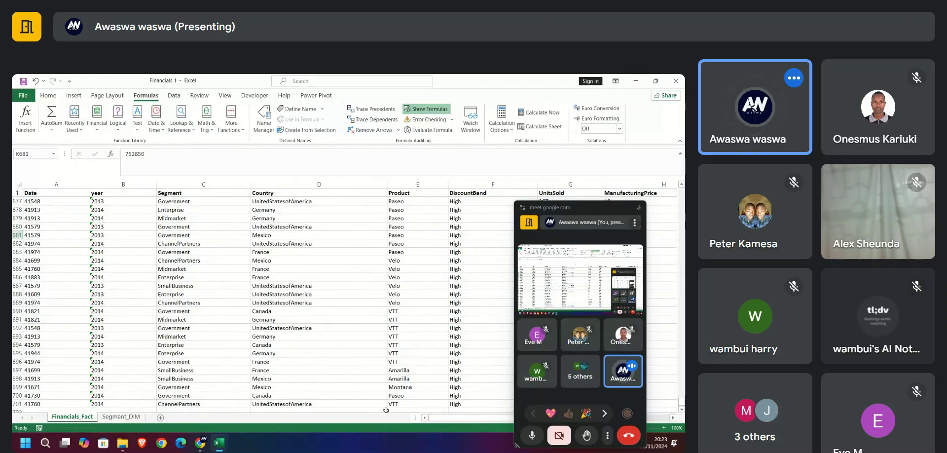
drag(447, 421, 400, 411)
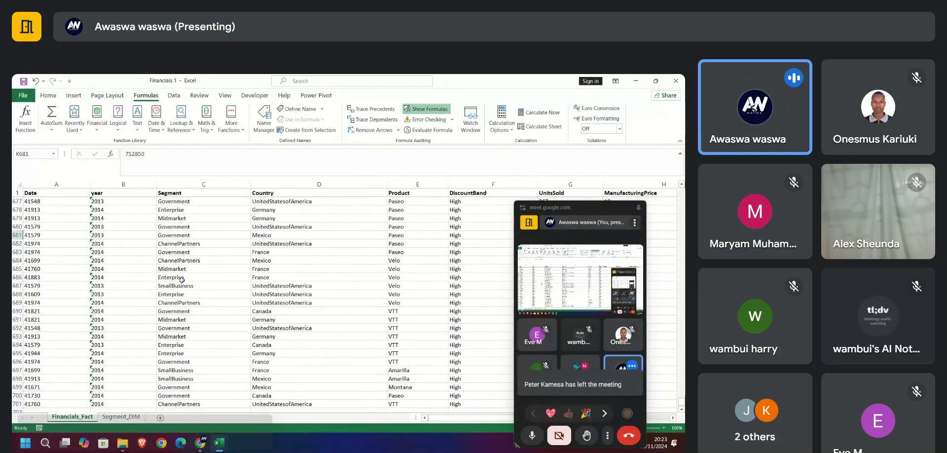
drag(587, 209, 583, 368)
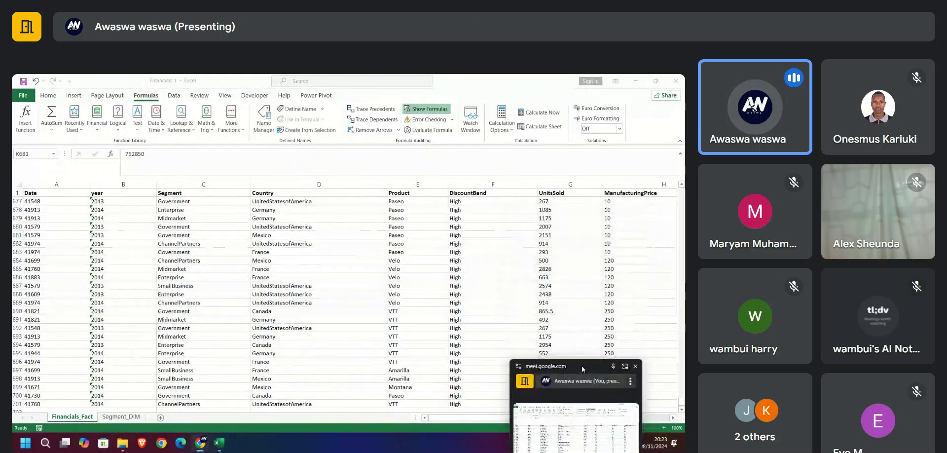
scroll(73, 184, up, 12)
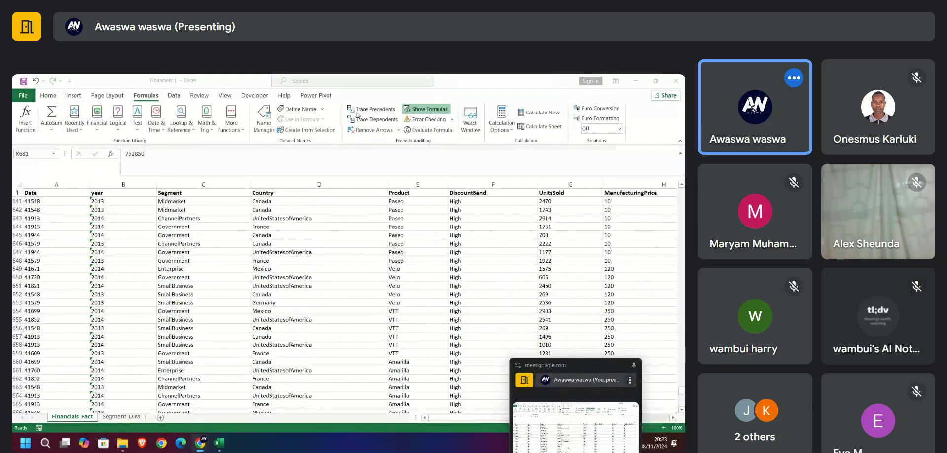
click(418, 110)
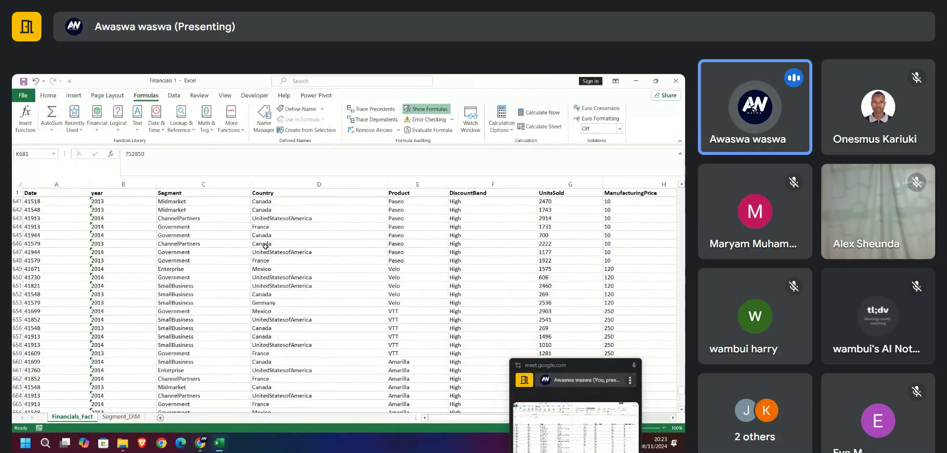
click(417, 111)
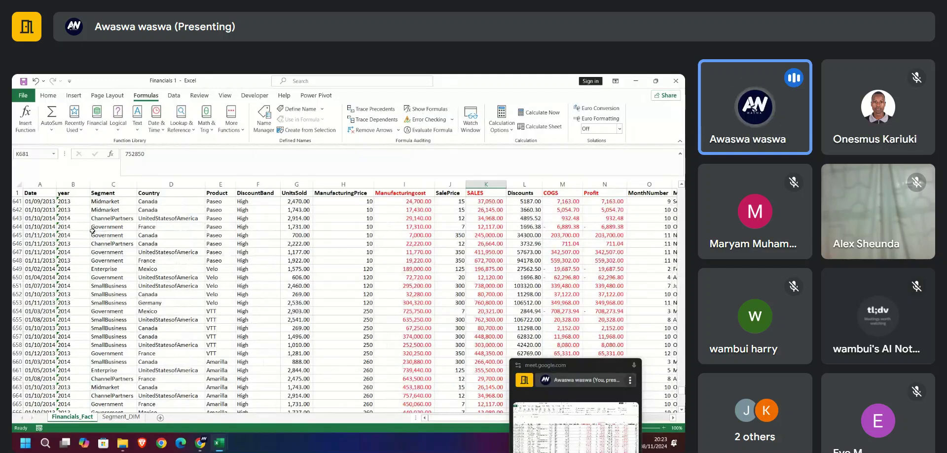
Autofit the widths of all Financials_Fact columns from Date to MonthName
click(33, 186)
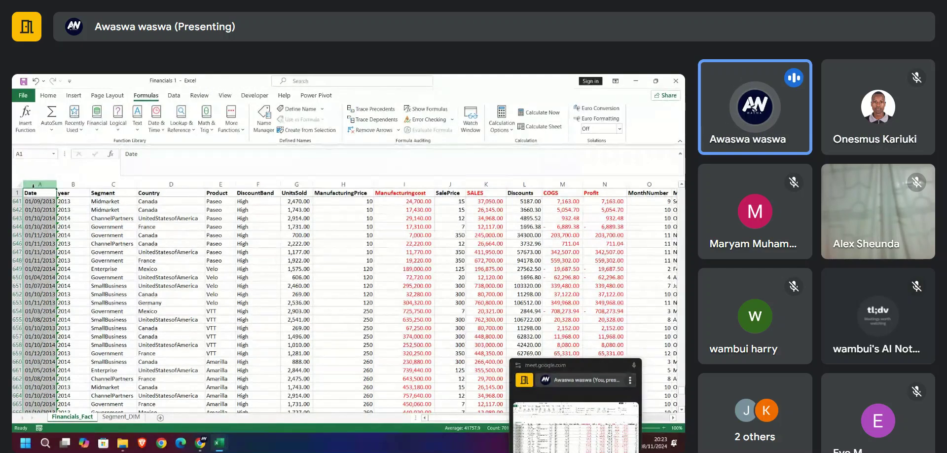
key(ctrl+shift+Right)
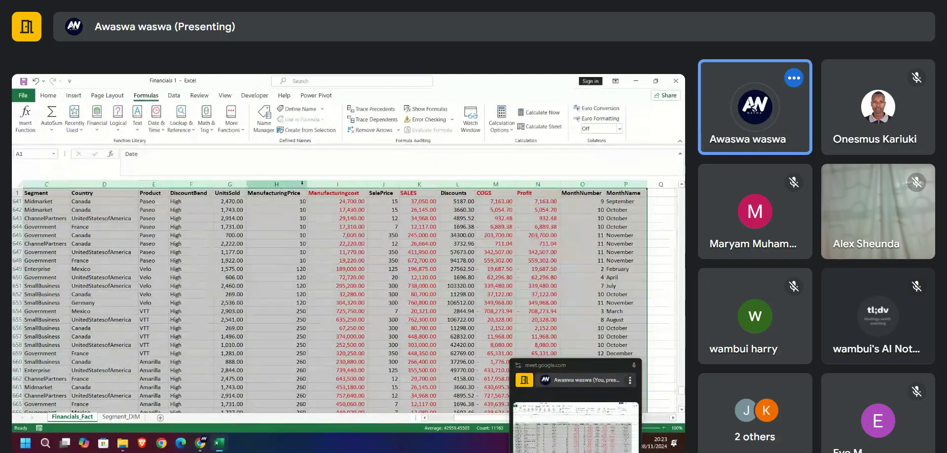
double_click(306, 184)
click(292, 262)
scroll(291, 297, down, 7)
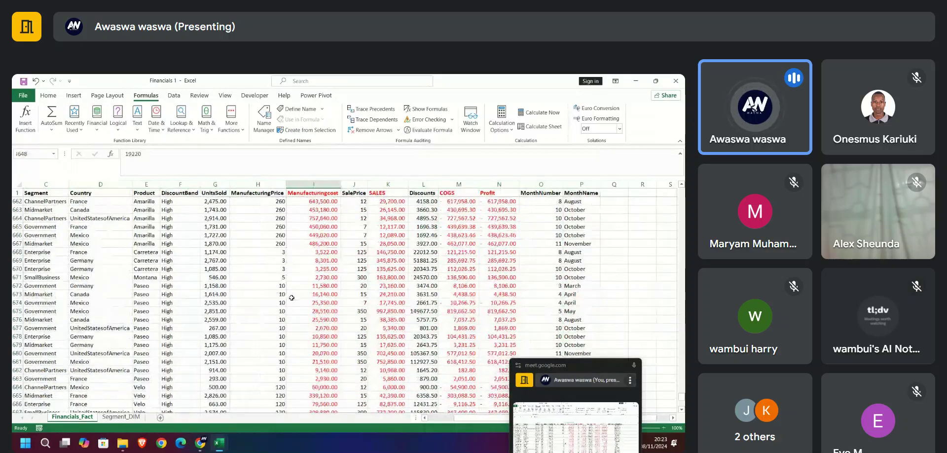
scroll(292, 297, up, 9)
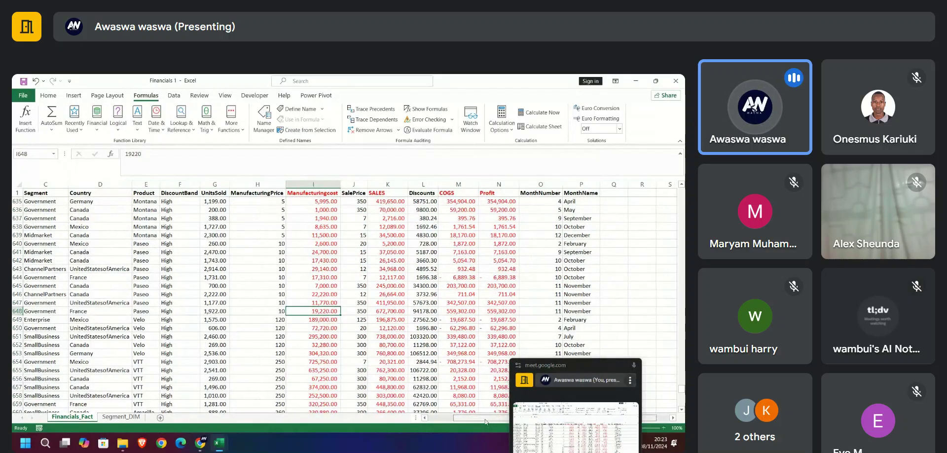
drag(486, 422, 456, 420)
scroll(187, 335, down, 7)
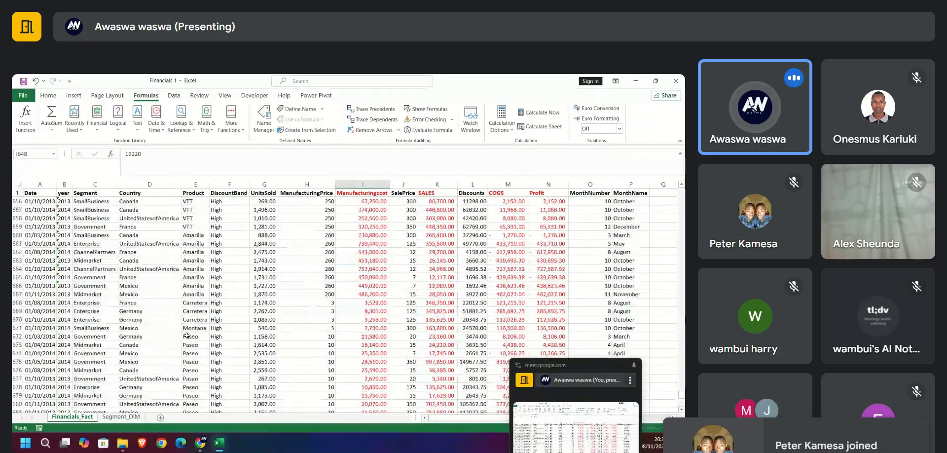
scroll(186, 335, up, 20)
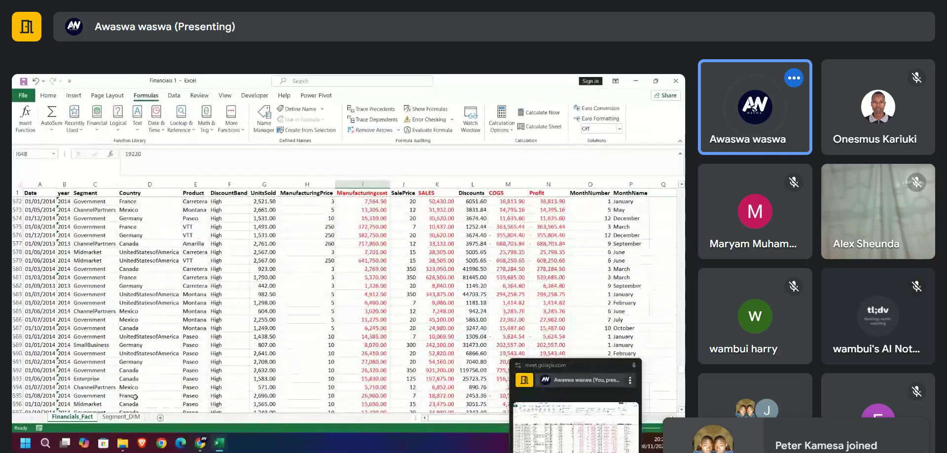
Insert a new worksheet before Segment_DIM and name it "stats funct"
click(122, 418)
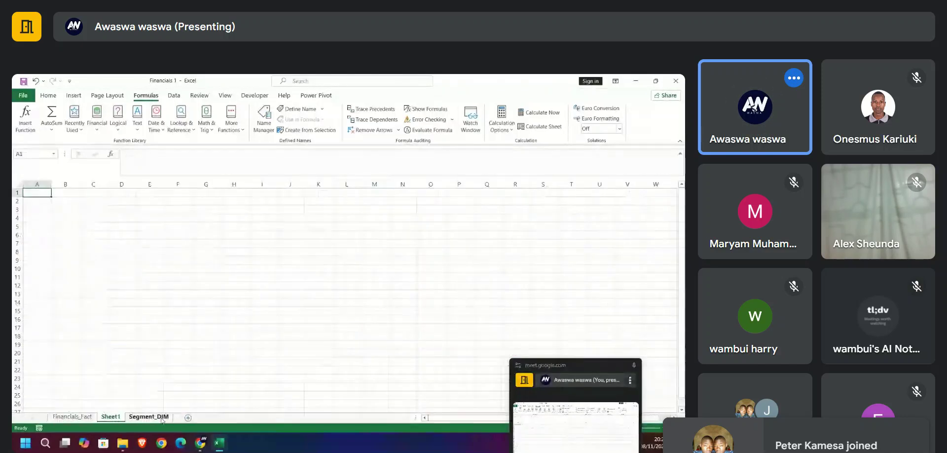
click(118, 418)
text(stat)
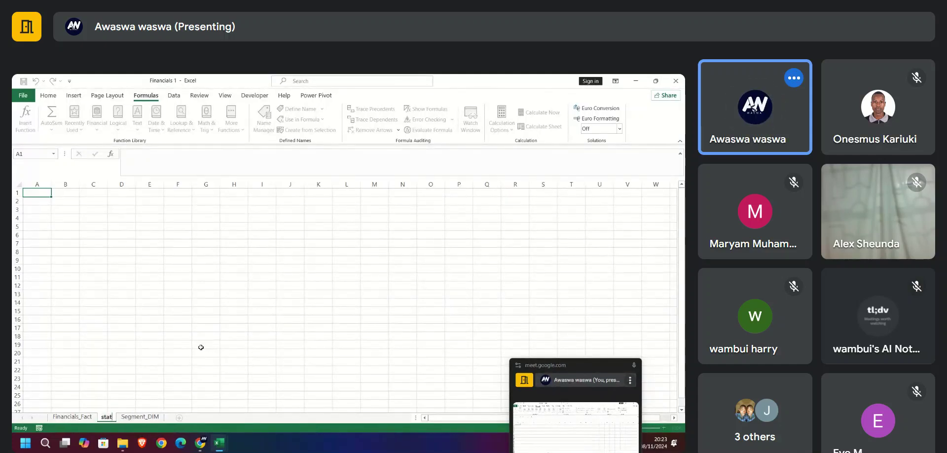
text(s funct)
drag(181, 286, 176, 294)
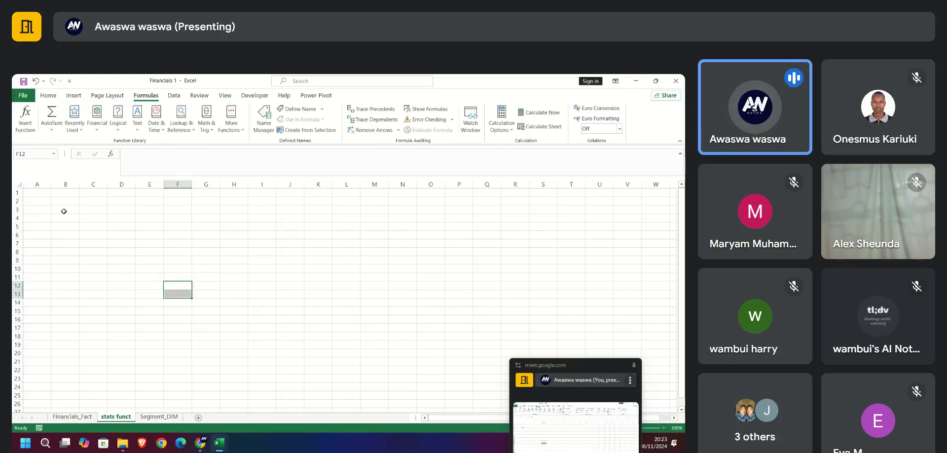
Switch to the Financials workbook and copy the statistic labels J22:J33, Average Salary to 100th Lowest Salary, on product dim
mouse_move(218, 442)
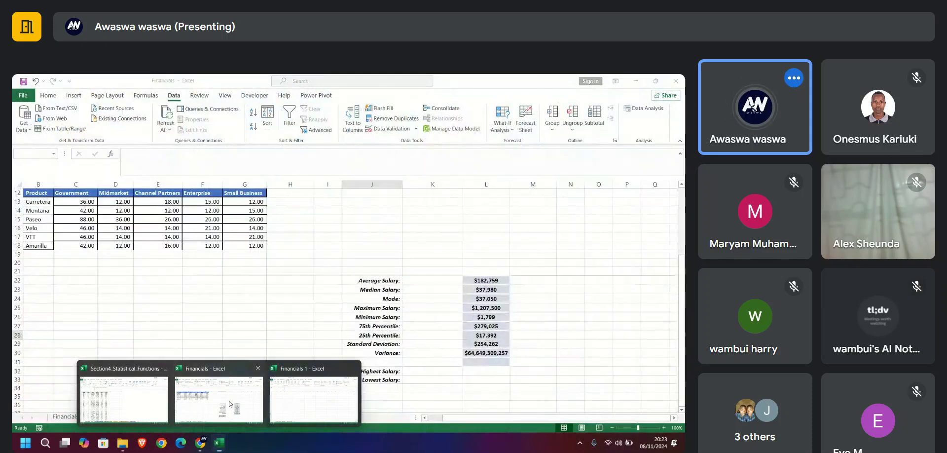
click(219, 400)
click(379, 285)
drag(380, 285, 380, 378)
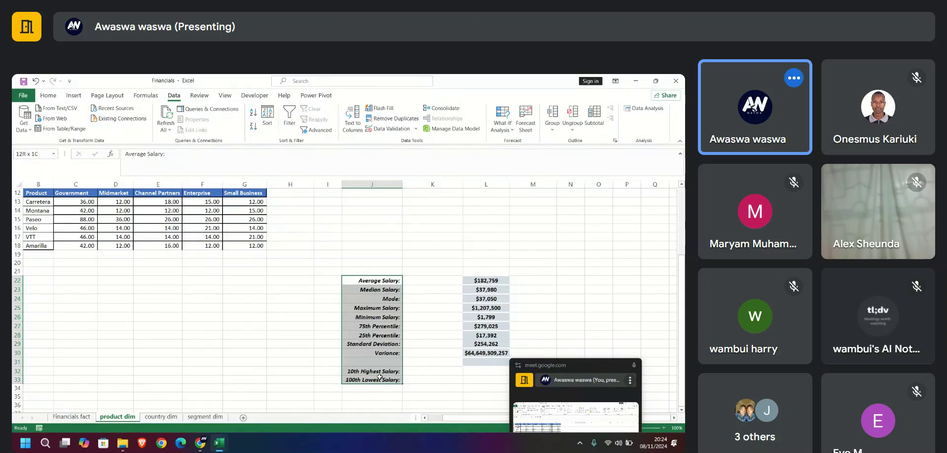
key(ctrl+c)
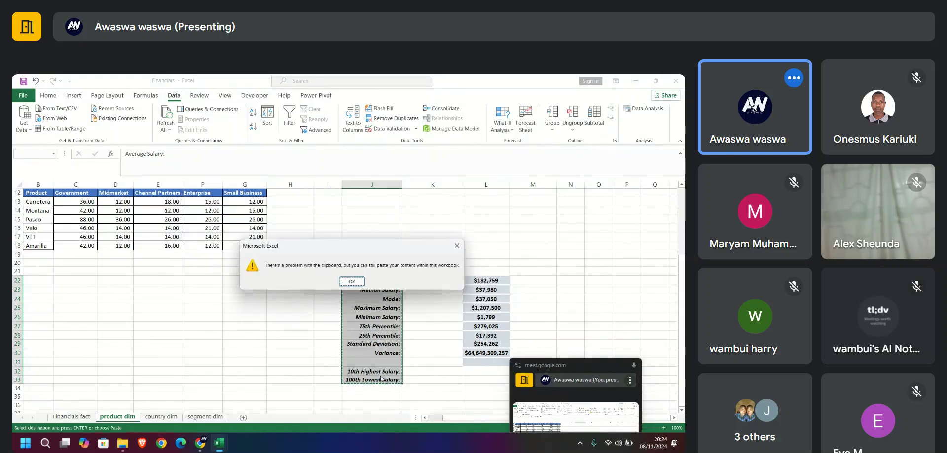
click(352, 280)
scroll(435, 222, up, 4)
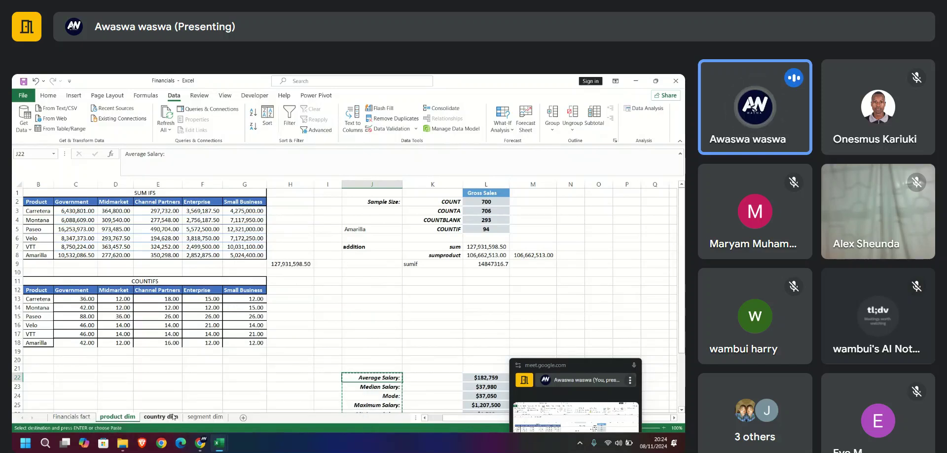
Paste the labels on stats funct in the Financials 1 workbook starting at C3, and autofit column C
mouse_move(220, 446)
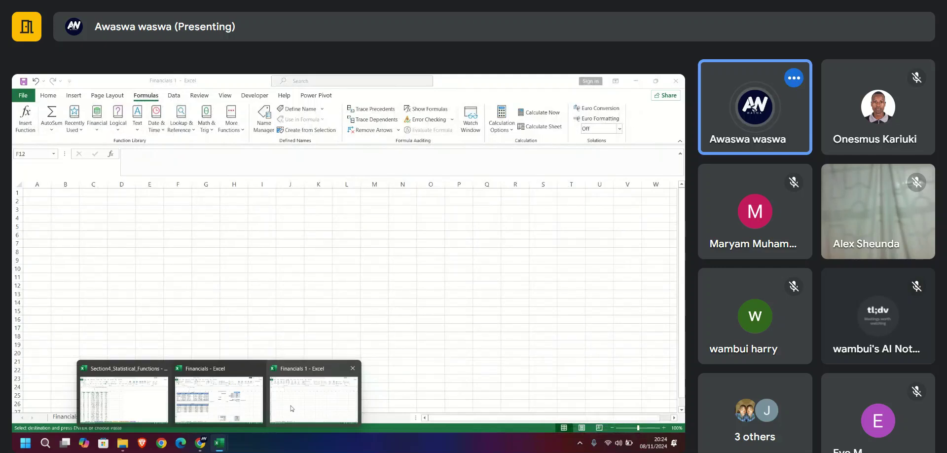
click(292, 409)
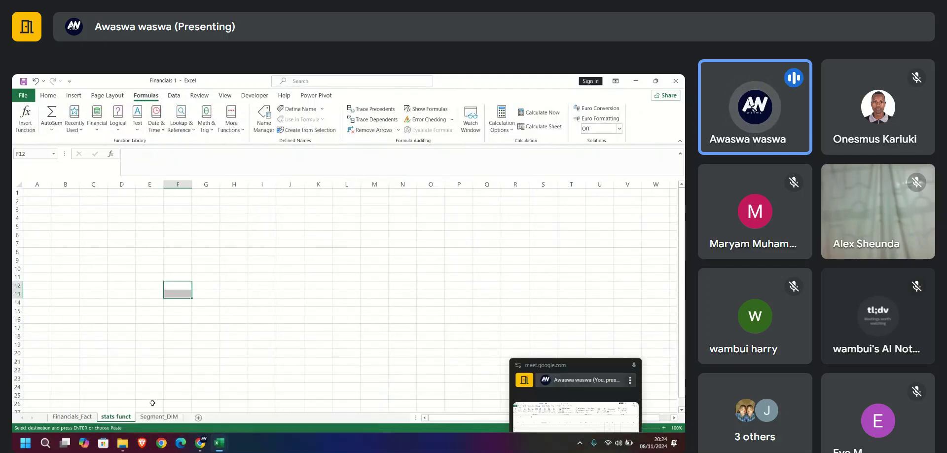
click(89, 218)
click(89, 209)
key(ctrl+v)
click(144, 228)
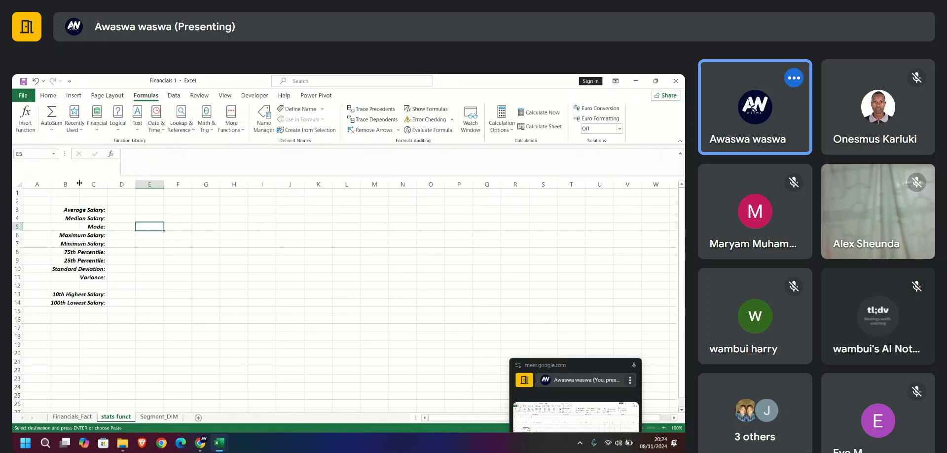
double_click(107, 184)
click(173, 262)
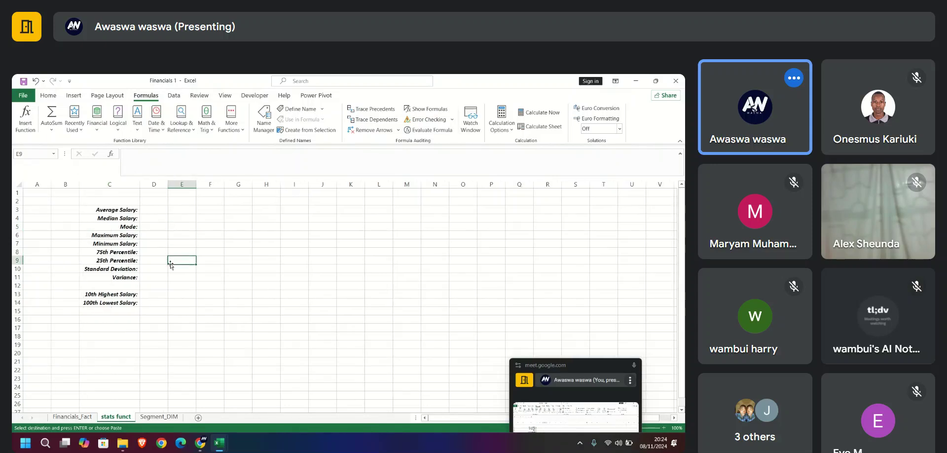
Shorten the first two labels in C3 and C4 to Average and Median by removing "Salary:"
click(114, 208)
double_click(118, 210)
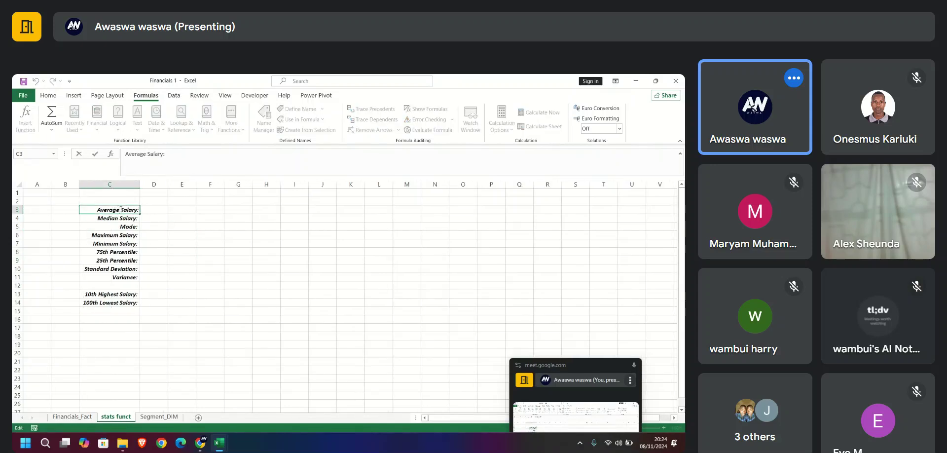
key(BackSpace)
double_click(119, 218)
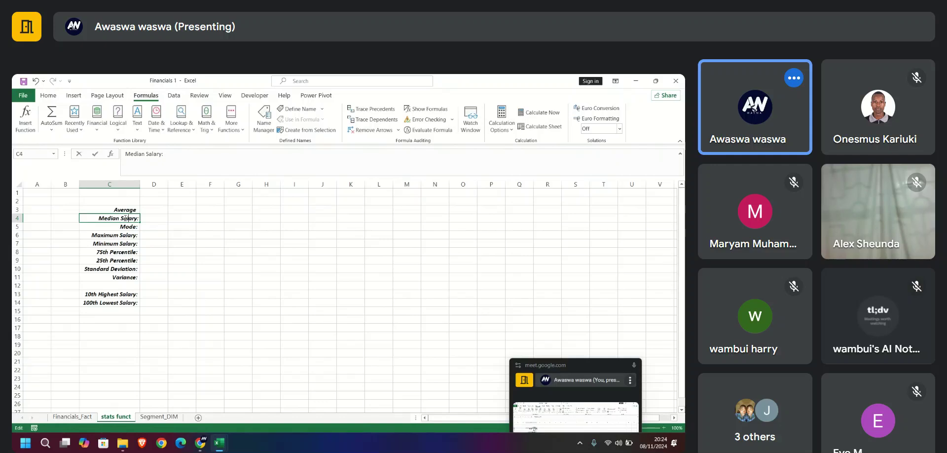
key(BackSpace)
key(Return)
Remove "Salary:" from the labels in C6 and C7, leaving Maximum and Minimum
double_click(119, 235)
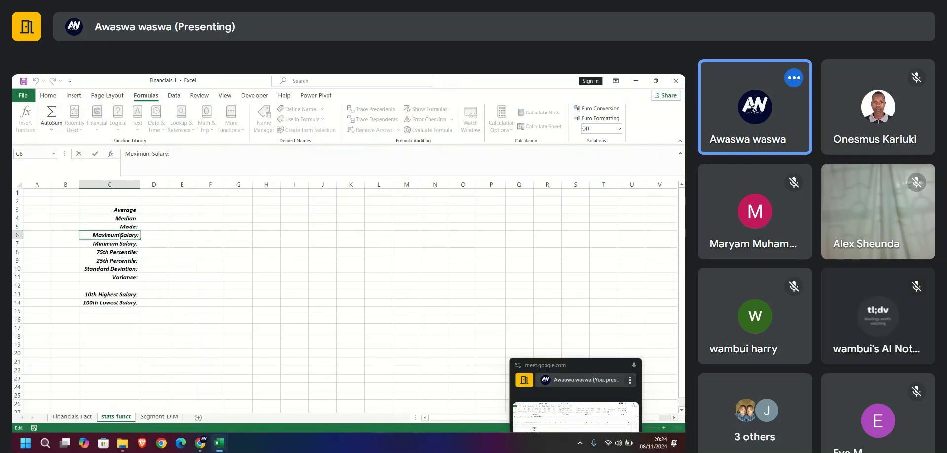
key(BackSpace)
key(Return)
double_click(122, 243)
key(BackSpace)
key(Return)
click(111, 269)
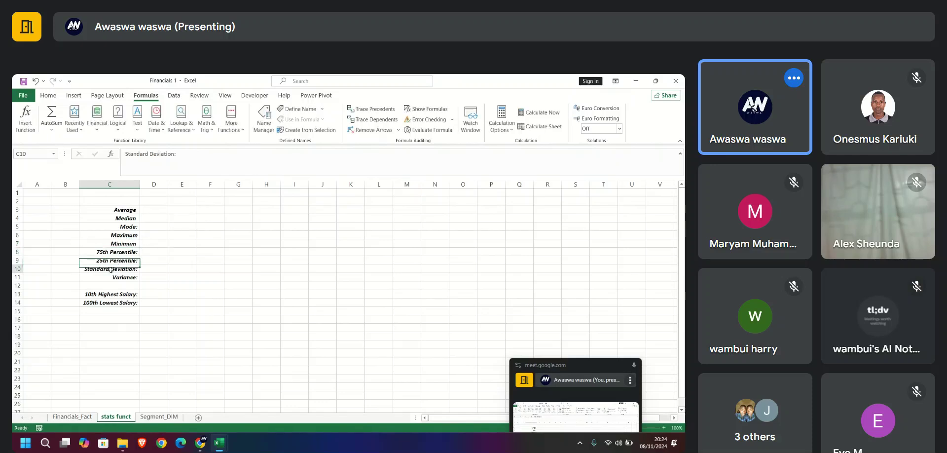
key(Down)
key(Down)
key(Down)
key(Down)
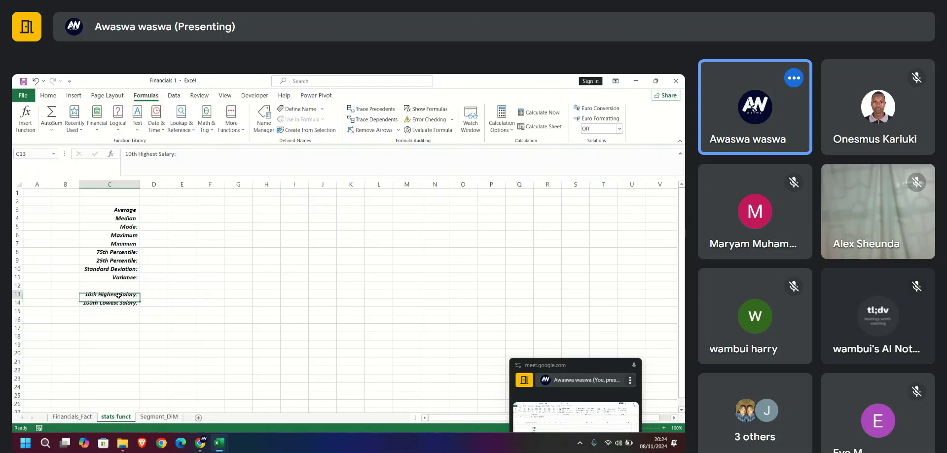
drag(122, 295, 121, 303)
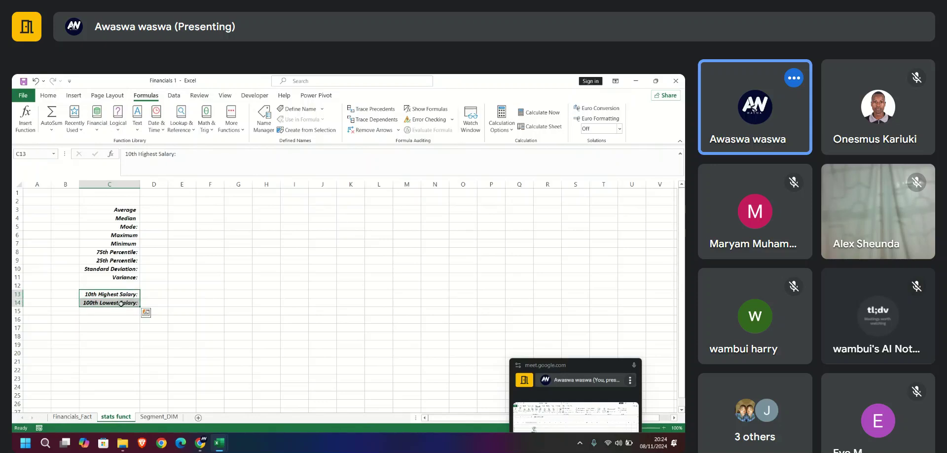
click(72, 416)
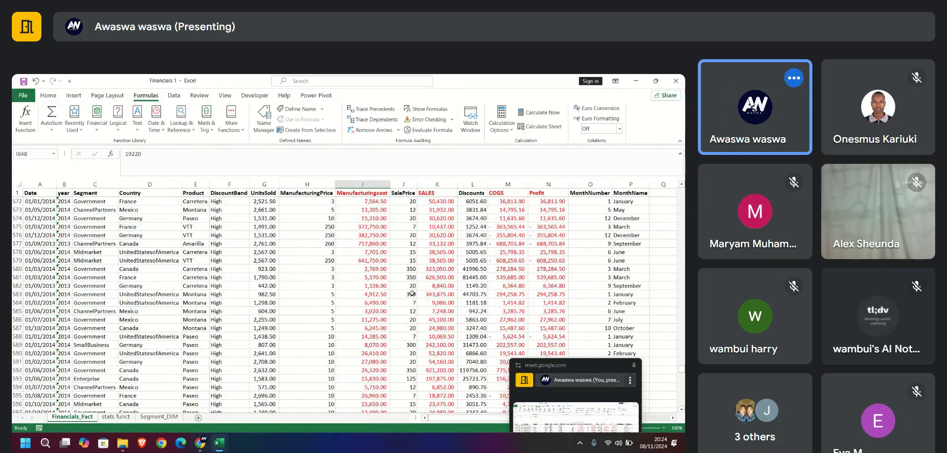
drag(566, 367, 563, 417)
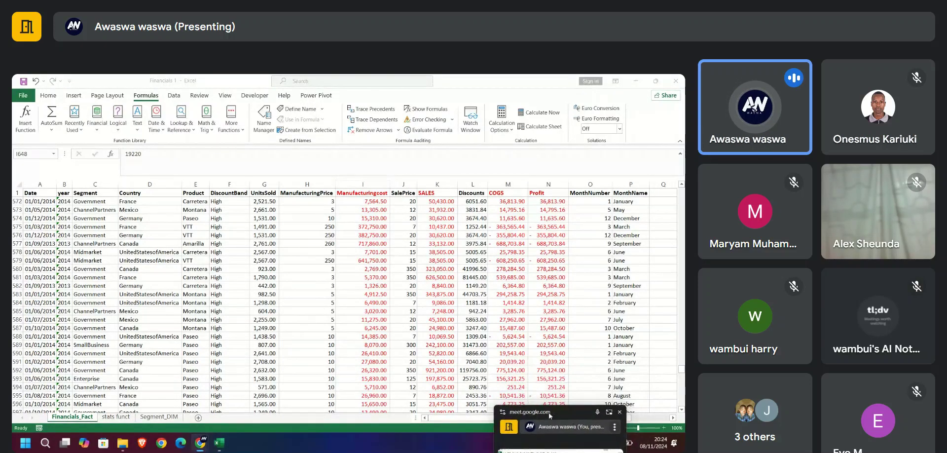
click(160, 417)
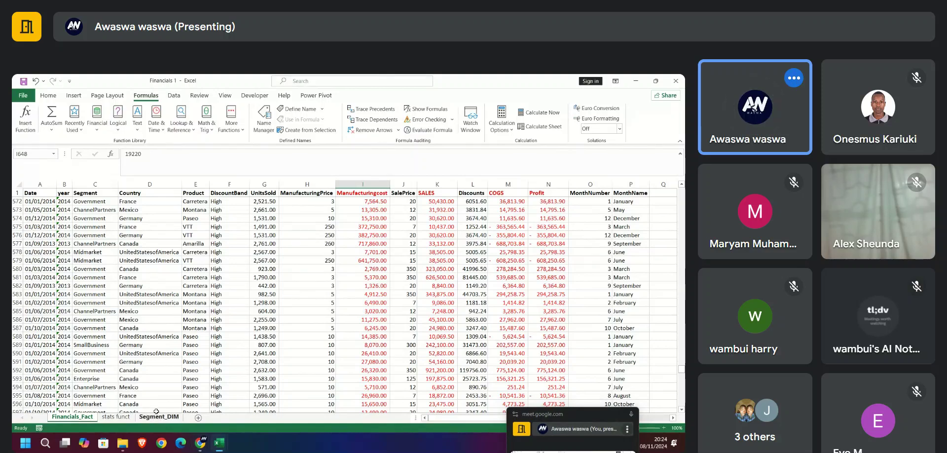
click(118, 417)
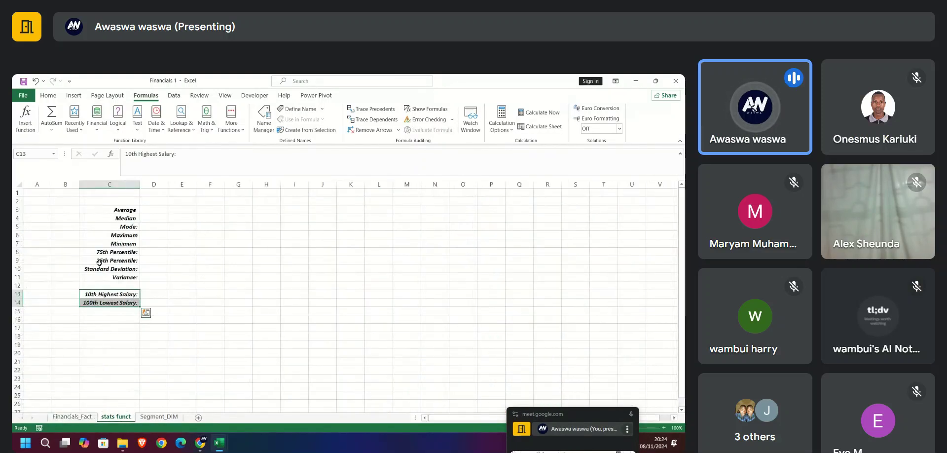
Insert a blank row above the Average label in row 3 of stats funct
click(16, 210)
right_click(16, 209)
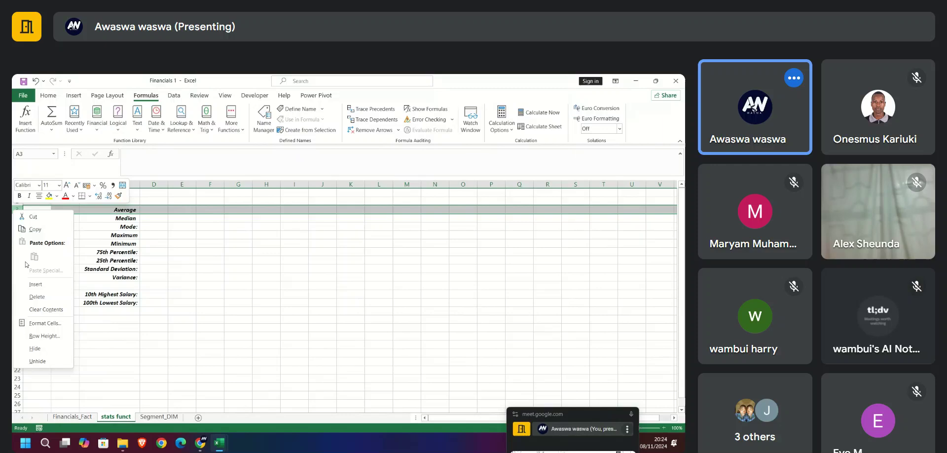
click(30, 284)
Go to the Financials_Fact sheet and bring up the statistics on product dim in the Financials workbook
click(74, 416)
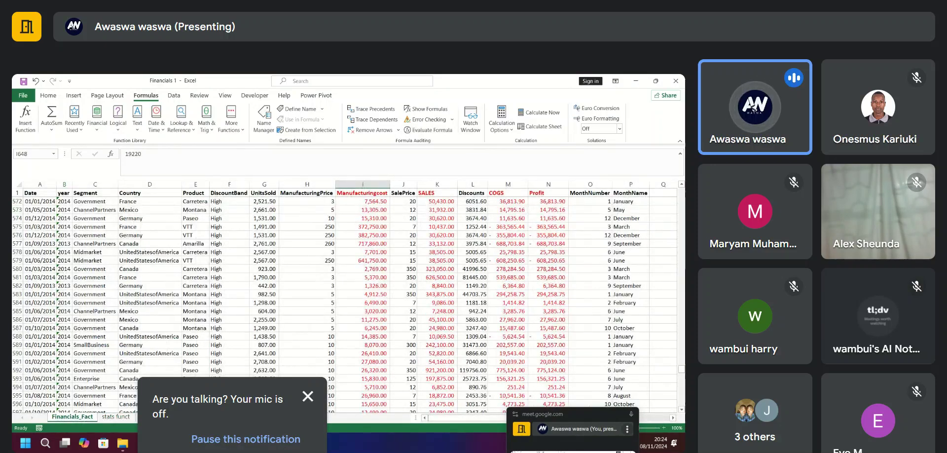
mouse_move(218, 443)
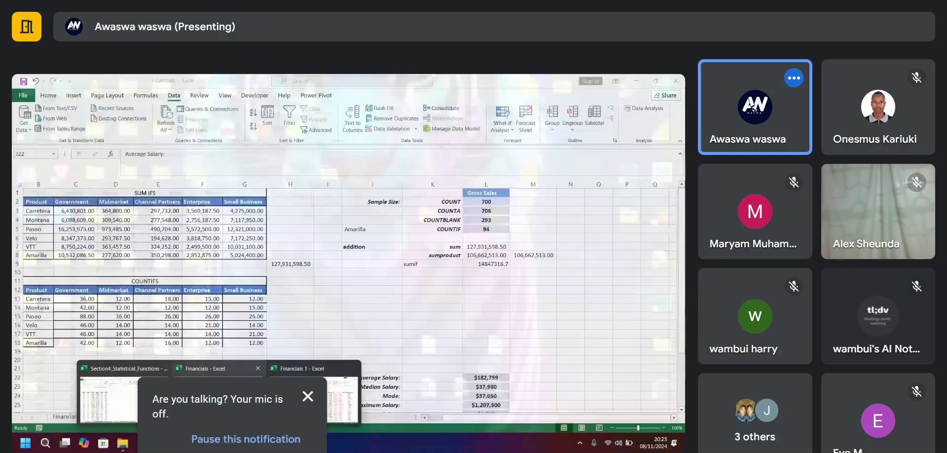
Copy cells K1:L5 from product dim in the Financials workbook, and switch to the stats funct sheet of Financials 1
click(217, 397)
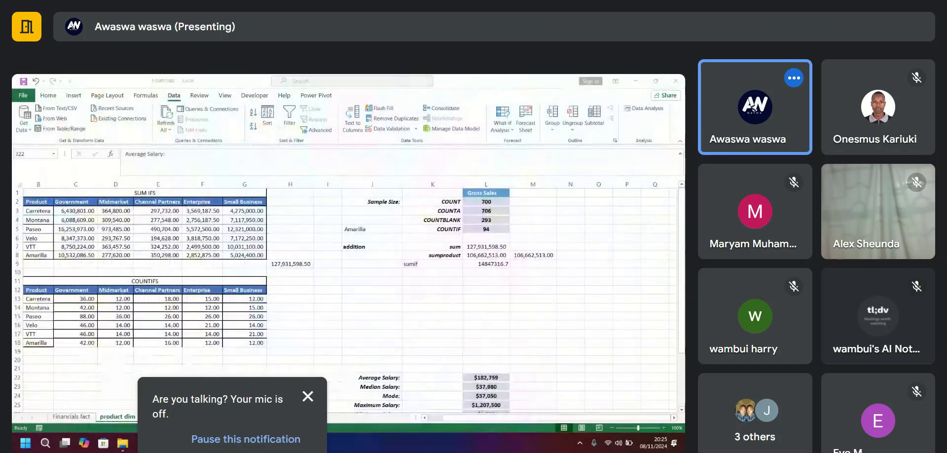
click(443, 193)
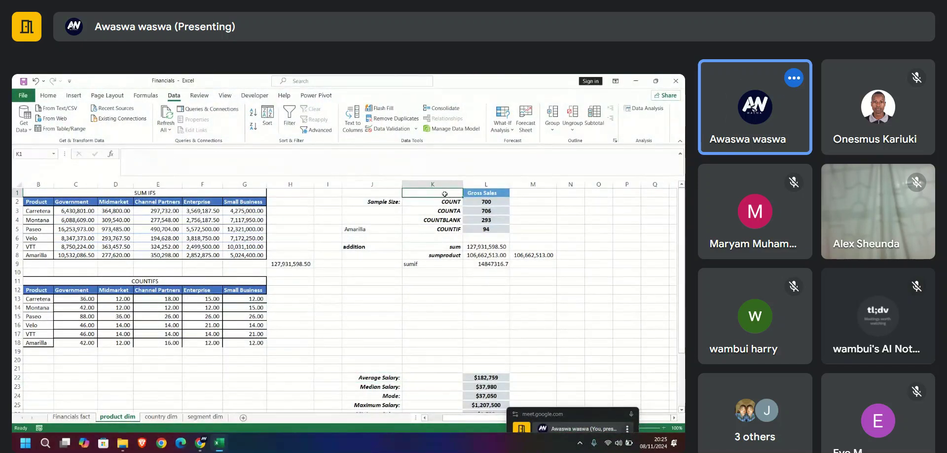
drag(449, 195, 474, 227)
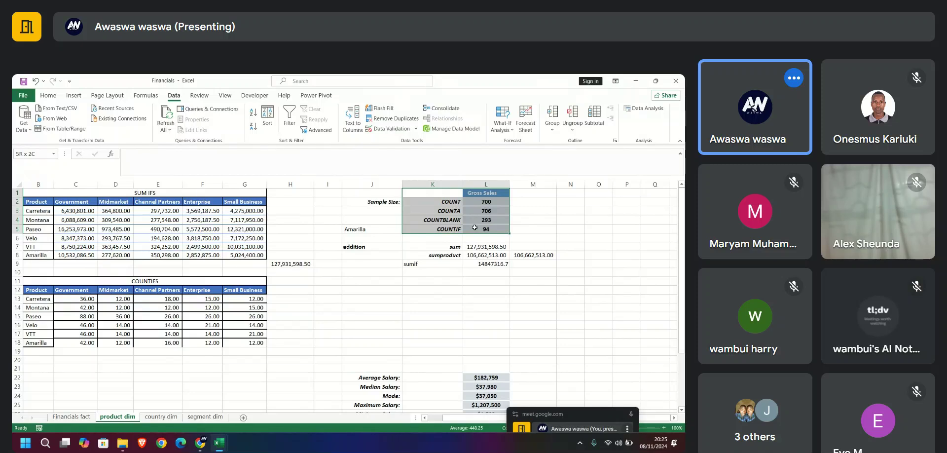
key(ctrl+c)
mouse_move(219, 442)
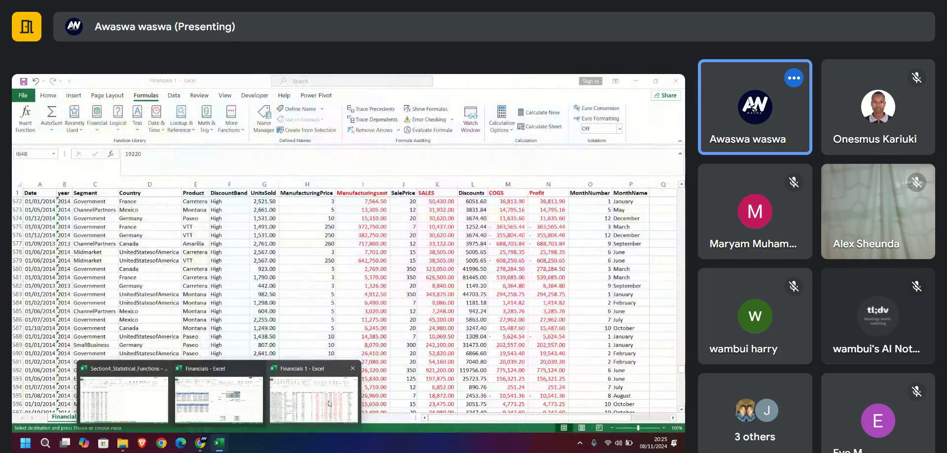
click(306, 402)
click(117, 418)
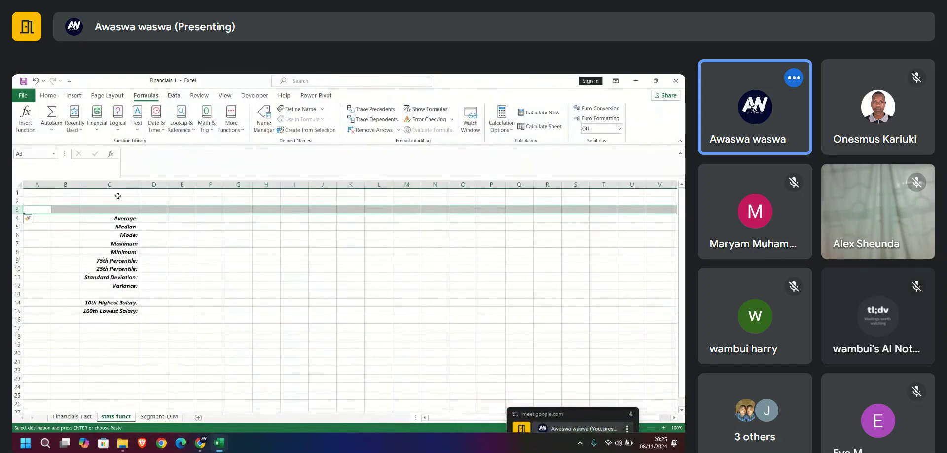
Try to insert the copied cells at row 3 of the stats funct sheet
right_click(20, 210)
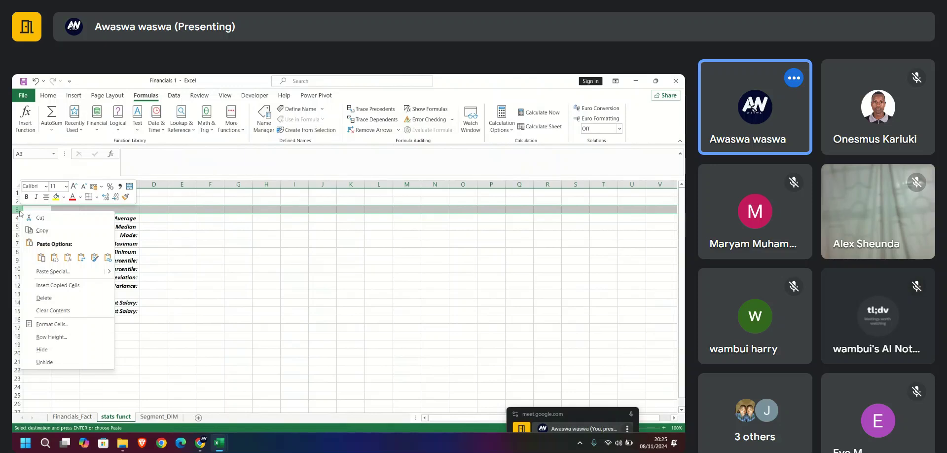
click(58, 285)
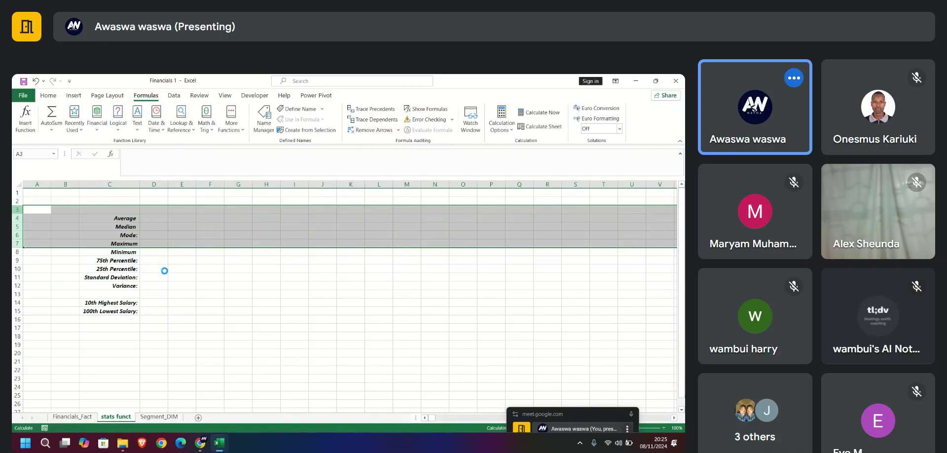
click(150, 270)
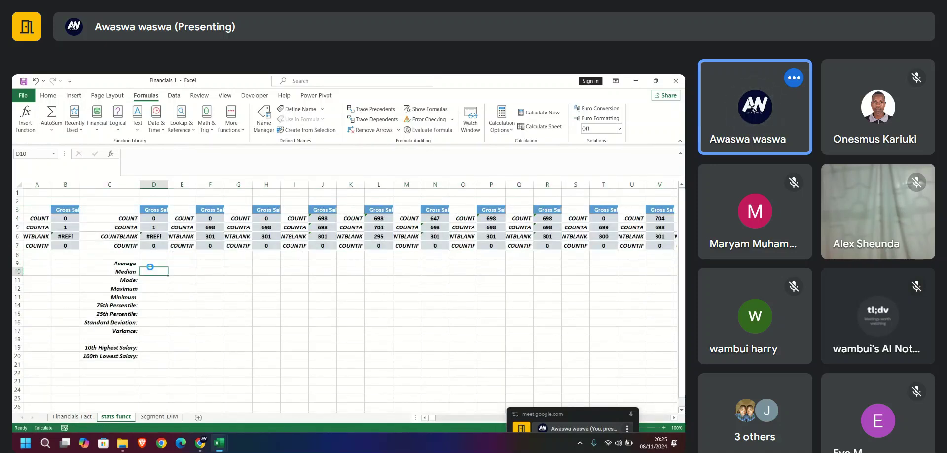
key(ctrl+z)
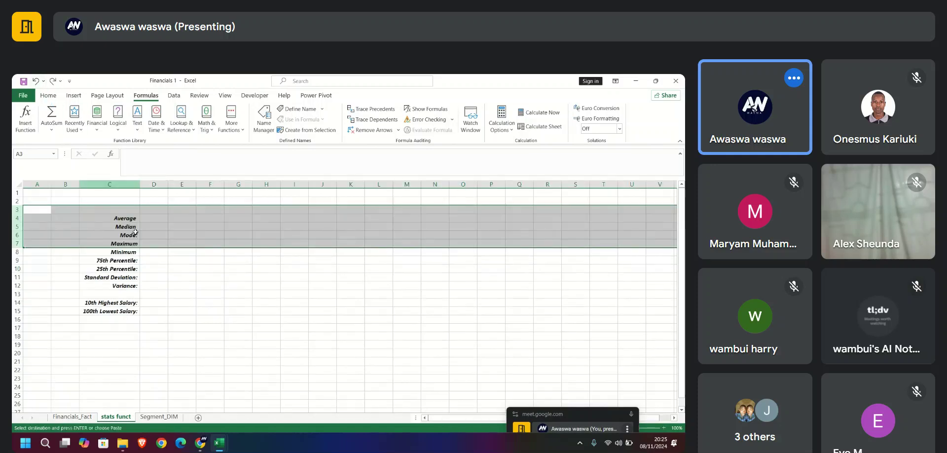
Paste the copied count-function block starting at cell E3, beside the statistics labels
click(163, 217)
click(183, 209)
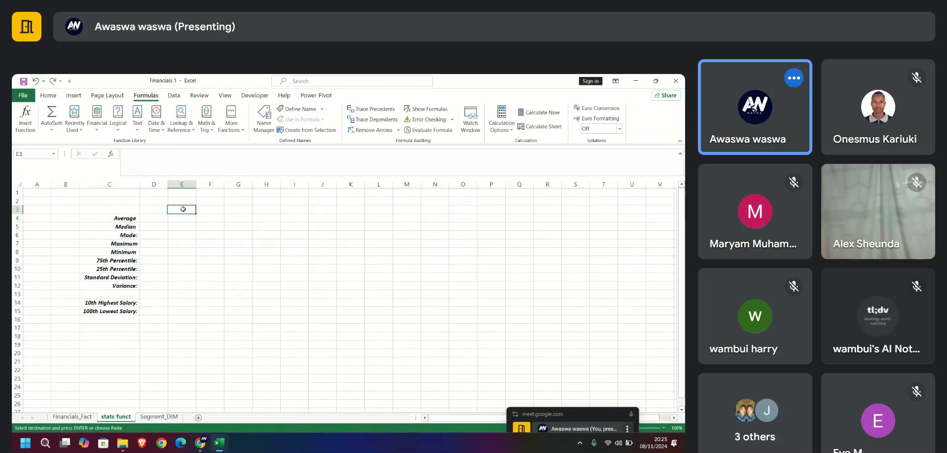
key(ctrl+v)
click(224, 295)
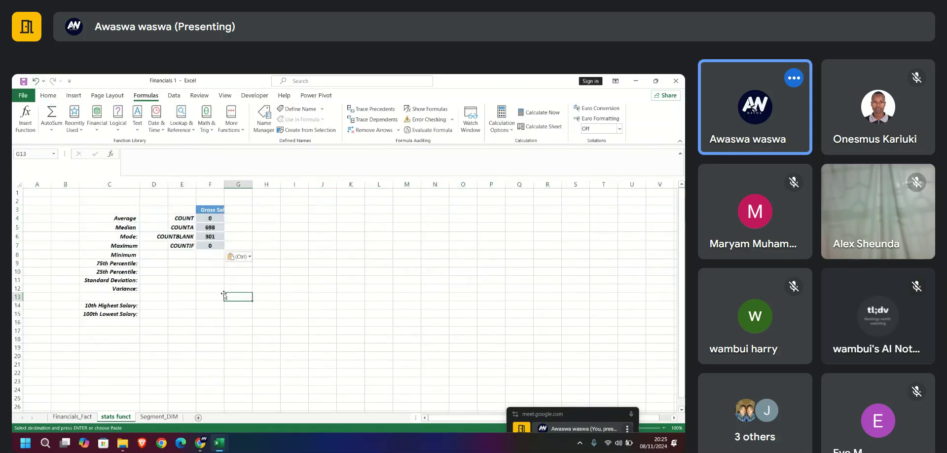
Insert four blank rows above the statistics labels: one at row 3 and three more at row 2
click(18, 209)
right_click(18, 209)
click(49, 283)
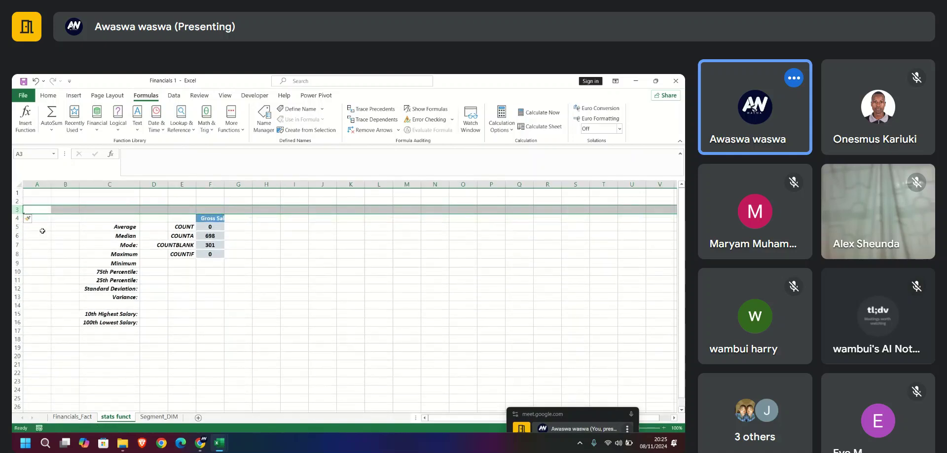
drag(16, 217, 17, 201)
right_click(16, 201)
click(39, 277)
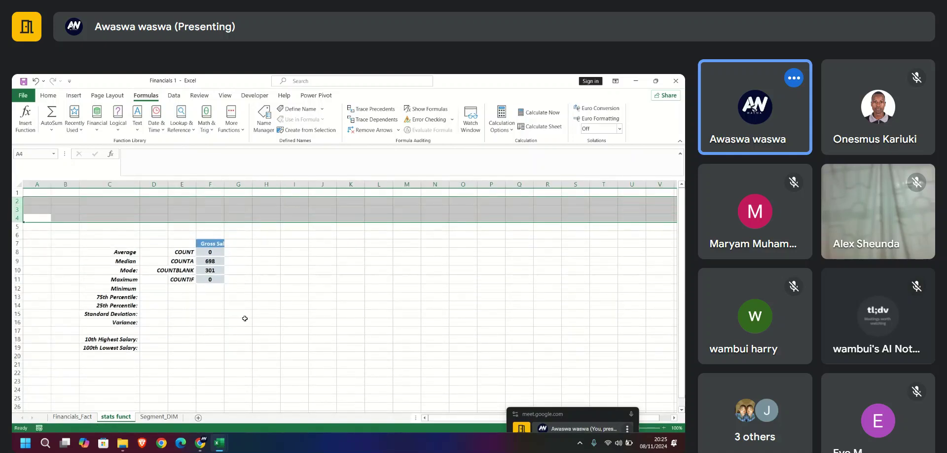
Copy the COUNT, COUNTA, COUNTBLANK and COUNTIF labels from column E into column C starting at C2
click(239, 317)
click(186, 252)
drag(188, 253, 184, 280)
key(ctrl+c)
click(125, 205)
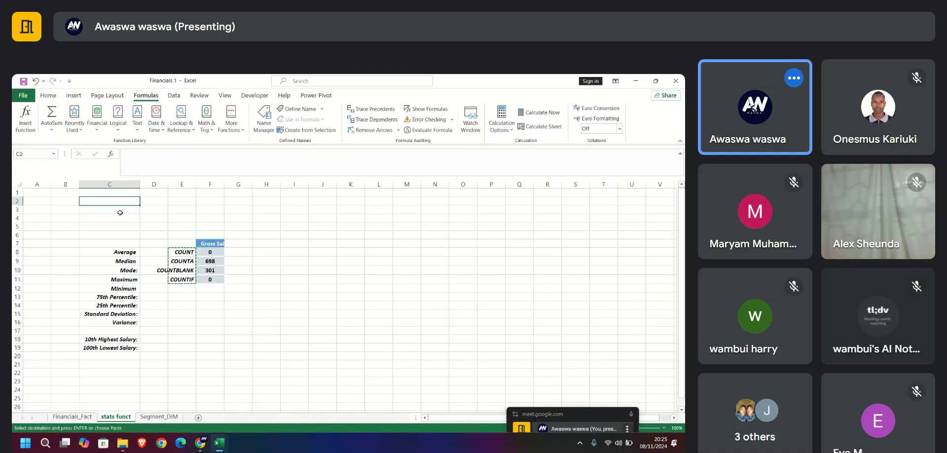
key(ctrl+v)
Clear the contents of the pasted block in E7:F11 and delete rows 6 and 7
drag(182, 243, 207, 278)
key(Delete)
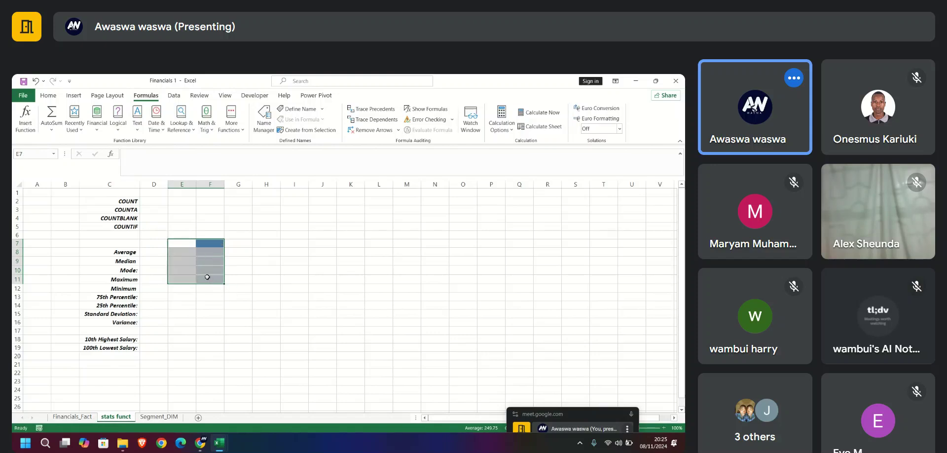
click(294, 322)
drag(17, 234, 18, 244)
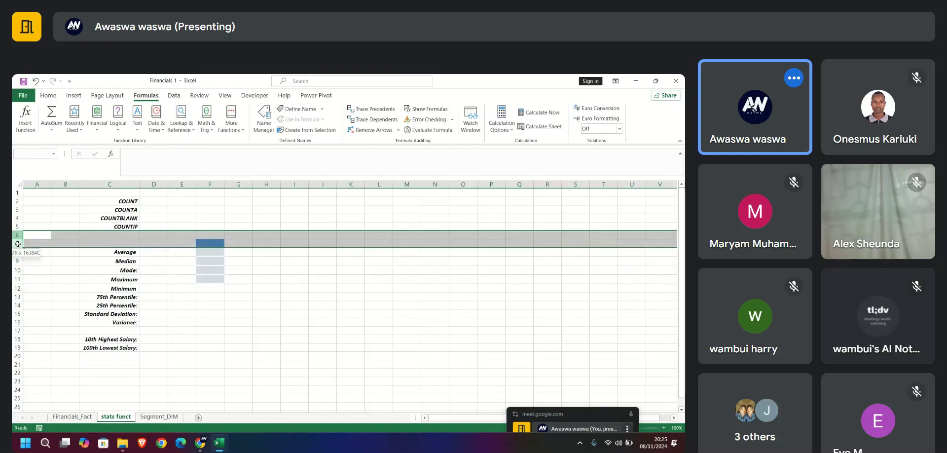
right_click(18, 245)
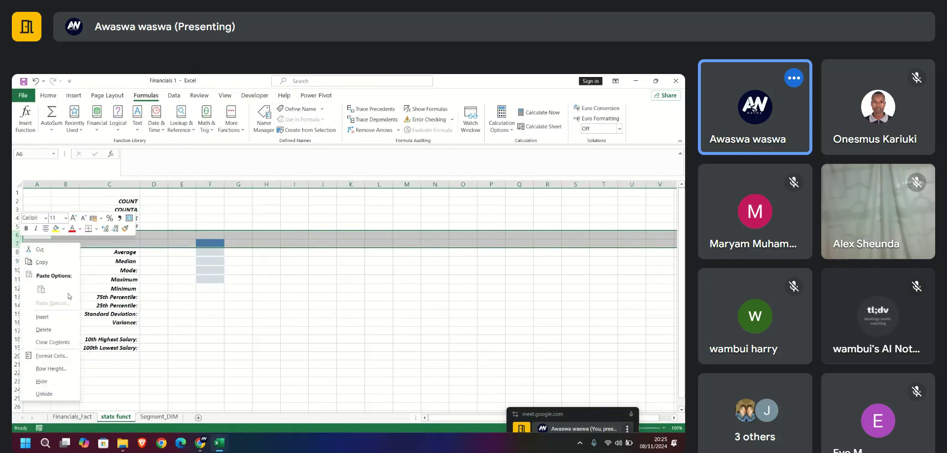
click(49, 327)
click(247, 313)
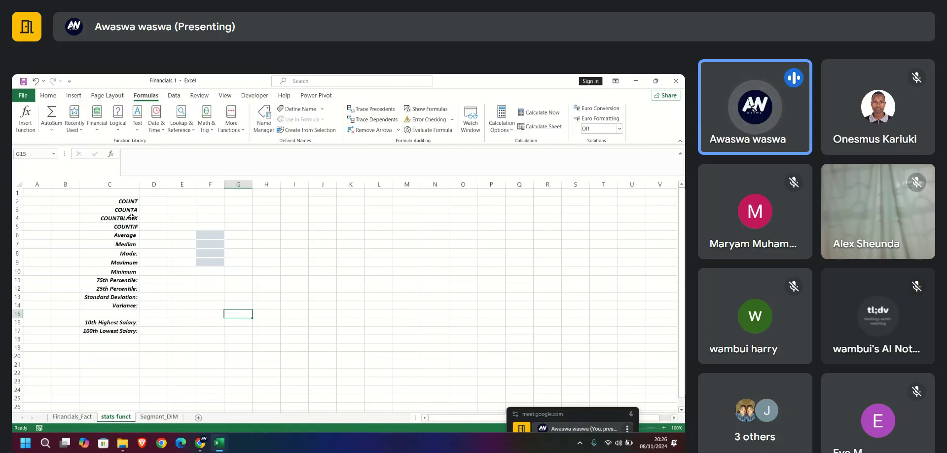
Move the floating Google Meet window up over the sheet and mute the microphone
drag(562, 414, 546, 156)
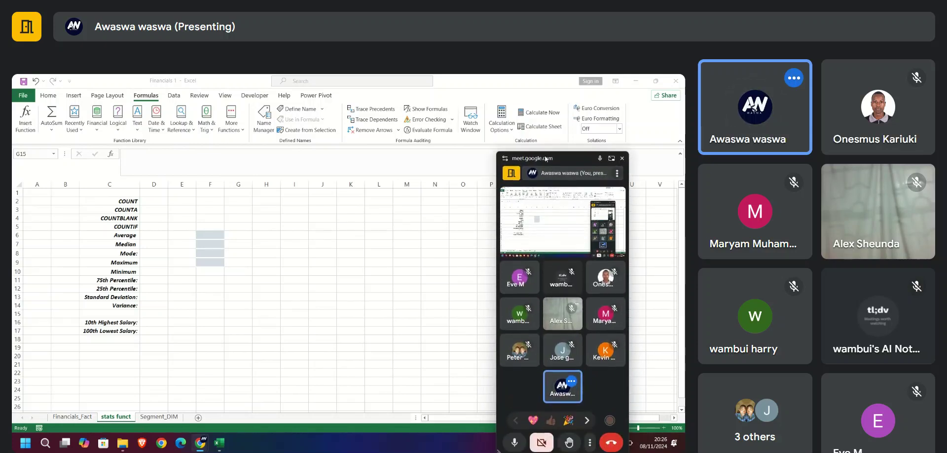
click(127, 201)
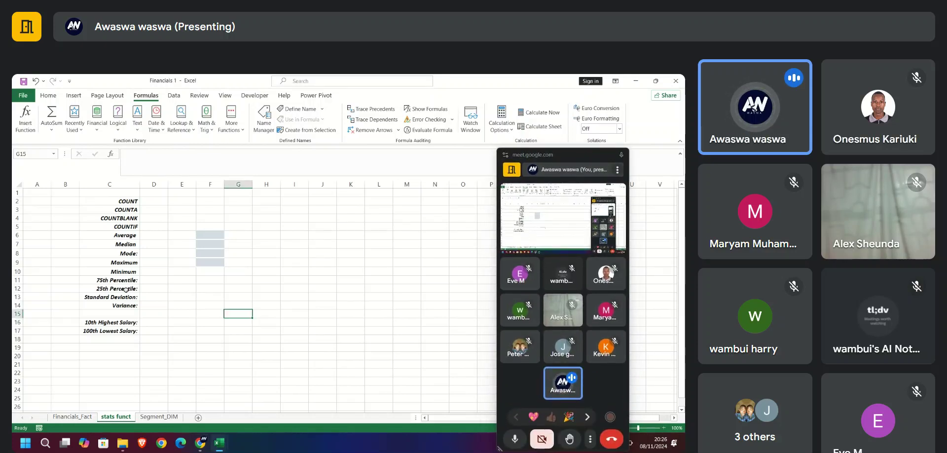
click(516, 440)
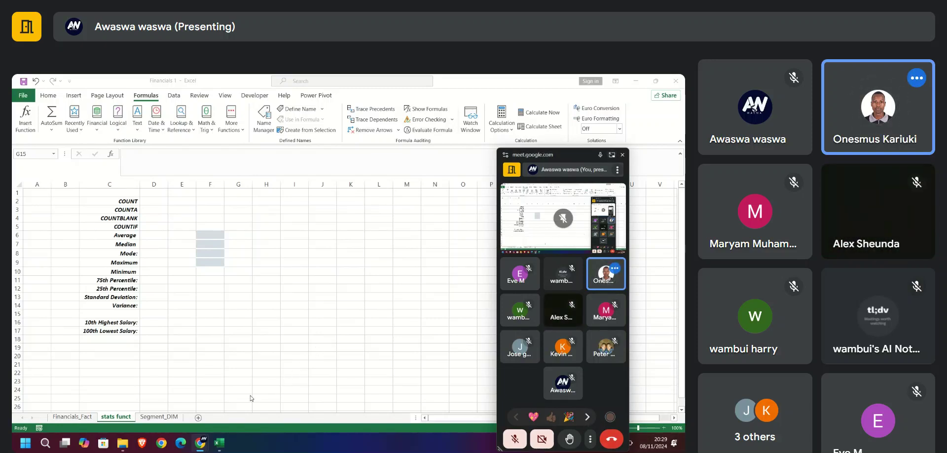
Unmute the microphone, return the floating call to the full Google Meet window, and minimize it to show Excel
click(514, 439)
click(613, 156)
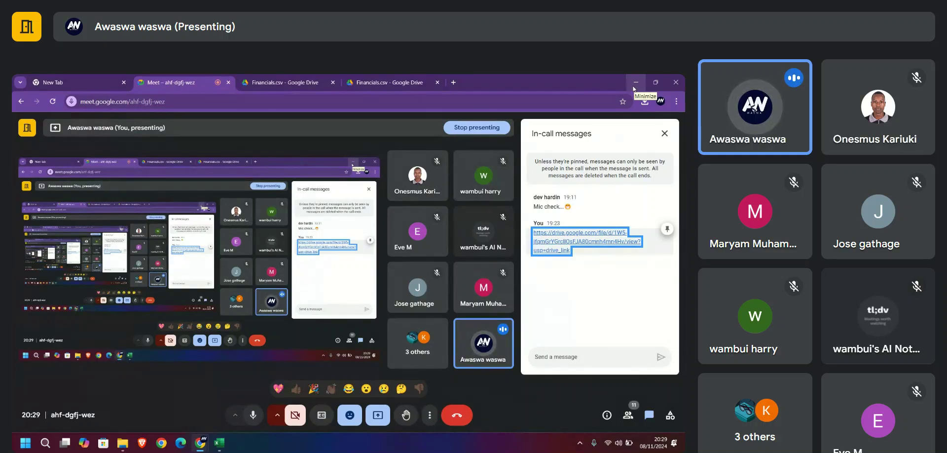
click(634, 88)
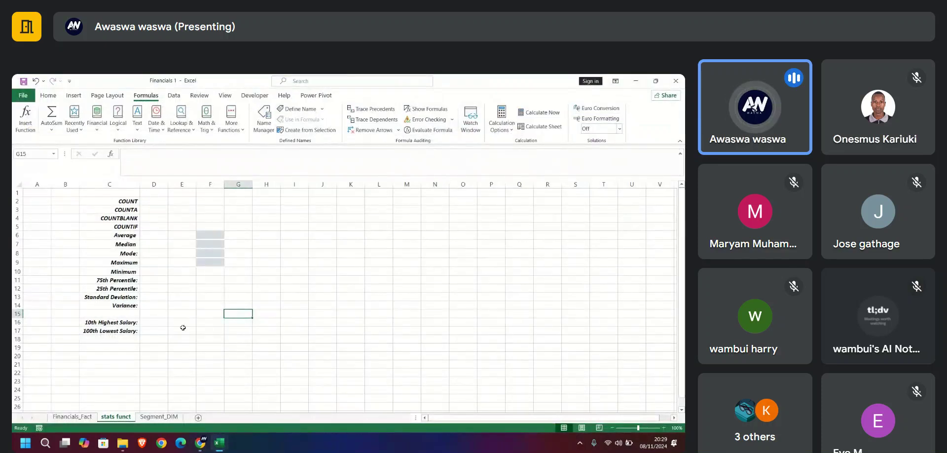
scroll(188, 341, down, 4)
scroll(192, 360, up, 4)
mouse_move(208, 436)
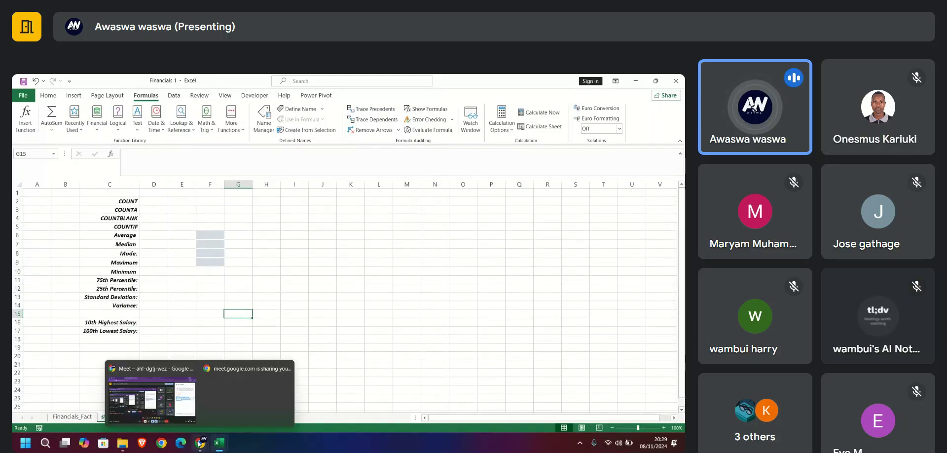
click(151, 392)
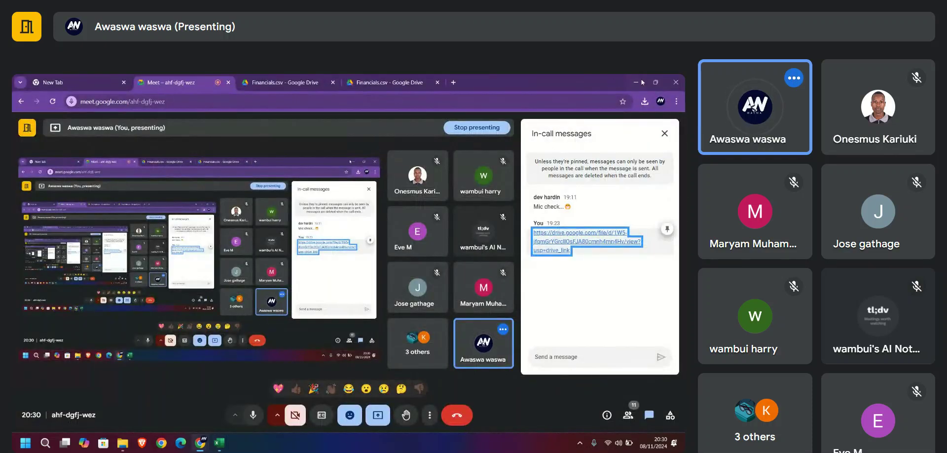
click(654, 81)
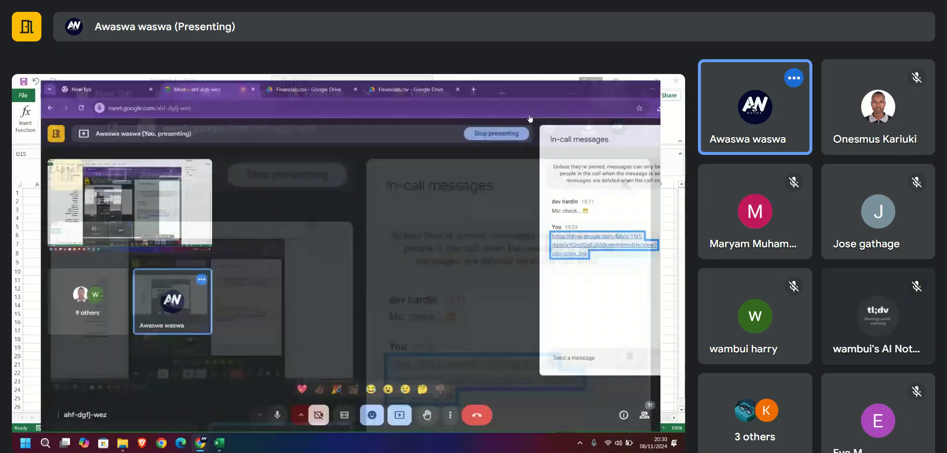
click(503, 122)
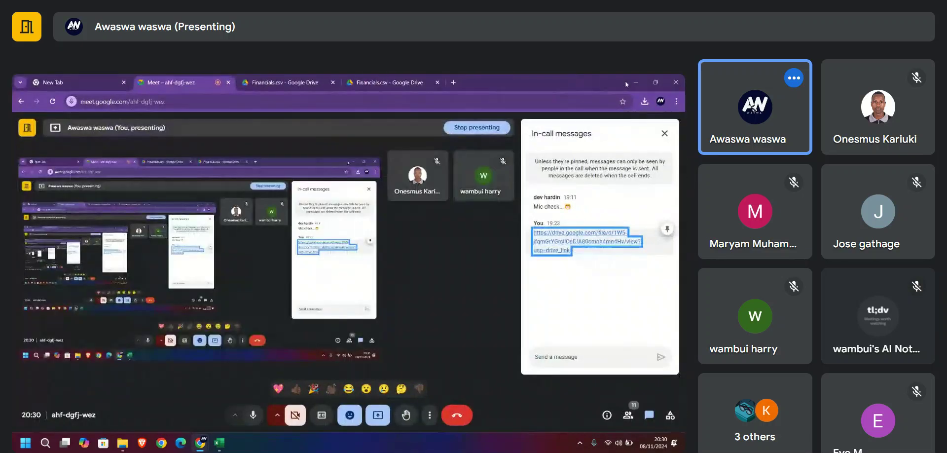
click(636, 82)
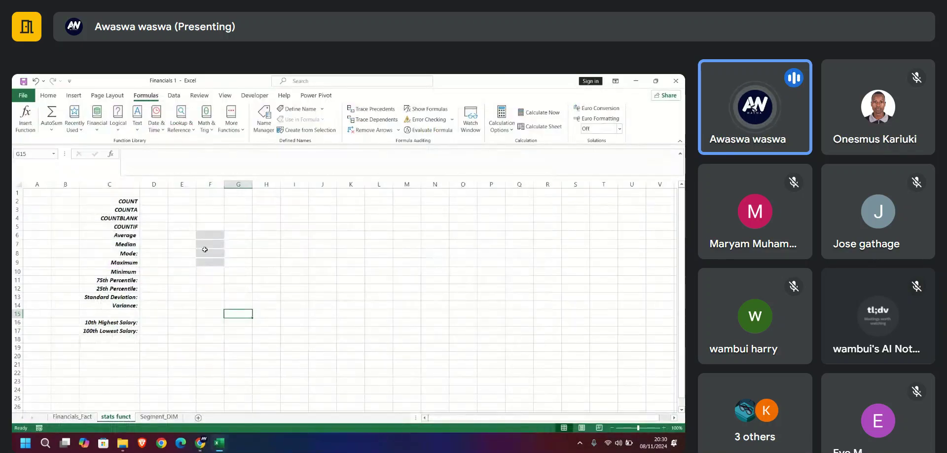
Review the source data on the Financials_Fact sheet and return to stats funct
click(132, 201)
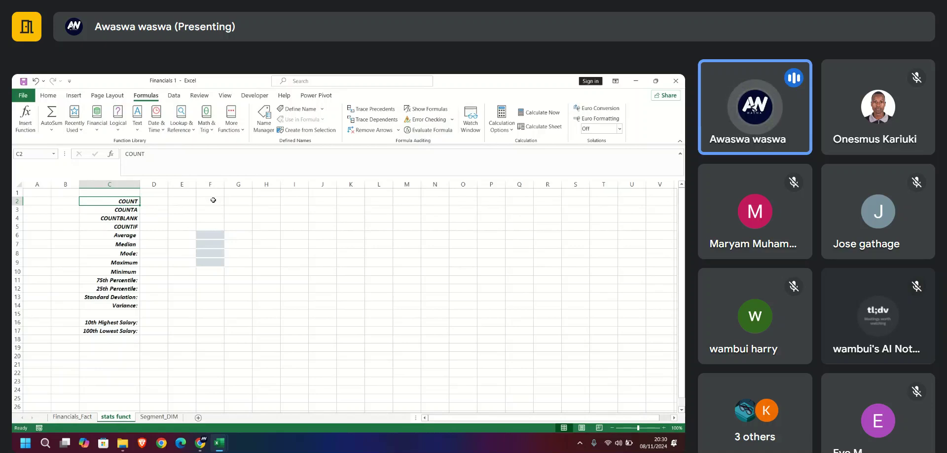
click(78, 415)
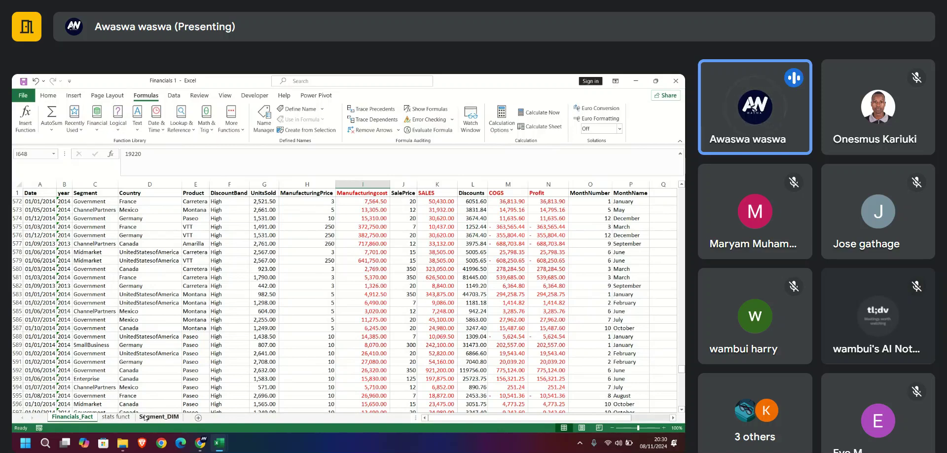
click(123, 418)
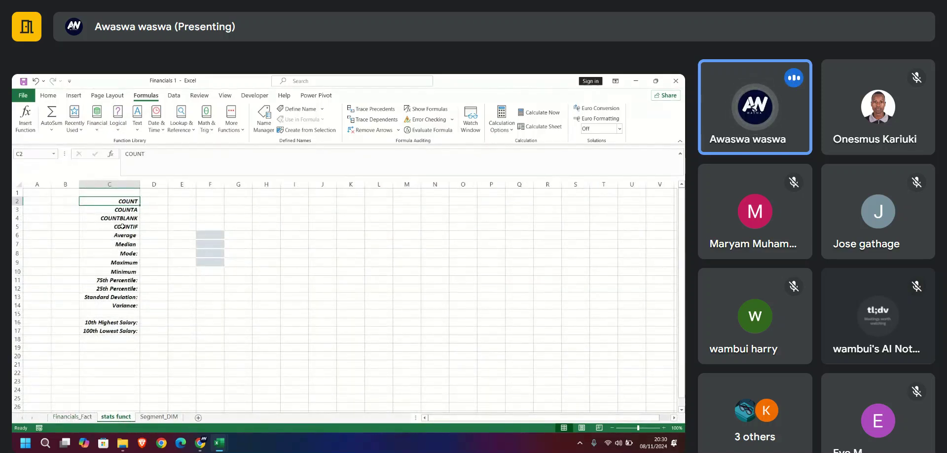
Insert a blank row above the Average label and copy the COUNTIF label from C5 into C6
right_click(17, 236)
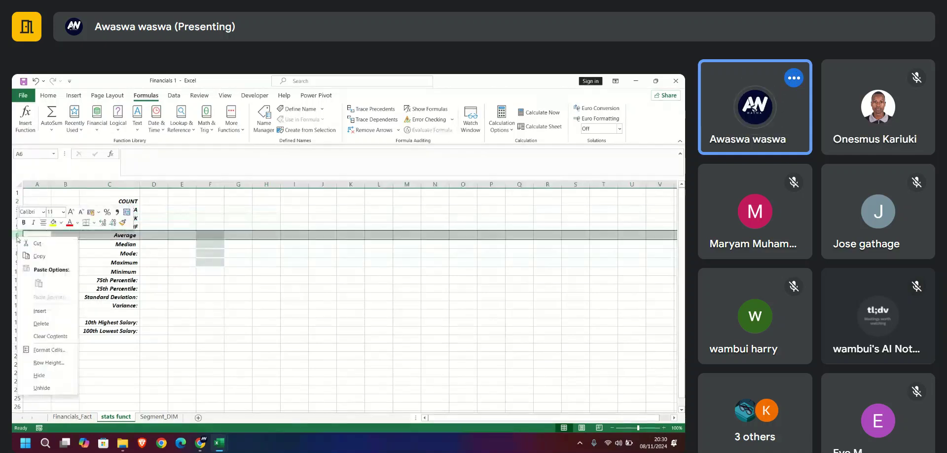
click(39, 310)
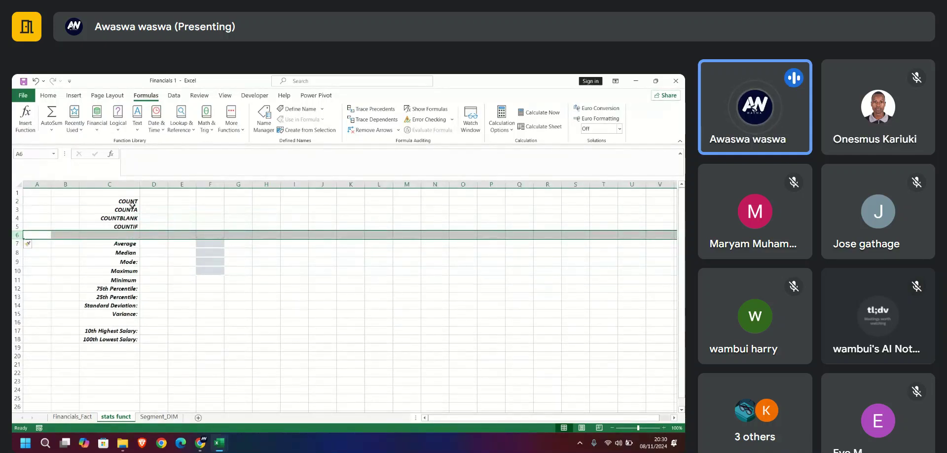
click(131, 208)
click(129, 220)
click(130, 226)
click(121, 235)
click(128, 227)
key(ctrl+c)
click(129, 235)
key(ctrl+v)
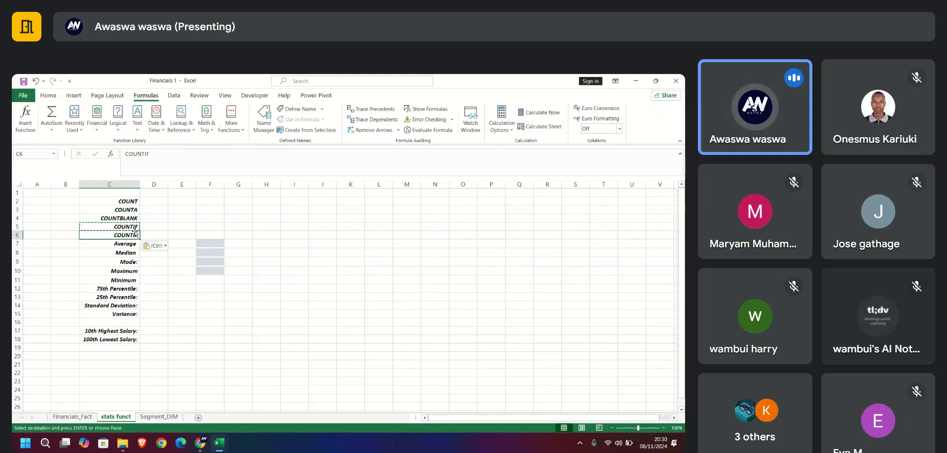
Change the copied label in C6 to COUNTIFs
double_click(137, 234)
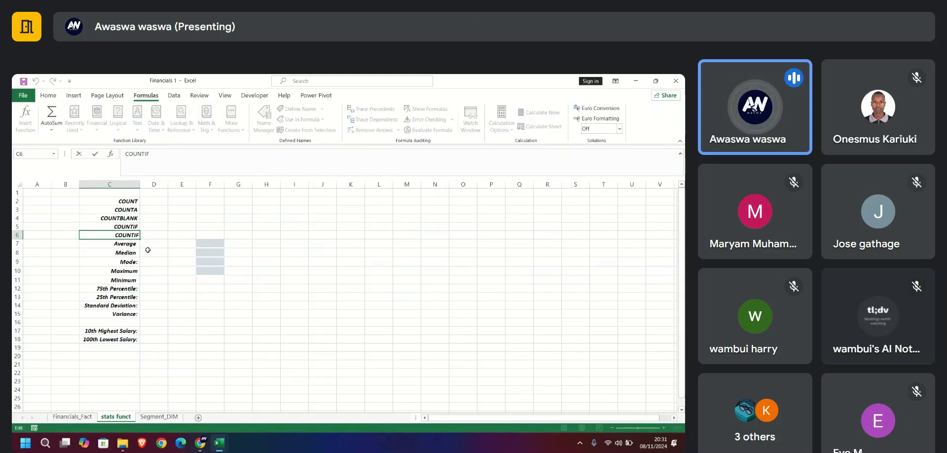
text(s)
key(Return)
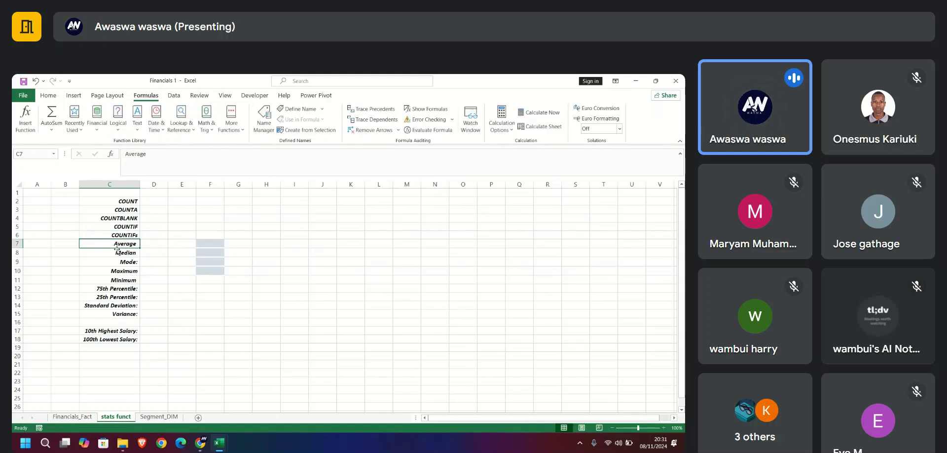
right_click(16, 251)
key(Escape)
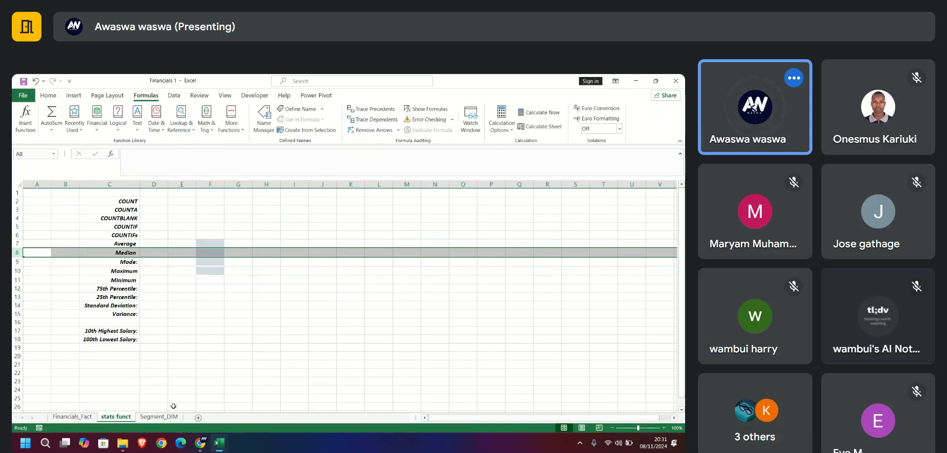
View the data on the Financials_Fact sheet, check the Google Meet call, and return to Excel
mouse_move(220, 443)
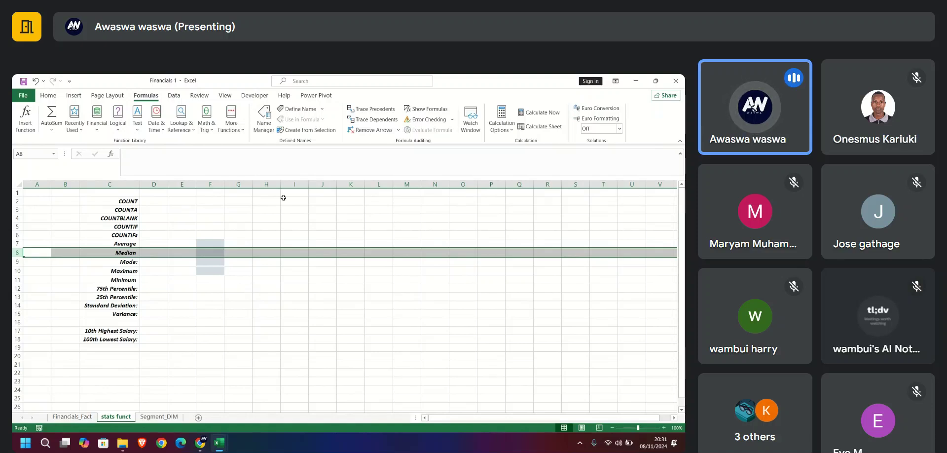
click(154, 201)
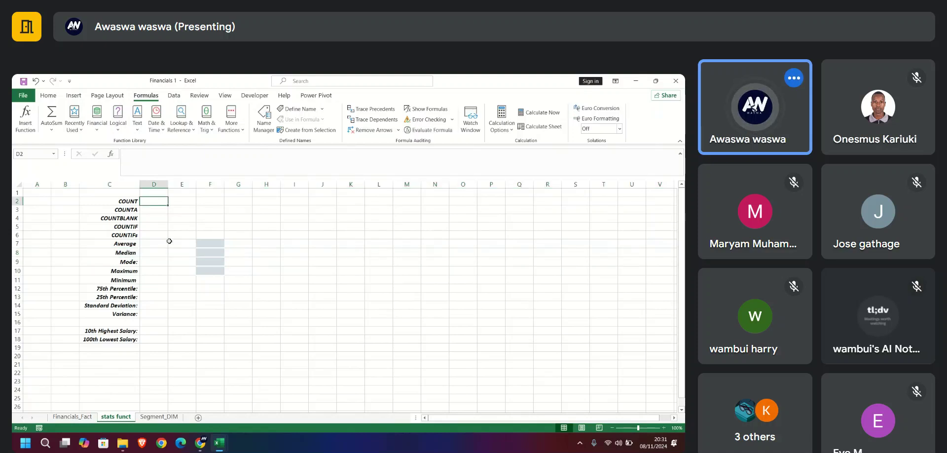
click(72, 416)
click(376, 202)
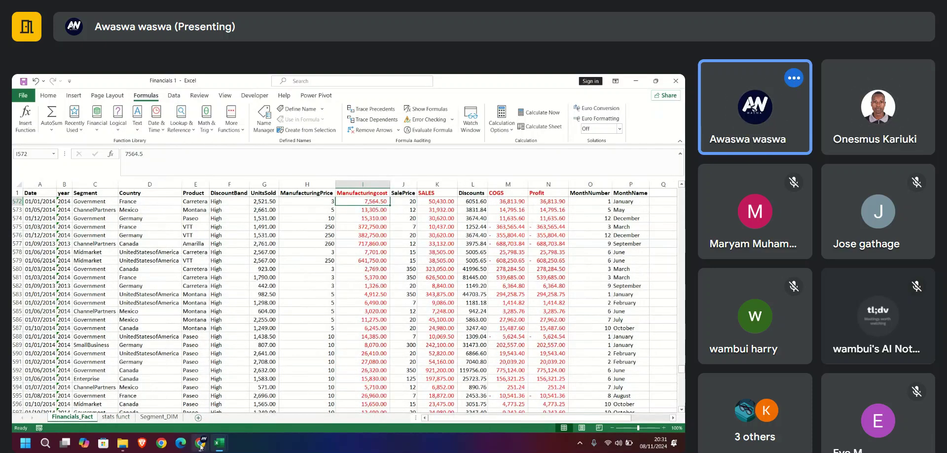
click(187, 411)
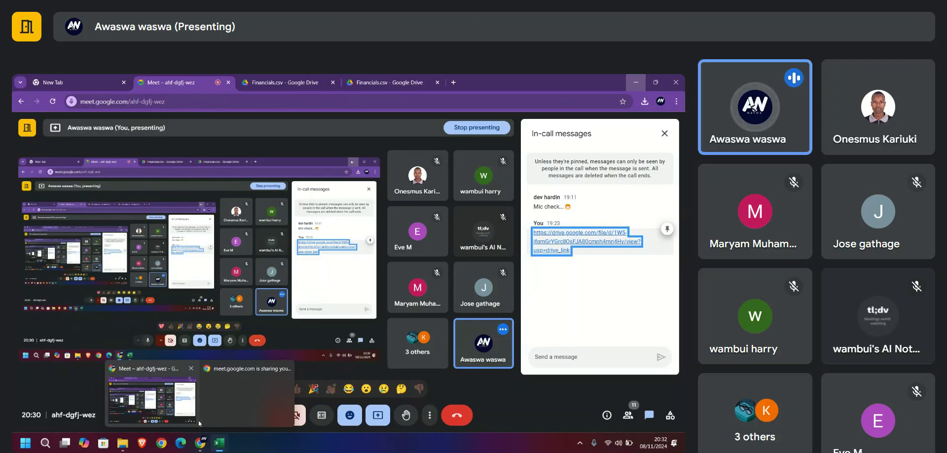
click(219, 443)
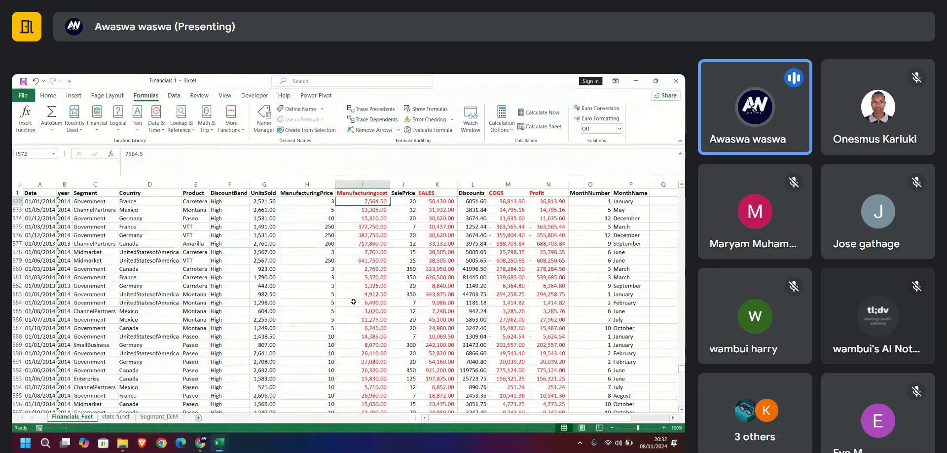
mouse_move(219, 443)
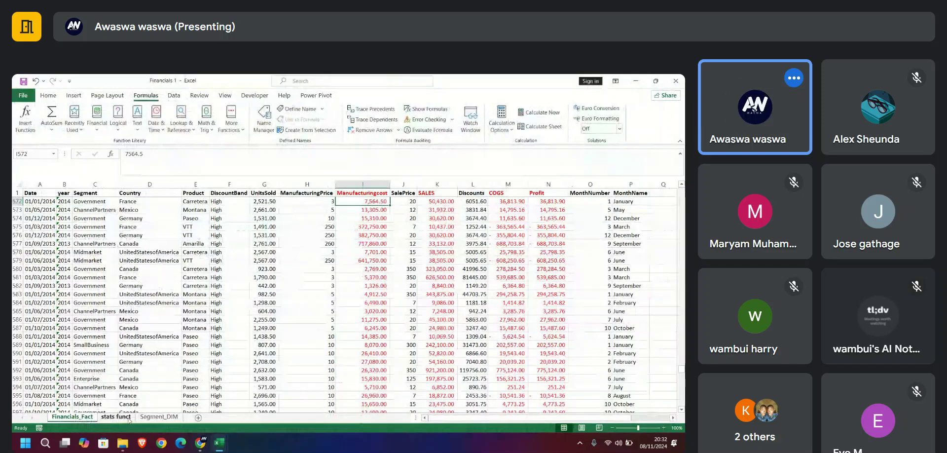
Review the Financials_Fact and Segment_DIM sheets and go through the COUNT, COUNTA, COUNTBLANK and COUNTIF labels on stats funct
click(116, 416)
click(122, 201)
click(72, 417)
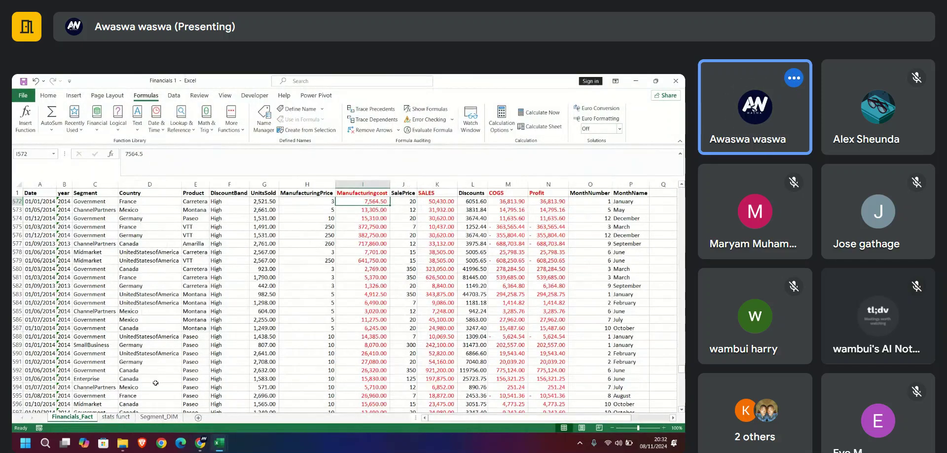
click(148, 417)
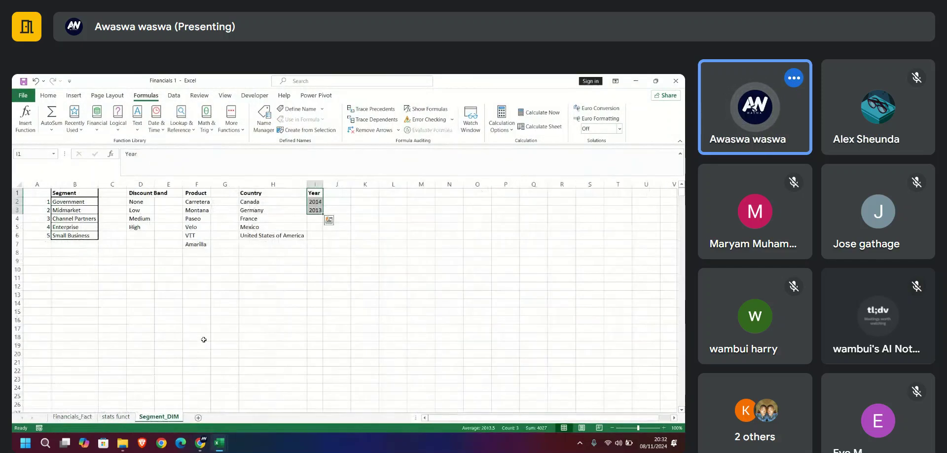
click(116, 416)
click(119, 211)
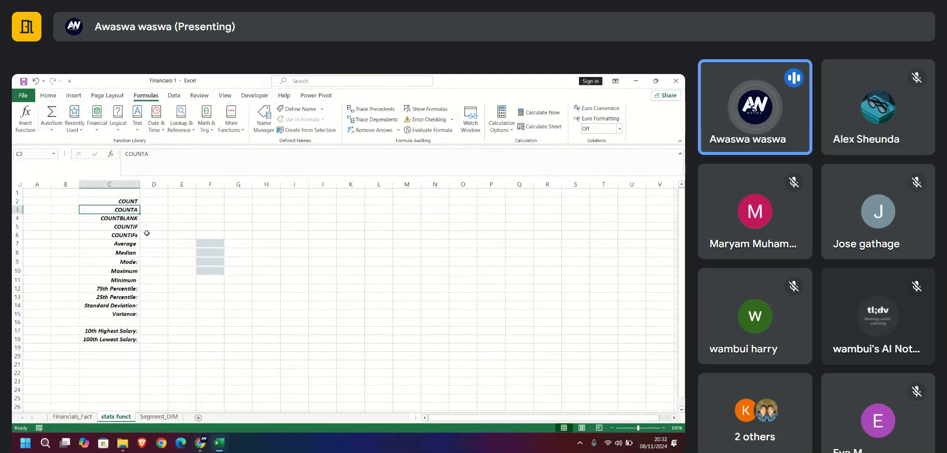
click(125, 220)
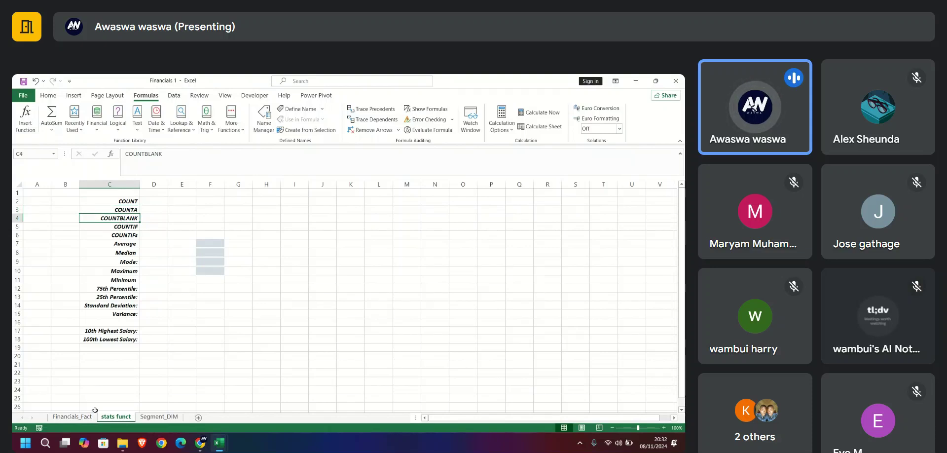
click(130, 227)
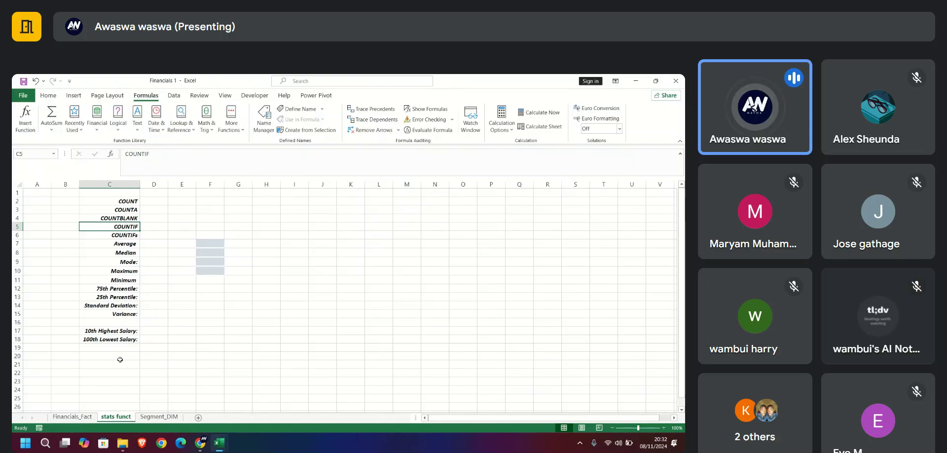
click(145, 203)
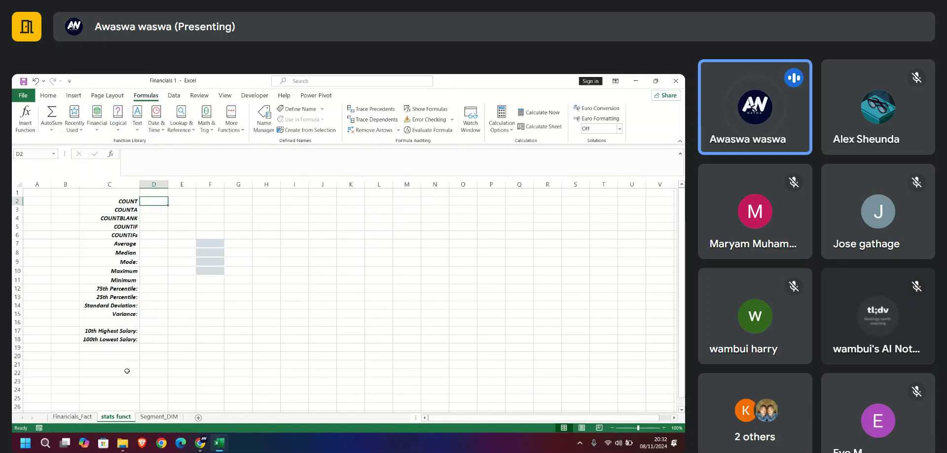
Review the first data rows of the Financials_Fact sheet and return to stats funct
click(82, 417)
scroll(93, 210, up, 5)
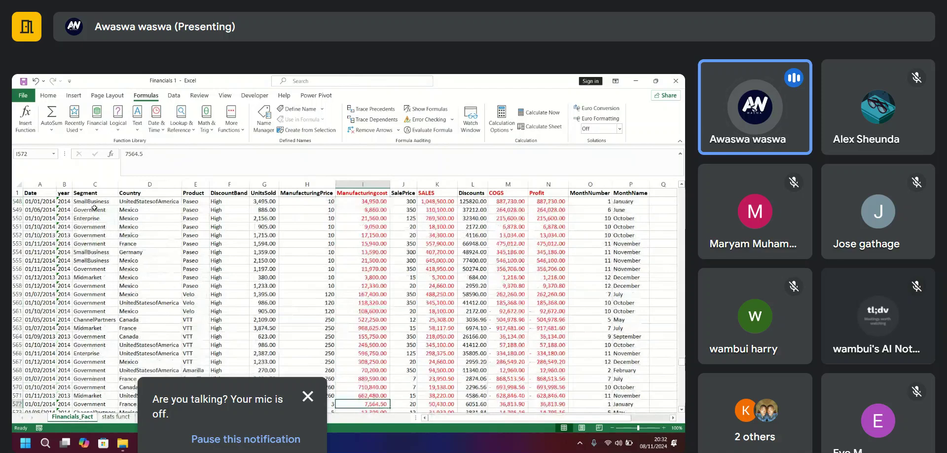
drag(681, 354, 682, 191)
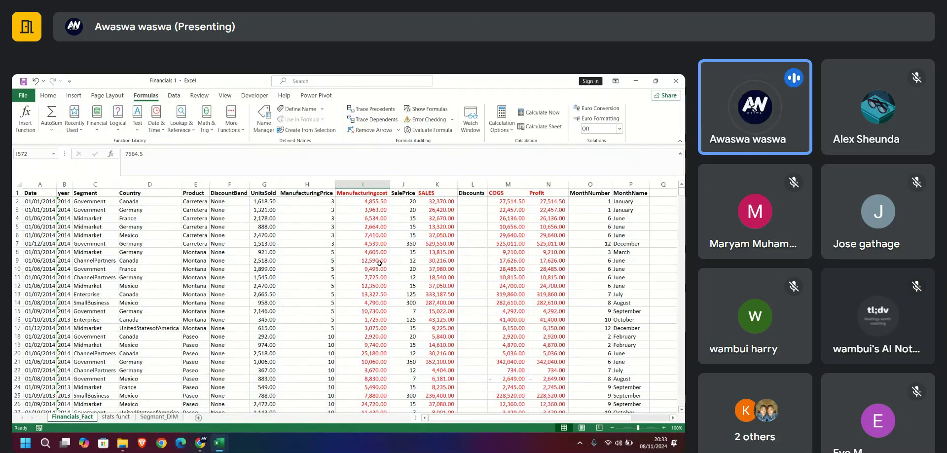
click(116, 416)
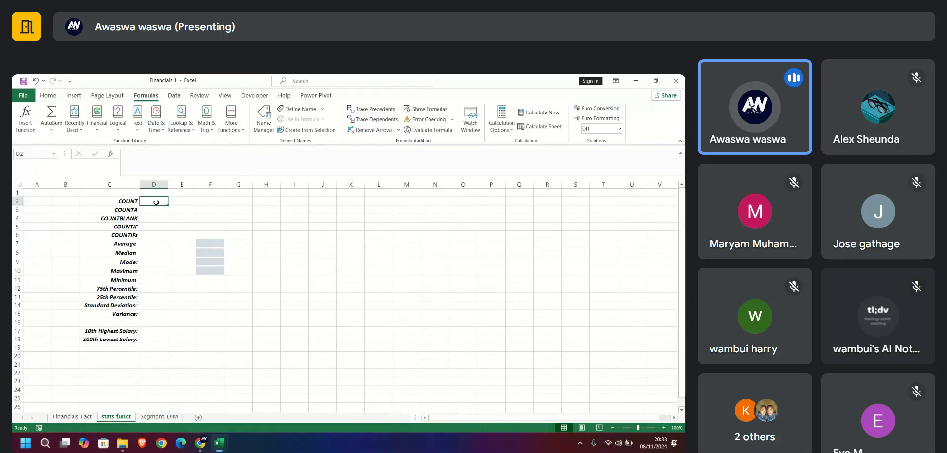
Enter a COUNT formula in D2 over the Segment column of Financials_Fact, range C2:C701
text(=)
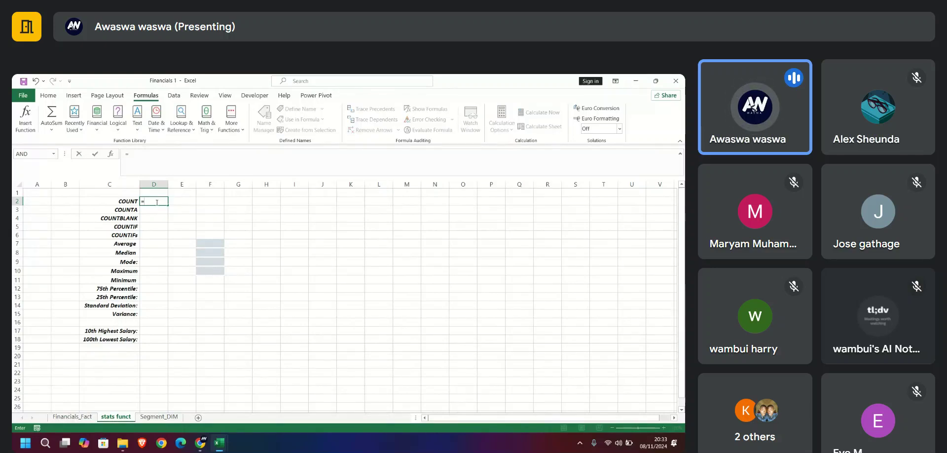
key(BackSpace)
text(=)
text(count)
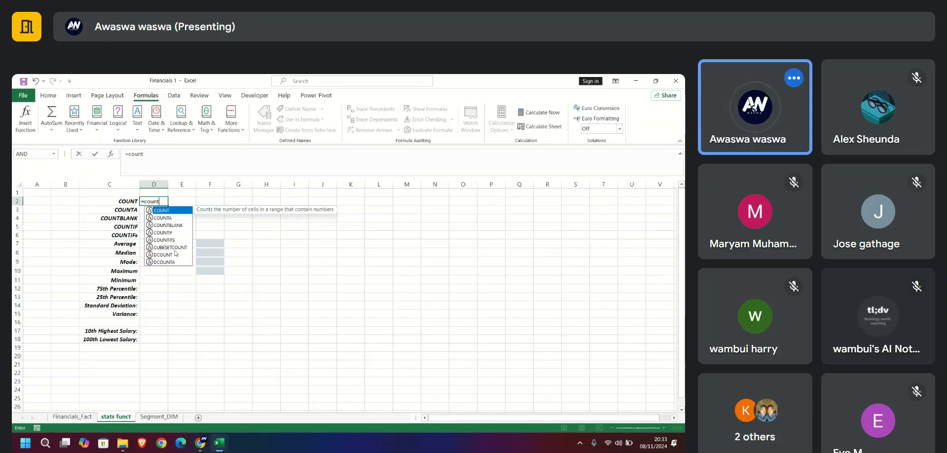
double_click(166, 211)
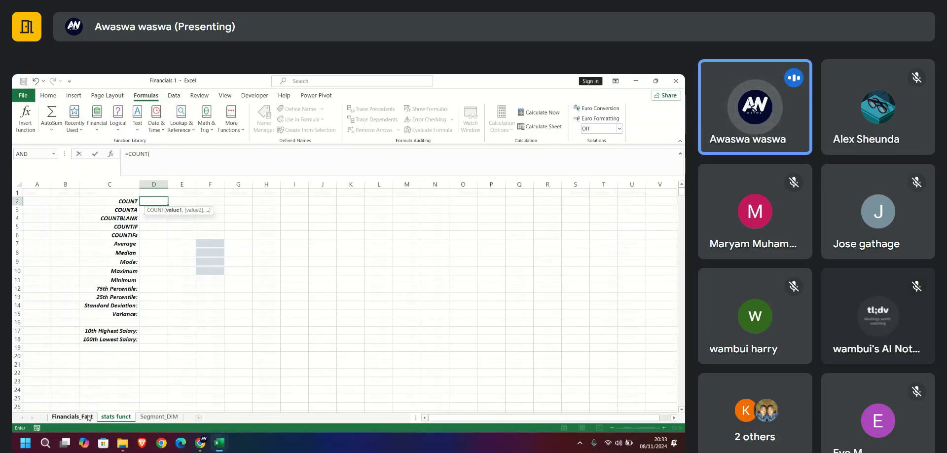
click(72, 416)
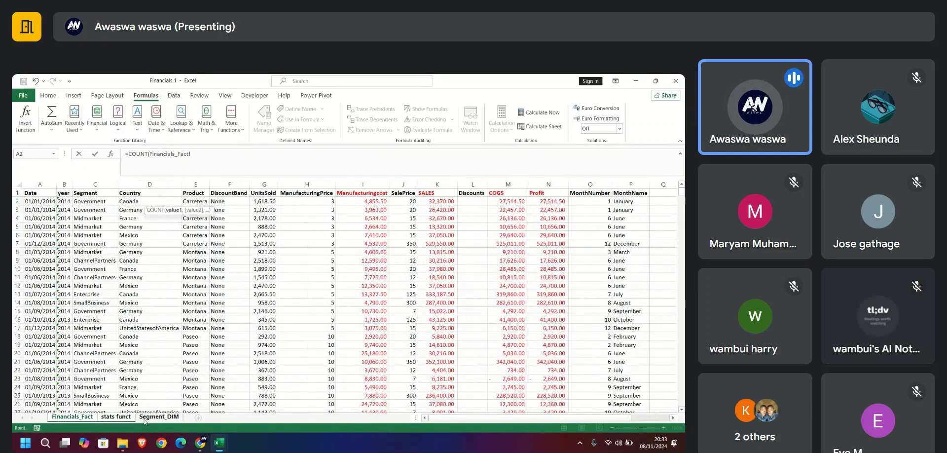
click(125, 417)
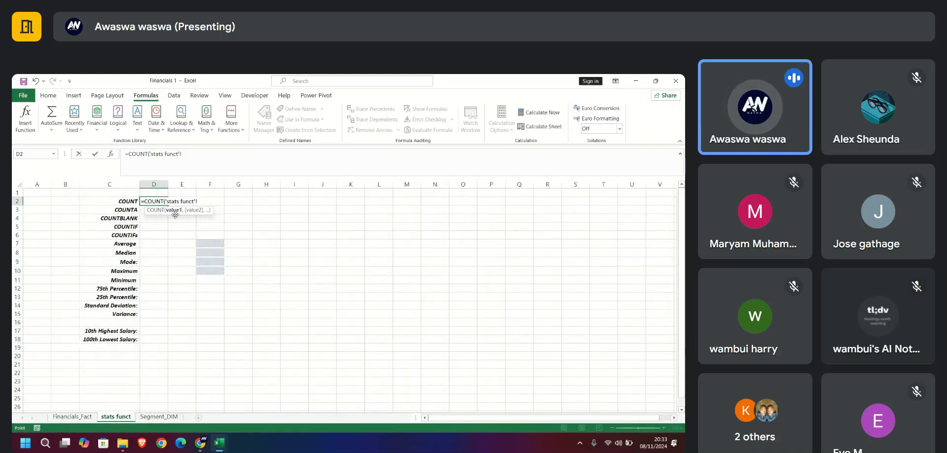
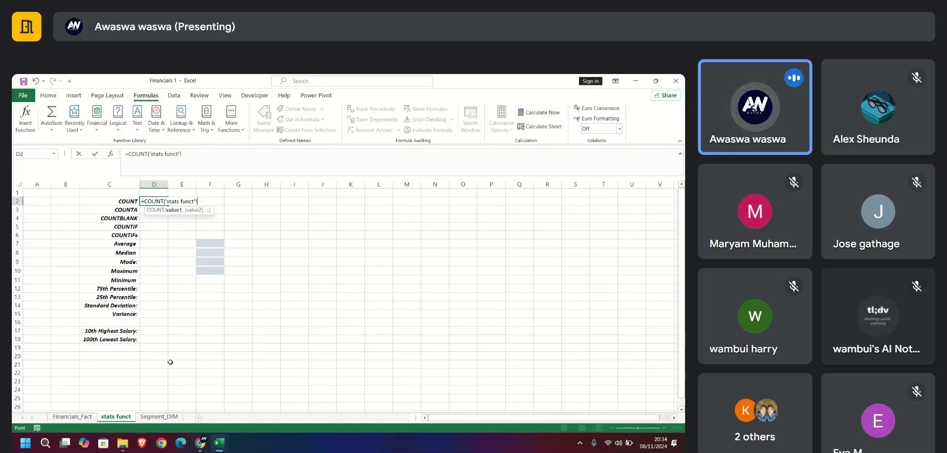
click(91, 419)
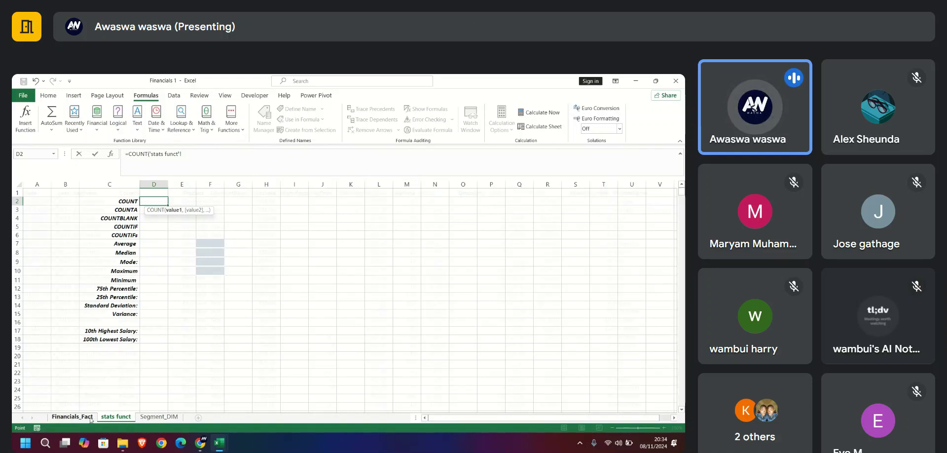
click(83, 200)
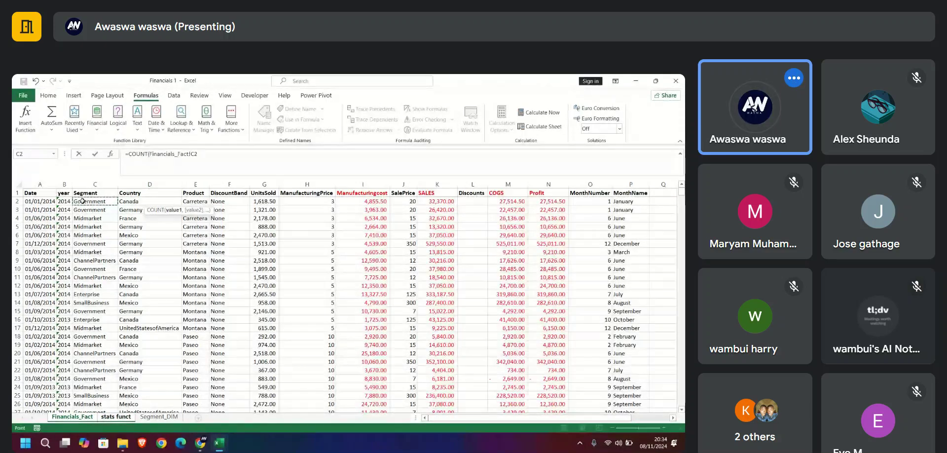
key(ctrl+shift+Down)
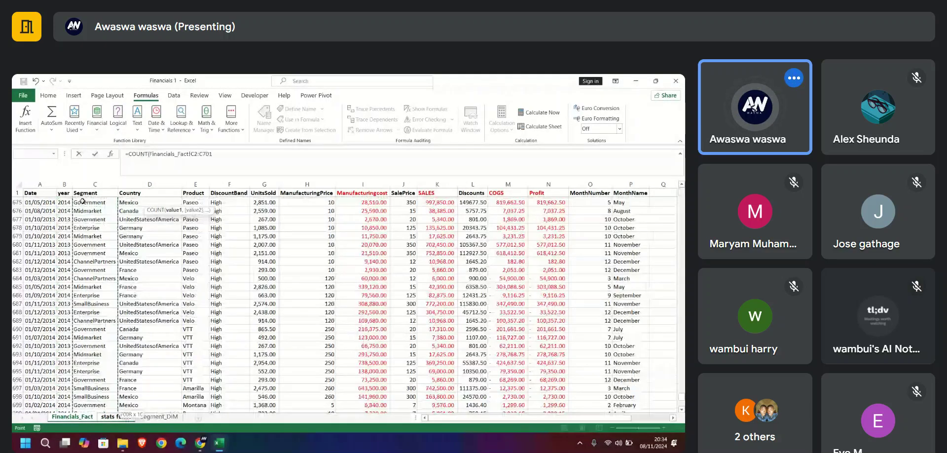
text())
key(Return)
Check the Financials_Fact source data against the COUNT formula in D2 on stats funct
click(82, 201)
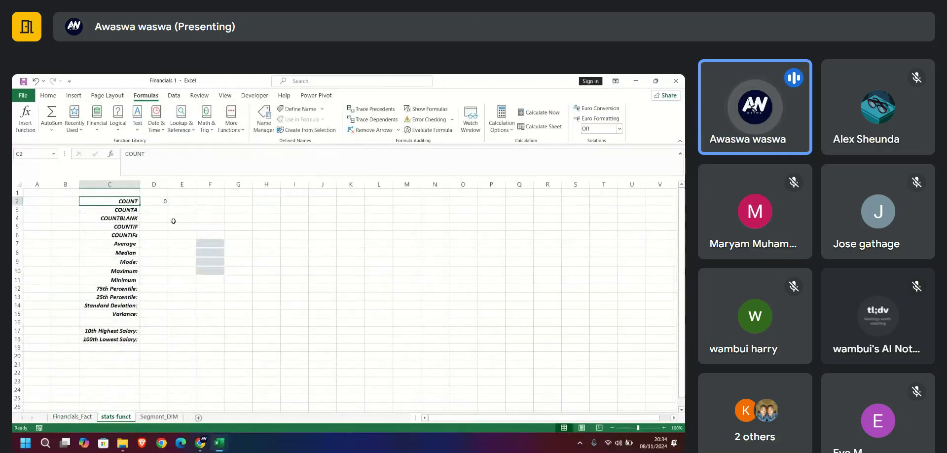
click(73, 416)
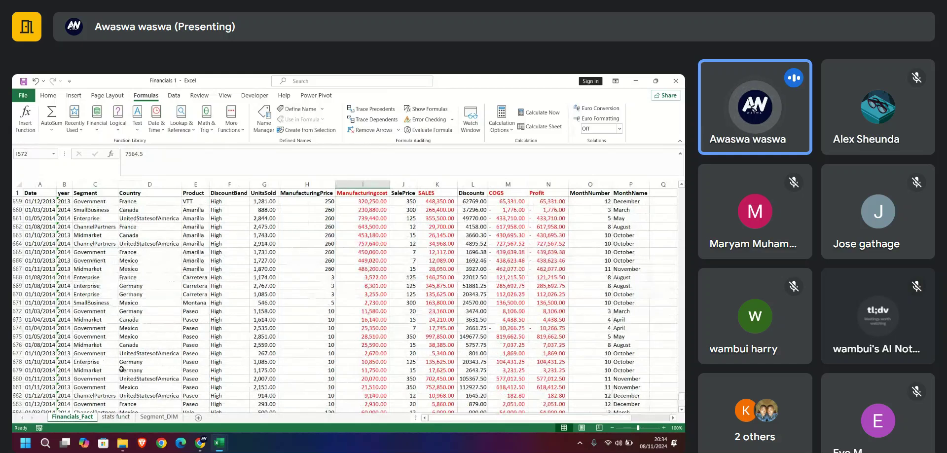
click(116, 417)
click(180, 202)
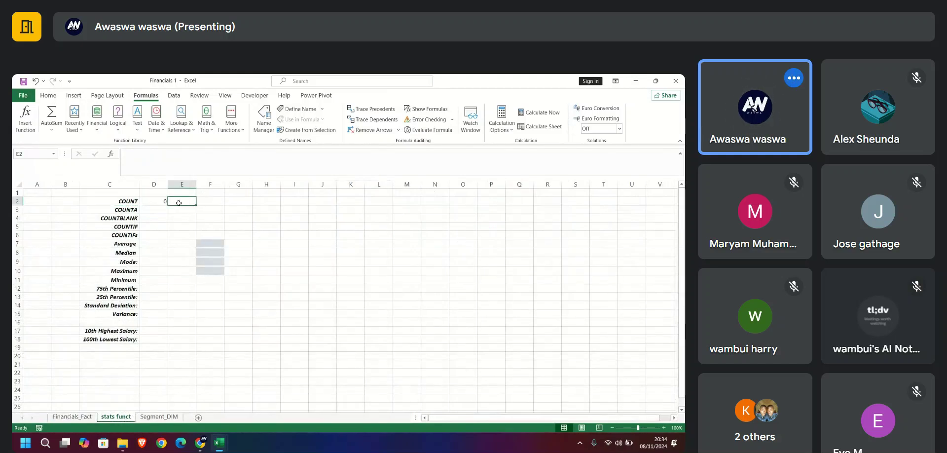
key(Left)
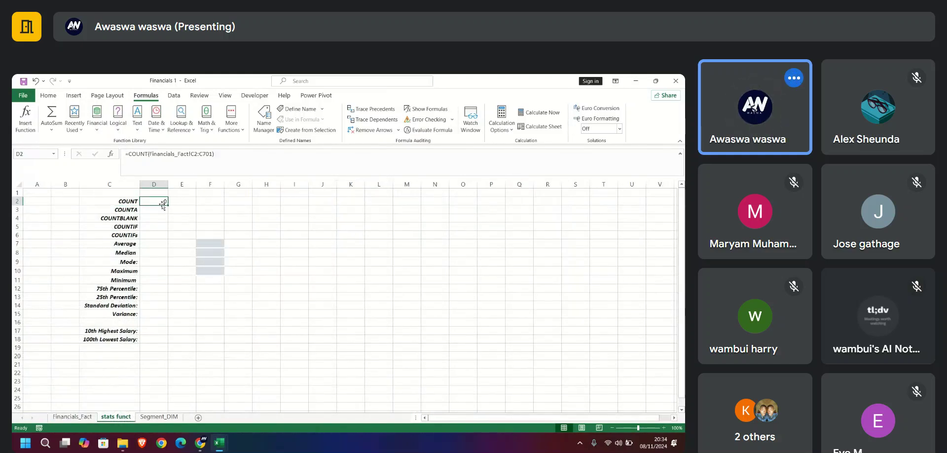
click(211, 155)
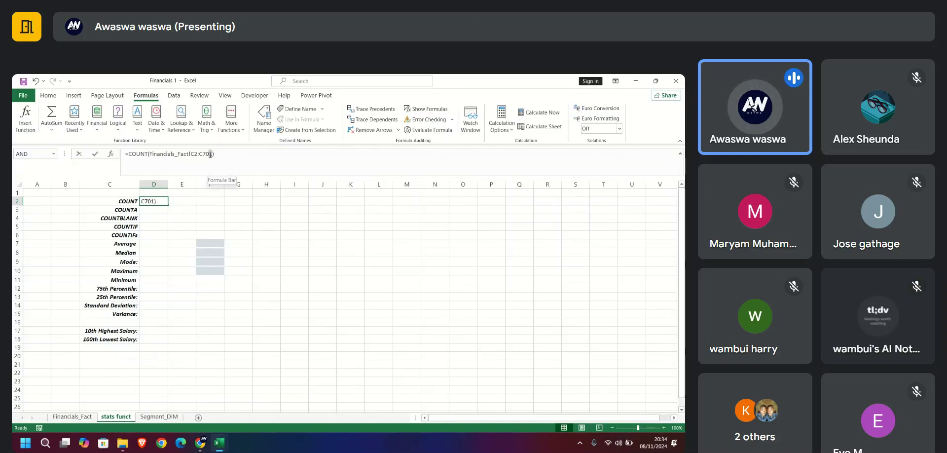
text(0)
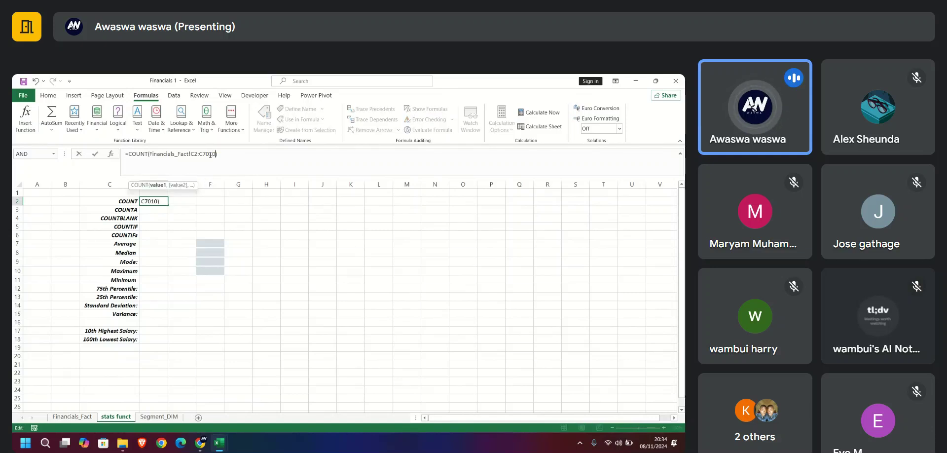
key(BackSpace)
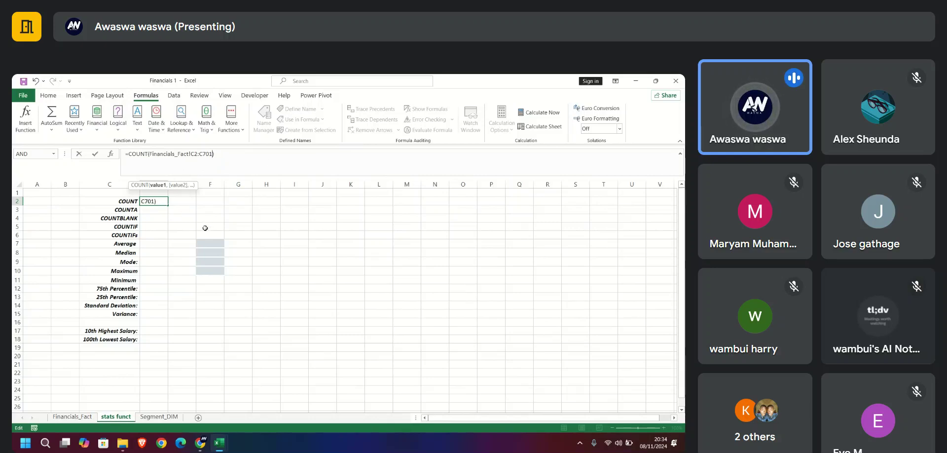
key(Return)
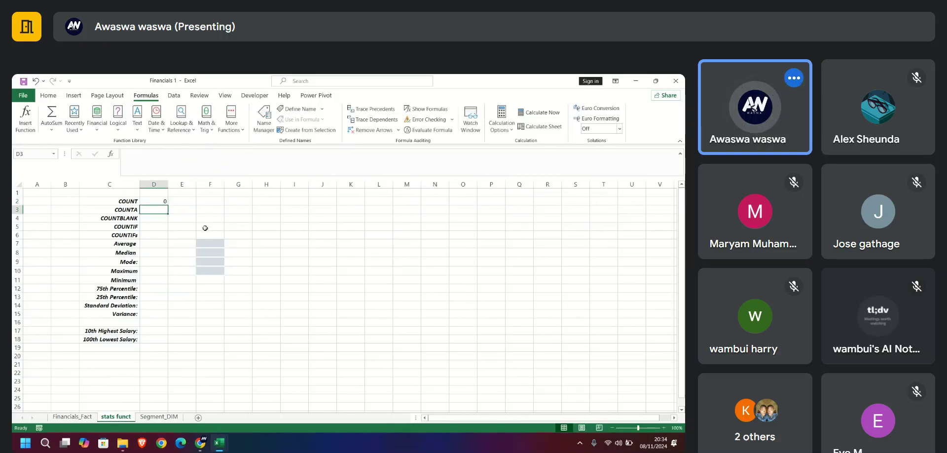
Enter a COUNT formula in E2 over the Profit column of Financials_Fact, range N2:N701
click(182, 201)
text(=)
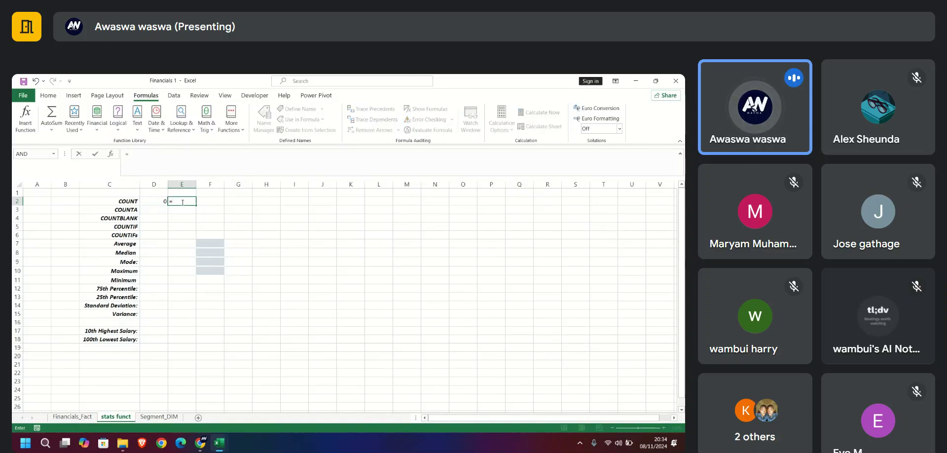
text(count)
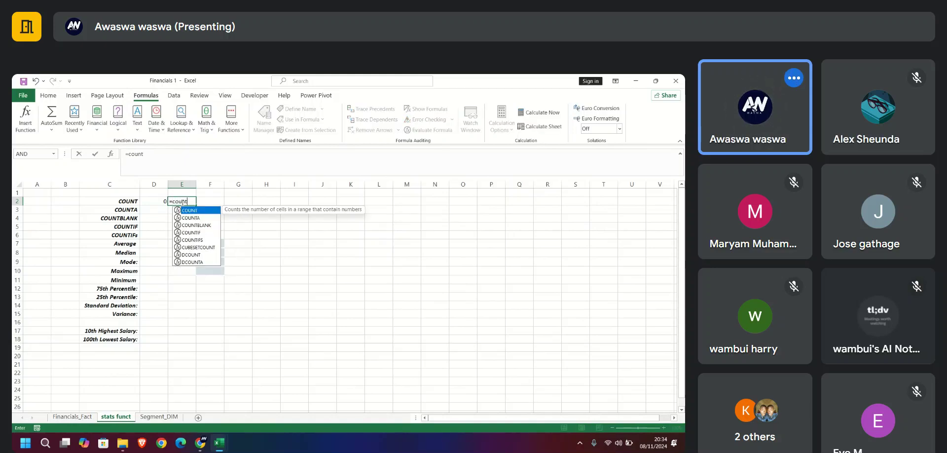
key(Tab)
click(72, 416)
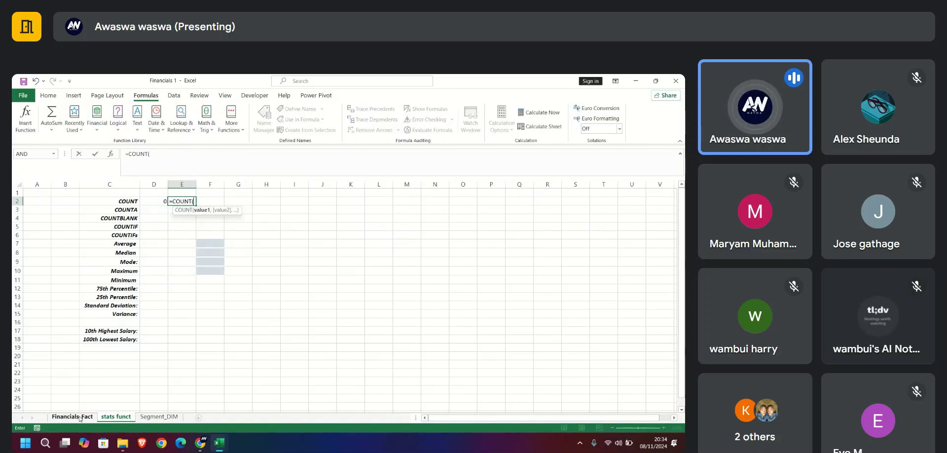
scroll(598, 236, up, 20)
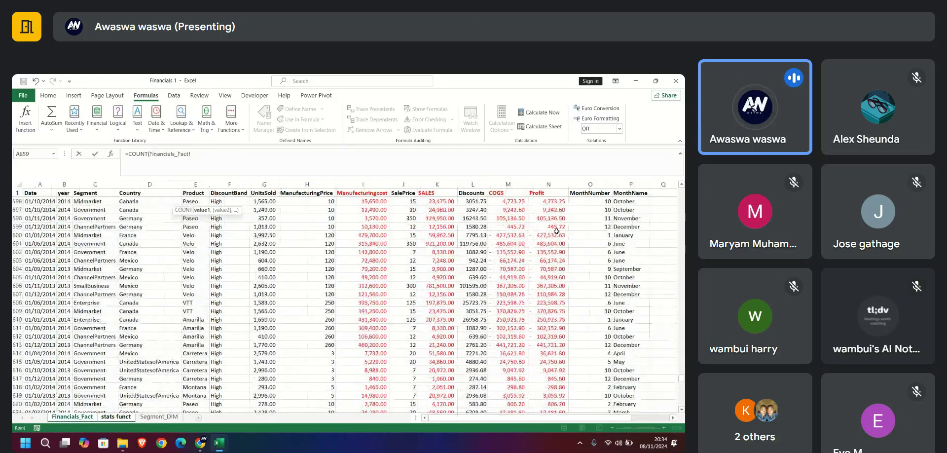
scroll(599, 236, up, 20)
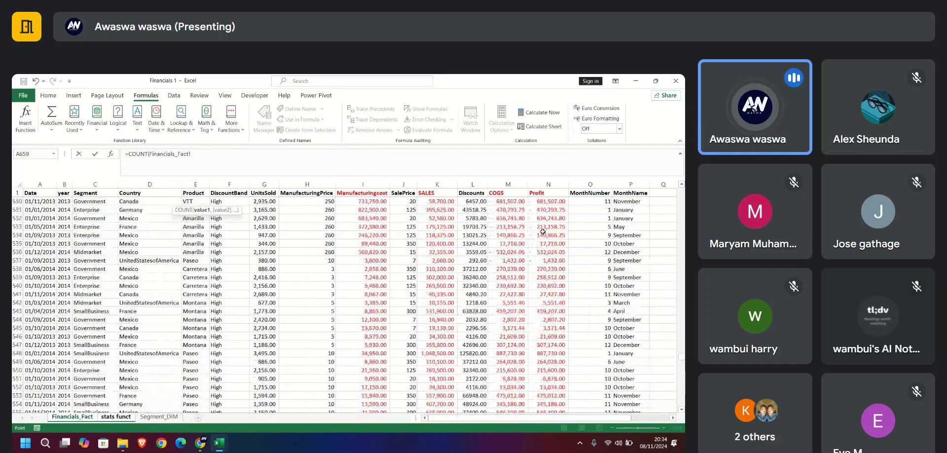
scroll(581, 218, up, 20)
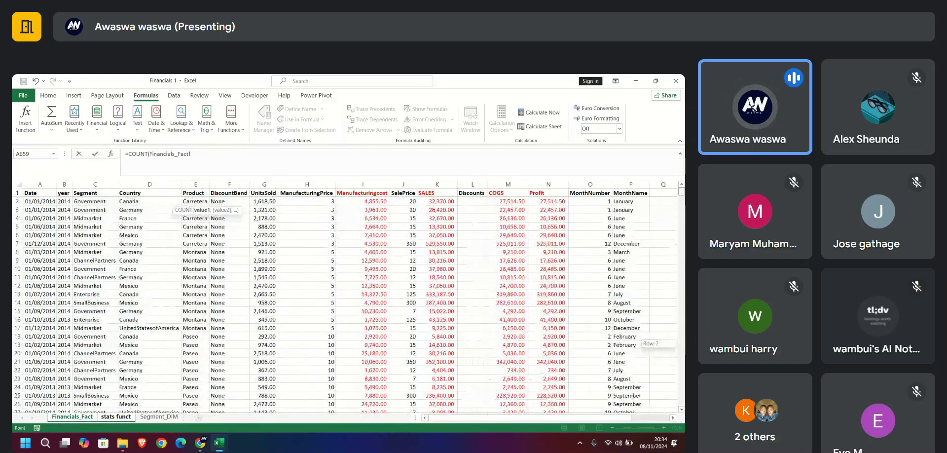
click(542, 201)
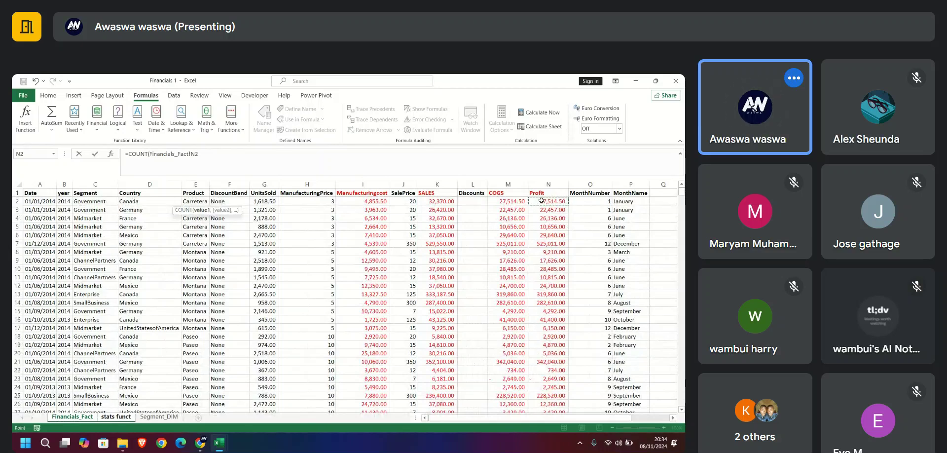
key(ctrl+shift+Down)
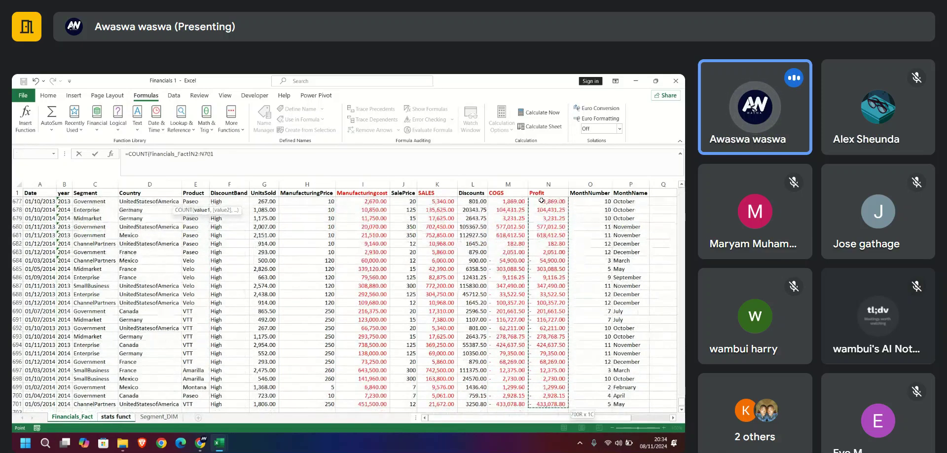
key(Return)
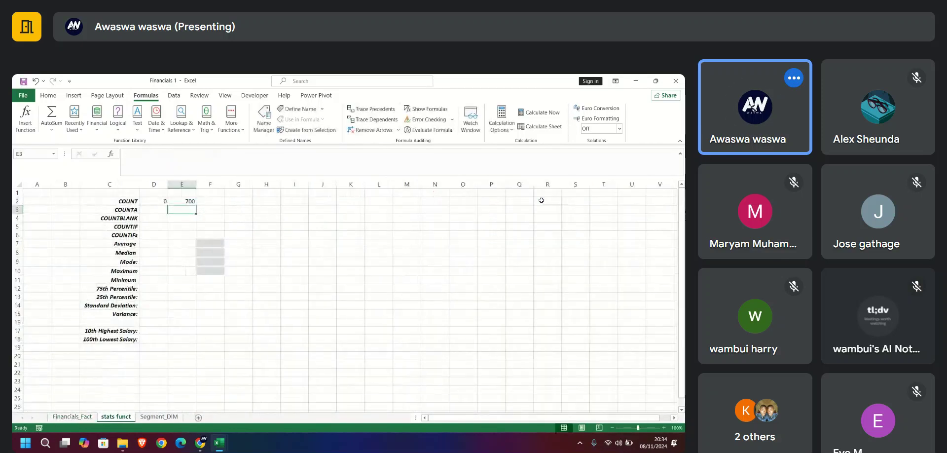
Extend the COUNT ranges in D2 and E2 to row 710, giving C2:C710 and N2:N710
double_click(157, 201)
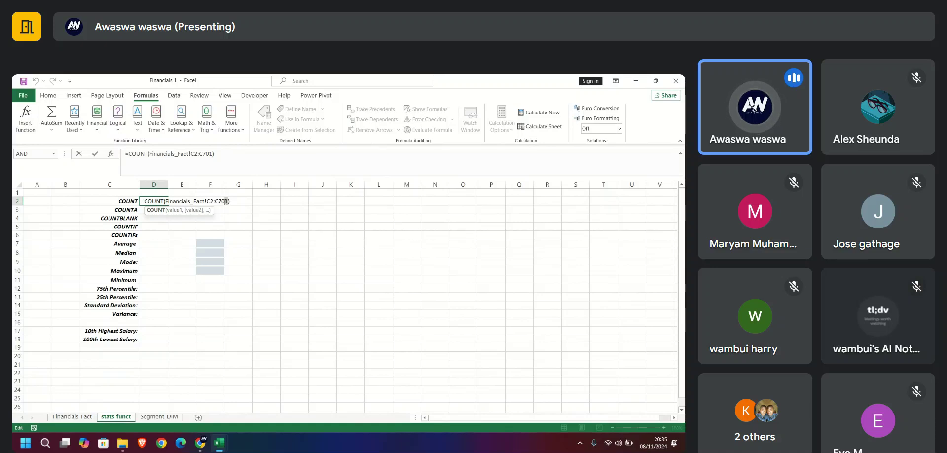
text(10)
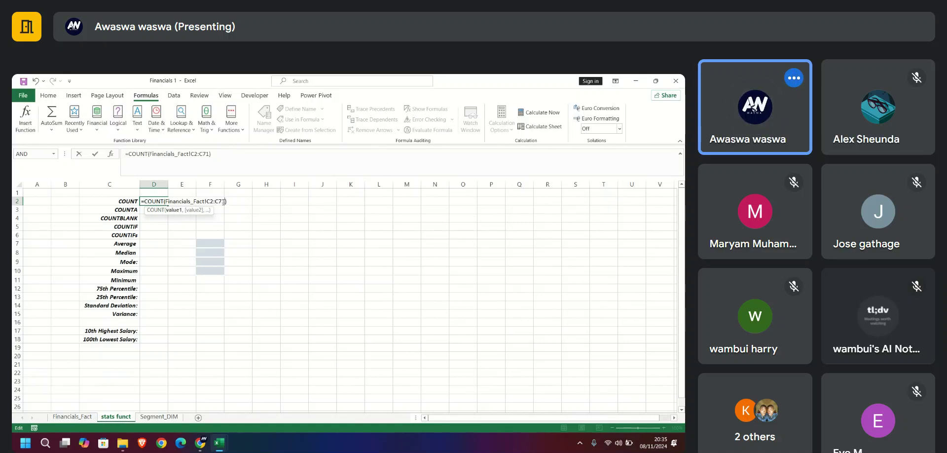
key(Return)
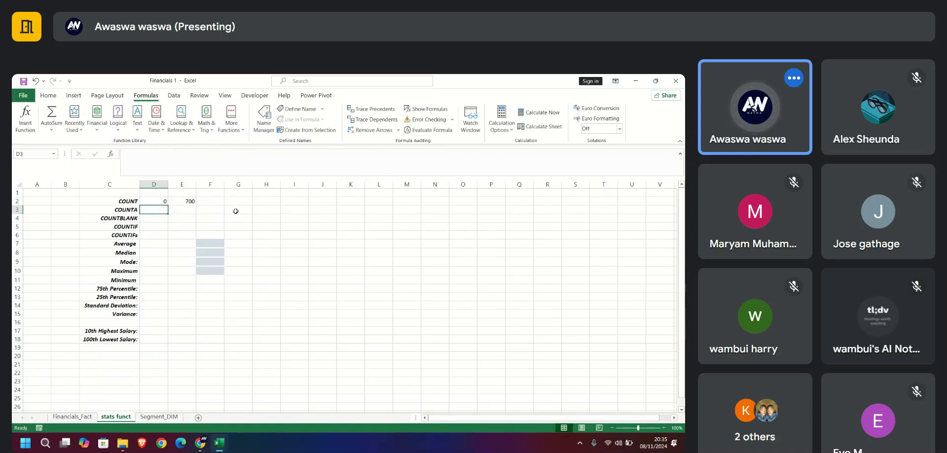
double_click(192, 202)
drag(214, 153, 212, 154)
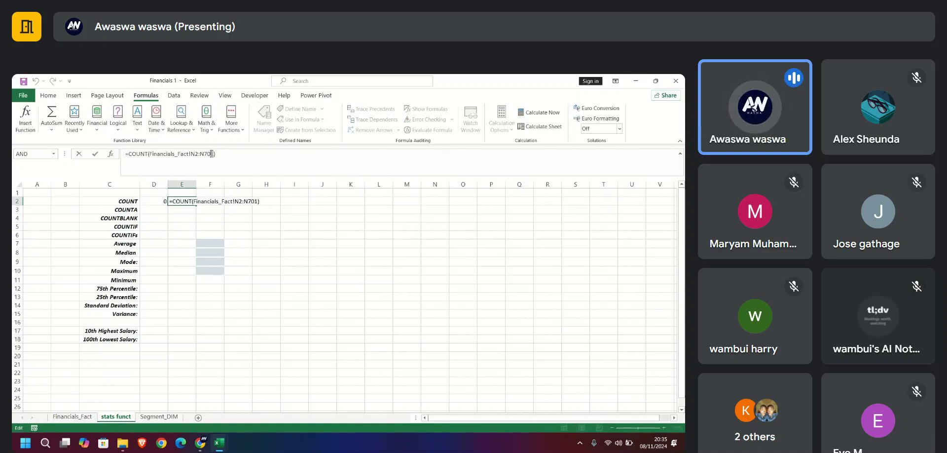
text(10)
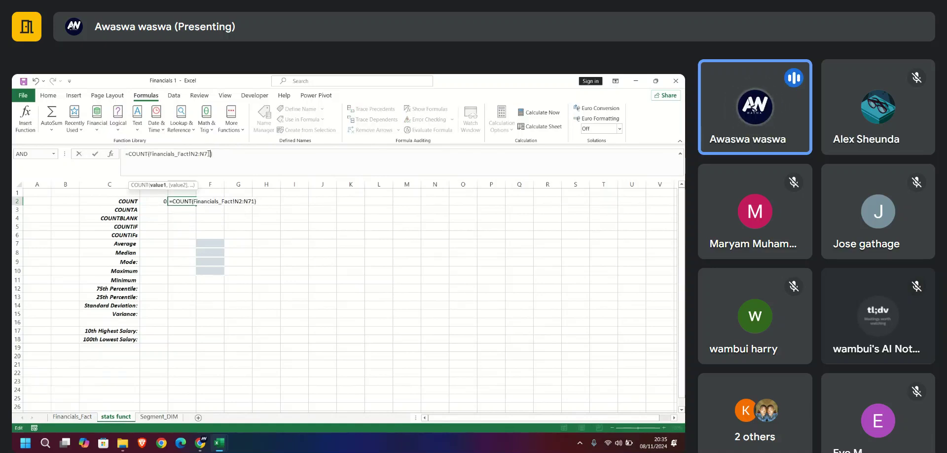
key(Return)
click(271, 269)
click(158, 209)
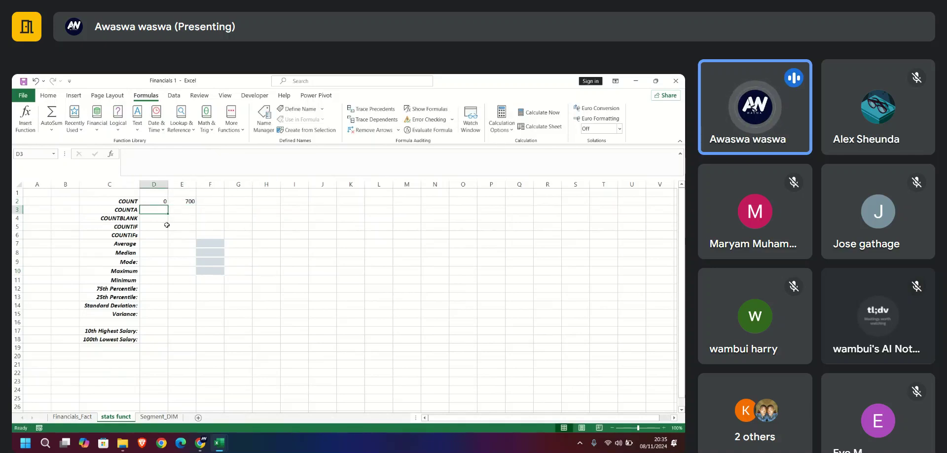
text(=)
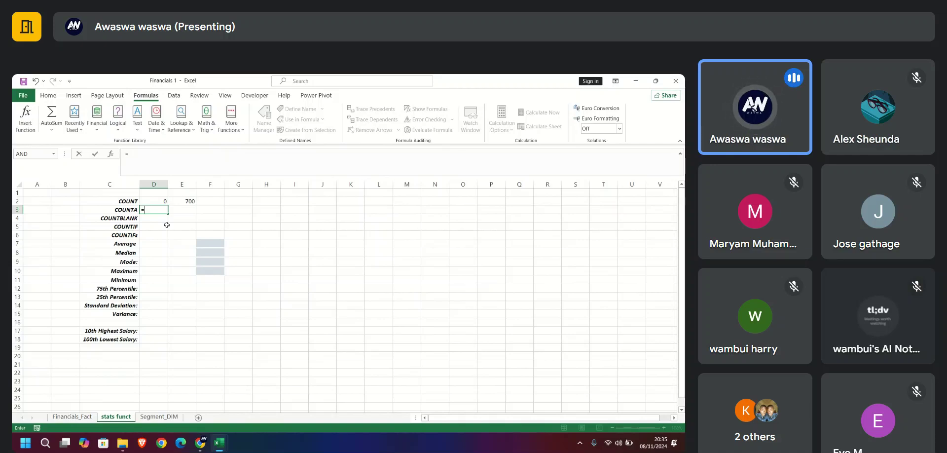
text(co)
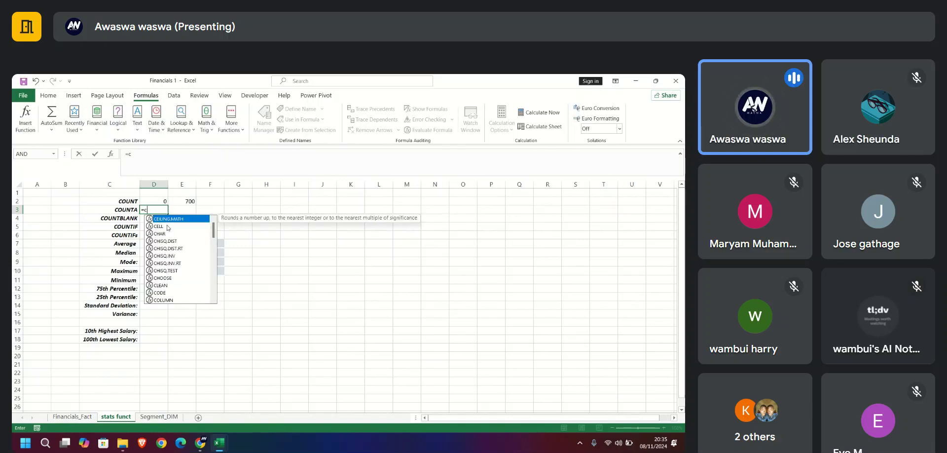
key(Escape)
key(Escape)
Copy the COUNT formula text from D2 into D3 with its range C2:C710 kept as is
click(158, 200)
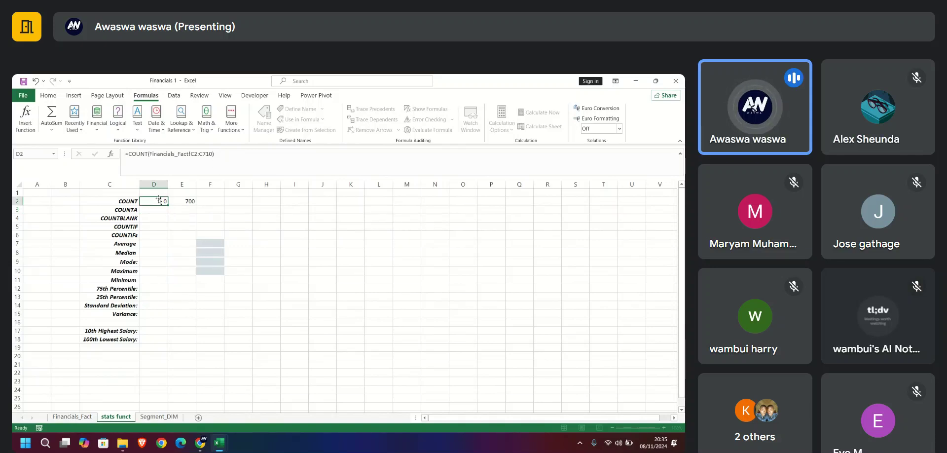
drag(215, 154, 120, 155)
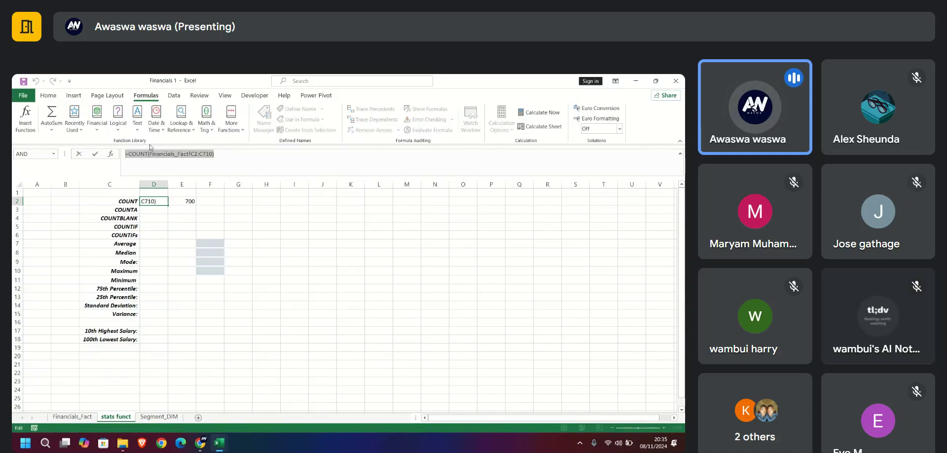
text(=)
click(153, 210)
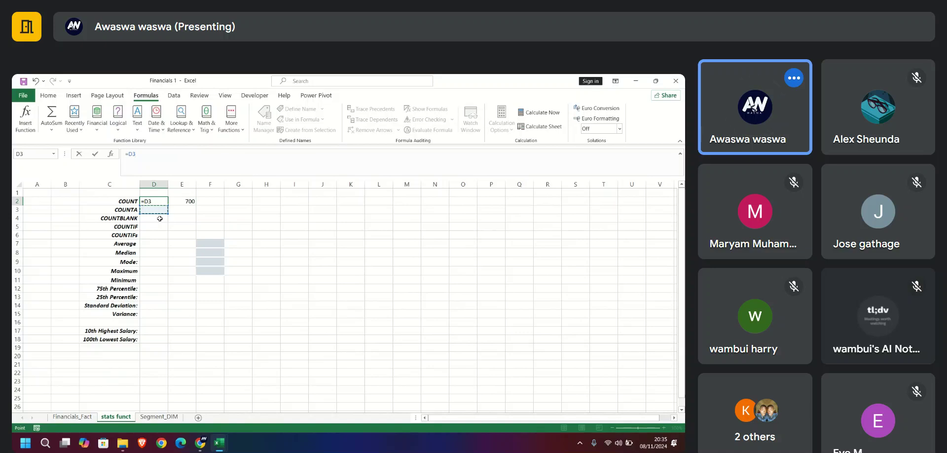
key(ctrl+z)
key(ctrl+c)
key(Return)
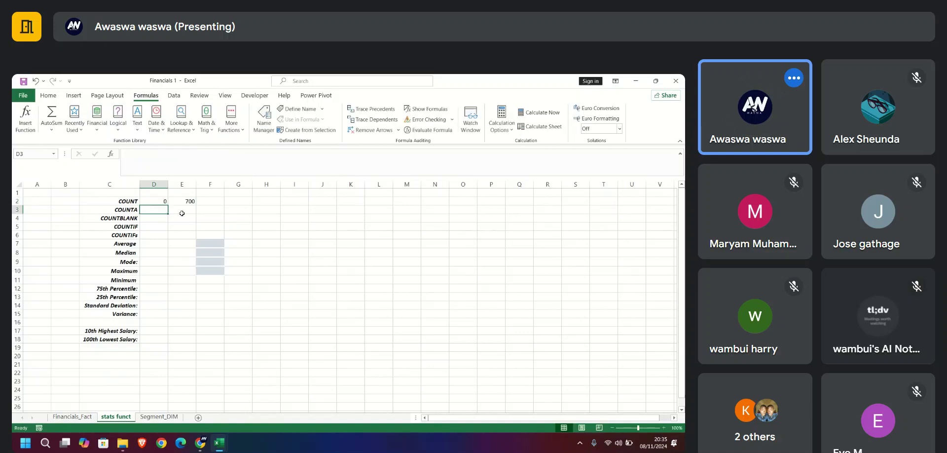
key(ctrl+v)
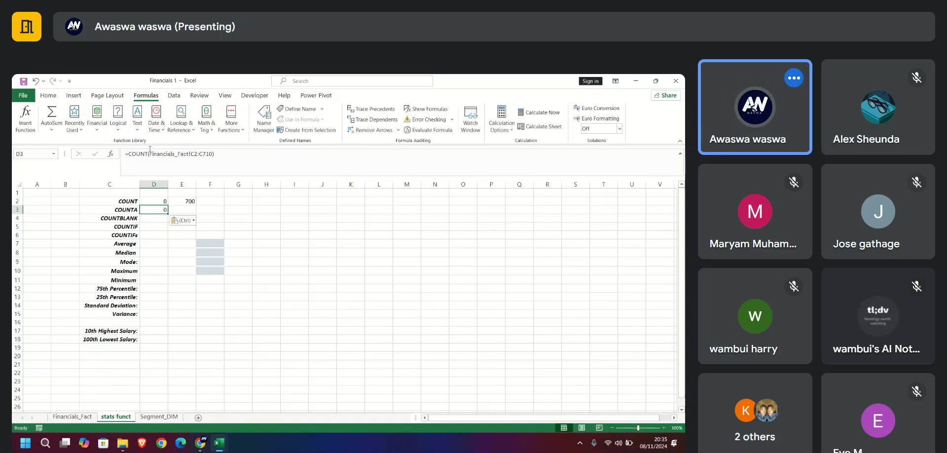
Replace the function in the D3 formula with COUNTA, keeping the Financials_Fact range C2:C710
click(146, 154)
key(BackSpace)
key(BackSpace)
key(BackSpace)
key(BackSpace)
key(BackSpace)
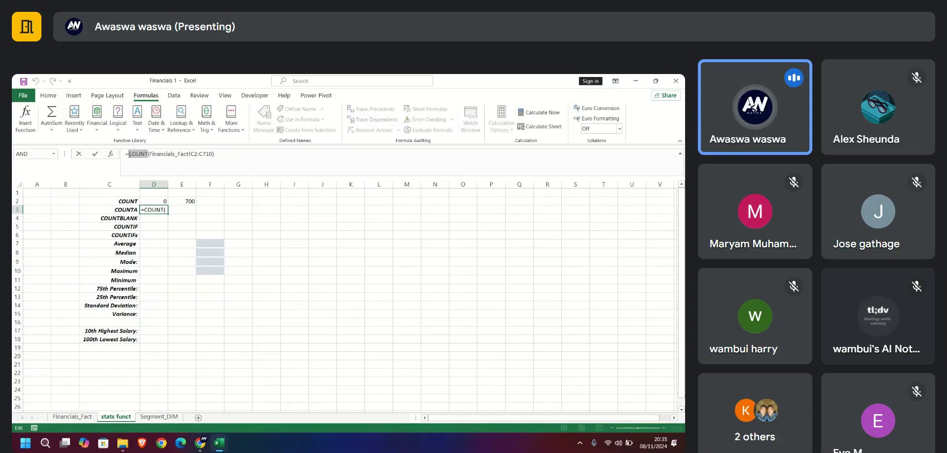
text(Count)
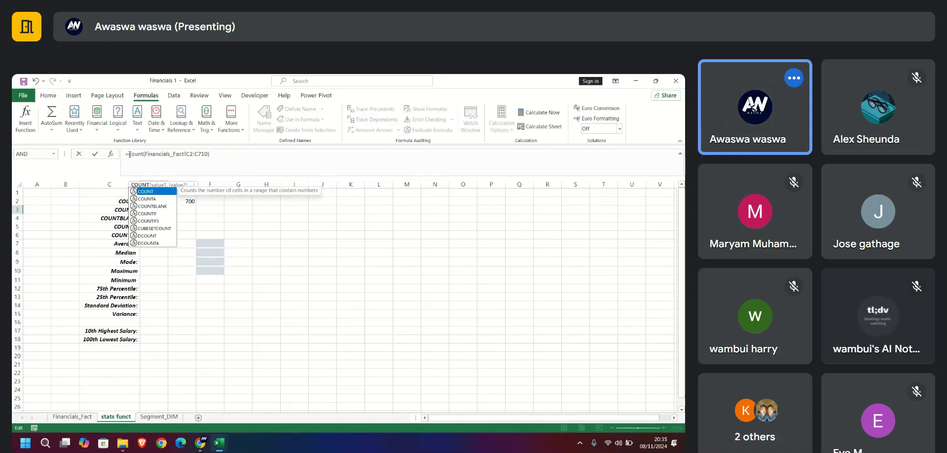
click(142, 199)
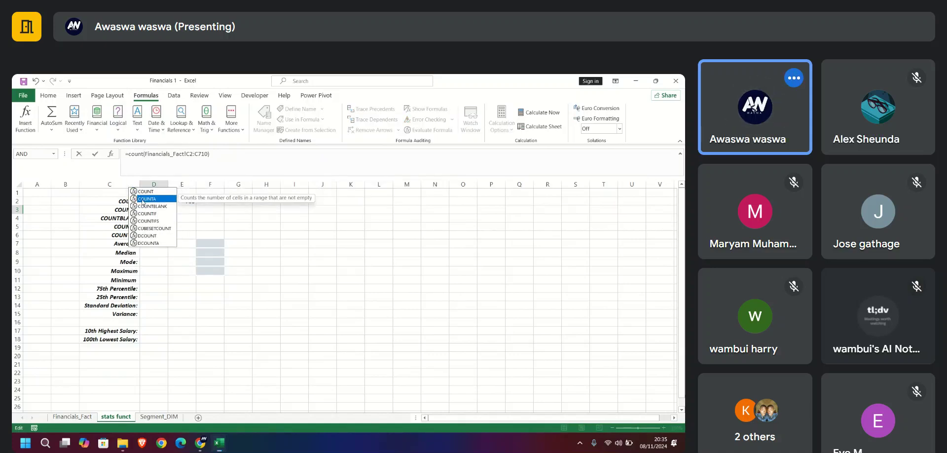
double_click(143, 199)
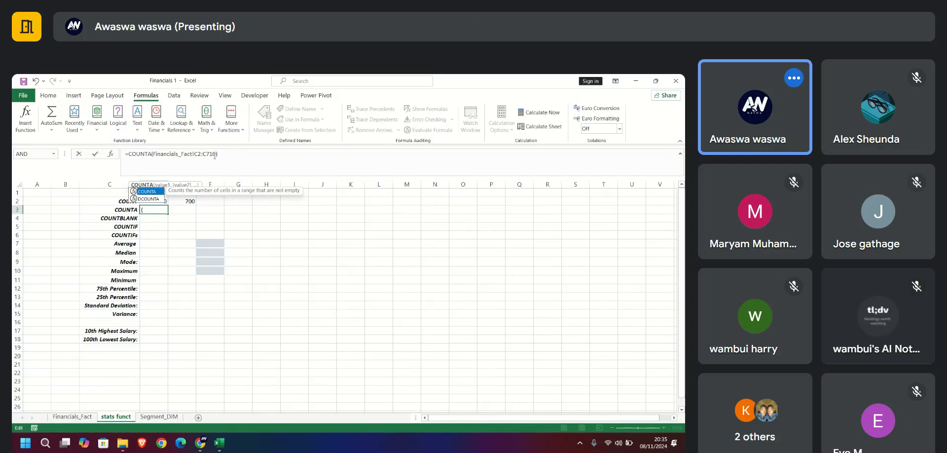
text())
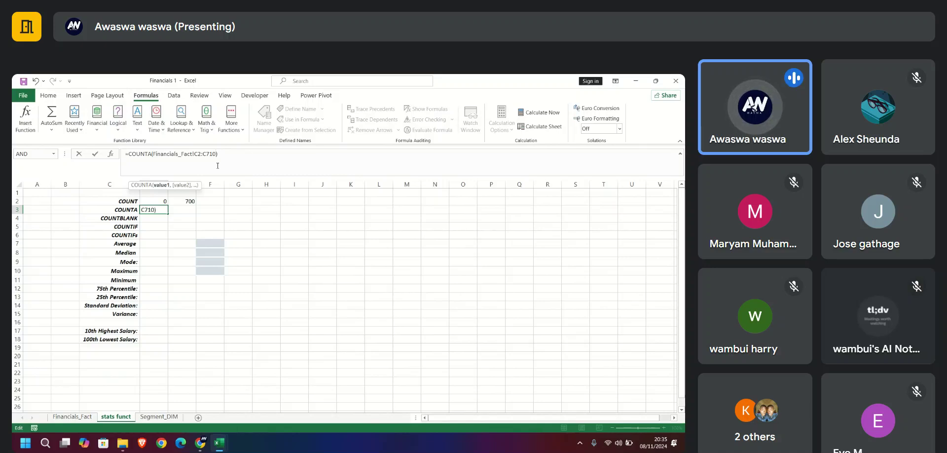
Make the range in the D3 COUNTA formula absolute as $C$2:$C$710 and commit the formula
key(F4)
click(202, 153)
key(F4)
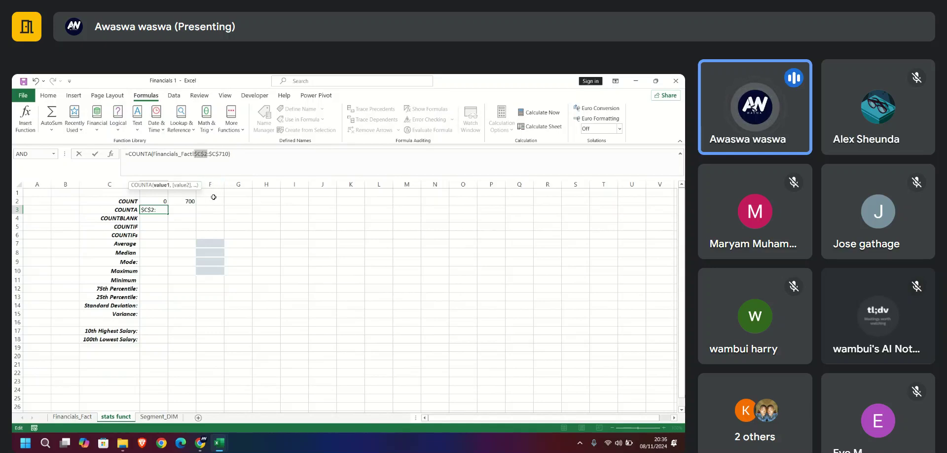
key(Return)
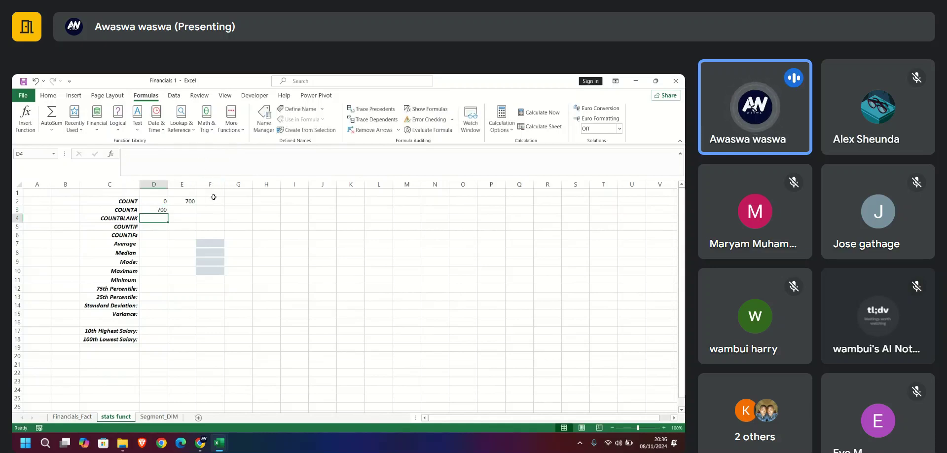
Make the range in the E2 COUNT formula absolute as $N$2:$N$710
double_click(184, 202)
click(197, 154)
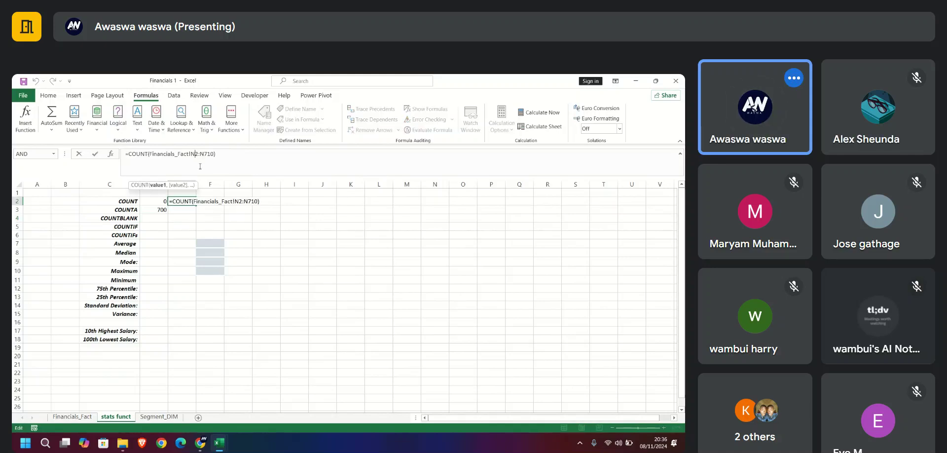
key(F4)
click(220, 154)
key(F4)
key(Return)
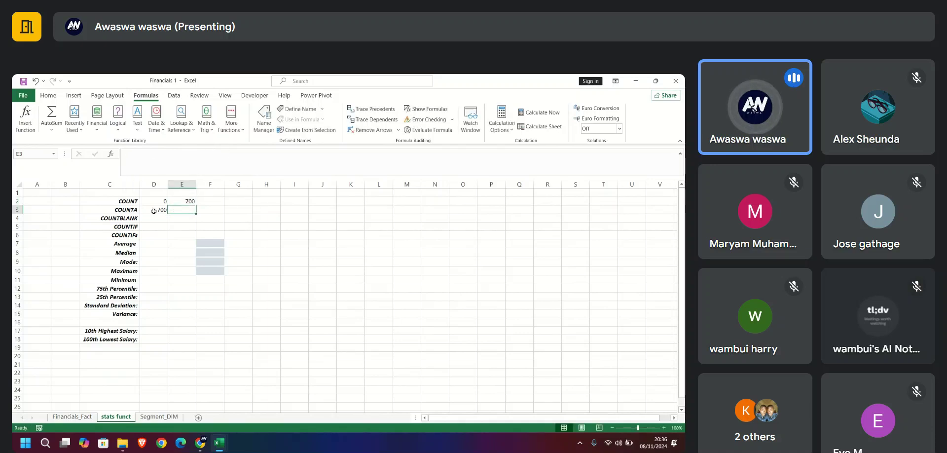
Copy the E2 formula to E3 and change its function to COUNTA over $N$2:$N$710
click(184, 202)
key(ctrl+c)
click(183, 210)
key(ctrl+v)
click(147, 153)
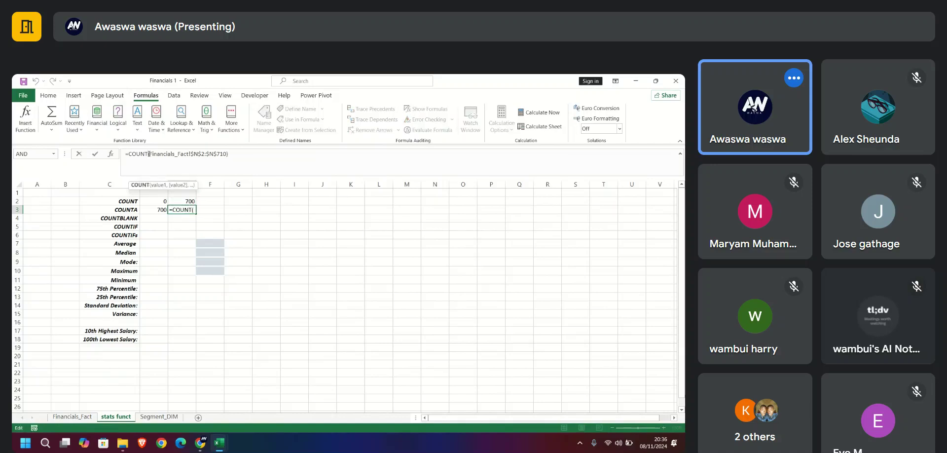
text(A)
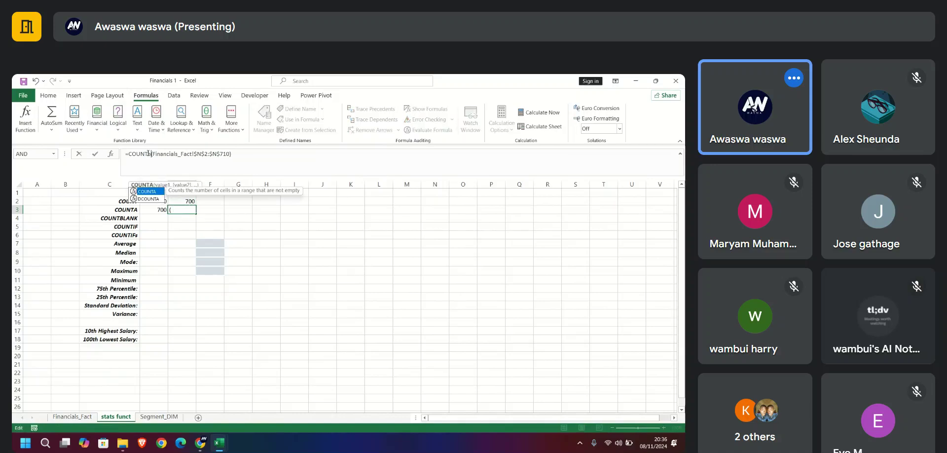
double_click(156, 193)
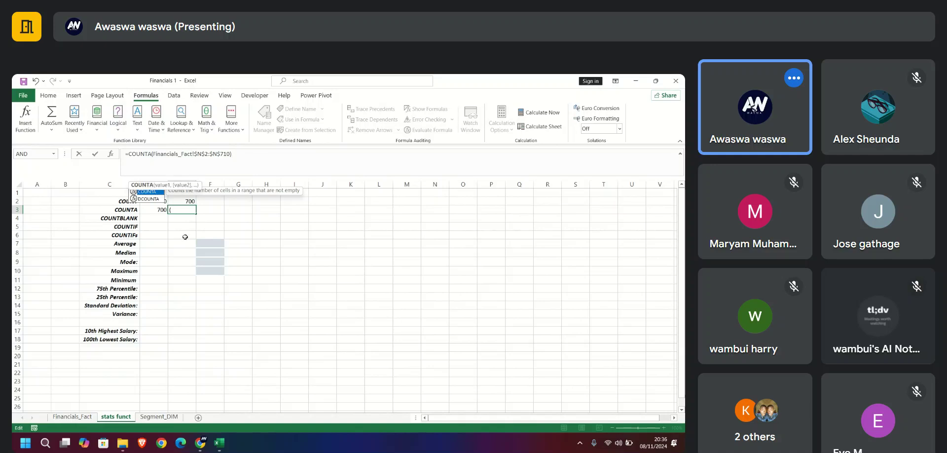
key(Return)
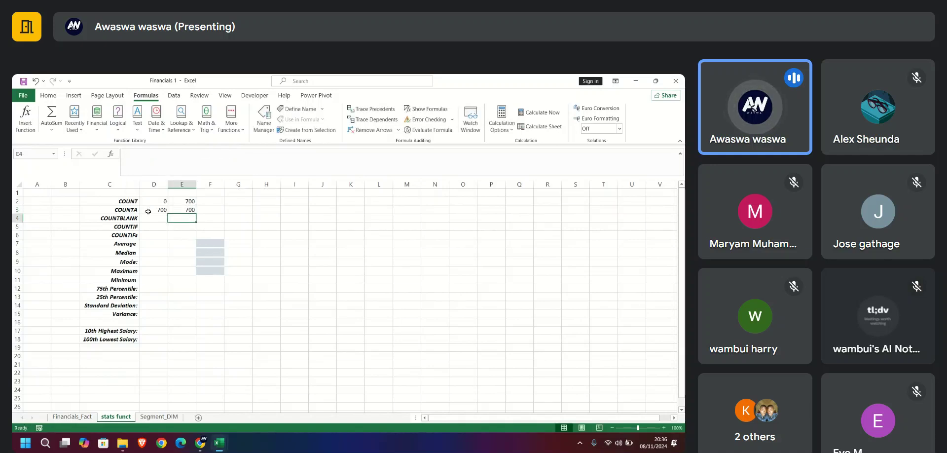
Copy the Segment values in C677:C683 of Financials_Fact and paste them below the last Profit value, starting at N702
click(163, 202)
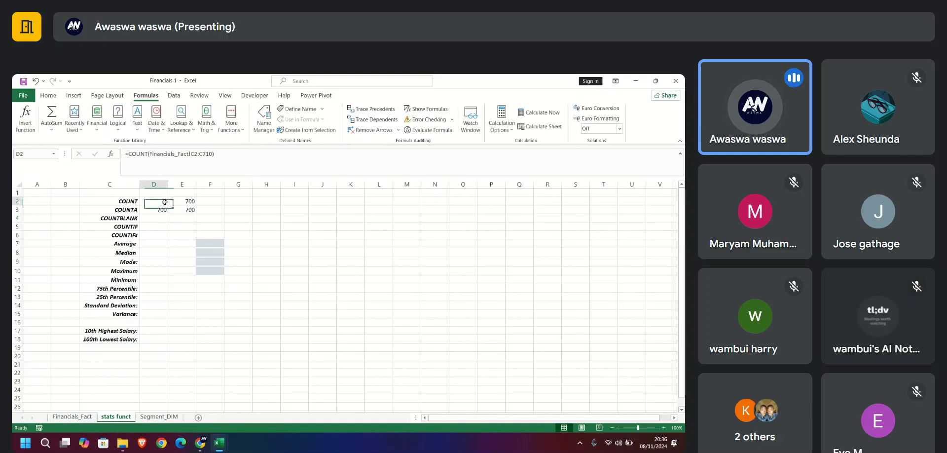
click(162, 211)
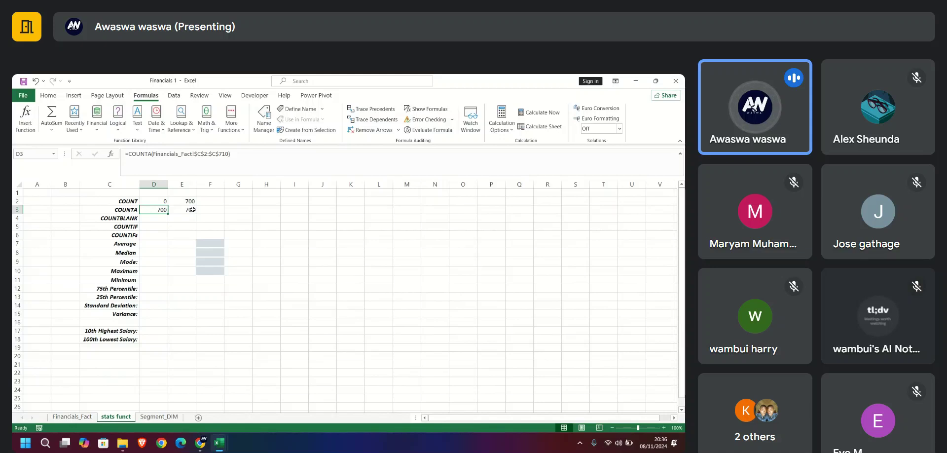
click(72, 417)
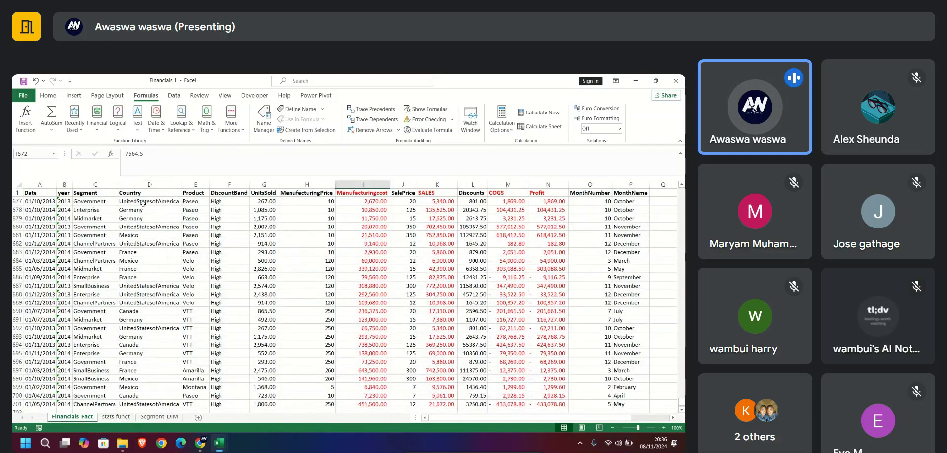
drag(97, 203, 93, 256)
key(ctrl+c)
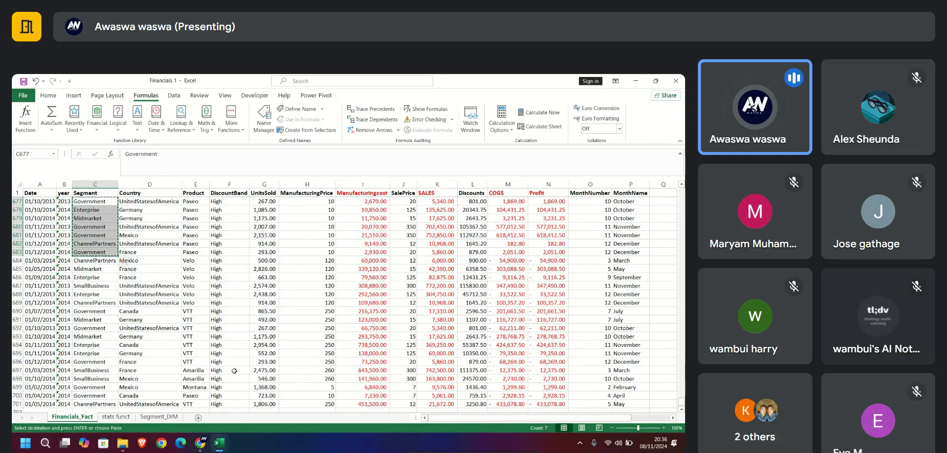
scroll(456, 324, down, 8)
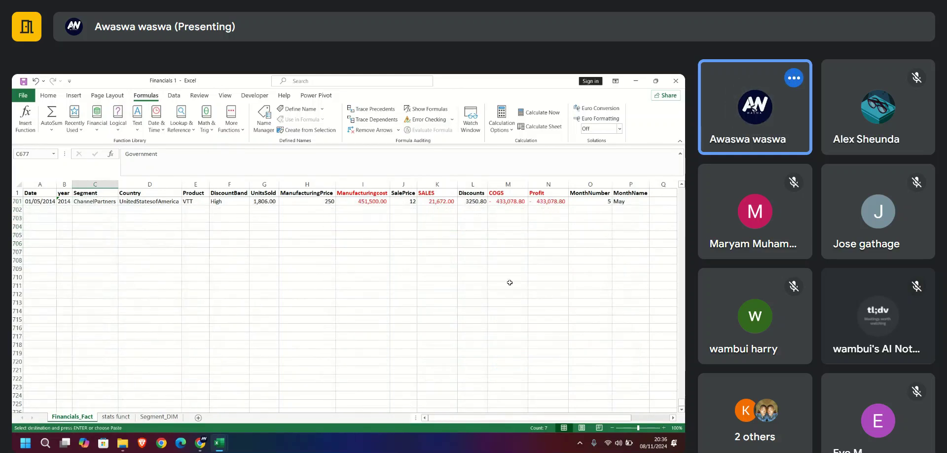
click(539, 210)
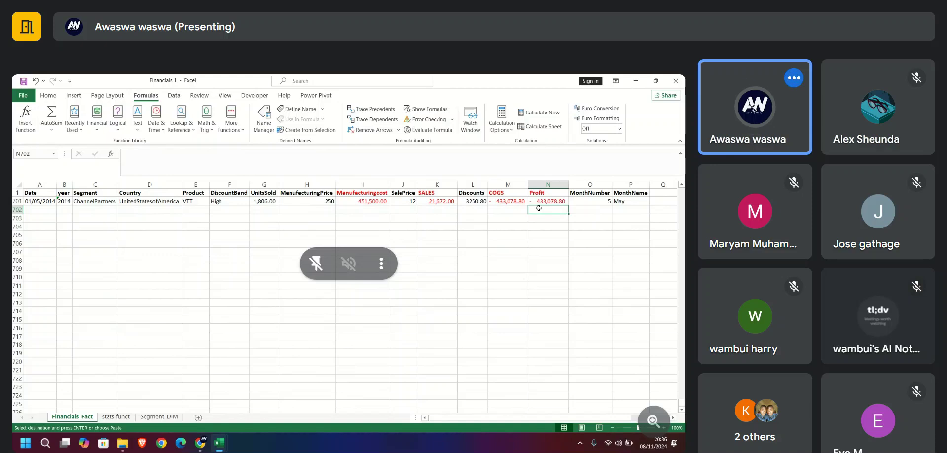
key(ctrl+v)
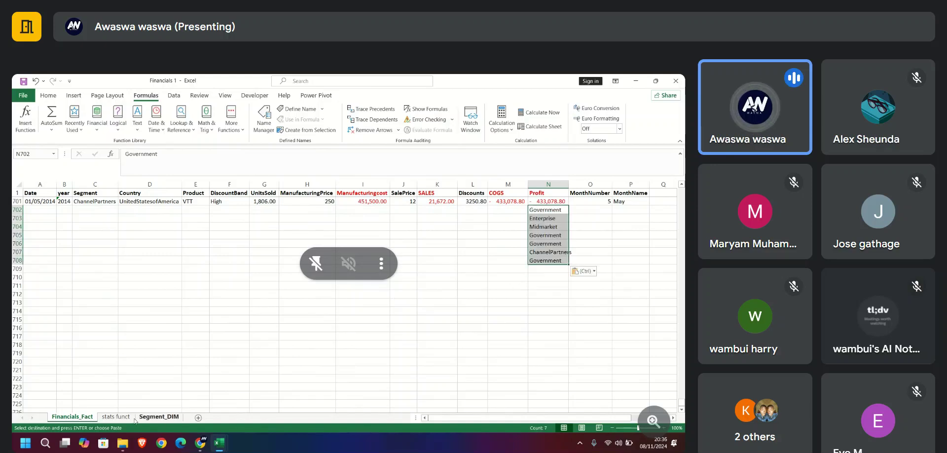
Check the COUNT and COUNTA results on the stats funct sheet against the text entries added in N702:N708 of Financials_Fact
click(116, 417)
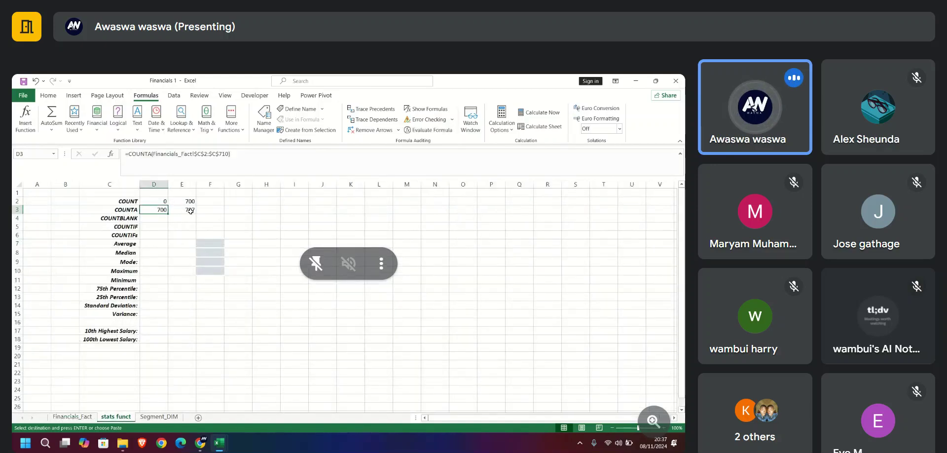
click(87, 417)
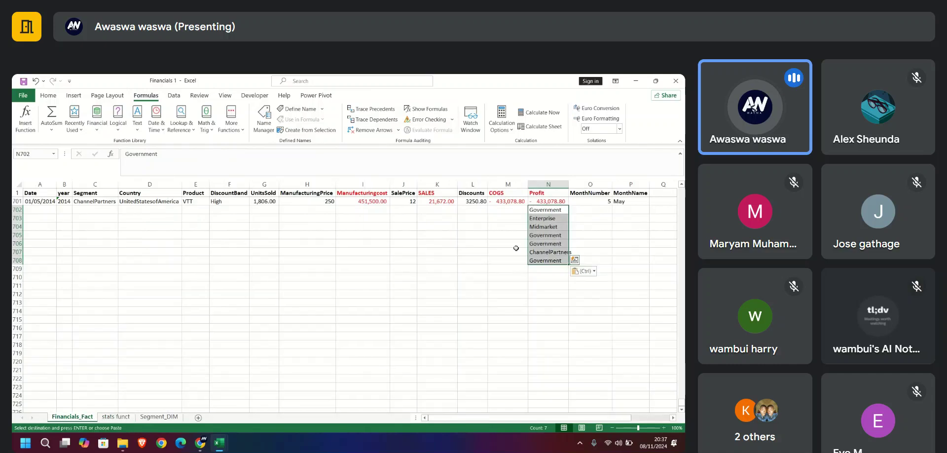
click(544, 209)
click(545, 218)
click(546, 226)
click(546, 236)
click(546, 243)
click(544, 252)
click(542, 261)
drag(542, 260, 542, 210)
scroll(540, 232, up, 13)
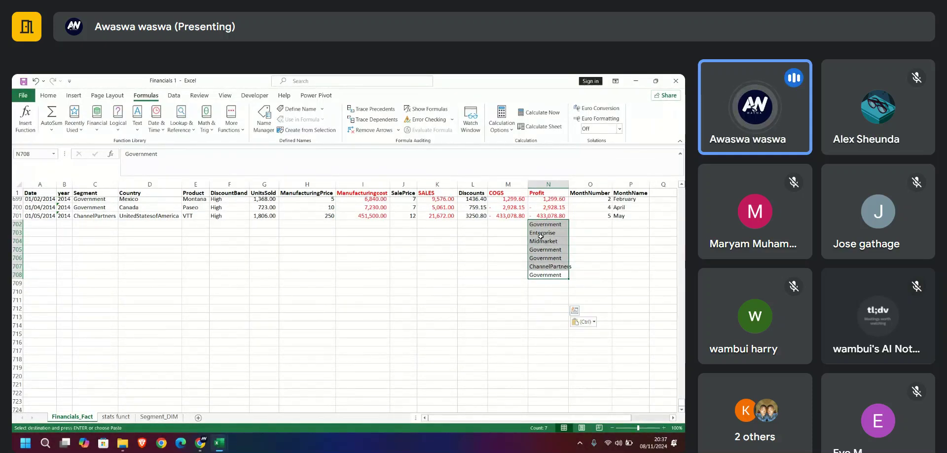
key(ctrl+v)
mouse_move(219, 442)
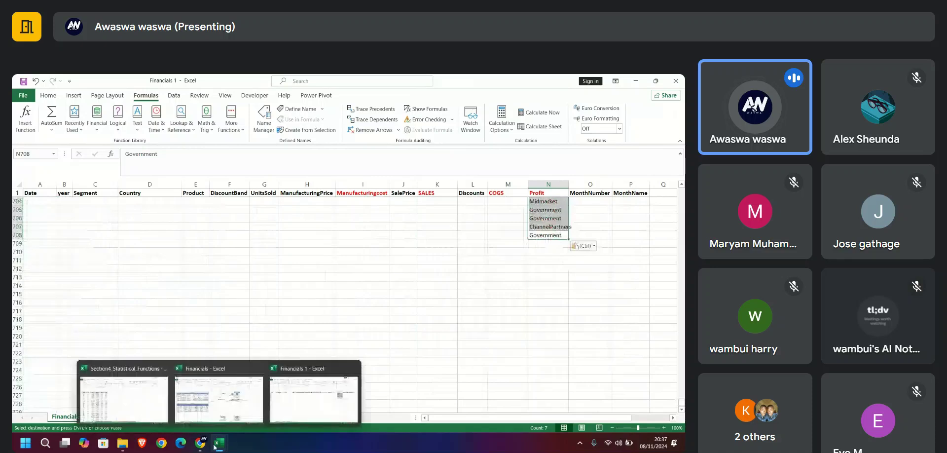
click(186, 328)
click(138, 318)
click(140, 276)
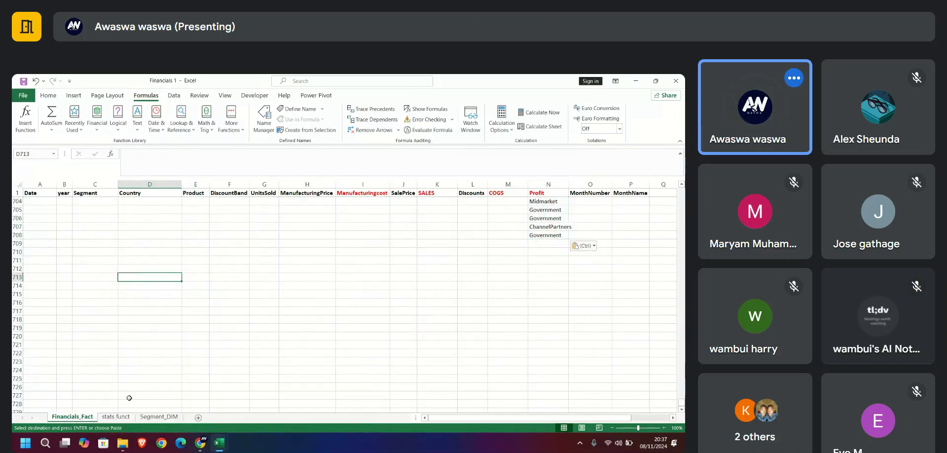
click(115, 416)
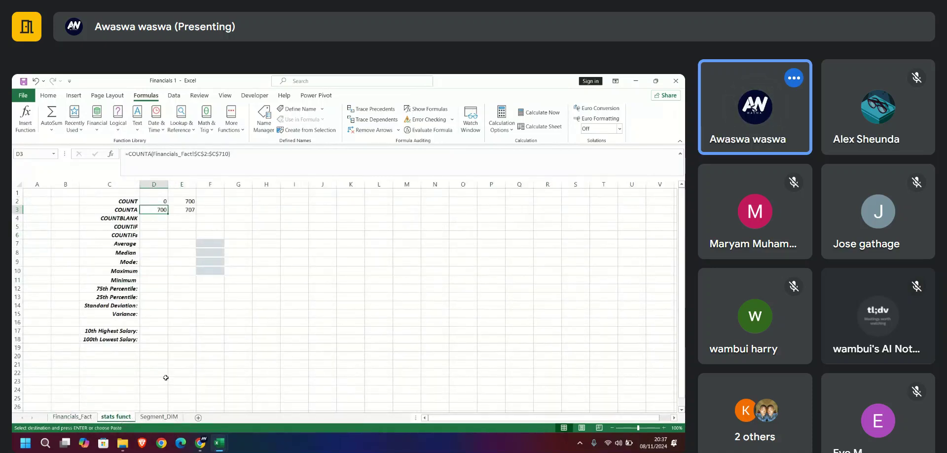
Copy the full COUNTA formula text from D3 on the stats funct sheet
click(147, 217)
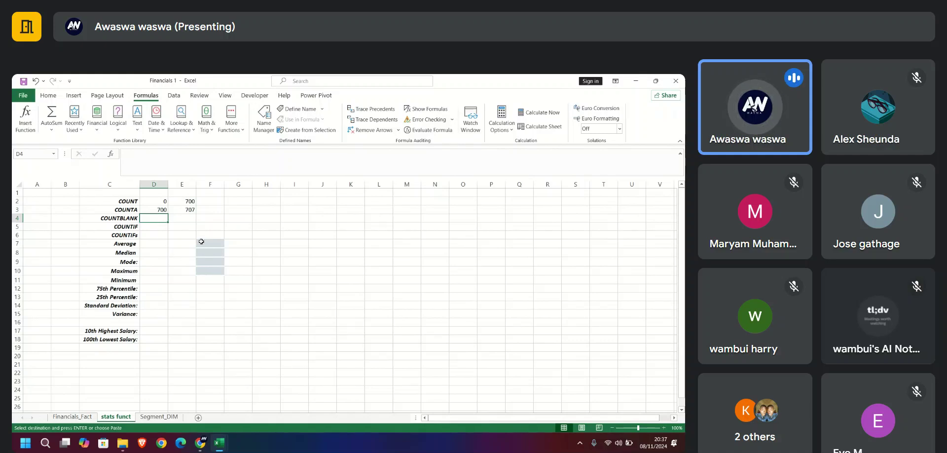
click(165, 200)
click(161, 210)
click(163, 221)
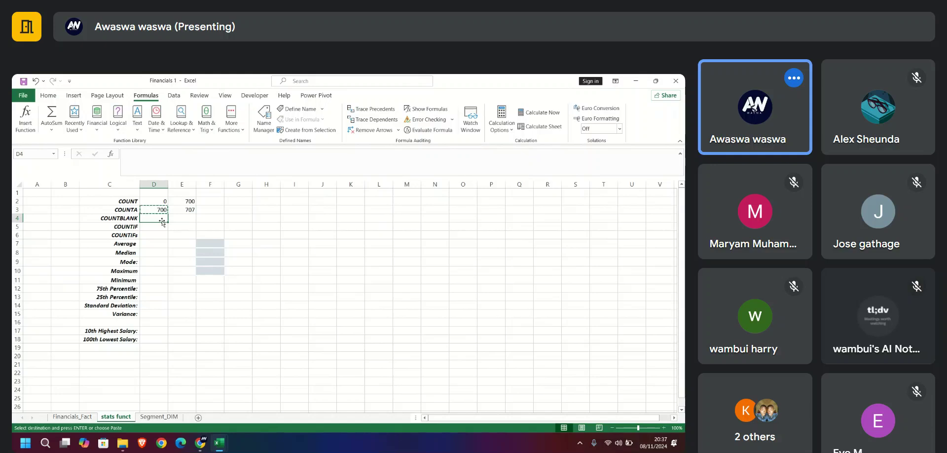
click(158, 209)
drag(225, 155, 123, 155)
key(ctrl+c)
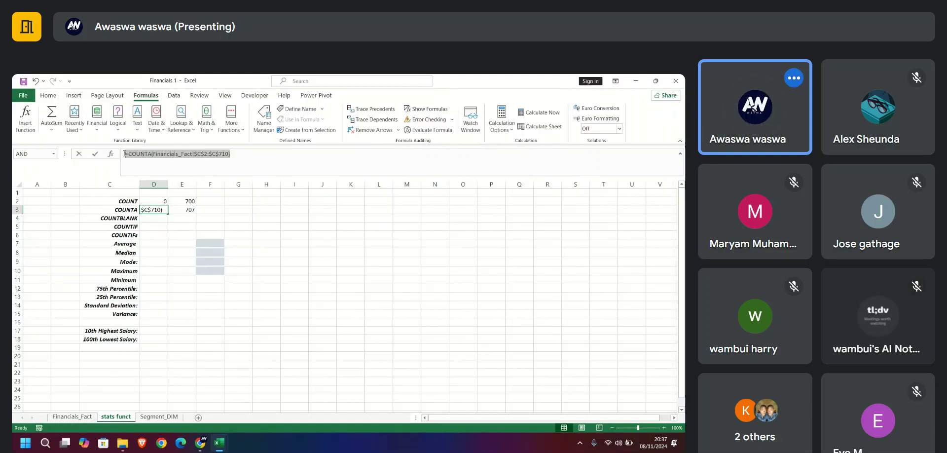
key(Home)
text(=)
click(156, 218)
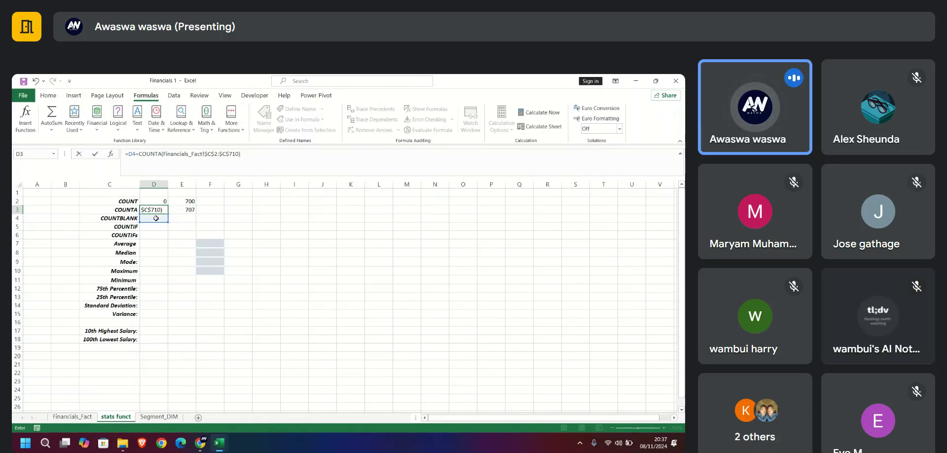
key(shift+End)
key(Delete)
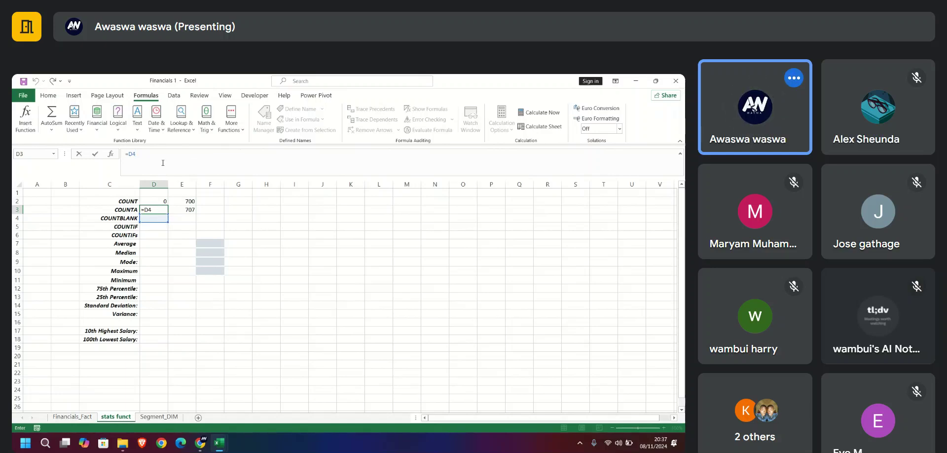
key(BackSpace)
key(BackSpace)
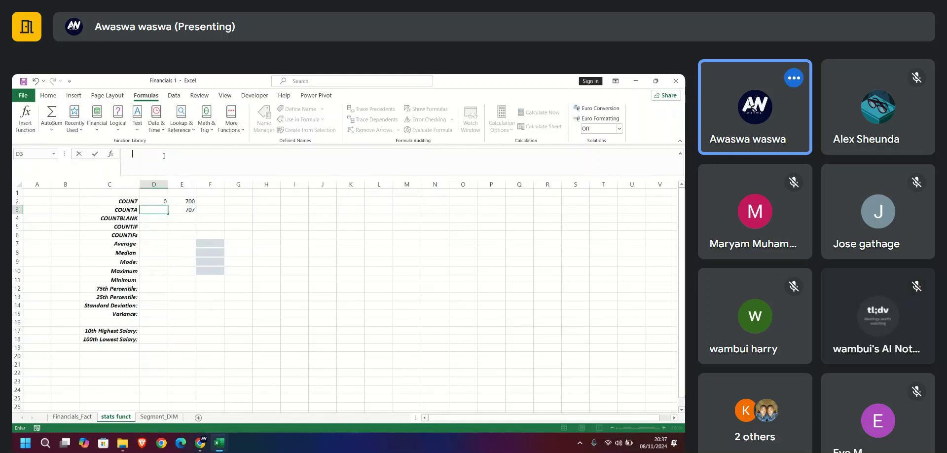
key(Return)
key(ctrl+z)
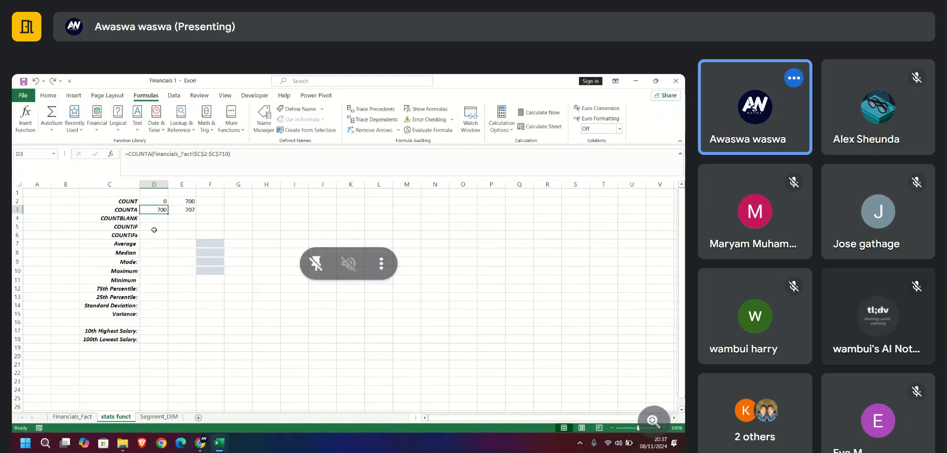
Paste the copied formula into D4 and change its function to COUNTBLANK over Financials_Fact $C$2:$C$710
click(153, 218)
key(ctrl+v)
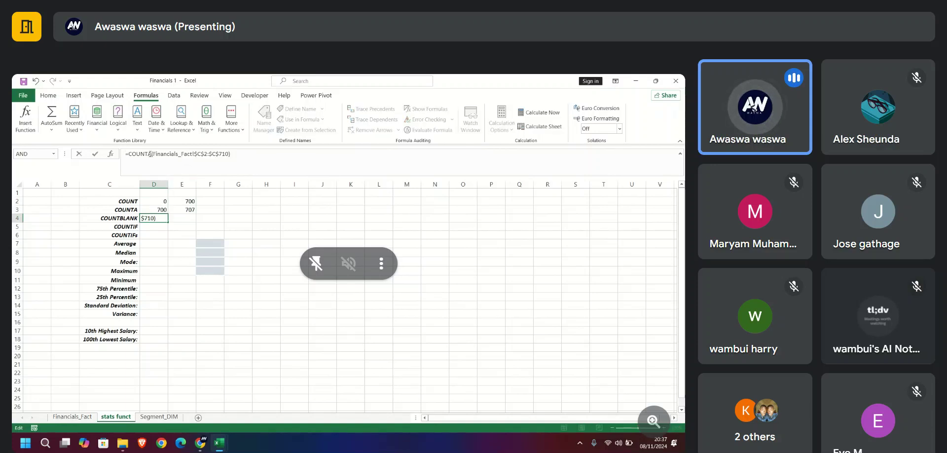
drag(153, 155, 129, 154)
text(count)
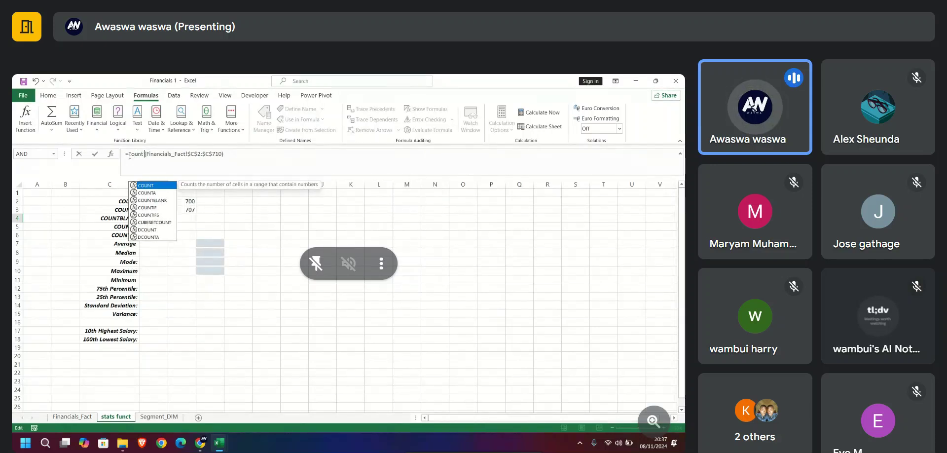
key(Down)
key(Down)
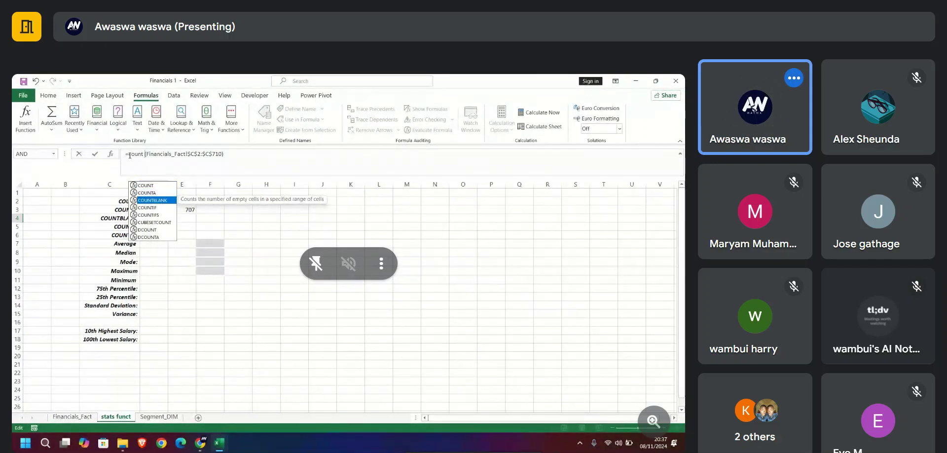
key(Tab)
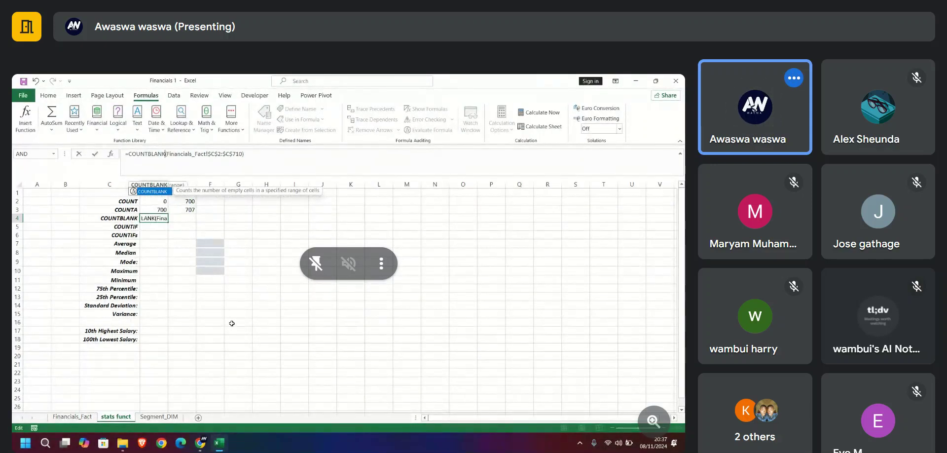
mouse_move(201, 442)
click(188, 410)
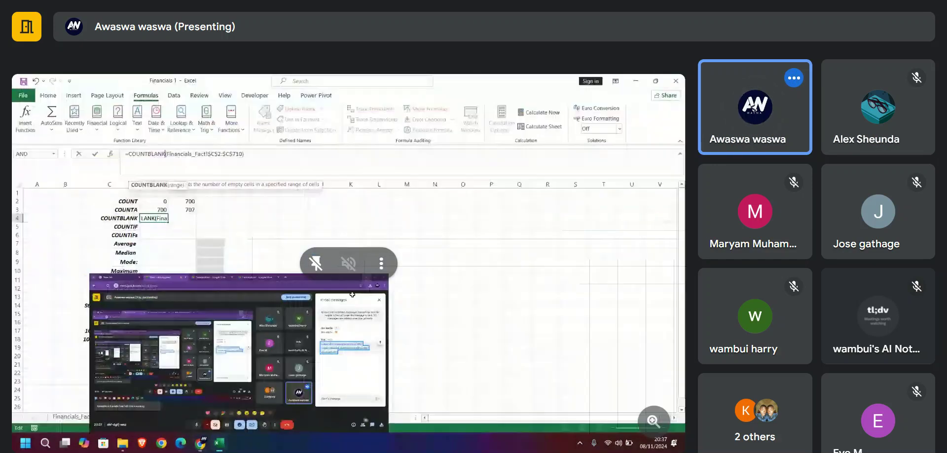
click(636, 82)
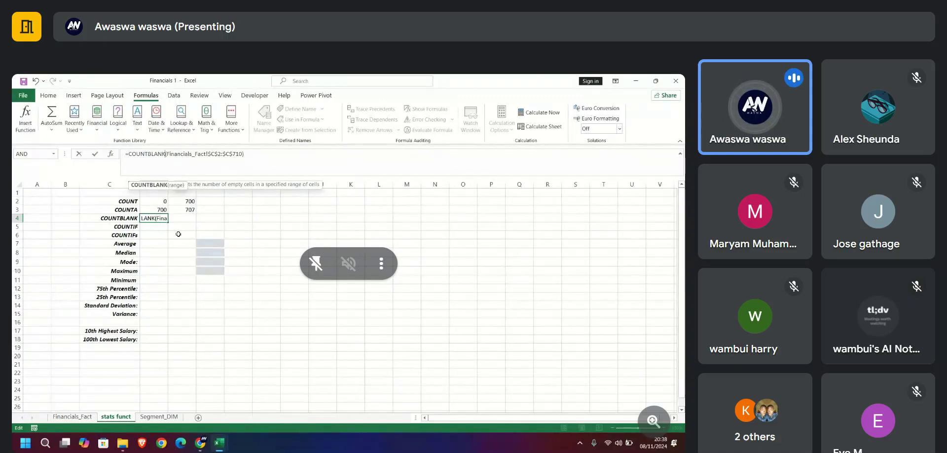
key(Return)
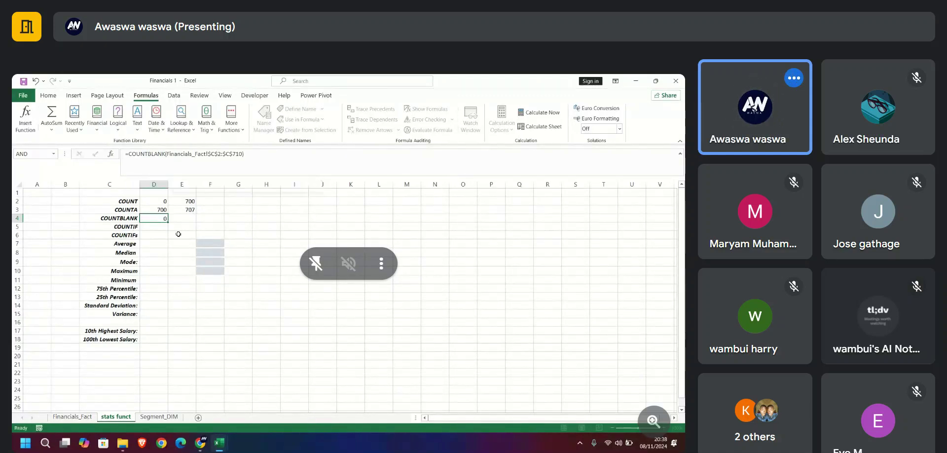
click(156, 218)
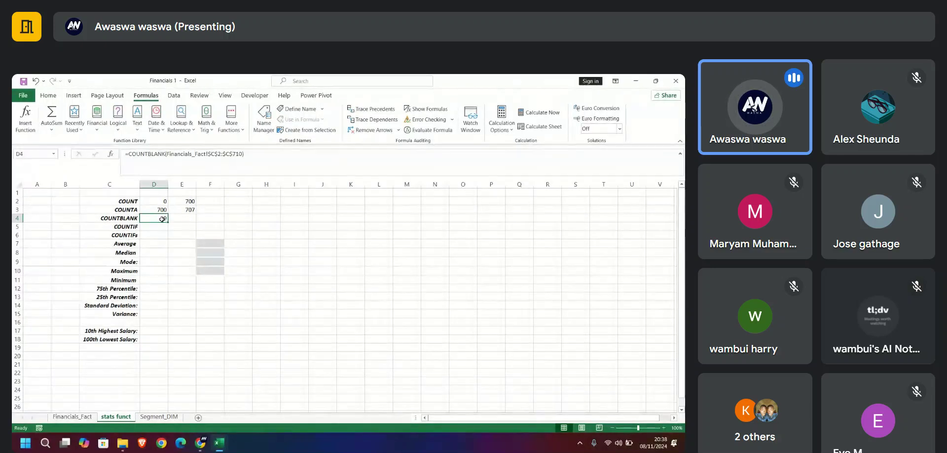
drag(251, 155, 126, 154)
key(ctrl+c)
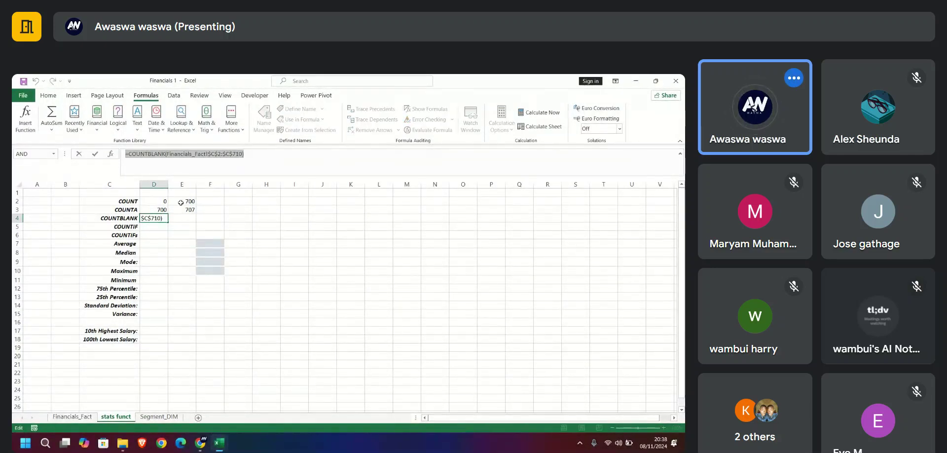
text(=)
click(191, 217)
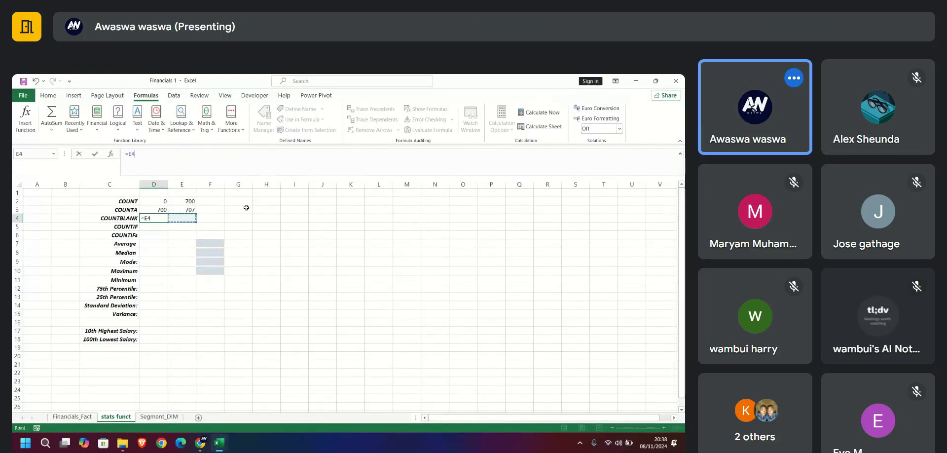
key(Return)
key(ctrl+z)
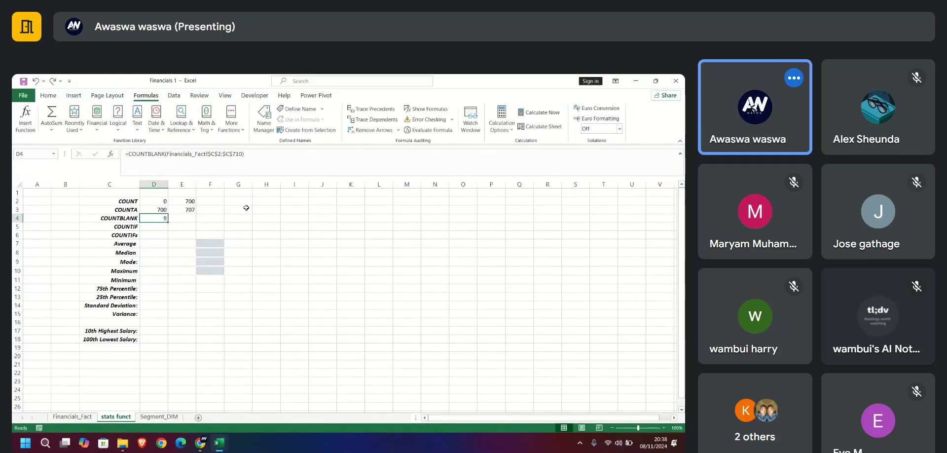
click(186, 217)
click(173, 167)
key(ctrl+v)
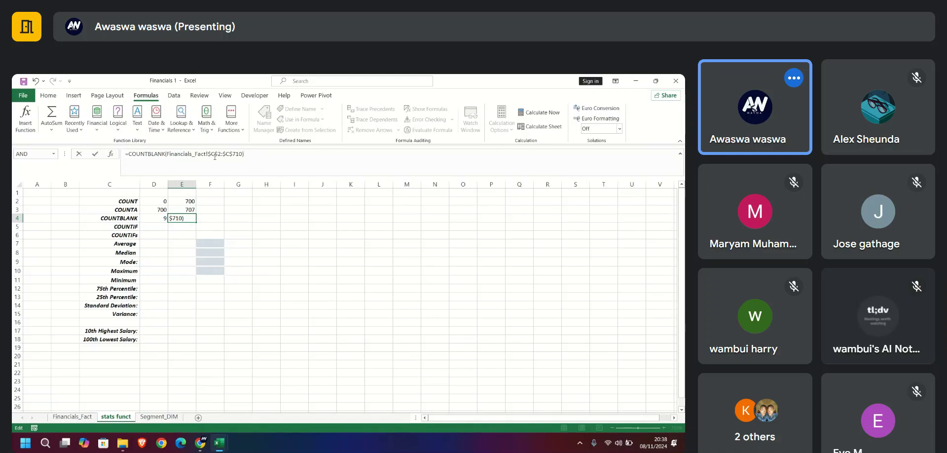
key(Escape)
Copy the full COUNTA formula text from E3 on the stats funct sheet and paste it into E4
click(182, 209)
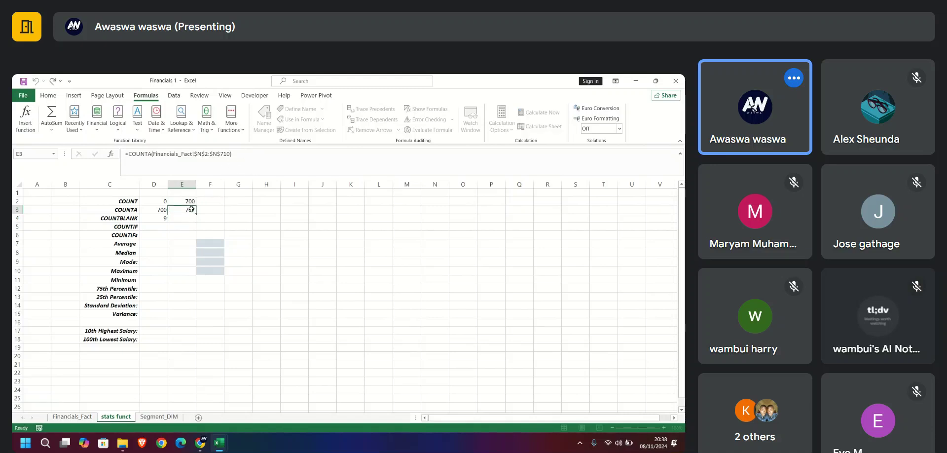
click(234, 154)
drag(232, 154, 125, 157)
click(175, 217)
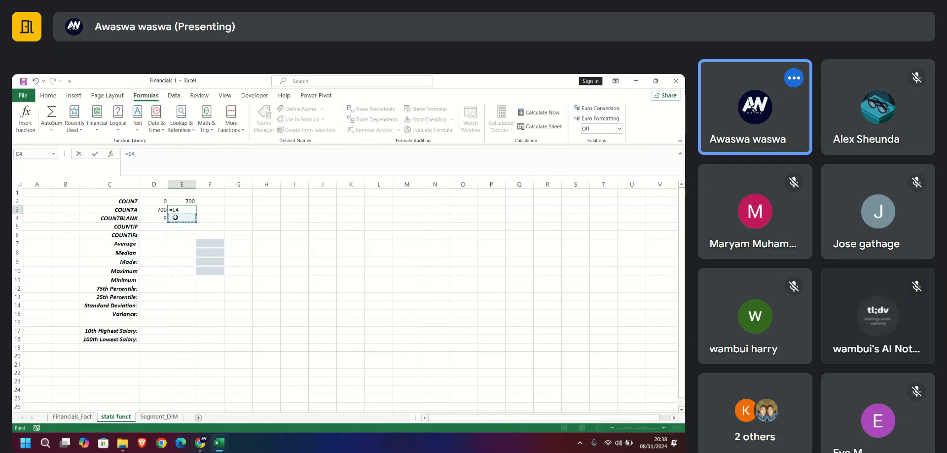
key(ctrl+z)
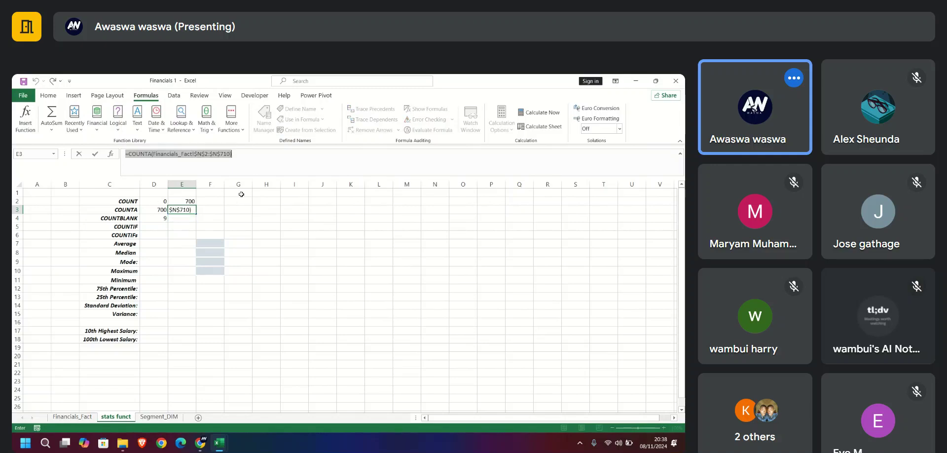
key(Return)
key(ctrl+v)
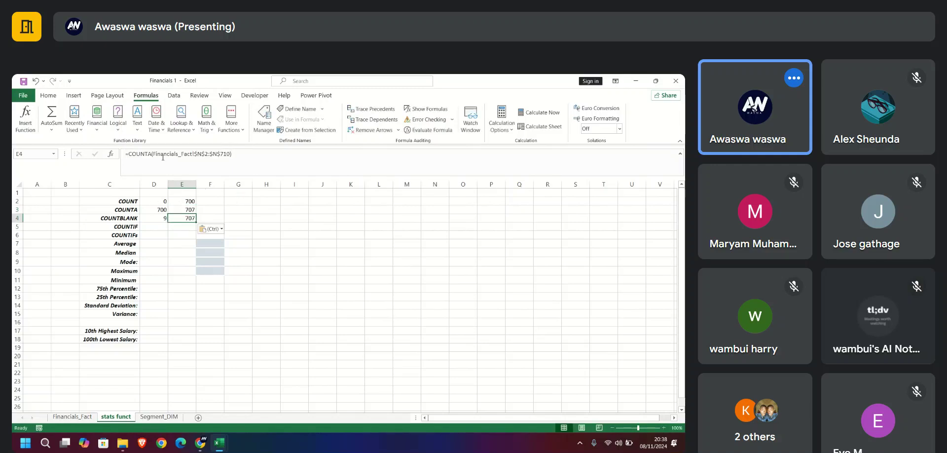
Change the function in E4 to COUNTBLANK over Financials_Fact $N$2:$N$710
double_click(147, 153)
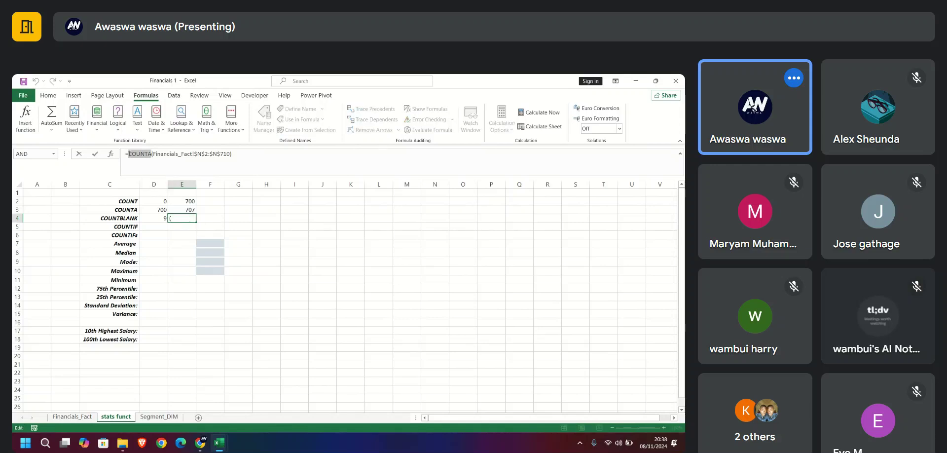
text(Count)
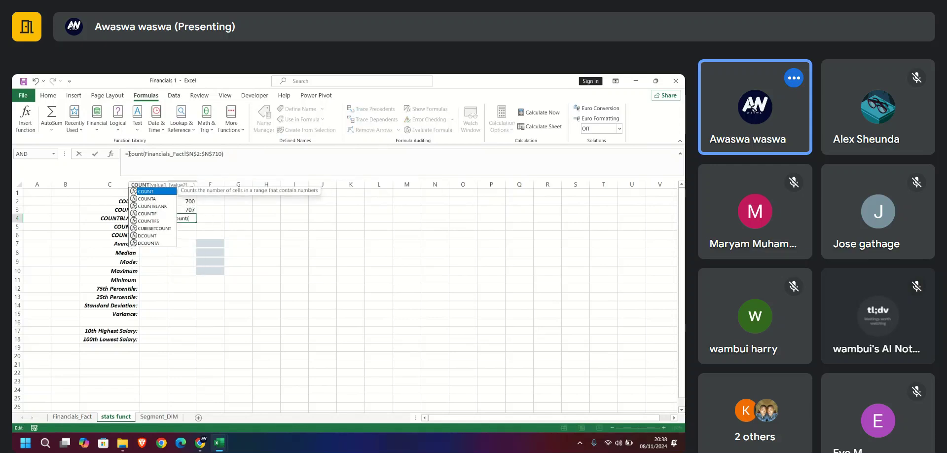
key(Down)
key(Down)
key(Tab)
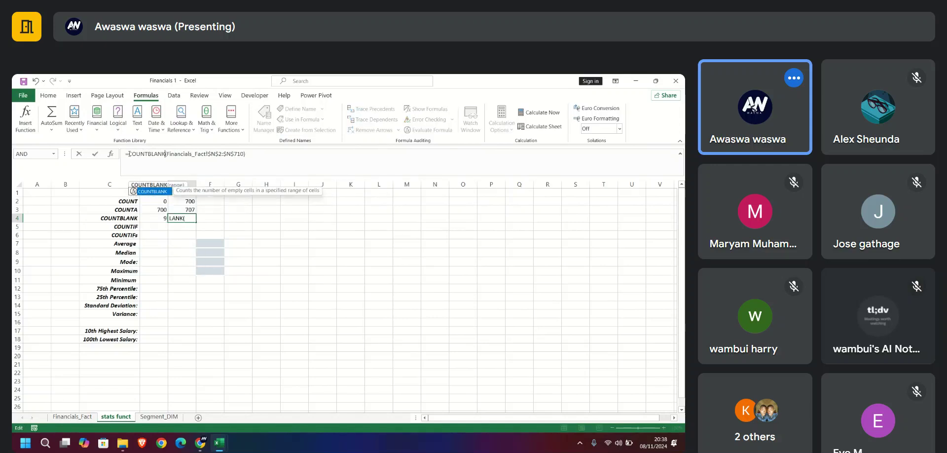
key(Return)
Compare the COUNT, COUNTA and COUNTBLANK results for the Segment and Profit columns in D2:E4
click(188, 218)
mouse_move(190, 200)
mouse_down()
mouse_move(191, 219)
mouse_move(192, 202)
mouse_up()
click(190, 220)
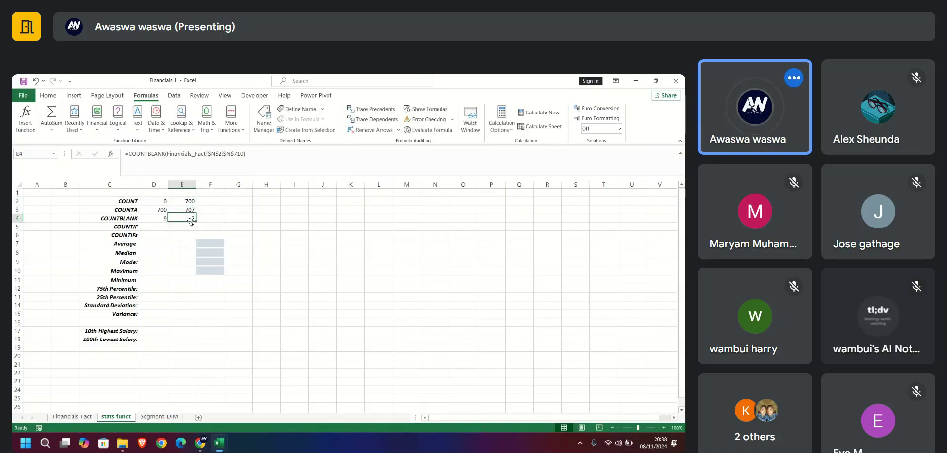
click(189, 202)
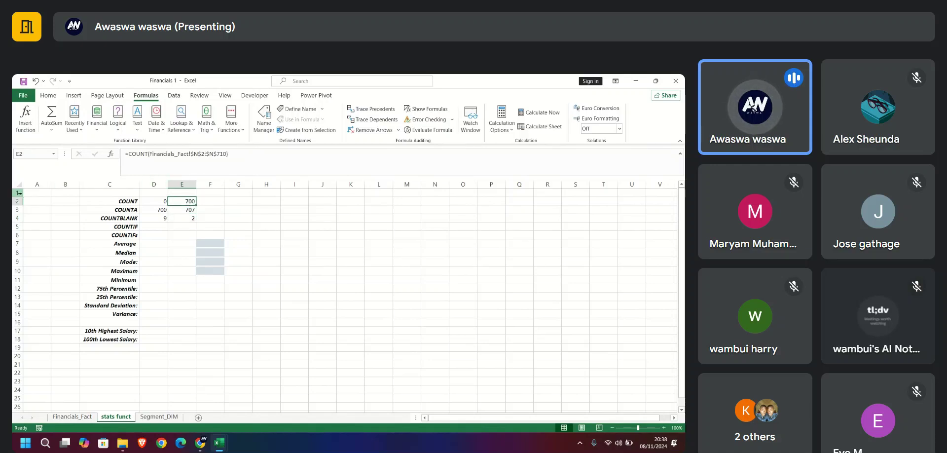
click(191, 218)
click(159, 216)
click(166, 210)
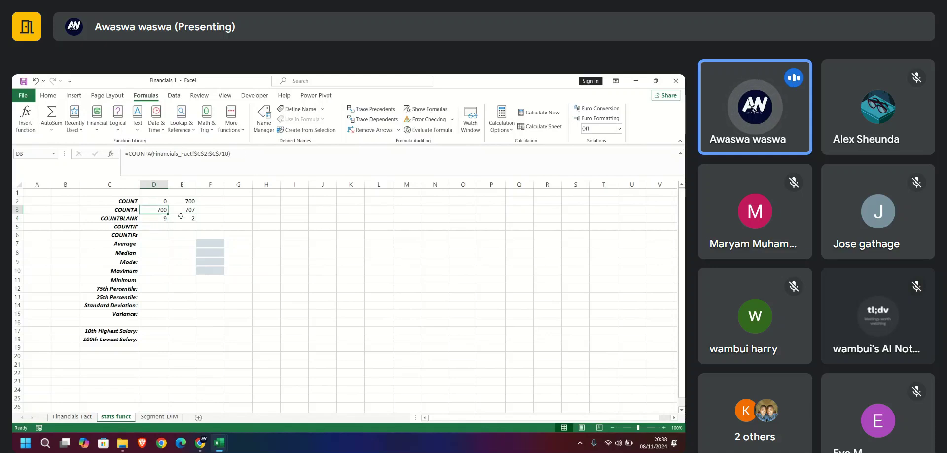
click(191, 211)
click(160, 220)
click(160, 211)
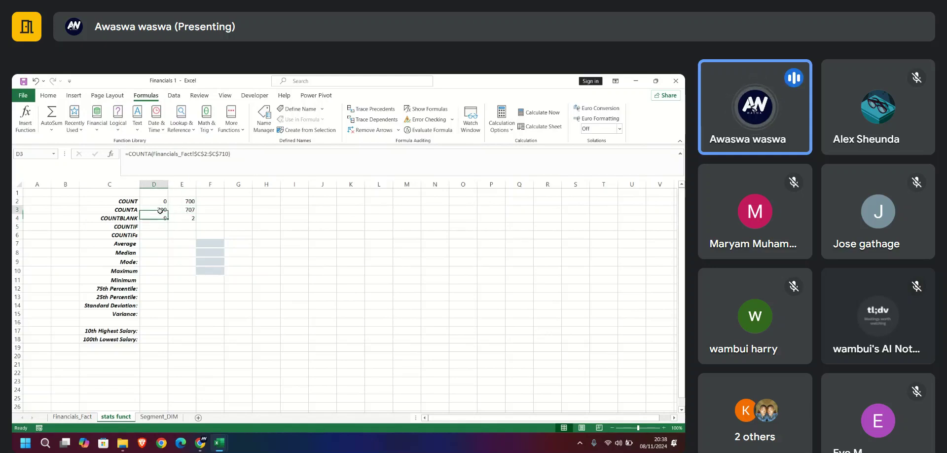
click(190, 211)
click(191, 219)
click(166, 220)
click(162, 211)
click(164, 203)
click(188, 201)
click(190, 210)
click(191, 219)
click(161, 220)
click(161, 223)
click(225, 316)
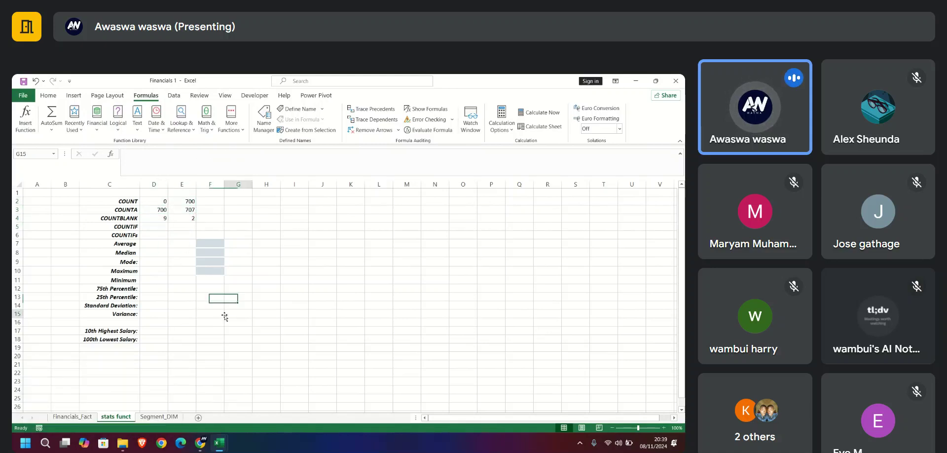
Examine the Profit column in Financials_Fact, including the text entries below its last numeric value
click(72, 416)
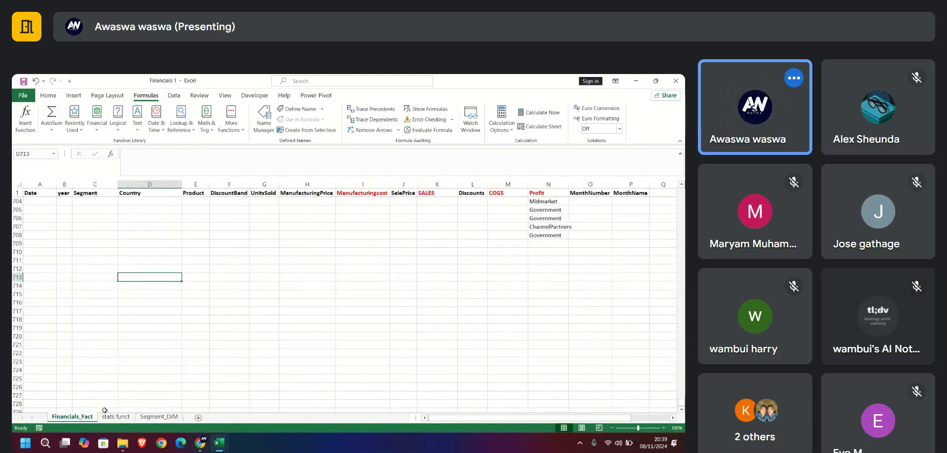
click(108, 417)
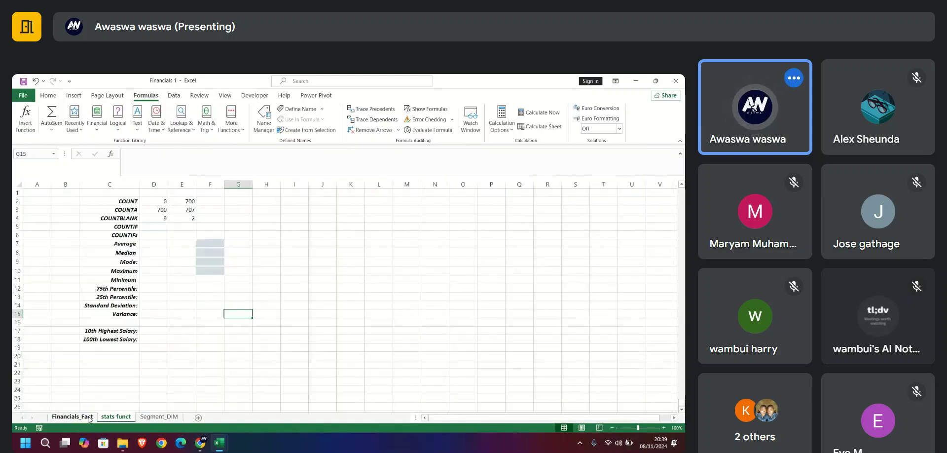
click(72, 416)
scroll(338, 279, up, 8)
scroll(338, 279, up, 5)
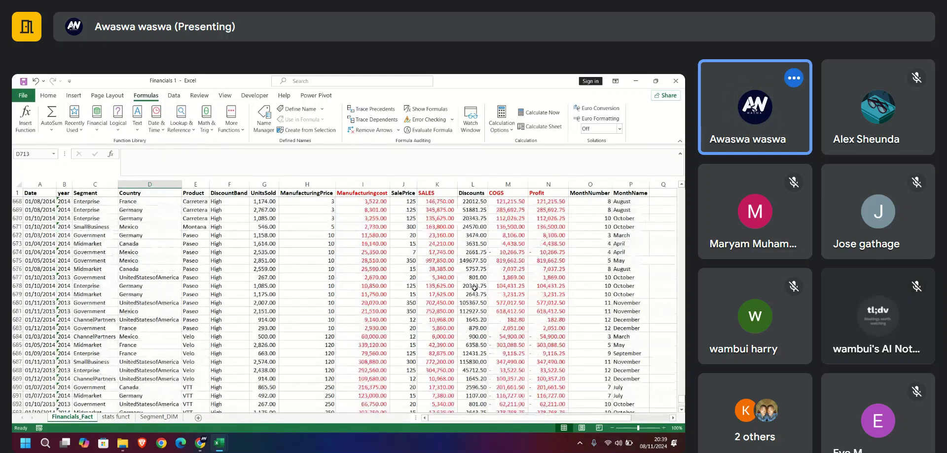
mouse_move(681, 396)
mouse_down()
mouse_move(681, 191)
mouse_move(681, 401)
mouse_up()
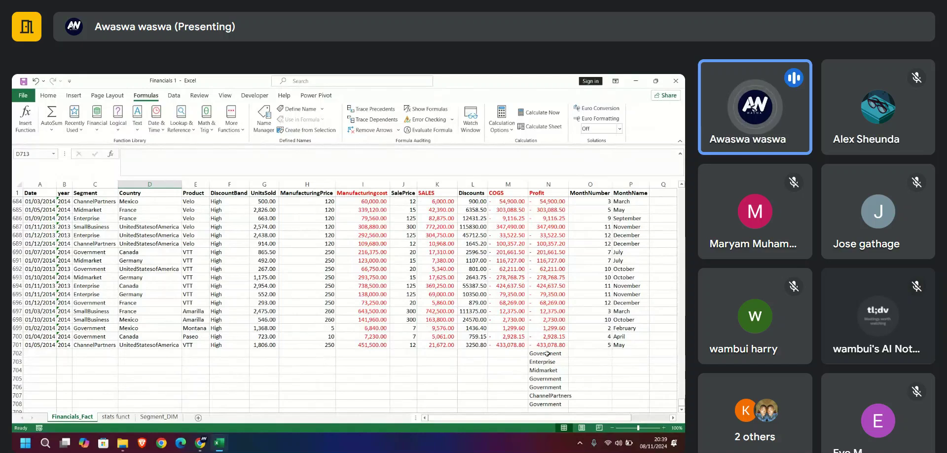
scroll(542, 359, up, 8)
scroll(542, 359, up, 20)
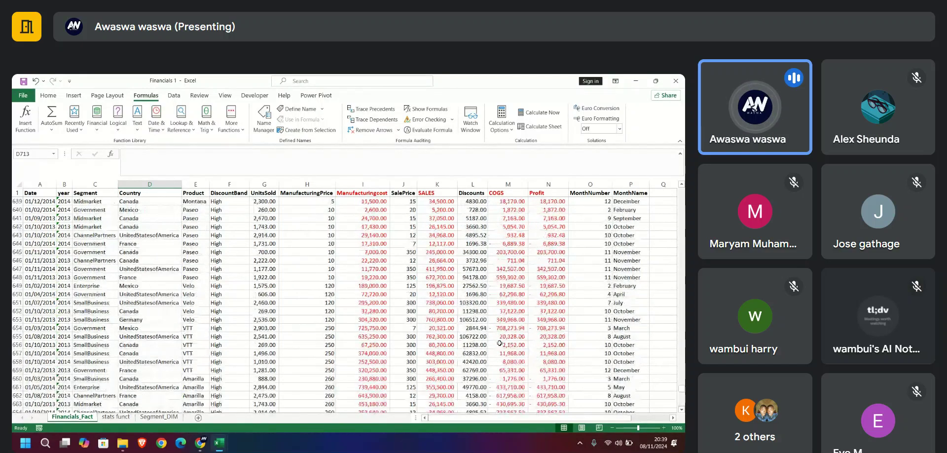
scroll(507, 227, up, 20)
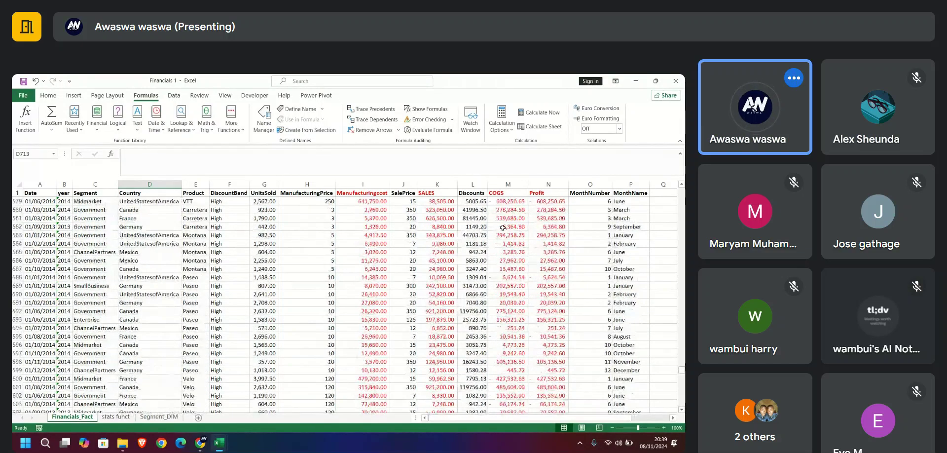
Start a COUNTIF formula in D5 of the stats funct sheet
click(116, 417)
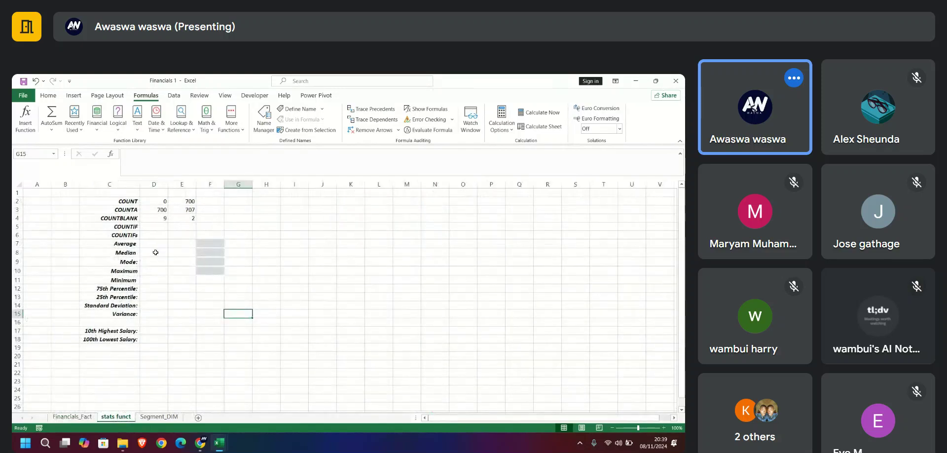
click(160, 230)
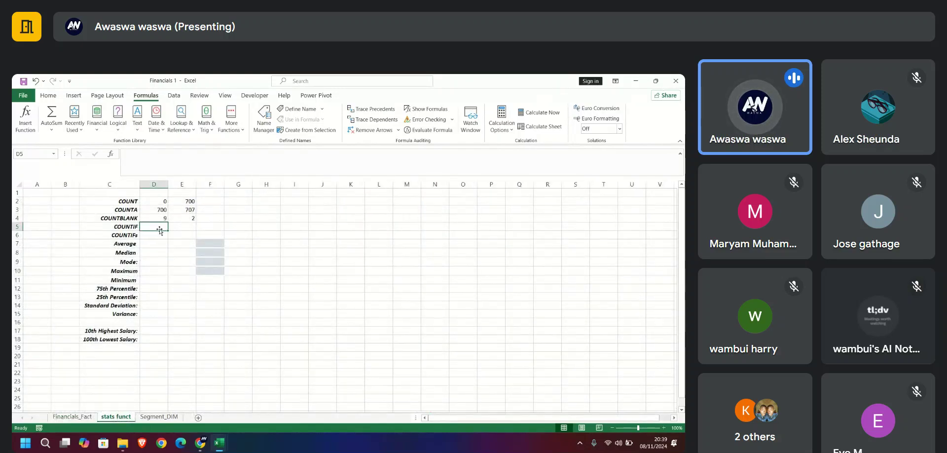
text(=)
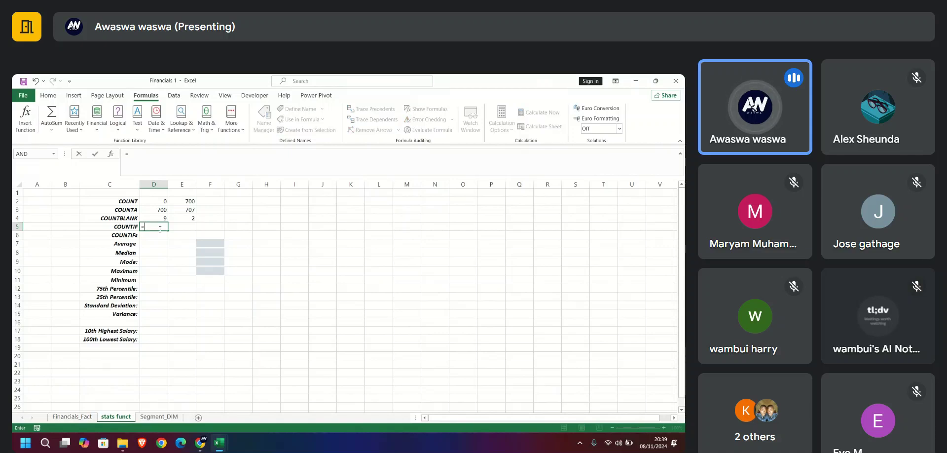
text(count)
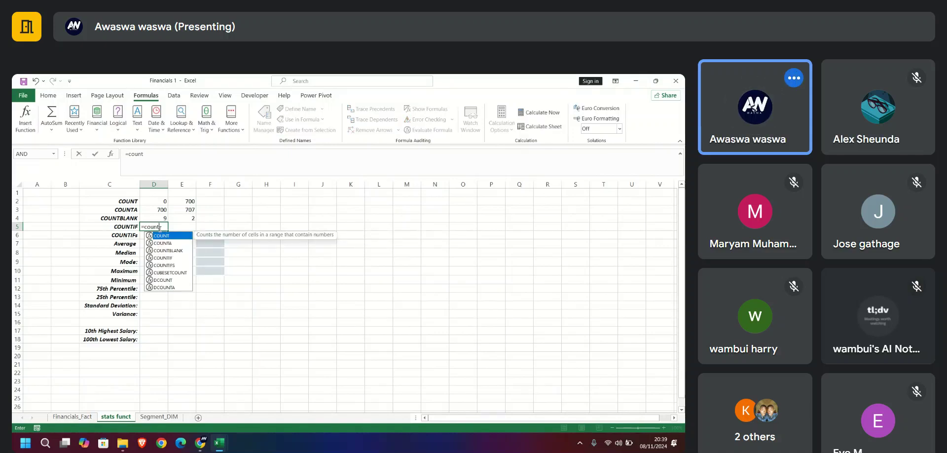
key(Down)
key(Down)
key(Down)
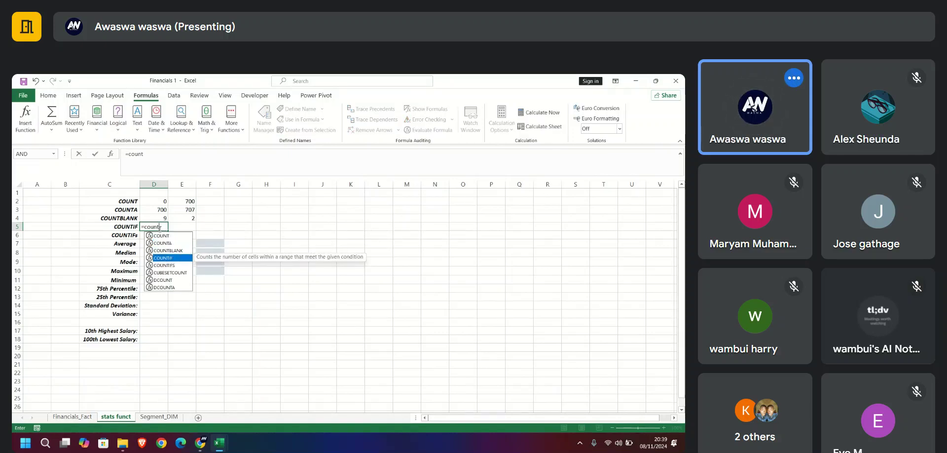
key(Tab)
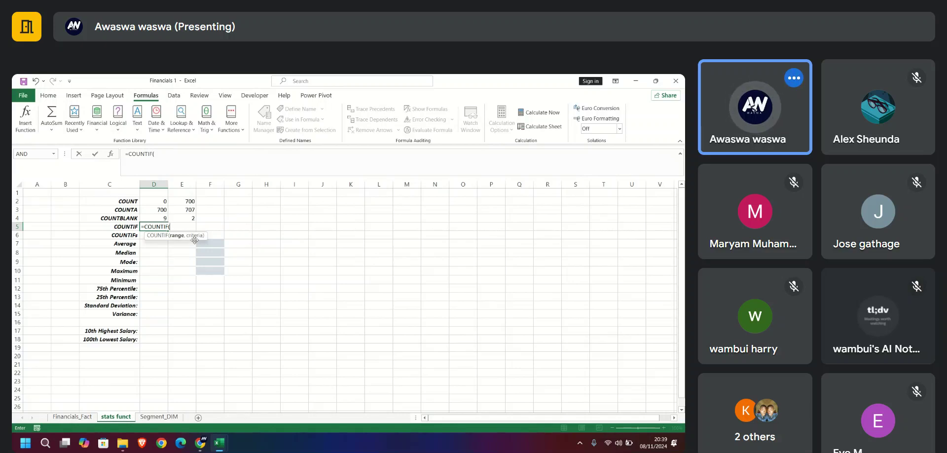
Set the COUNTIF range to the whole Financials_Fact table, A1:P701
click(90, 417)
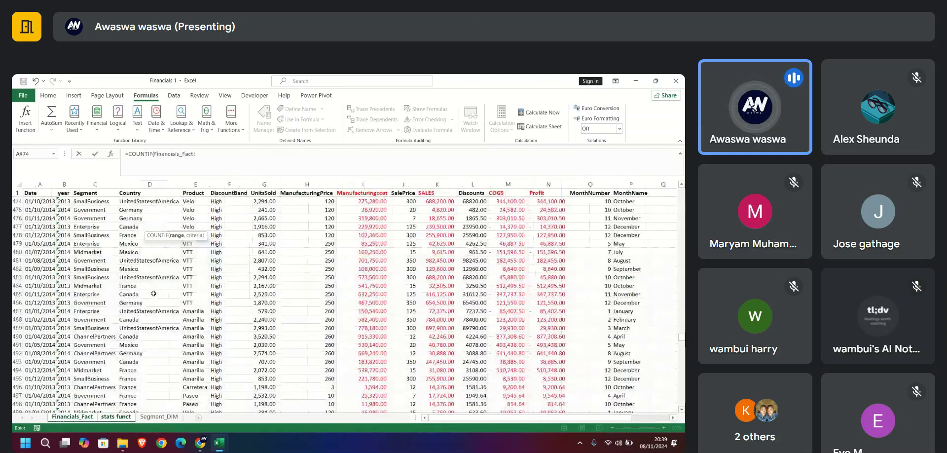
click(16, 192)
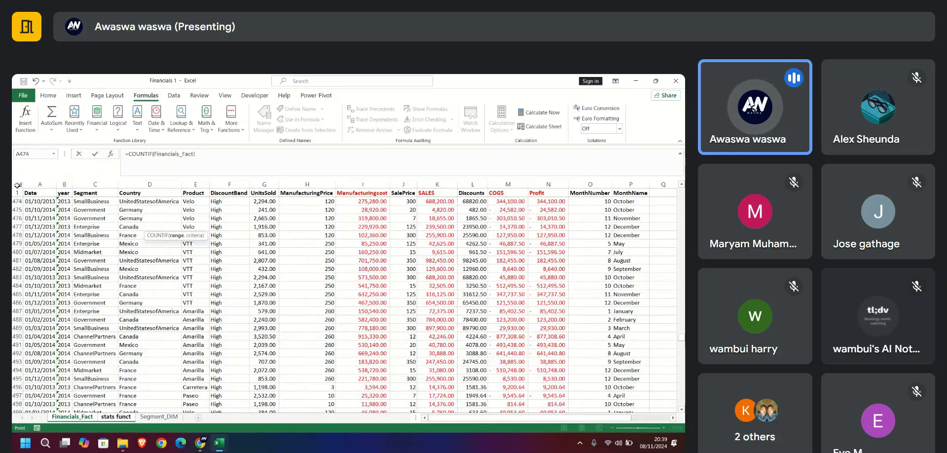
click(615, 194)
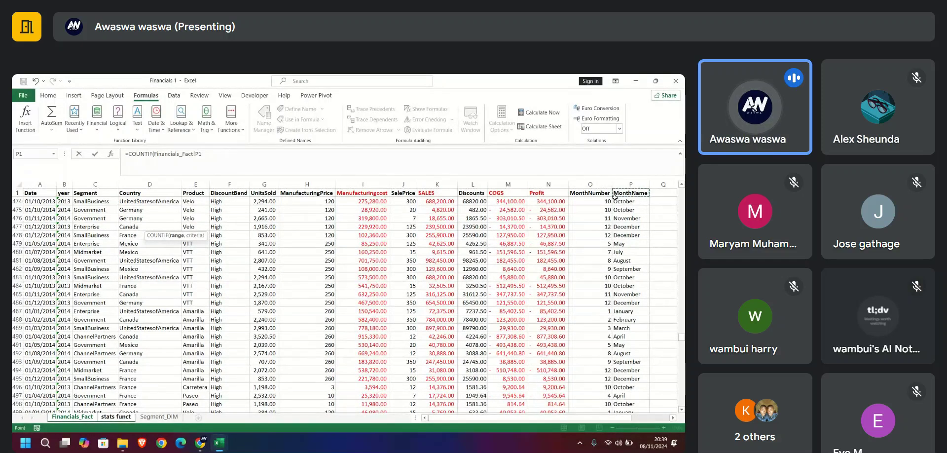
key(ctrl+shift+Down)
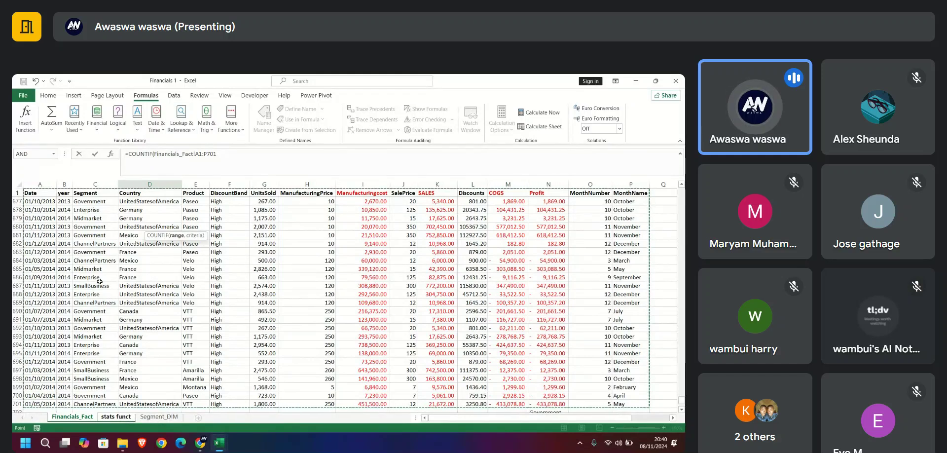
Make the end cell of the COUNTIF range absolute as $P$701 in the Financials_Fact reference
scroll(100, 281, up, 5)
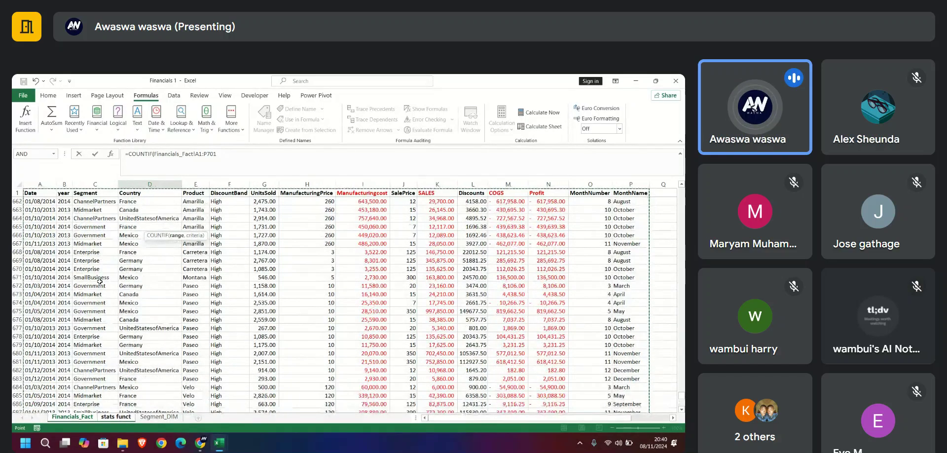
scroll(100, 281, up, 20)
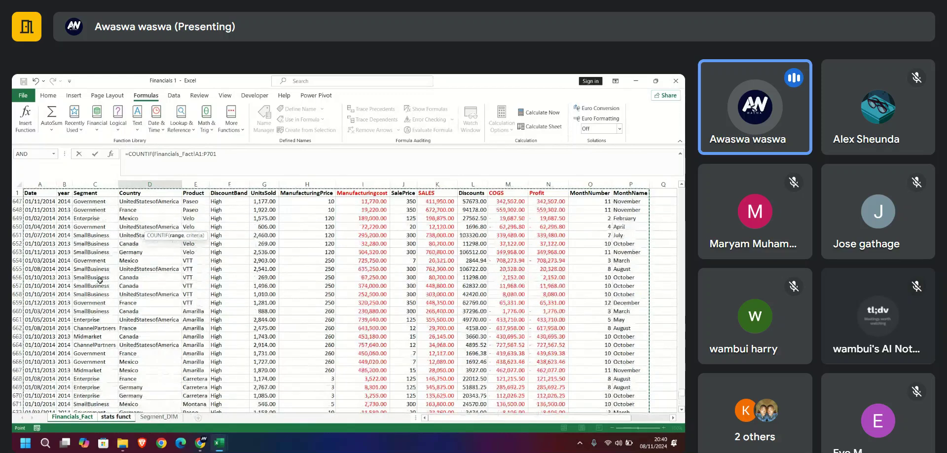
scroll(100, 281, up, 20)
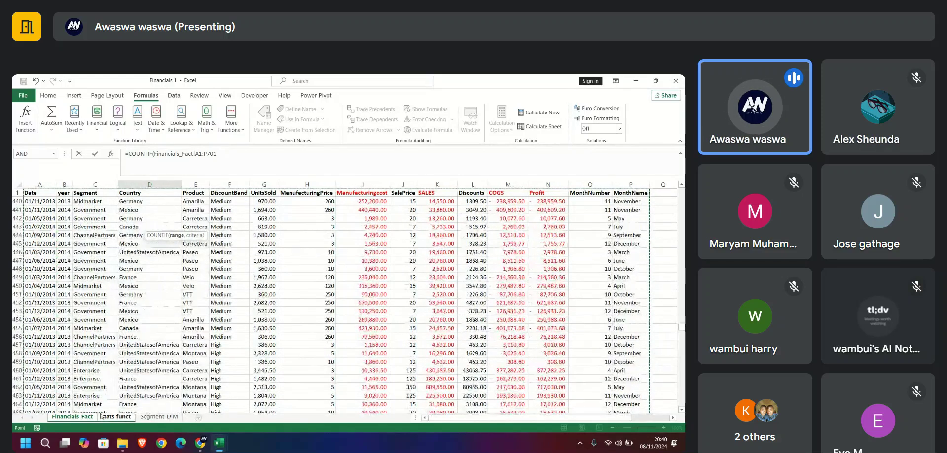
click(116, 417)
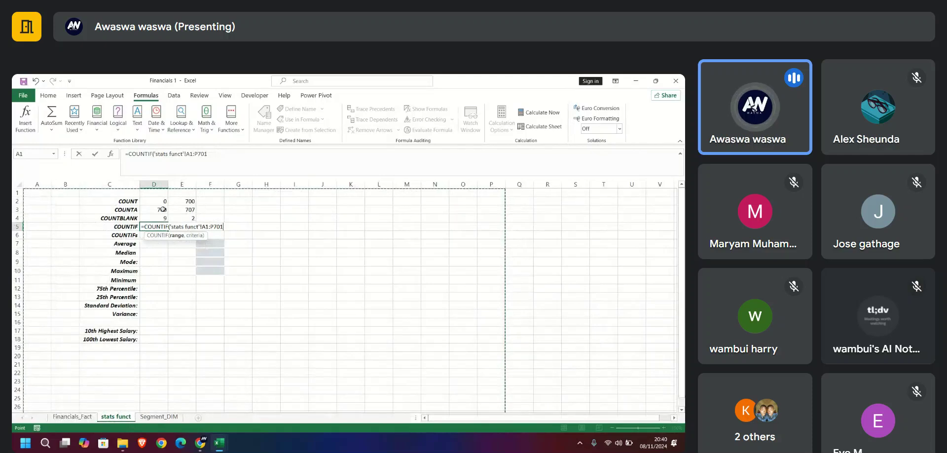
key(ctrl+Page_Up)
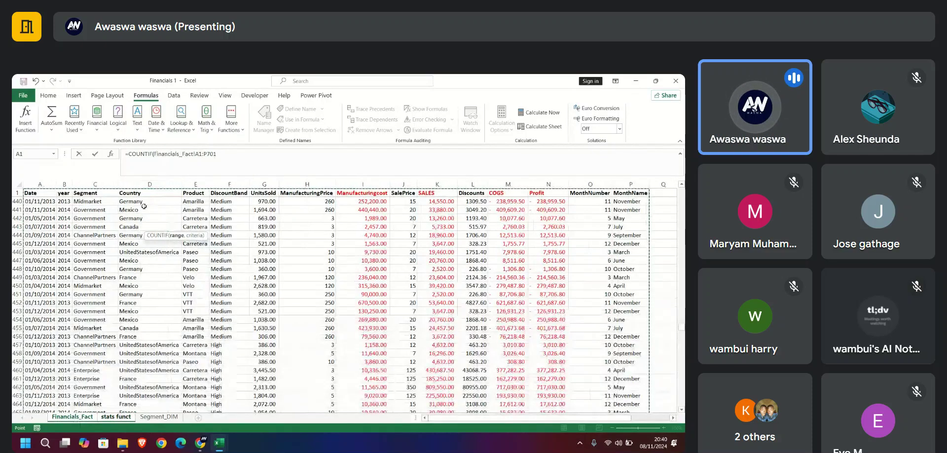
click(220, 163)
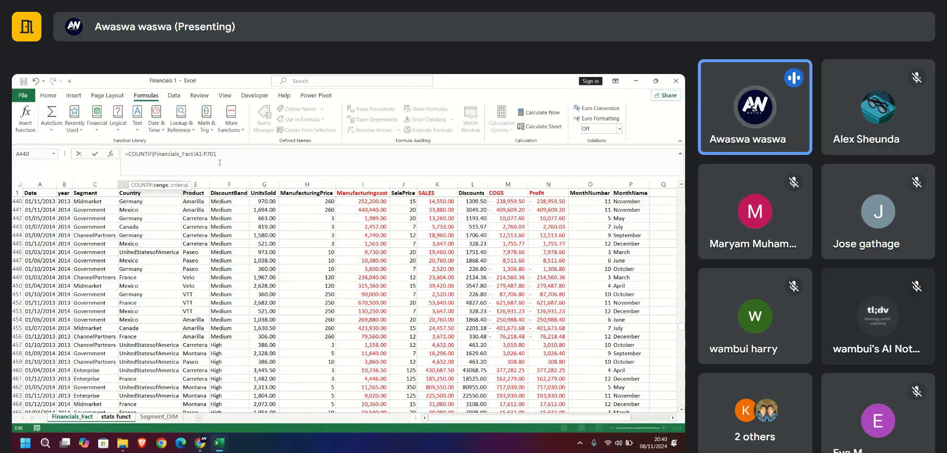
key(F4)
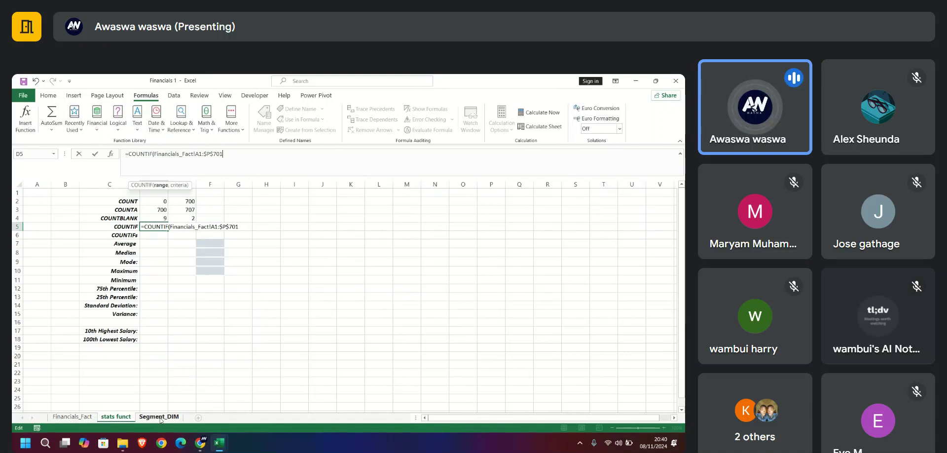
Use cell B4 of the stats funct sheet as the COUNTIF criteria in D5, complete the formula and review its references
click(63, 213)
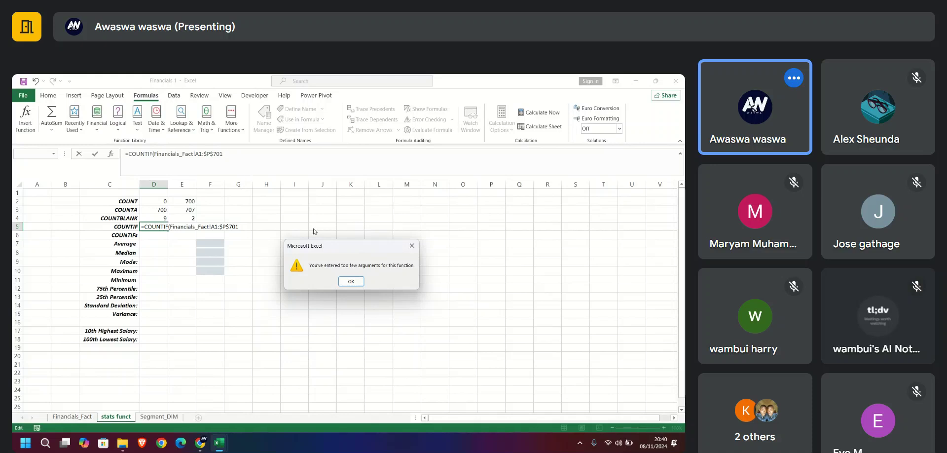
click(351, 281)
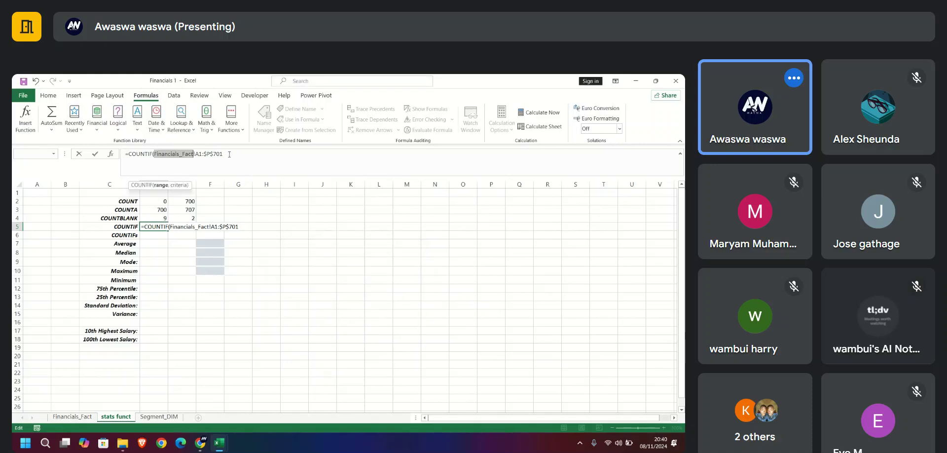
click(233, 155)
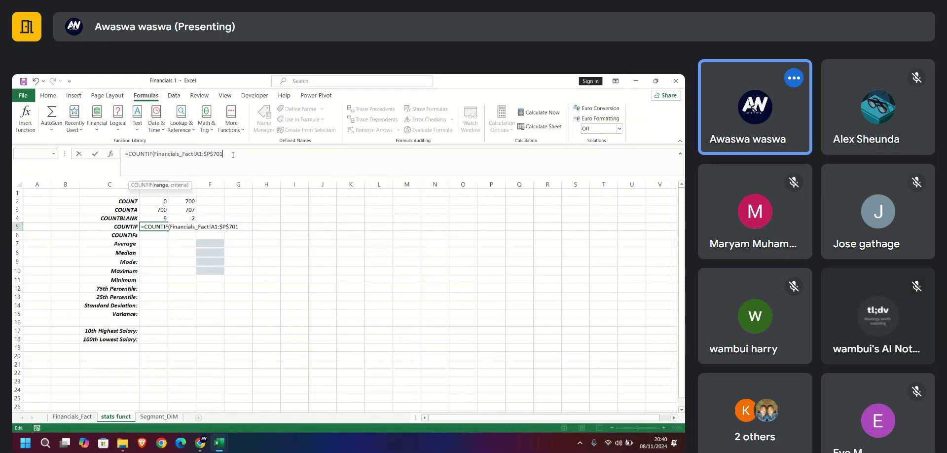
text(,)
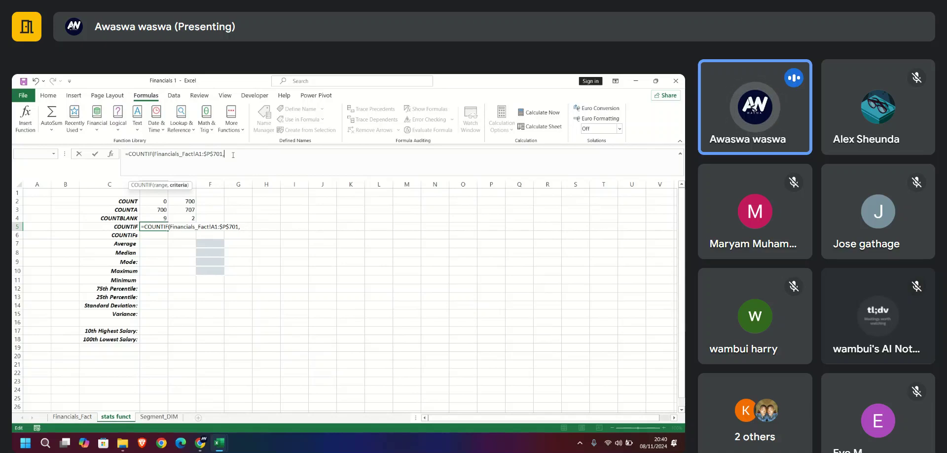
click(62, 219)
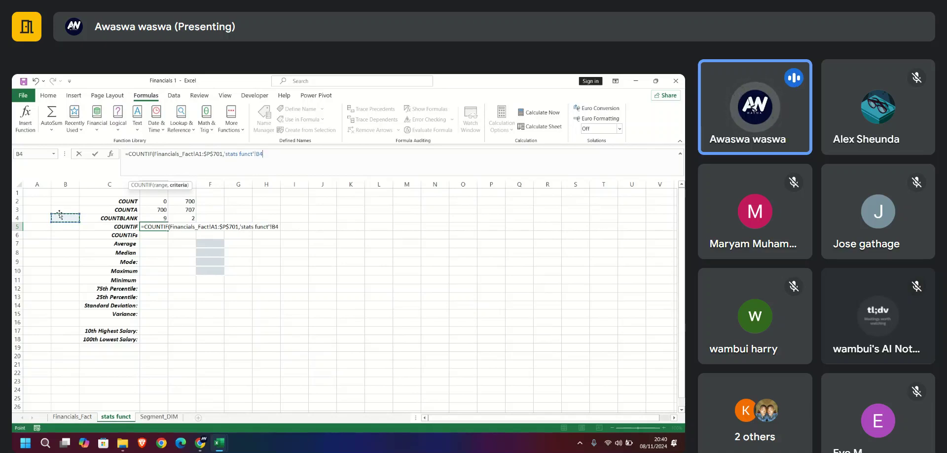
key(Return)
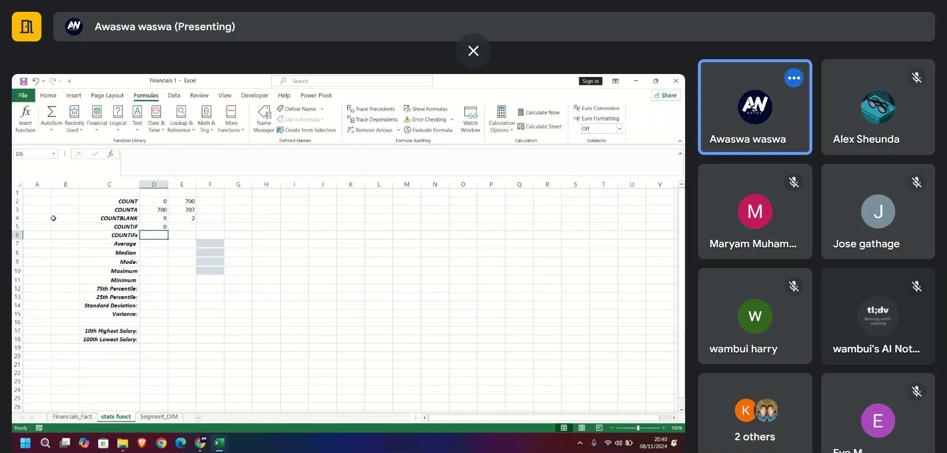
double_click(162, 227)
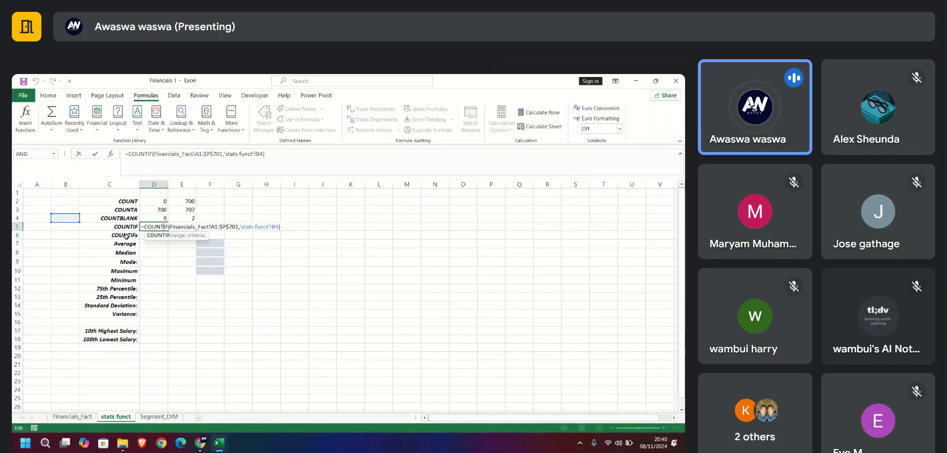
click(64, 218)
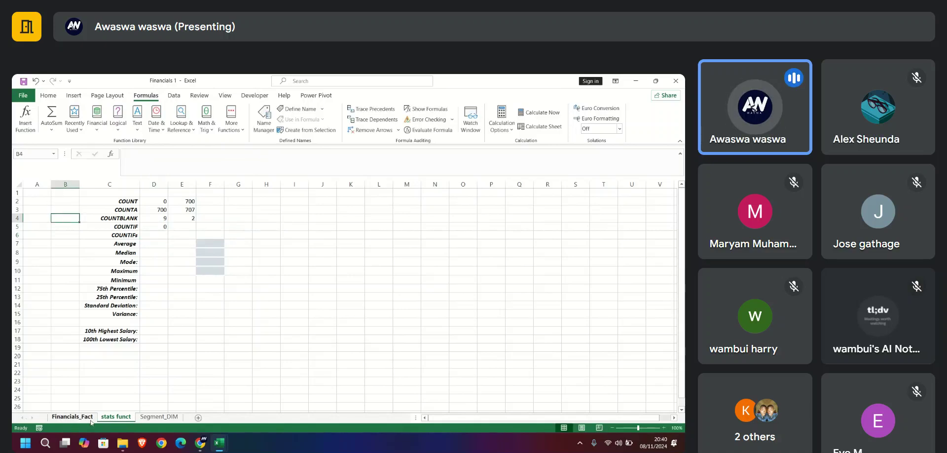
Look up the segment list in Segment_DIM and start a List data validation on B4 of the stats funct sheet
click(159, 416)
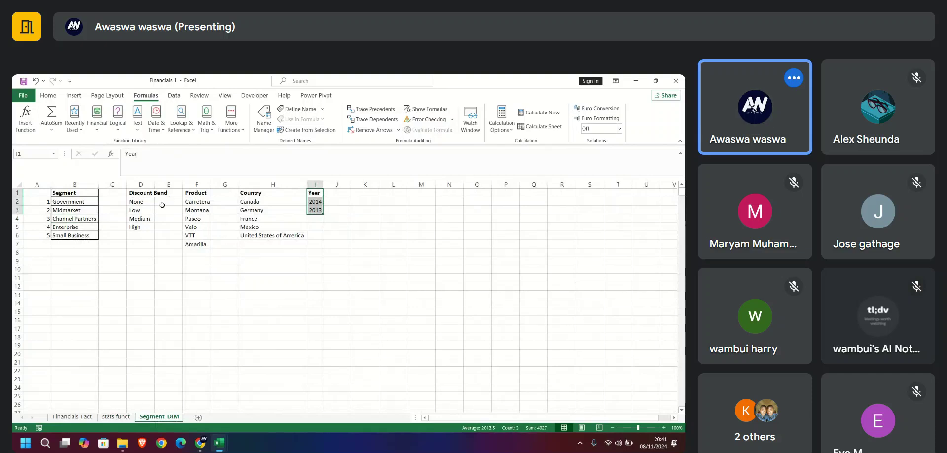
drag(67, 201, 69, 235)
click(115, 418)
click(62, 219)
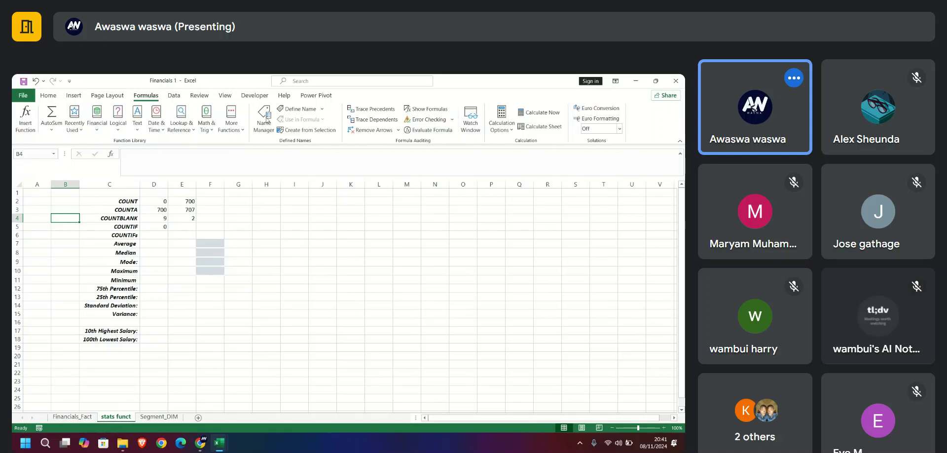
click(174, 96)
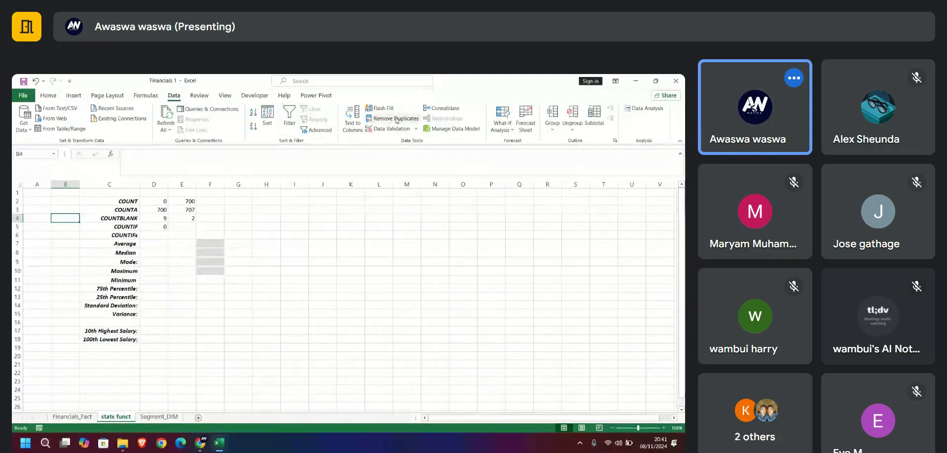
click(379, 130)
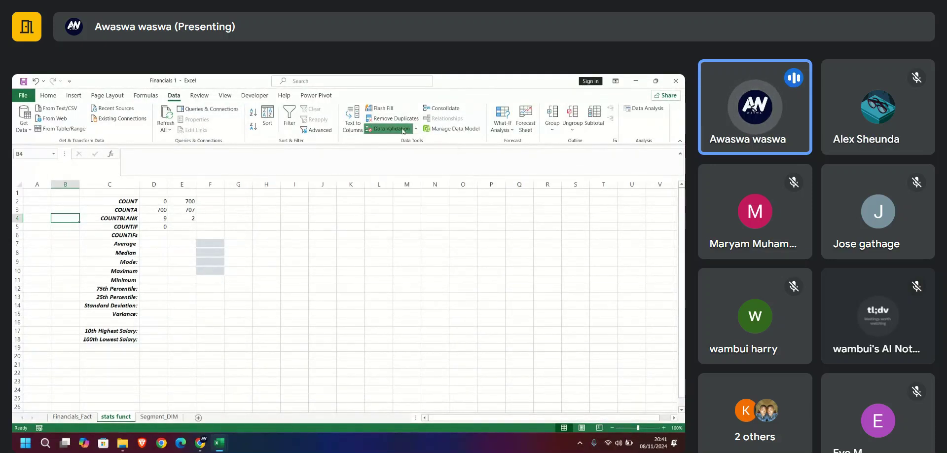
click(256, 224)
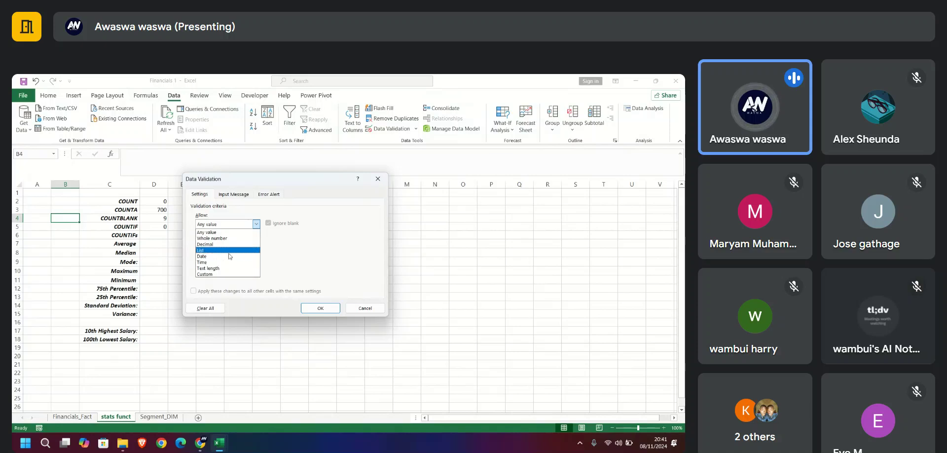
click(205, 250)
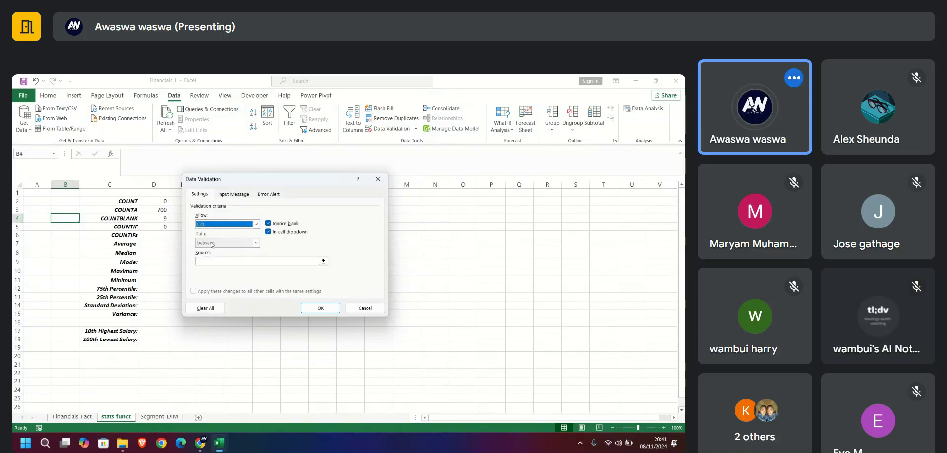
Try to set the B4 validation list's source to the segment names in Segment_DIM B2:B6
click(241, 261)
click(323, 260)
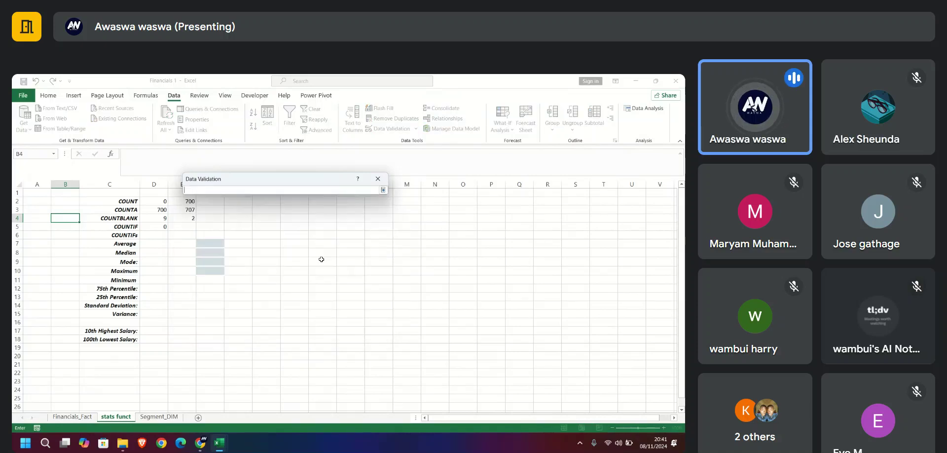
click(159, 417)
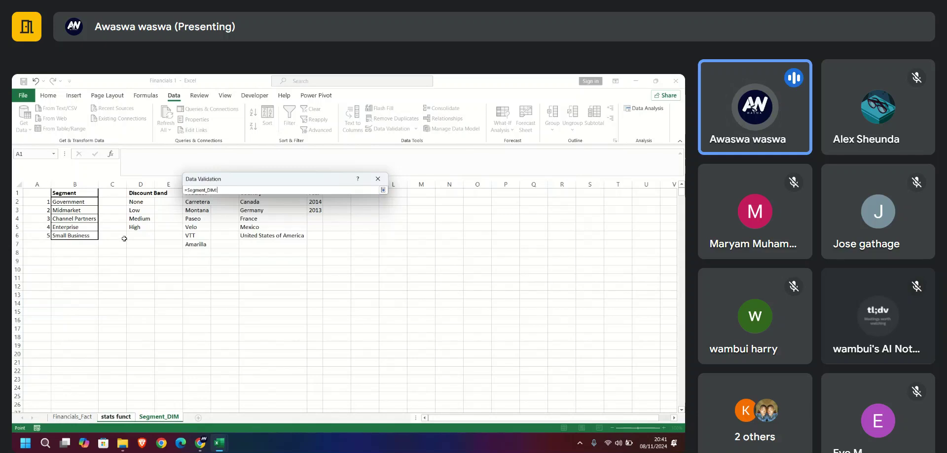
drag(66, 200, 65, 232)
text())
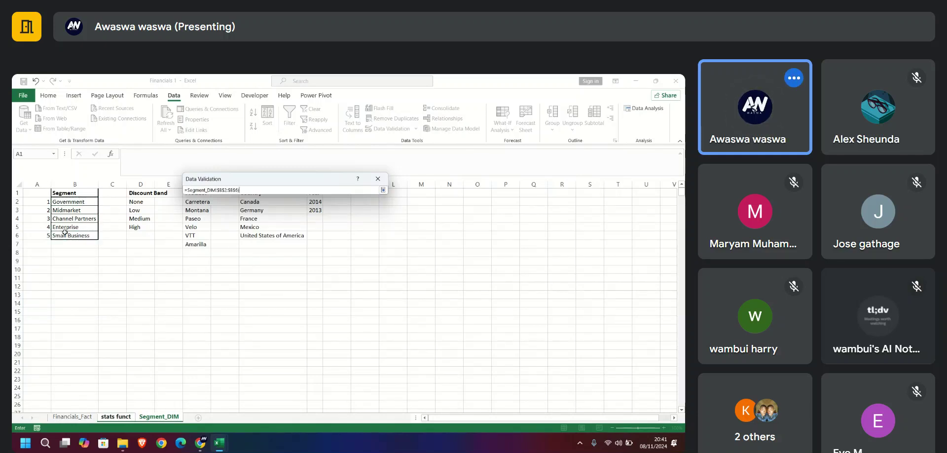
key(Return)
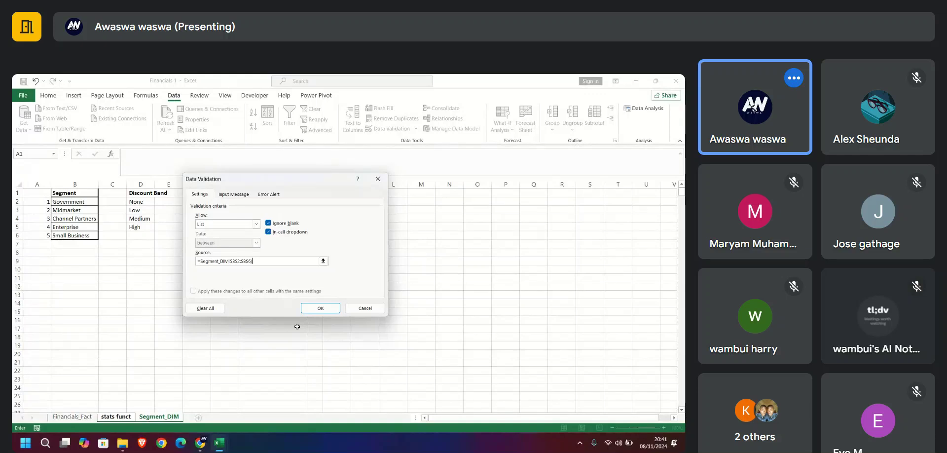
click(320, 308)
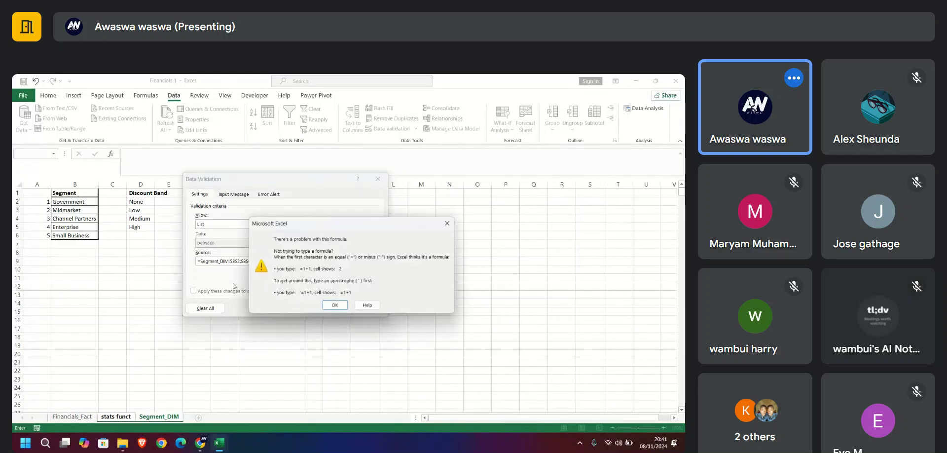
click(334, 306)
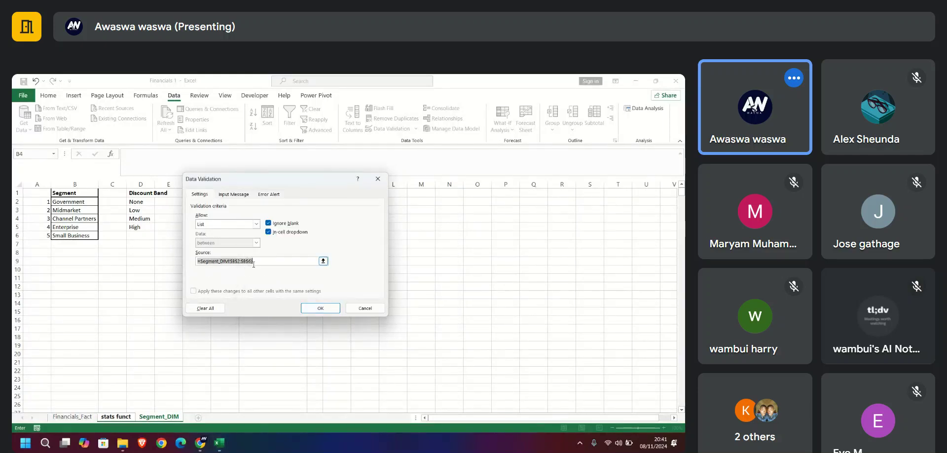
click(323, 307)
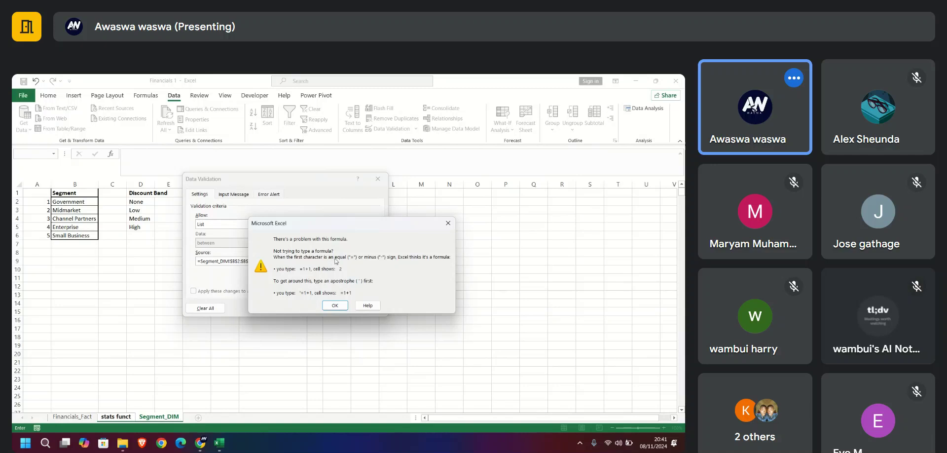
click(335, 305)
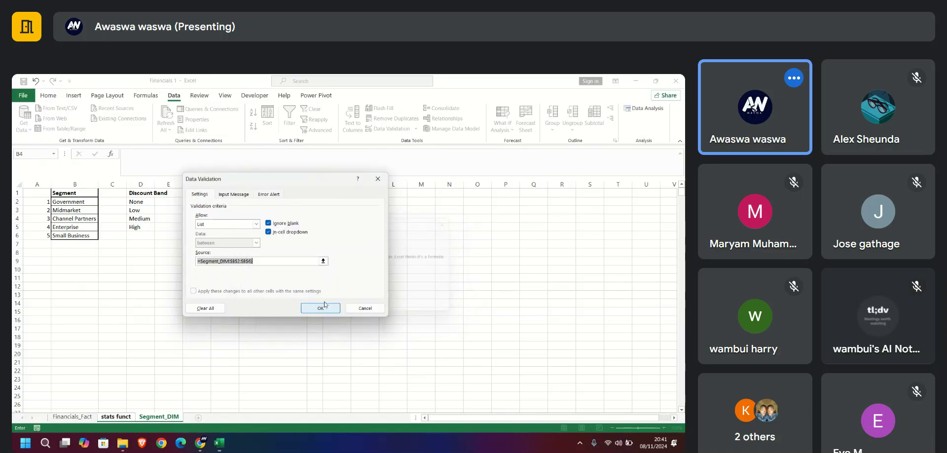
Remove the leading equals sign from the list source, apply the validation and try out B4's drop-down list
click(202, 262)
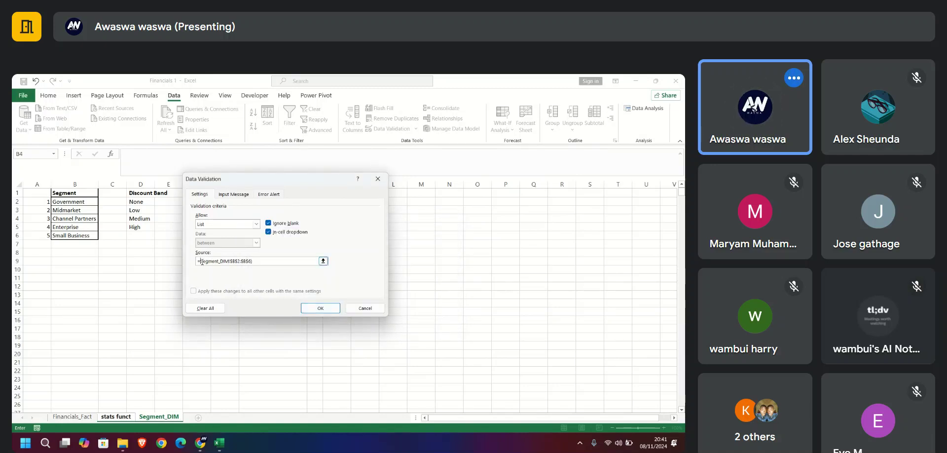
key(BackSpace)
click(314, 305)
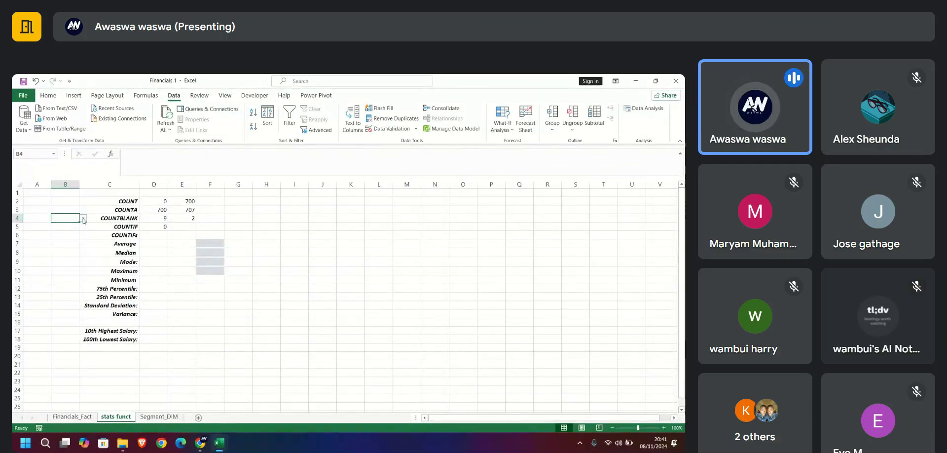
click(83, 220)
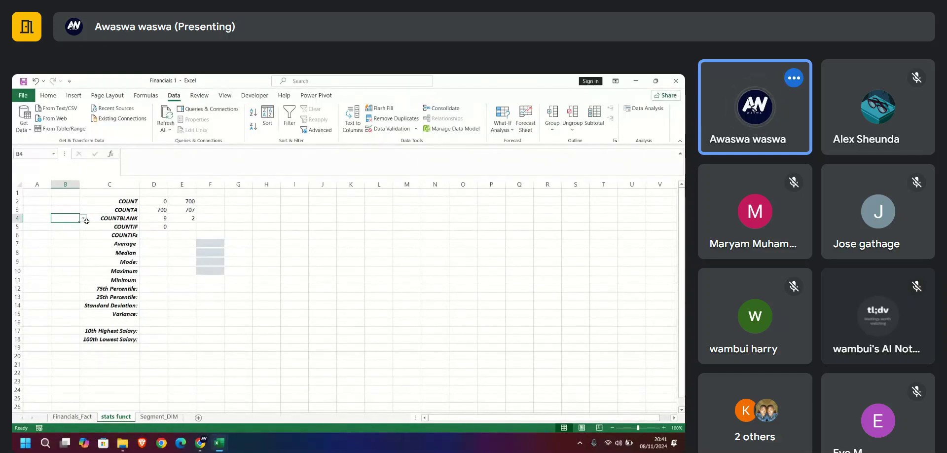
click(84, 217)
click(87, 250)
key(BackSpace)
click(65, 253)
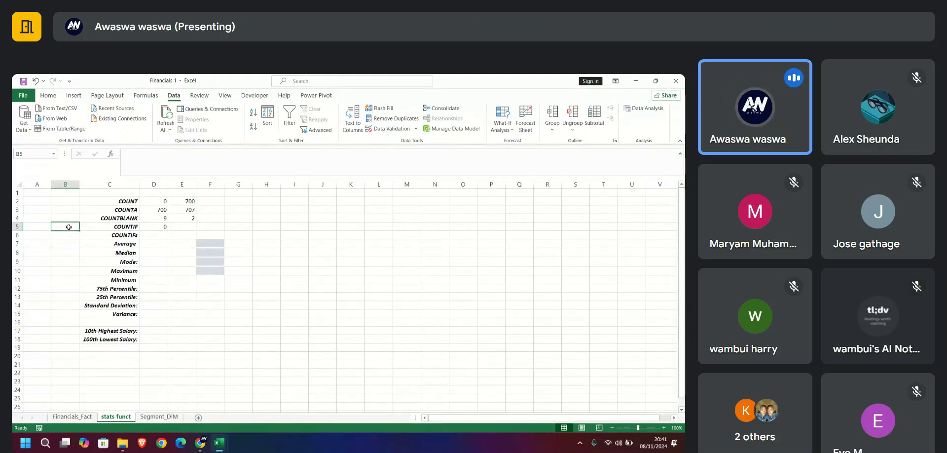
Try to replace the B4 validation source with a newly selected reference to the segment names in Segment_DIM B2:B6
click(68, 217)
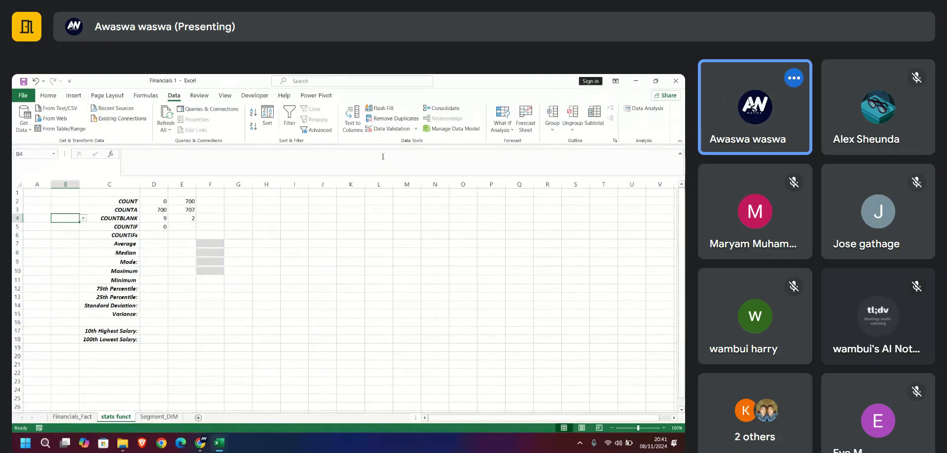
click(390, 128)
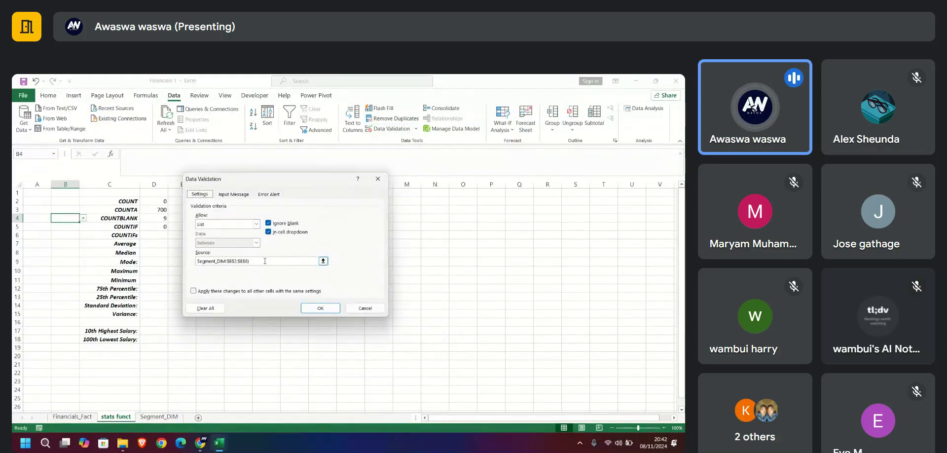
click(323, 261)
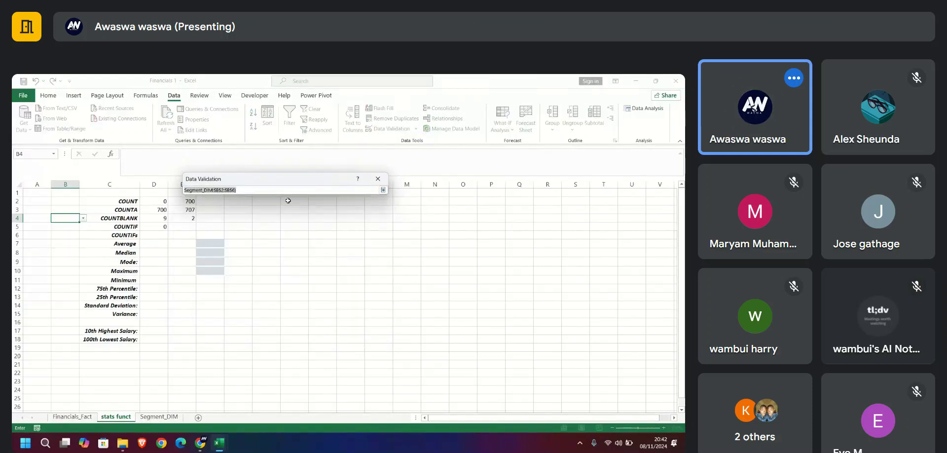
key(BackSpace)
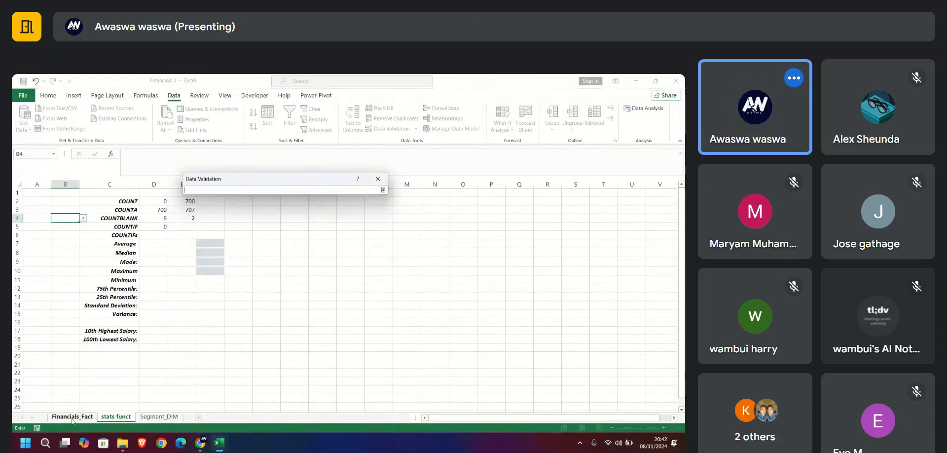
click(158, 416)
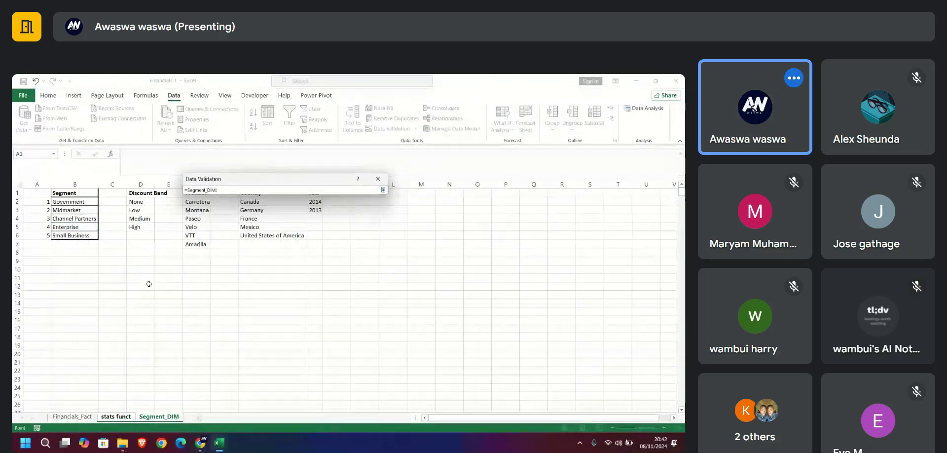
drag(76, 202, 78, 236)
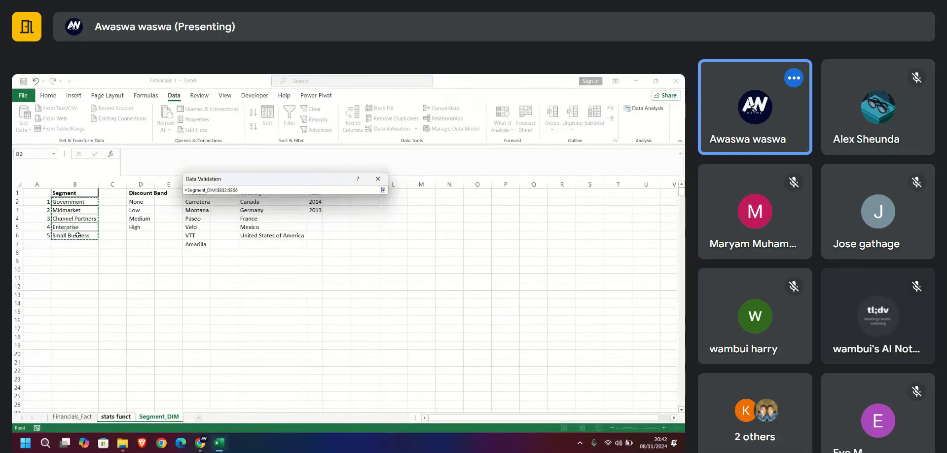
key(Return)
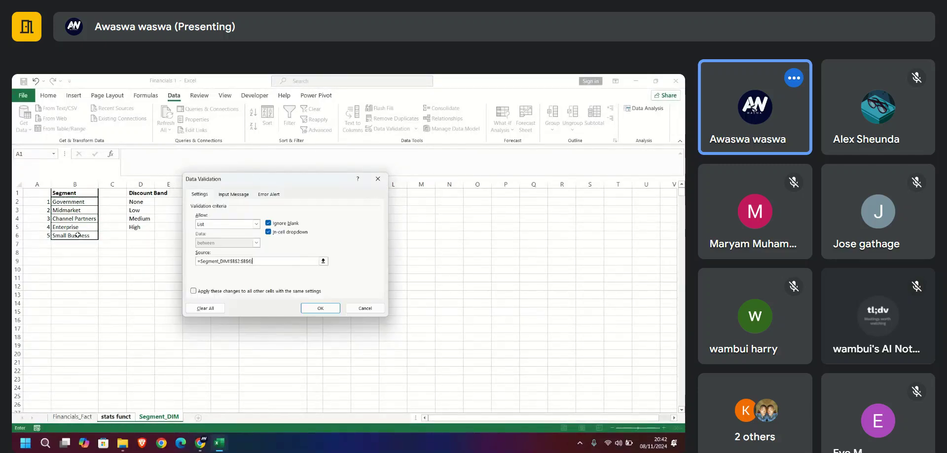
click(320, 307)
click(323, 310)
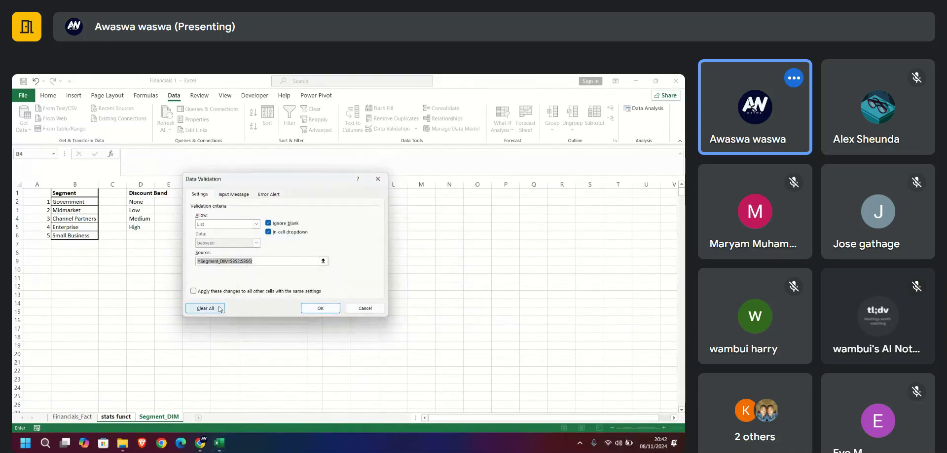
click(205, 308)
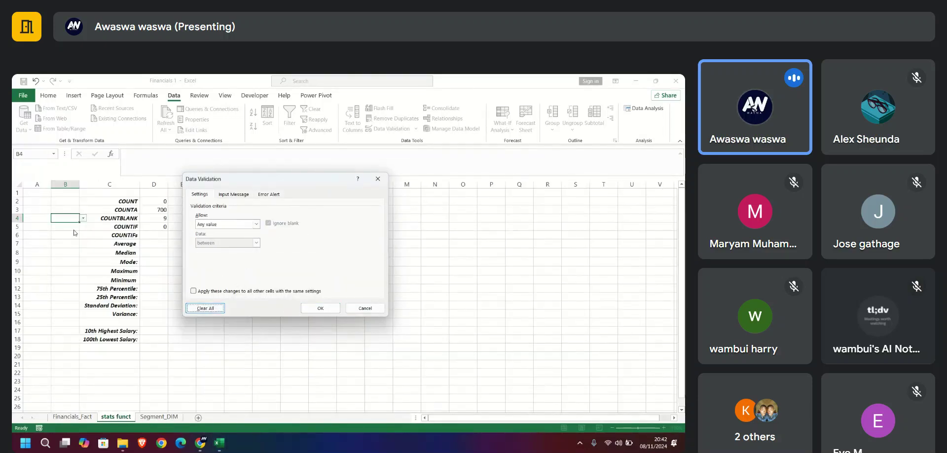
click(378, 179)
click(291, 279)
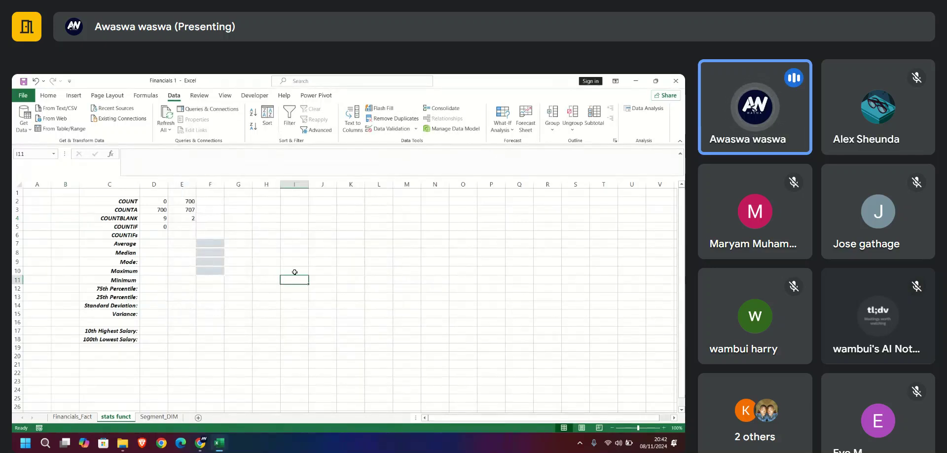
Insert two blank columns before column B of the stats funct sheet
click(65, 184)
right_click(65, 185)
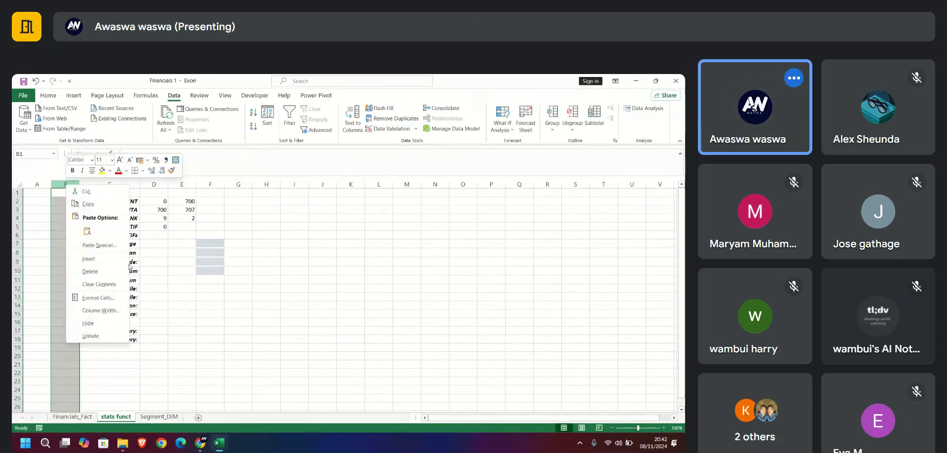
click(89, 258)
right_click(62, 184)
click(87, 248)
click(407, 355)
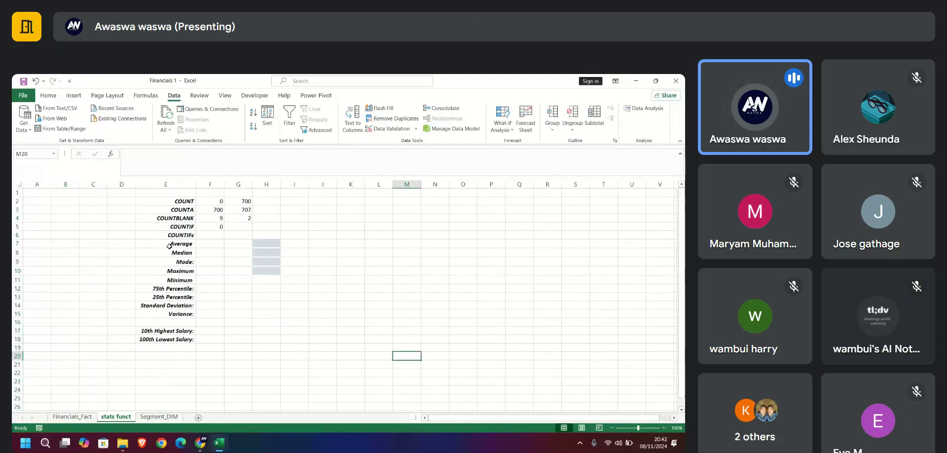
Copy the segment names from Segment_DIM B2:B6 into stats funct starting at B3, and autofit column B
click(92, 218)
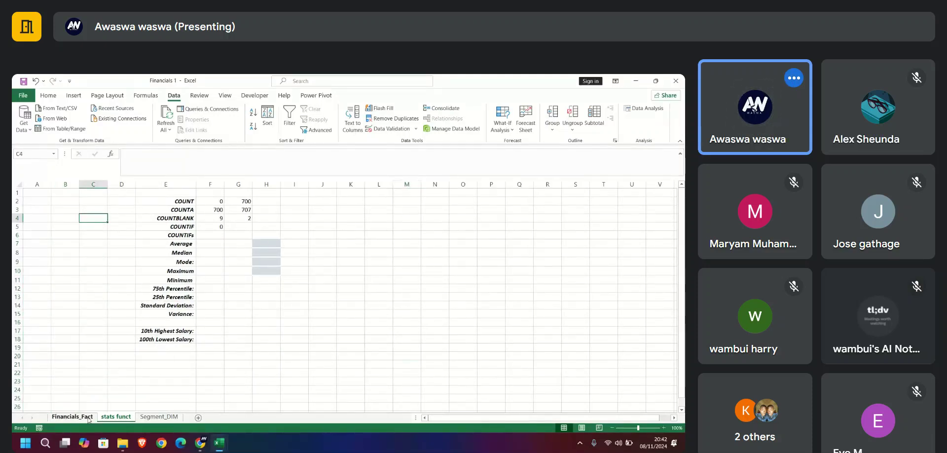
click(158, 416)
drag(69, 201, 67, 233)
key(ctrl+c)
click(116, 417)
click(66, 210)
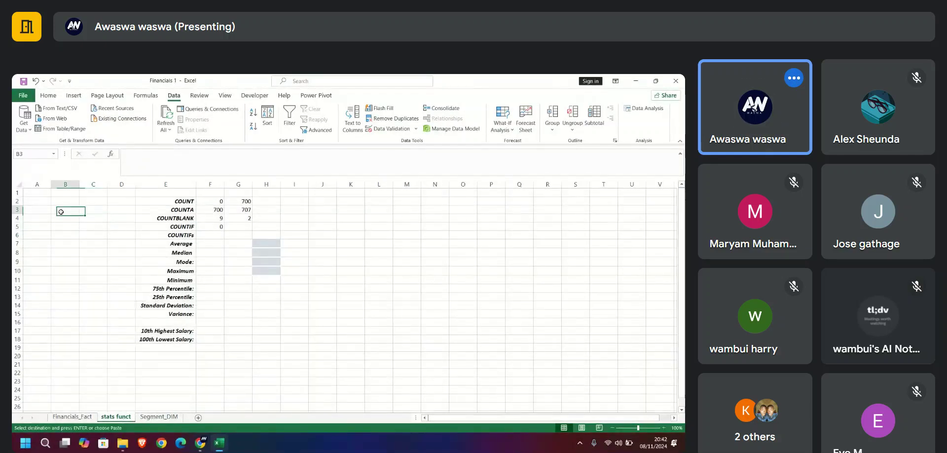
key(ctrl+v)
click(102, 215)
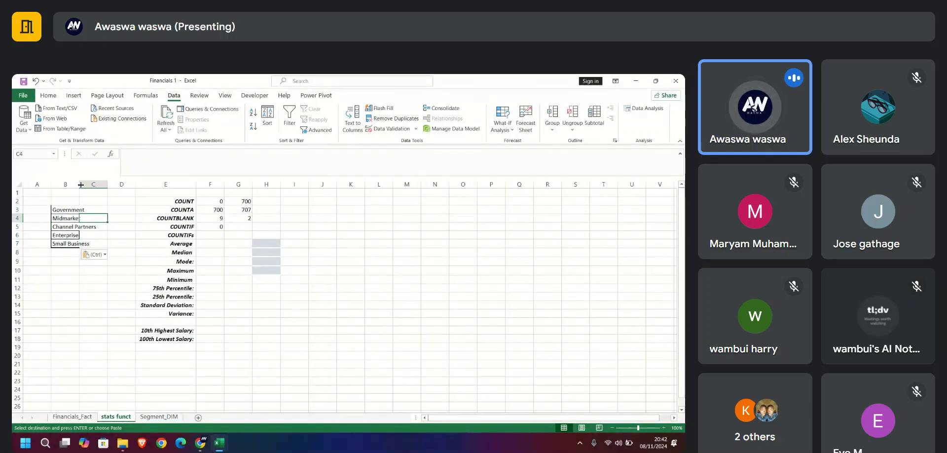
double_click(80, 184)
click(120, 234)
Add List data validation to C4 of stats funct, using the copied segment names in B3:B7 as the source
click(116, 213)
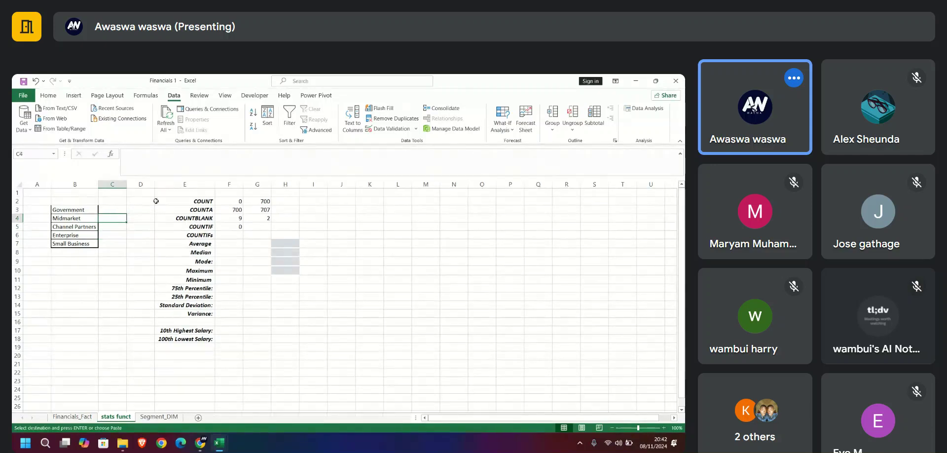
key(Escape)
click(389, 131)
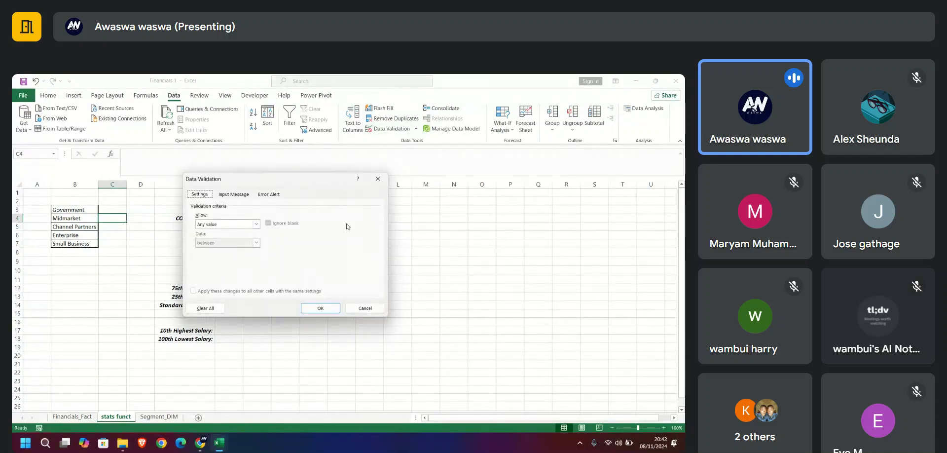
click(256, 224)
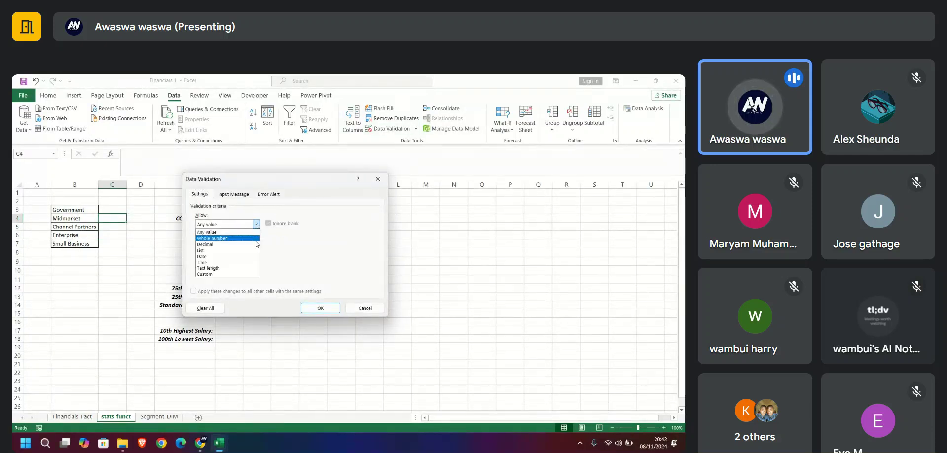
click(202, 250)
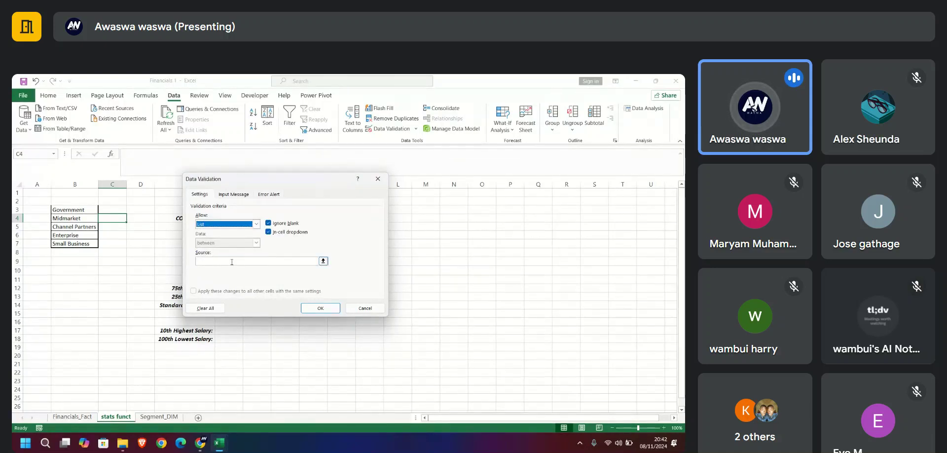
click(323, 261)
drag(75, 210, 78, 243)
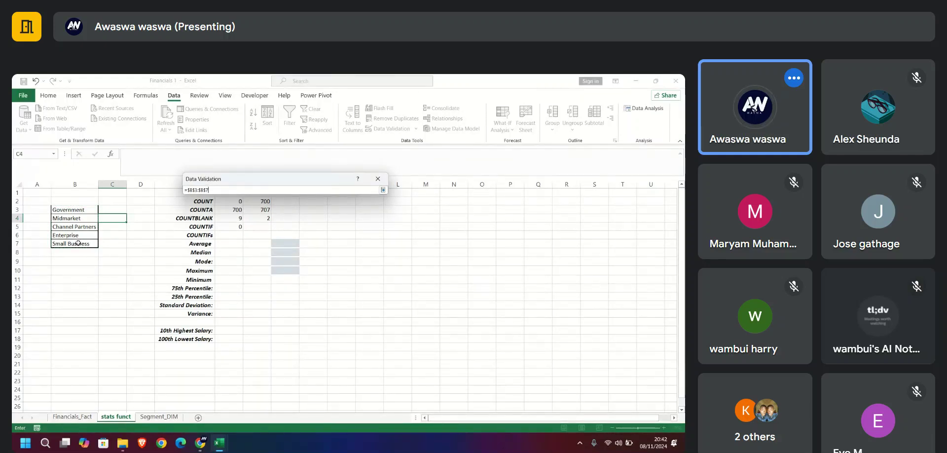
key(Return)
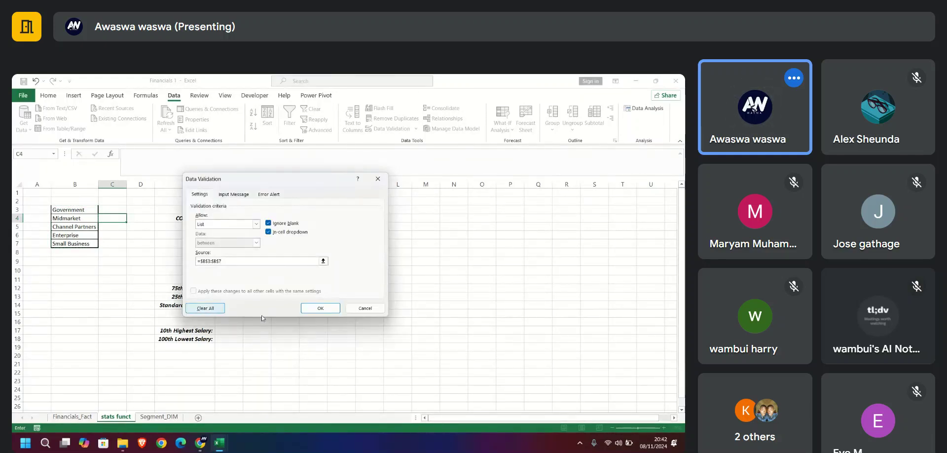
click(320, 307)
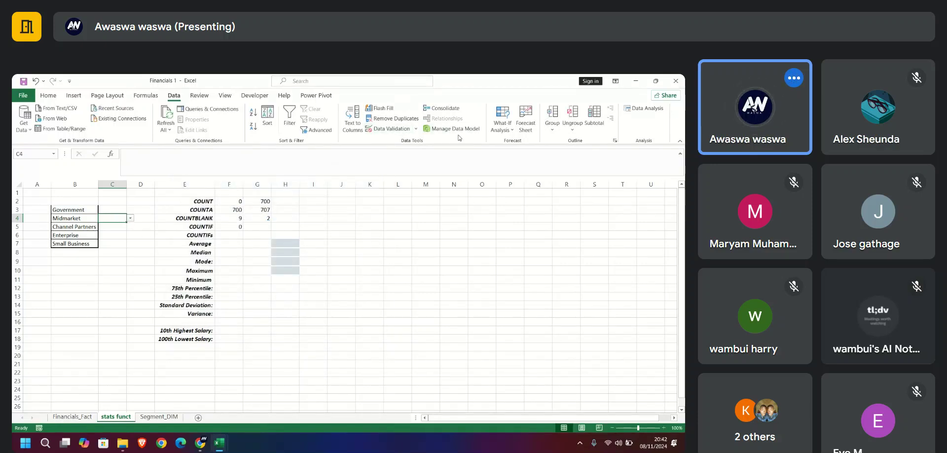
Replace C4's validation source with the segment names in Segment_DIM B2:B6 and apply it
click(389, 128)
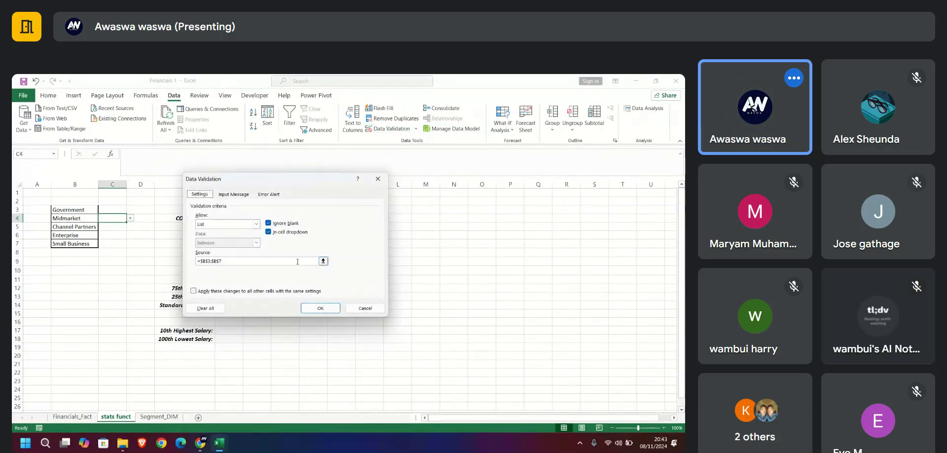
click(323, 260)
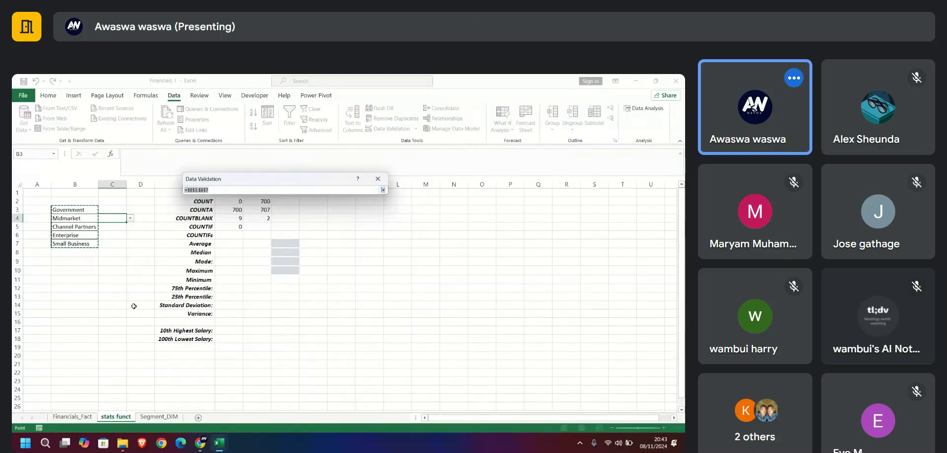
click(158, 416)
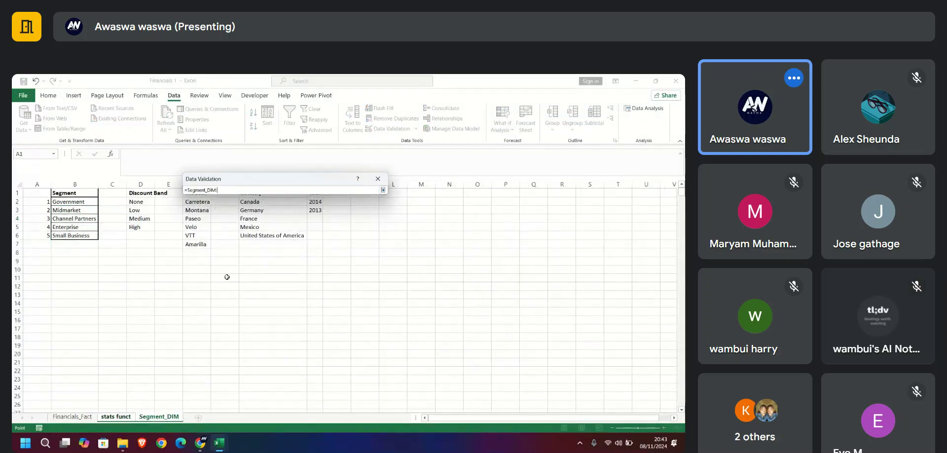
drag(76, 203, 77, 232)
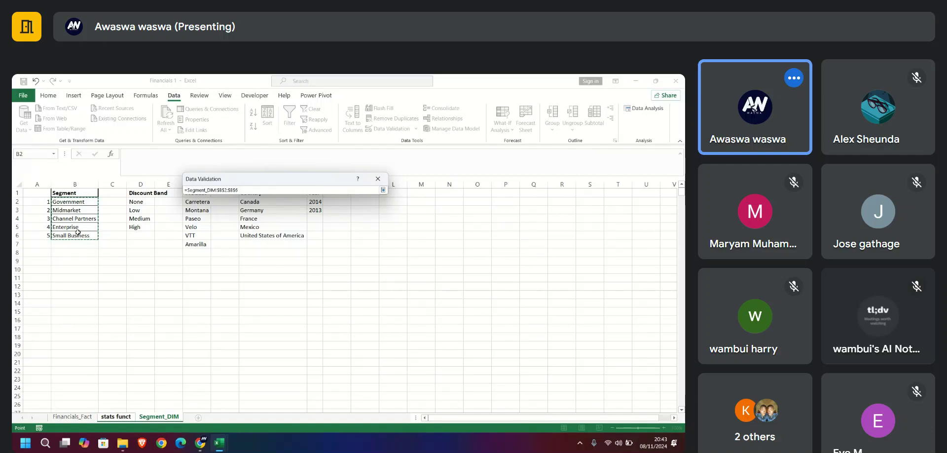
key(Return)
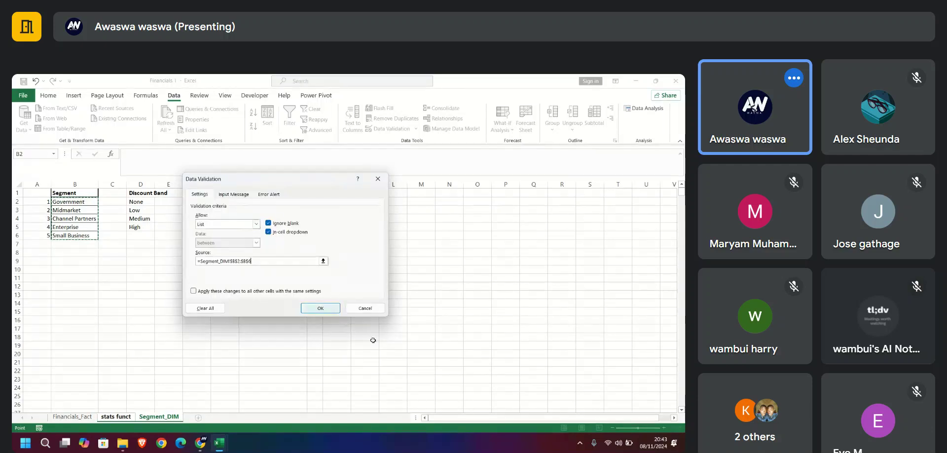
click(321, 309)
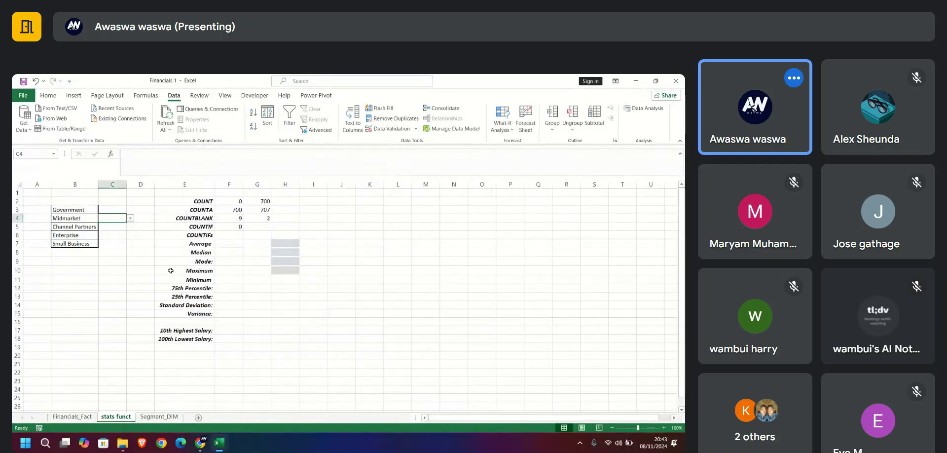
Delete columns A and B from the stats funct sheet
drag(75, 184, 40, 183)
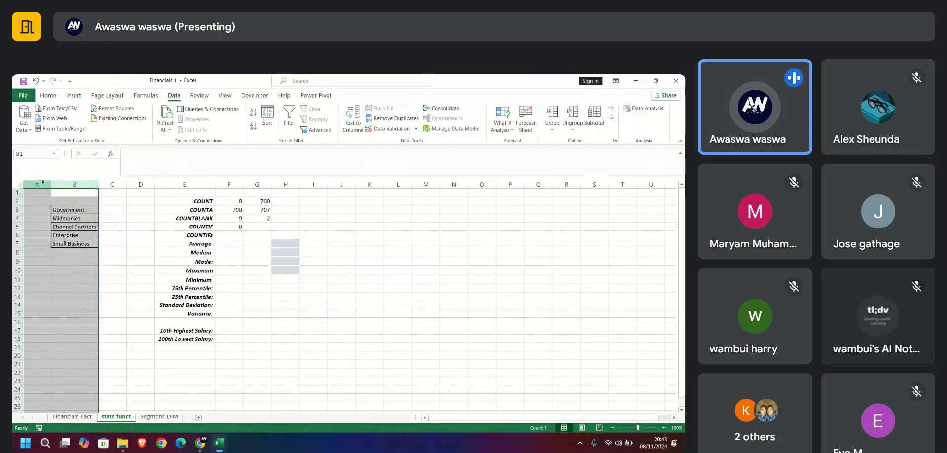
right_click(44, 183)
click(67, 270)
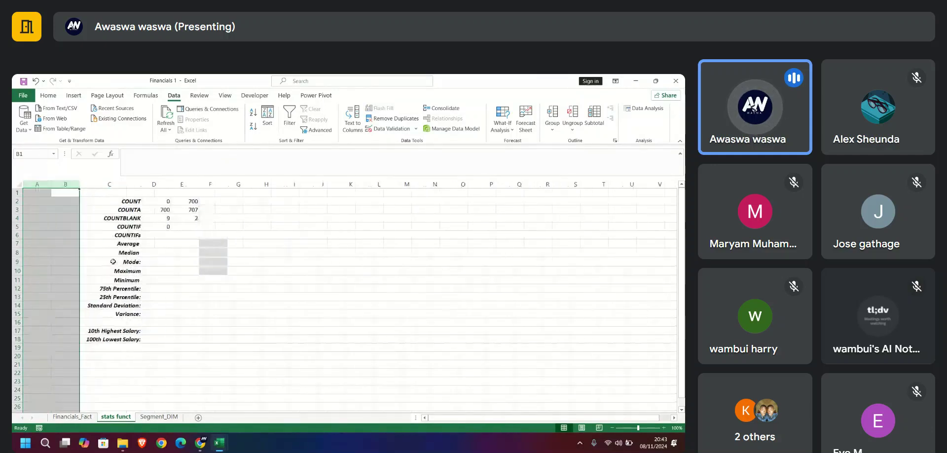
click(62, 233)
click(43, 211)
click(42, 228)
click(48, 251)
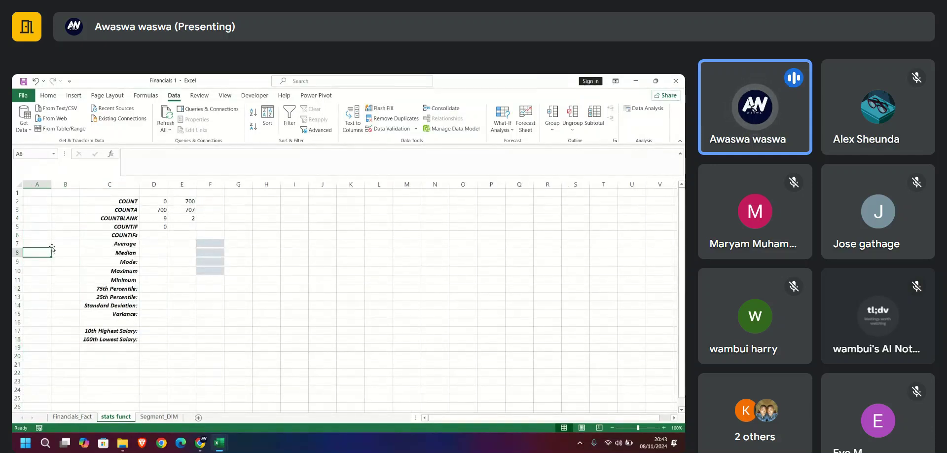
Examine the COUNTIF formula in D5, and check B4's list validation source and its drop-down list
double_click(161, 228)
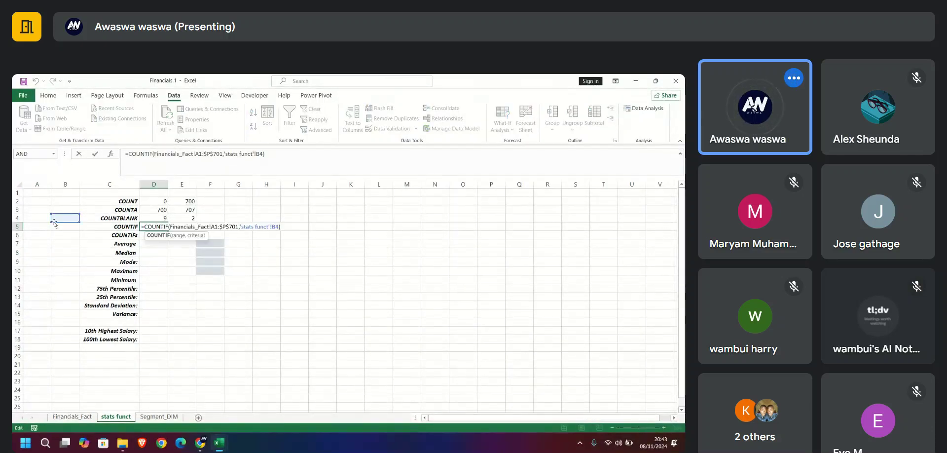
click(59, 218)
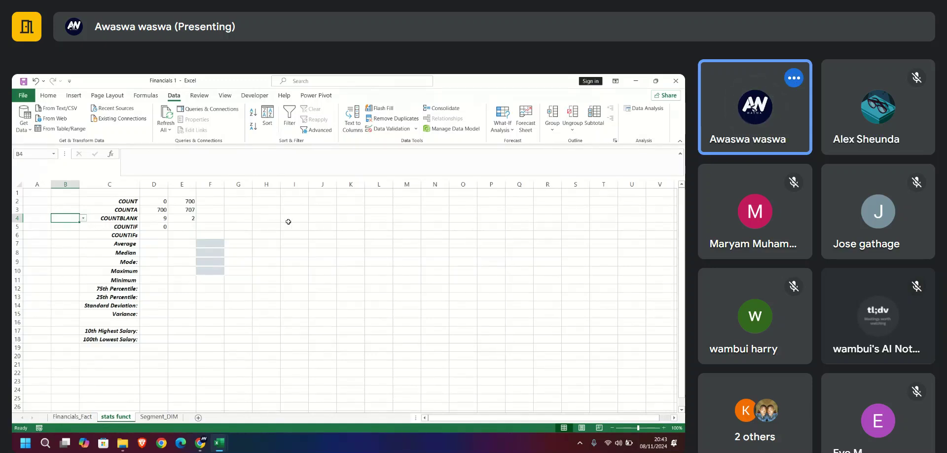
click(389, 128)
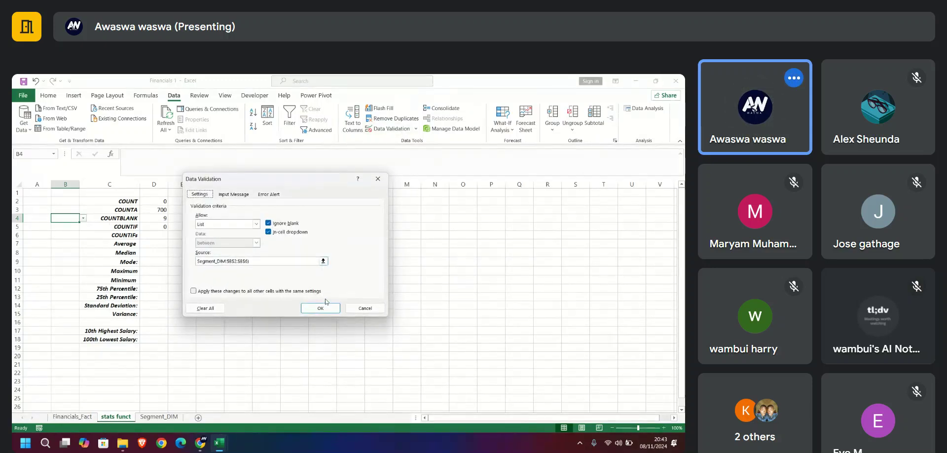
click(325, 308)
click(84, 219)
click(73, 219)
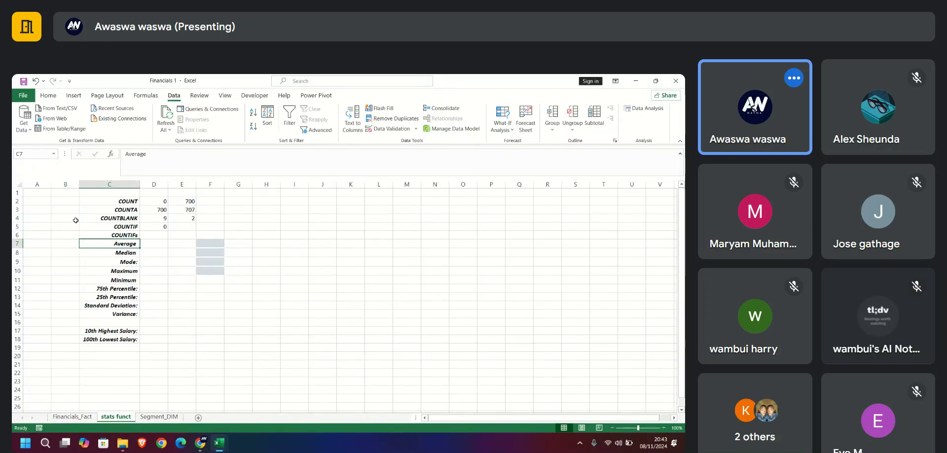
Clear B4's validation source, reselect the segment names in Segment_DIM B2:B6 as the list source and apply the validation
click(385, 129)
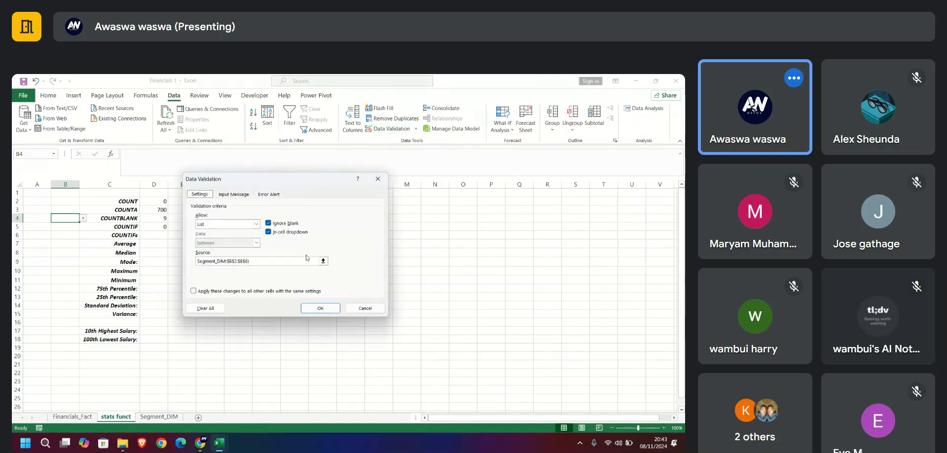
click(255, 263)
key(BackSpace)
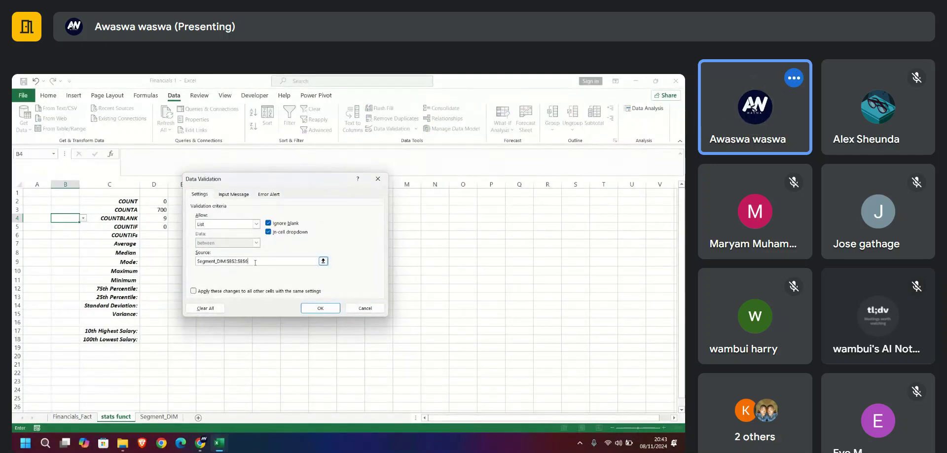
drag(201, 264, 193, 261)
key(BackSpace)
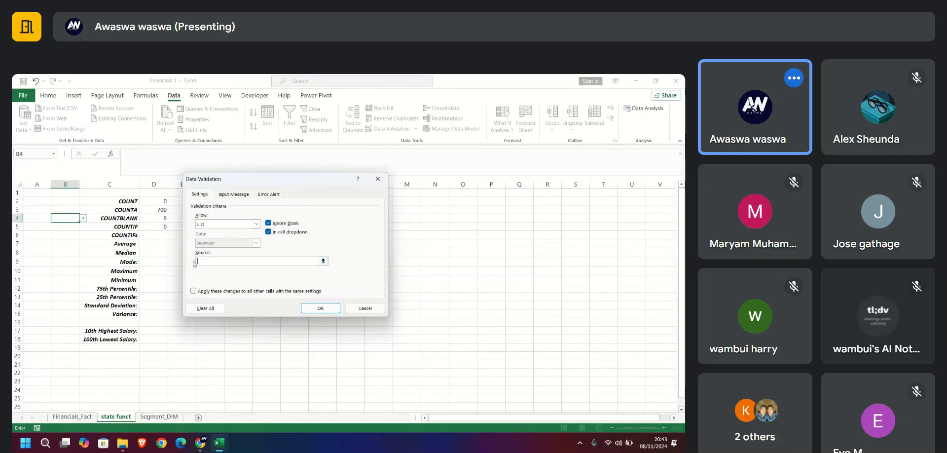
click(165, 417)
drag(78, 202, 74, 236)
click(320, 308)
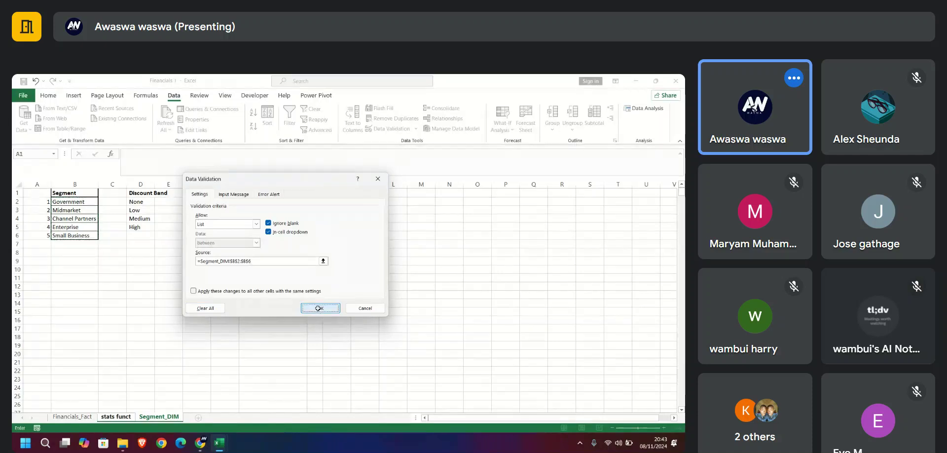
Test the COUNTIF criterion by choosing Government and after it Midmarket from B4's drop-down list
click(84, 218)
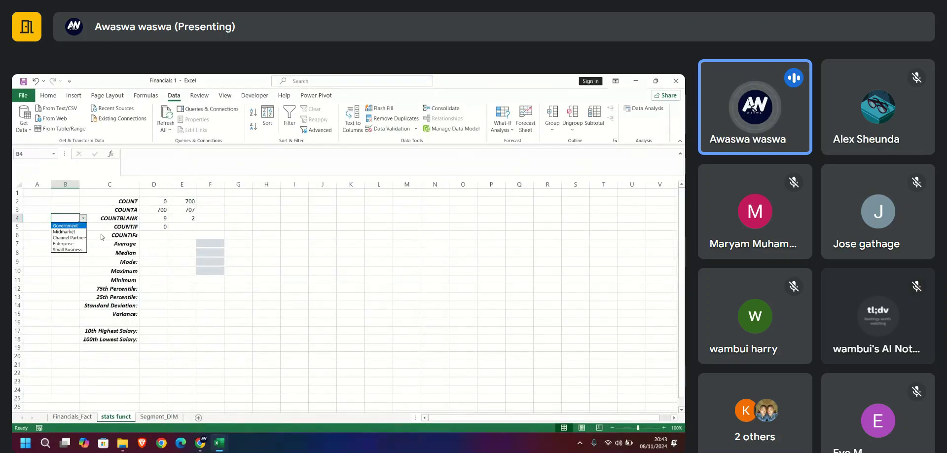
click(71, 227)
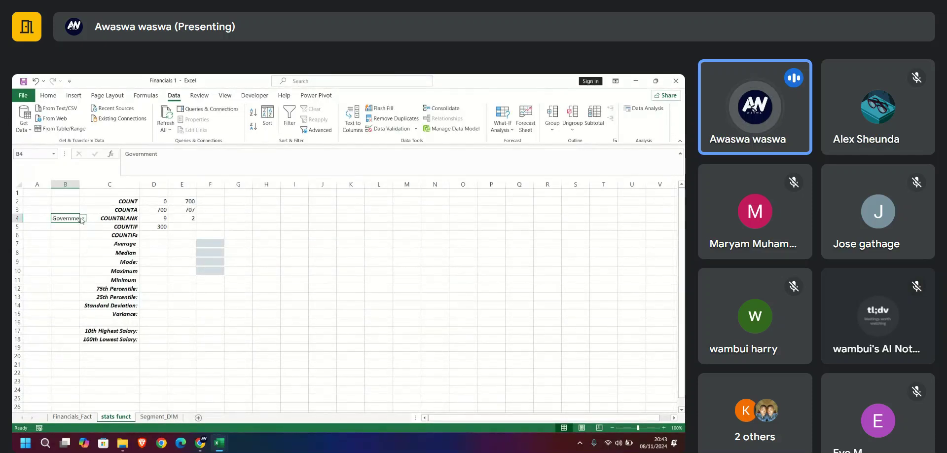
click(83, 219)
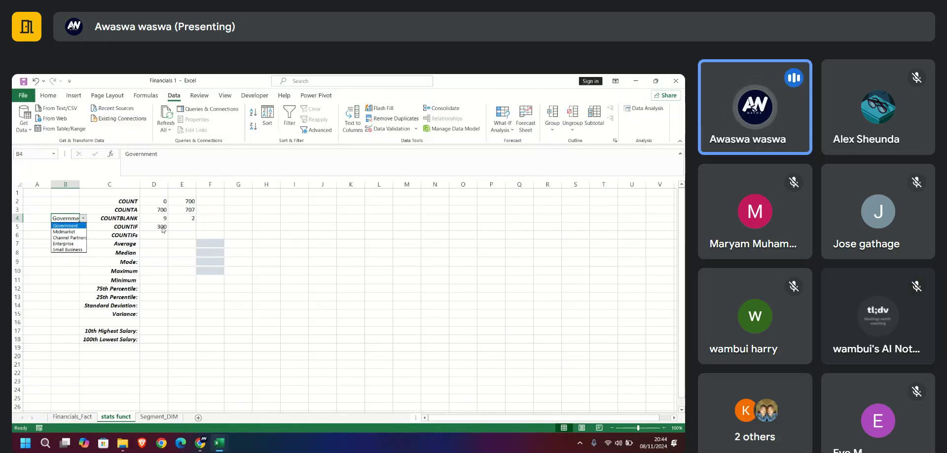
click(65, 231)
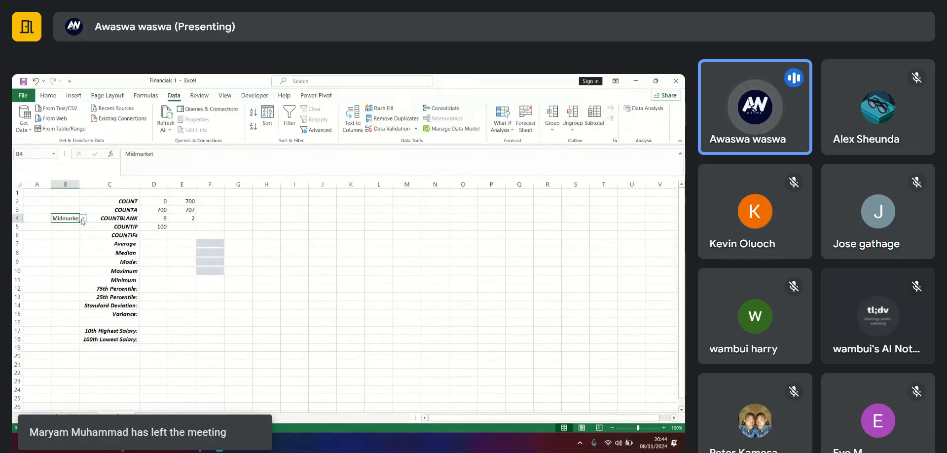
AutoFit column B on the stats funct sheet to the width of its contents
click(82, 219)
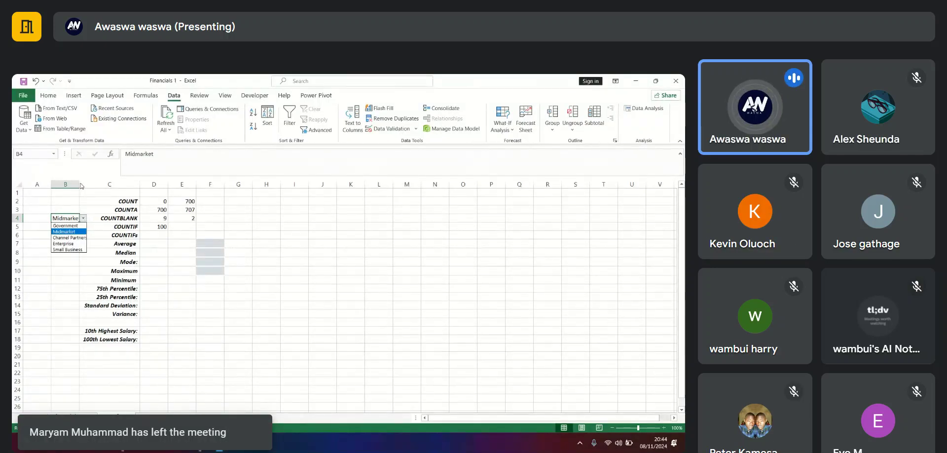
click(79, 185)
double_click(79, 185)
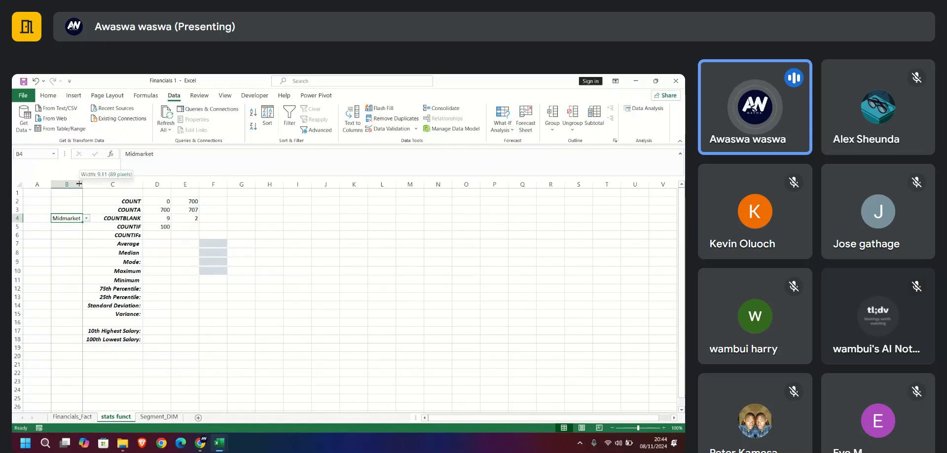
Test the COUNTIF criterion by choosing Channel Partners, Enterprise, Small Business and Government in turn from B4's drop-down list
click(90, 219)
click(78, 219)
click(86, 218)
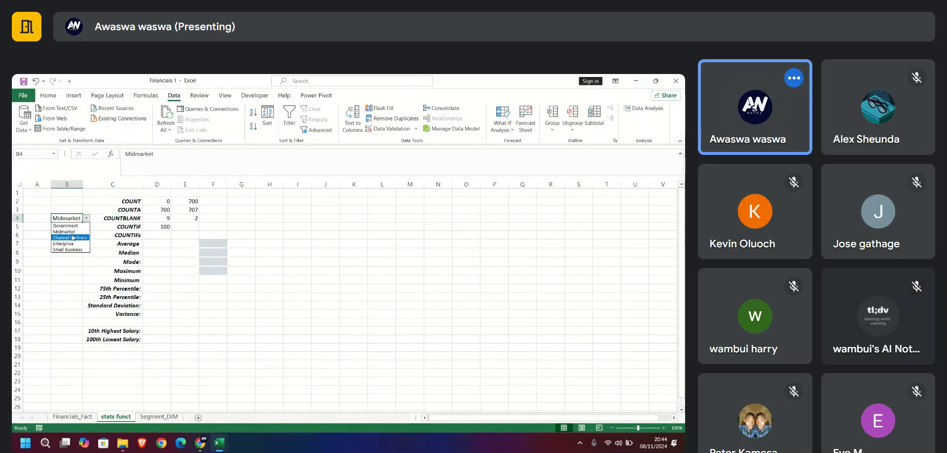
click(83, 225)
click(86, 219)
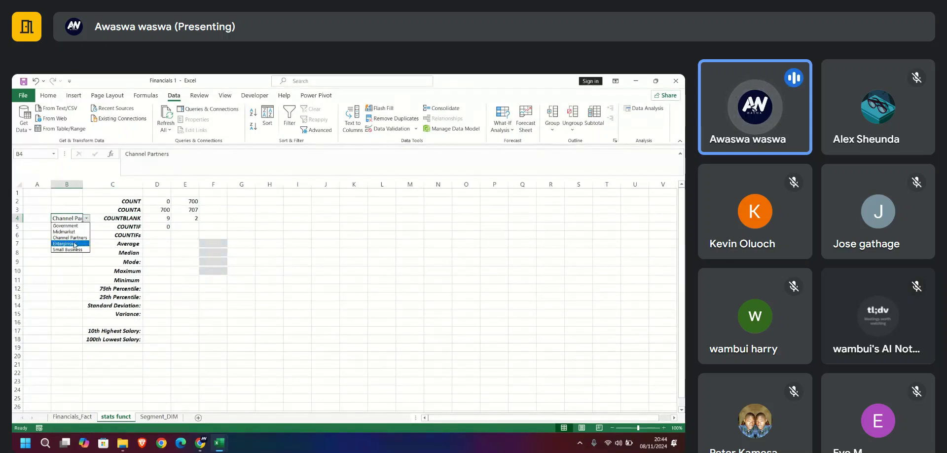
click(74, 242)
click(86, 220)
click(72, 246)
click(86, 219)
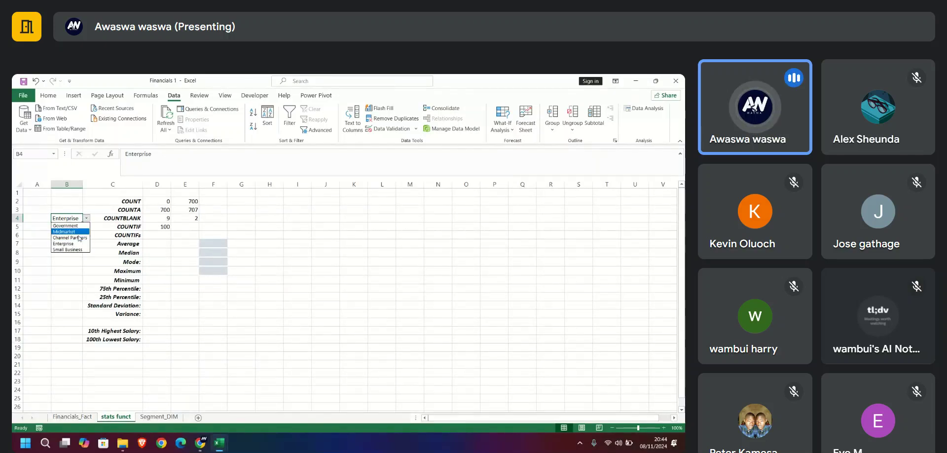
click(74, 245)
click(86, 218)
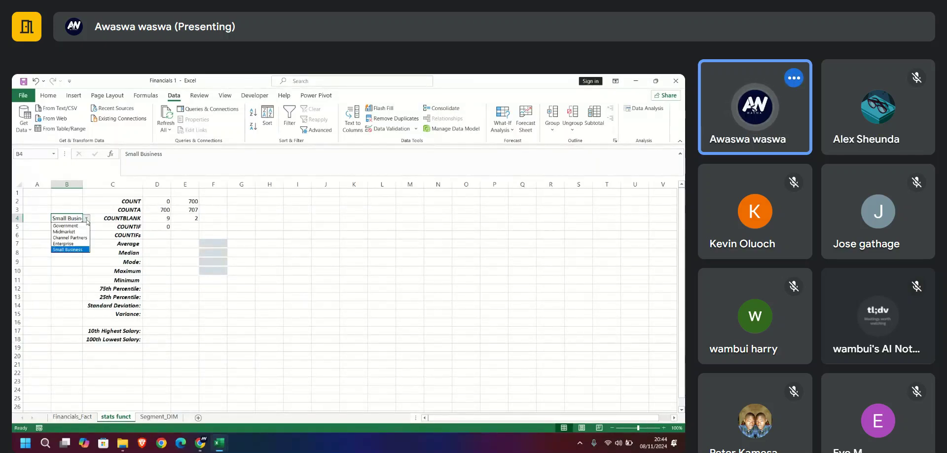
click(72, 250)
click(87, 220)
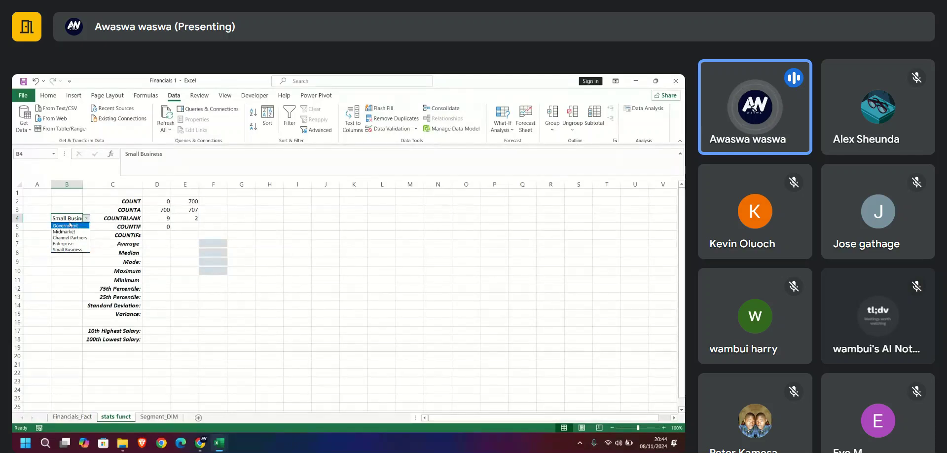
click(67, 226)
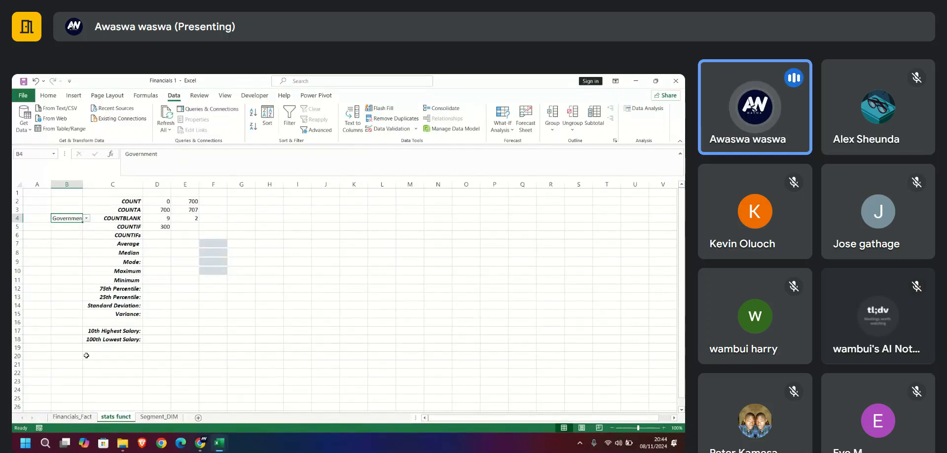
Go to the first rows of the Financials_Fact sheet with the empty columns beyond MonthName in view
click(70, 417)
scroll(345, 296, up, 10)
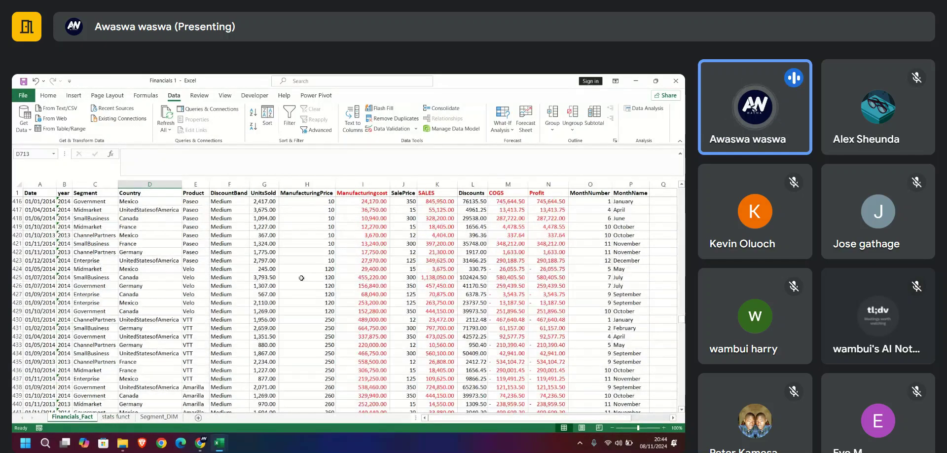
scroll(566, 308, right, 2)
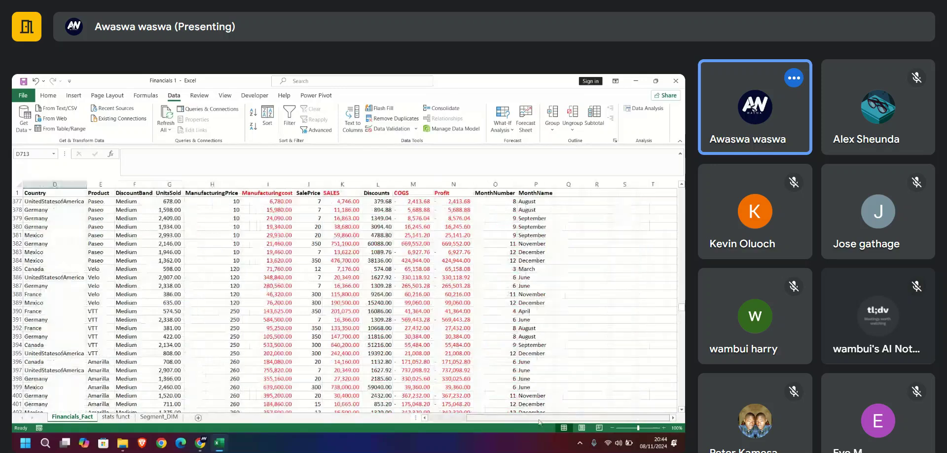
scroll(566, 308, up, 20)
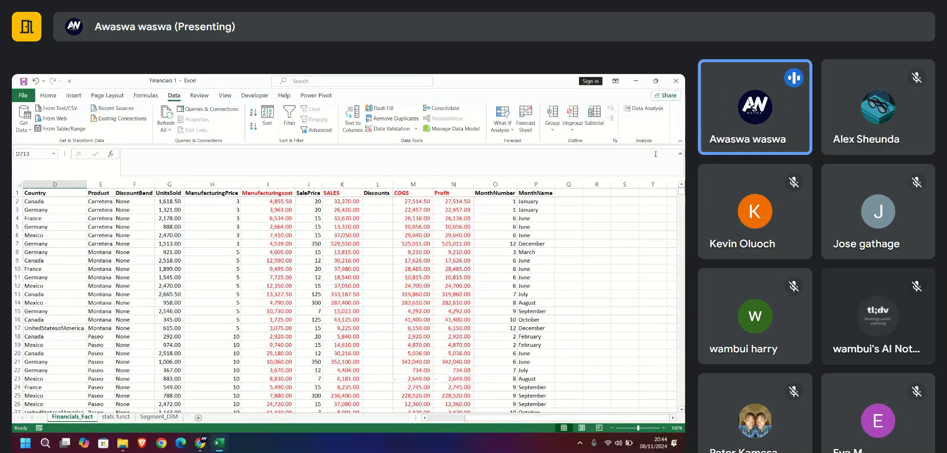
Switch to the Google Meet call in Chrome to check it, and return to the Financials 1 workbook in Excel
click(200, 443)
click(155, 402)
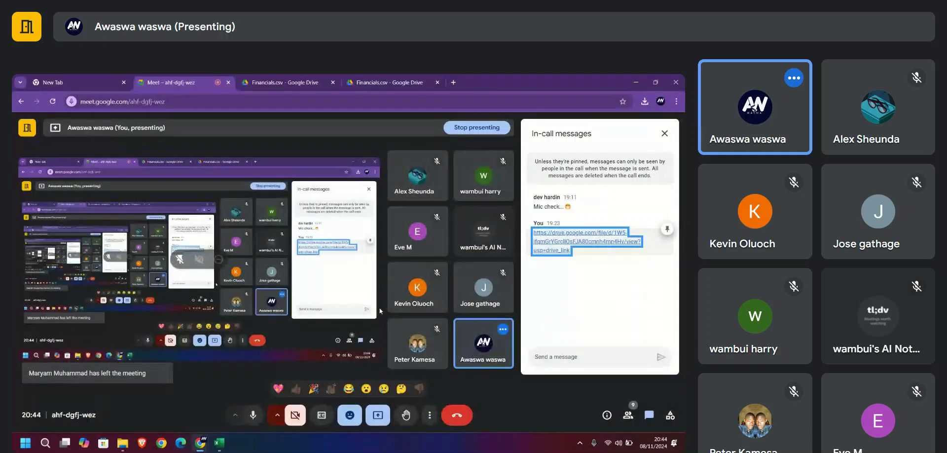
mouse_move(197, 441)
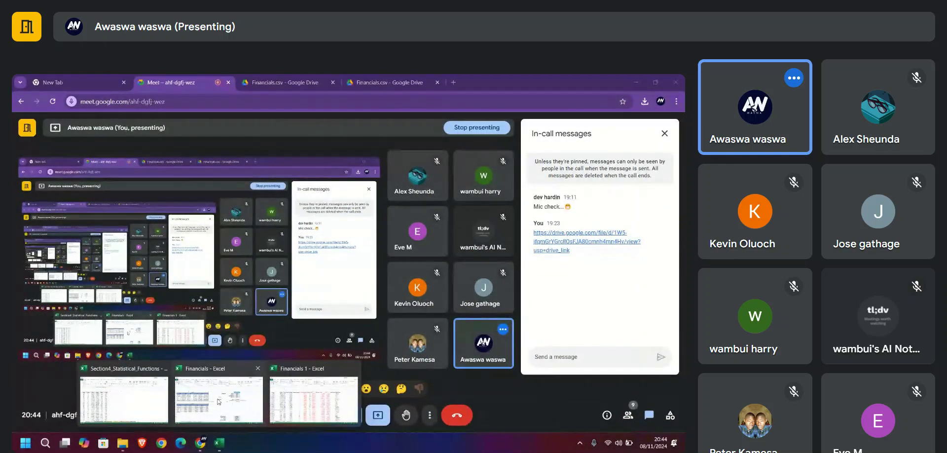
click(314, 399)
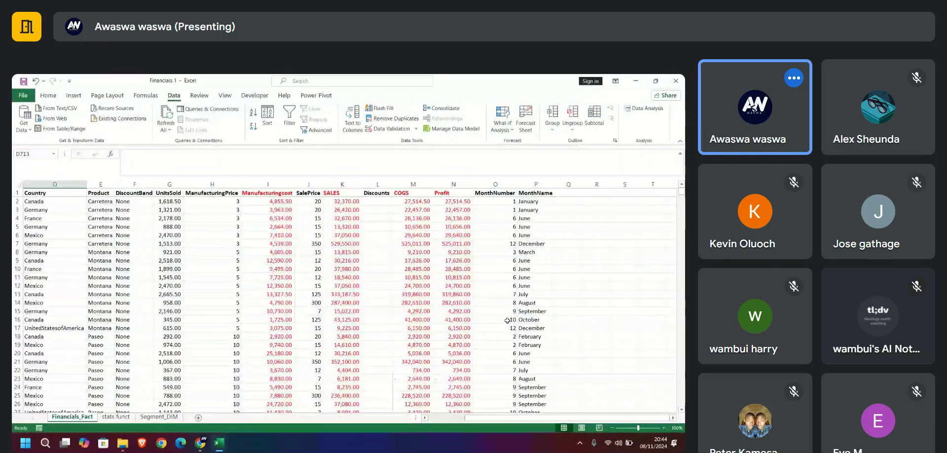
Start a COUNTIF formula in Q2 of Financials_Fact with the Segment range C2:$C$701 as its range
click(559, 201)
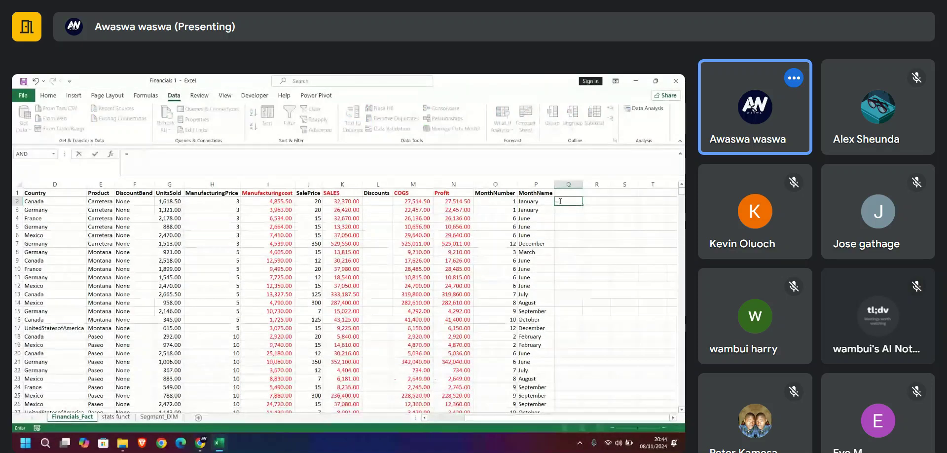
text(=count)
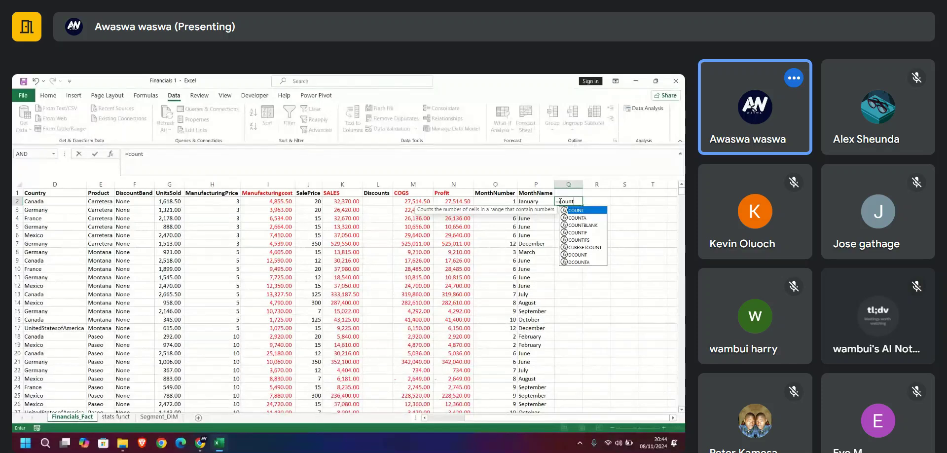
key(Down)
key(Down)
key(Down)
key(Tab)
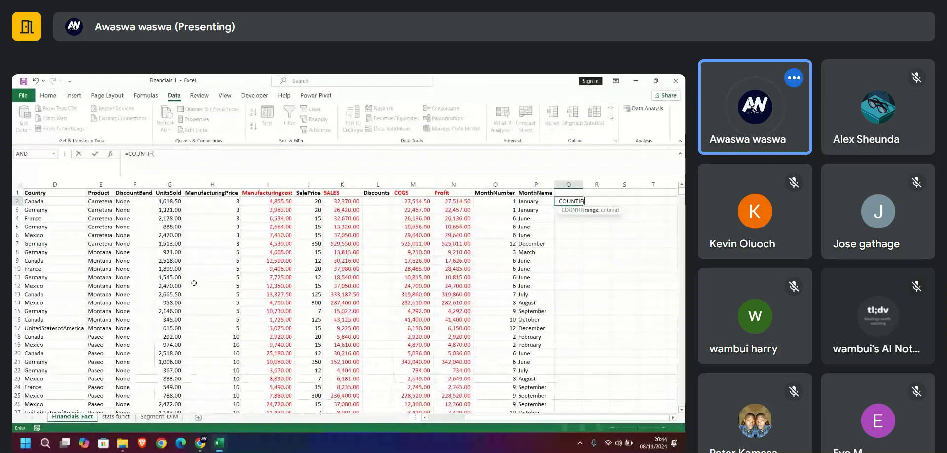
drag(480, 418, 437, 421)
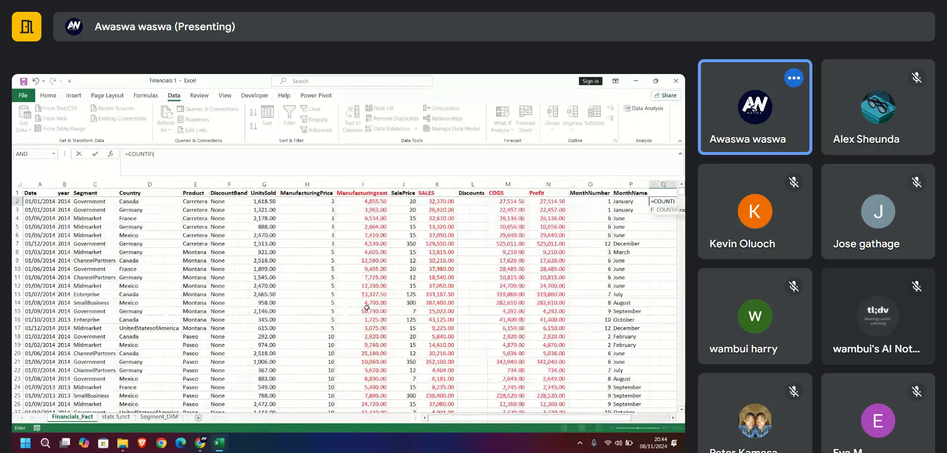
click(105, 202)
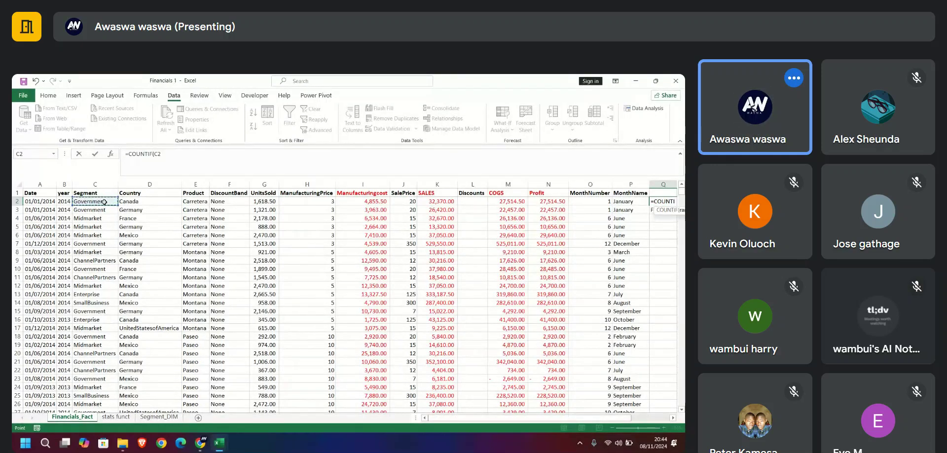
key(ctrl+shift+Down)
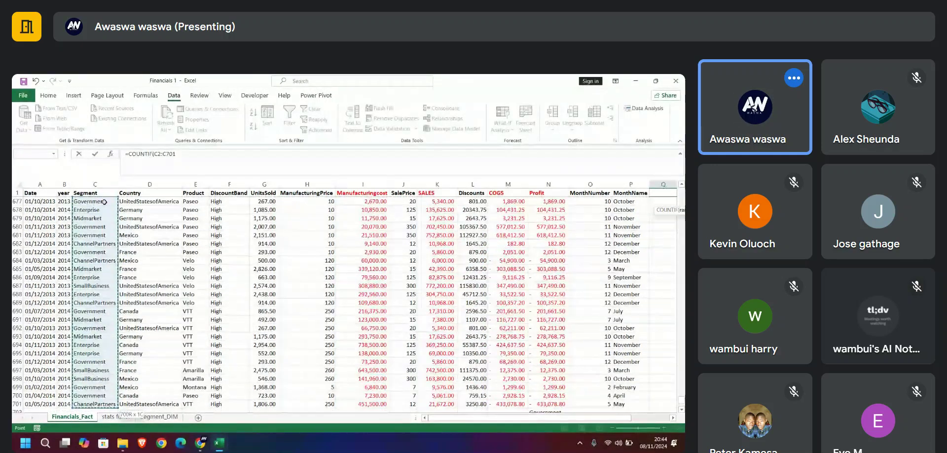
click(183, 159)
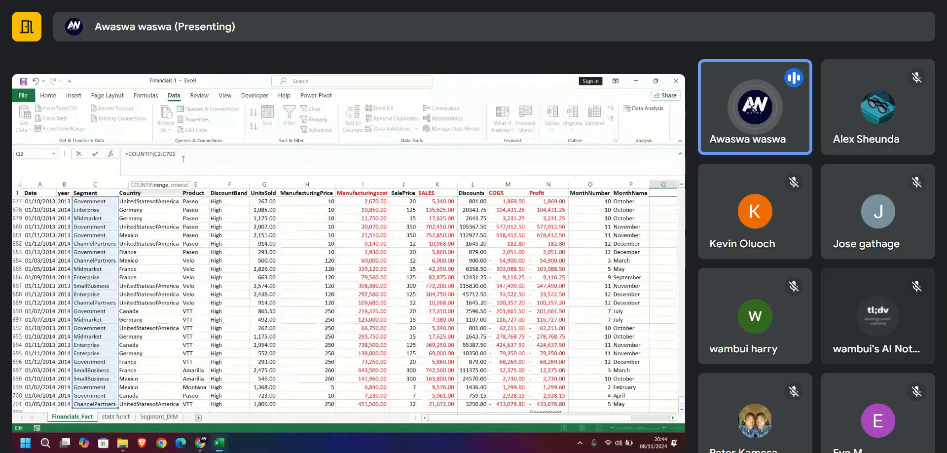
key(F4)
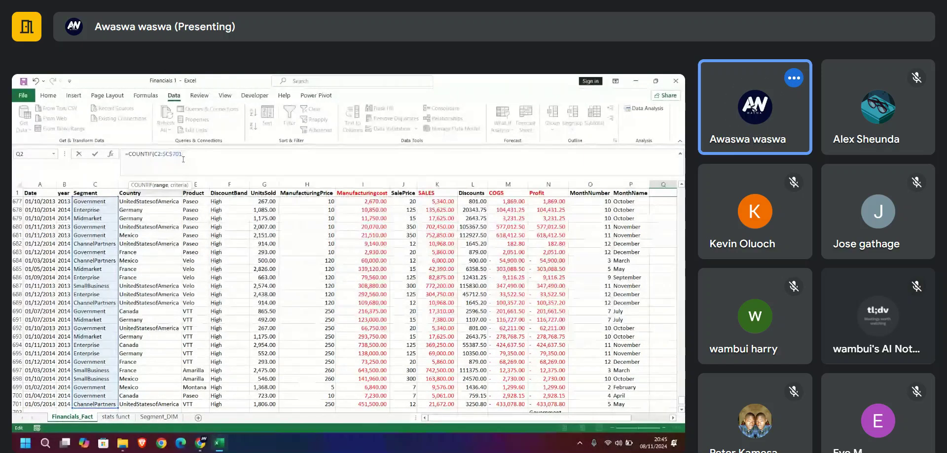
text(,)
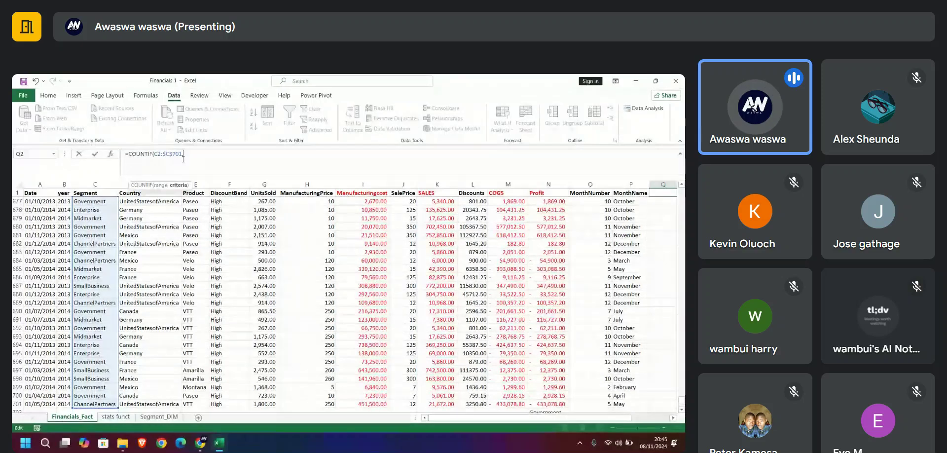
Use the segment cell C2 as the COUNTIF criterion in Q2 and complete the formula
scroll(520, 236, up, 20)
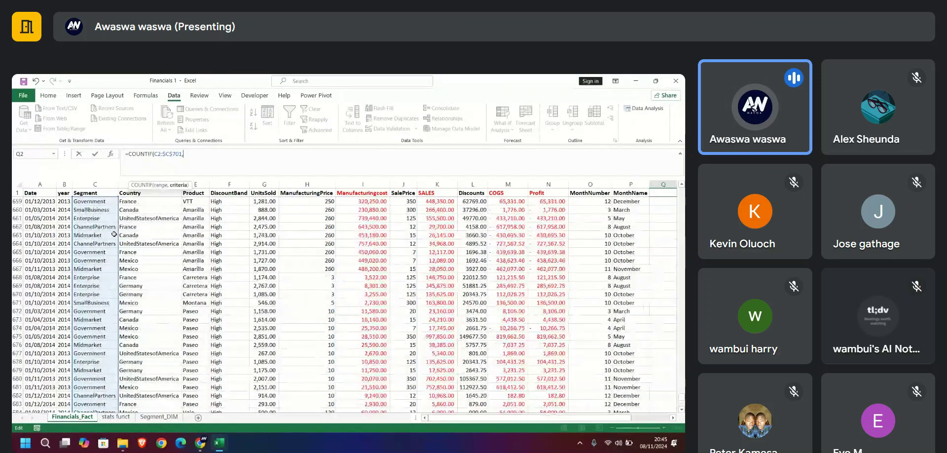
scroll(520, 236, up, 20)
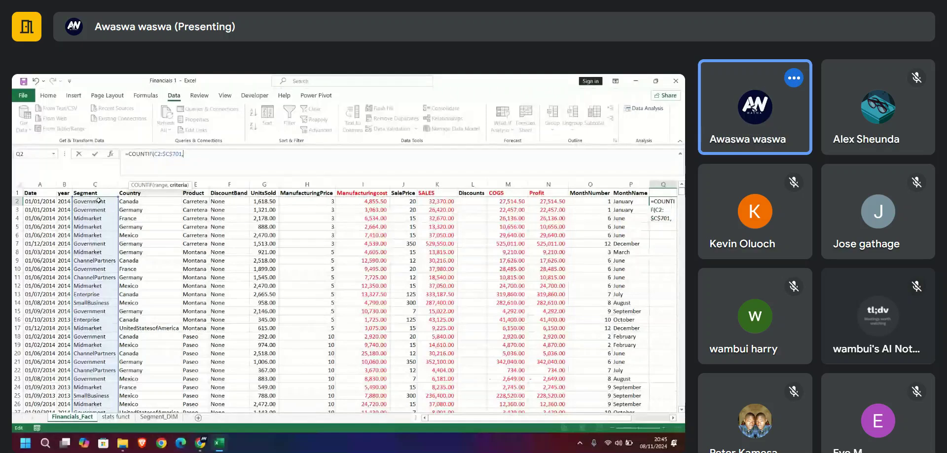
click(98, 201)
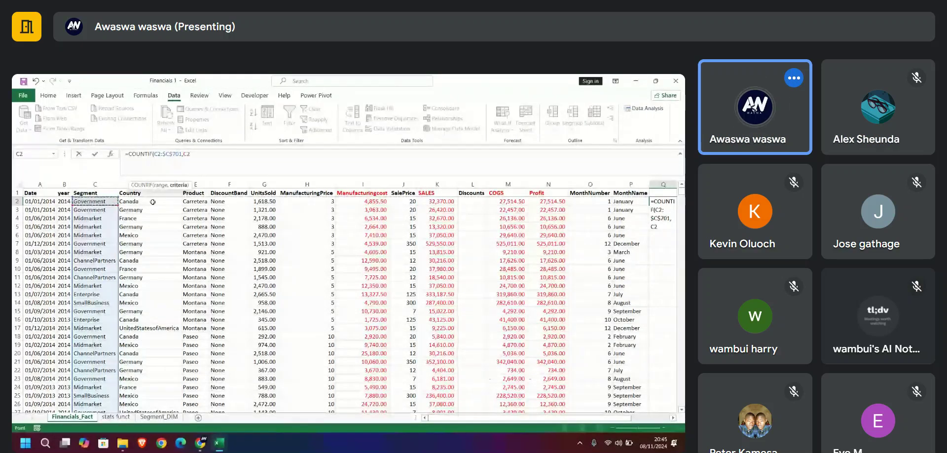
key(Return)
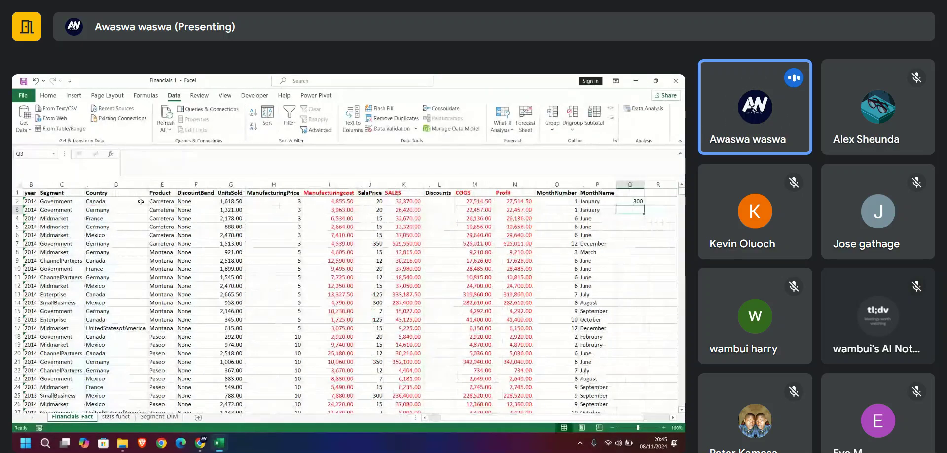
Inspect the segment text in C2 and the range and criterion of Q2's COUNTIF formula
click(60, 201)
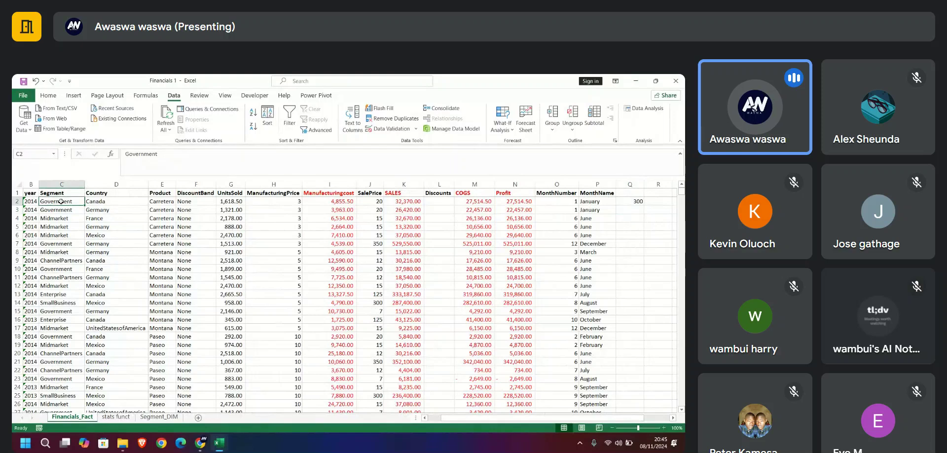
click(163, 157)
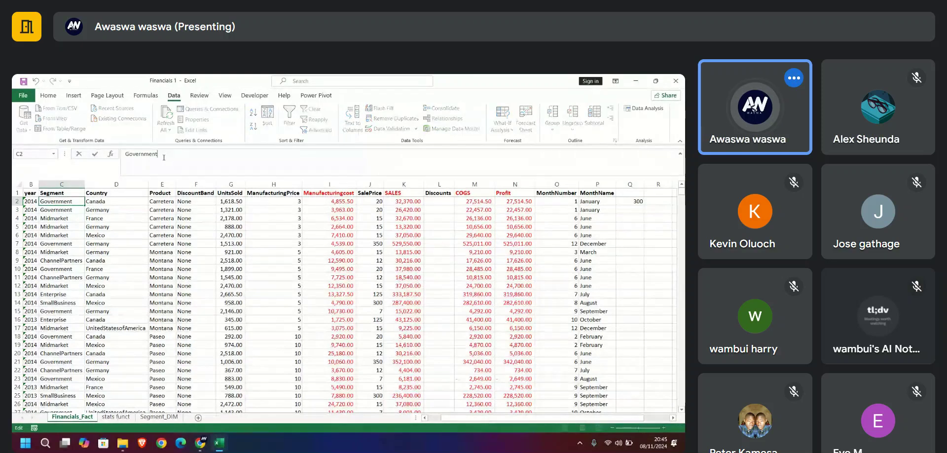
click(629, 201)
click(197, 155)
key(BackSpace)
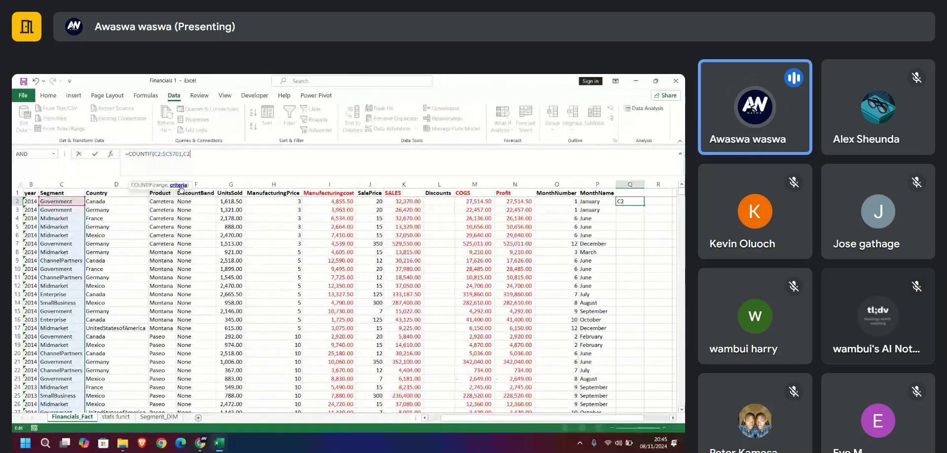
key(Return)
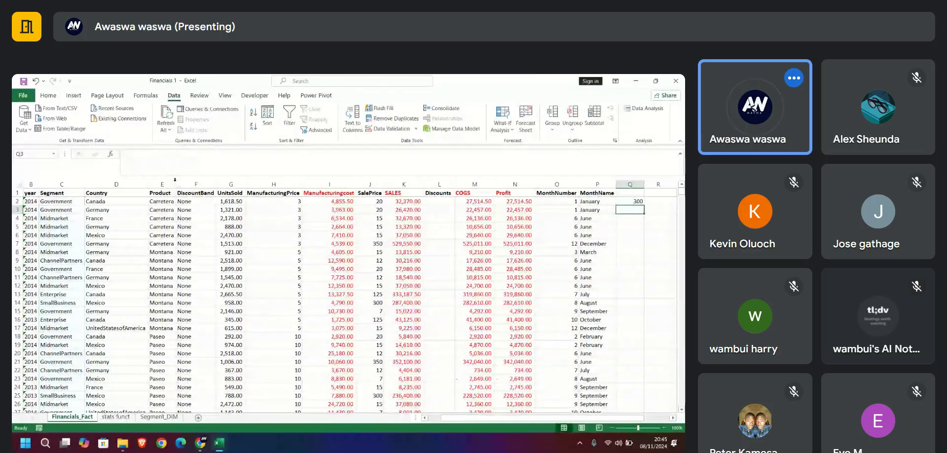
click(626, 201)
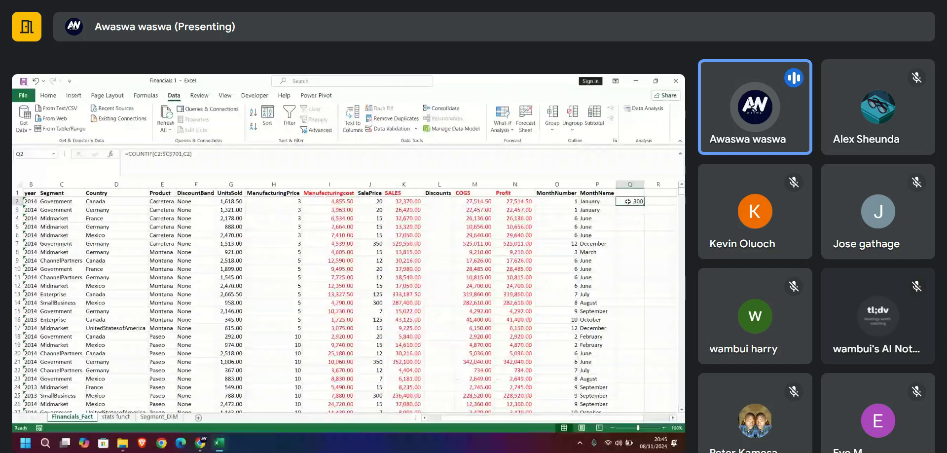
Choose Midmarket from B4's drop-down list on stats funct and return to the Financials_Fact sheet
click(116, 417)
click(87, 219)
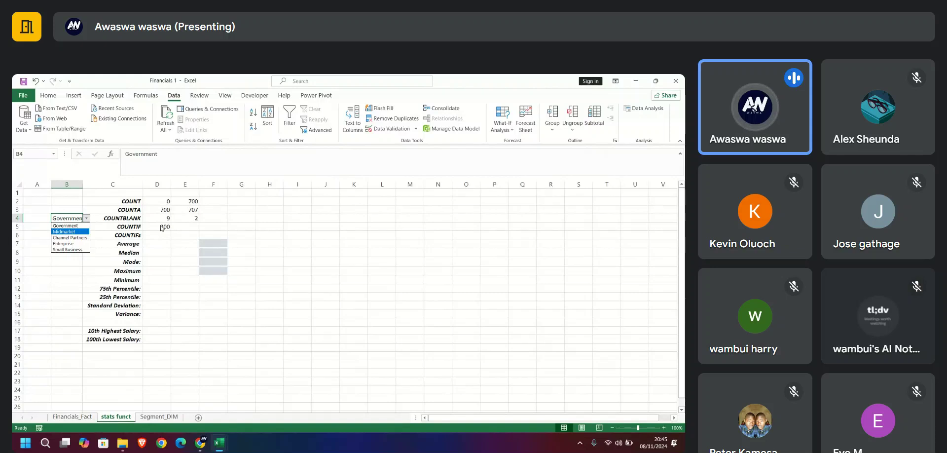
click(73, 231)
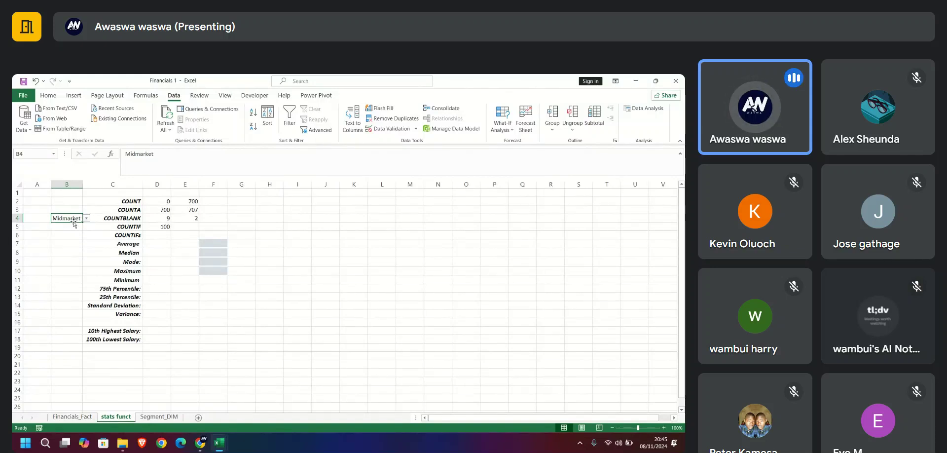
click(73, 417)
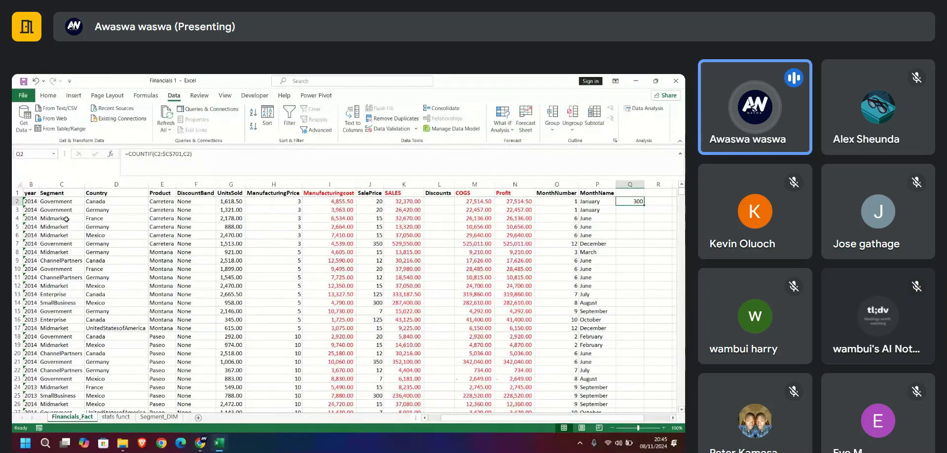
Fill Q2's COUNTIF formula down column Q for all data rows in Financials_Fact and review the filled counts
drag(646, 205, 644, 233)
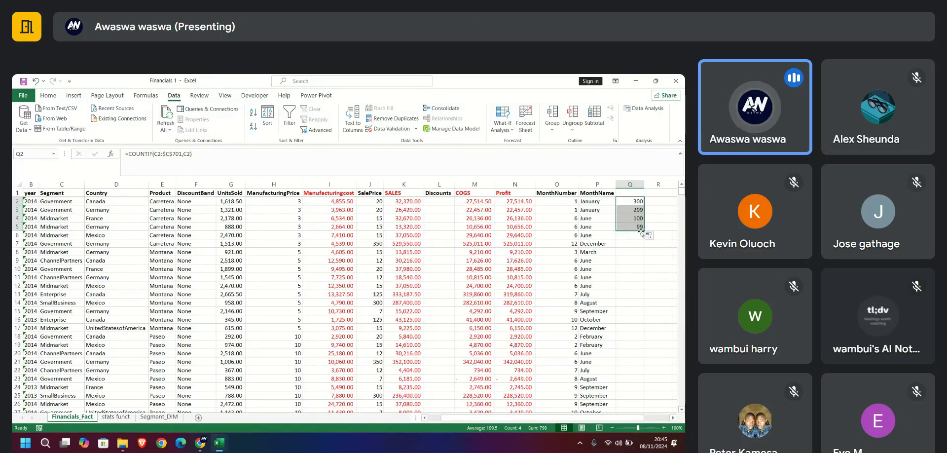
double_click(644, 230)
scroll(634, 306, down, 15)
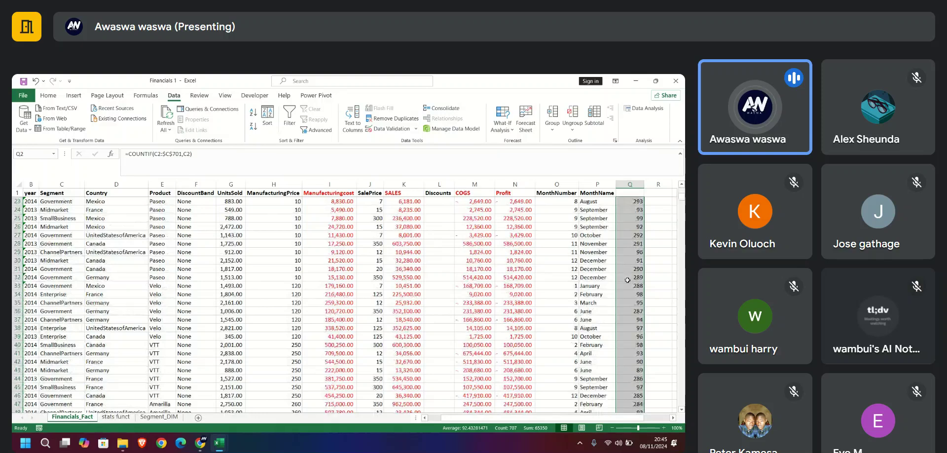
scroll(634, 306, up, 5)
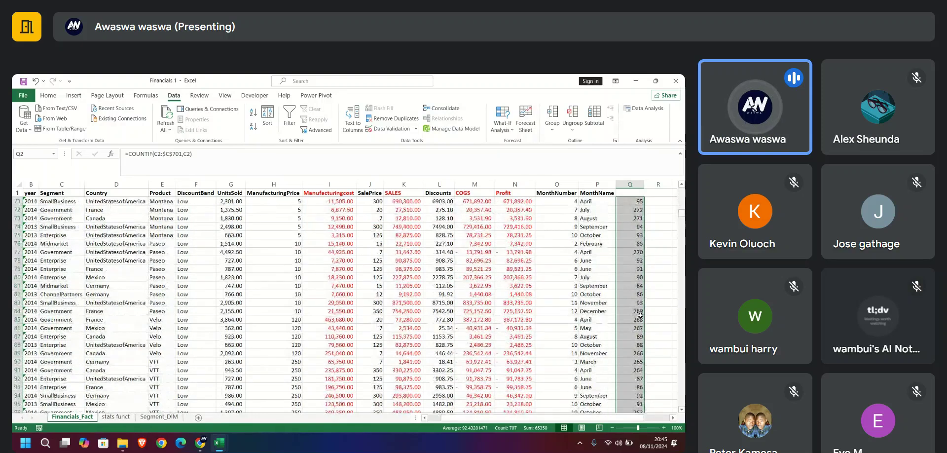
scroll(639, 314, up, 10)
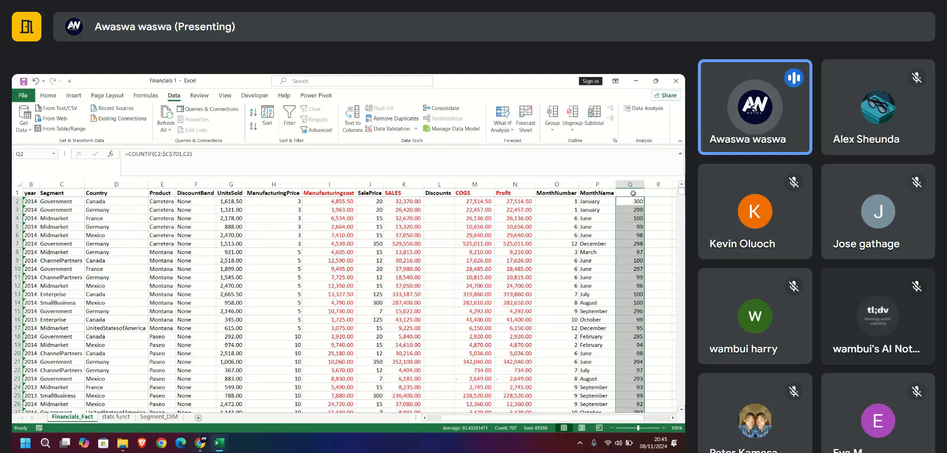
click(618, 192)
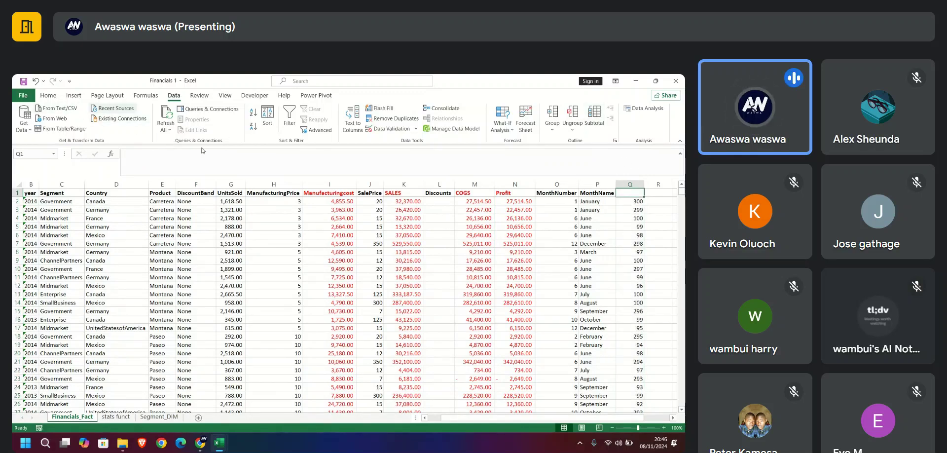
scroll(639, 242, down, 15)
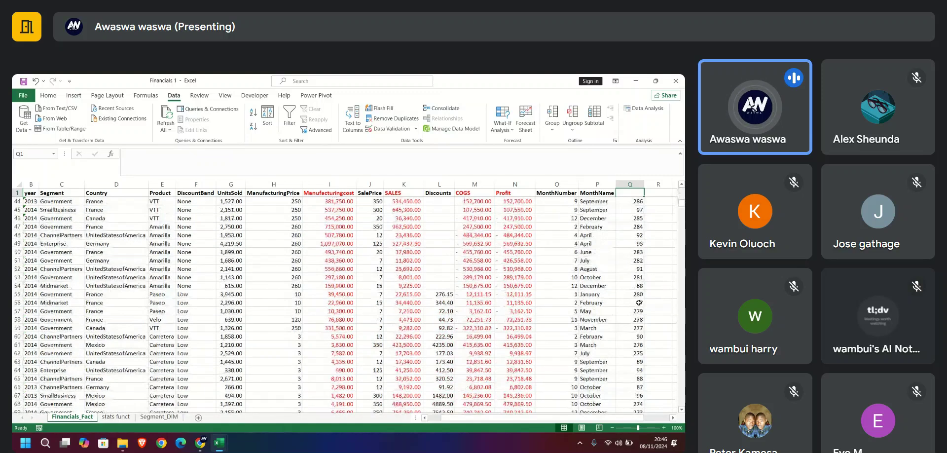
scroll(639, 303, up, 15)
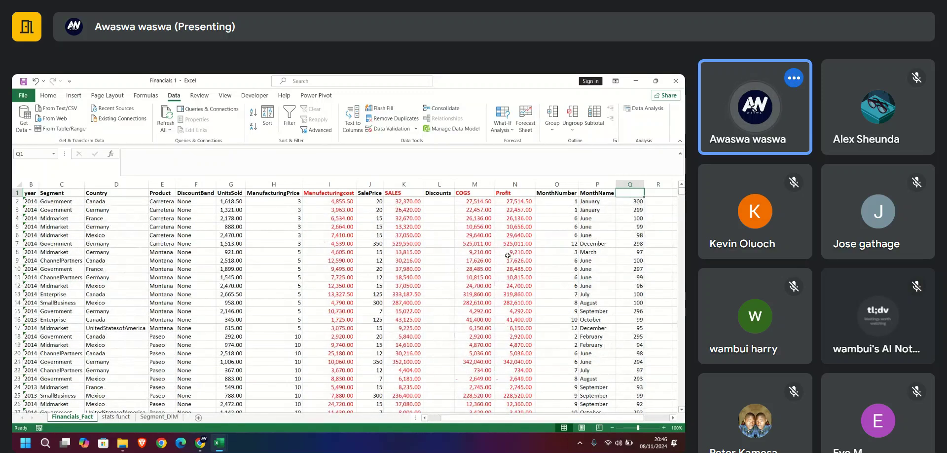
Move the COUNTIFs label on the stats funct sheet from C6 to L2
click(116, 416)
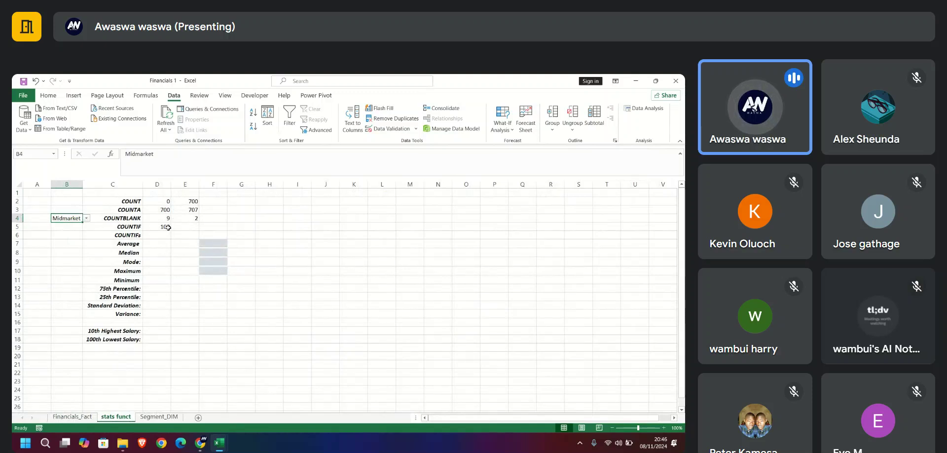
click(121, 235)
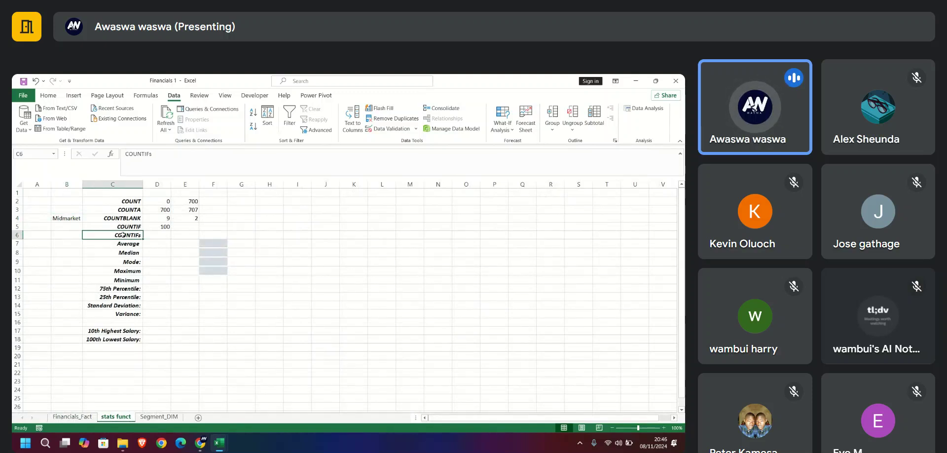
key(ctrl+c)
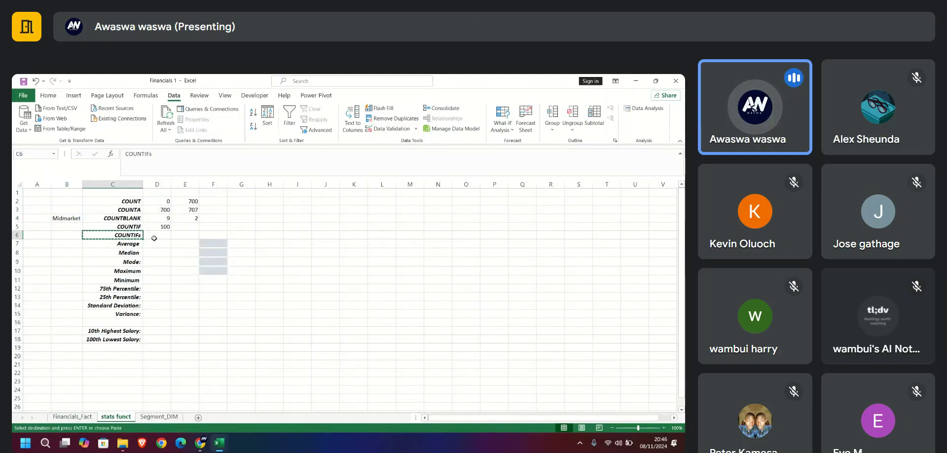
click(375, 200)
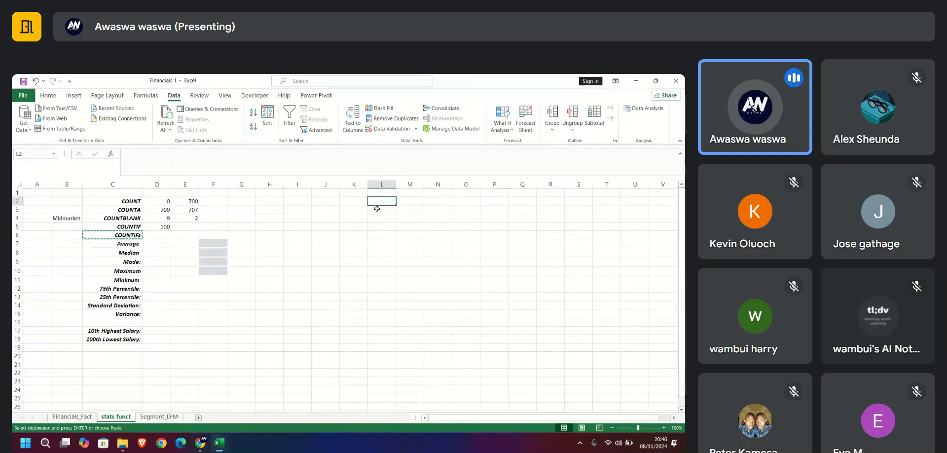
key(ctrl+v)
Start an AVERAGE formula in D7 of stats funct with its first argument pointing to the Financials_Fact sheet
click(157, 244)
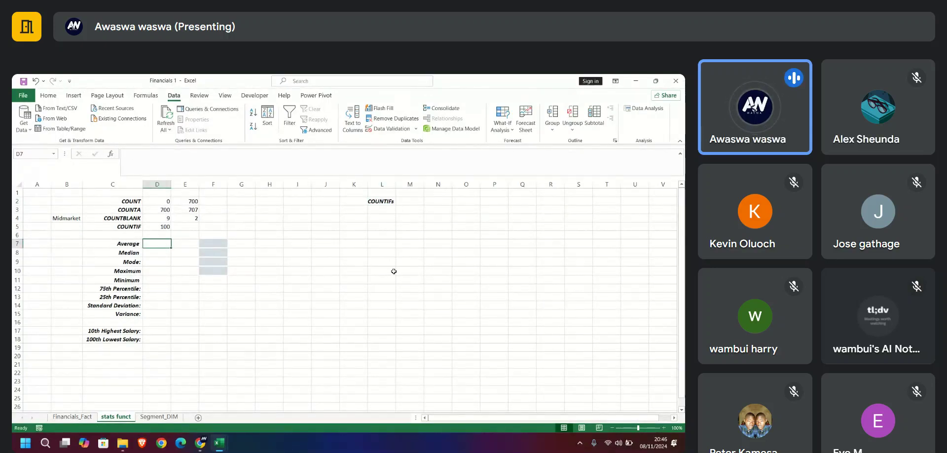
text(=)
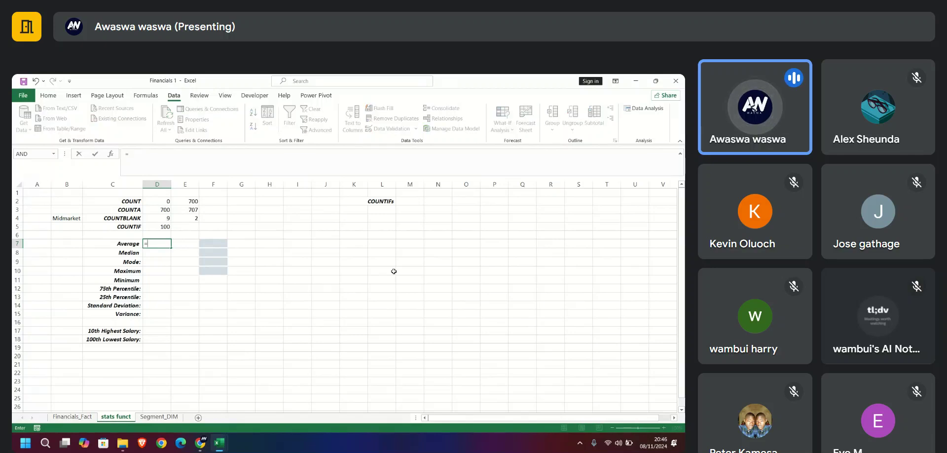
text(auve)
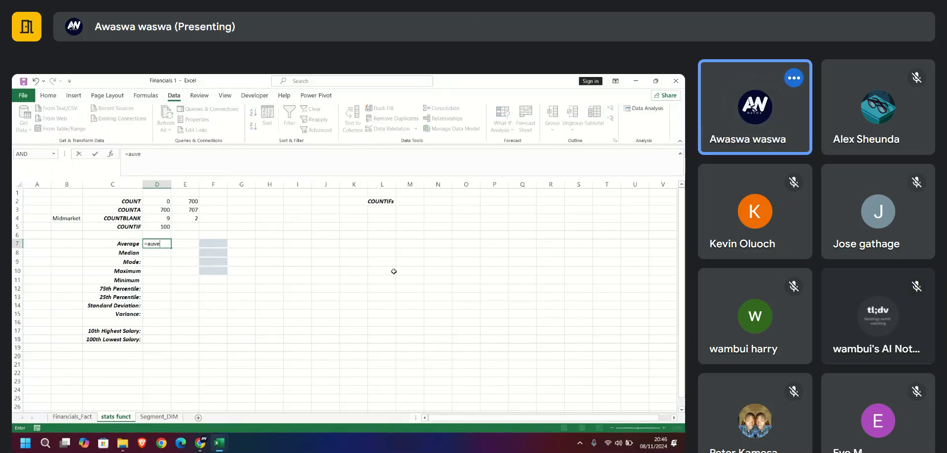
key(BackSpace)
key(BackSpace)
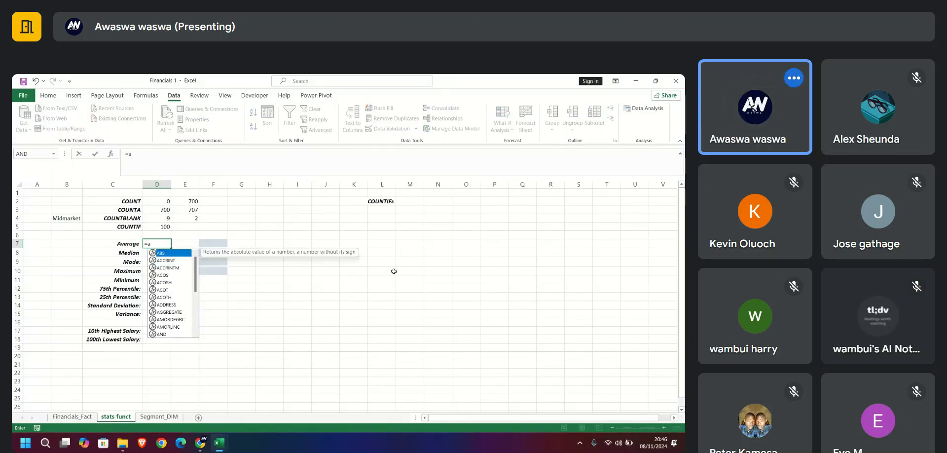
text(ve)
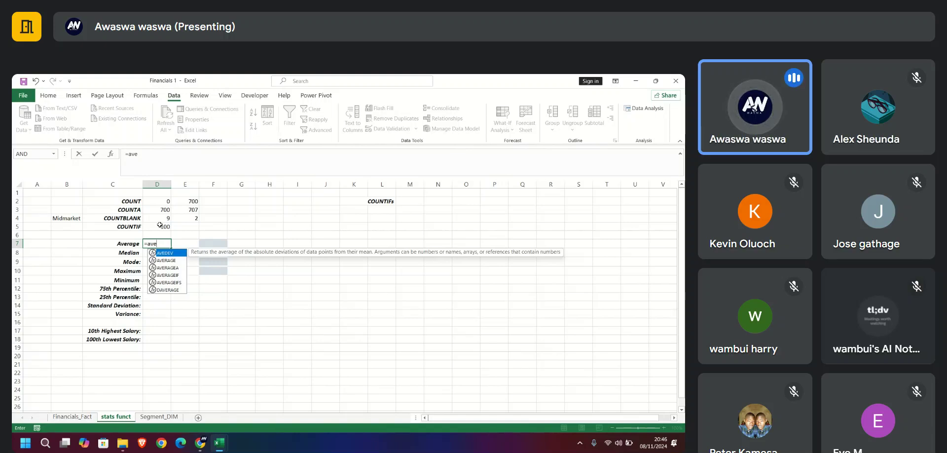
double_click(169, 261)
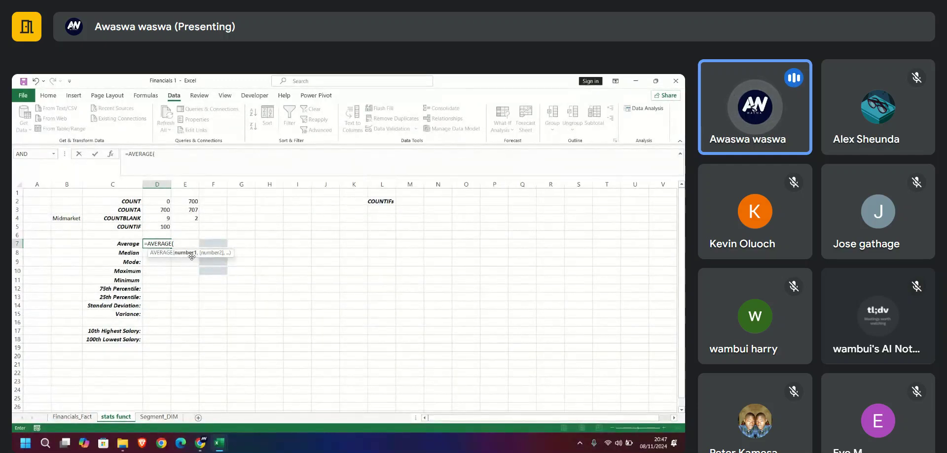
click(72, 416)
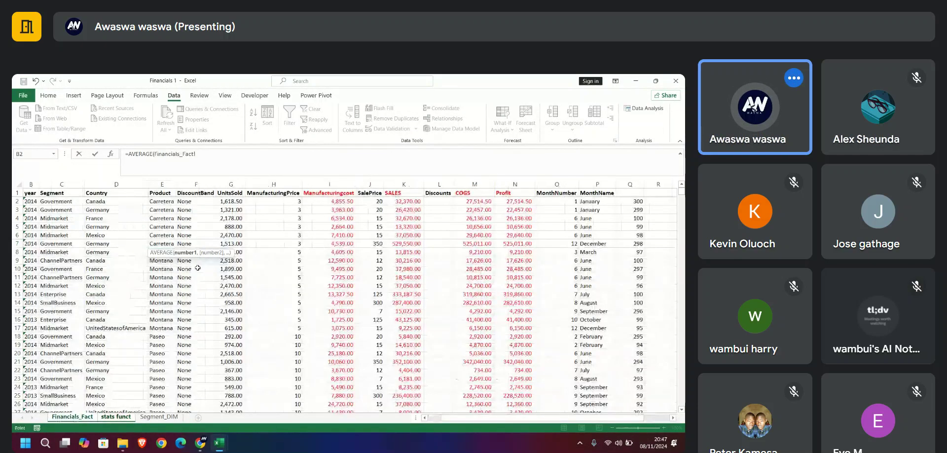
Try to select the COGS values from M2 down as the AVERAGE formula's range
click(478, 202)
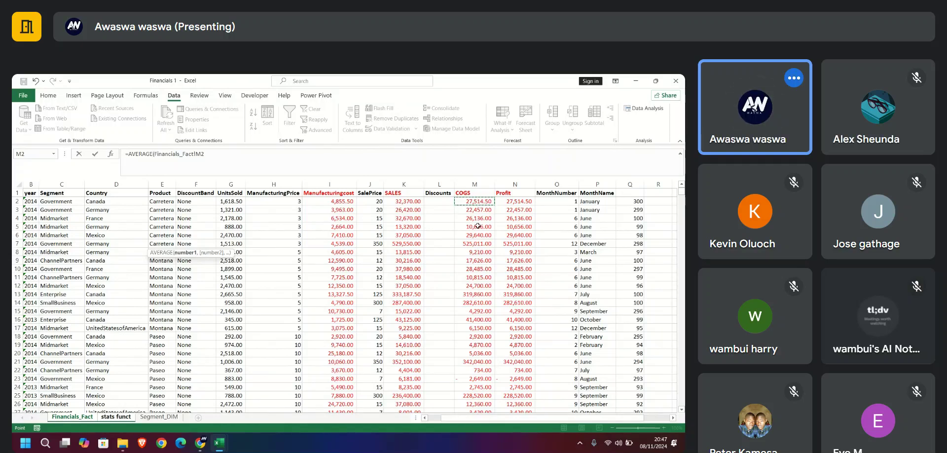
key(ctrl+Down)
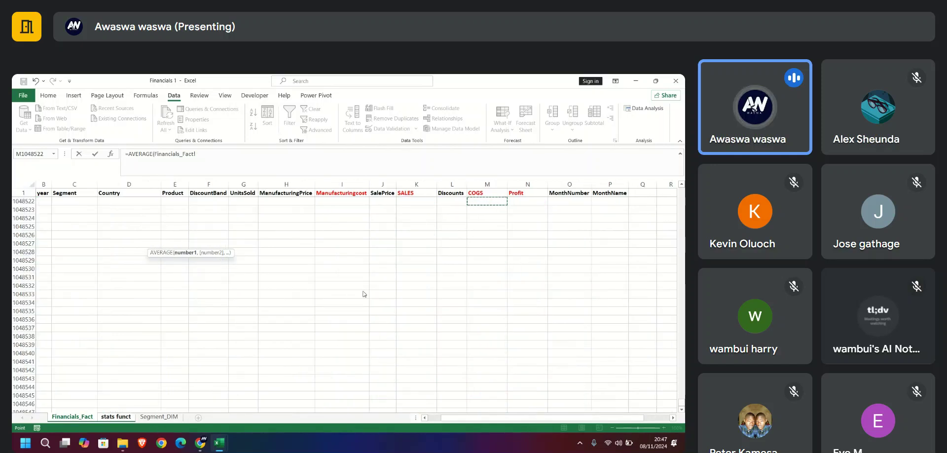
scroll(227, 339, up, 2)
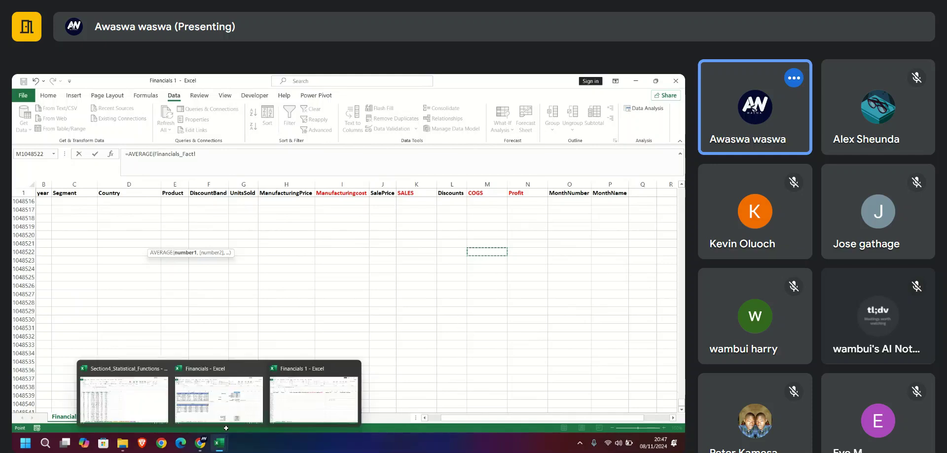
scroll(360, 302, up, 2)
scroll(360, 302, up, 2)
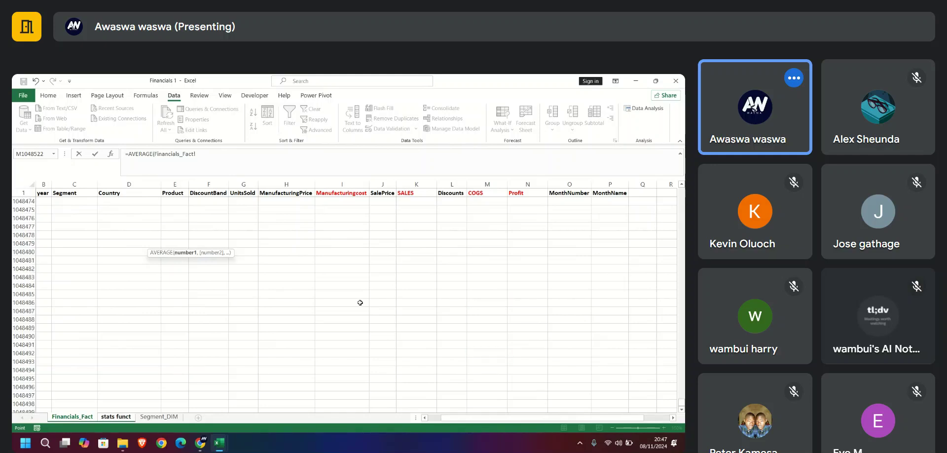
scroll(465, 268, up, 20)
key(ctrl+Up)
key(ctrl+Up)
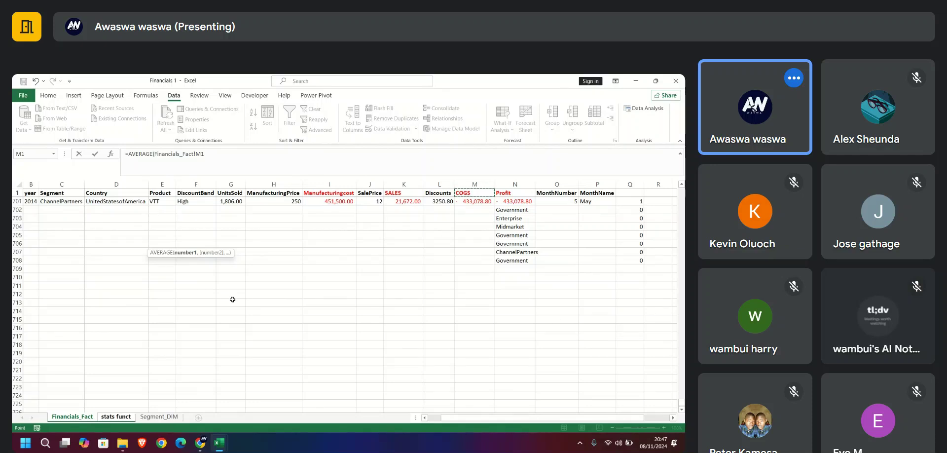
Check the Google Meet call window and return to the last data rows of Financials_Fact in Financials 1
mouse_move(200, 443)
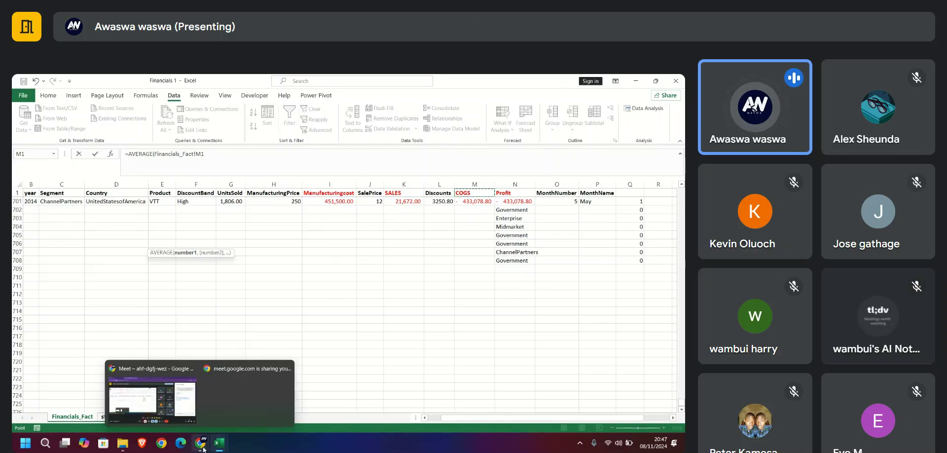
click(153, 400)
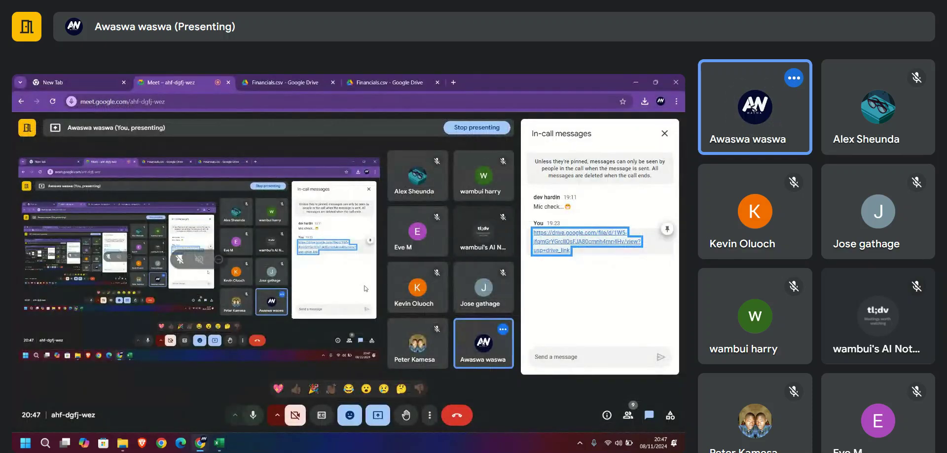
mouse_move(220, 442)
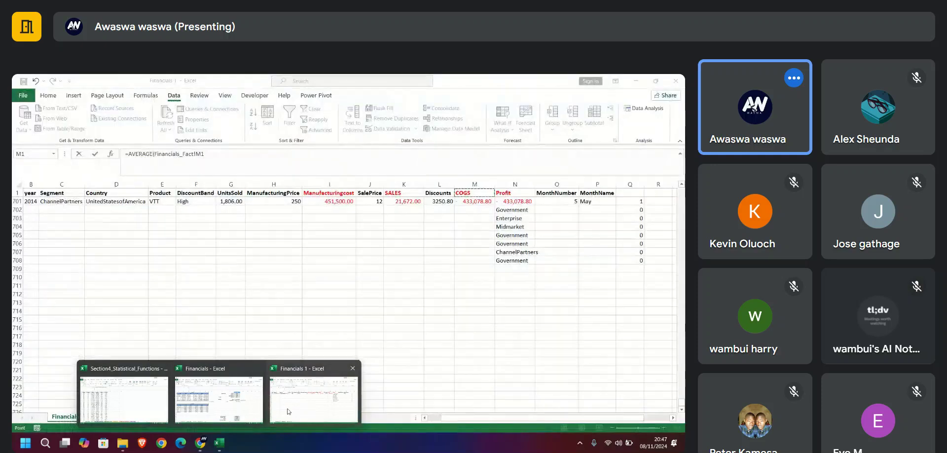
click(289, 411)
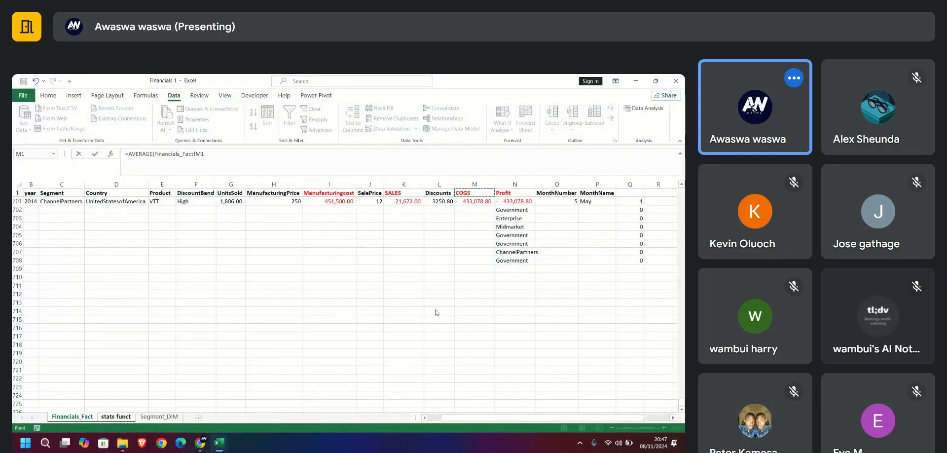
scroll(435, 312, up, 1)
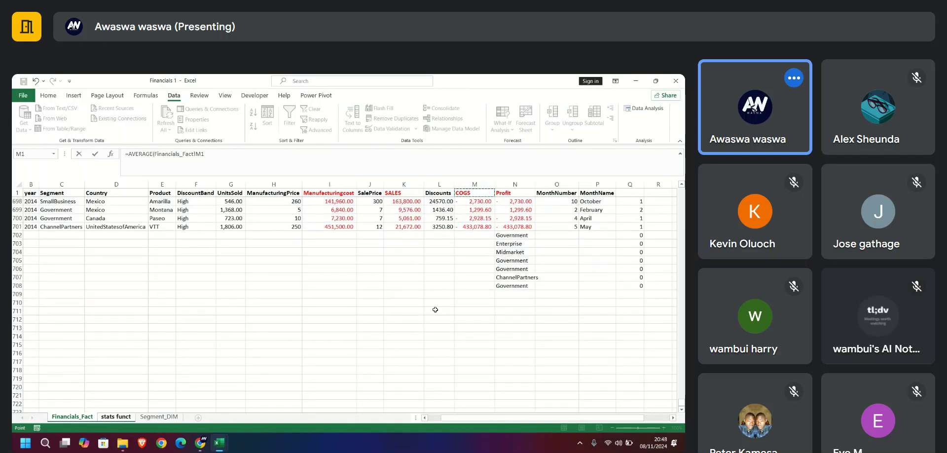
click(166, 417)
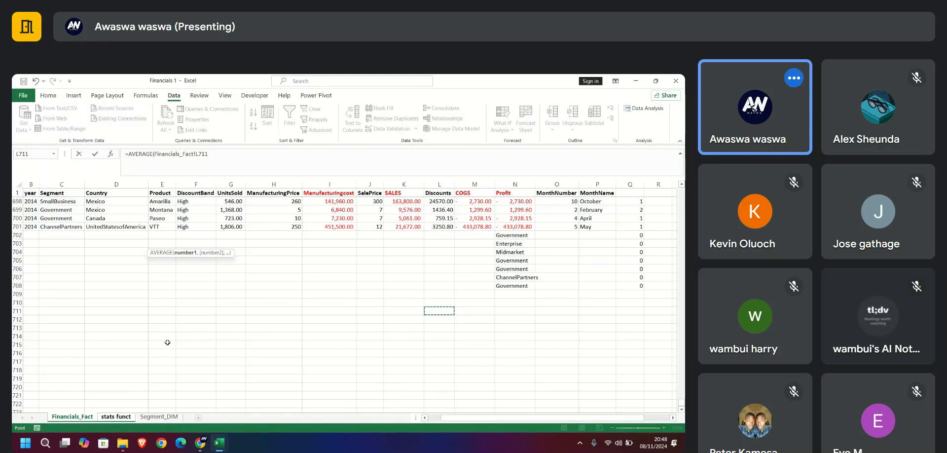
Check the Google Meet call and the Financials workbook's product dim sheet, and return to the Financials 1 workbook
mouse_move(199, 442)
click(247, 394)
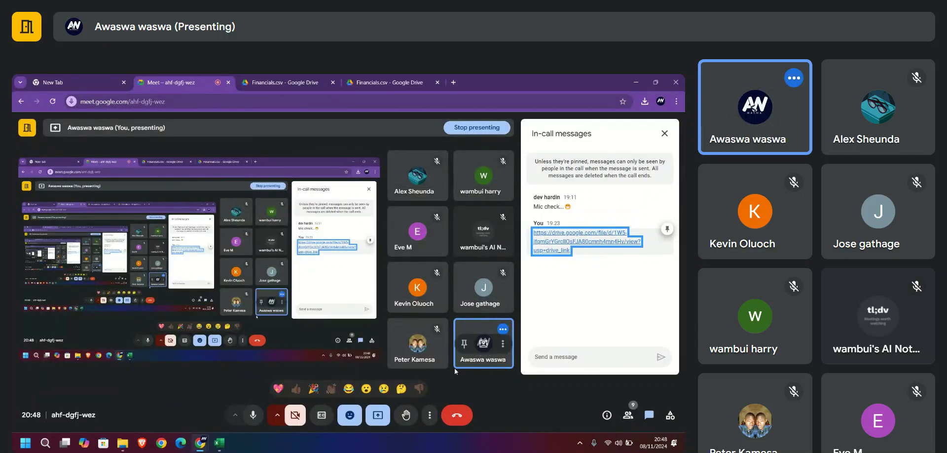
click(219, 442)
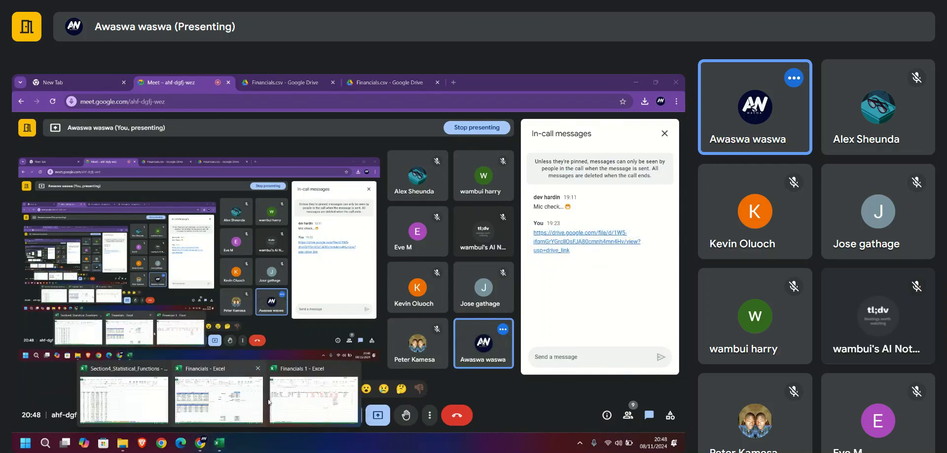
click(252, 404)
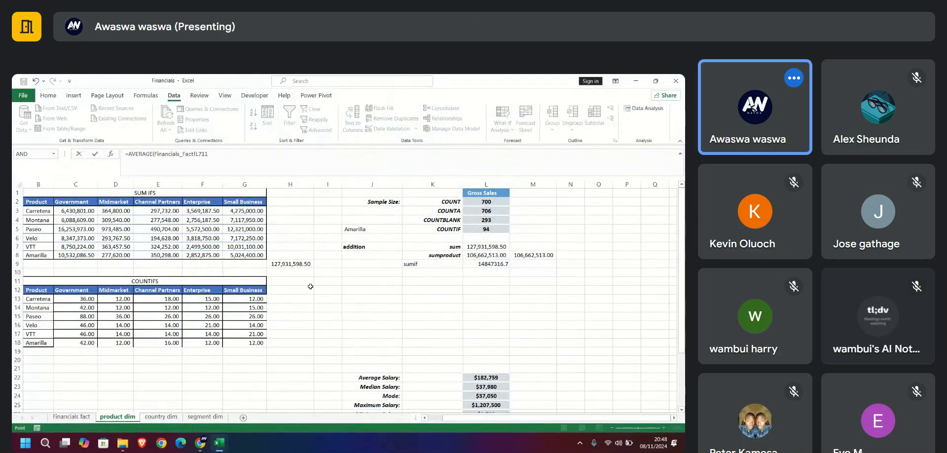
click(636, 81)
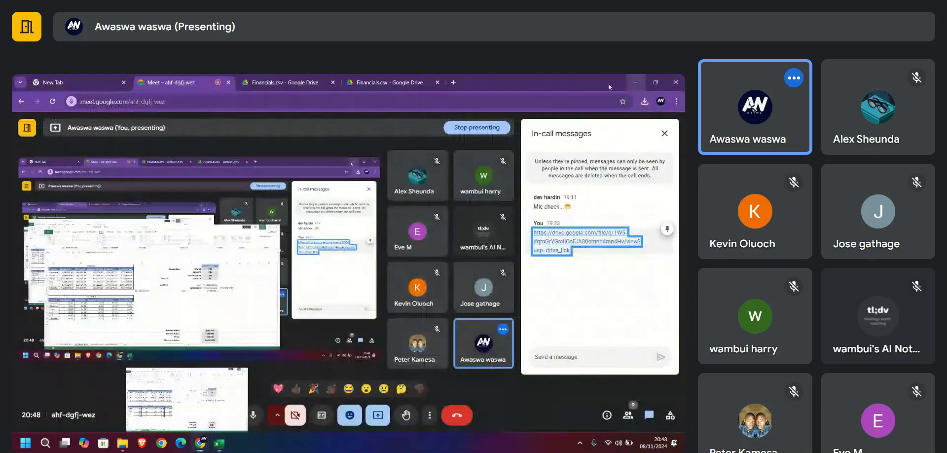
mouse_move(220, 442)
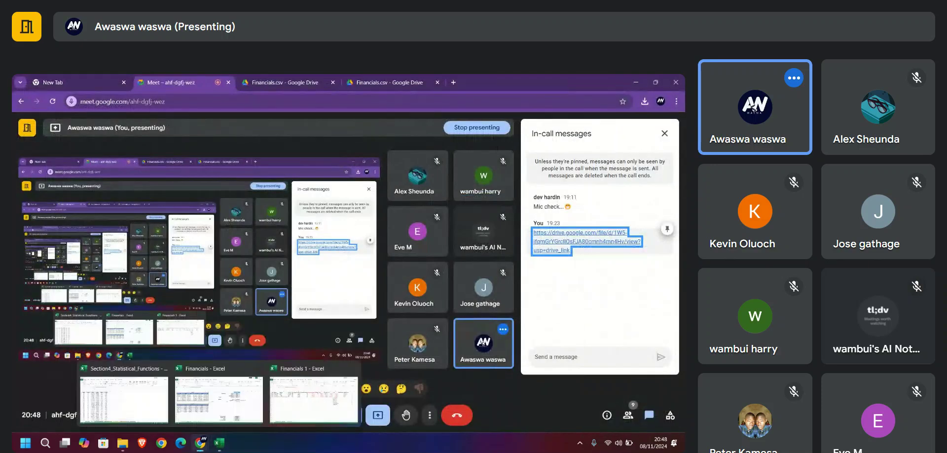
click(284, 406)
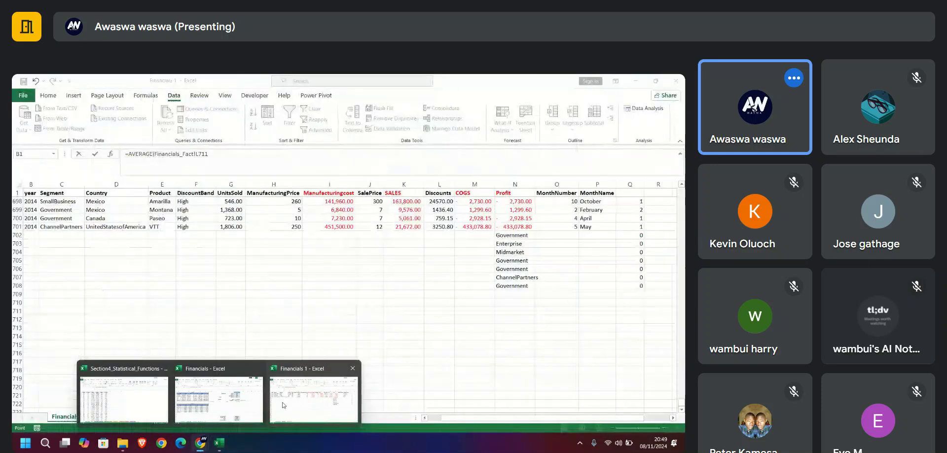
Switch from the Financials workbook to the Google Meet call and stop presenting the screen
click(636, 81)
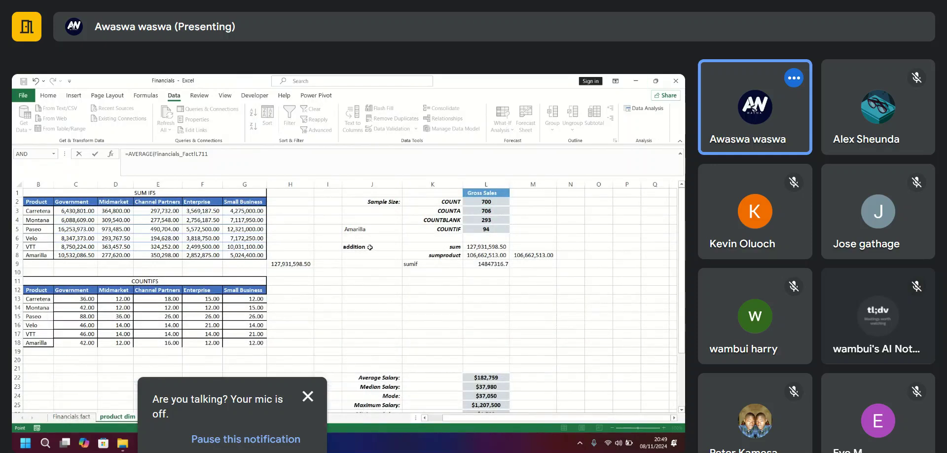
click(370, 275)
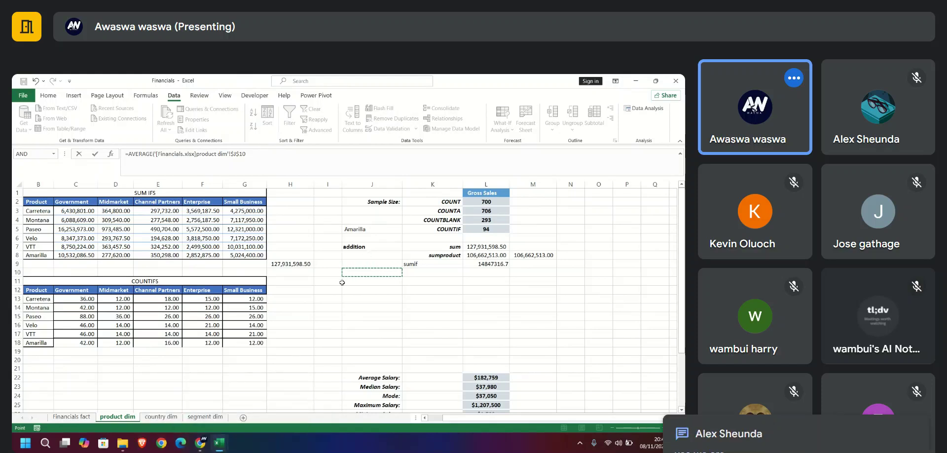
mouse_move(199, 446)
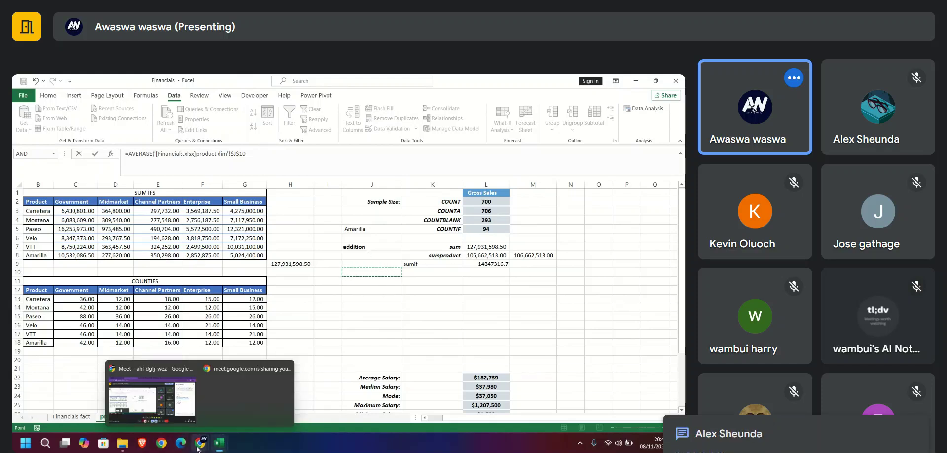
click(153, 394)
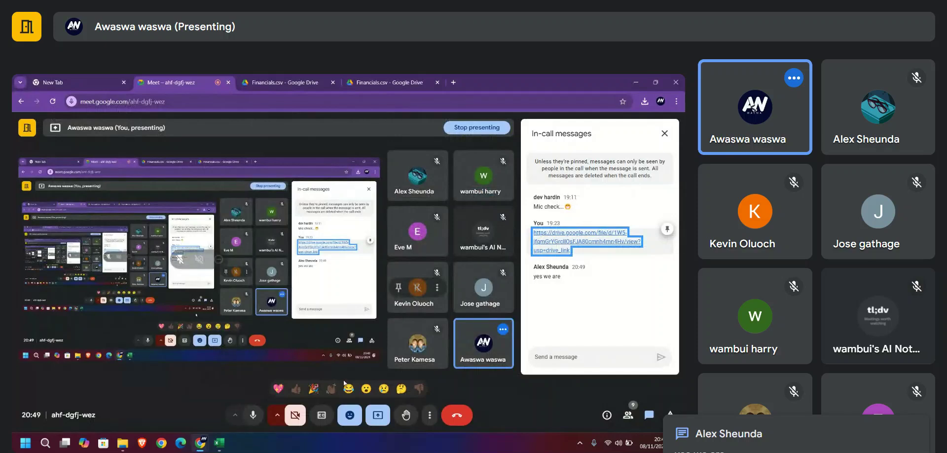
click(378, 415)
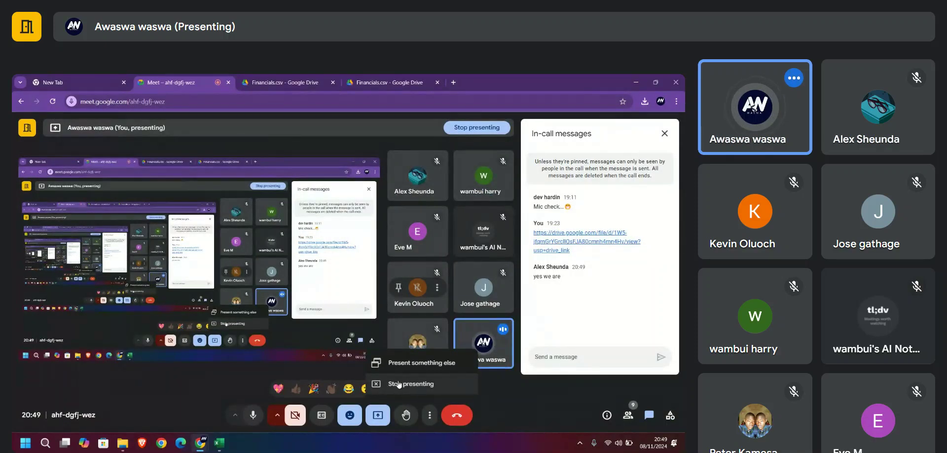
click(399, 384)
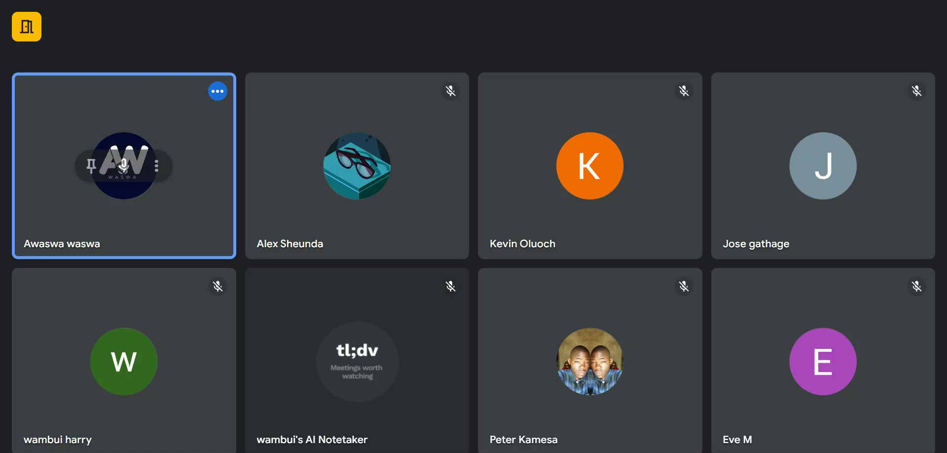
Leave the Google Meet call's full-screen view and turn full screen back on
key(Escape)
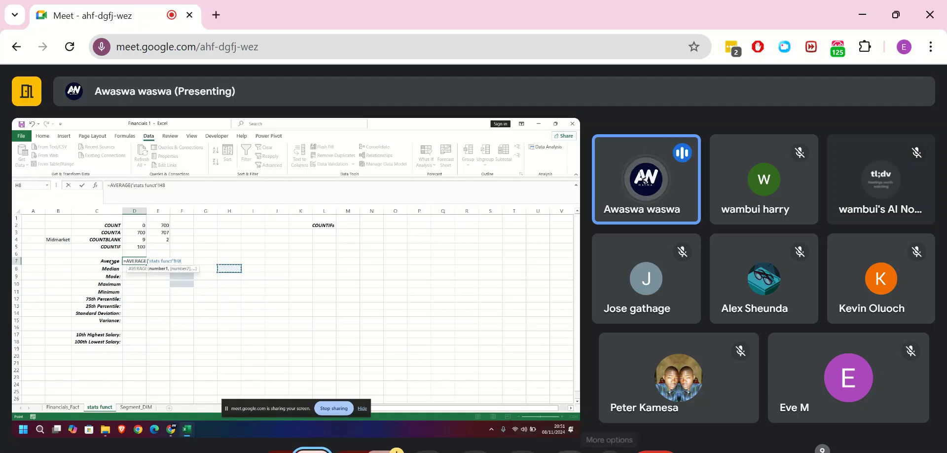
click(609, 451)
click(660, 214)
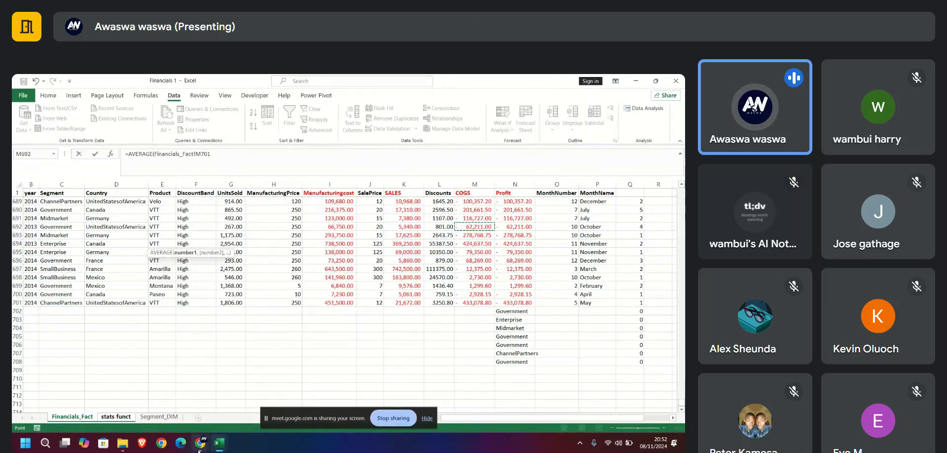
Check the Google Meet call window with its in-call messages and exit the full-screen view
mouse_move(203, 450)
click(152, 395)
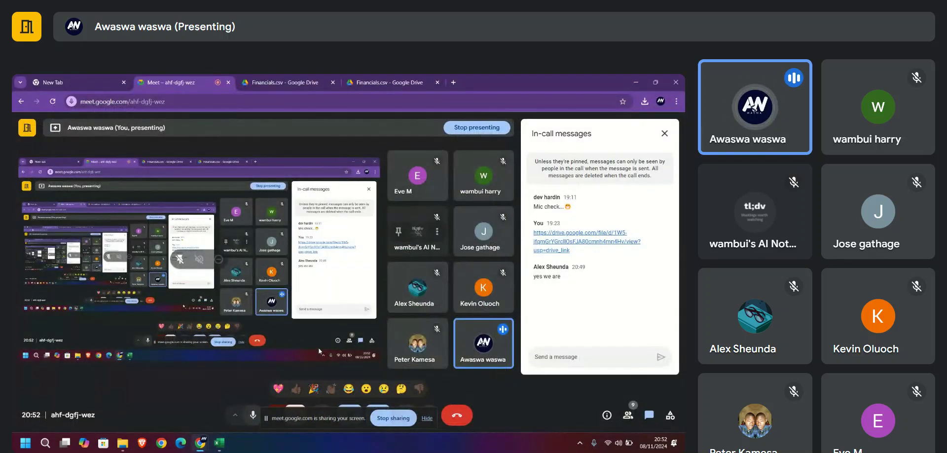
key(F11)
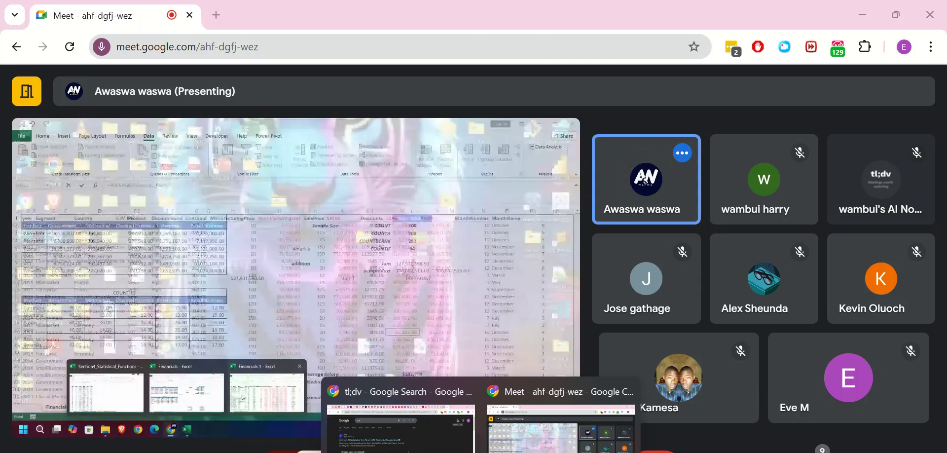
mouse_move(643, 452)
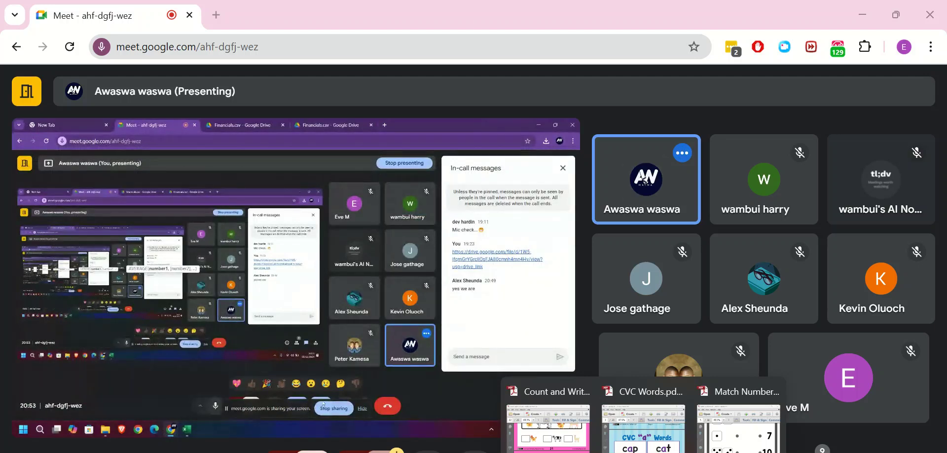